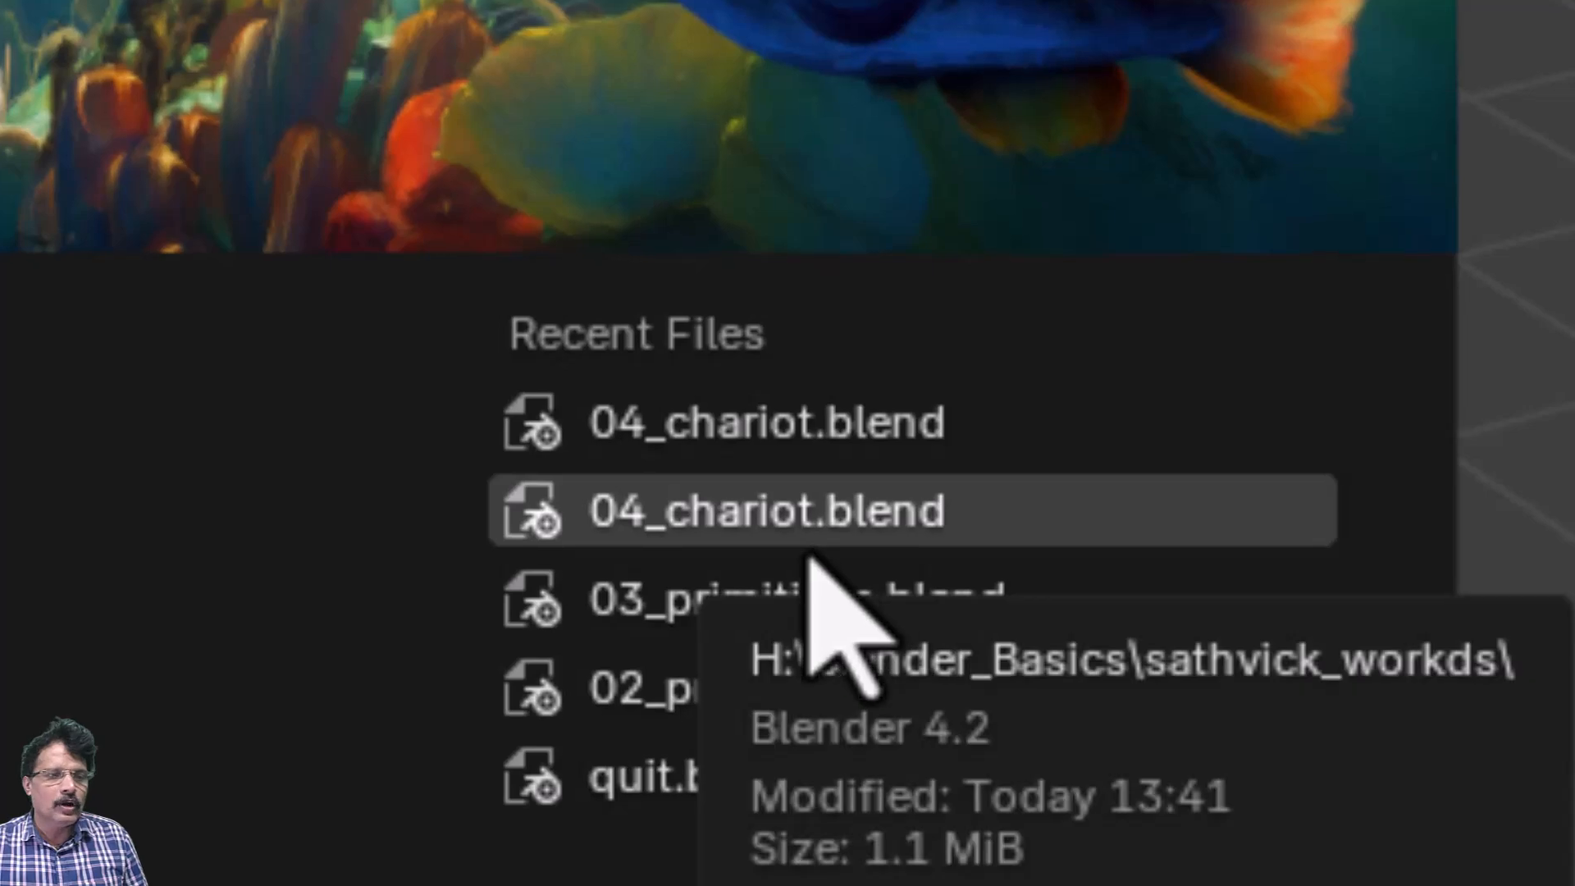
- Open the recent file 04_chariot.blend and hide the 3D viewport's sidebar
{"action": "left_click", "coordinate": [806, 435]}
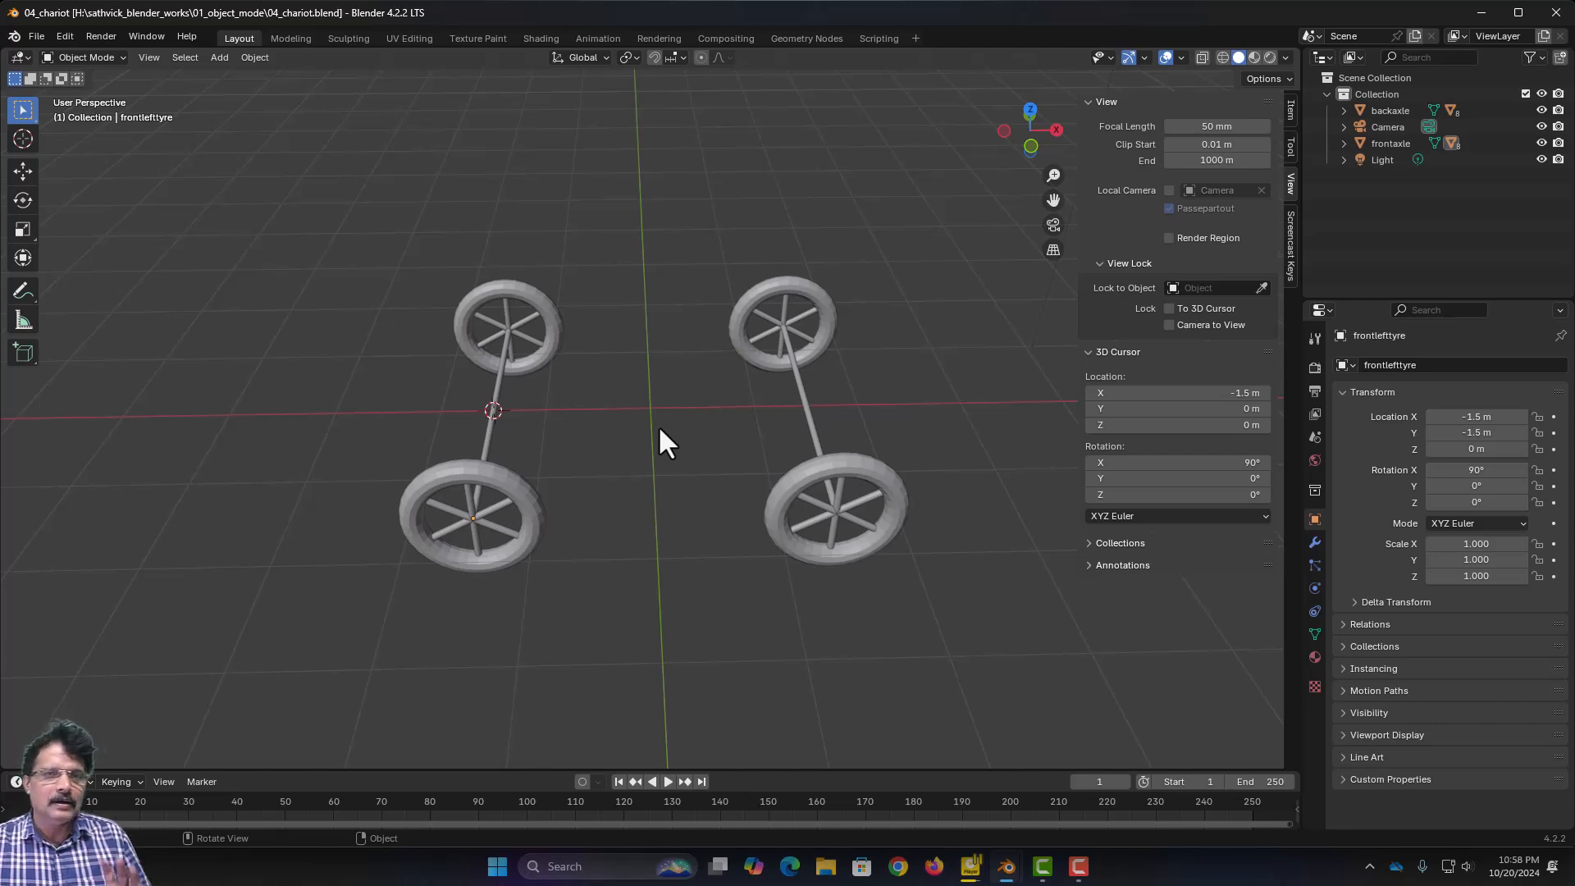
{"action": "key", "text": "n"}
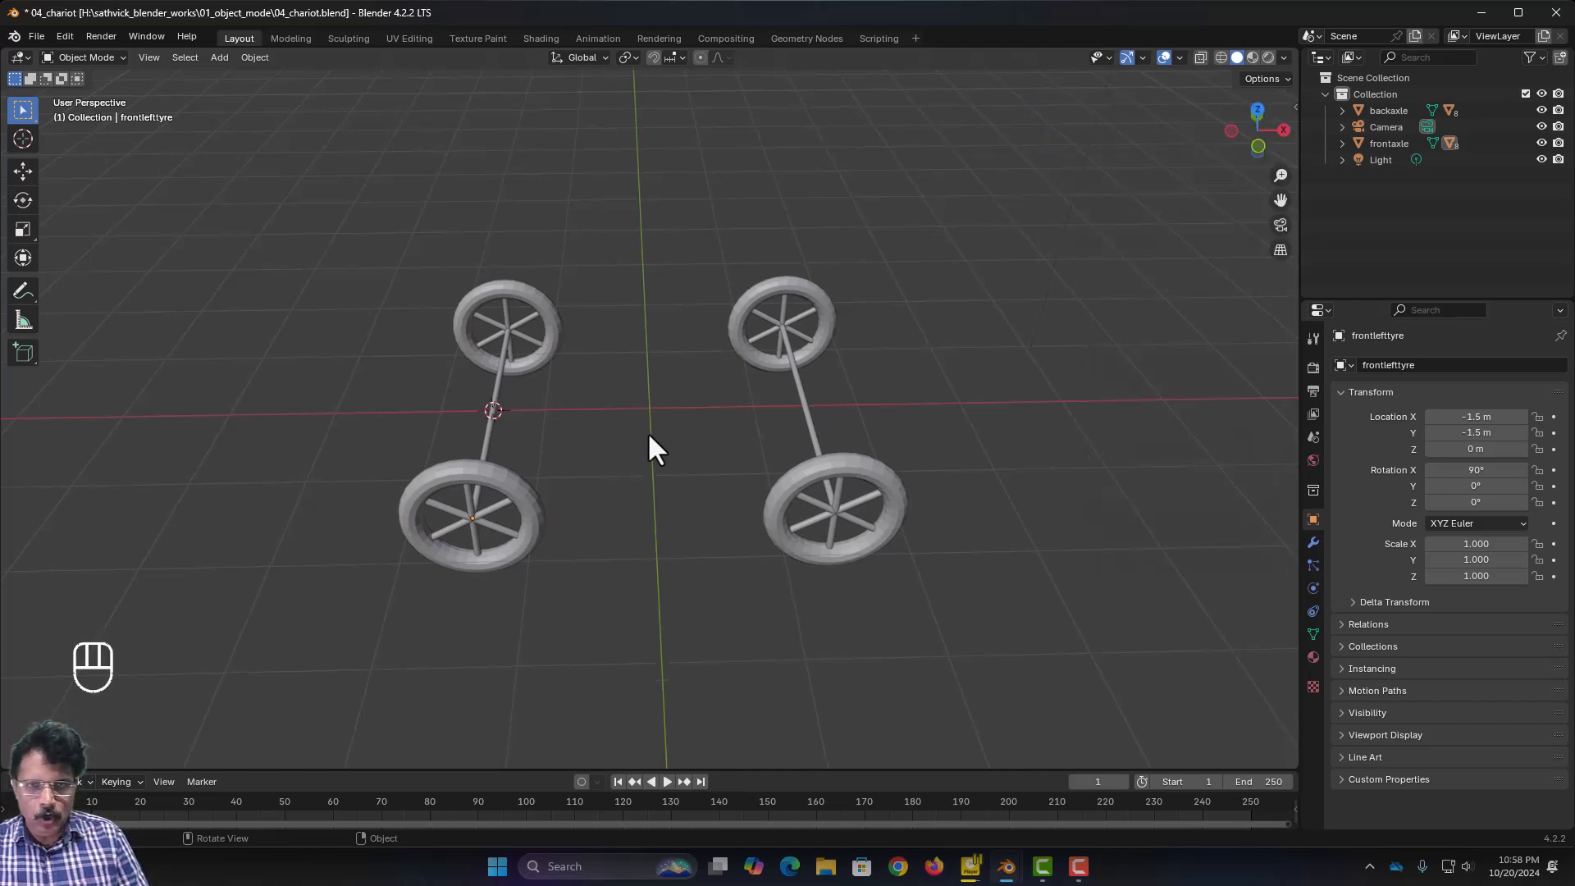
- Snap the 3D cursor to the world origin, between the two axles
{"action": "key", "text": "shift"}
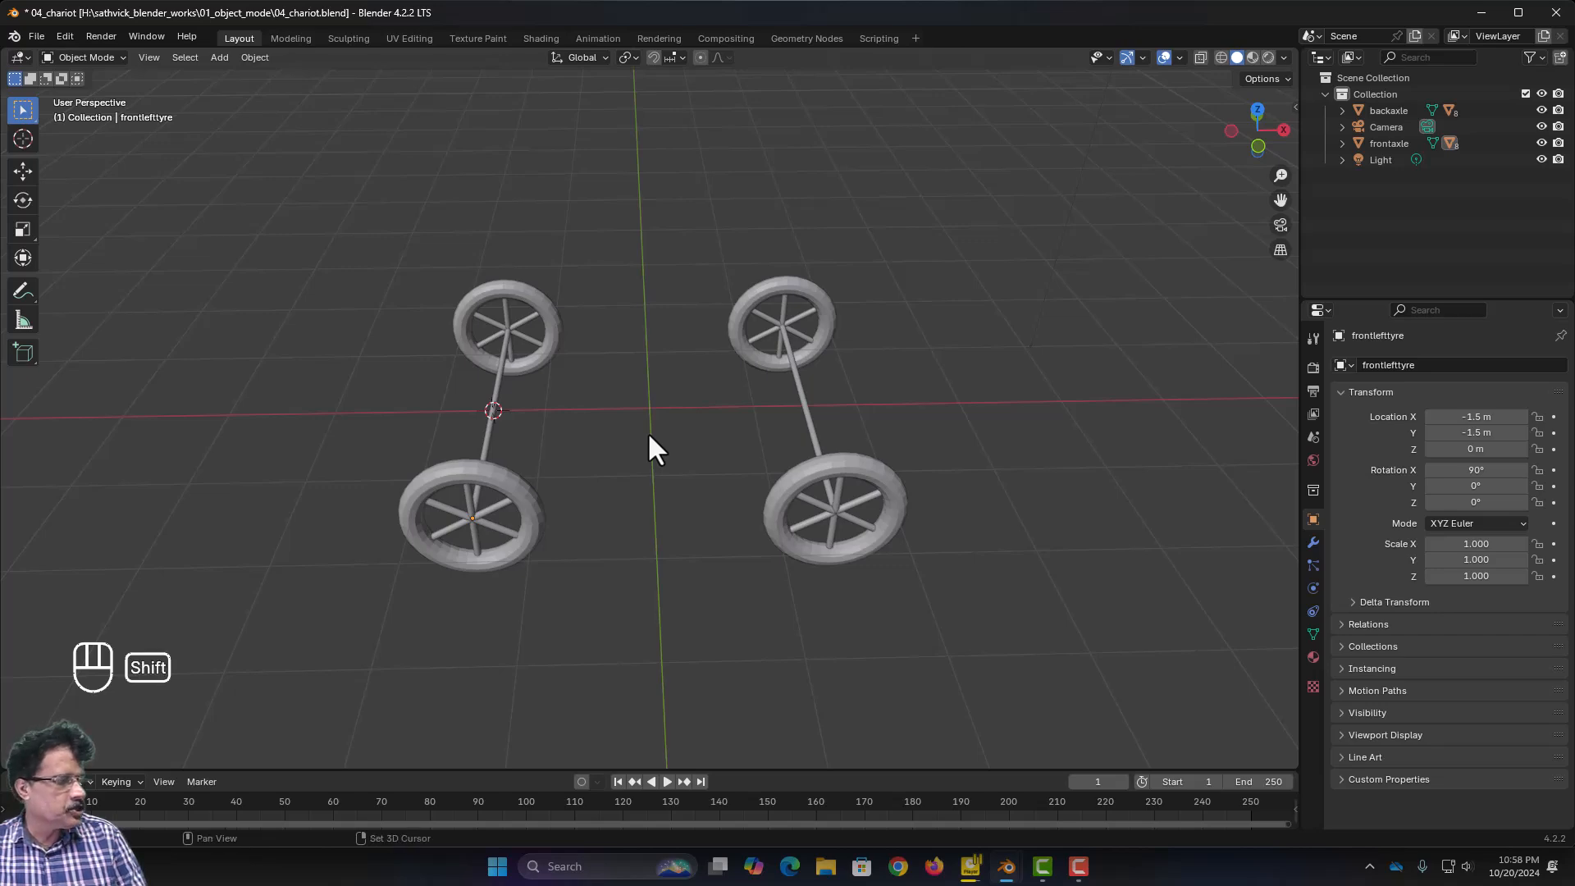
{"action": "key", "text": "shift+s"}
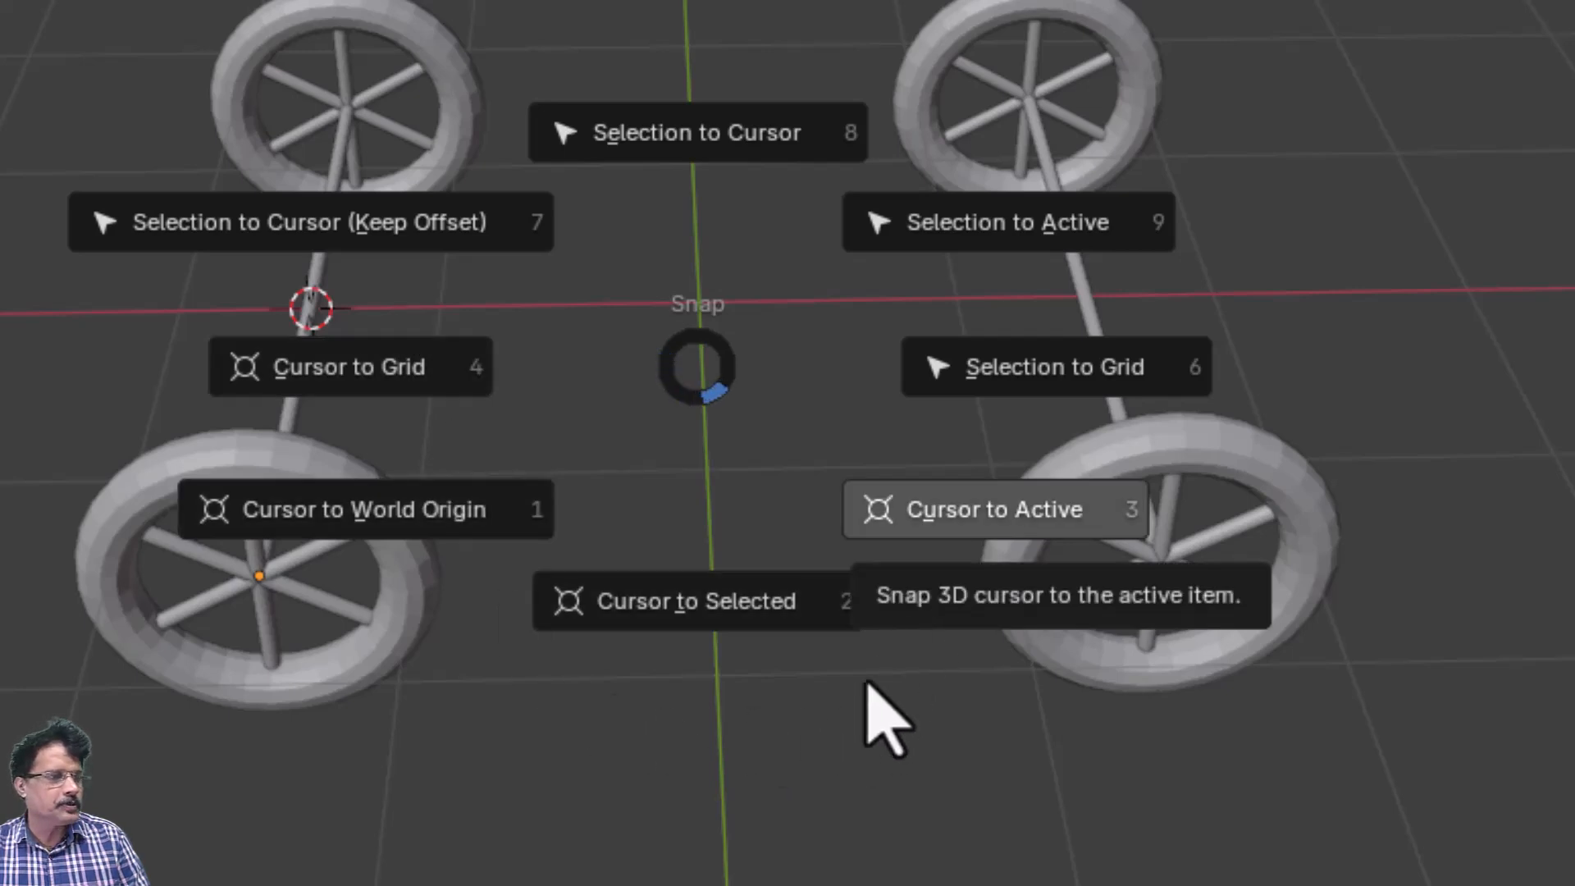
{"action": "left_click", "coordinate": [373, 521]}
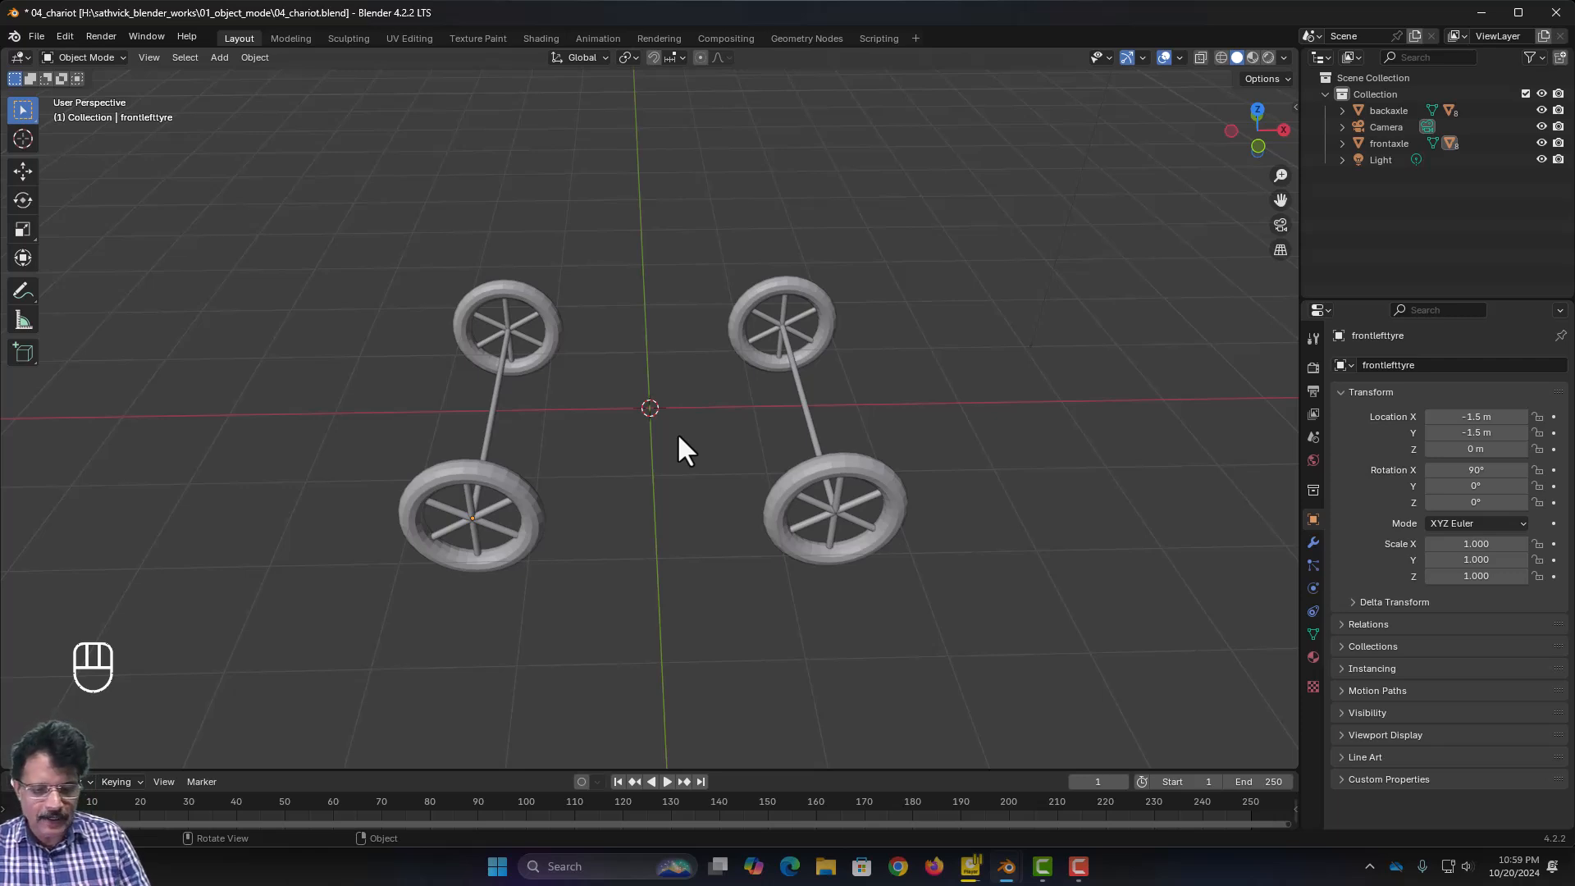
- Add a cone mesh at the 3D cursor and set its Z location to 1 m
{"action": "key", "text": "shift+a"}
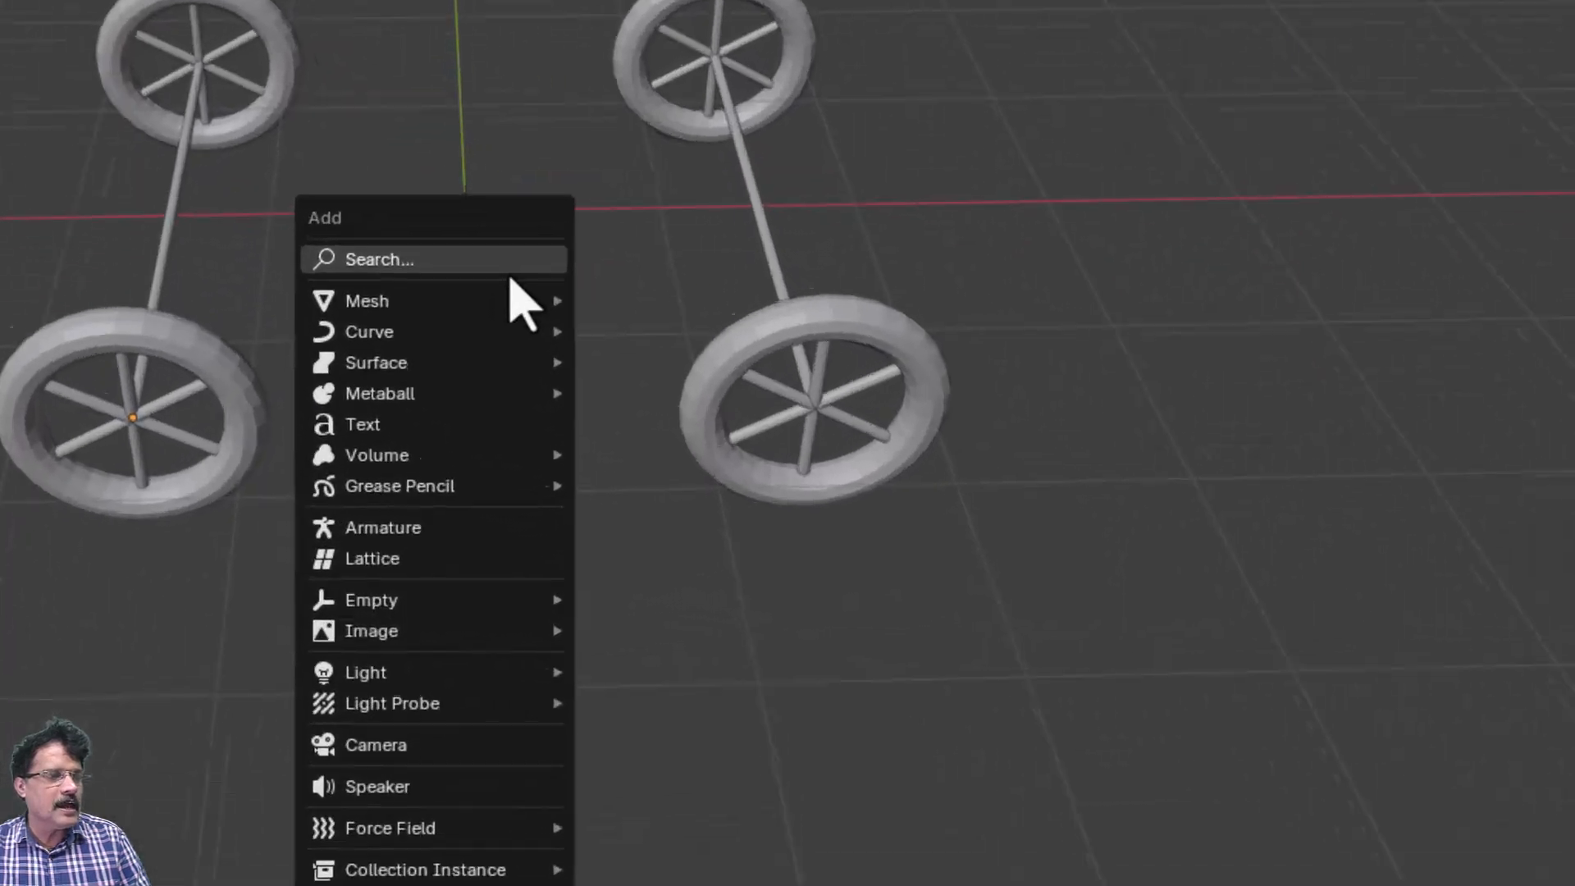
{"action": "mouse_move", "coordinate": [666, 453]}
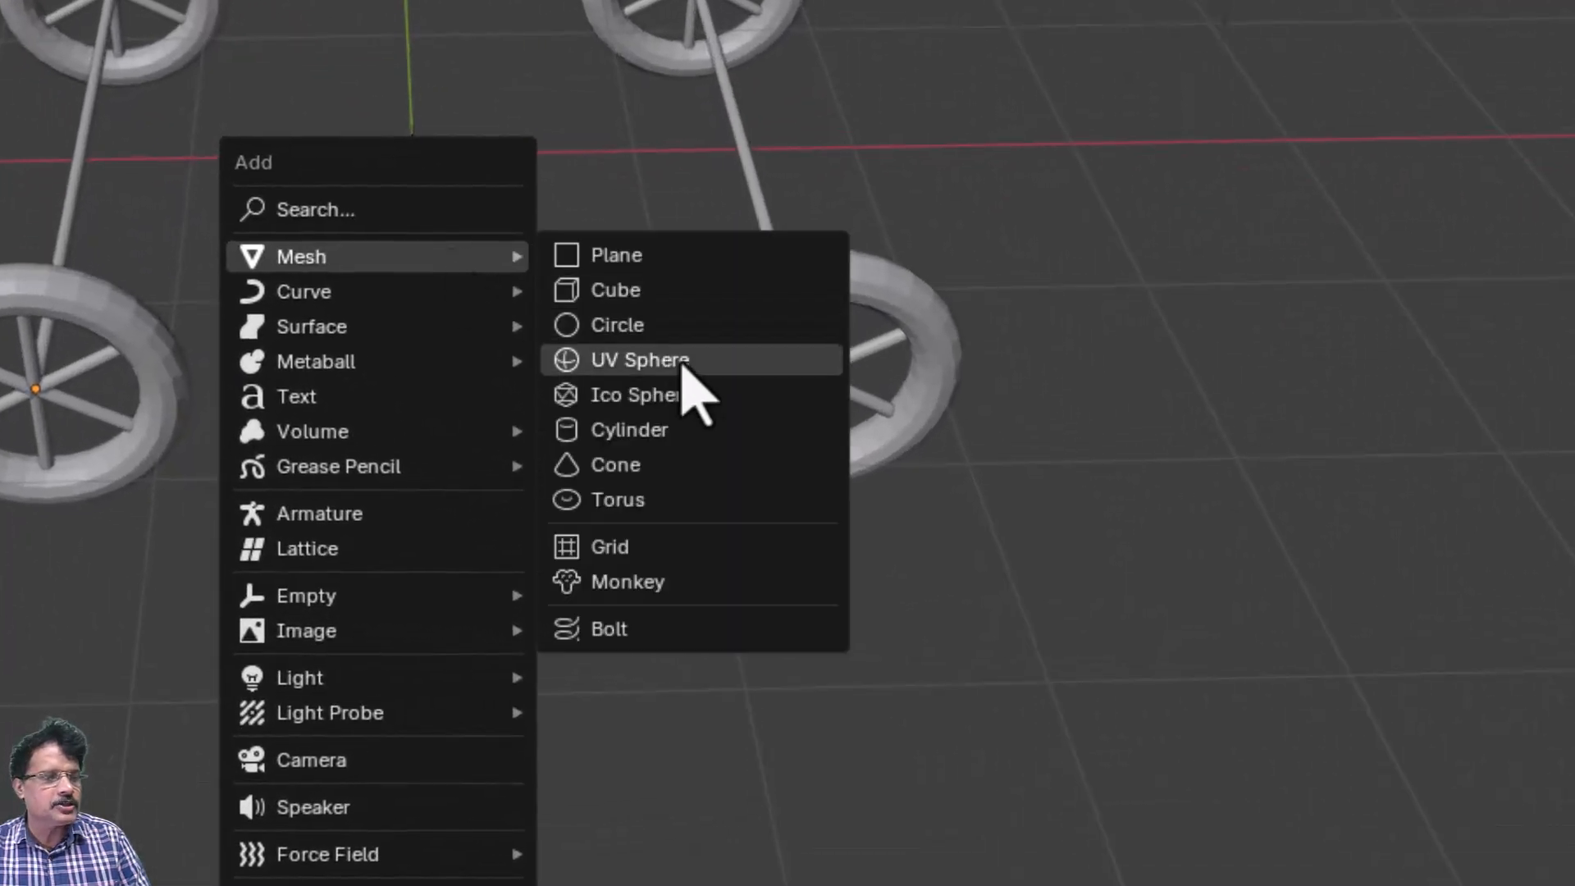
{"action": "left_click", "coordinate": [656, 465]}
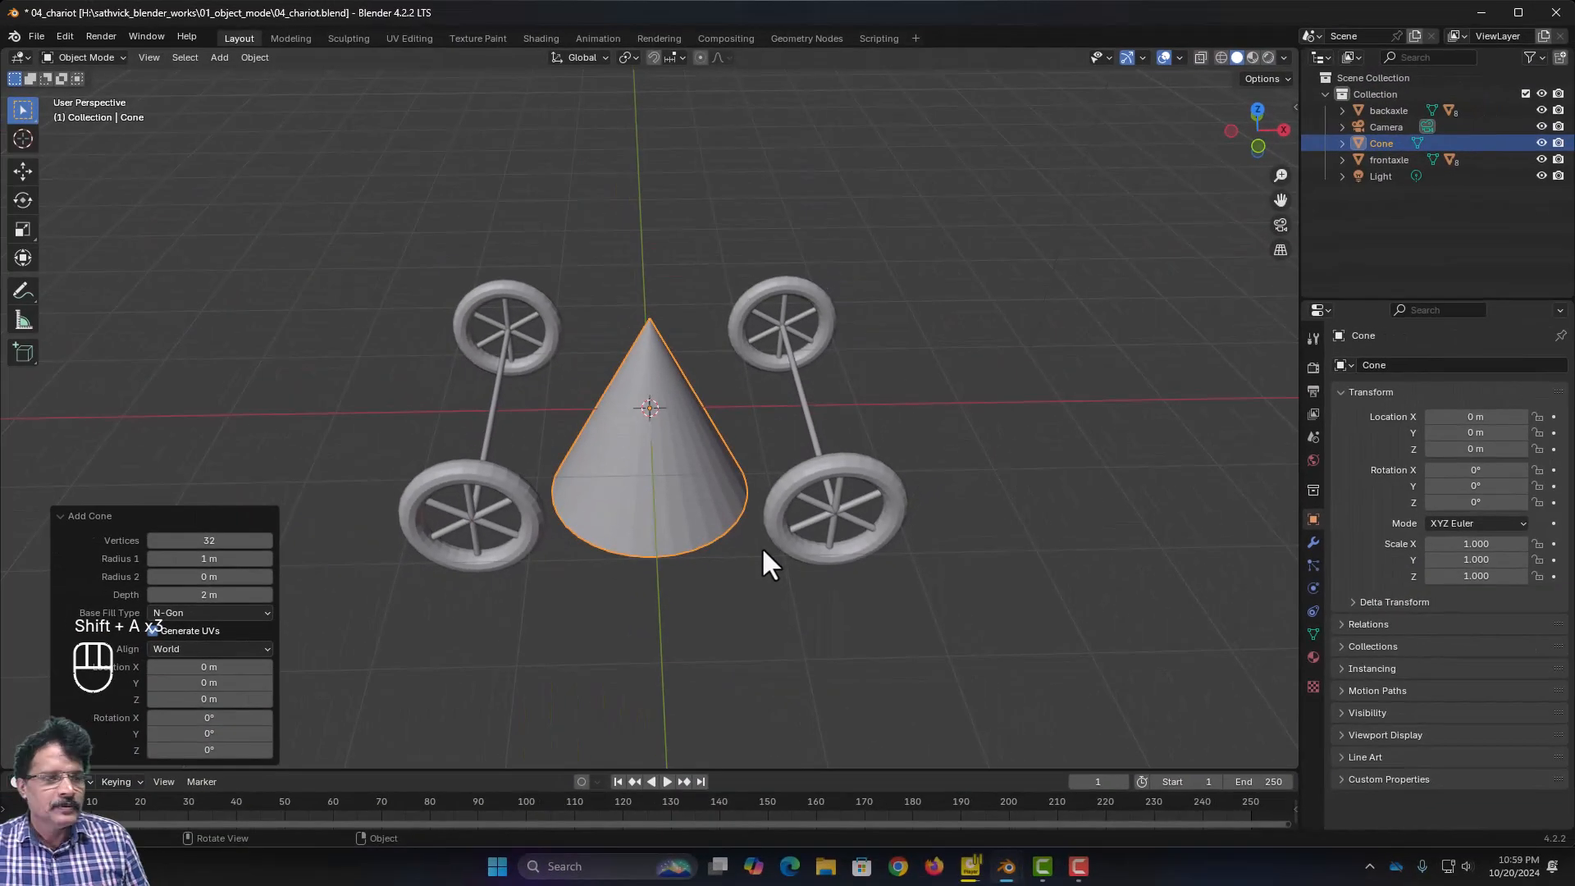
{"action": "key", "text": "KP_1"}
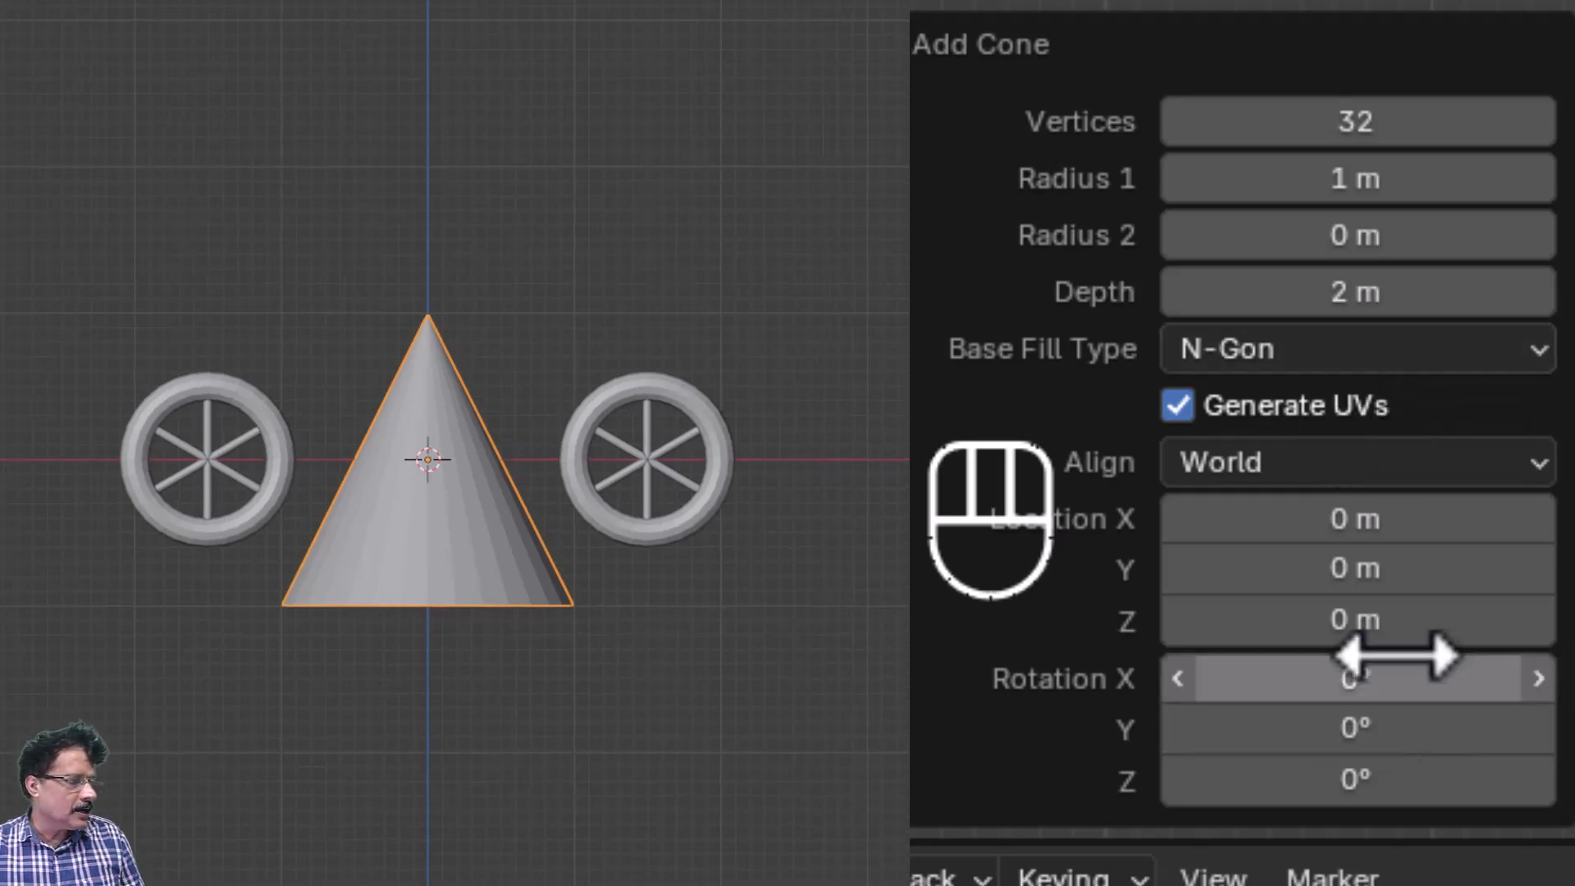
{"action": "left_click", "coordinate": [1345, 631]}
{"action": "type", "text": "1"}
{"action": "key", "text": "Return"}
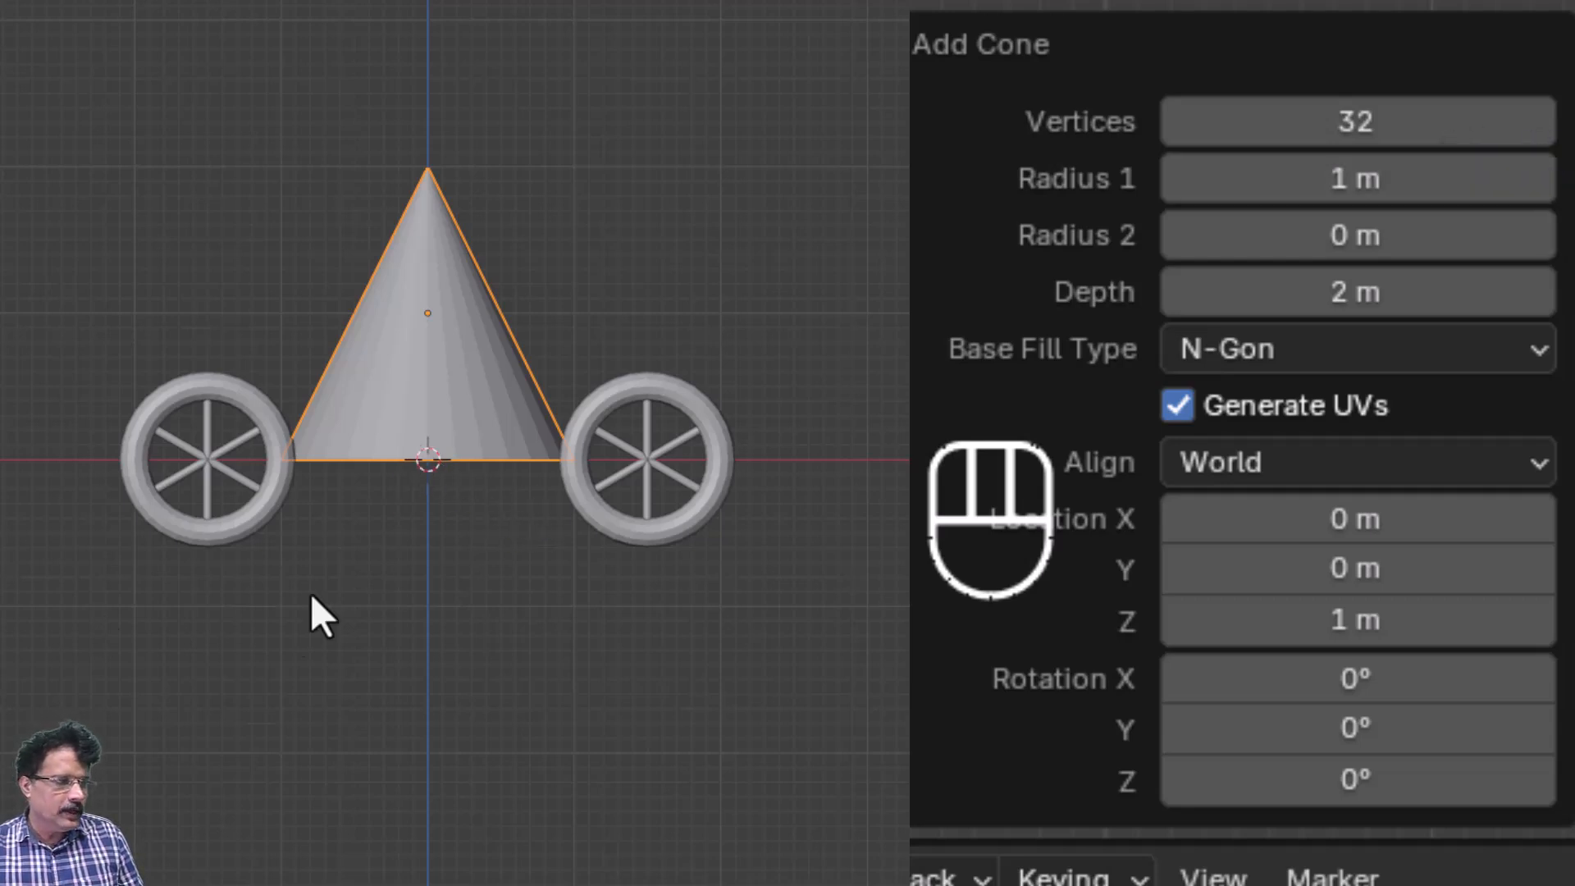
- Set the new cone's vertices to 4 and its Z rotation to 45°
{"action": "left_click", "coordinate": [1361, 121]}
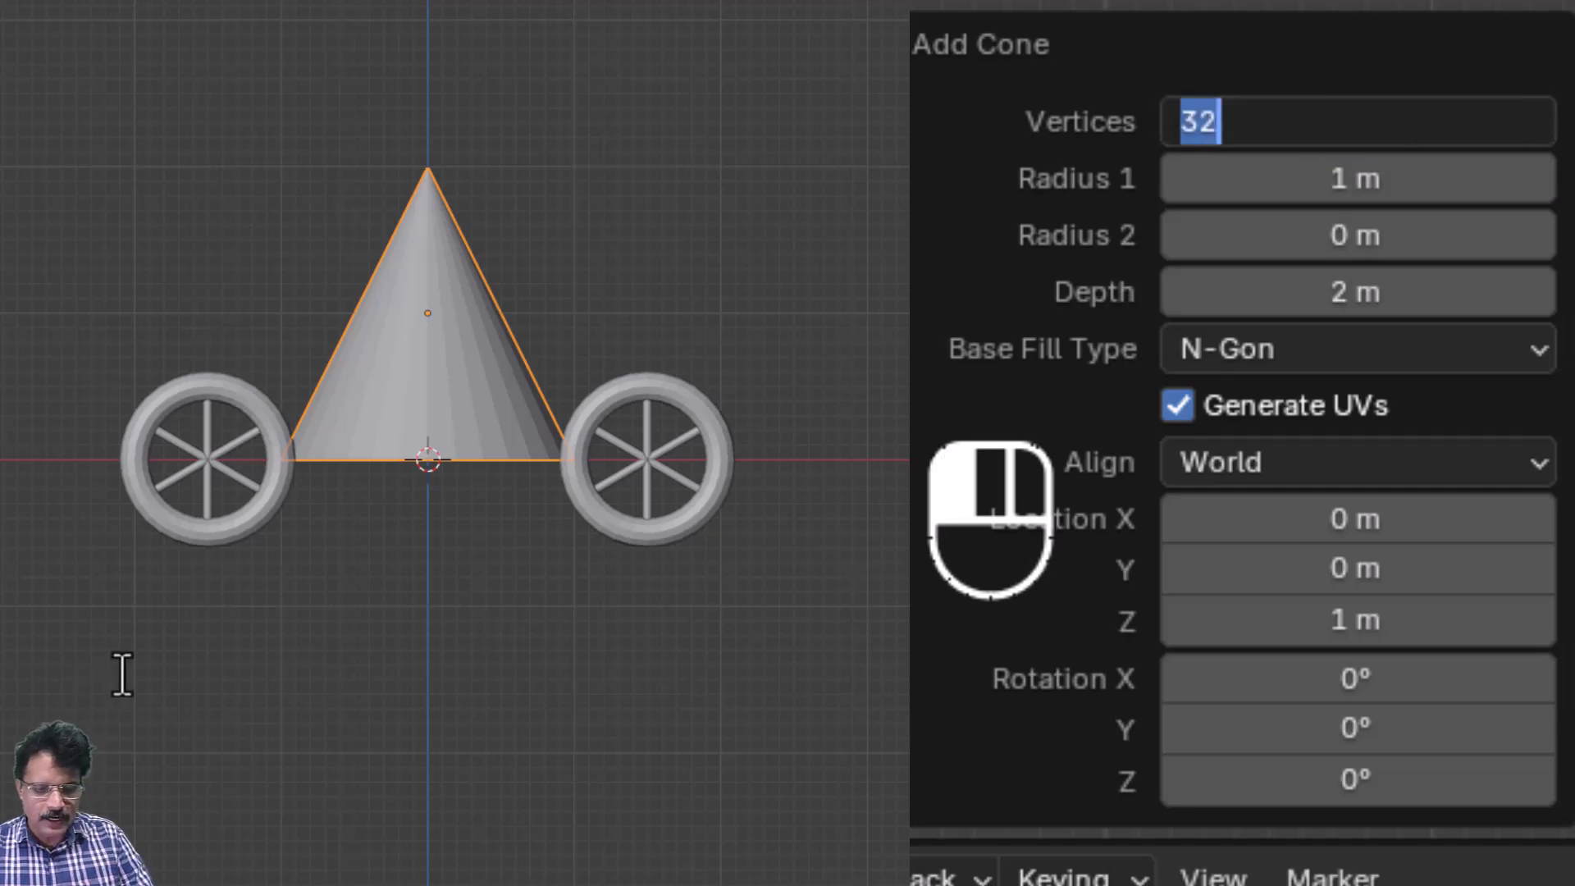
{"action": "type", "text": "4"}
{"action": "key", "text": "Return"}
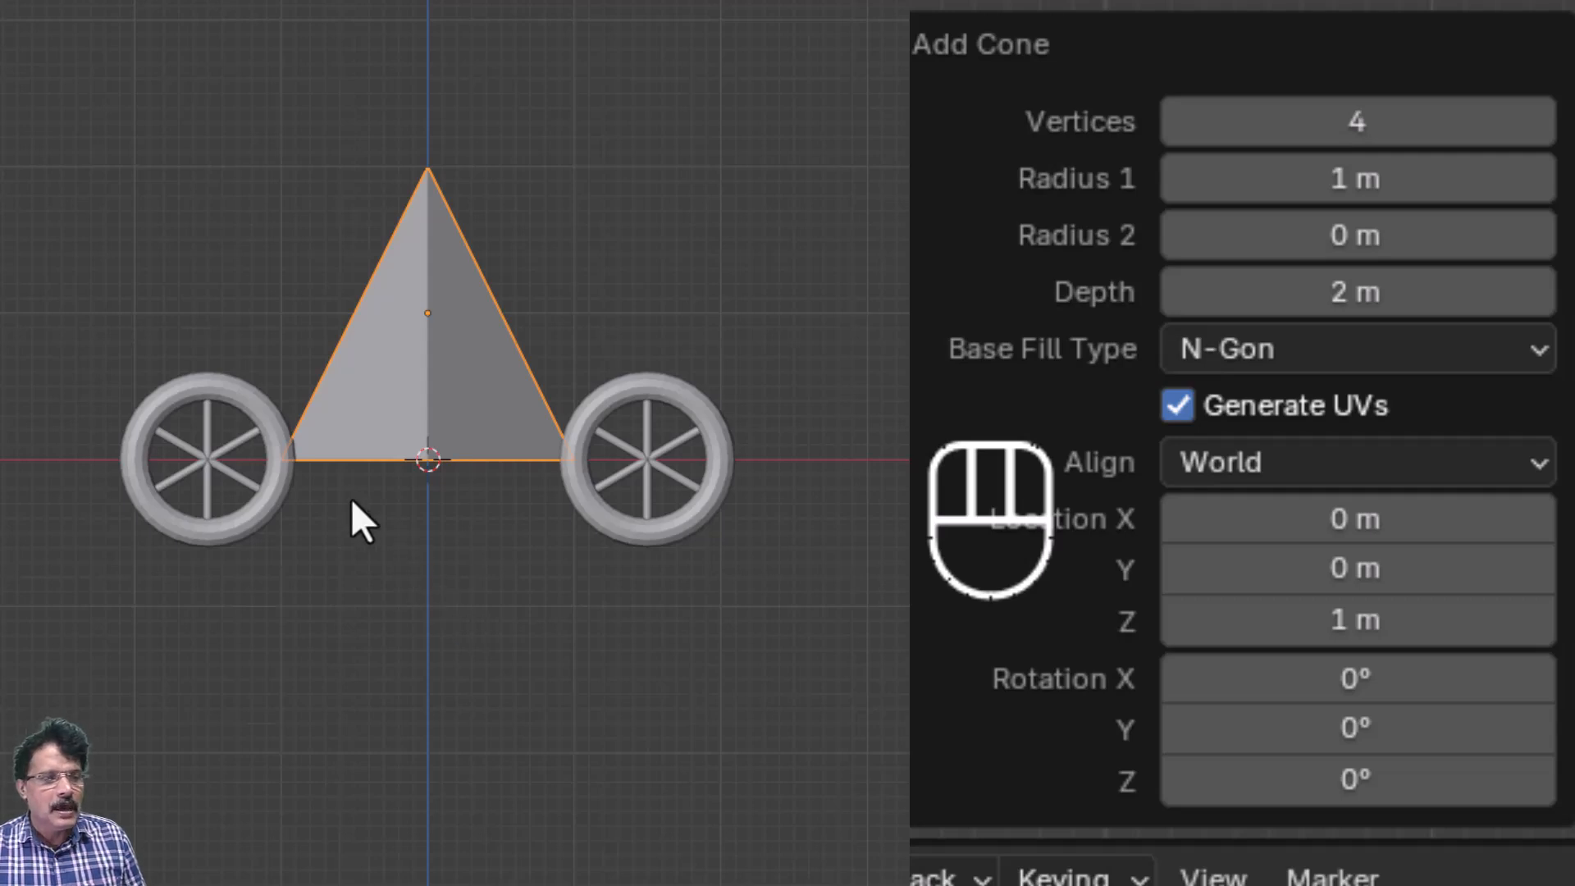
{"action": "middle_click_drag", "start_coordinate": [510, 564], "coordinate": [479, 646]}
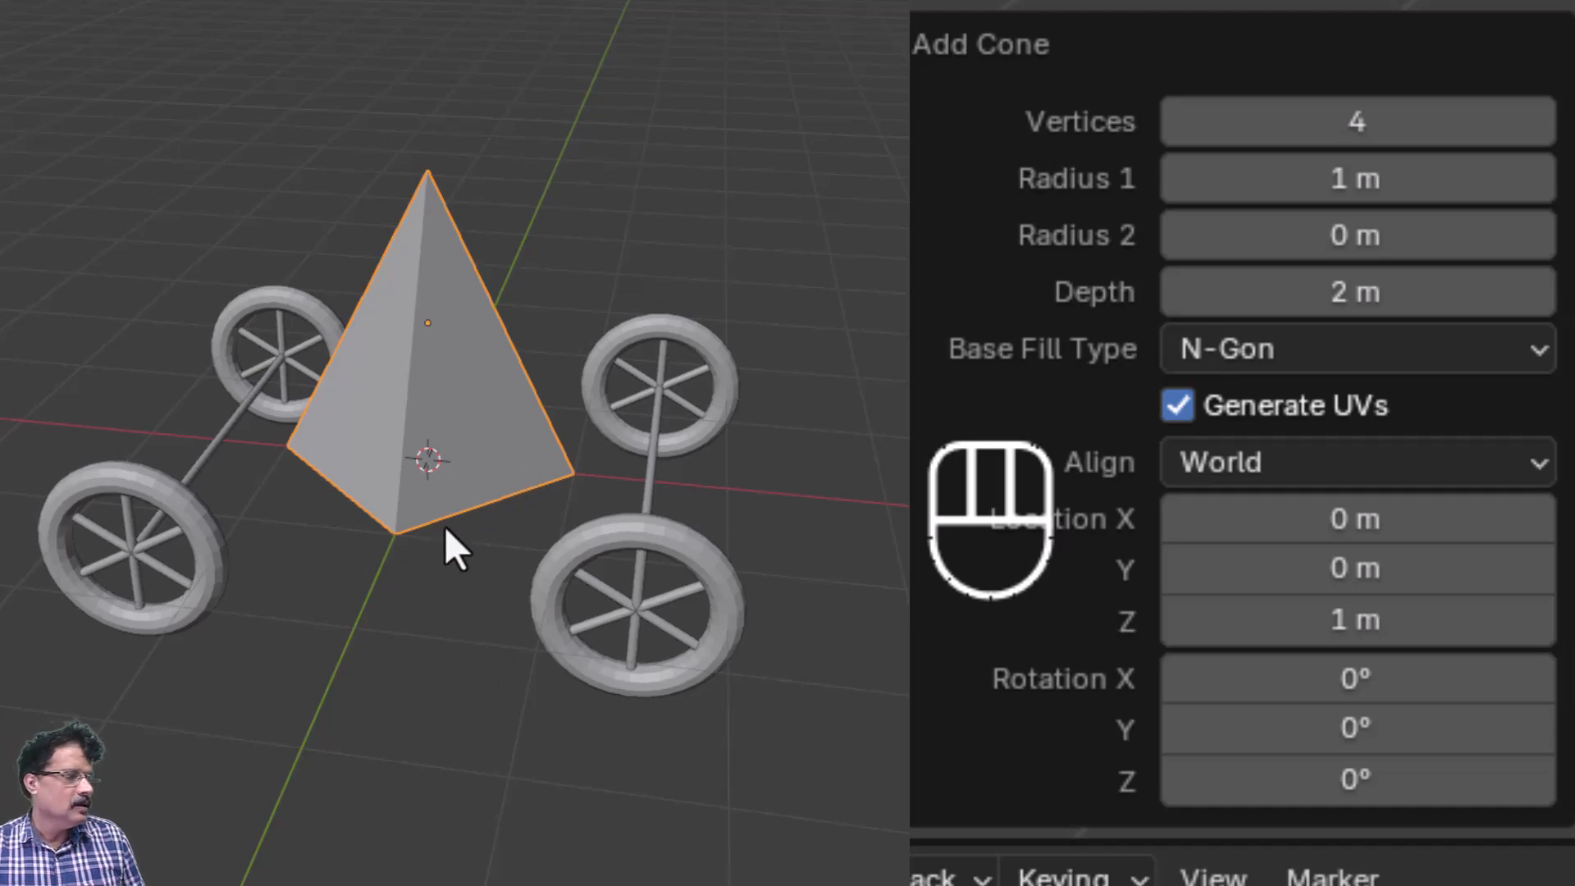
{"action": "left_click", "coordinate": [1357, 786]}
{"action": "type", "text": "45"}
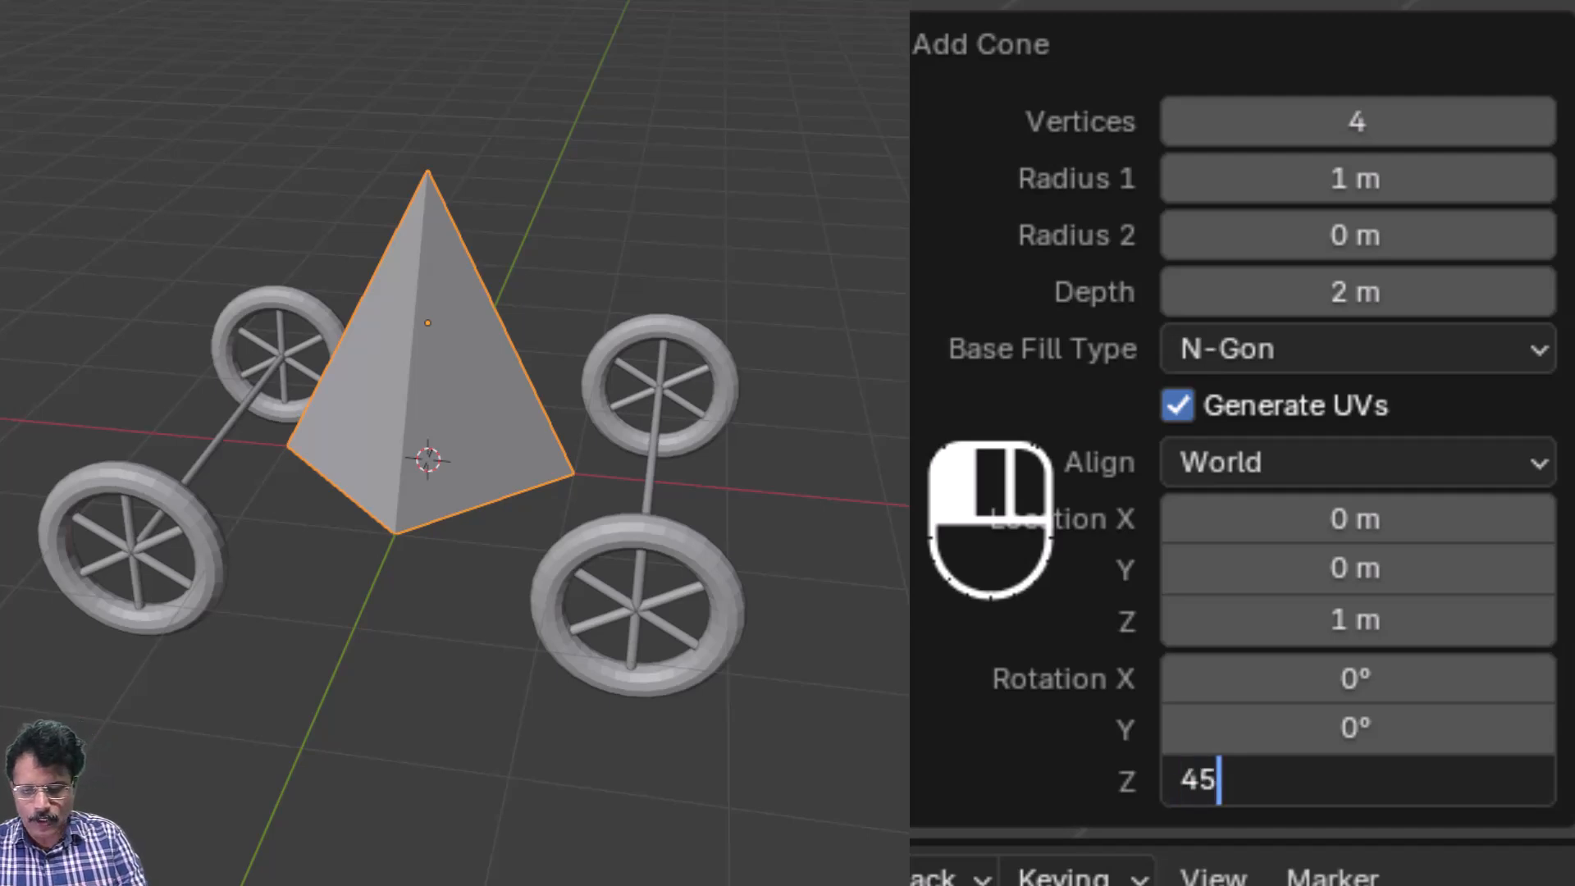
{"action": "key", "text": "Return"}
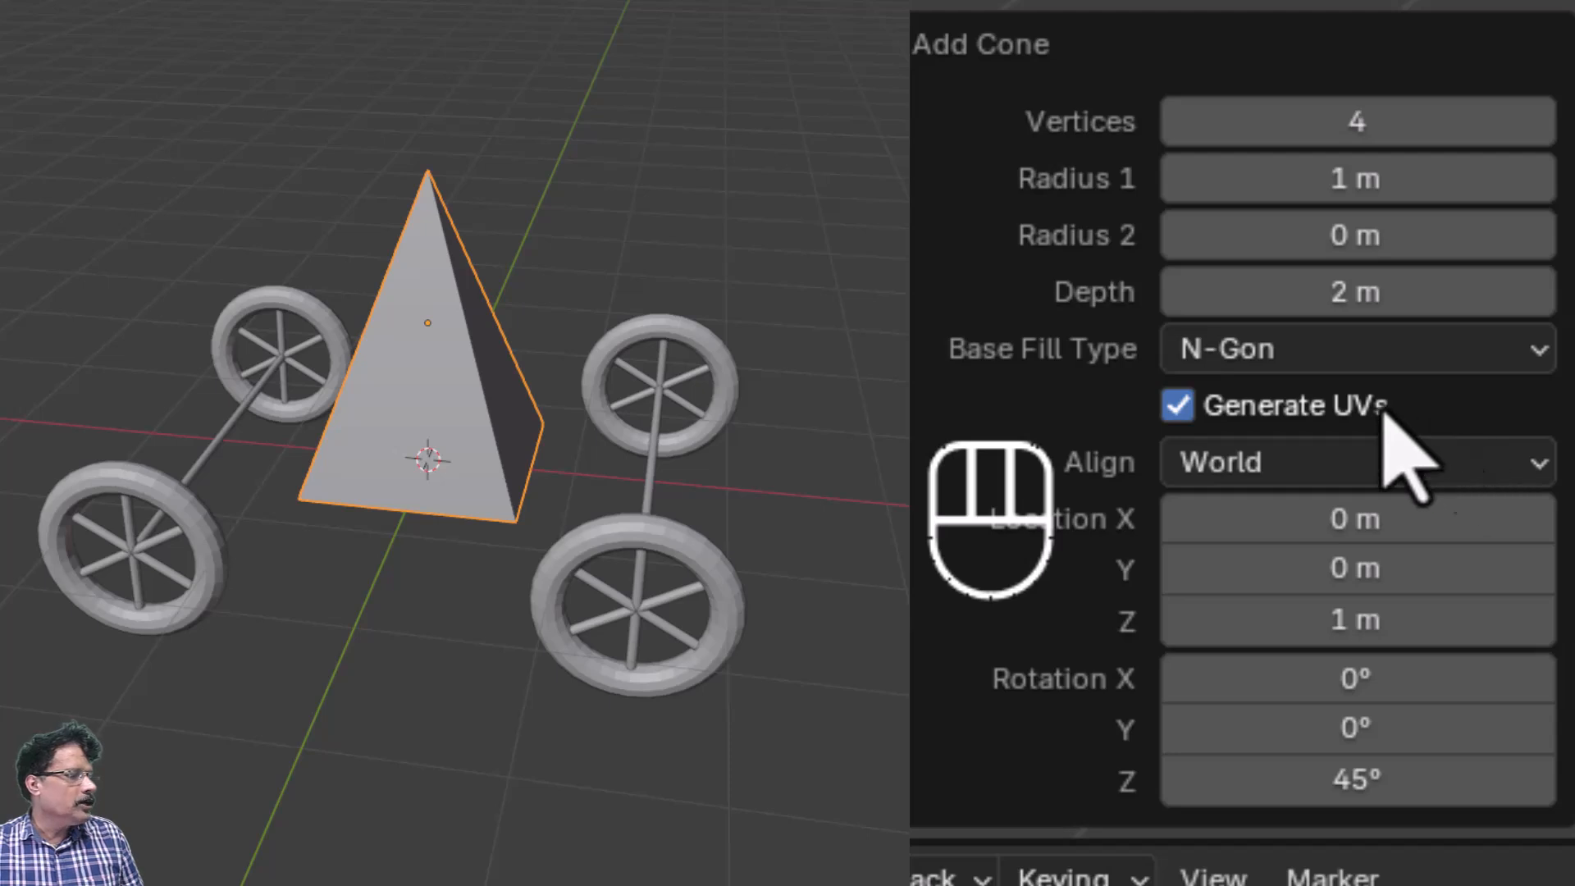
- Set the four-sided cone's Radius 1 to 1.5 m and Radius 2 to 2.5 m
{"action": "left_click", "coordinate": [1329, 178]}
{"action": "type", "text": "1.5"}
{"action": "key", "text": "Return"}
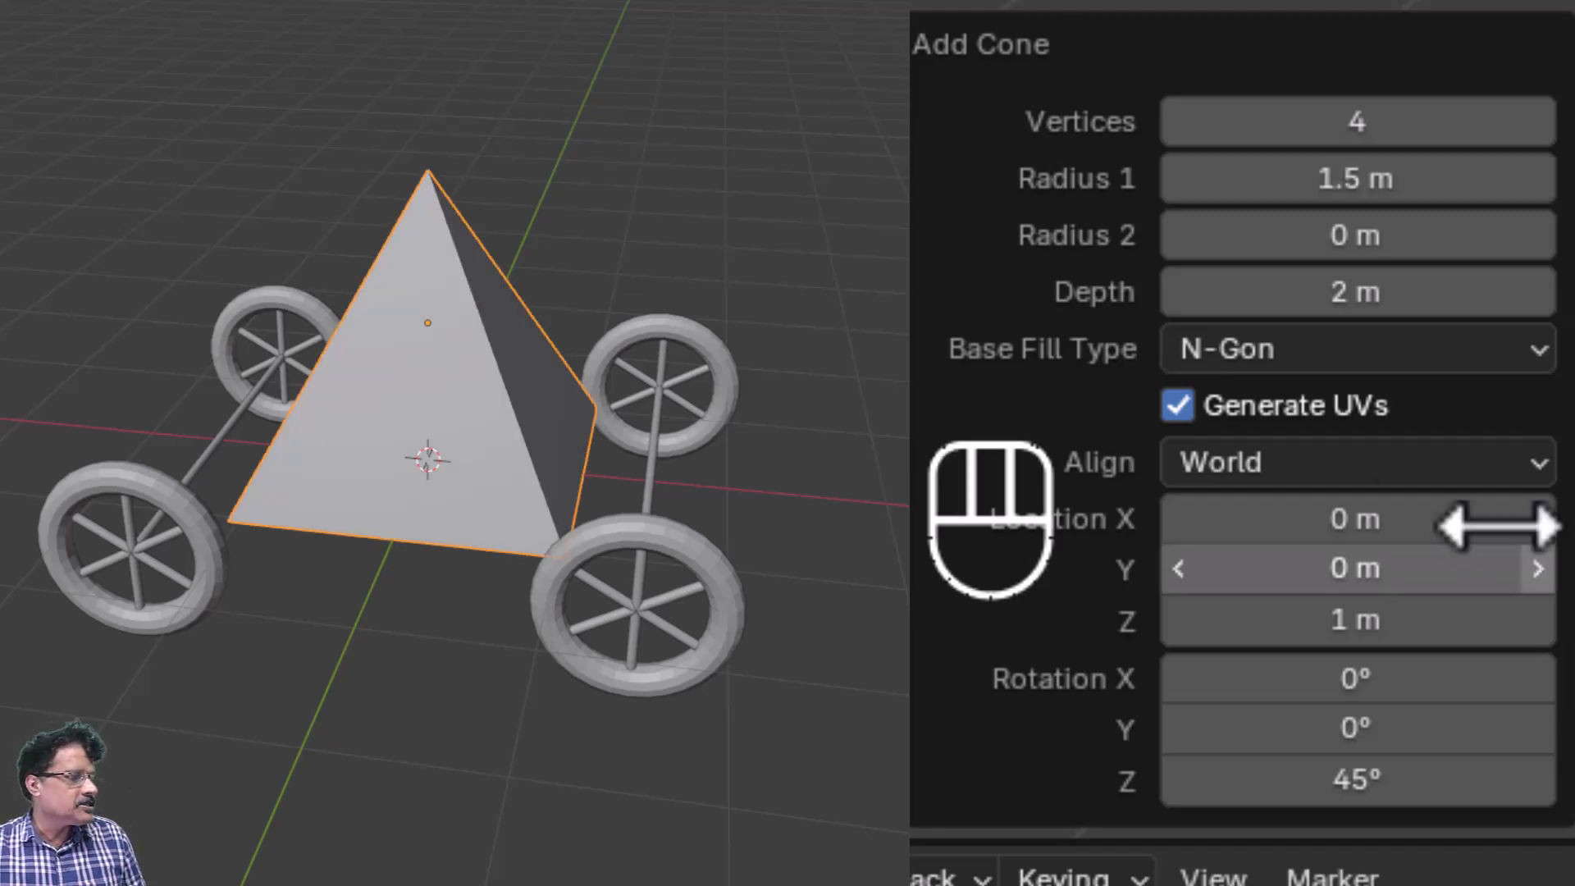
{"action": "left_click", "coordinate": [1350, 236]}
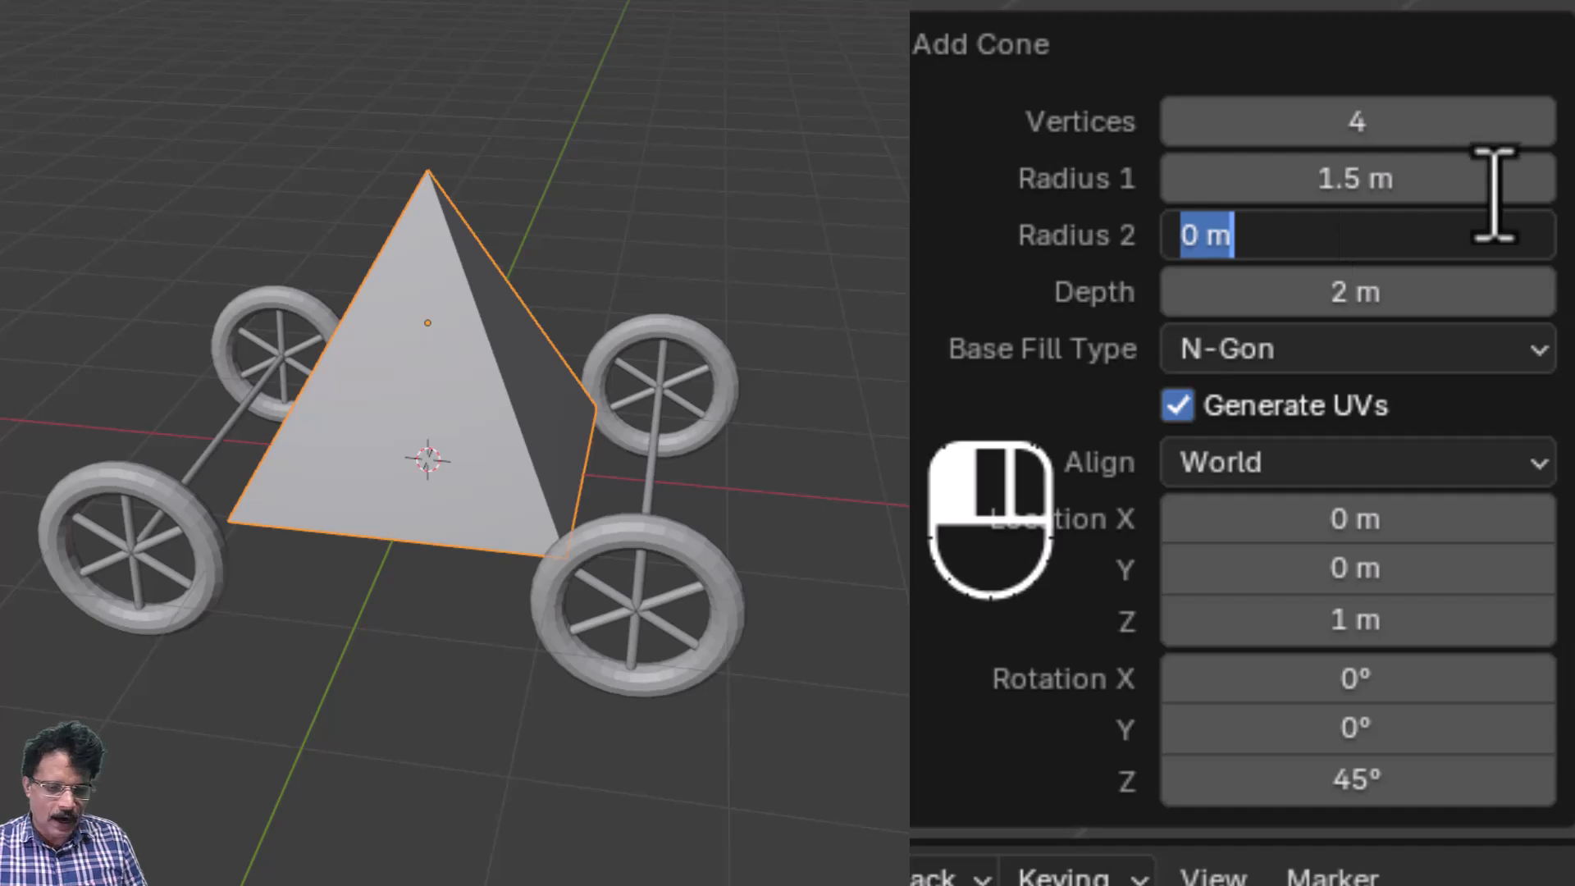
{"action": "type", "text": "2.5"}
{"action": "key", "text": "Return"}
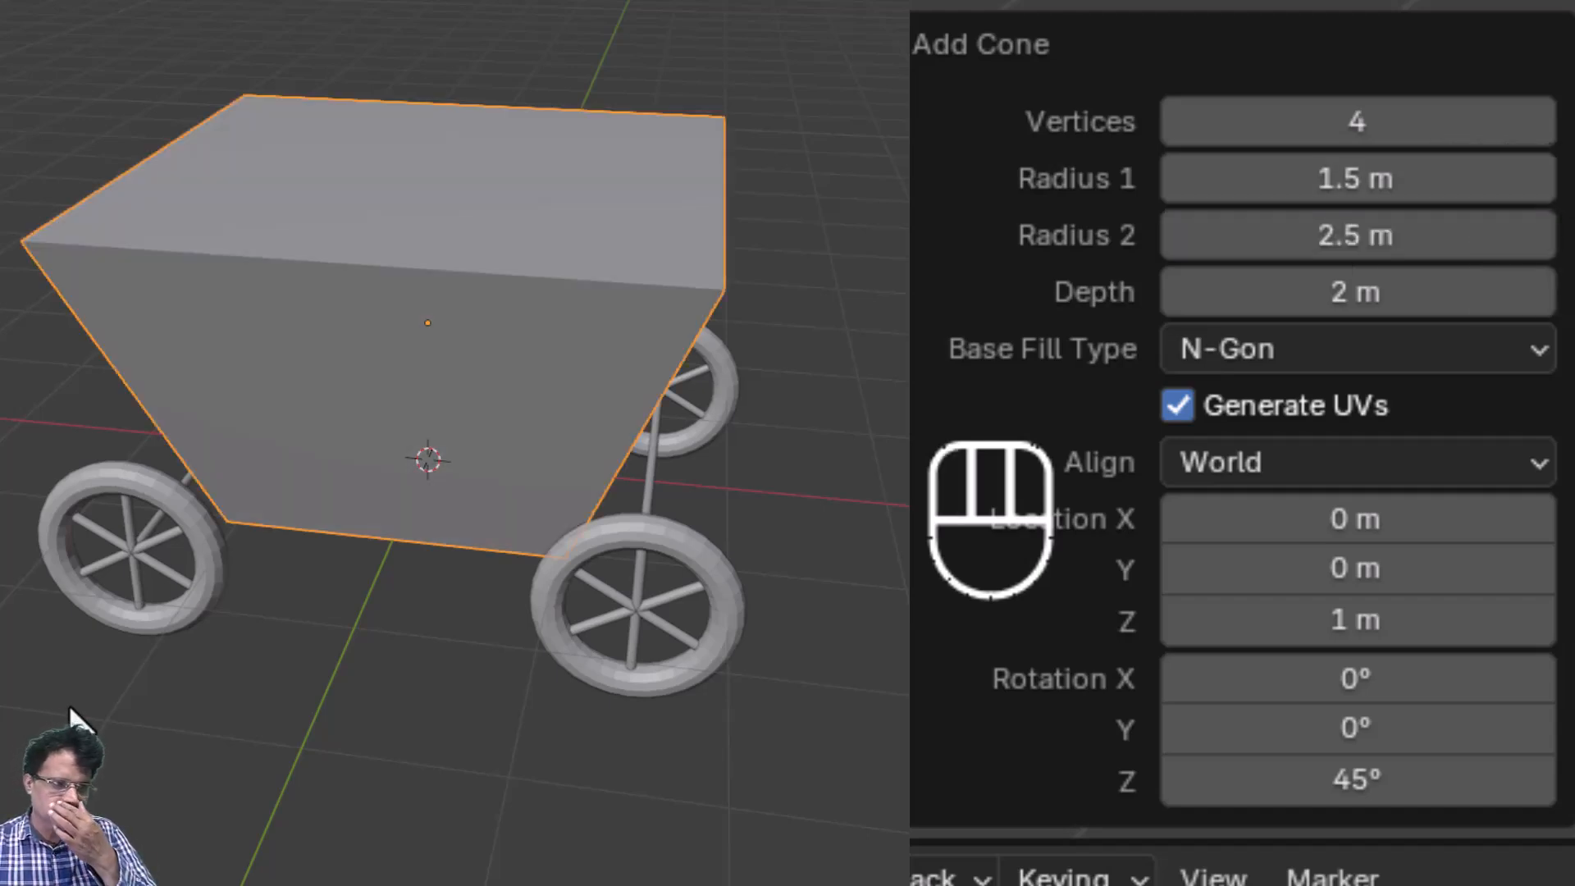
{"action": "middle_click_drag", "start_coordinate": [258, 710], "coordinate": [482, 679]}
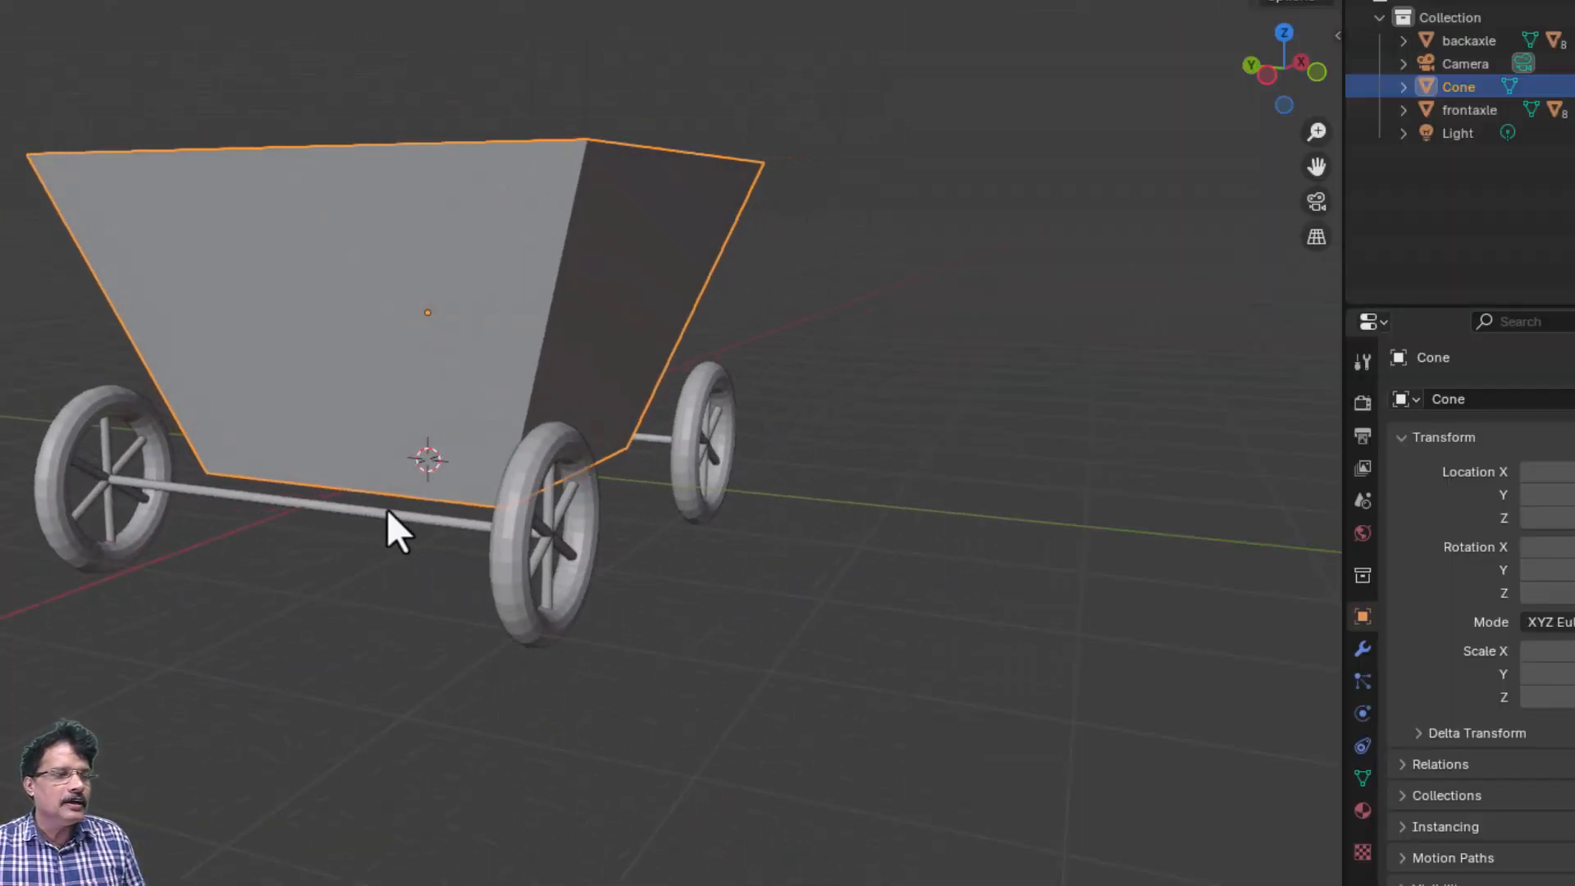
- Move the front axle with its wheels 0.8 m along the global X axis, towards the chariot's centre
{"action": "left_click", "coordinate": [387, 510]}
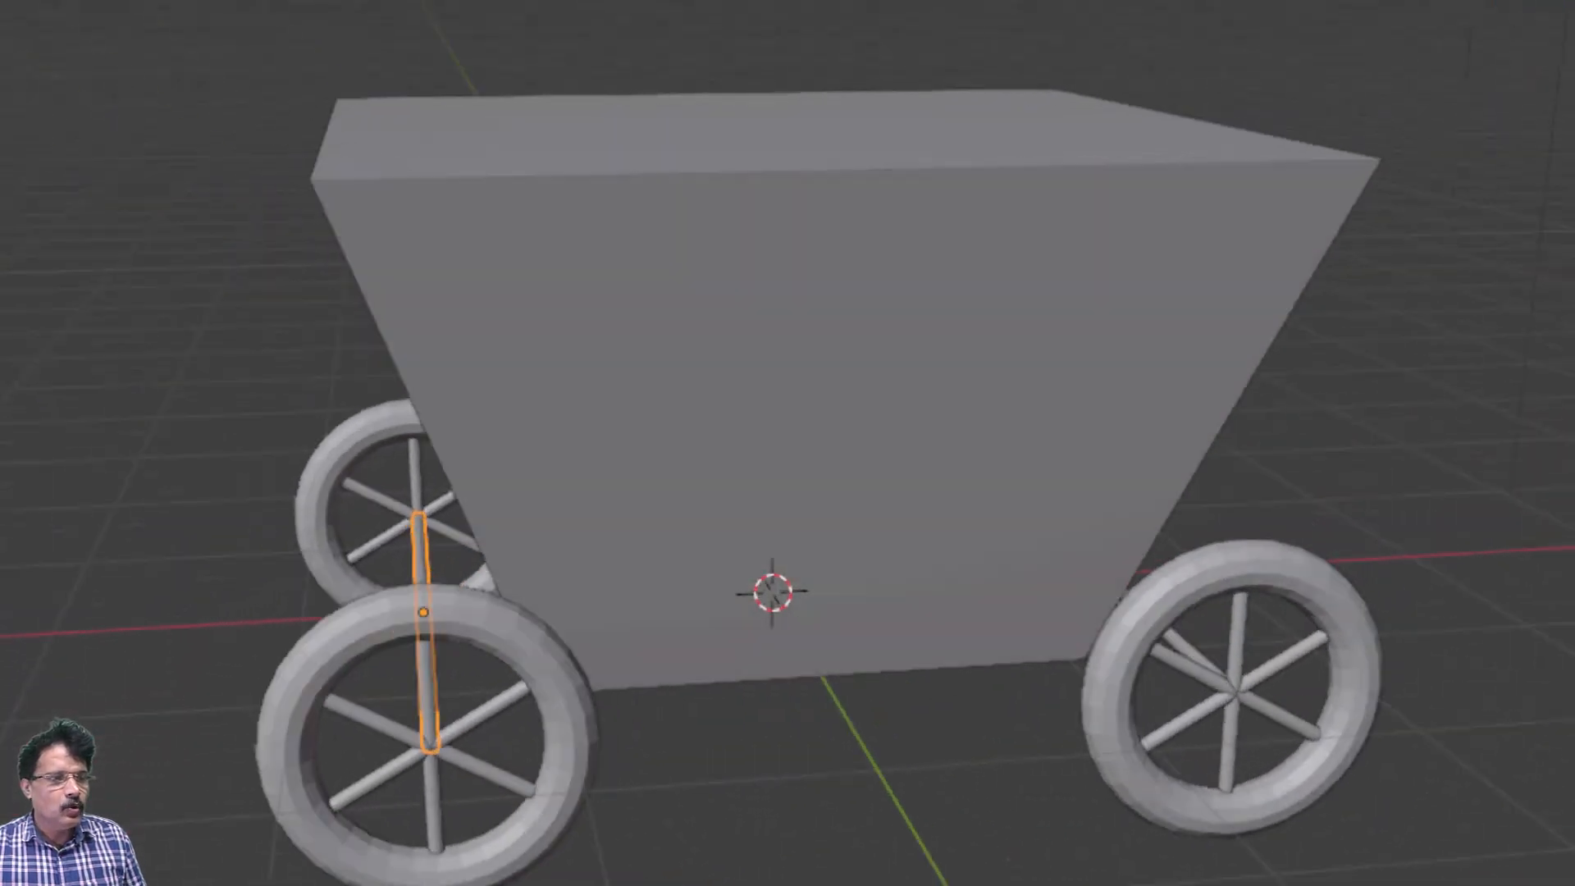
{"action": "middle_click_drag", "start_coordinate": [952, 763], "coordinate": [710, 740]}
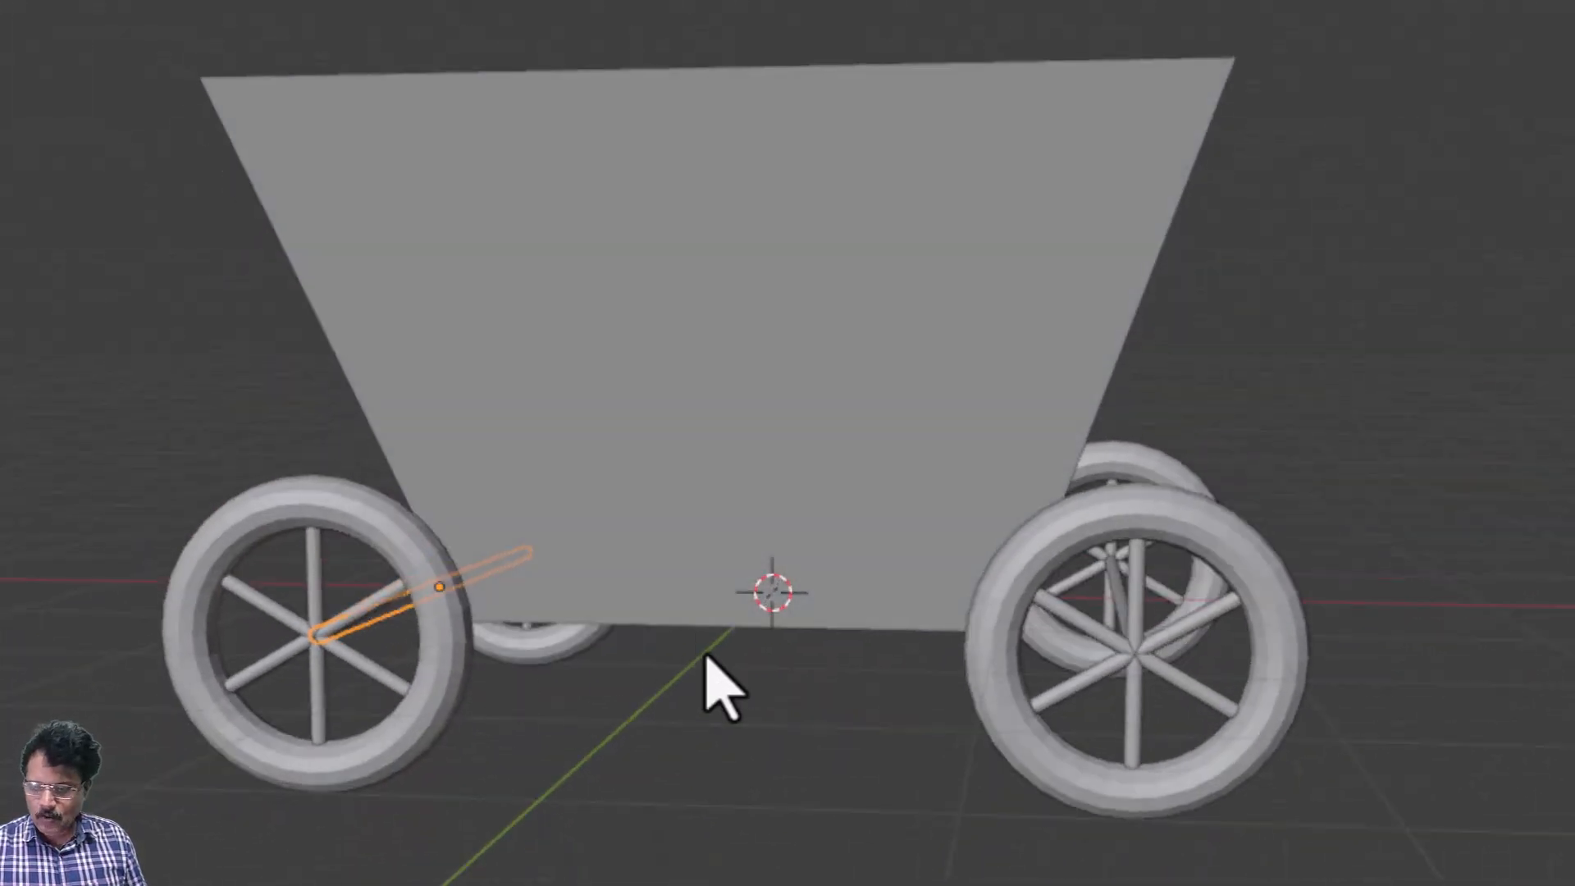
{"action": "key", "text": "KP_1"}
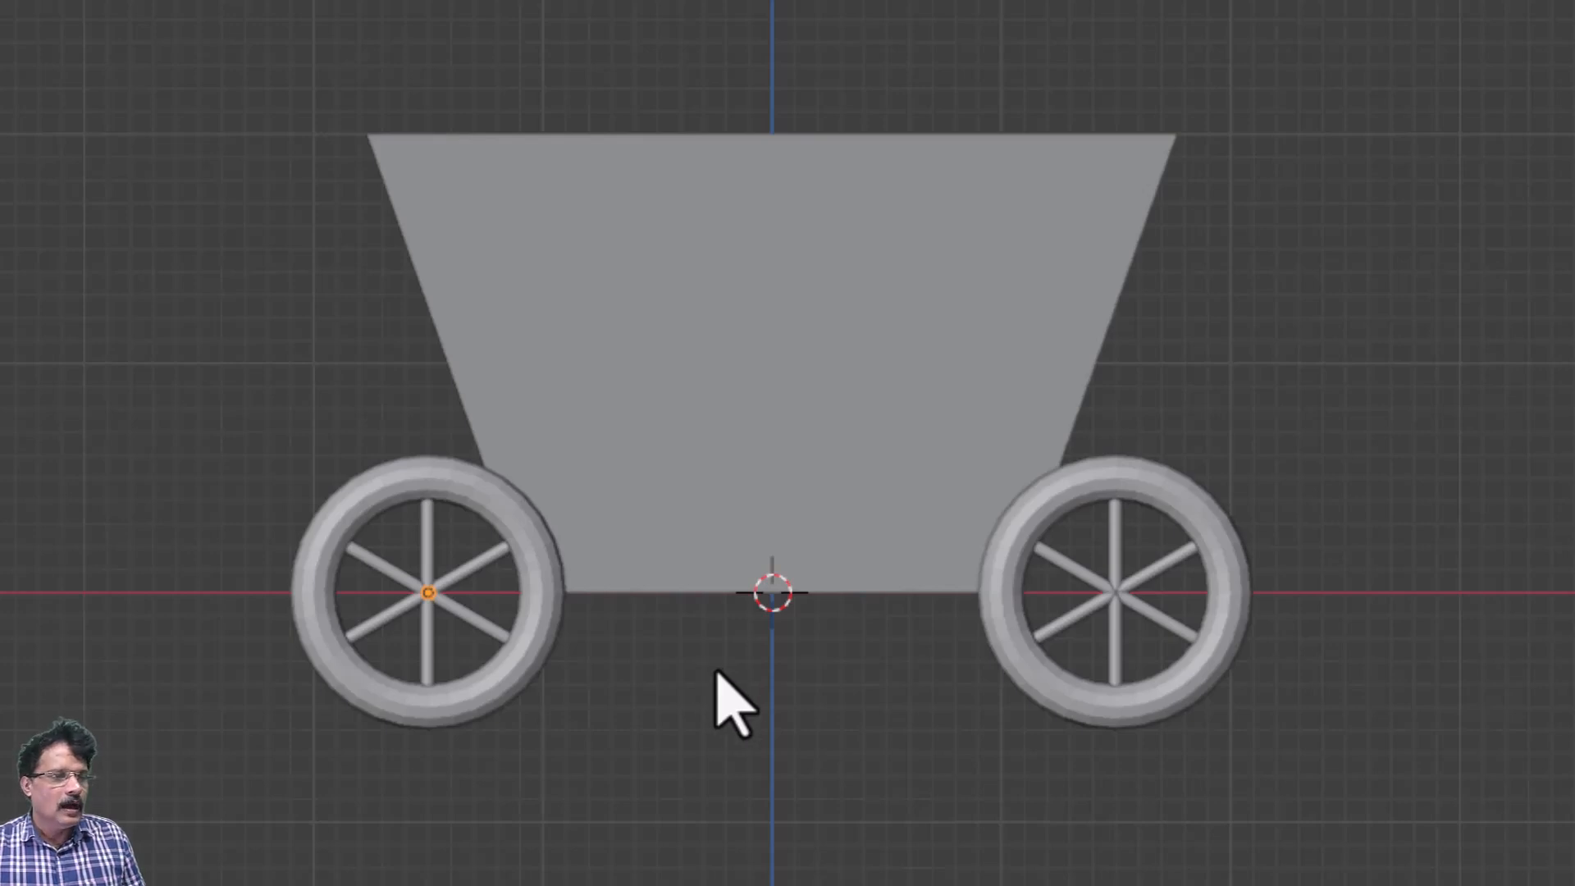
{"action": "mouse_move", "coordinate": [516, 707]}
{"action": "middle_mouse_down"}
{"action": "mouse_move", "coordinate": [531, 813]}
{"action": "mouse_move", "coordinate": [525, 709]}
{"action": "middle_mouse_up"}
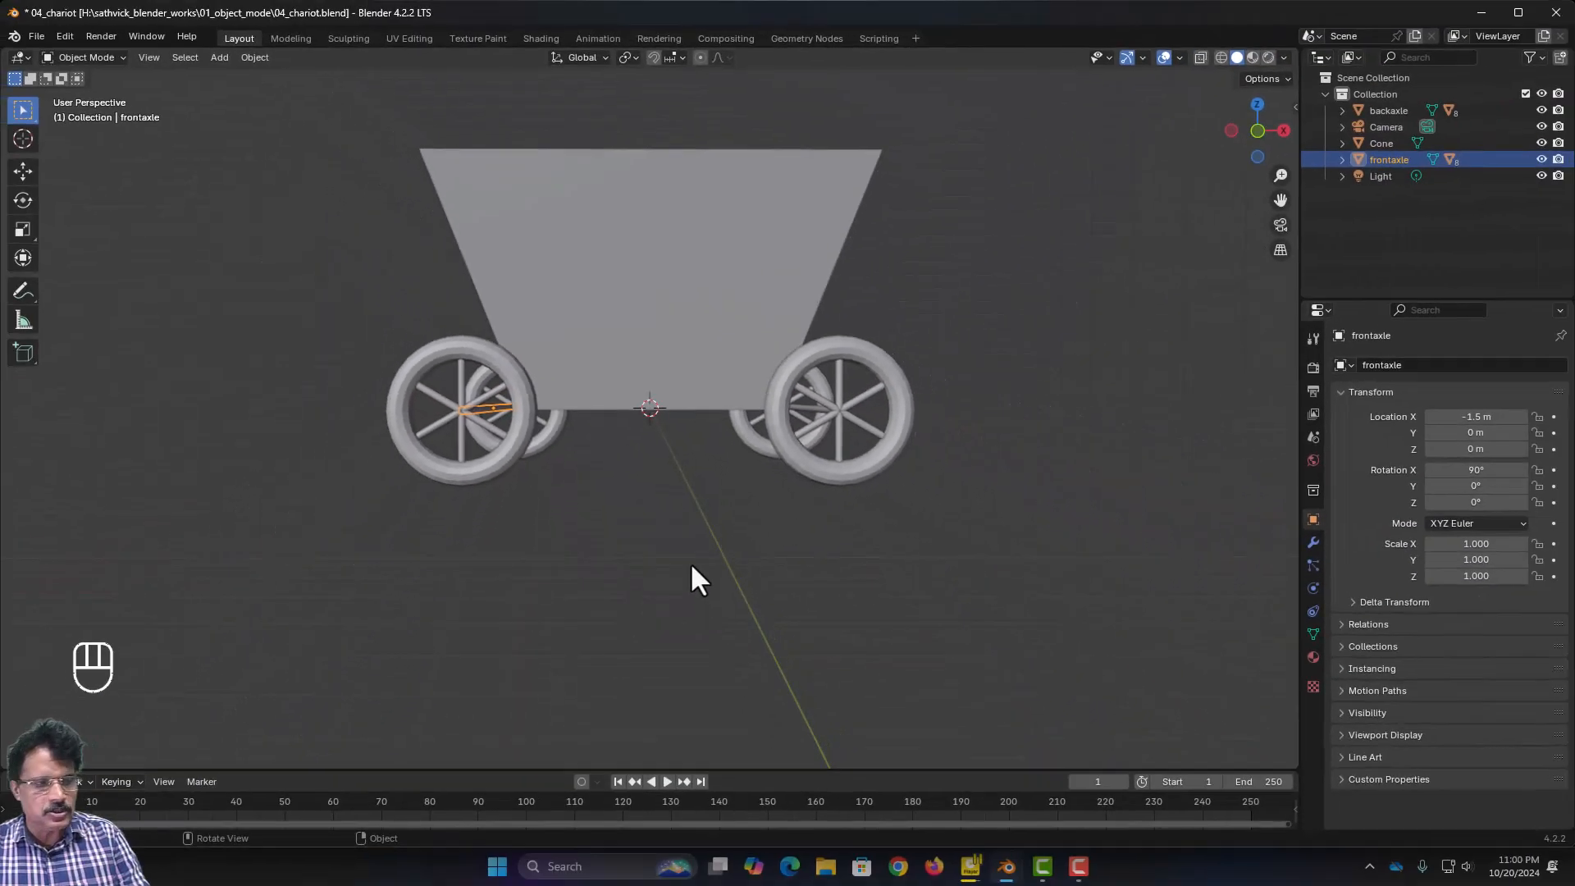
{"action": "key", "text": "g"}
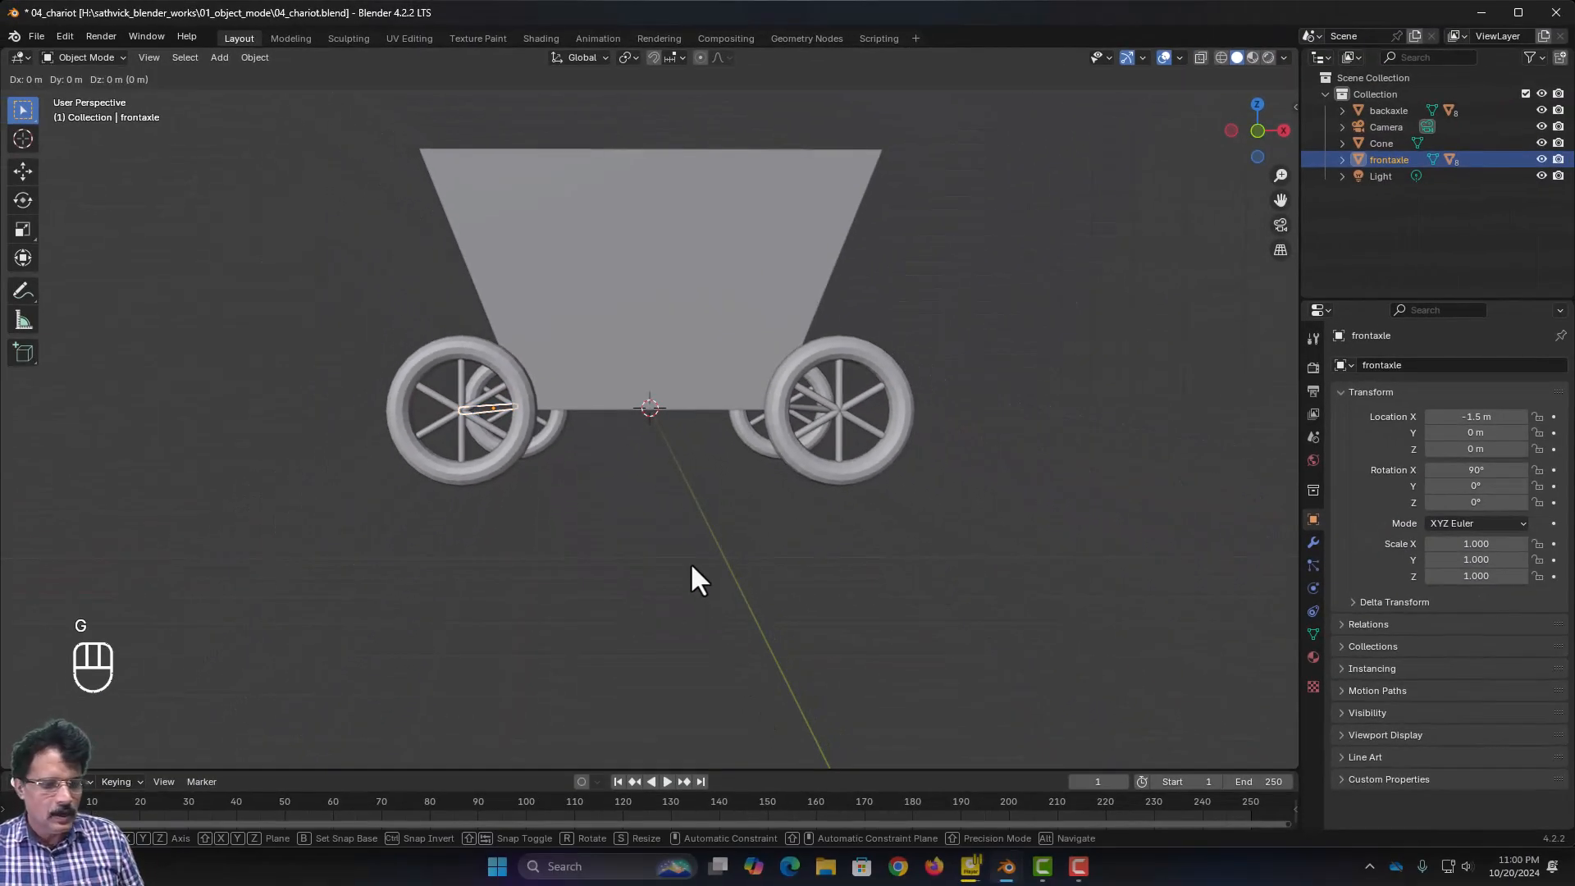
{"action": "key", "text": "x"}
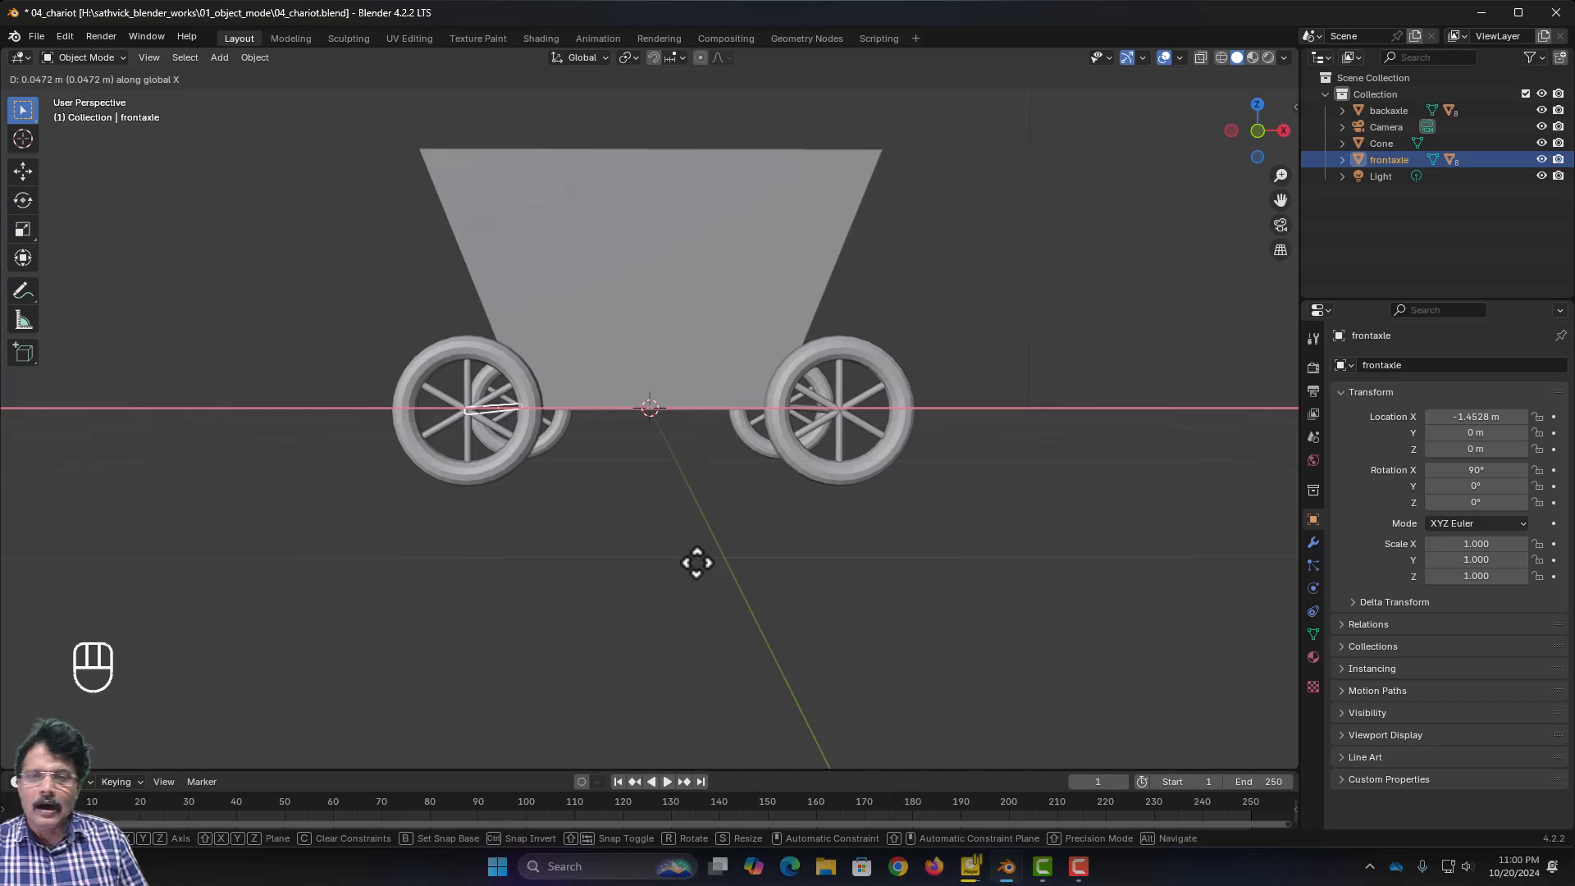
{"action": "key", "text": "0"}
{"action": "key", "text": "period"}
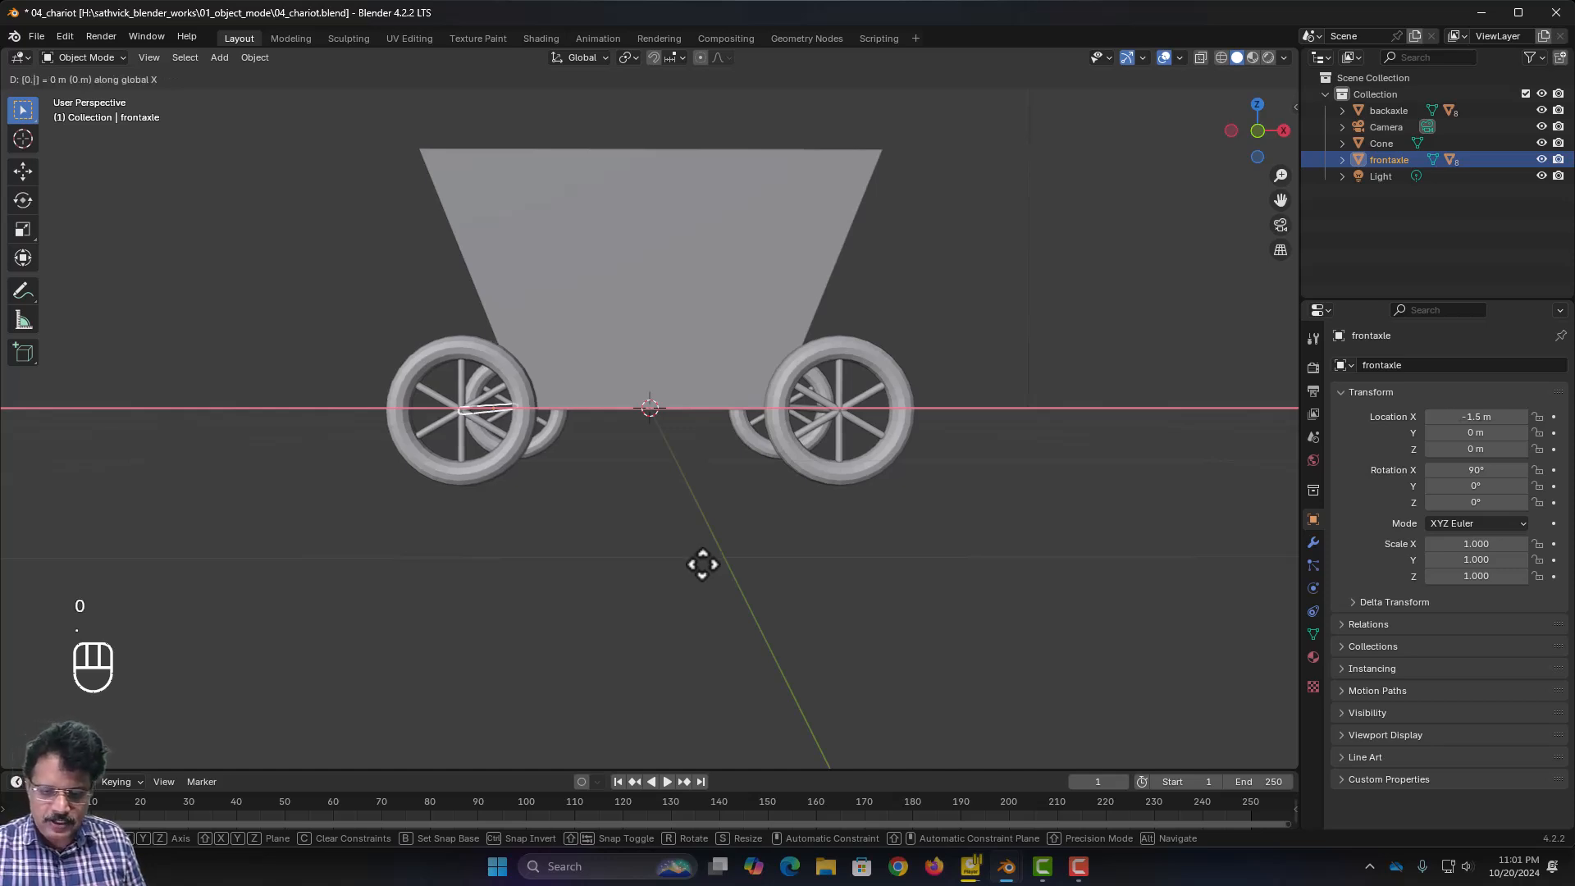
{"action": "key", "text": "8"}
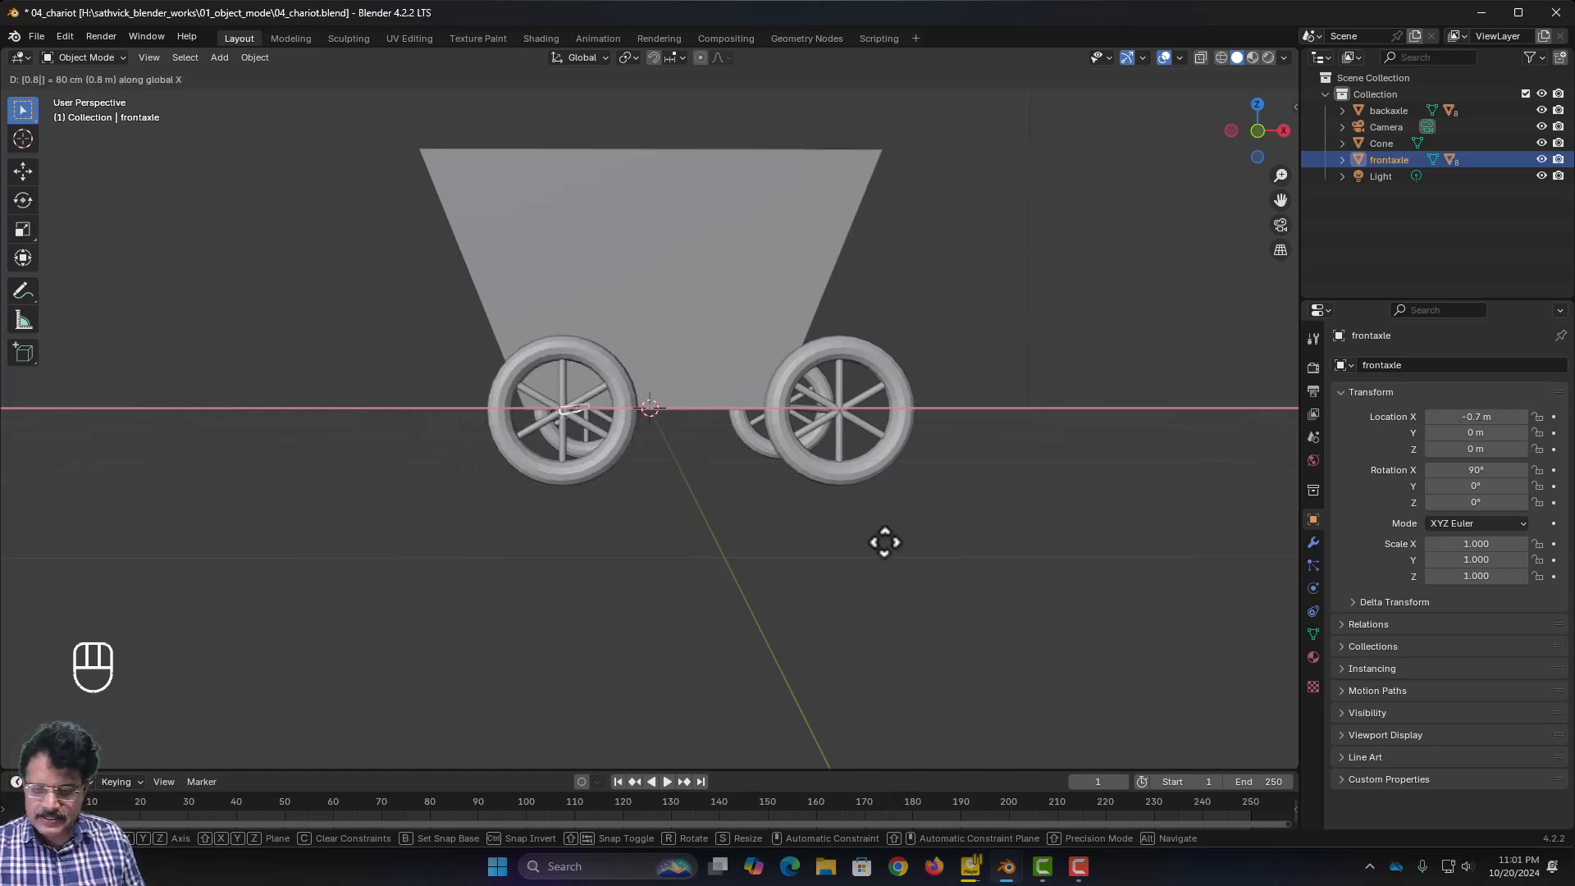
{"action": "key", "text": "Return"}
{"action": "middle_click_drag", "start_coordinate": [964, 496], "coordinate": [901, 539]}
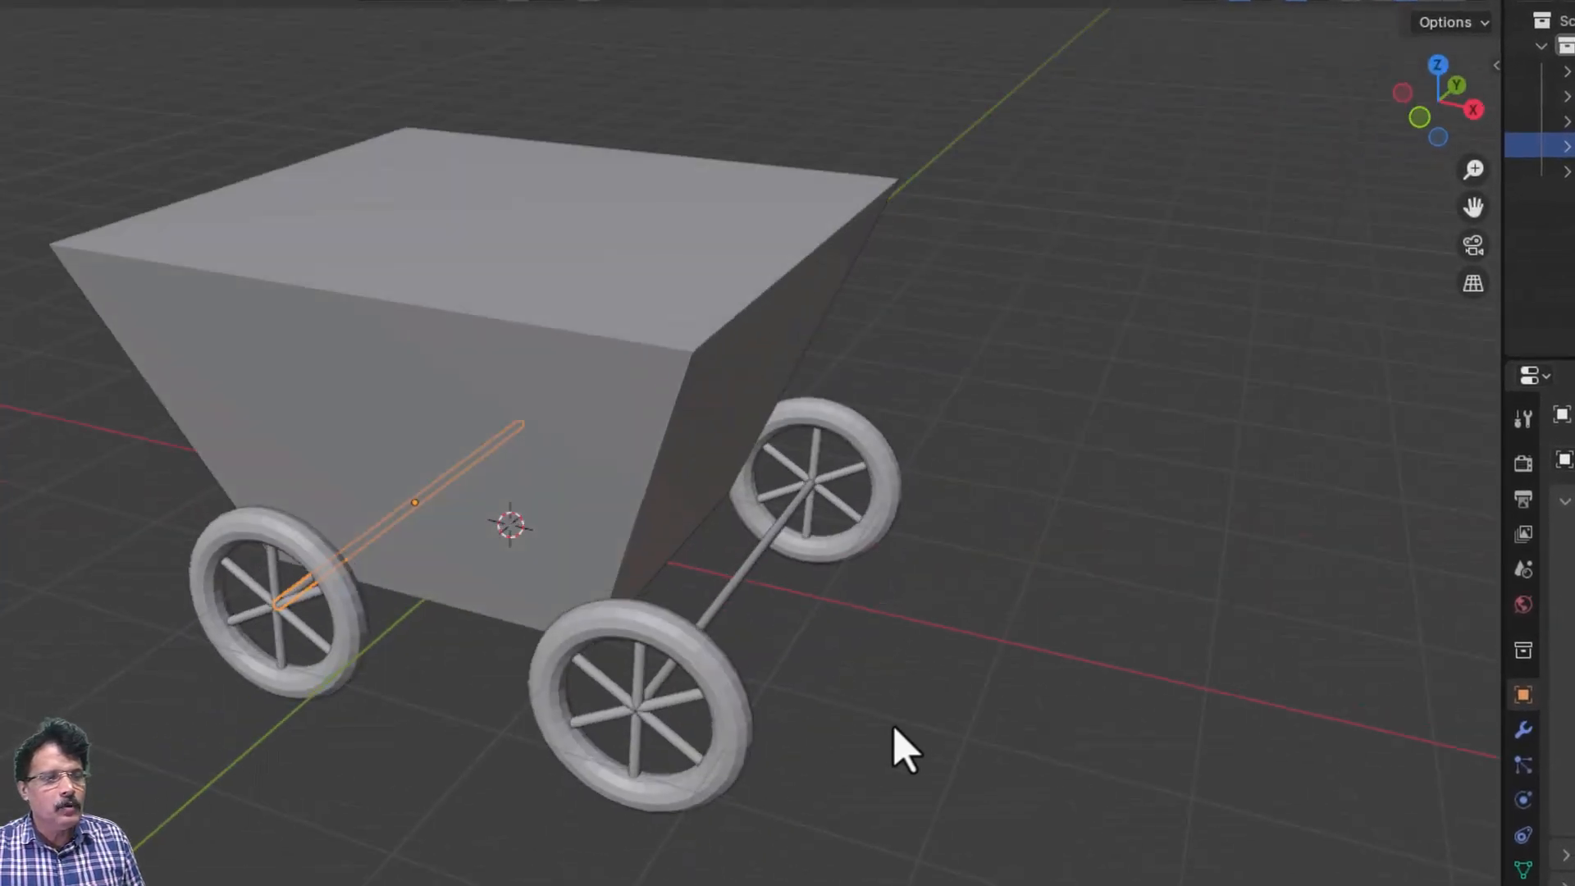
- Move the back axle with its wheels -0.8 m along the global X axis
{"action": "left_click", "coordinate": [747, 579]}
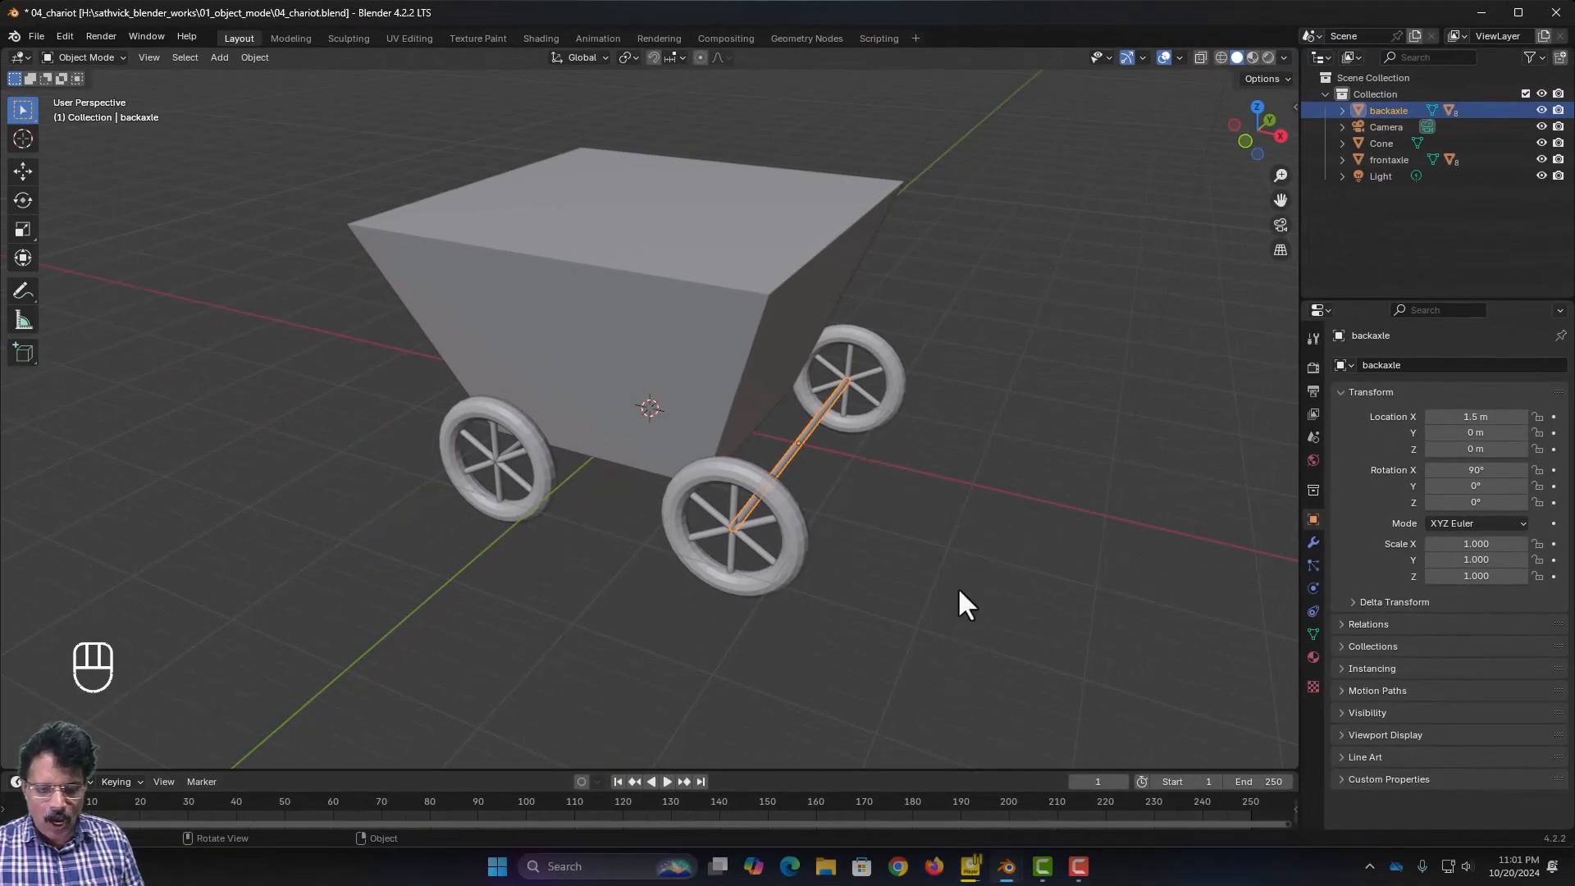
{"action": "key", "text": "g"}
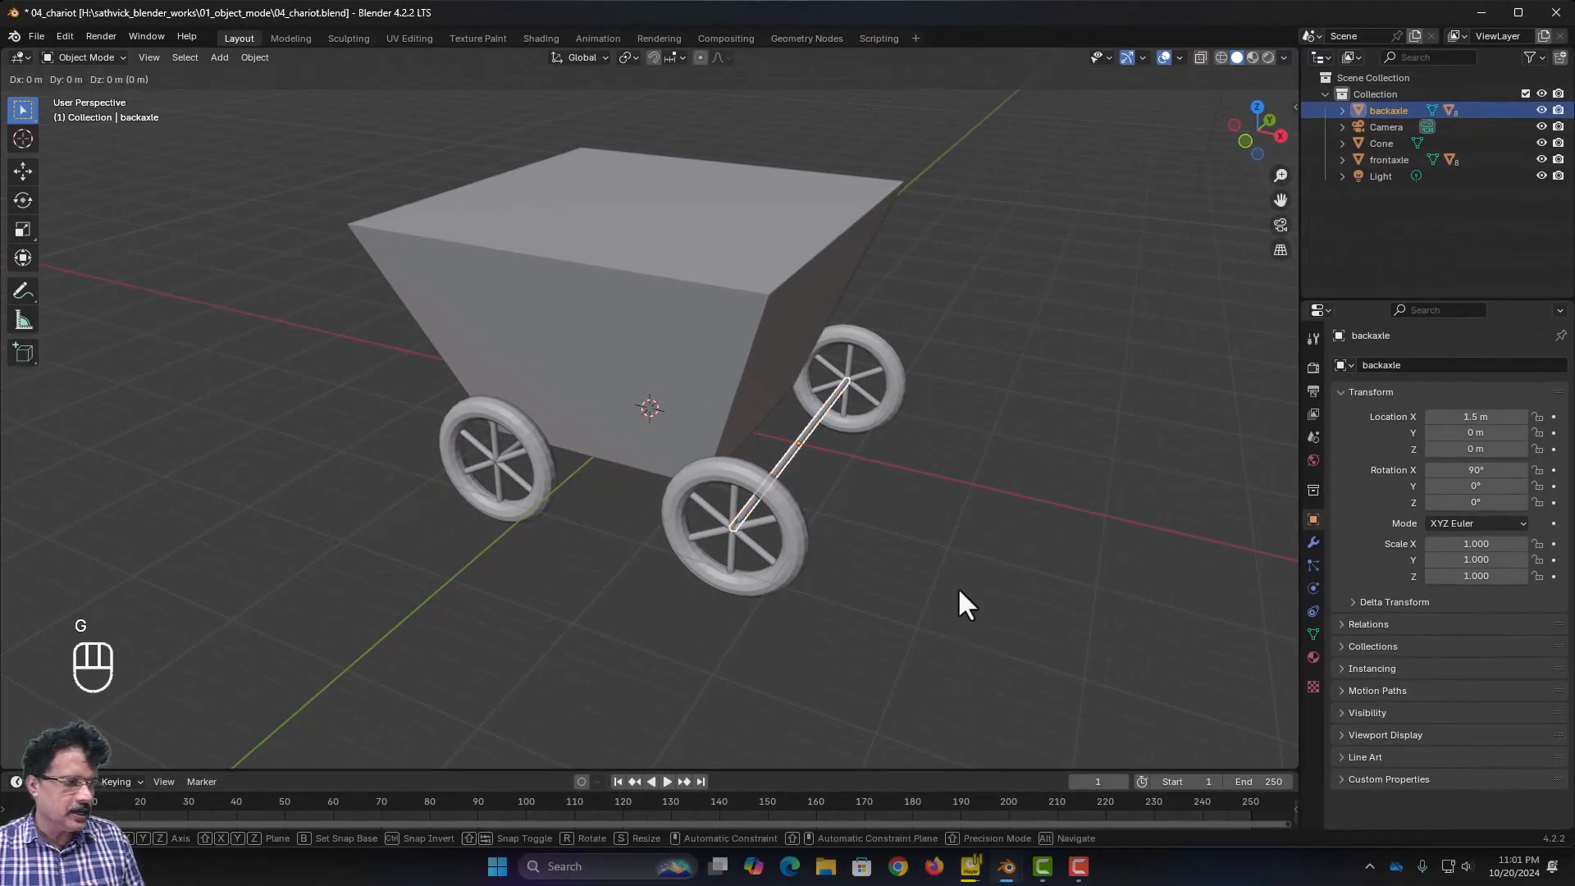
{"action": "key", "text": "x"}
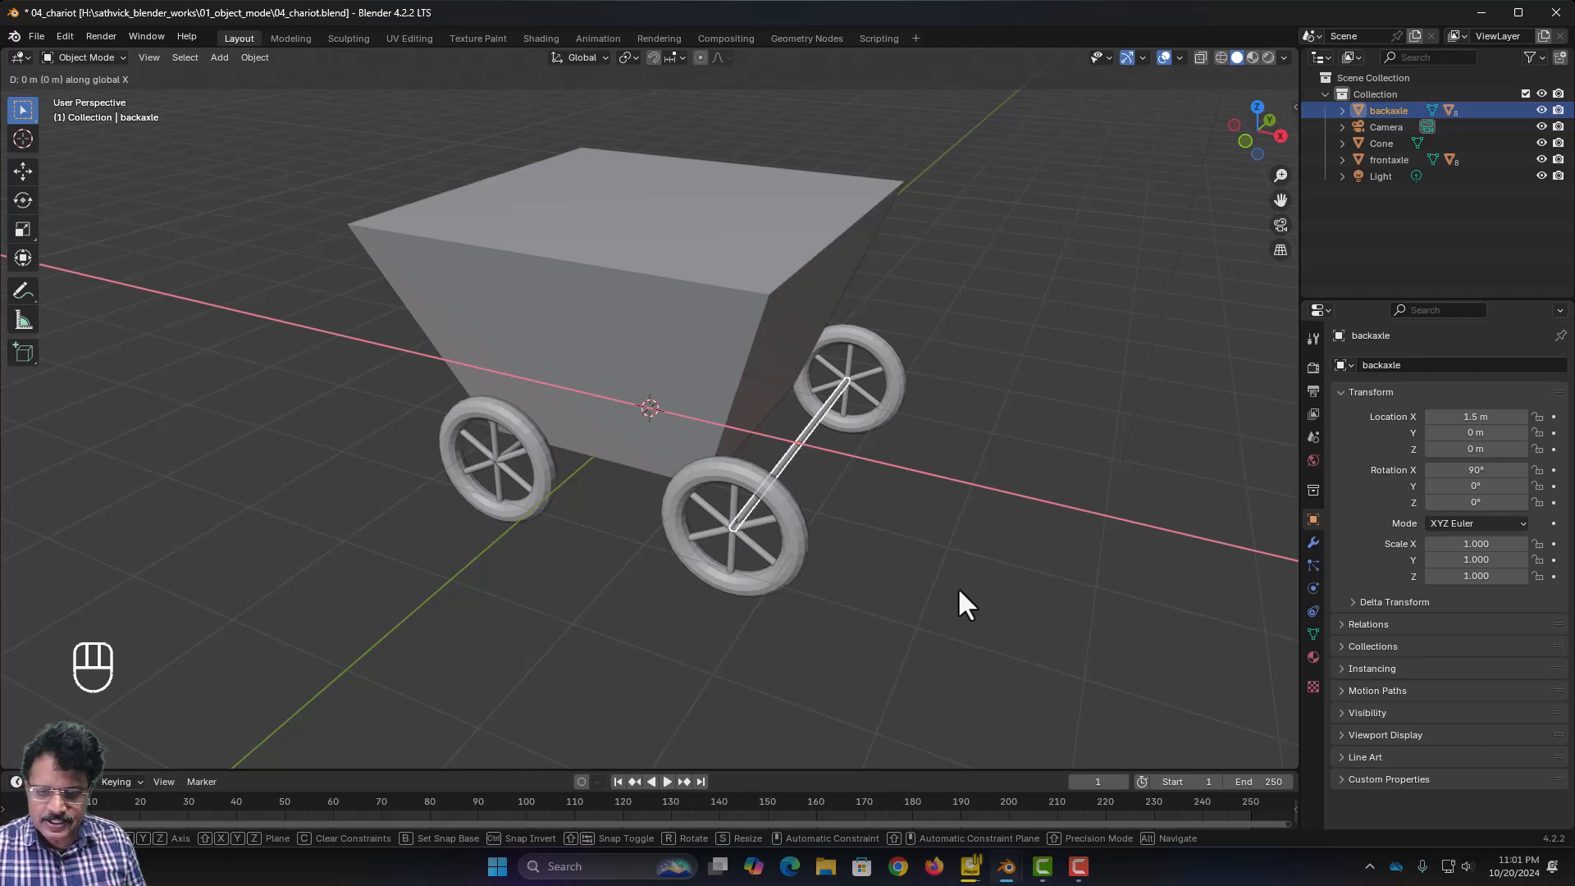
{"action": "type", "text": "-0.8"}
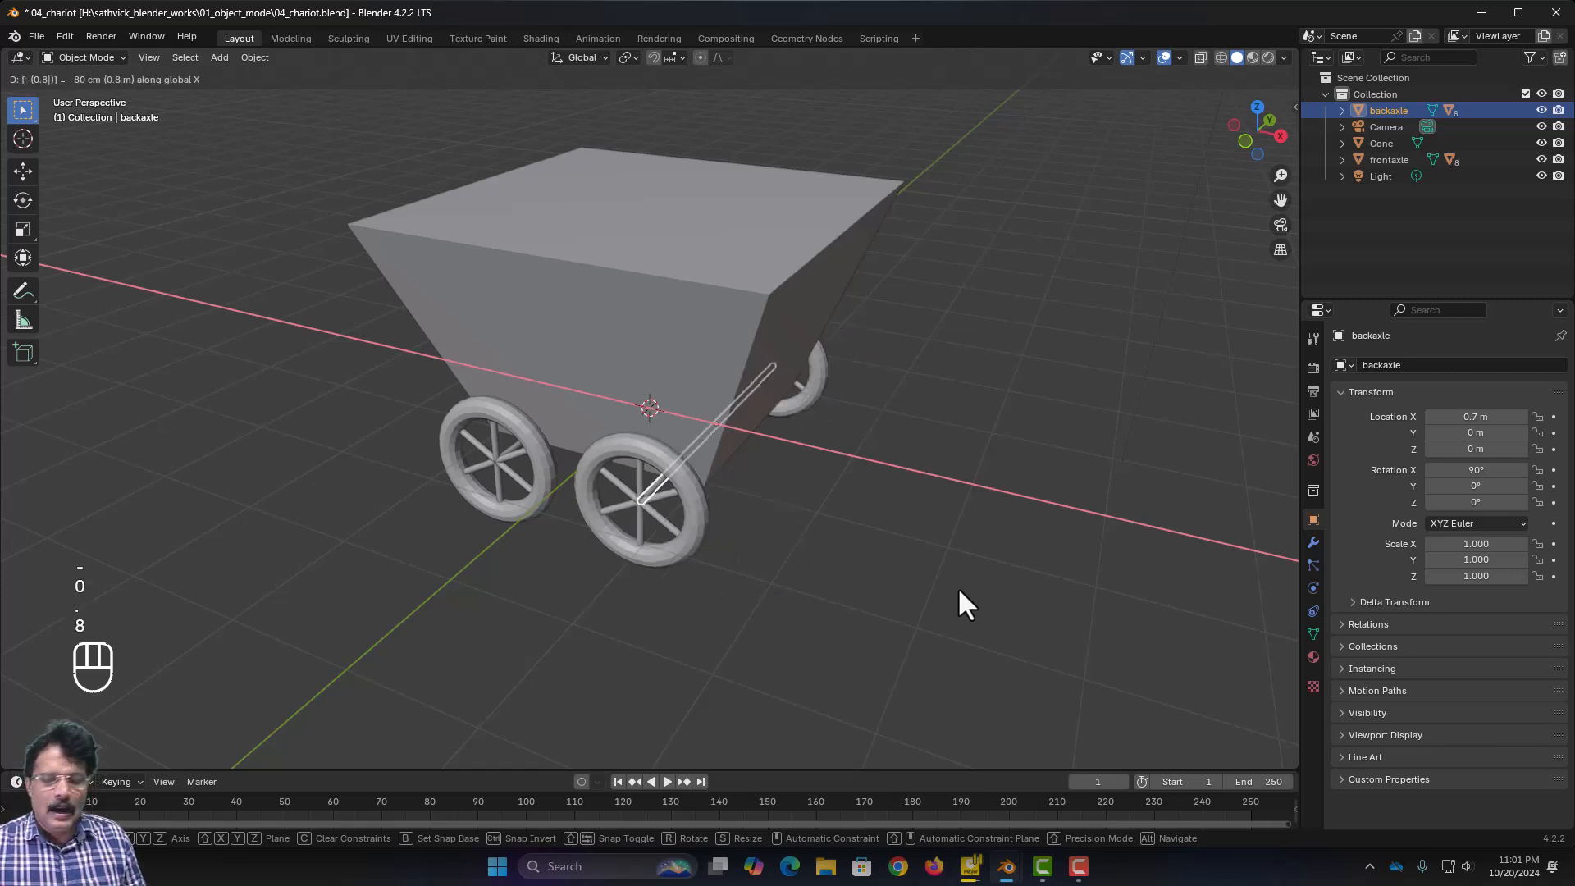
{"action": "key", "text": "Return"}
{"action": "middle_click_drag", "start_coordinate": [947, 685], "coordinate": [945, 507]}
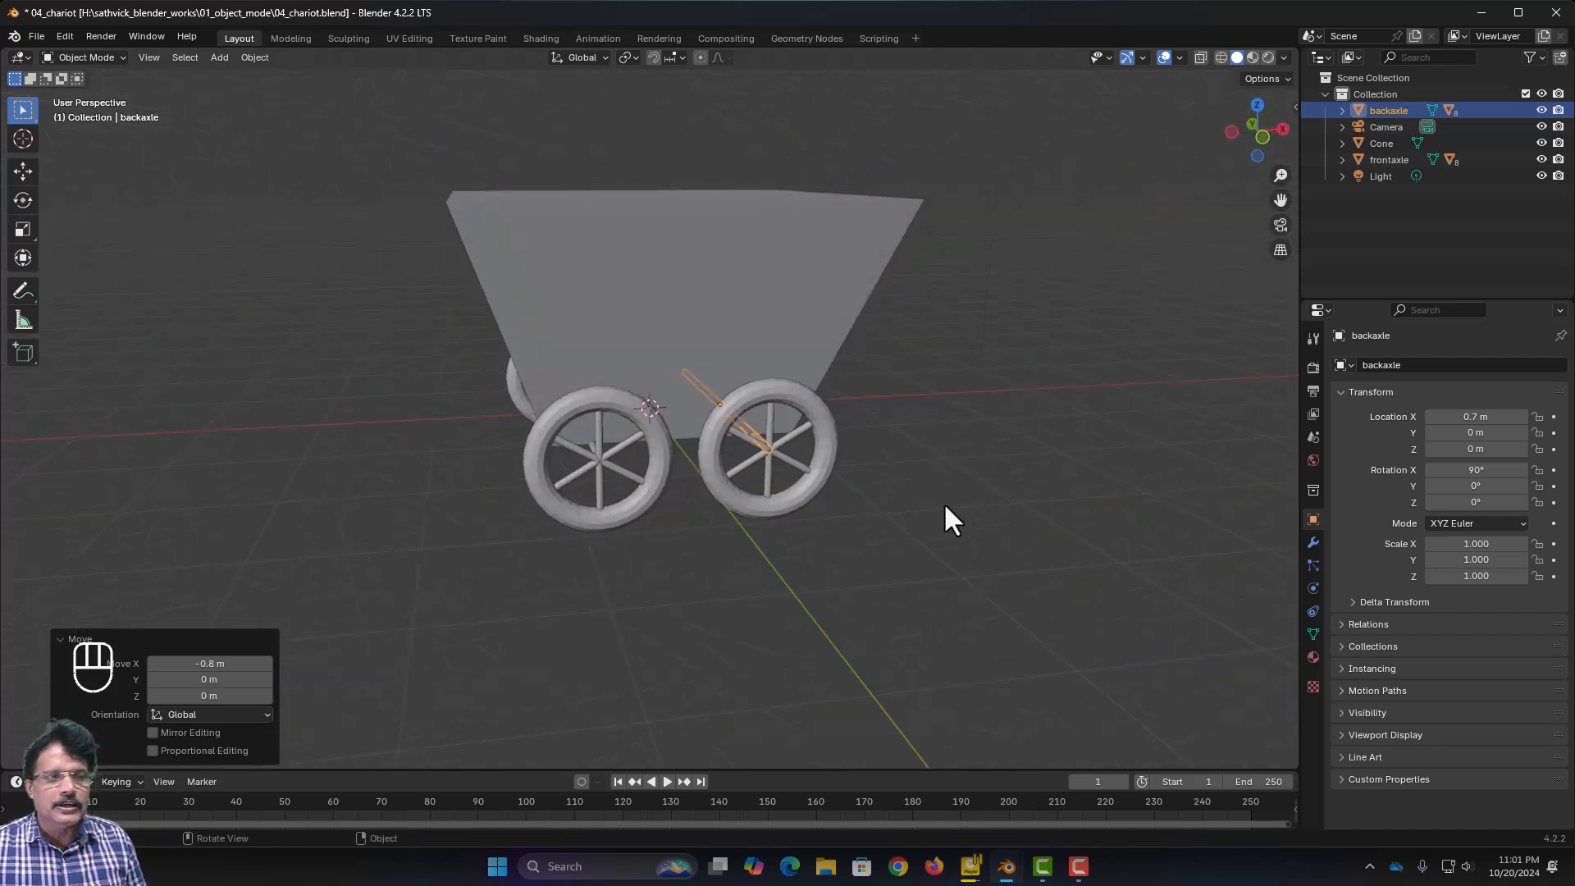
- Rename the four-sided cone object as base
{"action": "left_click", "coordinate": [713, 263]}
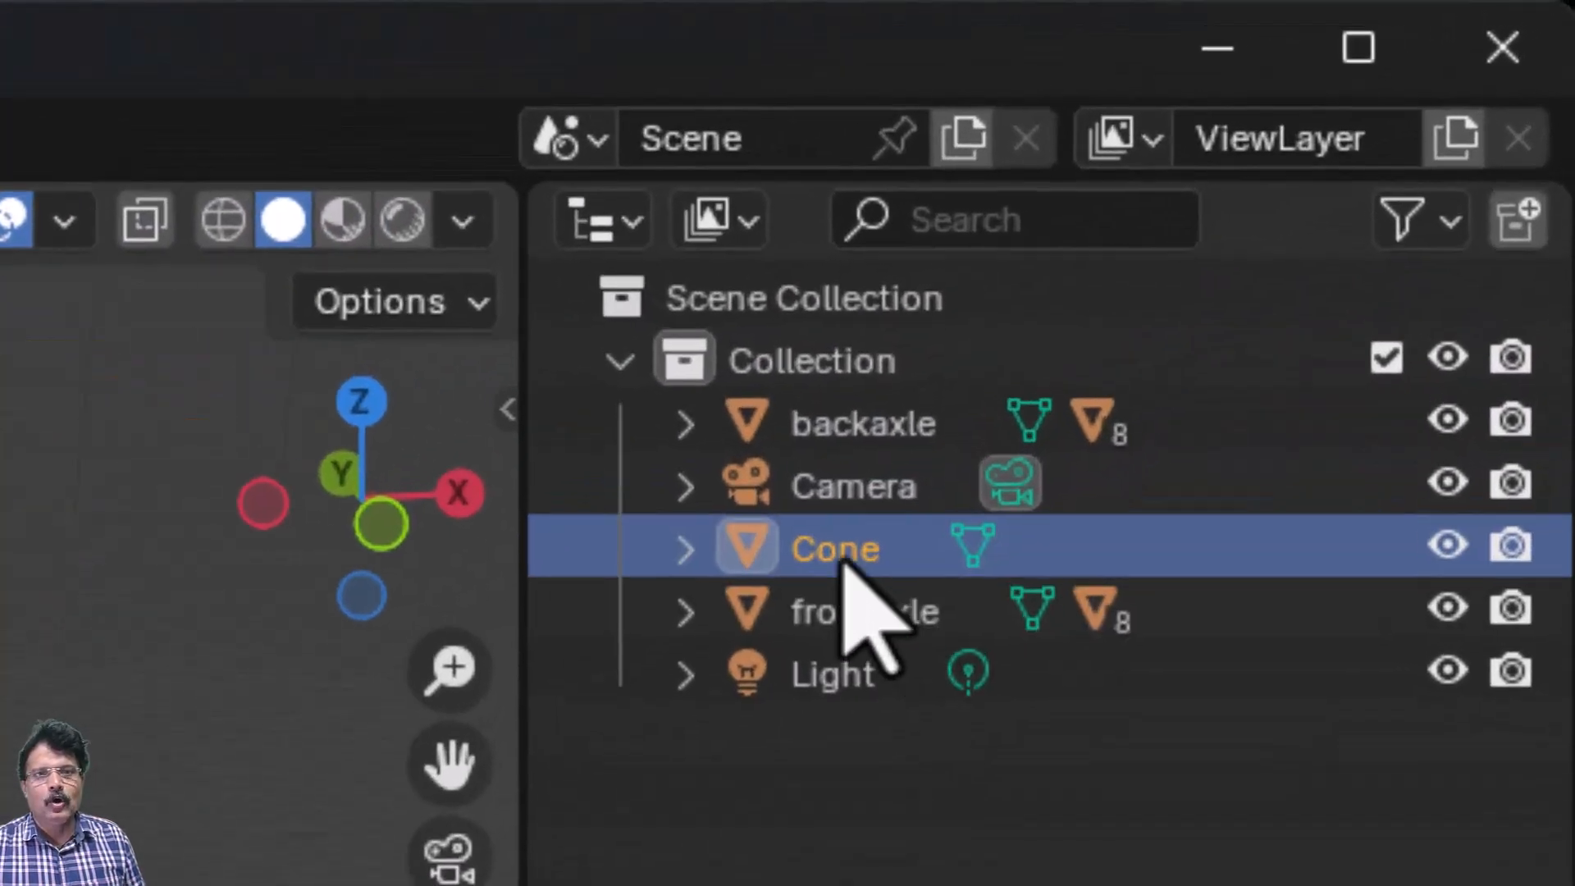
{"action": "double_click", "coordinate": [830, 558]}
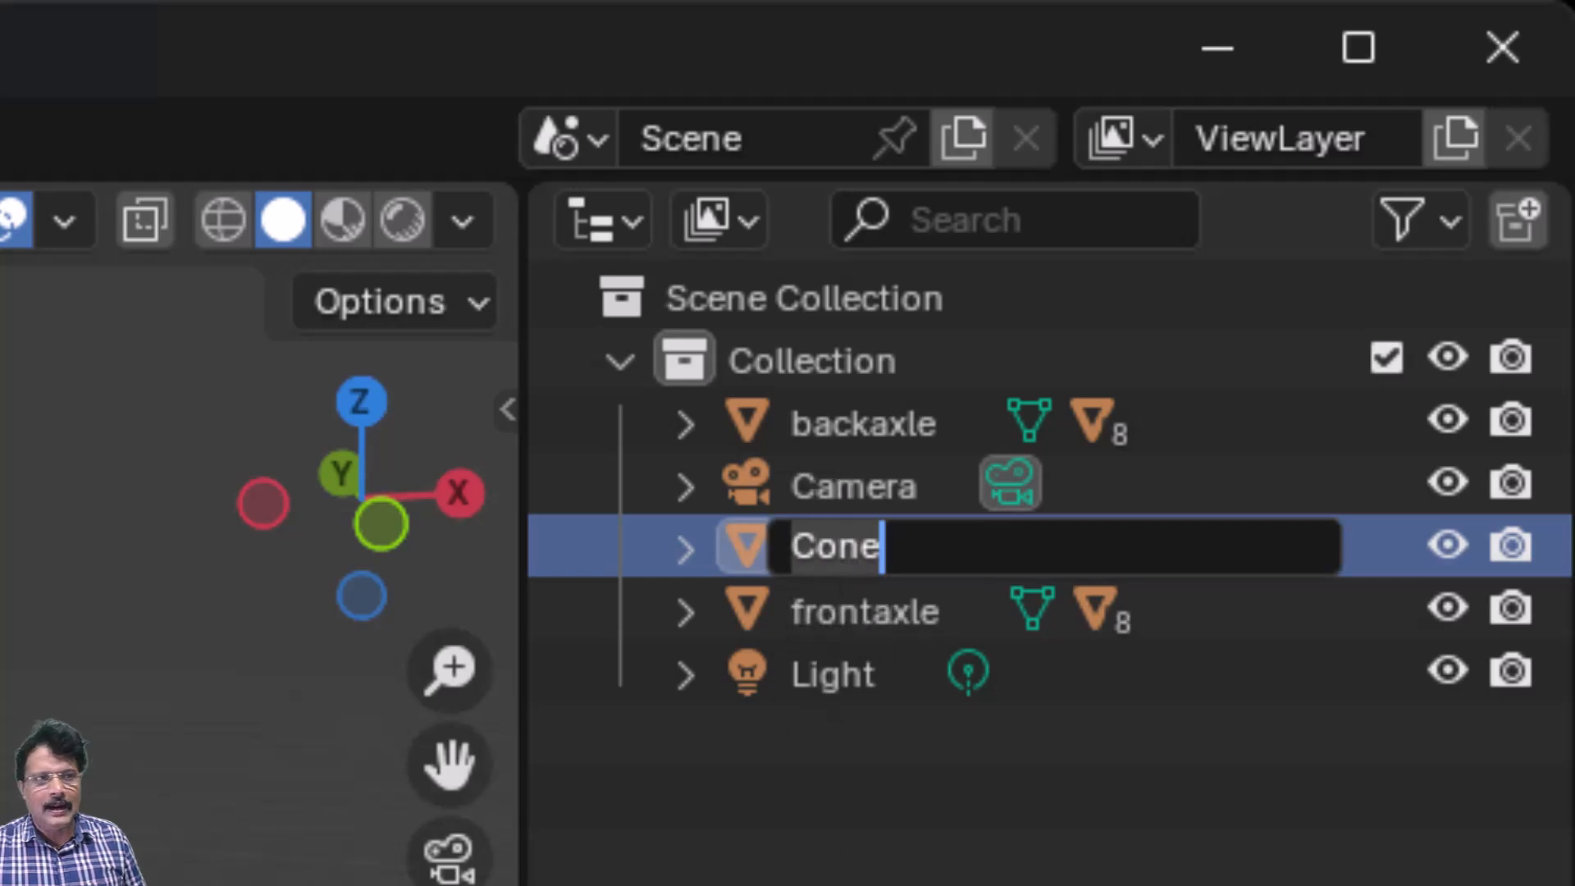
{"action": "type", "text": "base"}
{"action": "key", "text": "Return"}
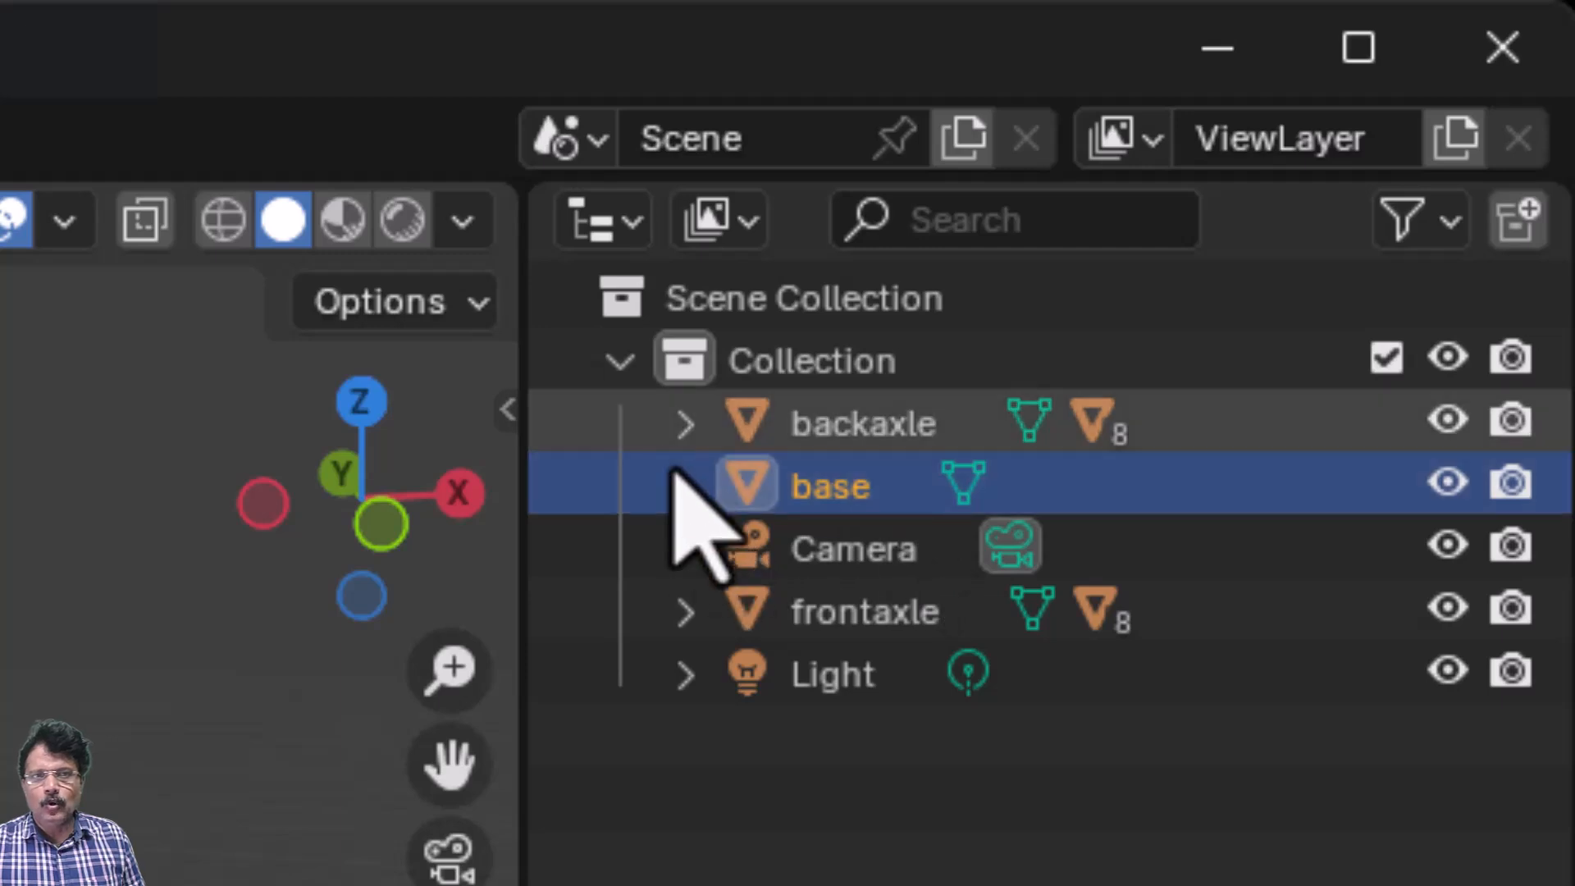
- Rename the mesh data of the base object as mesh_base
{"action": "left_click", "coordinate": [684, 489]}
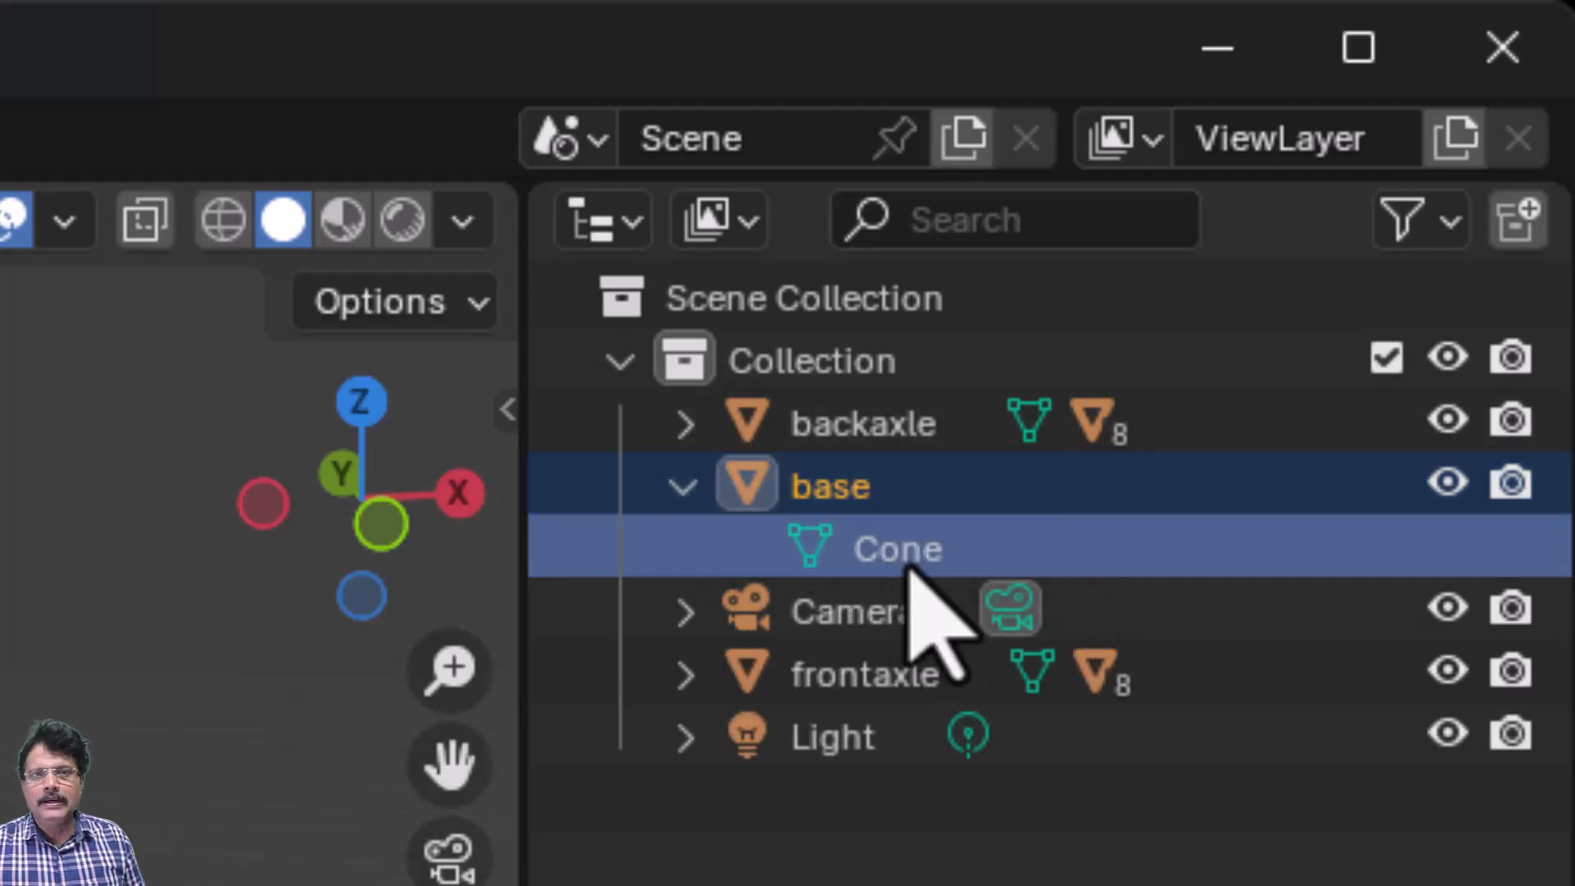
{"action": "double_click", "coordinate": [915, 566]}
{"action": "type", "text": "mesh"}
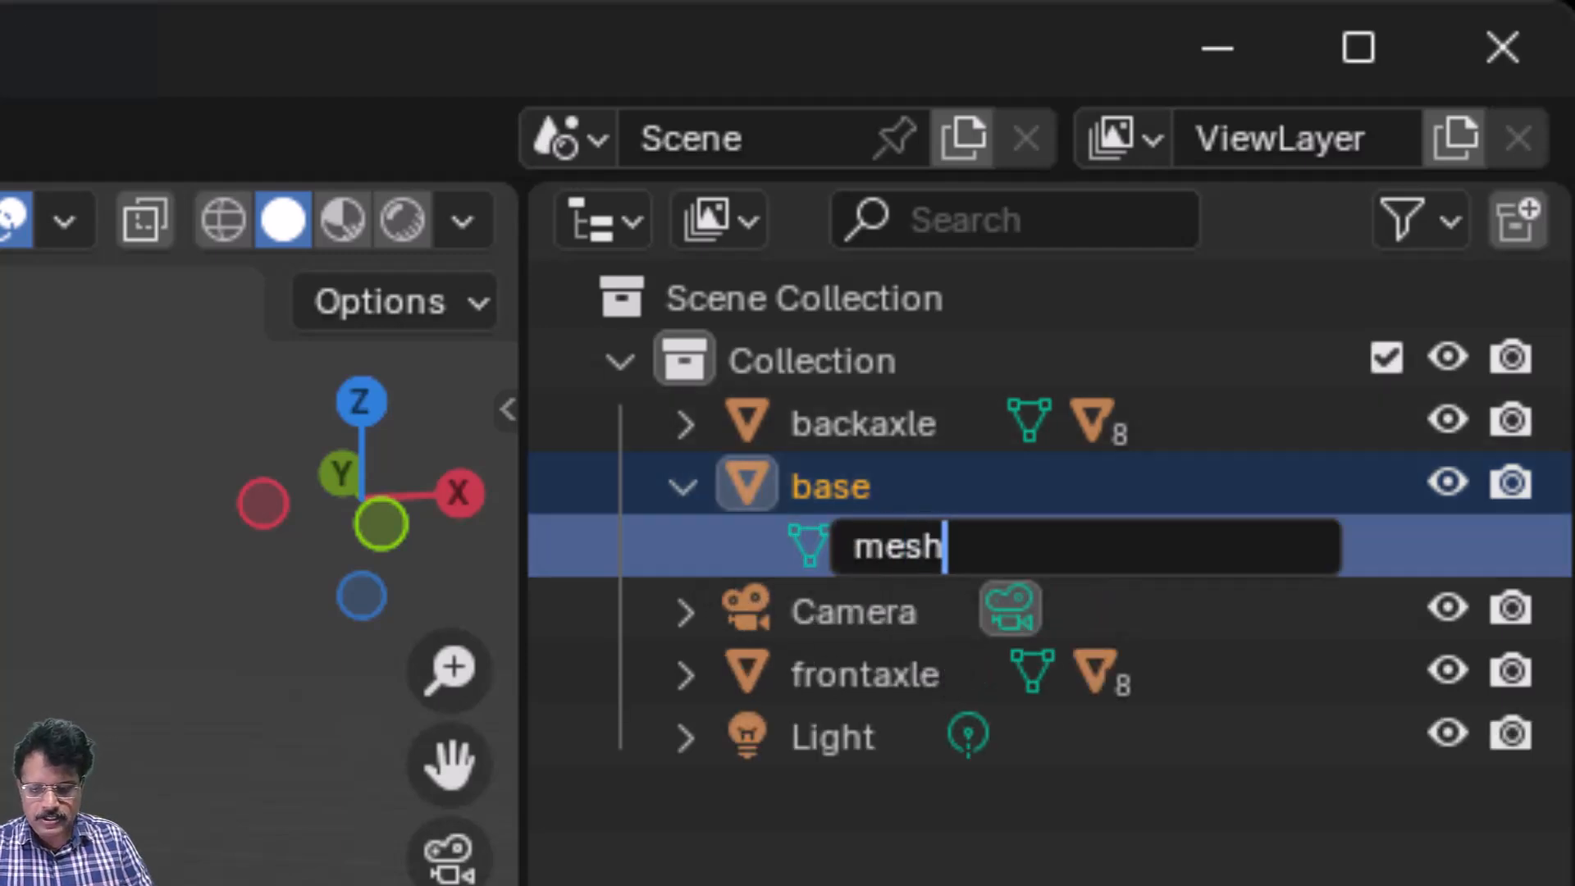
{"action": "type", "text": "_base"}
{"action": "key", "text": "Return"}
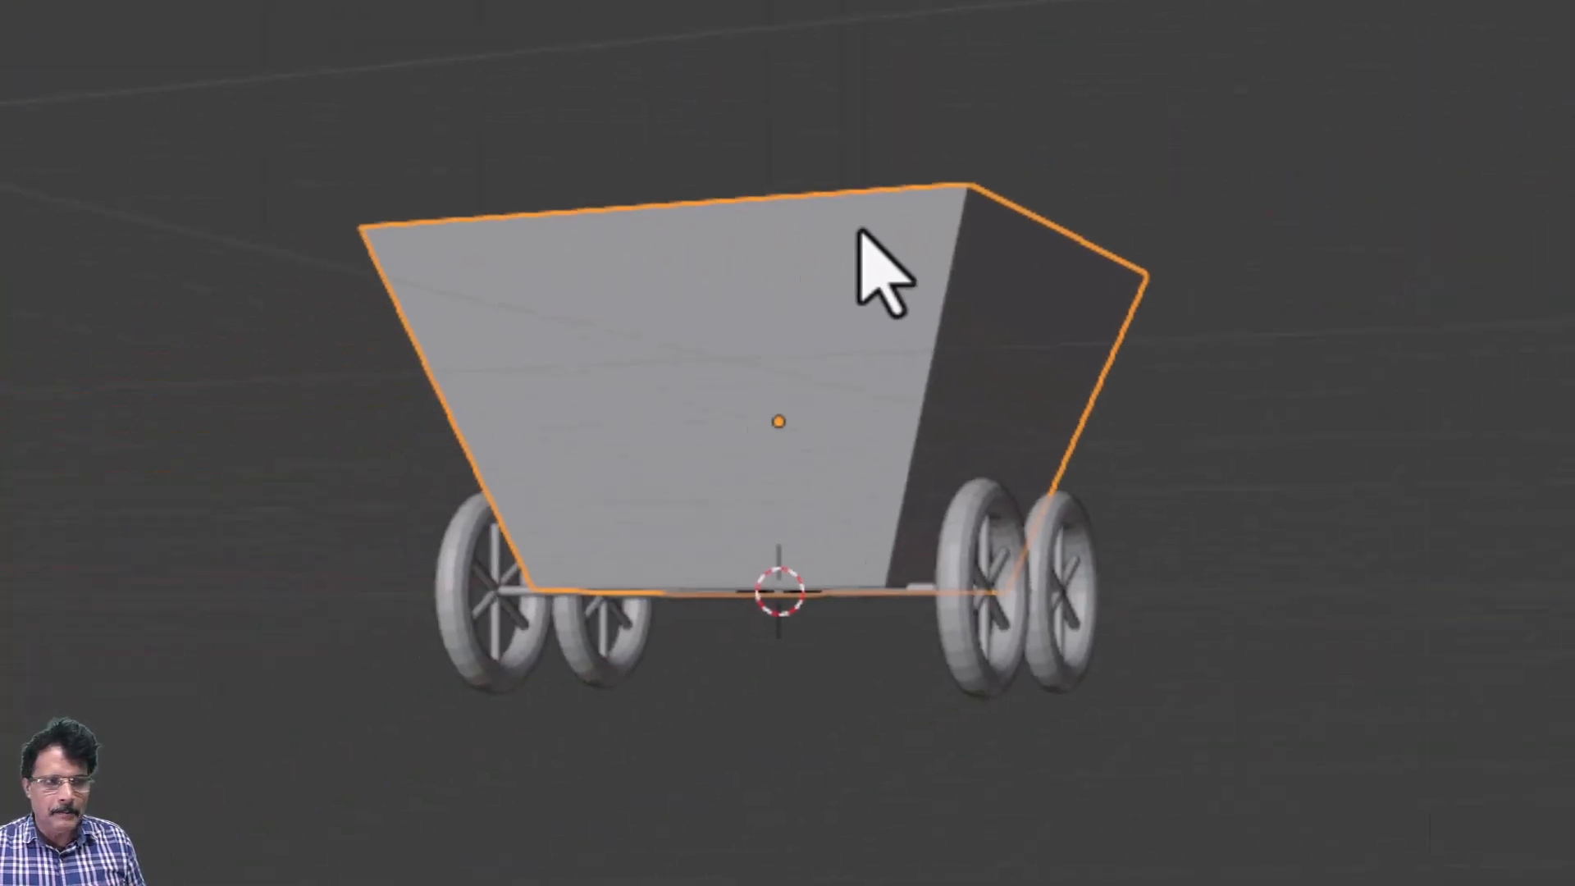
- Make a linked duplicate of the base and place it 5 m higher along the global Z axis
{"action": "key", "text": "KP_1"}
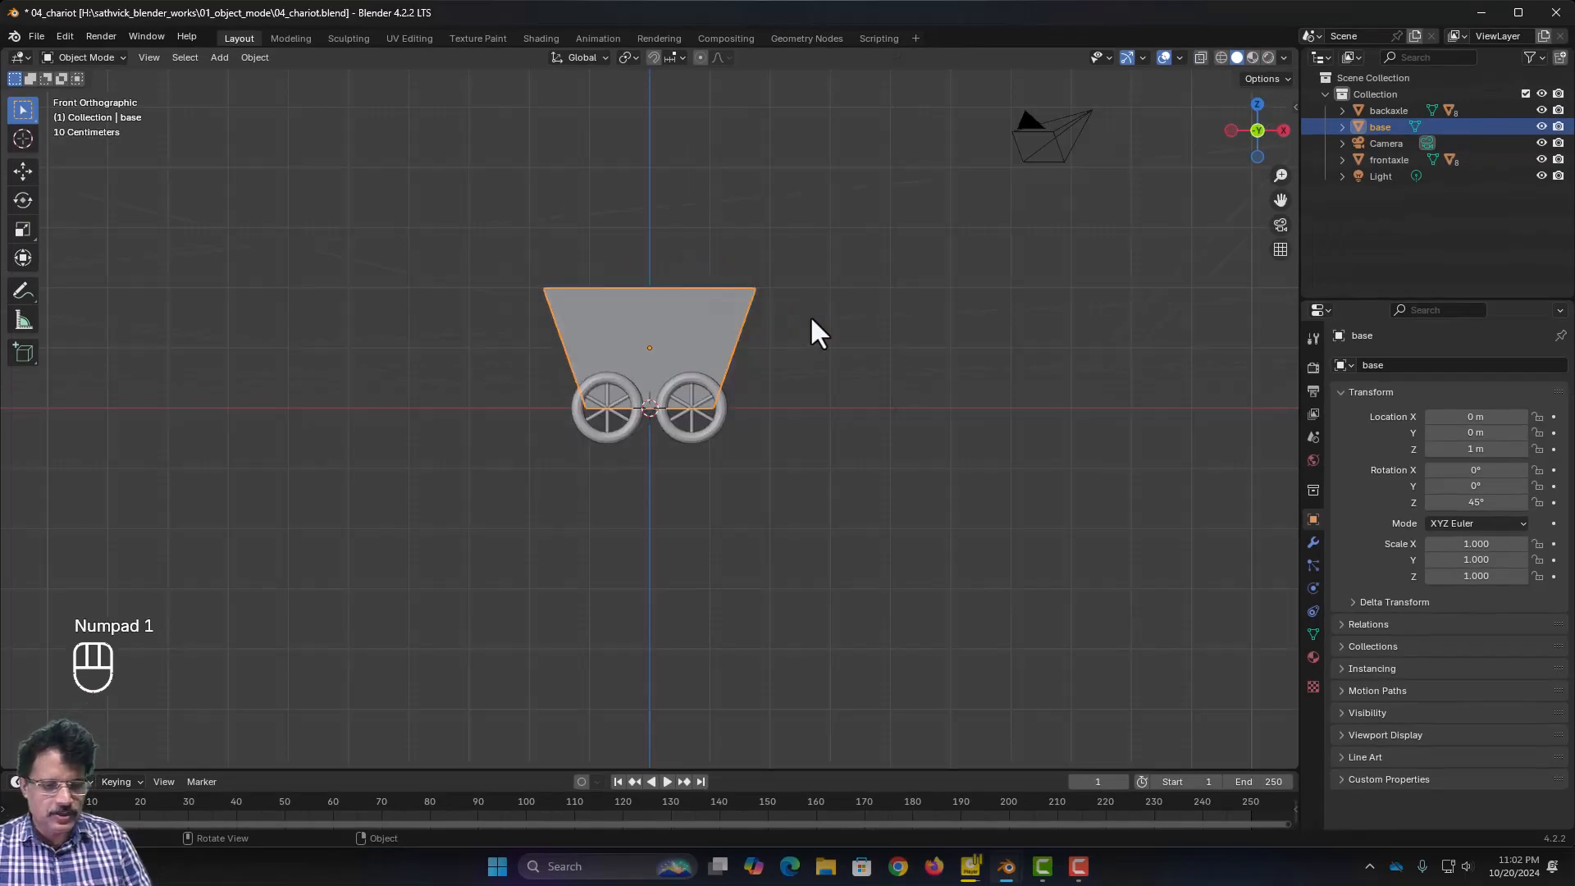
{"action": "middle_click_drag", "start_coordinate": [816, 332], "coordinate": [870, 512], "text": "shift"}
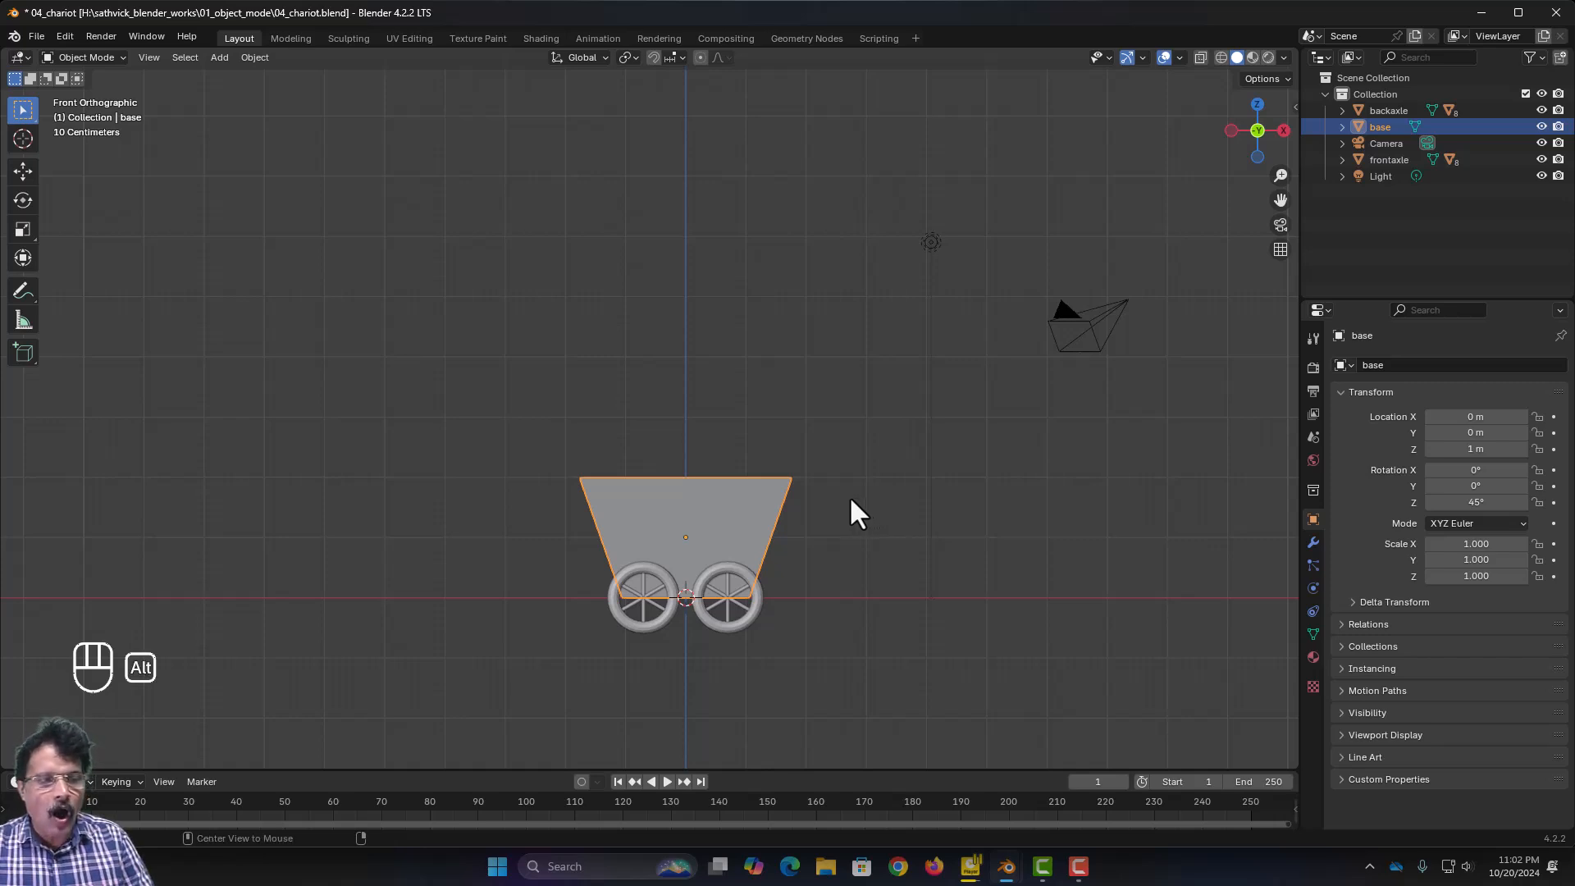
{"action": "key", "text": "alt+d"}
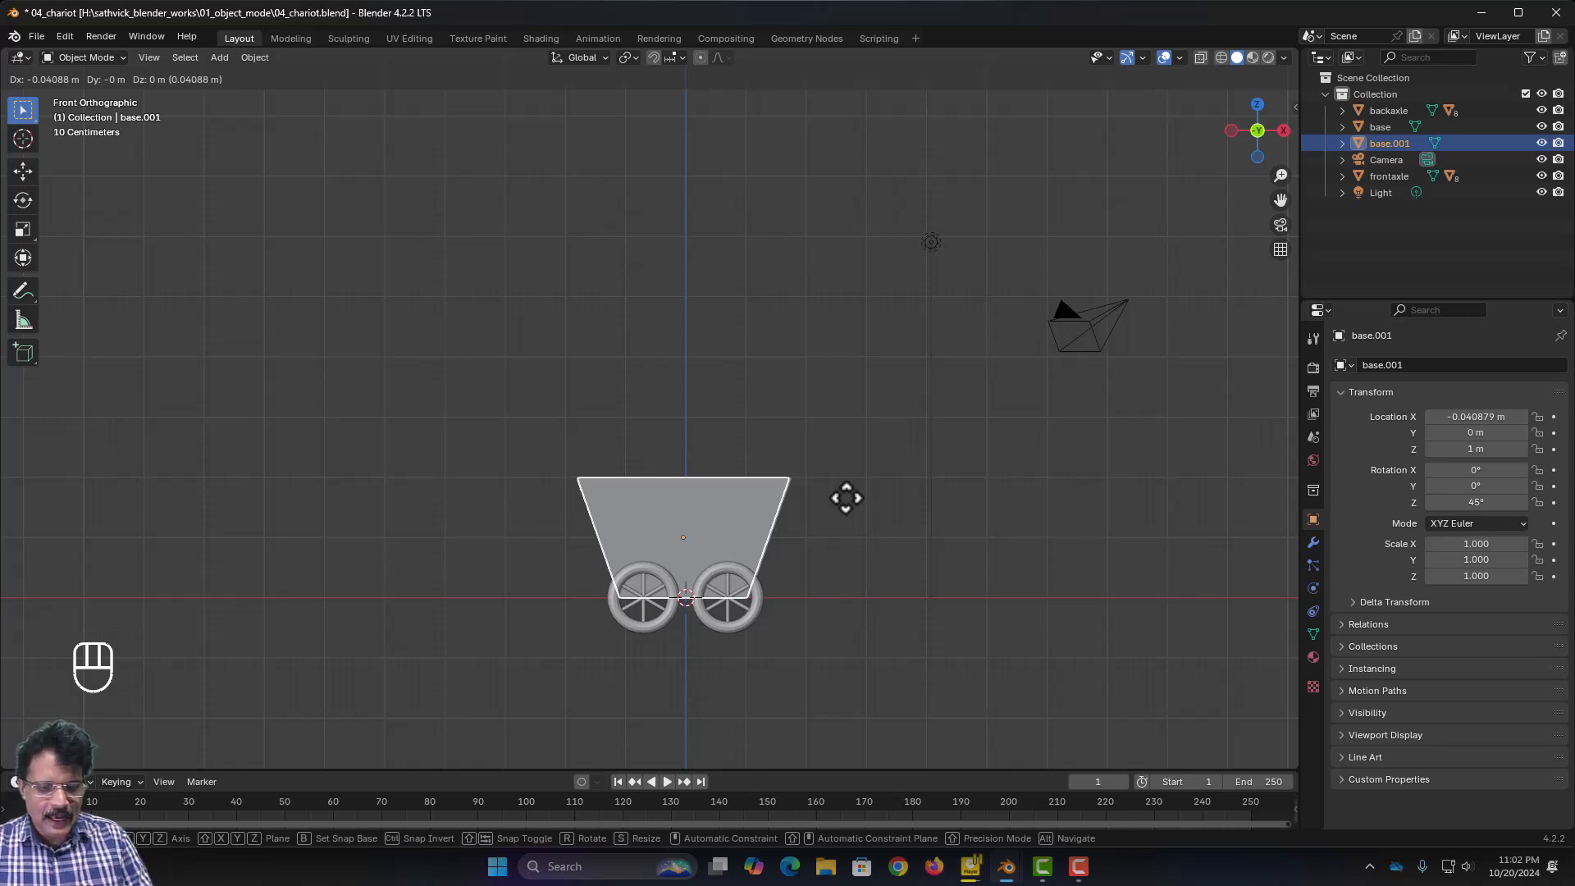
{"action": "key", "text": "z"}
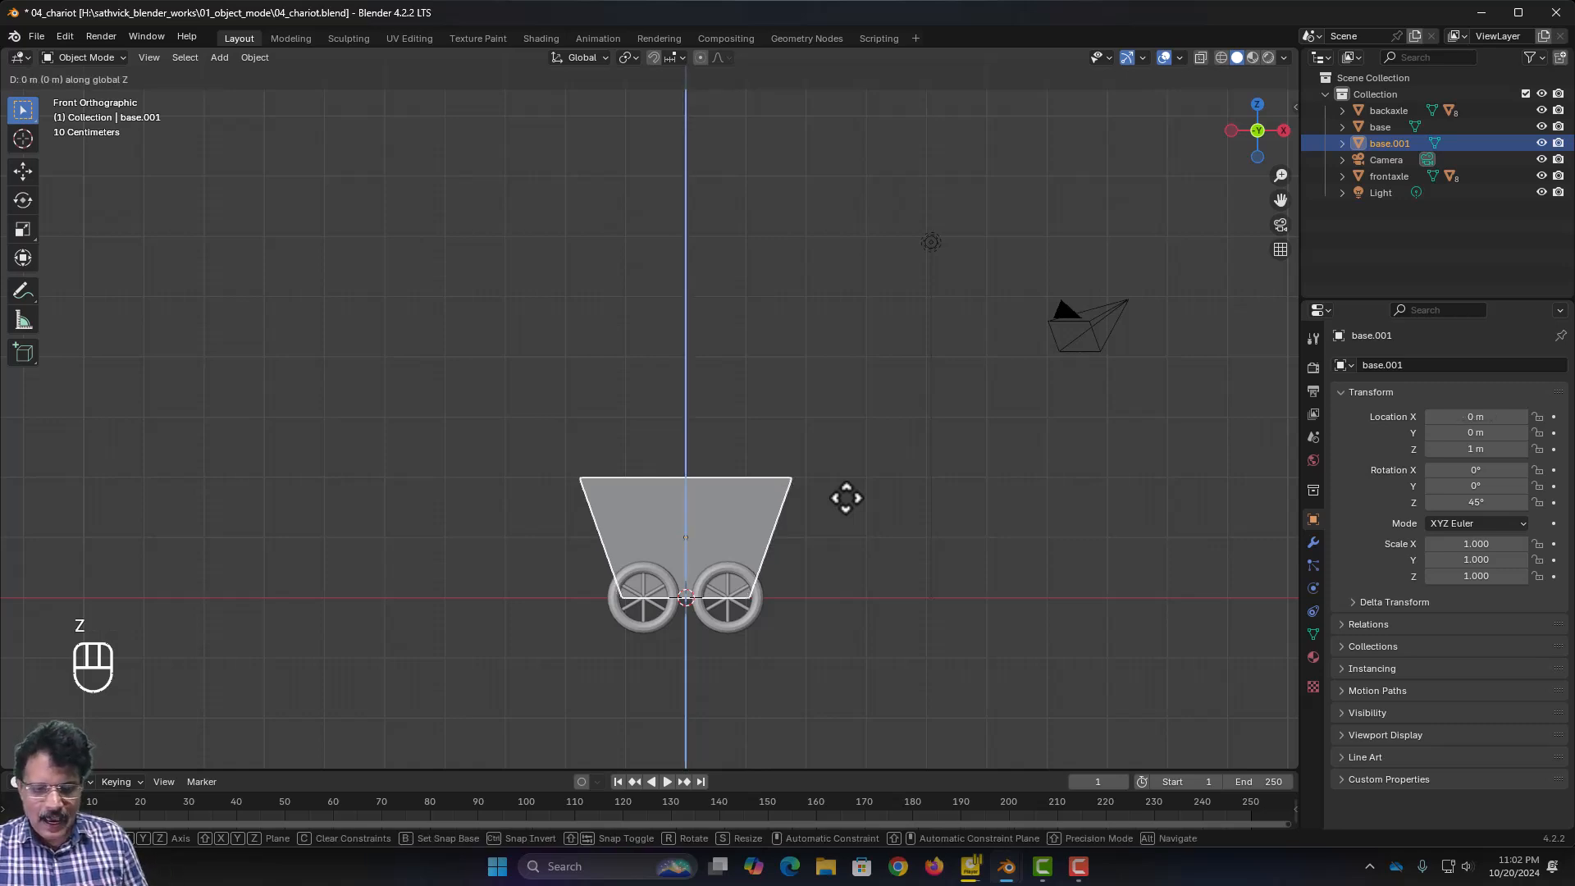
{"action": "key", "text": "5"}
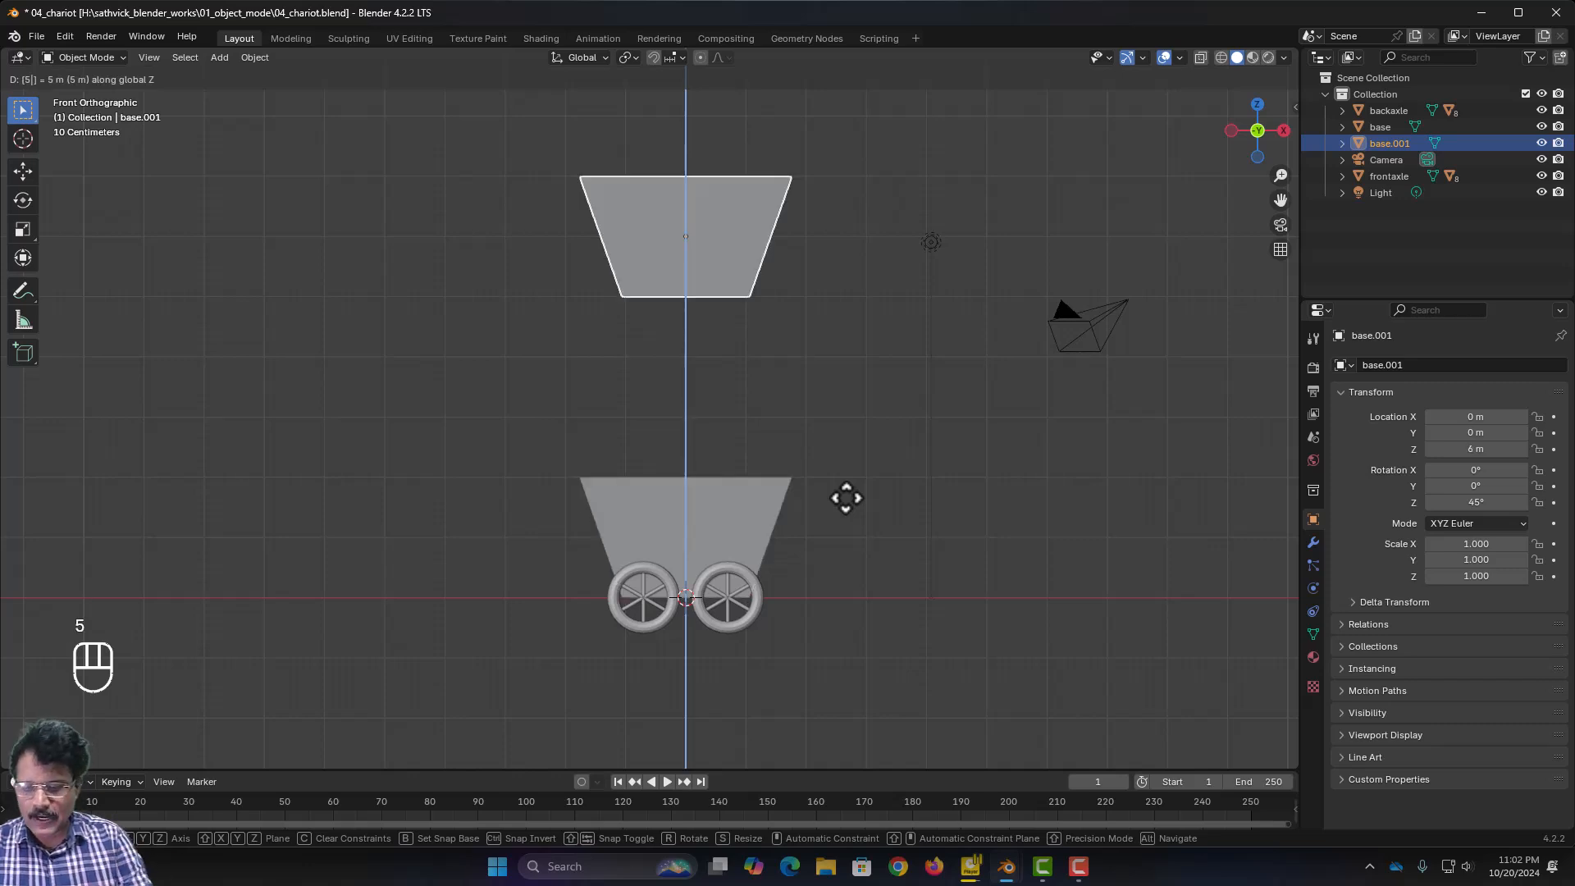
{"action": "key", "text": "Return"}
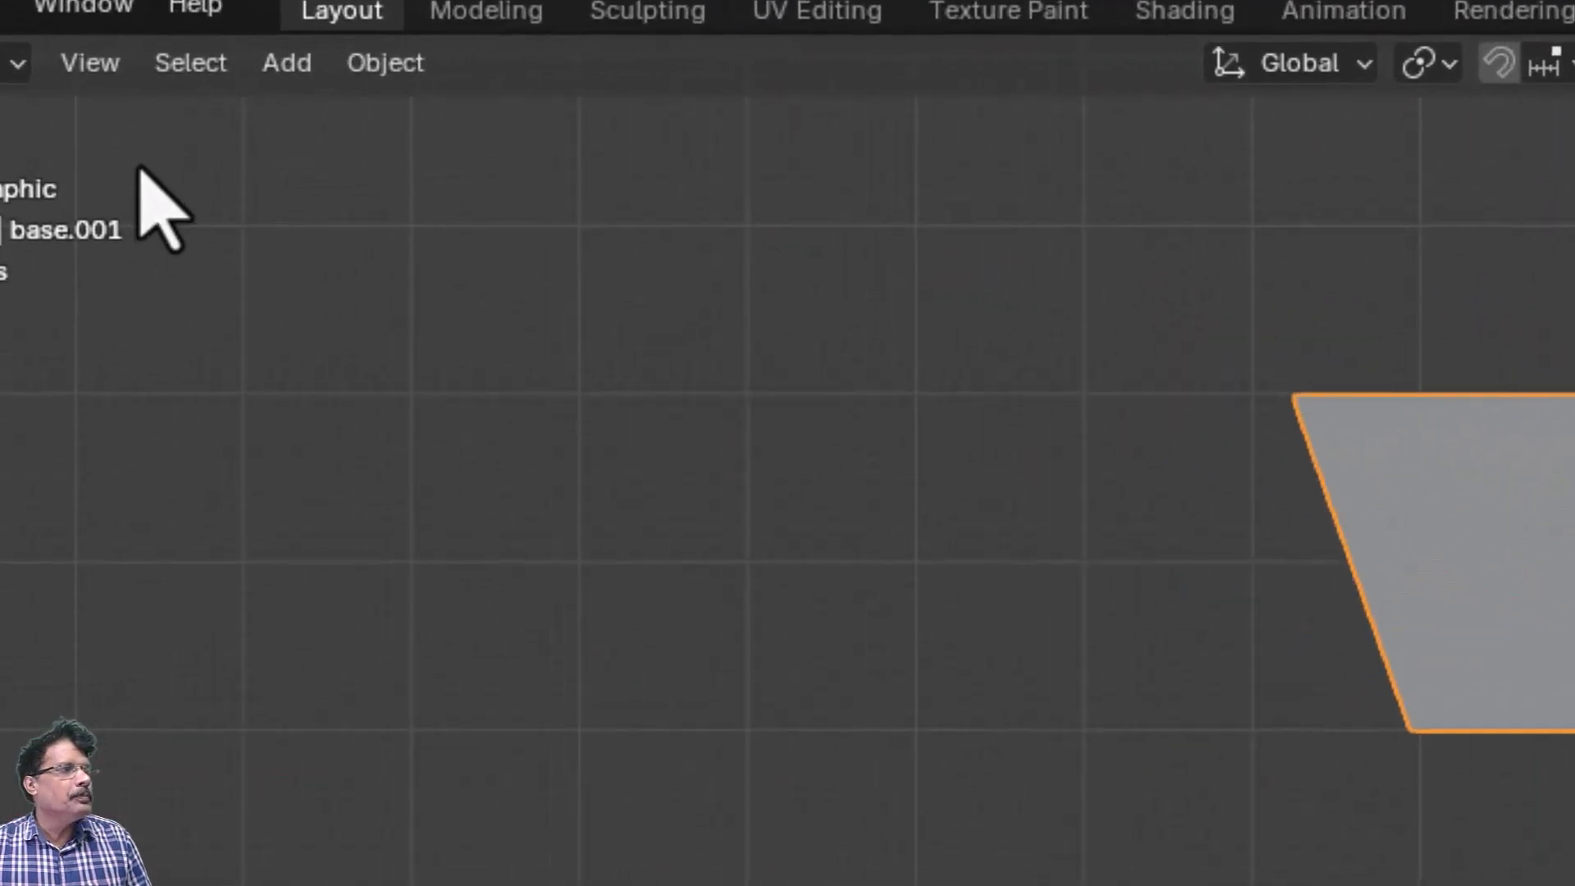
- Mirror the raised duplicate of the base along the global Z axis only
{"action": "left_click", "coordinate": [388, 67]}
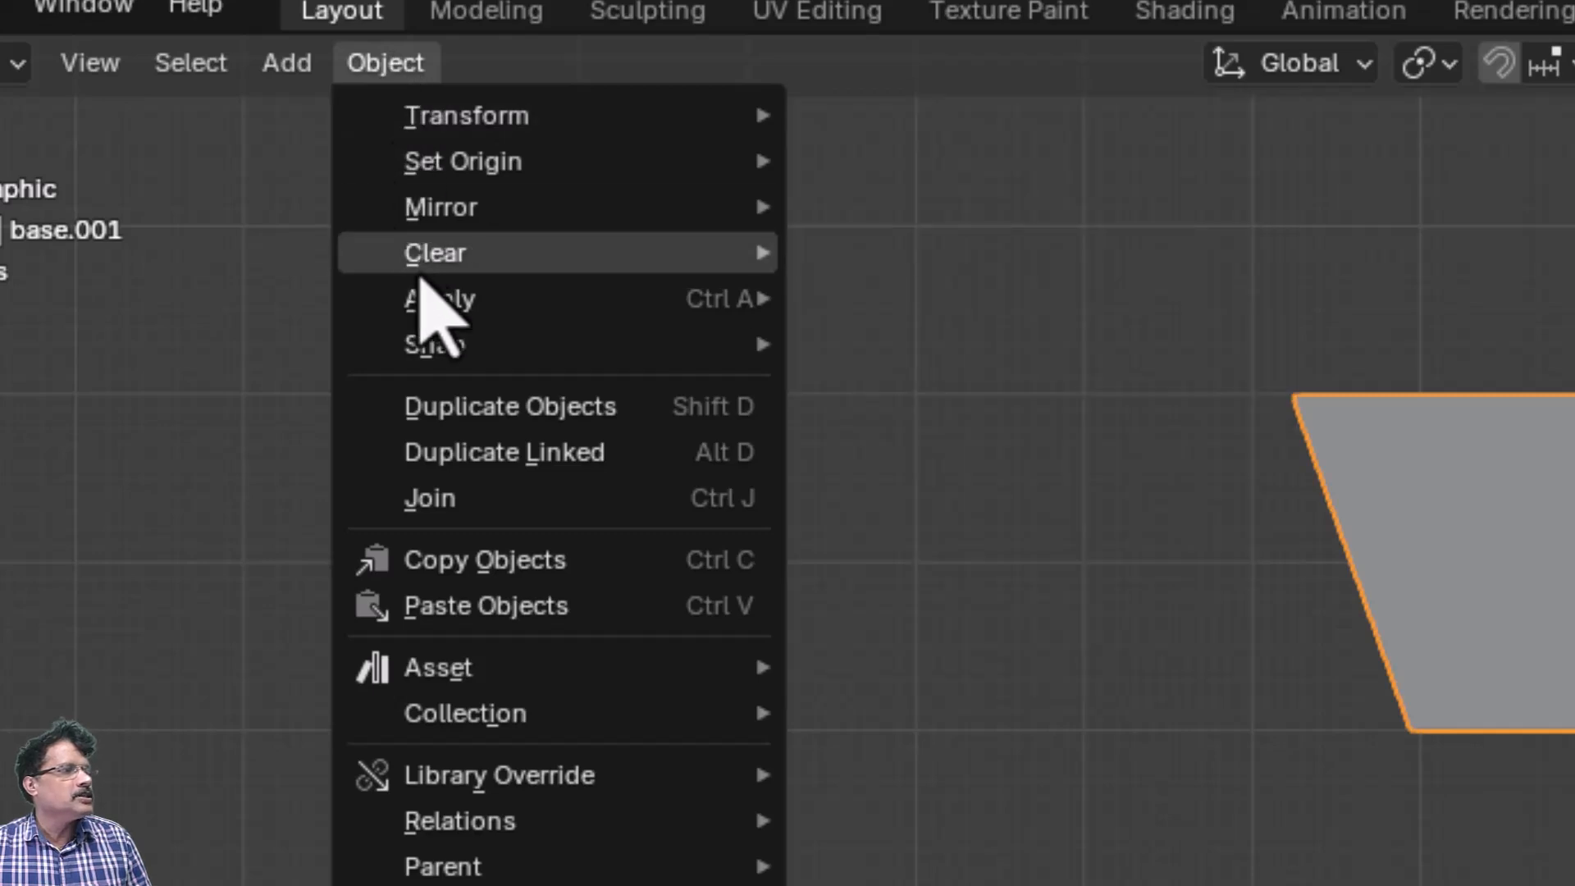
{"action": "mouse_move", "coordinate": [478, 199]}
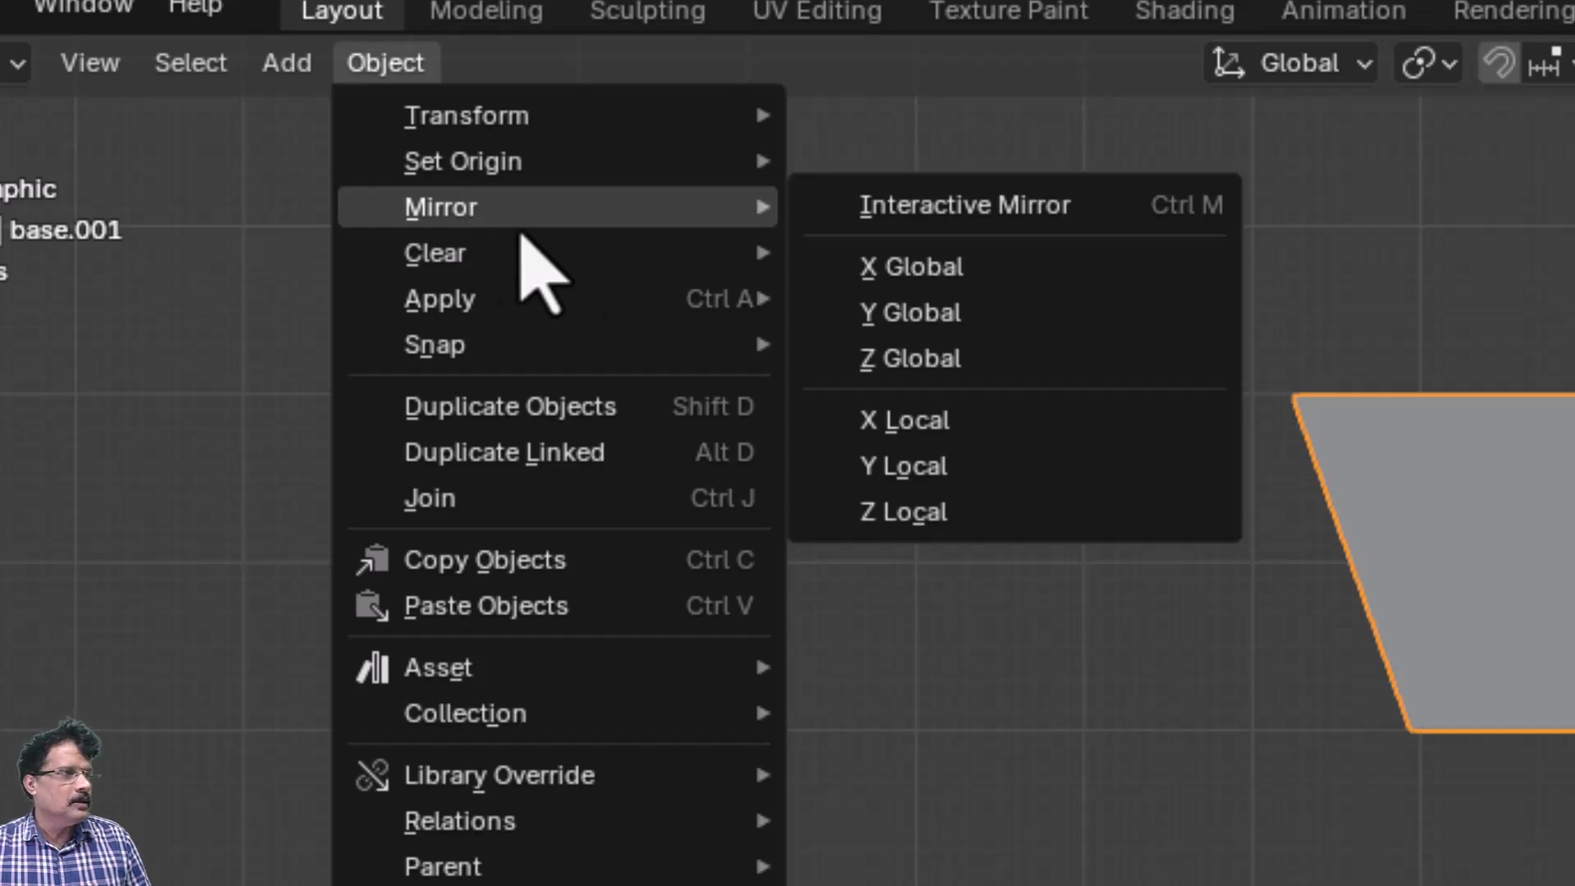
{"action": "left_click", "coordinate": [962, 275]}
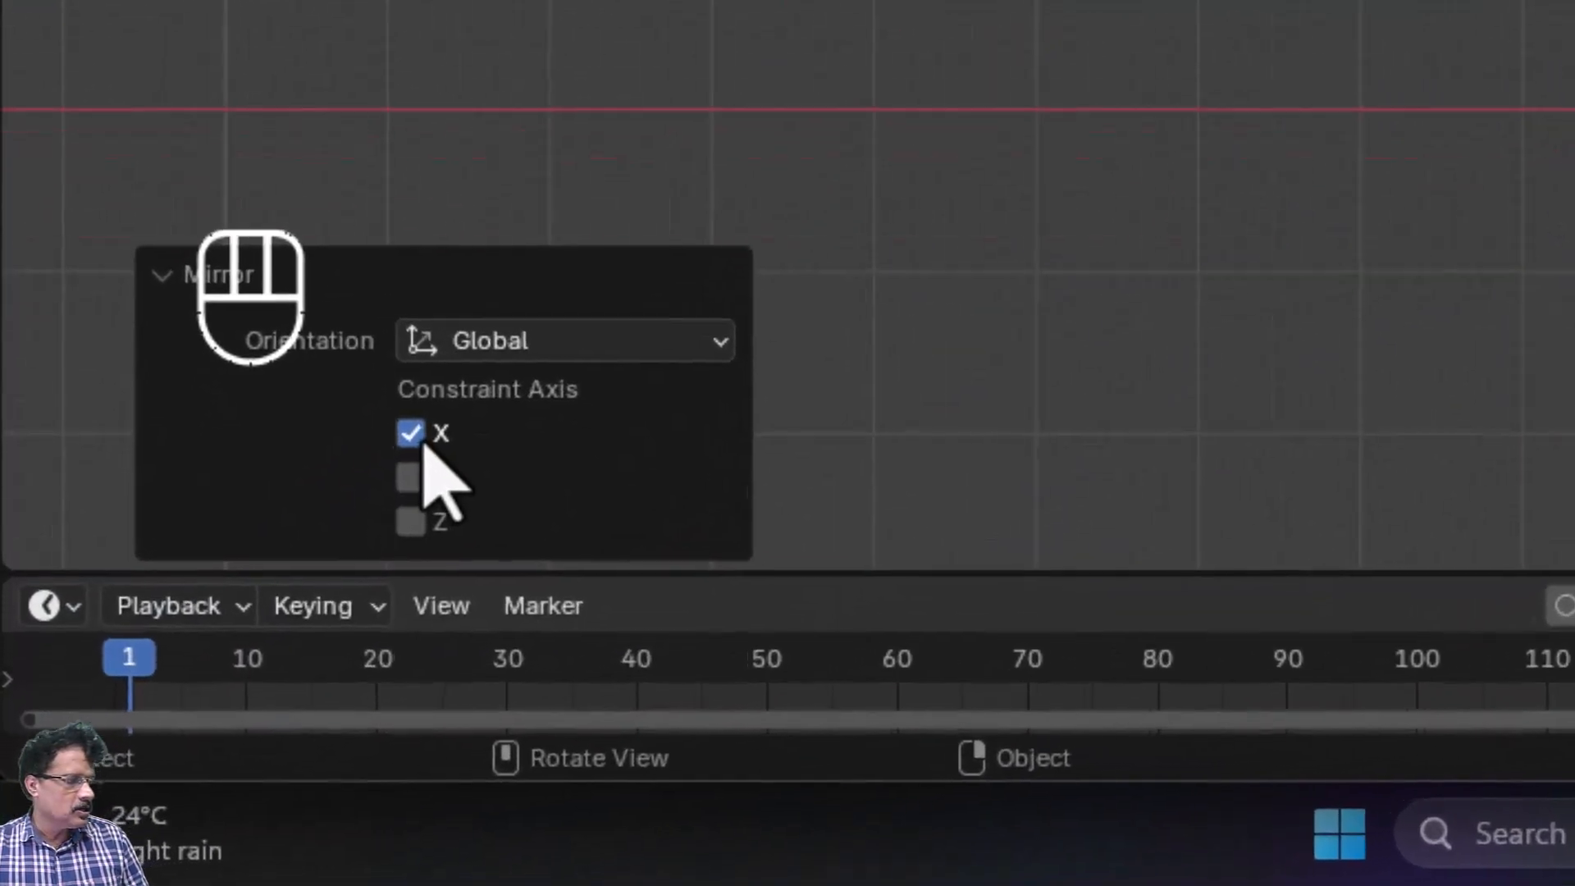
{"action": "left_click", "coordinate": [154, 718]}
{"action": "left_click", "coordinate": [428, 478]}
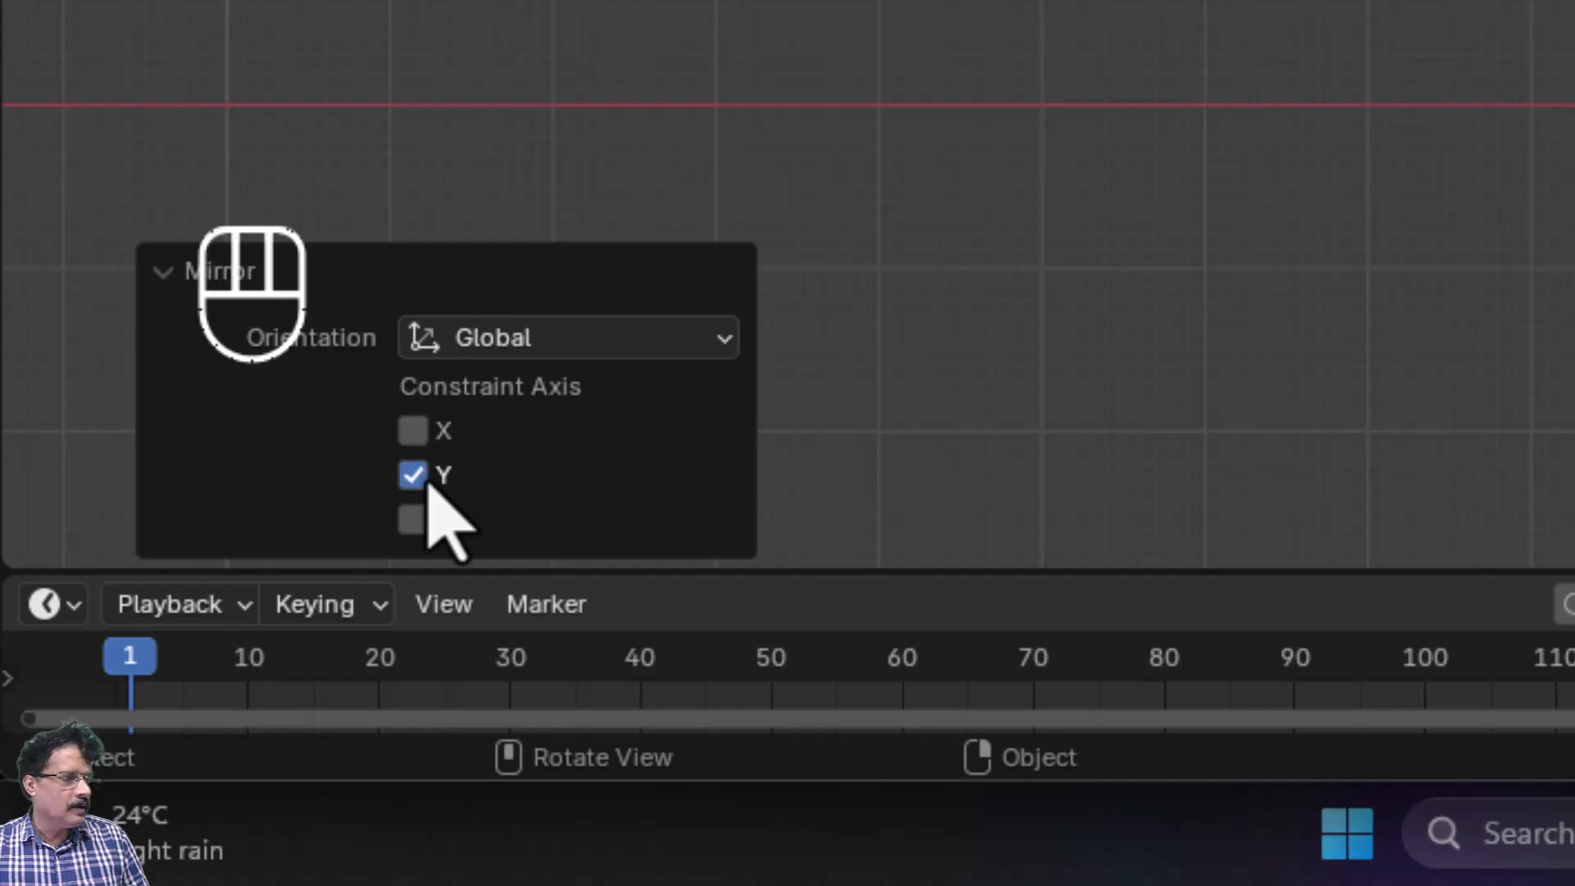
{"action": "left_click", "coordinate": [430, 482]}
{"action": "left_click", "coordinate": [413, 520]}
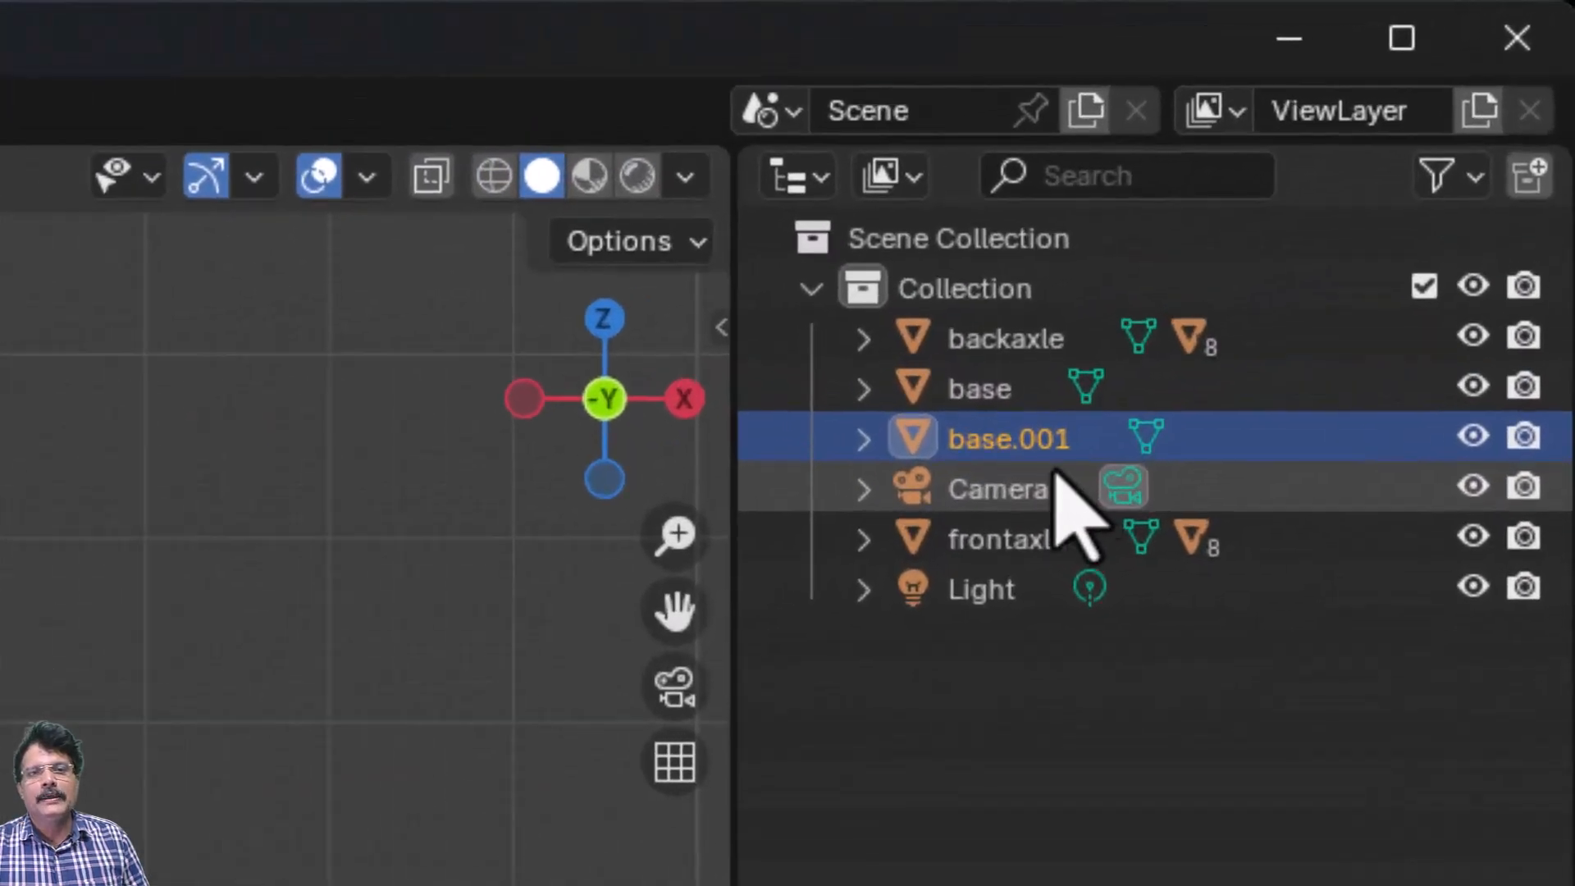
- Rename the mirrored duplicate above the chariot as top
{"action": "double_click", "coordinate": [1052, 447]}
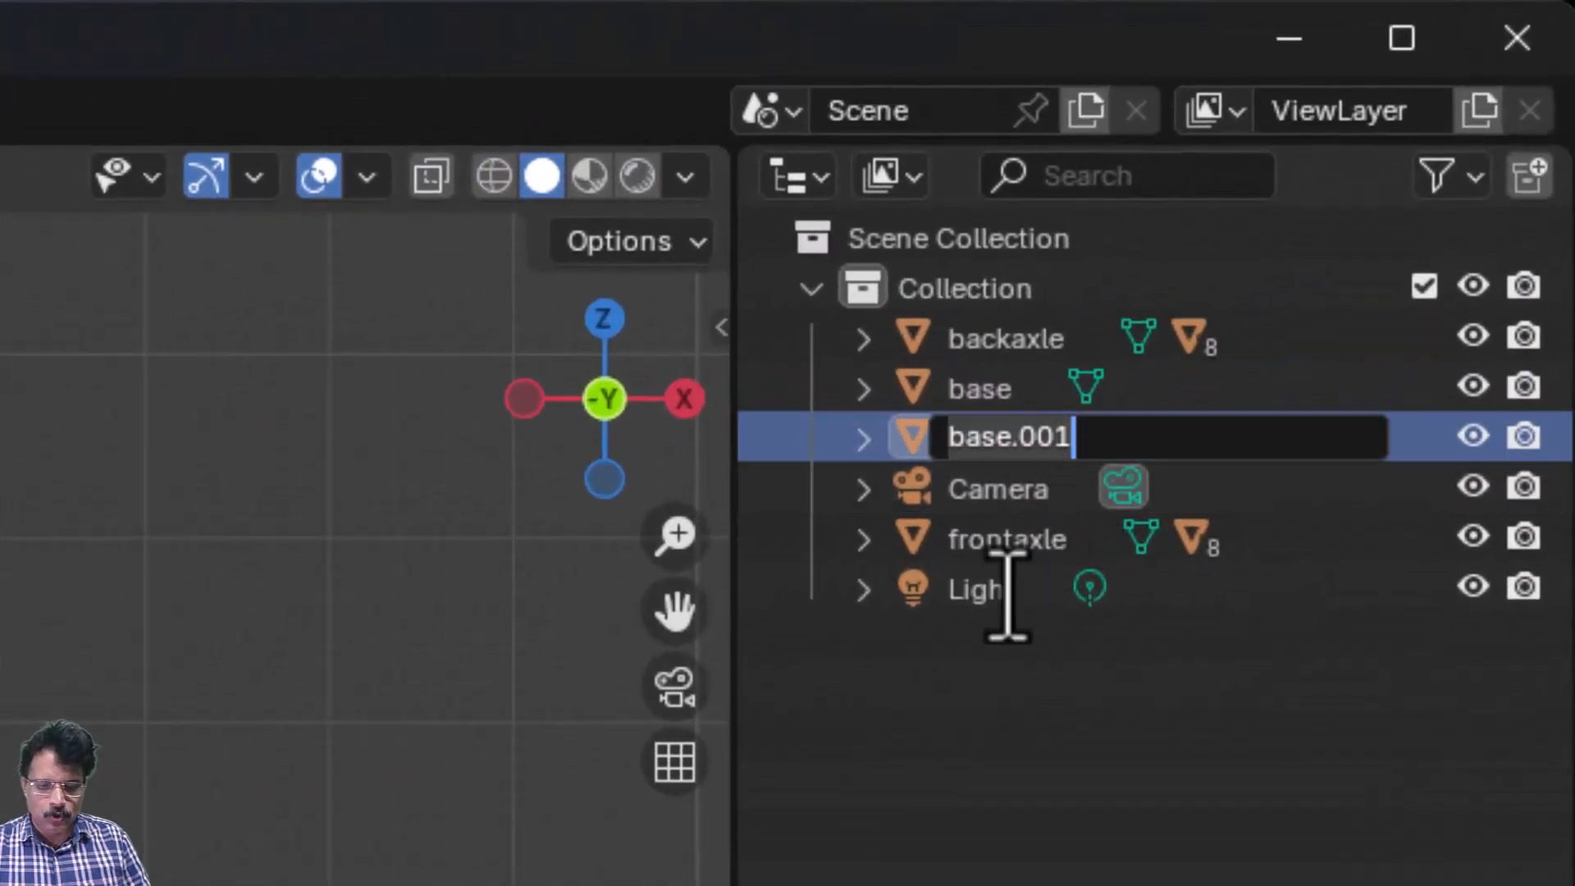
{"action": "type", "text": "top"}
{"action": "key", "text": "Return"}
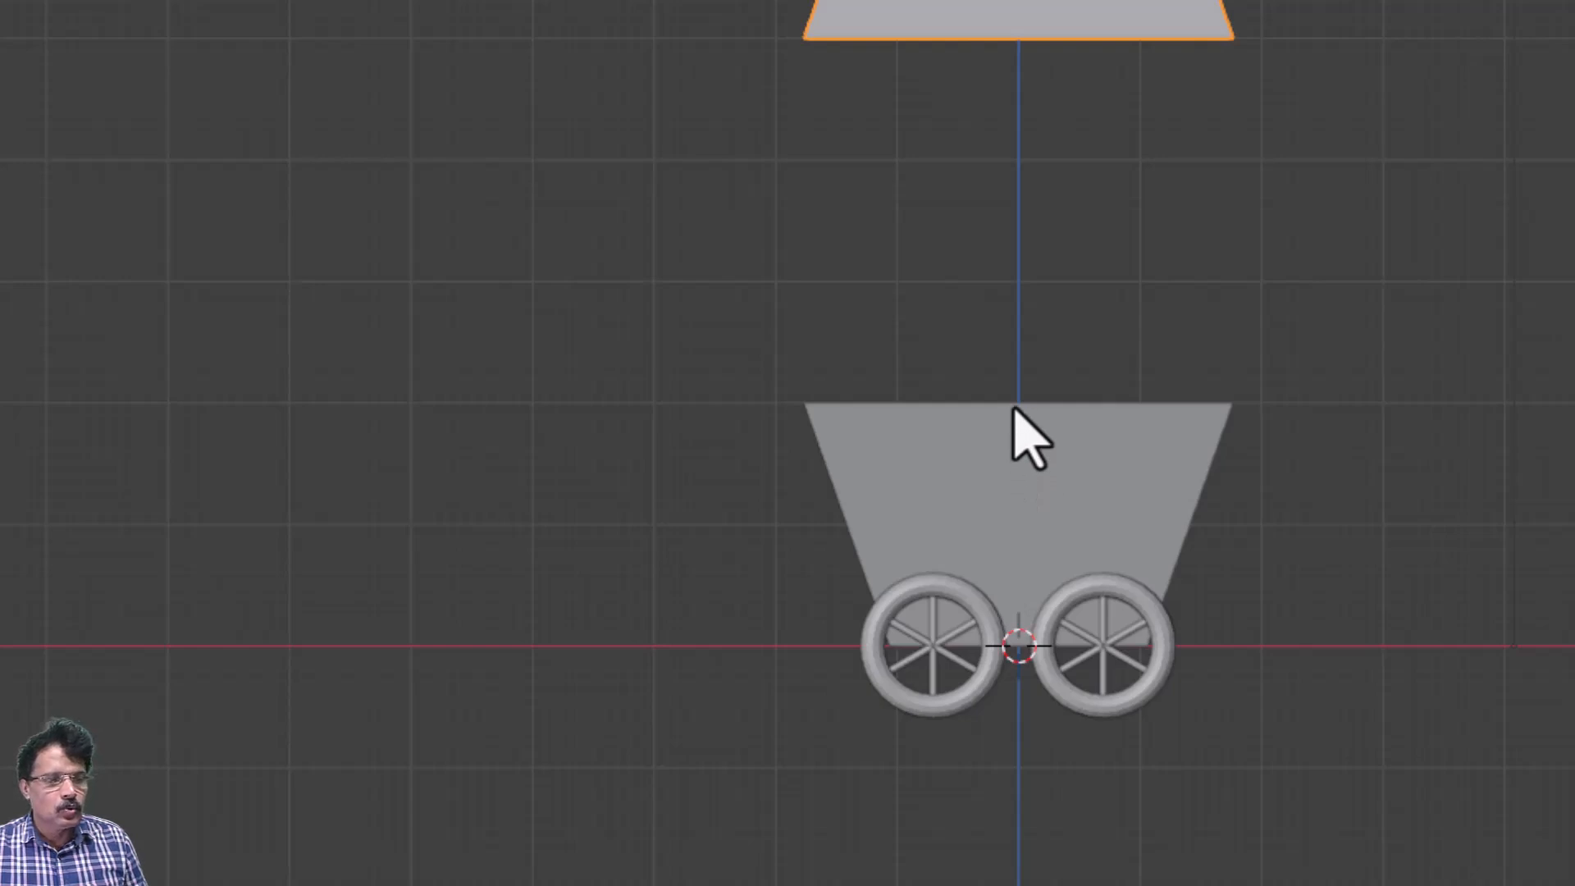
- Check the base's dimensions and set the 3D cursor's Z location to 2 m, level with the base's upper face
{"action": "scroll", "coordinate": [1045, 445], "scroll_direction": "up", "scroll_amount": 2}
{"action": "middle_click_drag", "start_coordinate": [1056, 513], "coordinate": [1033, 244], "text": "shift"}
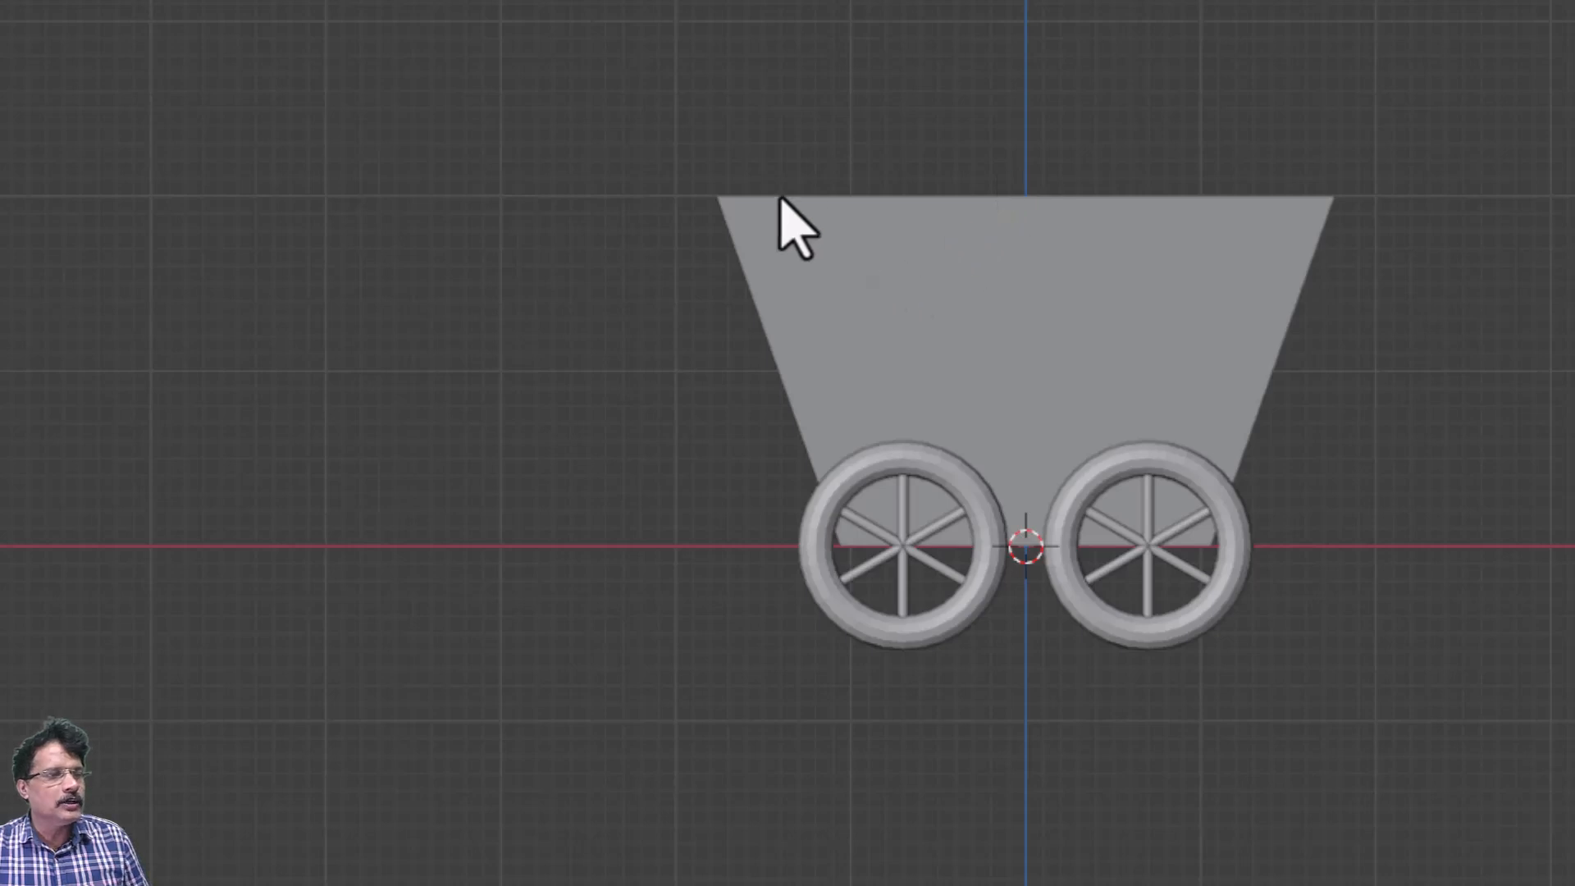
{"action": "left_click", "coordinate": [1187, 282]}
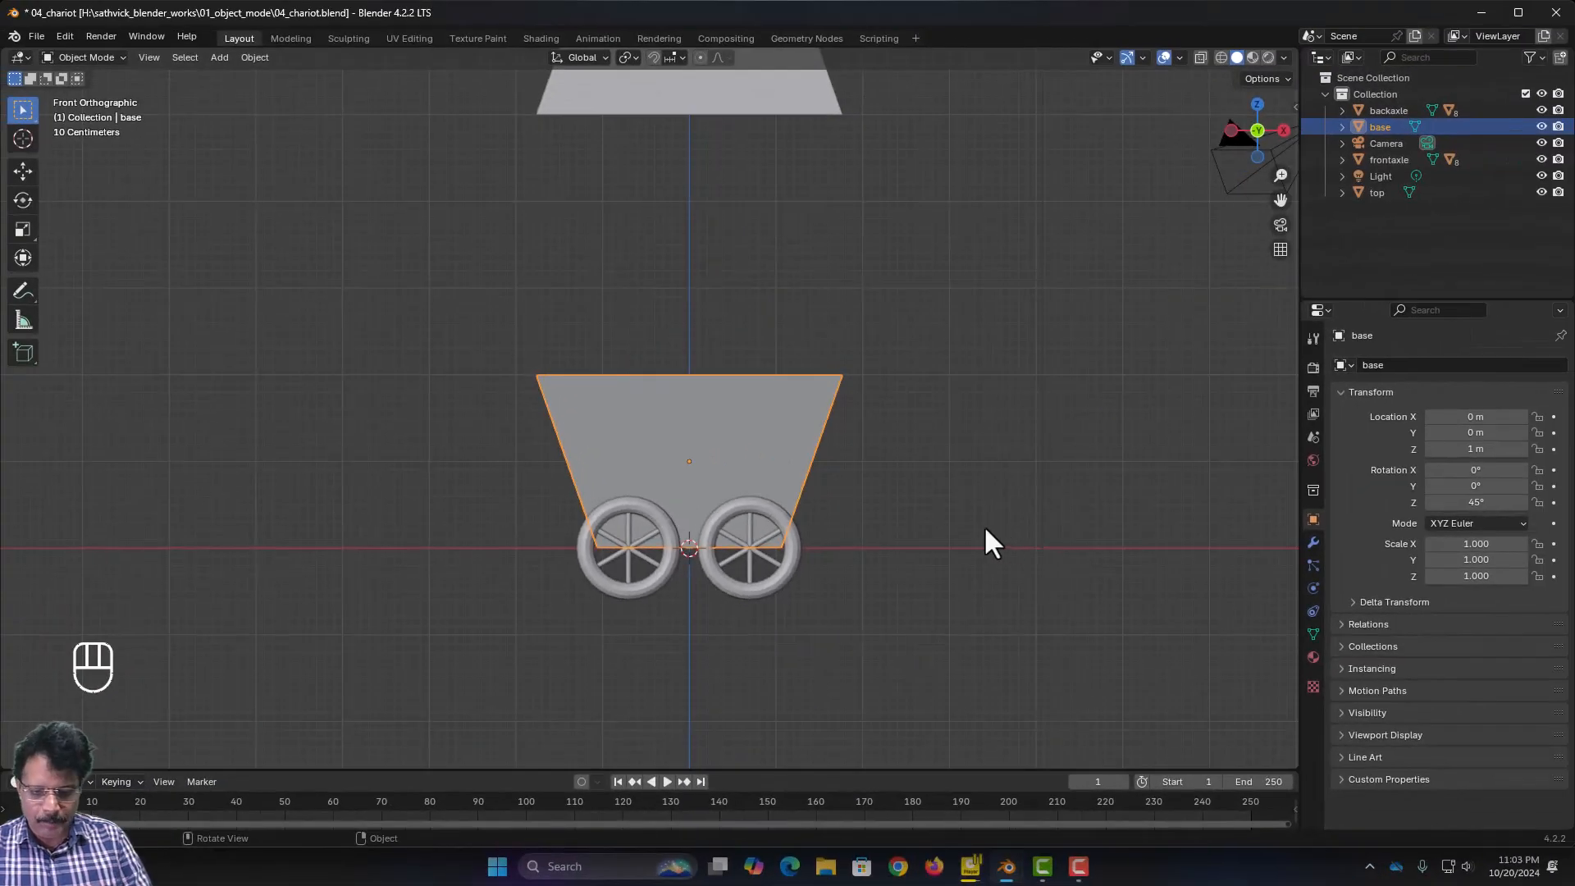
{"action": "key", "text": "n"}
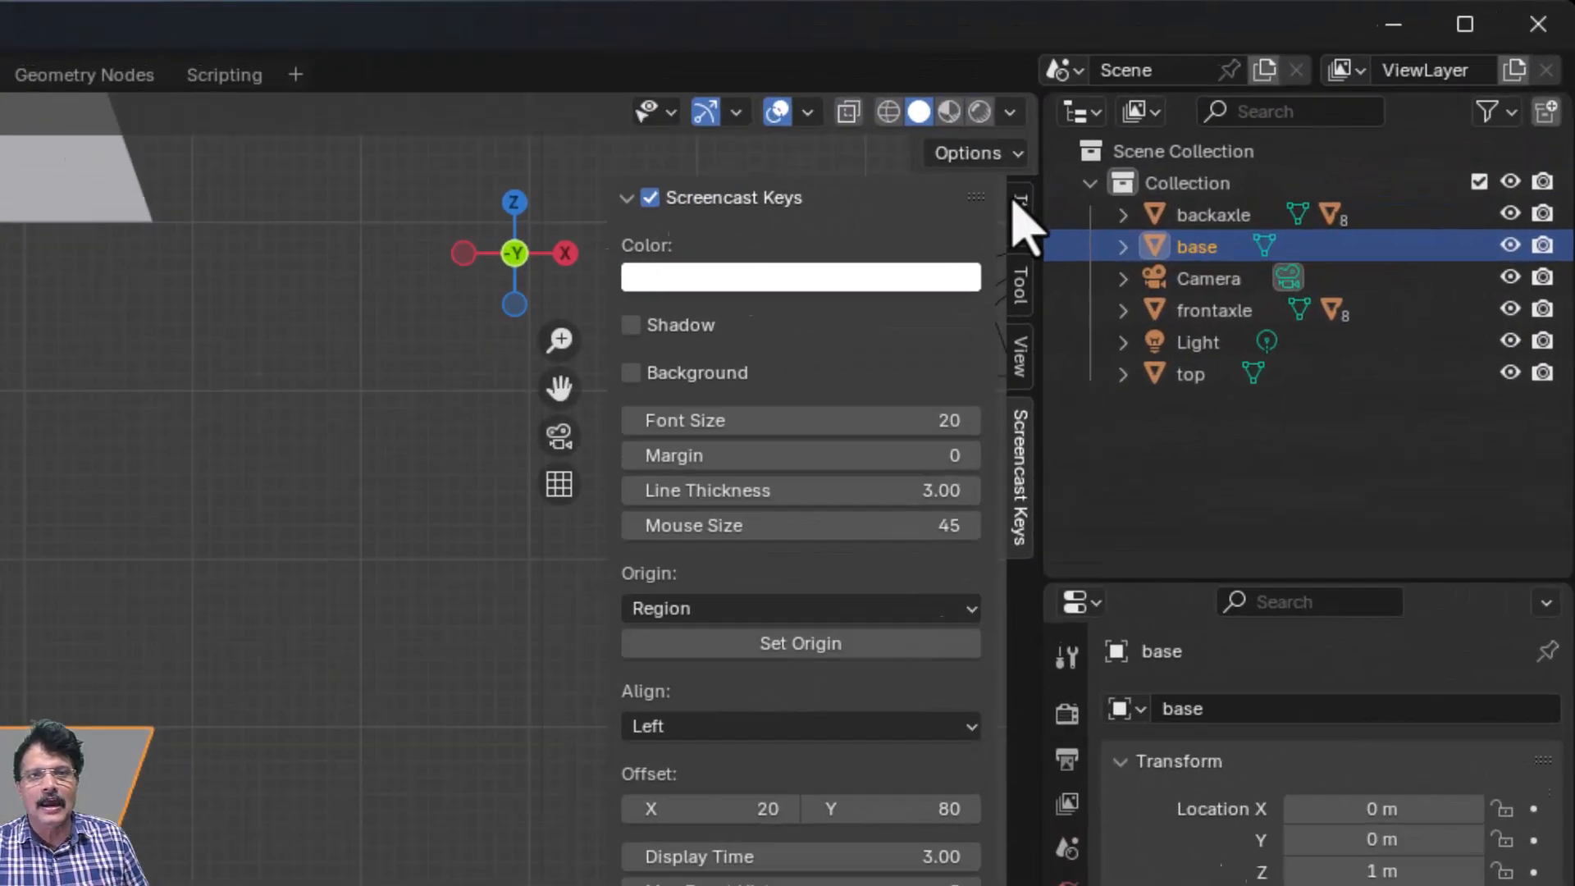
{"action": "left_click", "coordinate": [1286, 116]}
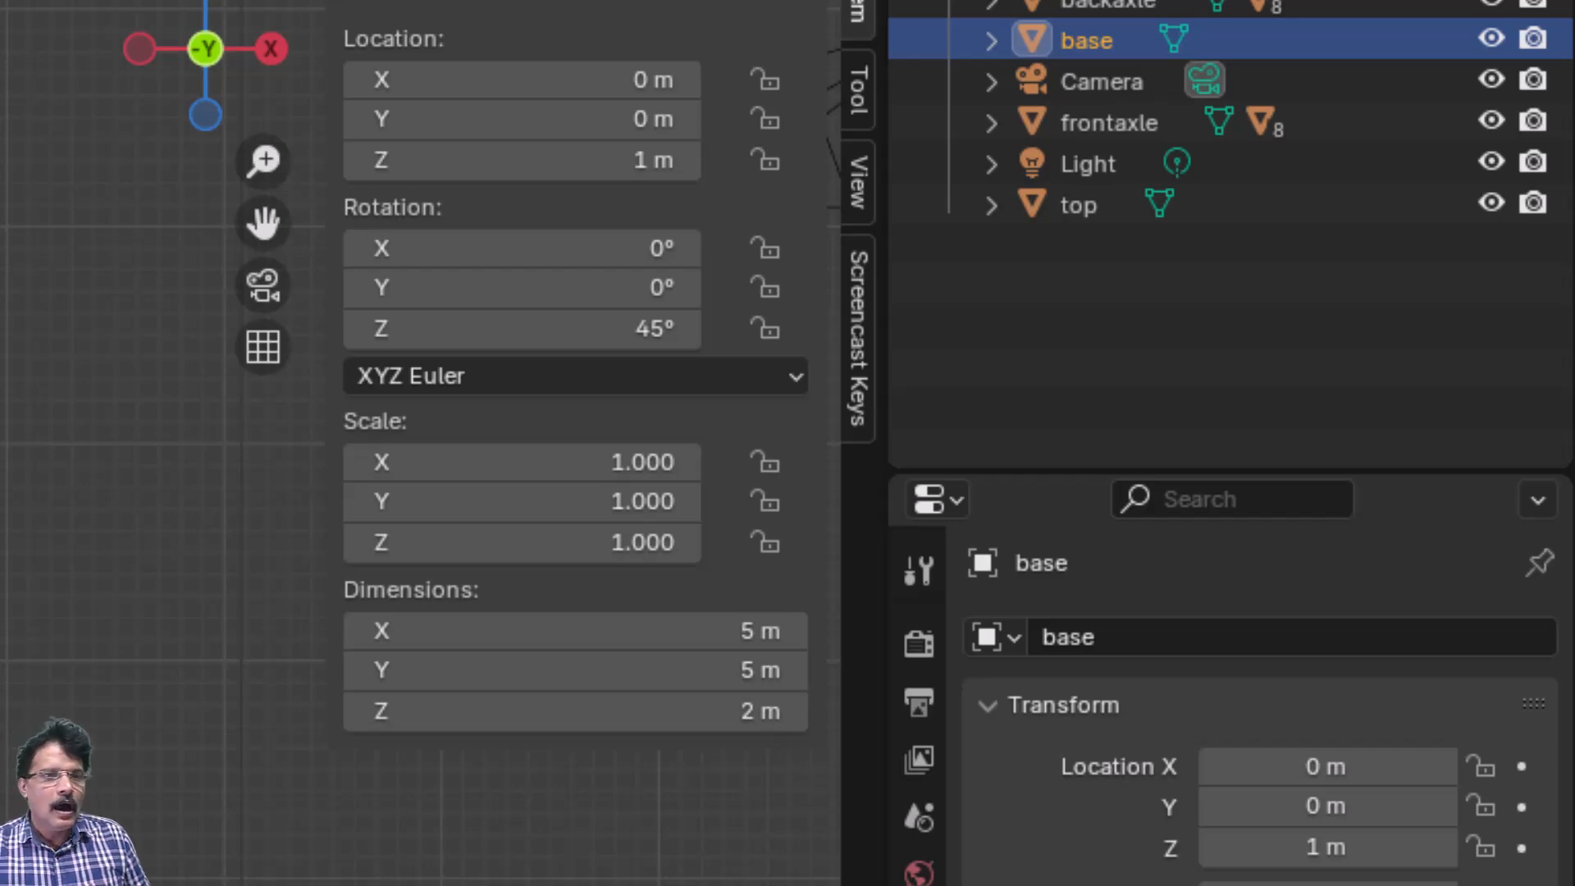
{"action": "left_click", "coordinate": [855, 187]}
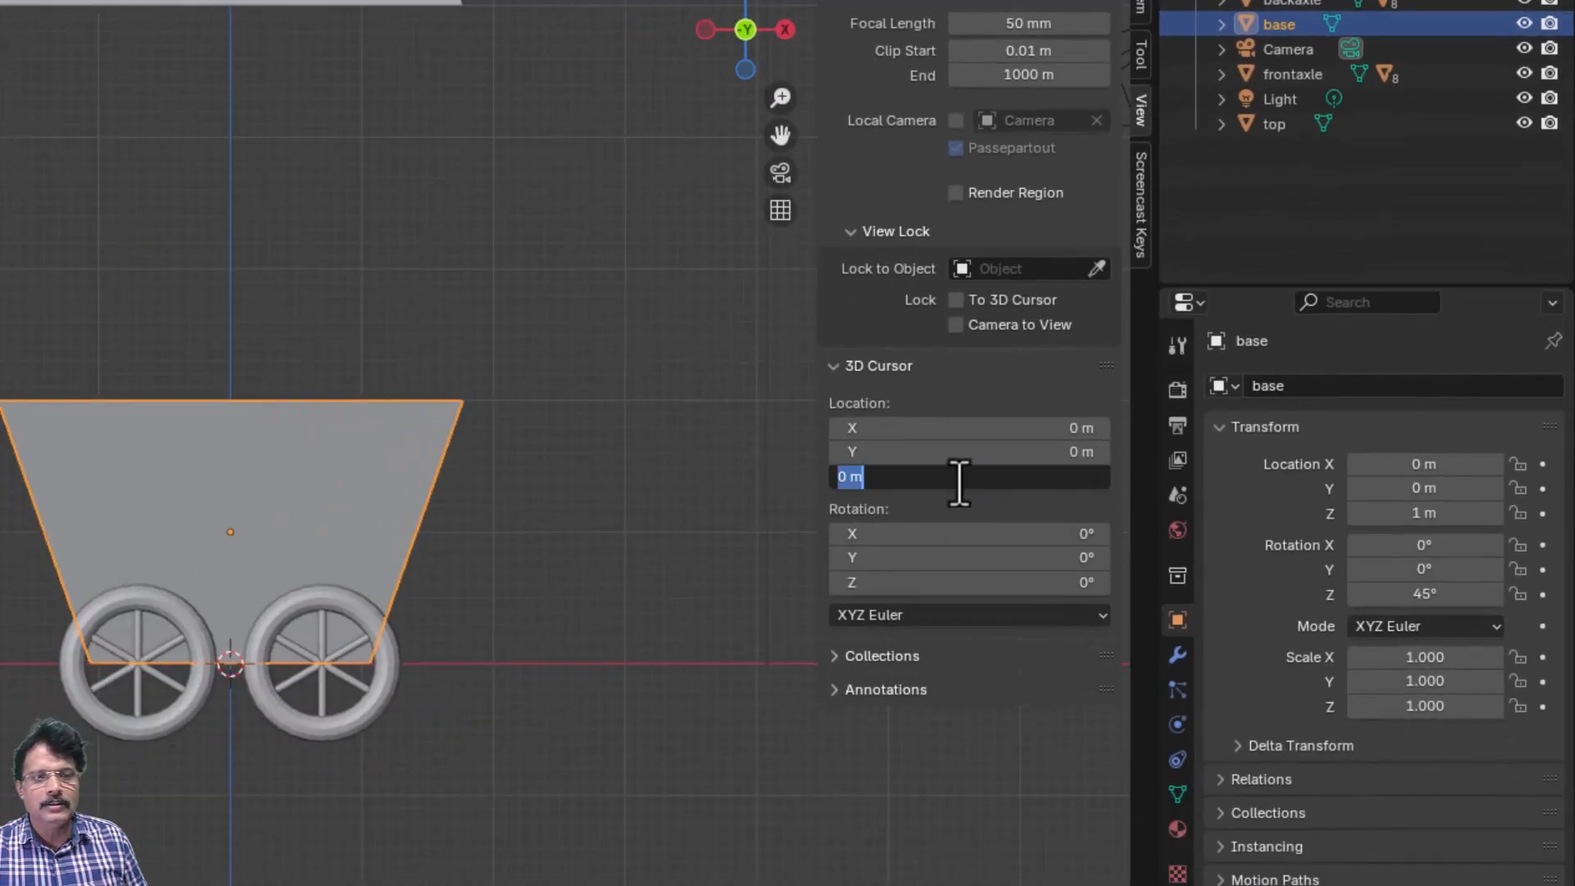
{"action": "key", "text": "Return"}
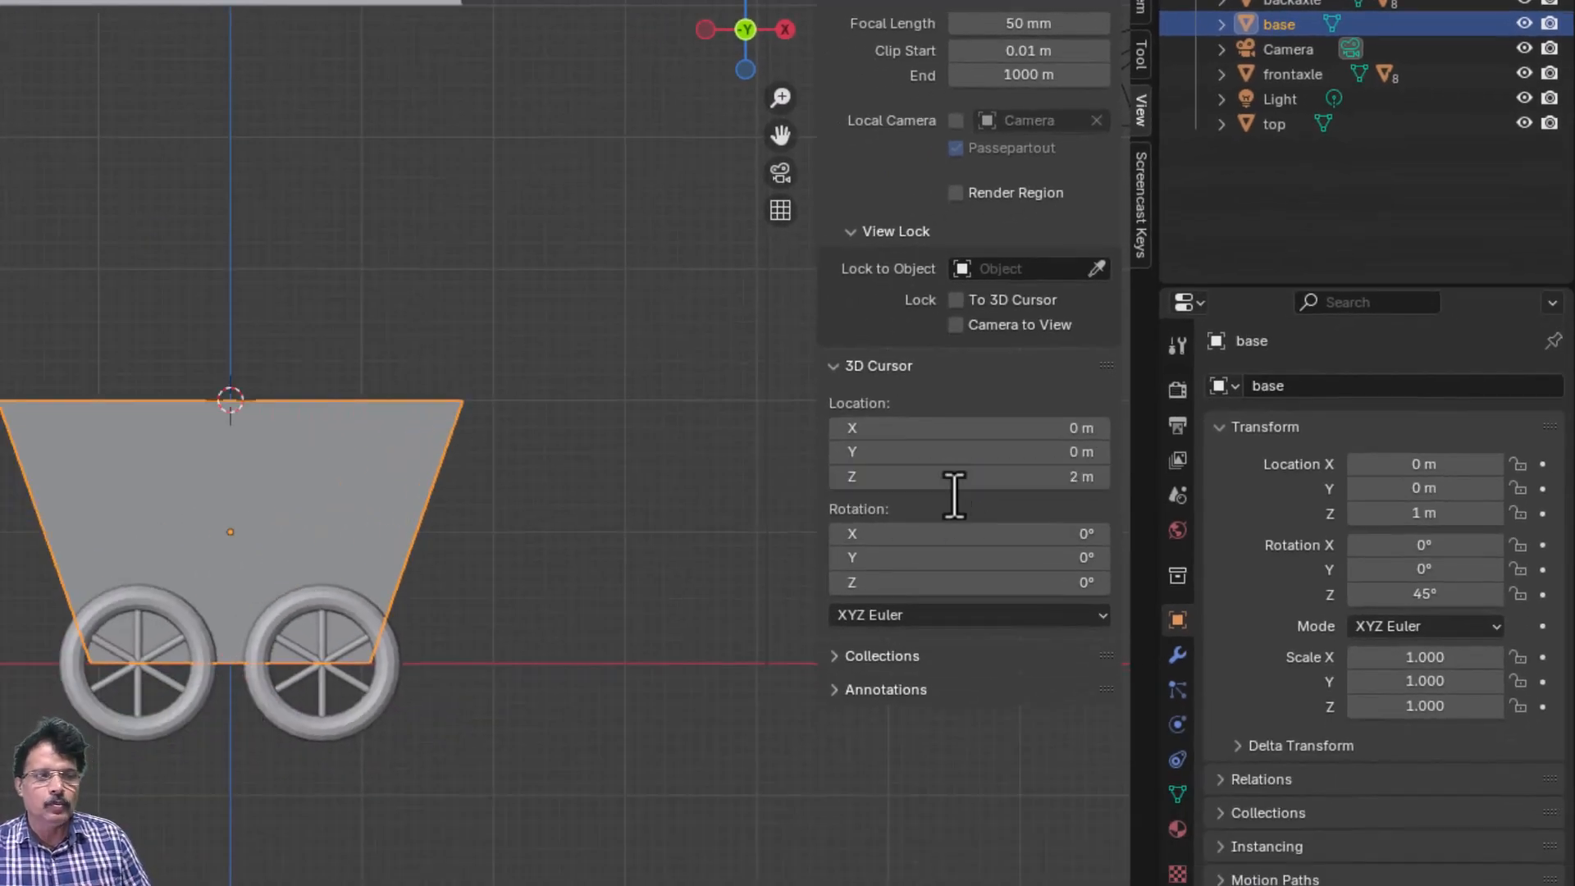
- Add a mesh cylinder at the 3D cursor on the base's upper face and set its vertices to 5
{"action": "middle_click_drag", "start_coordinate": [577, 497], "coordinate": [541, 607]}
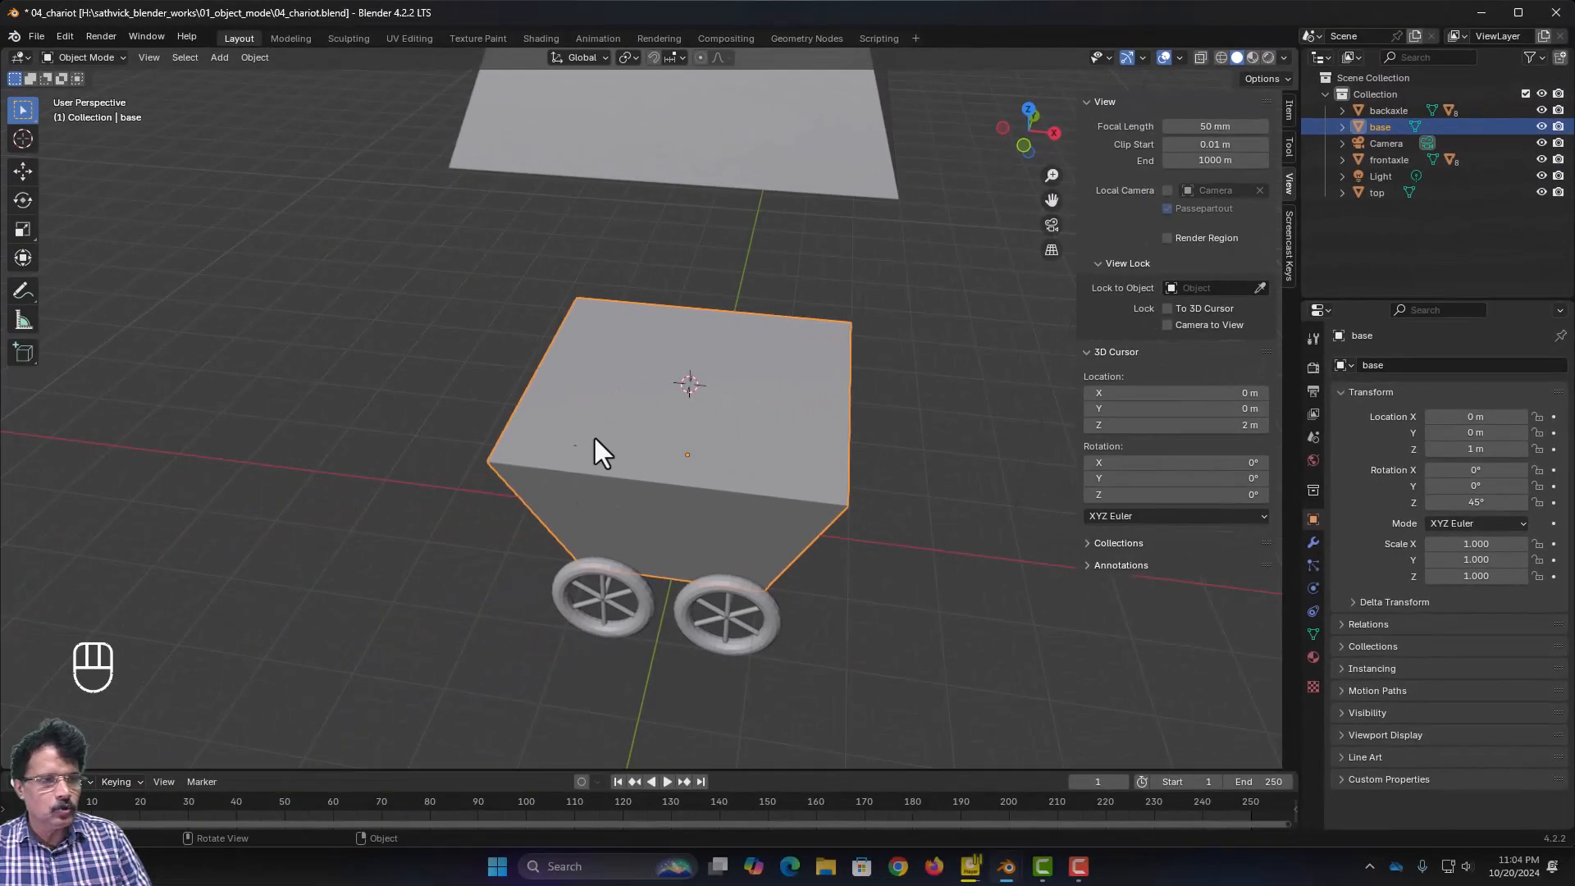
{"action": "key", "text": "shift+a"}
{"action": "mouse_move", "coordinate": [354, 413]}
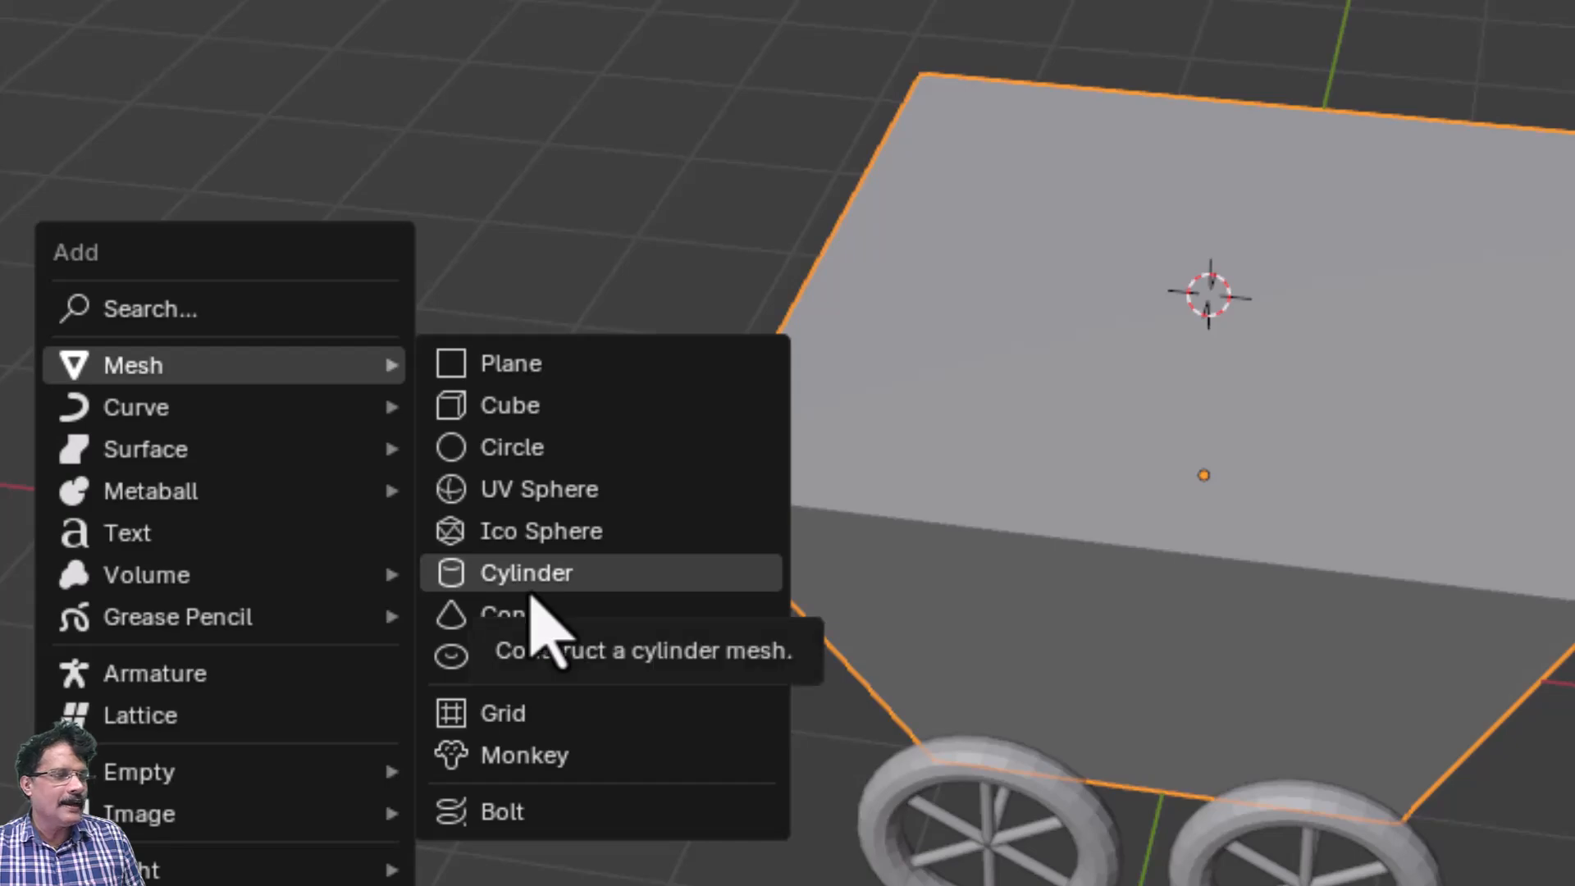
{"action": "left_click", "coordinate": [530, 590]}
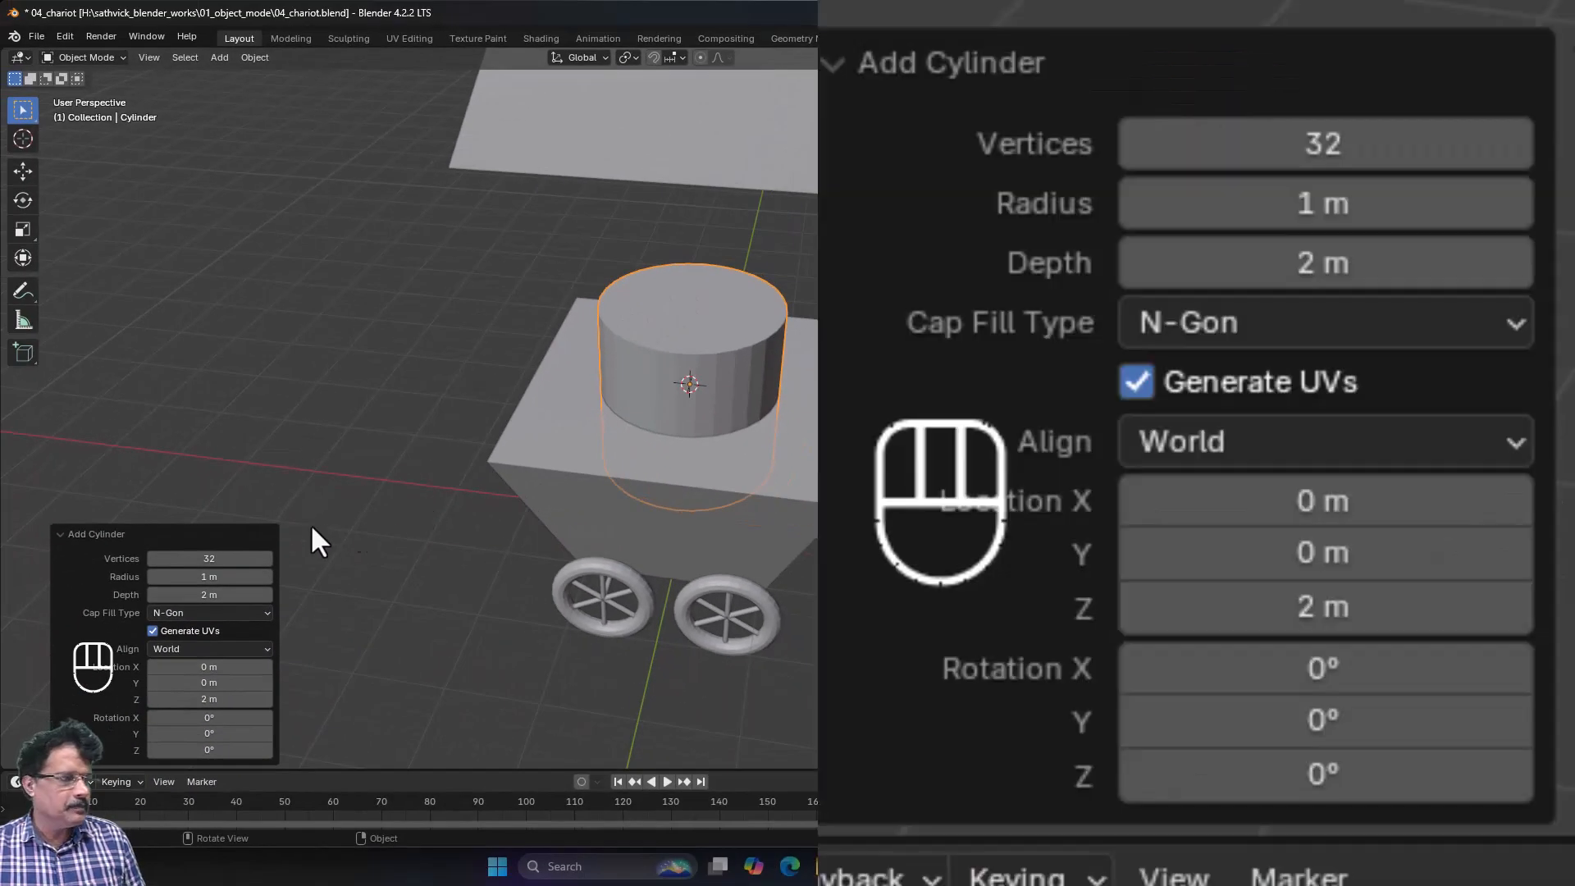
{"action": "left_click", "coordinate": [204, 558]}
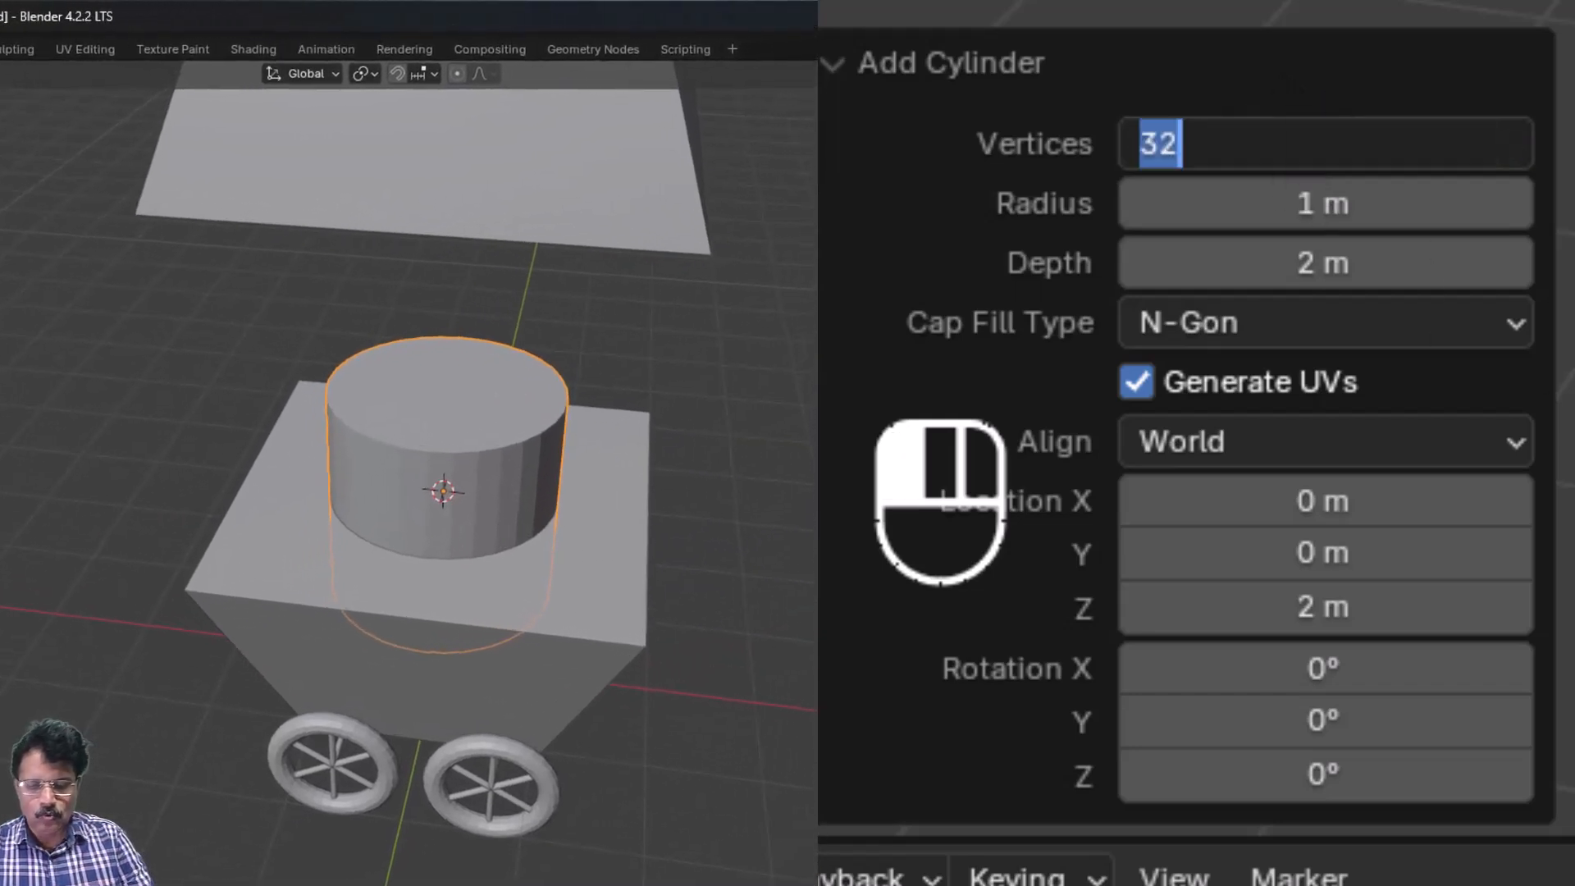
{"action": "type", "text": "5"}
{"action": "key", "text": "Return"}
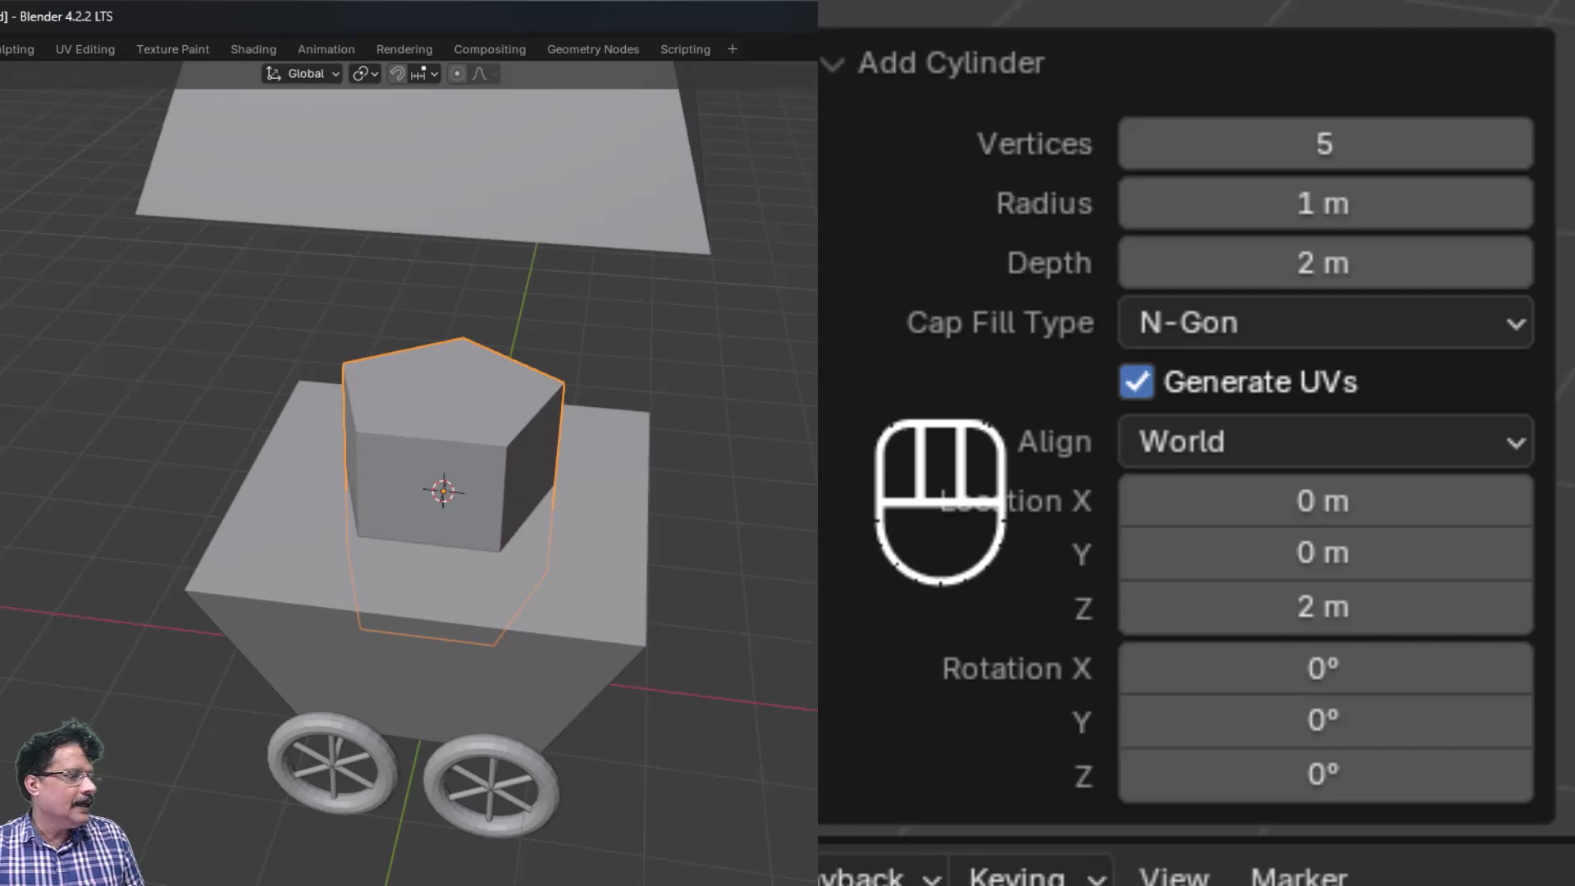
- Set the five-sided cylinder's radius to 0.2 m and its Z location to 3 m
{"action": "left_click", "coordinate": [1312, 218]}
{"action": "type", "text": ".2"}
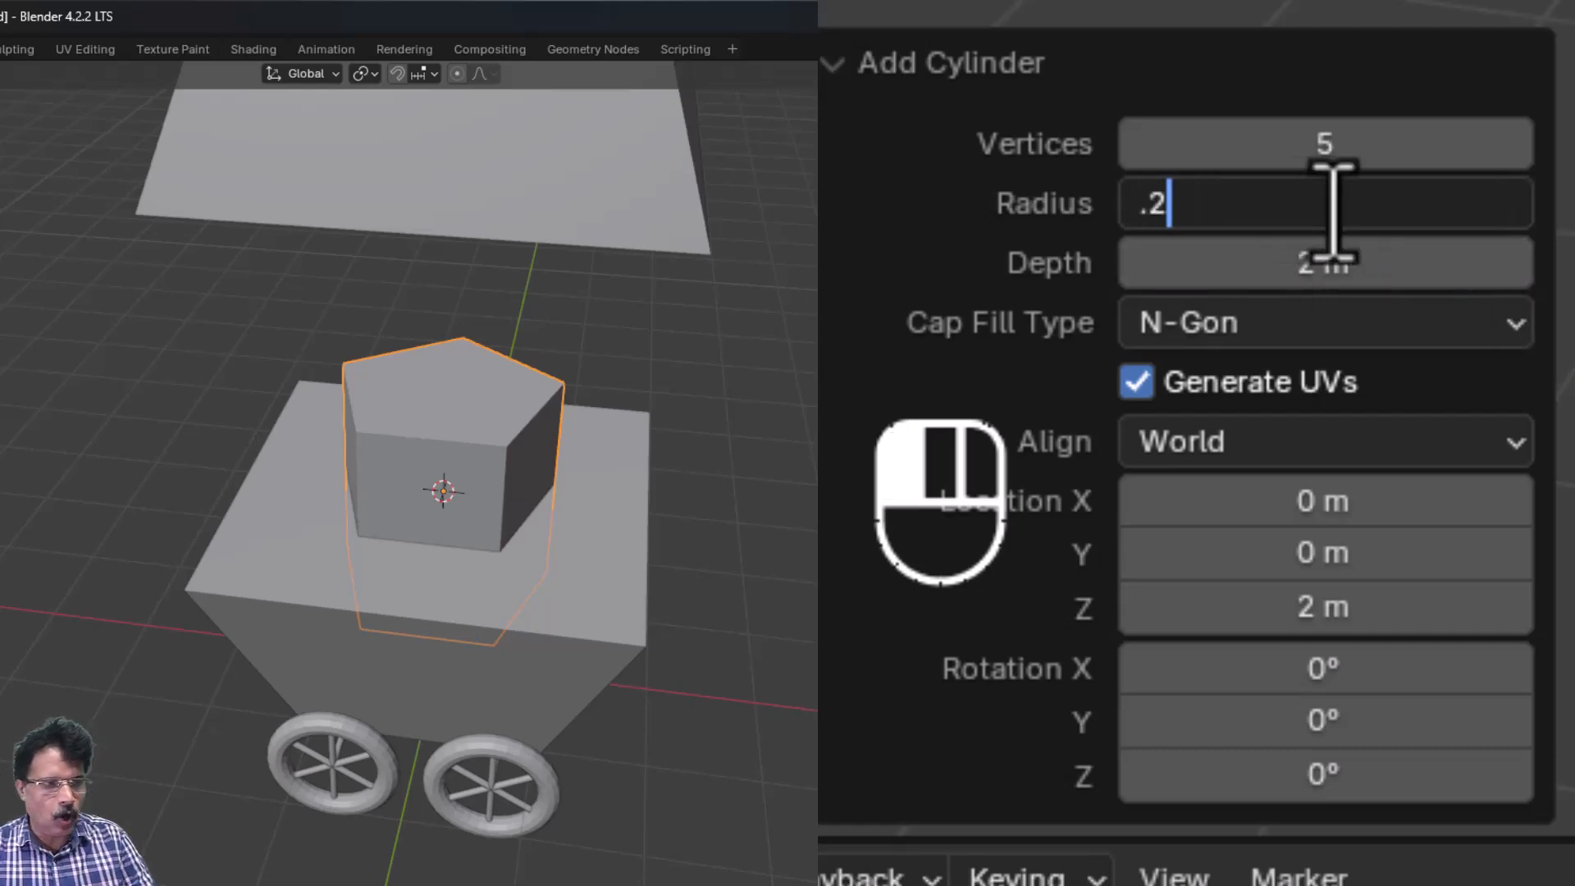
{"action": "key", "text": "Return"}
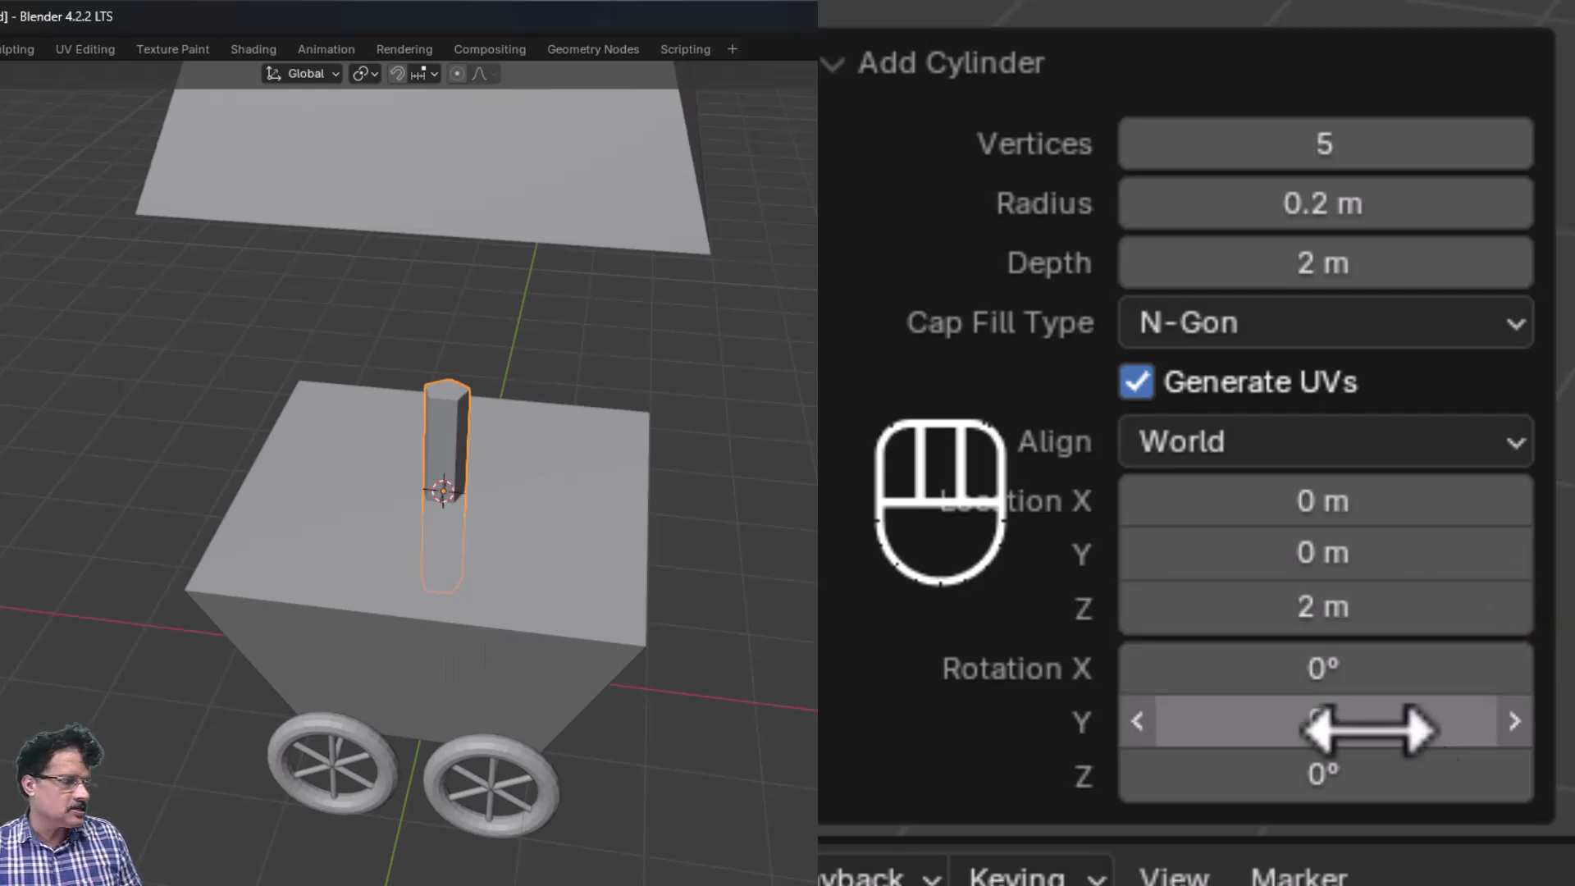
{"action": "left_click", "coordinate": [1330, 616]}
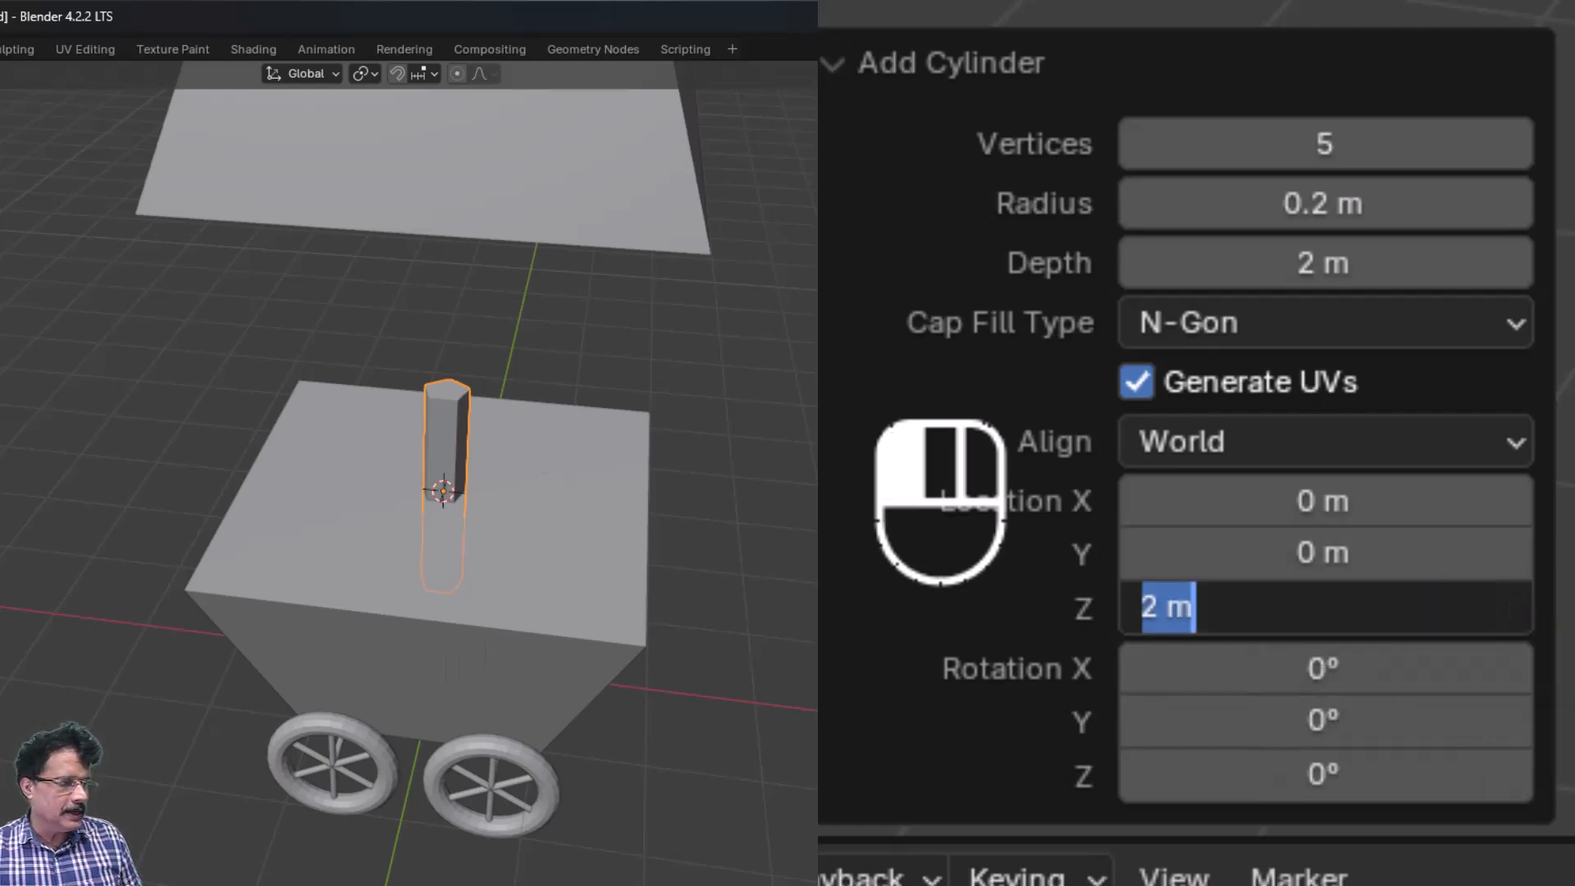
{"action": "type", "text": "3"}
{"action": "key", "text": "Return"}
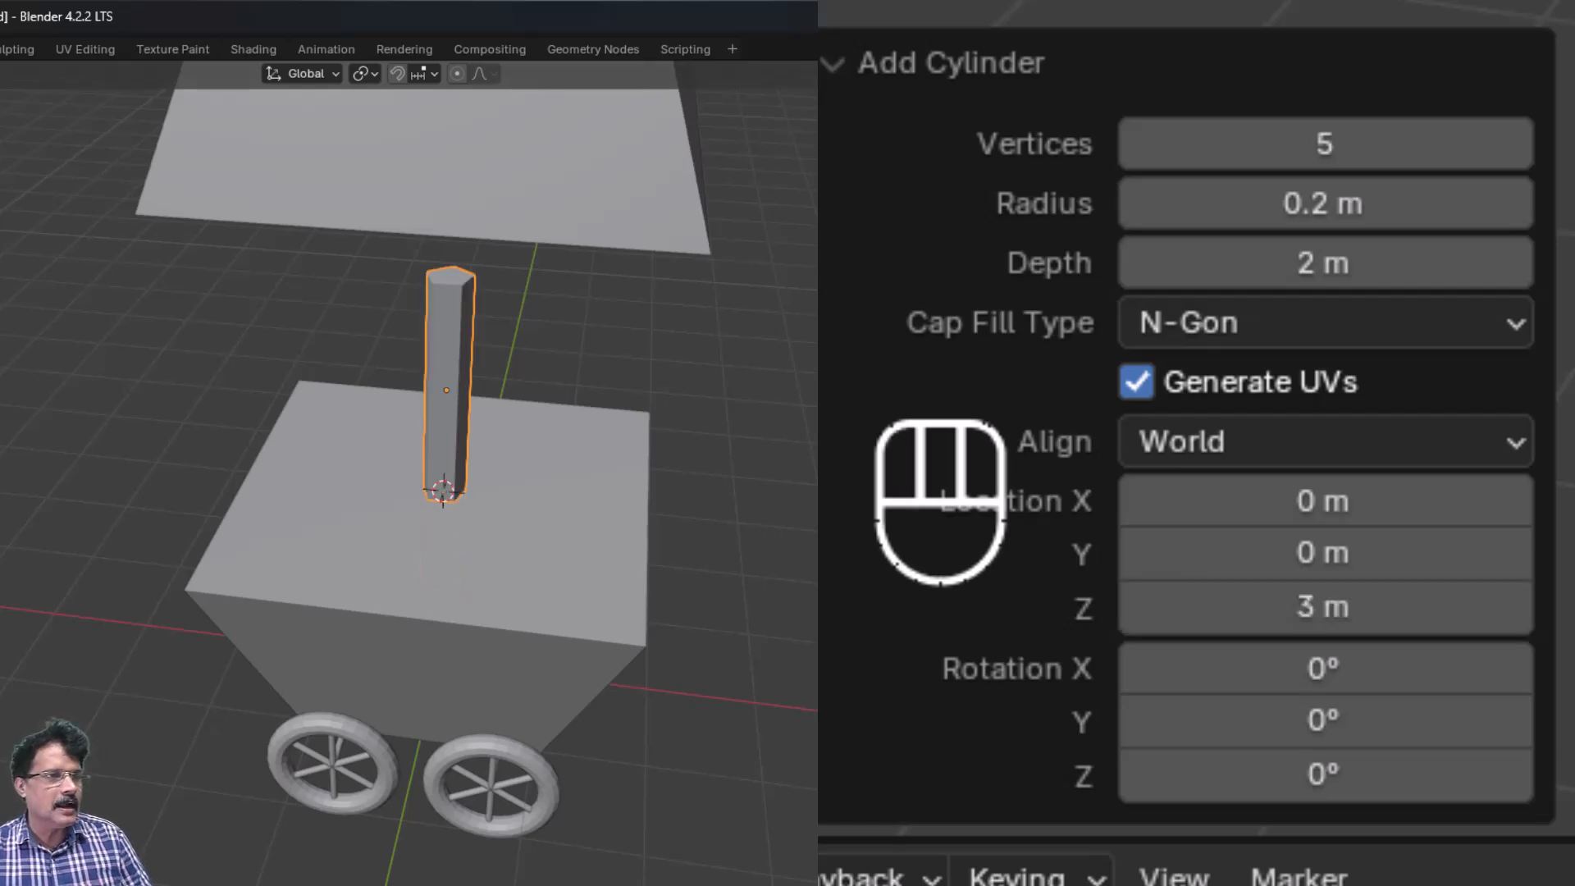
{"action": "key", "text": "KP_1"}
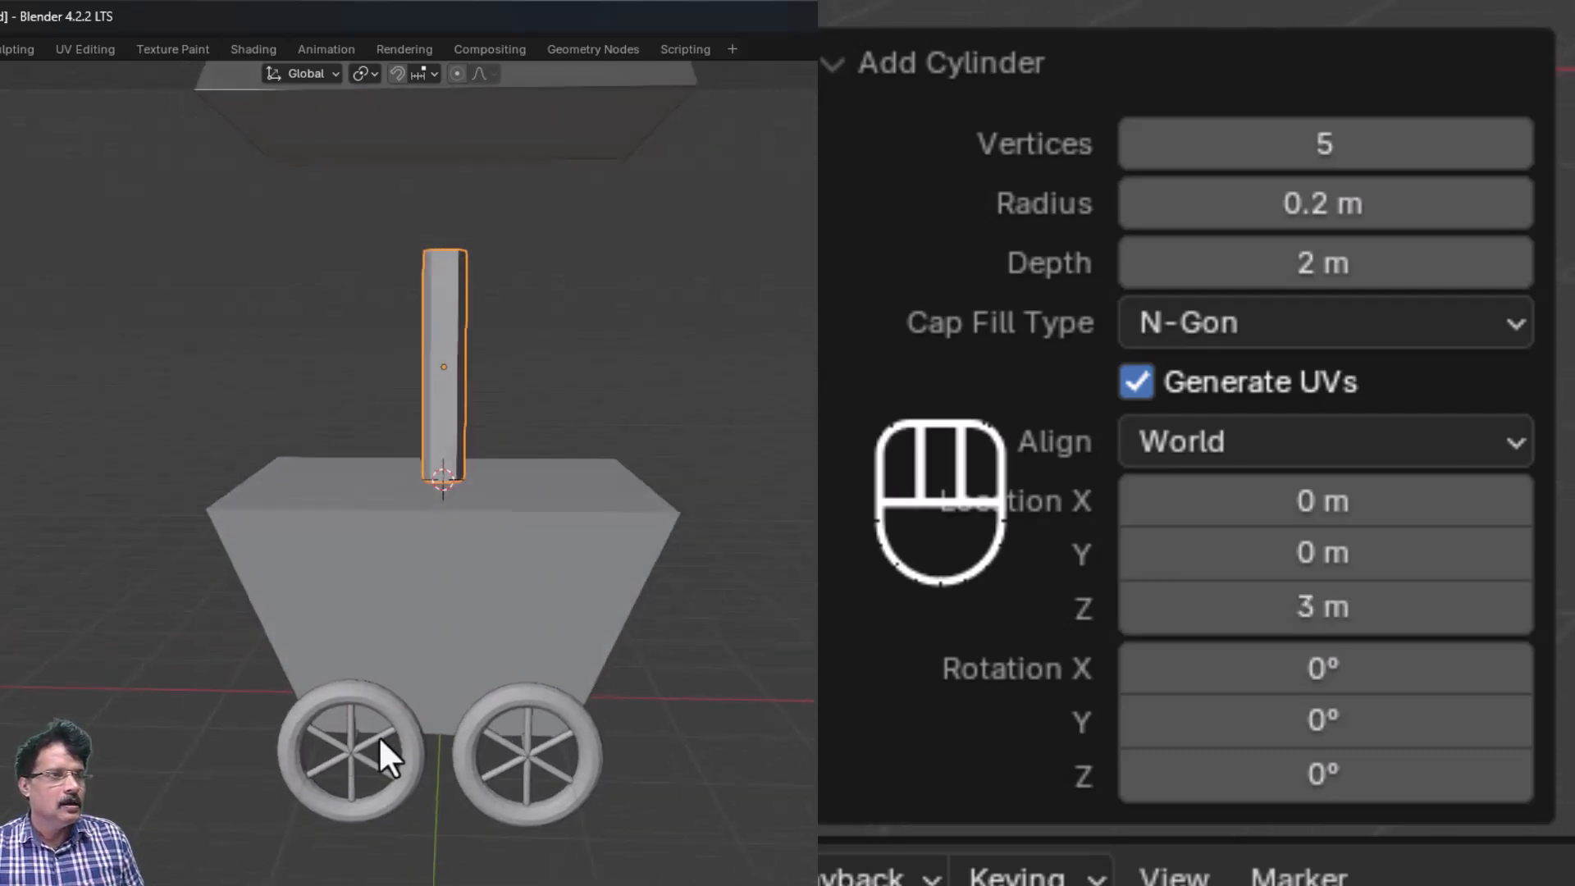
- Set the five-sided cylinder's depth to 3 m and its Z location to 3.5 m so it spans base and top
{"action": "scroll", "coordinate": [475, 577], "scroll_direction": "down", "scroll_amount": 3}
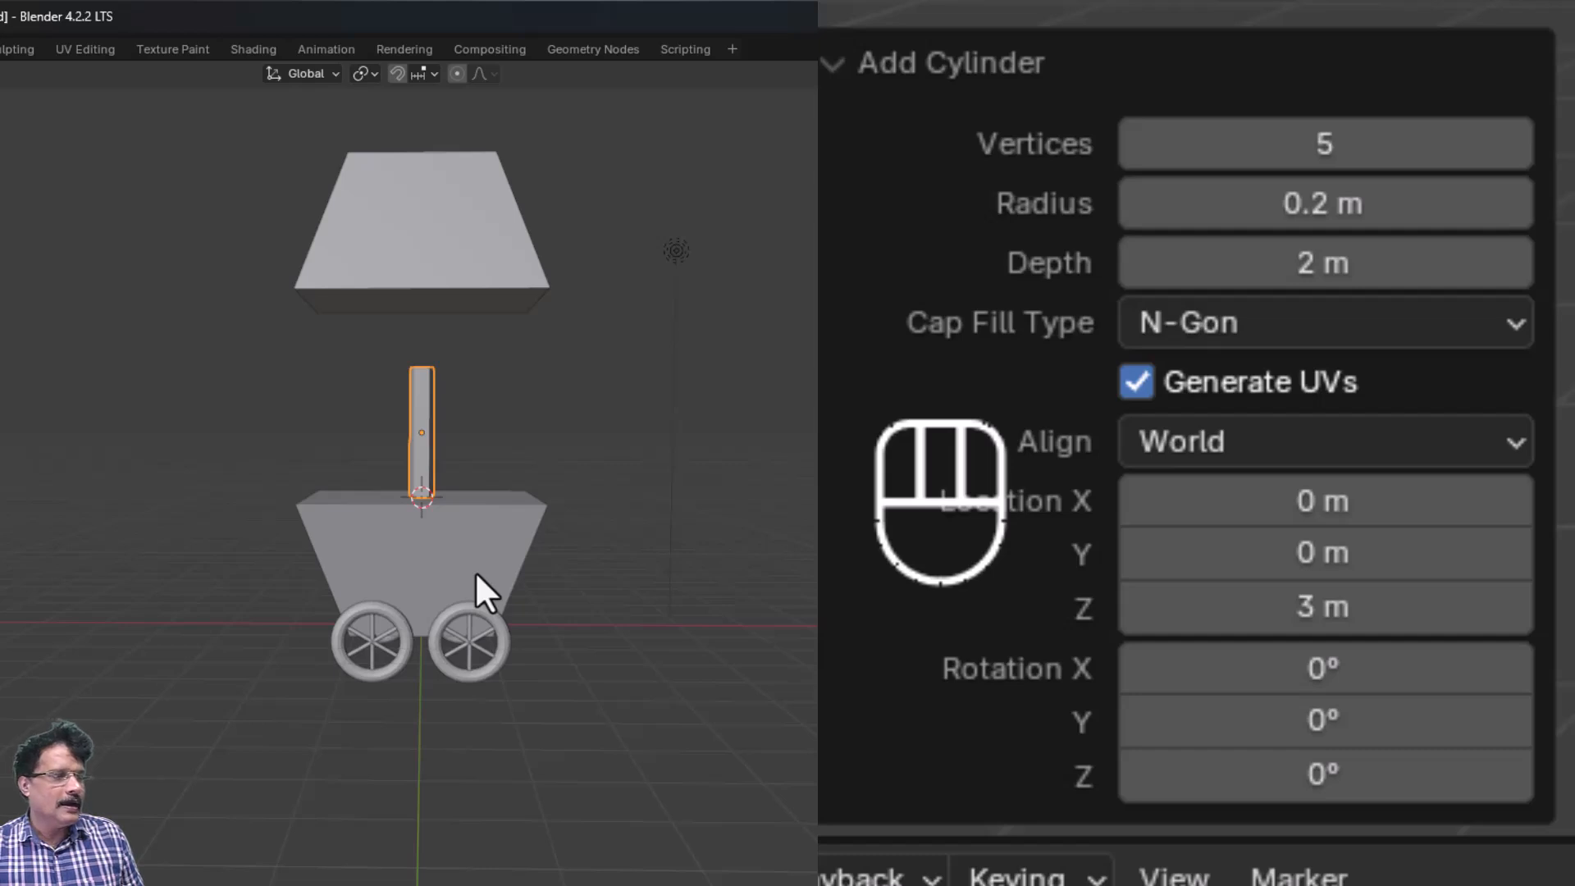
{"action": "left_click", "coordinate": [1265, 264]}
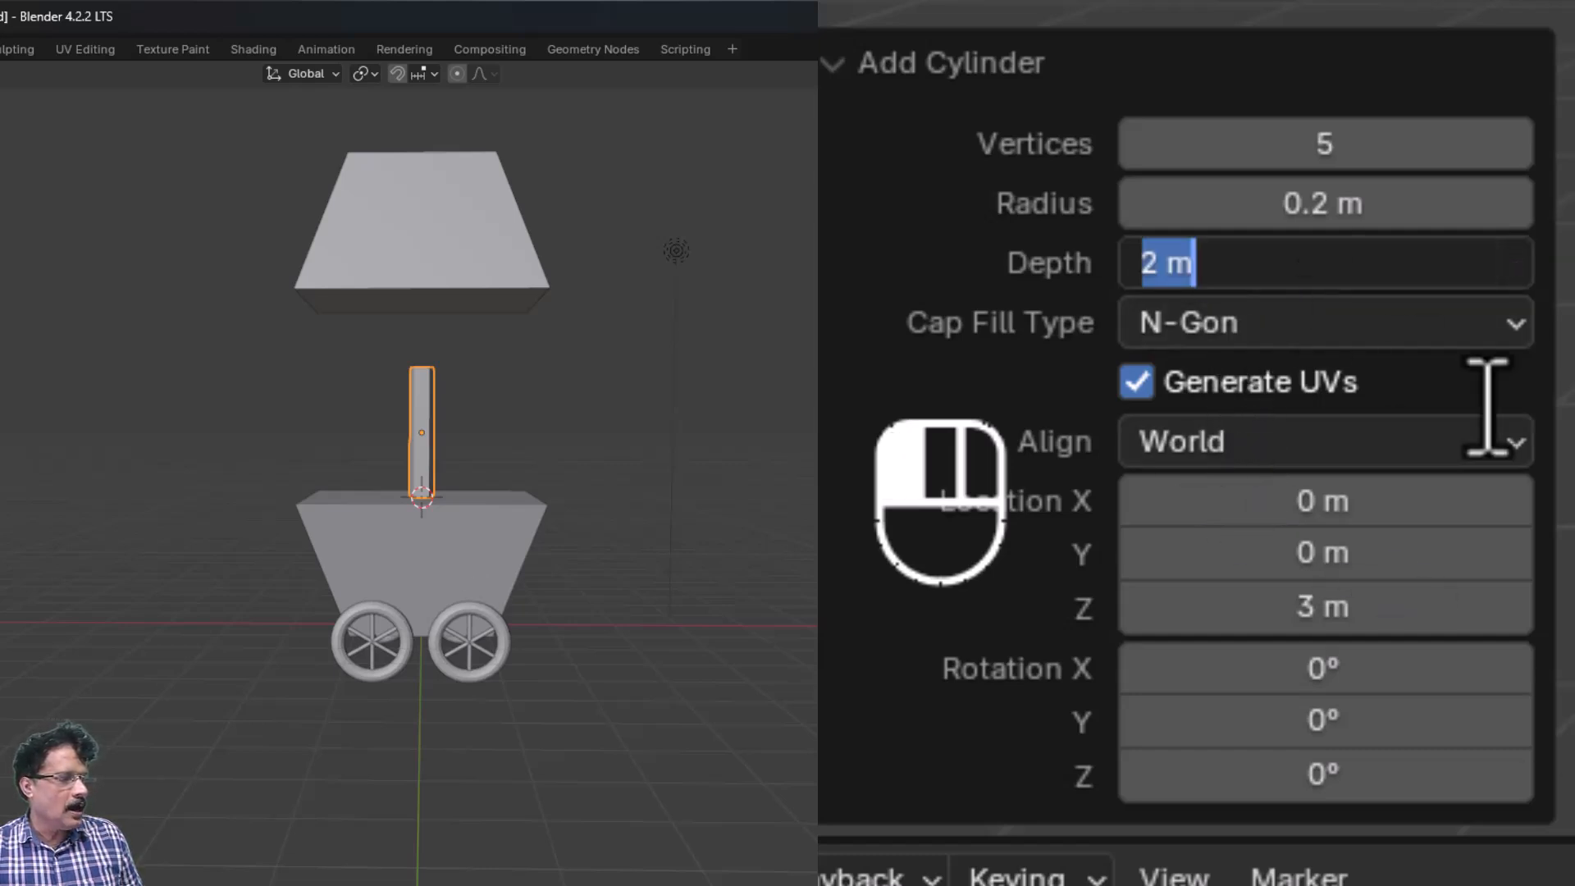
{"action": "type", "text": "3"}
{"action": "key", "text": "Return"}
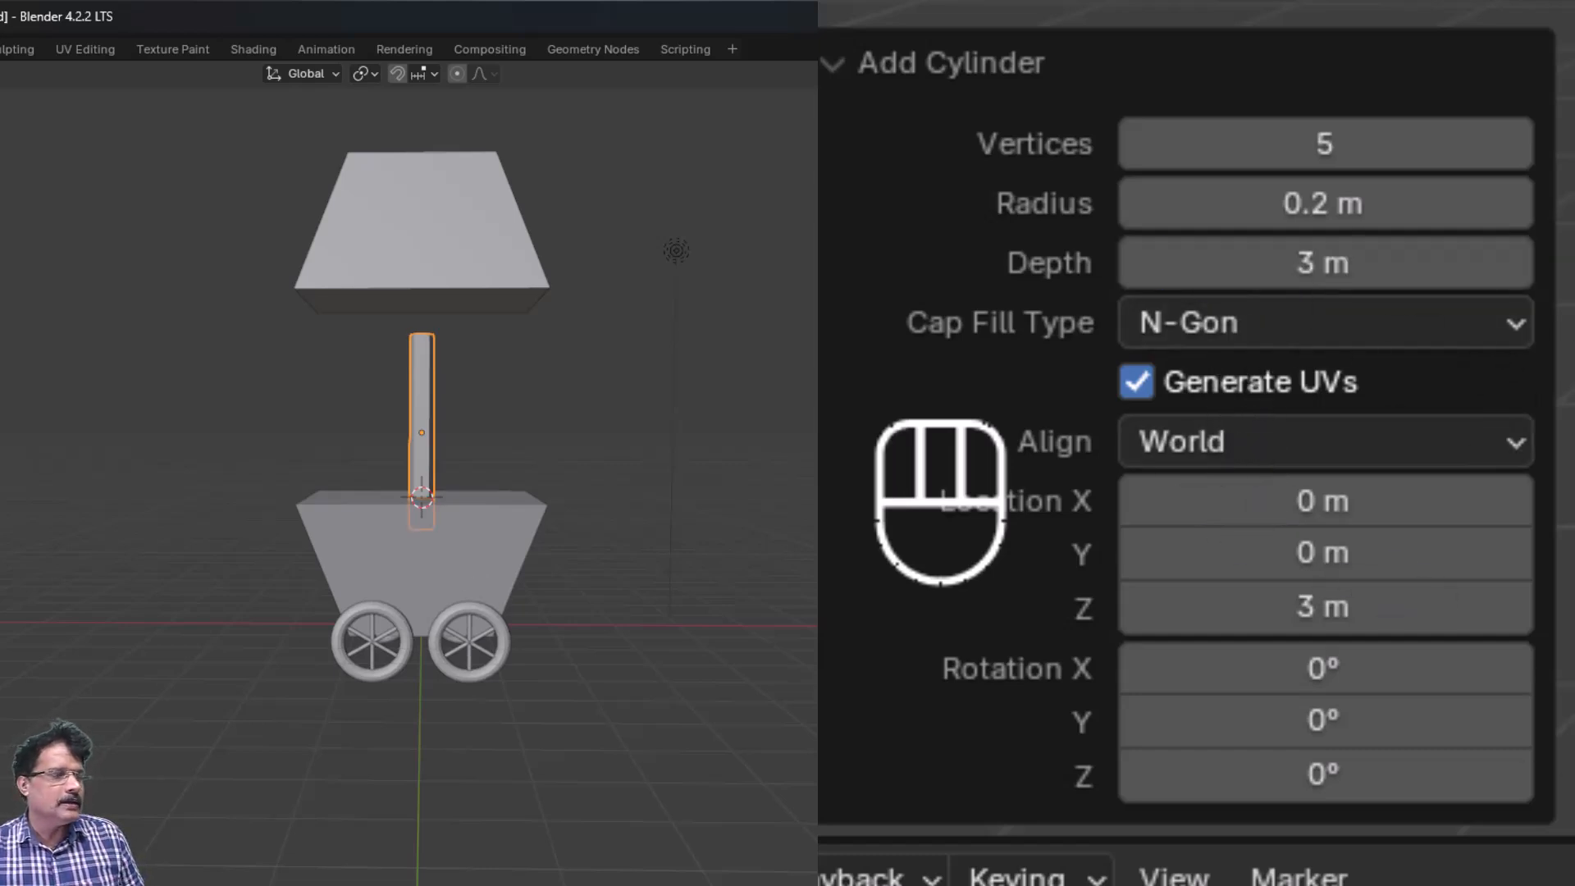
{"action": "left_click", "coordinate": [1313, 606]}
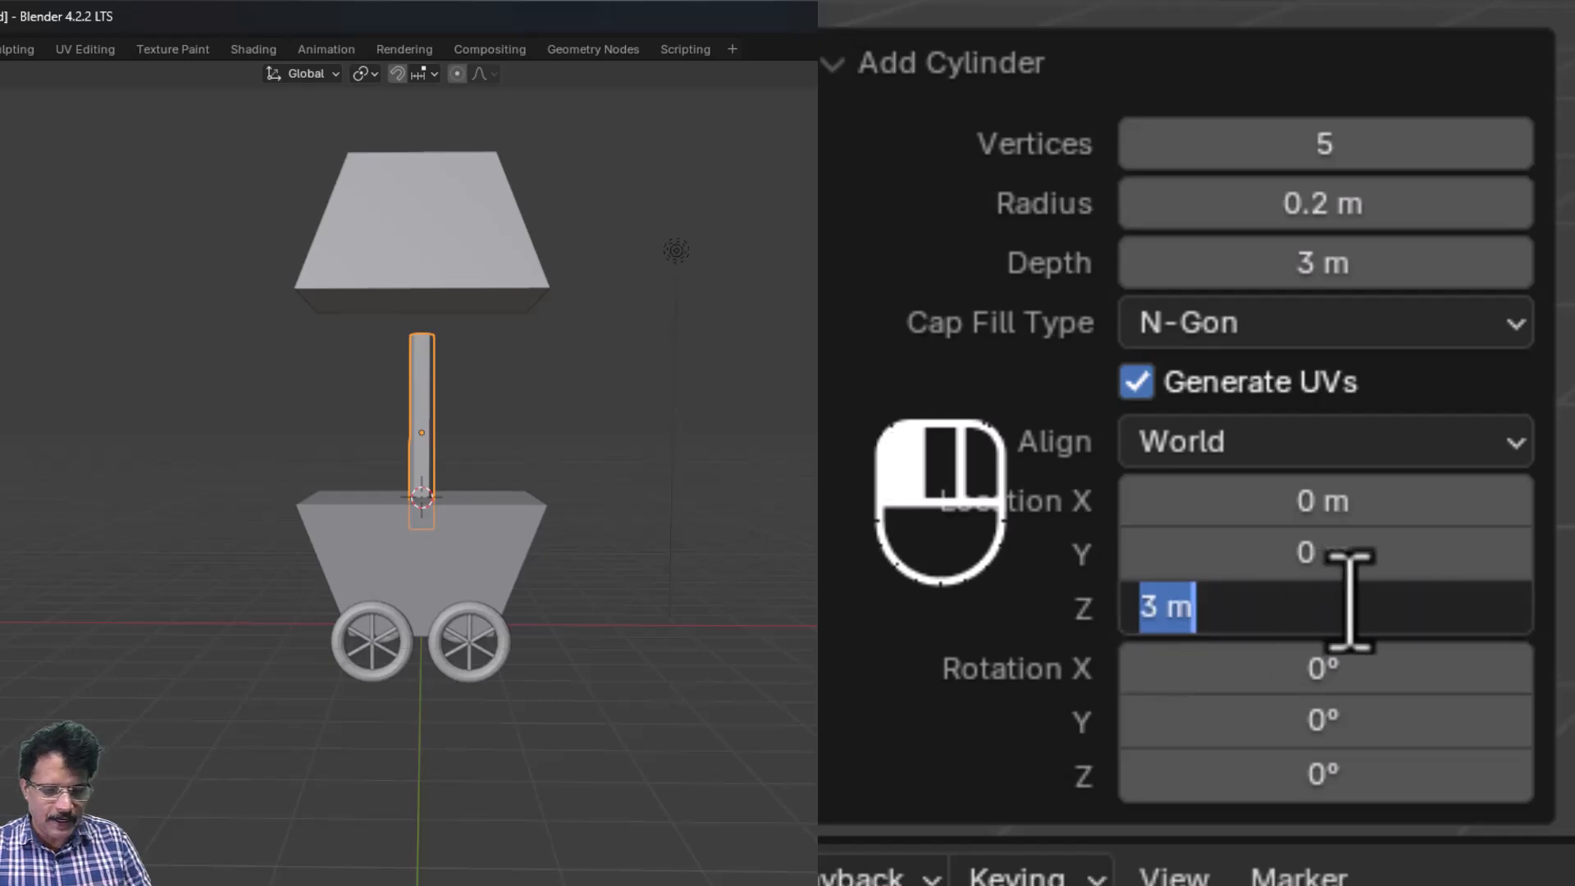
{"action": "type", "text": "3.5"}
{"action": "key", "text": "Return"}
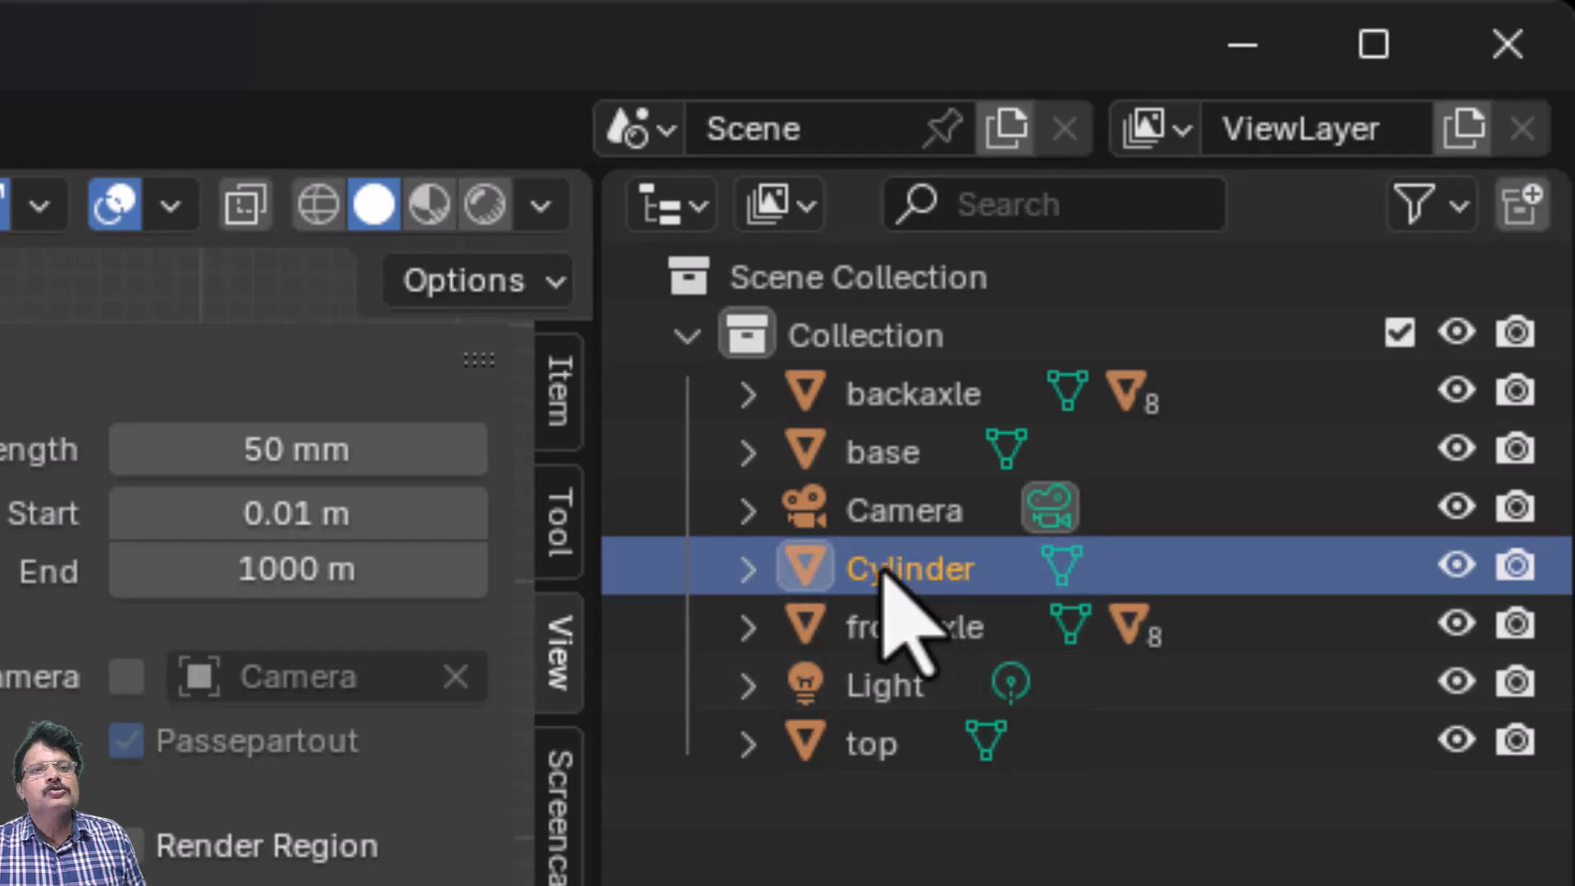
- Rename the new cylinder object as pillar01 and its mesh data as mesh_pillar
{"action": "double_click", "coordinate": [882, 566]}
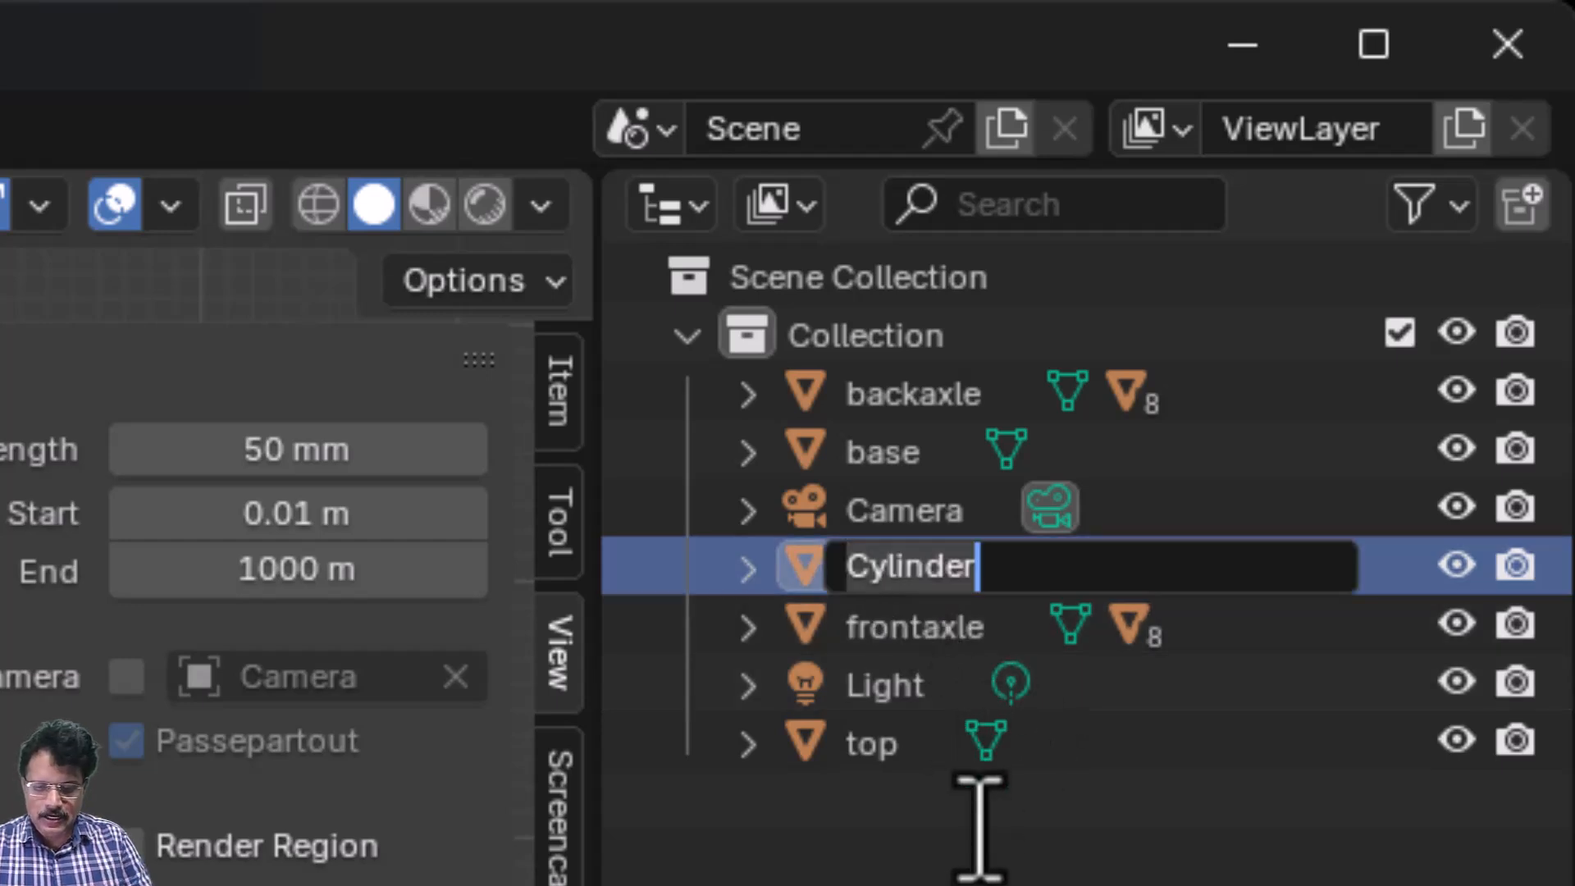
{"action": "type", "text": "pillar01"}
{"action": "key", "text": "Return"}
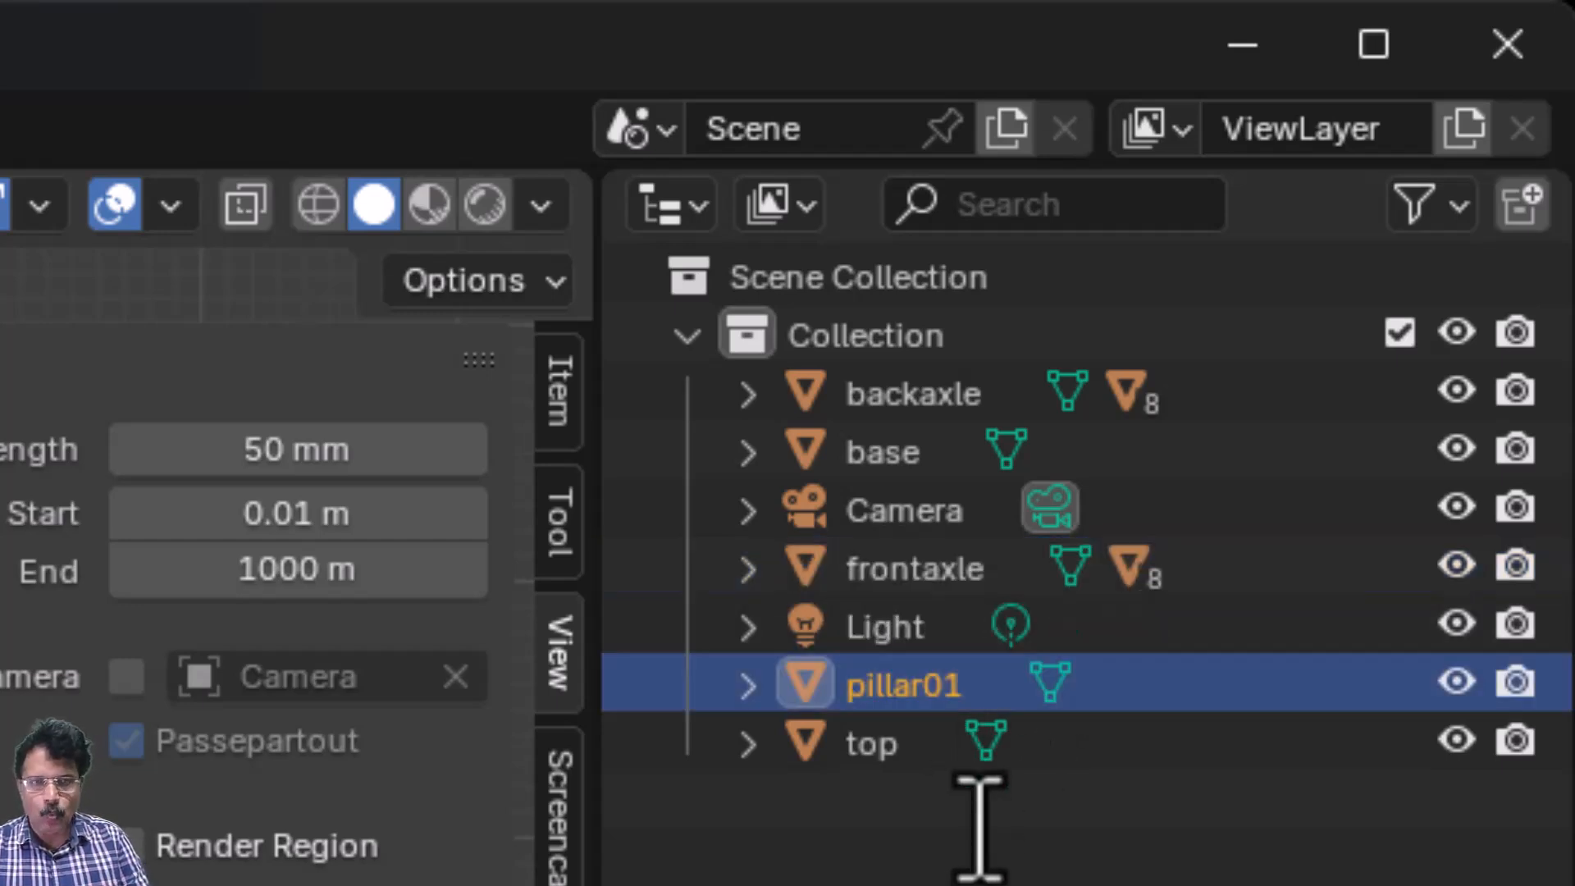
{"action": "left_click", "coordinate": [748, 686]}
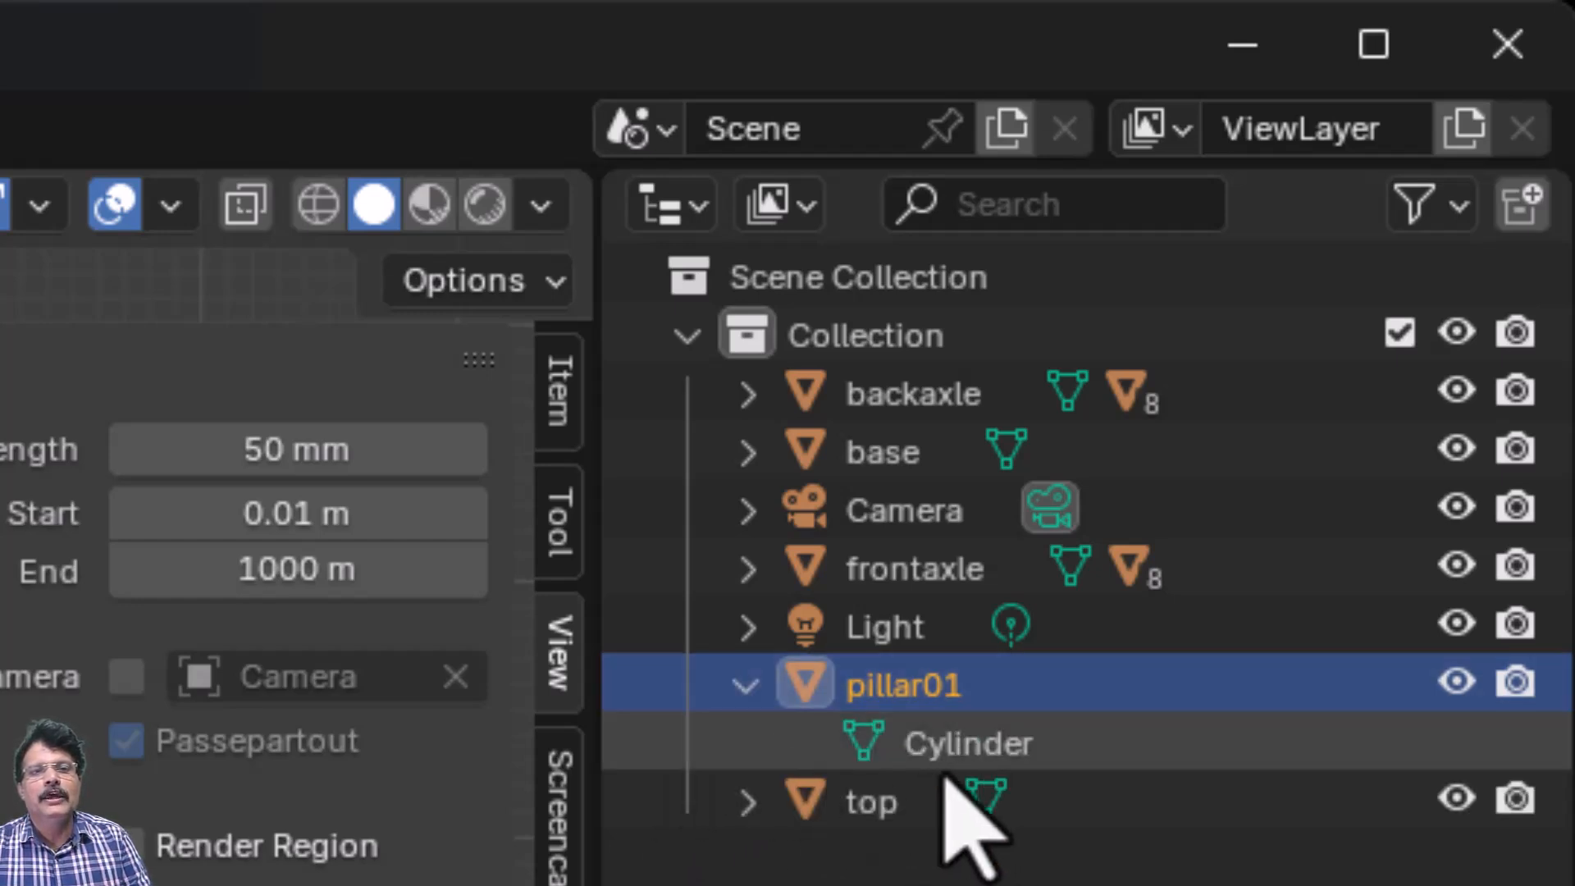
{"action": "double_click", "coordinate": [963, 742]}
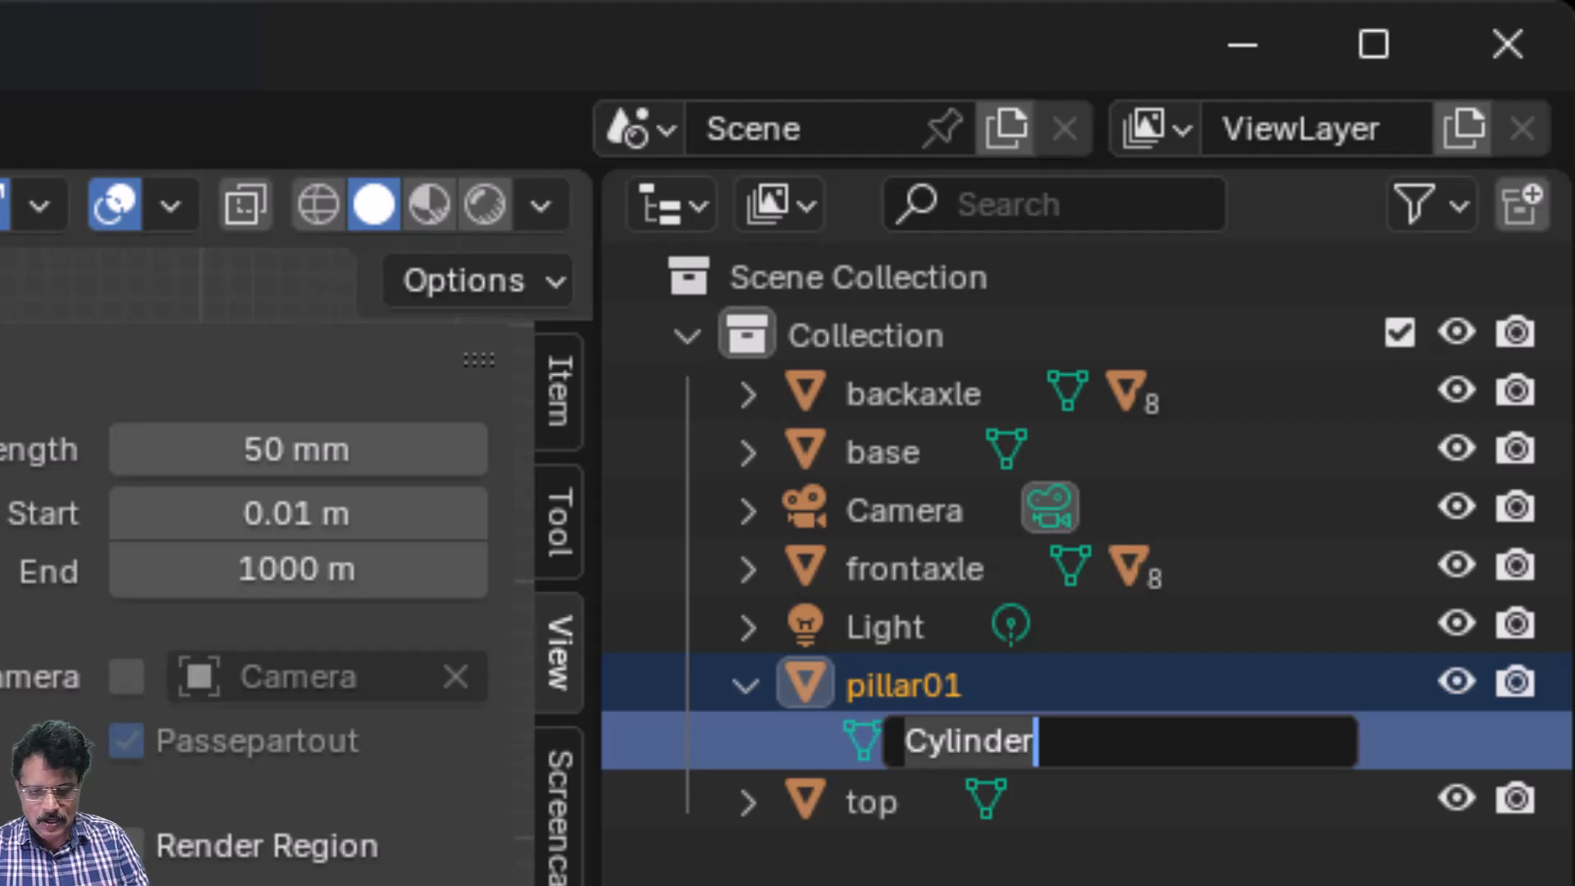
{"action": "type", "text": "mesh_pil"}
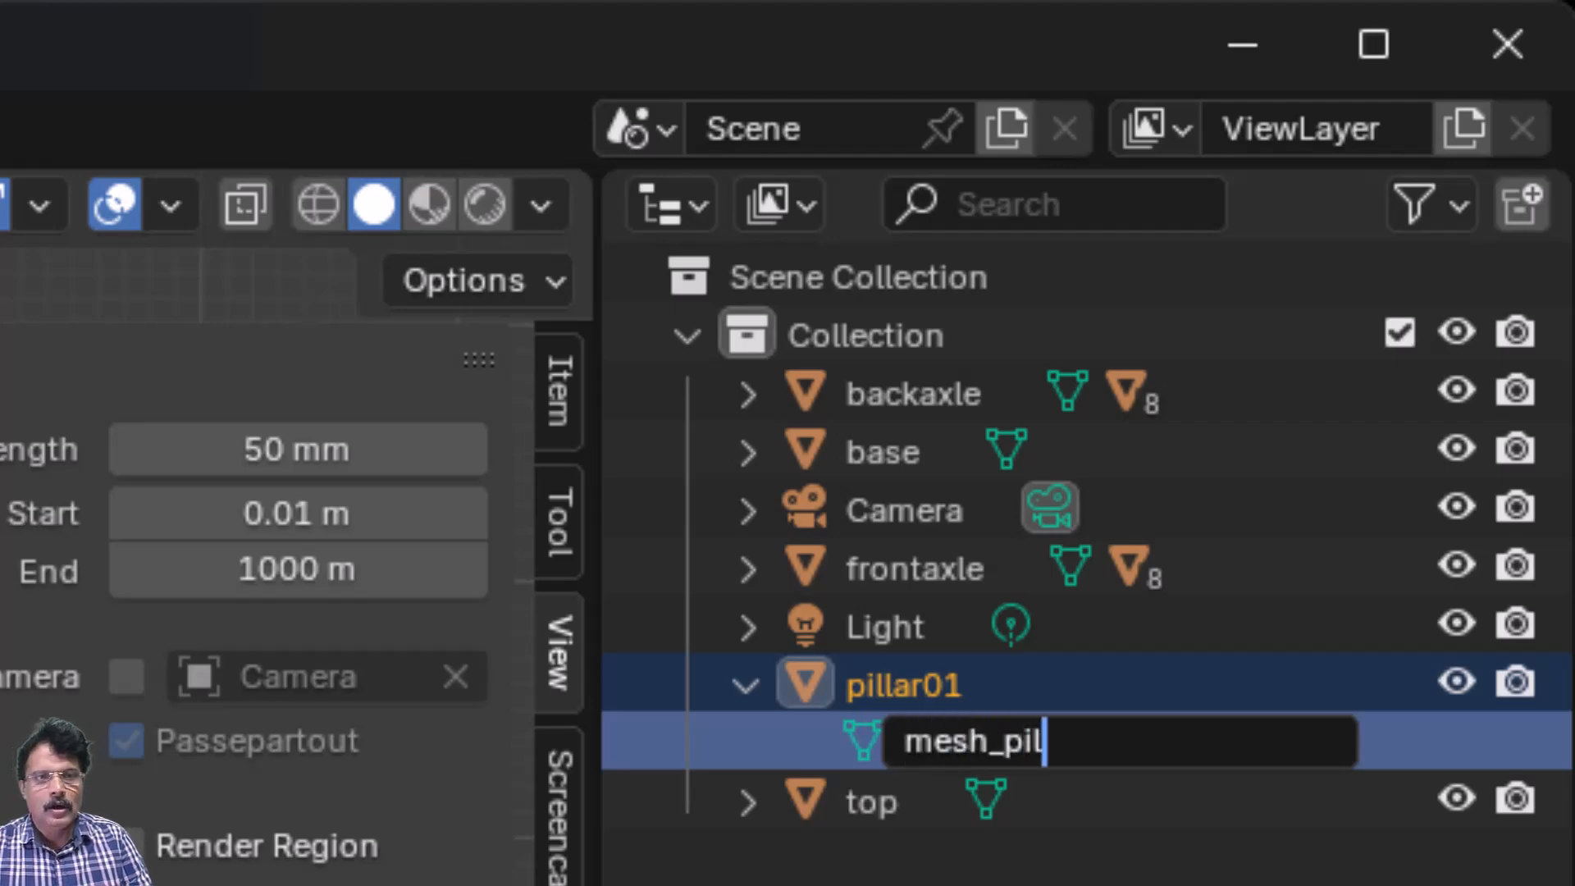
{"action": "type", "text": "lar"}
{"action": "key", "text": "Return"}
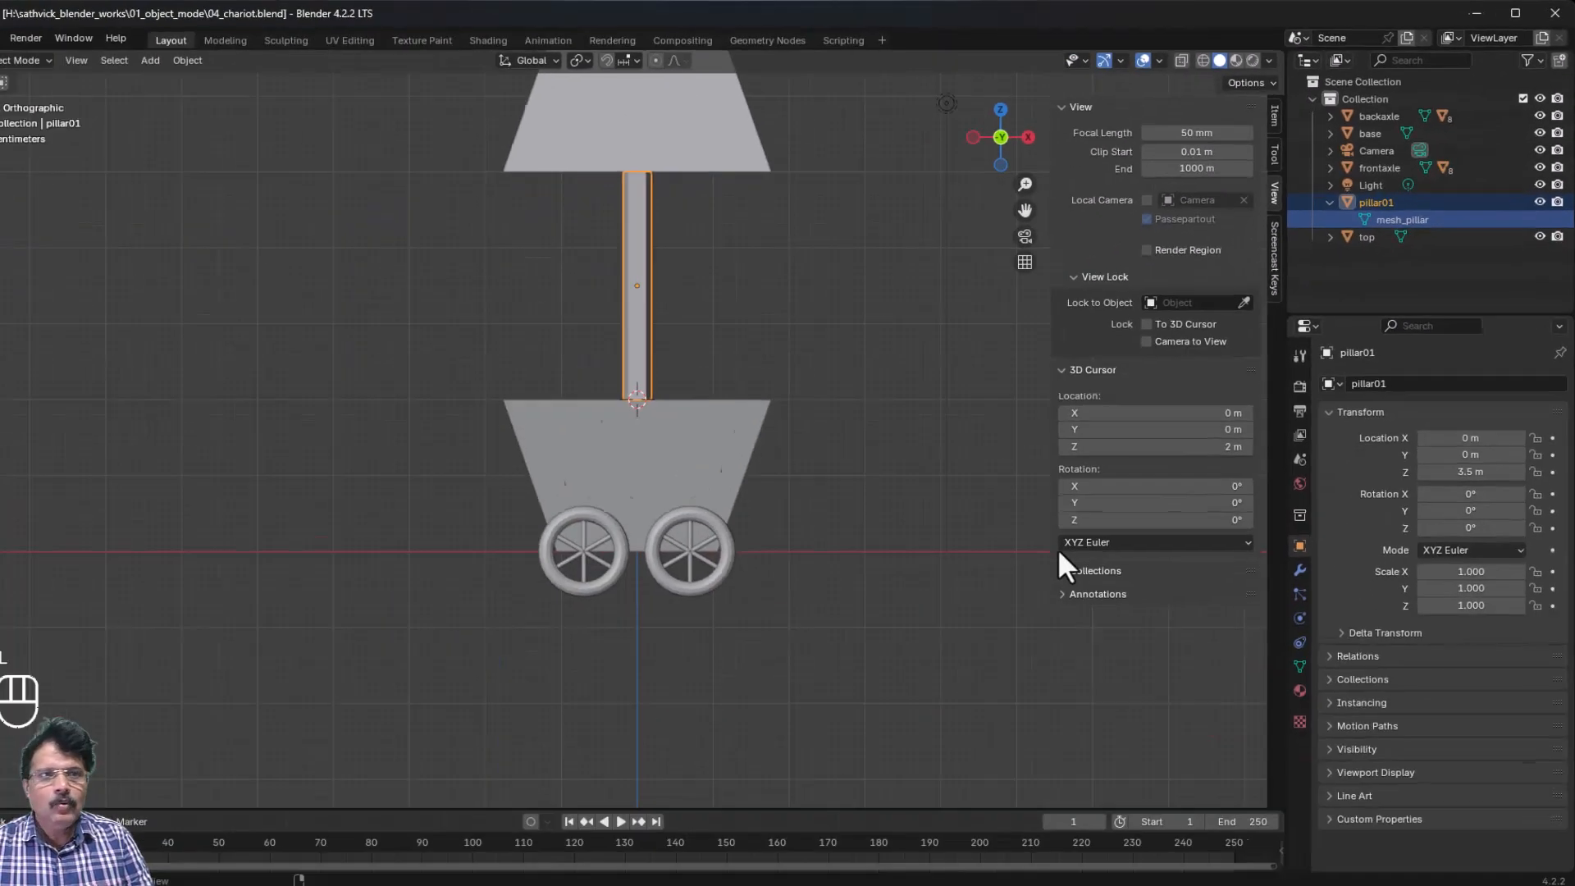
- In a wireframe top view, move pillar01 by 1.5 m along X and 1.5 m along Y to the base's corner
{"action": "scroll", "coordinate": [845, 272], "scroll_direction": "down", "scroll_amount": 1}
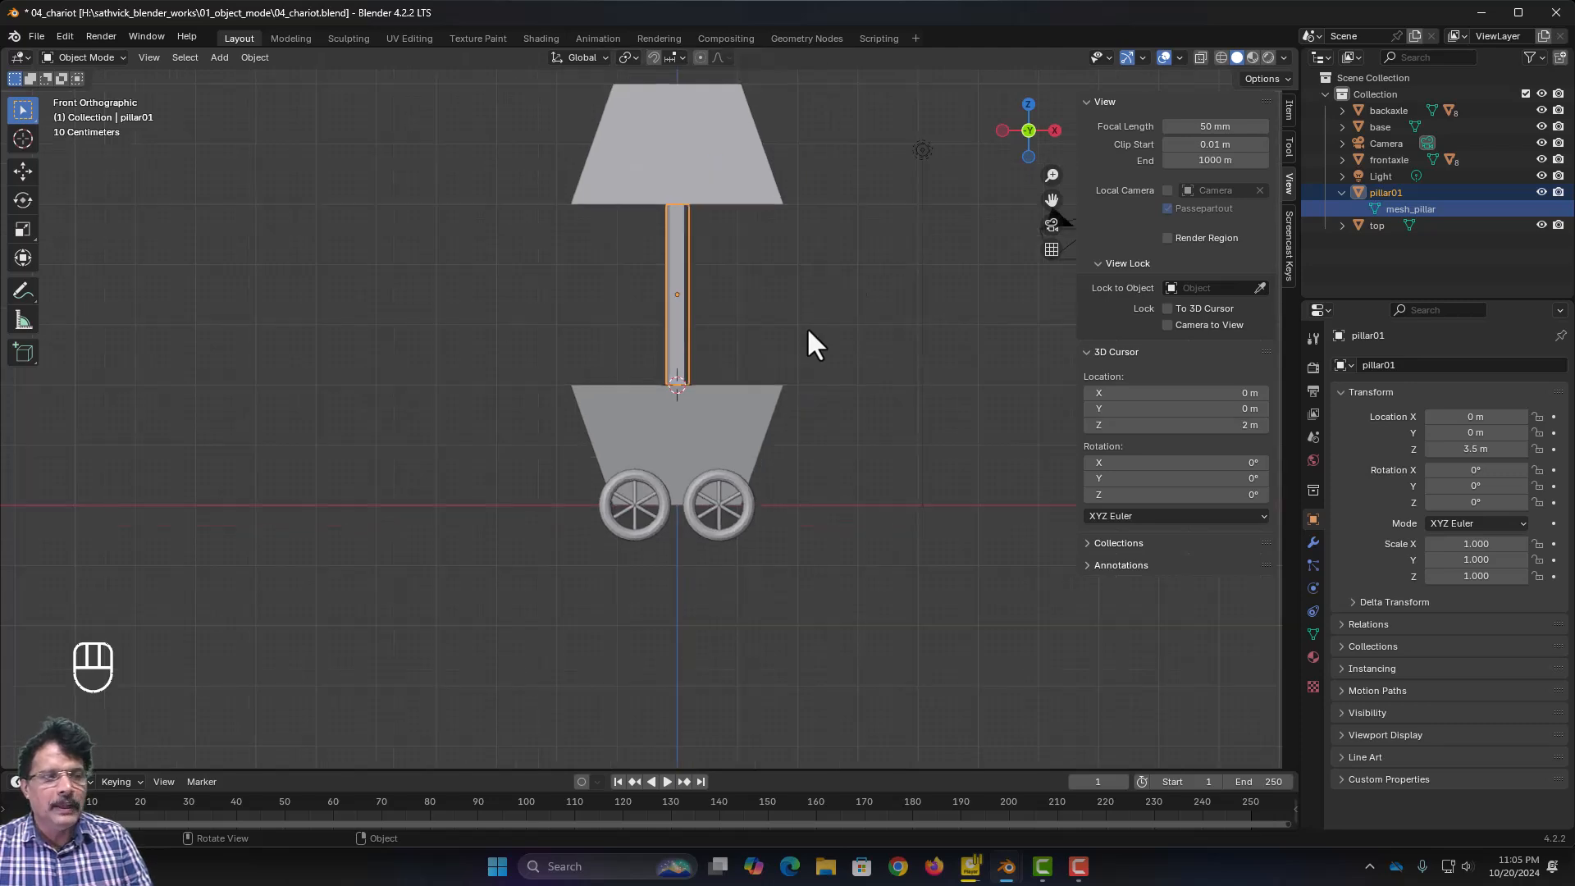
{"action": "key", "text": "KP_7"}
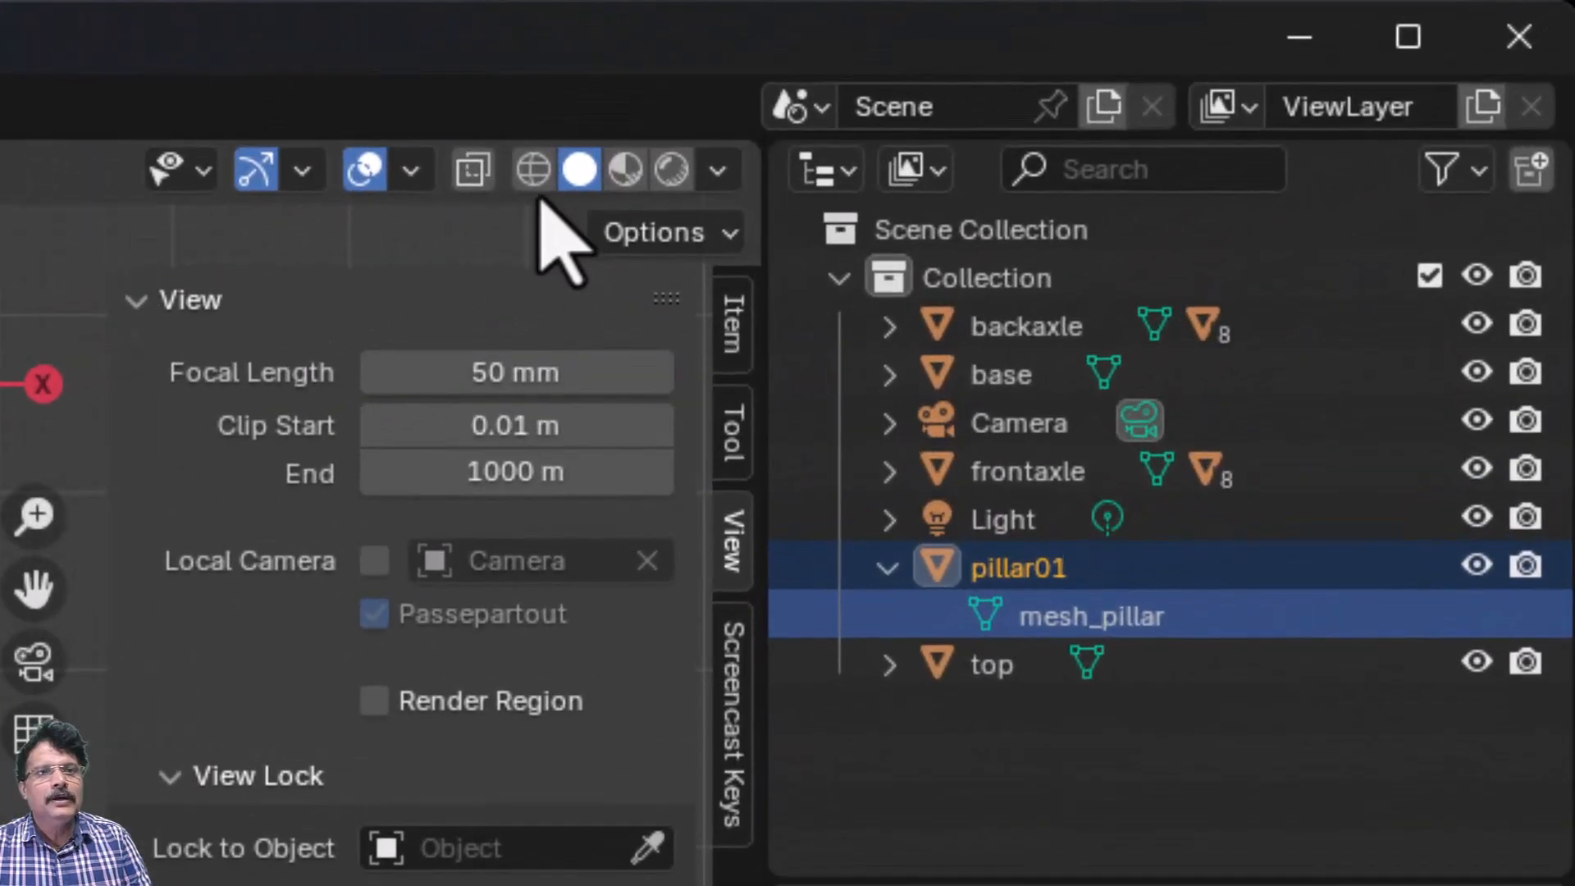
{"action": "left_click", "coordinate": [533, 169]}
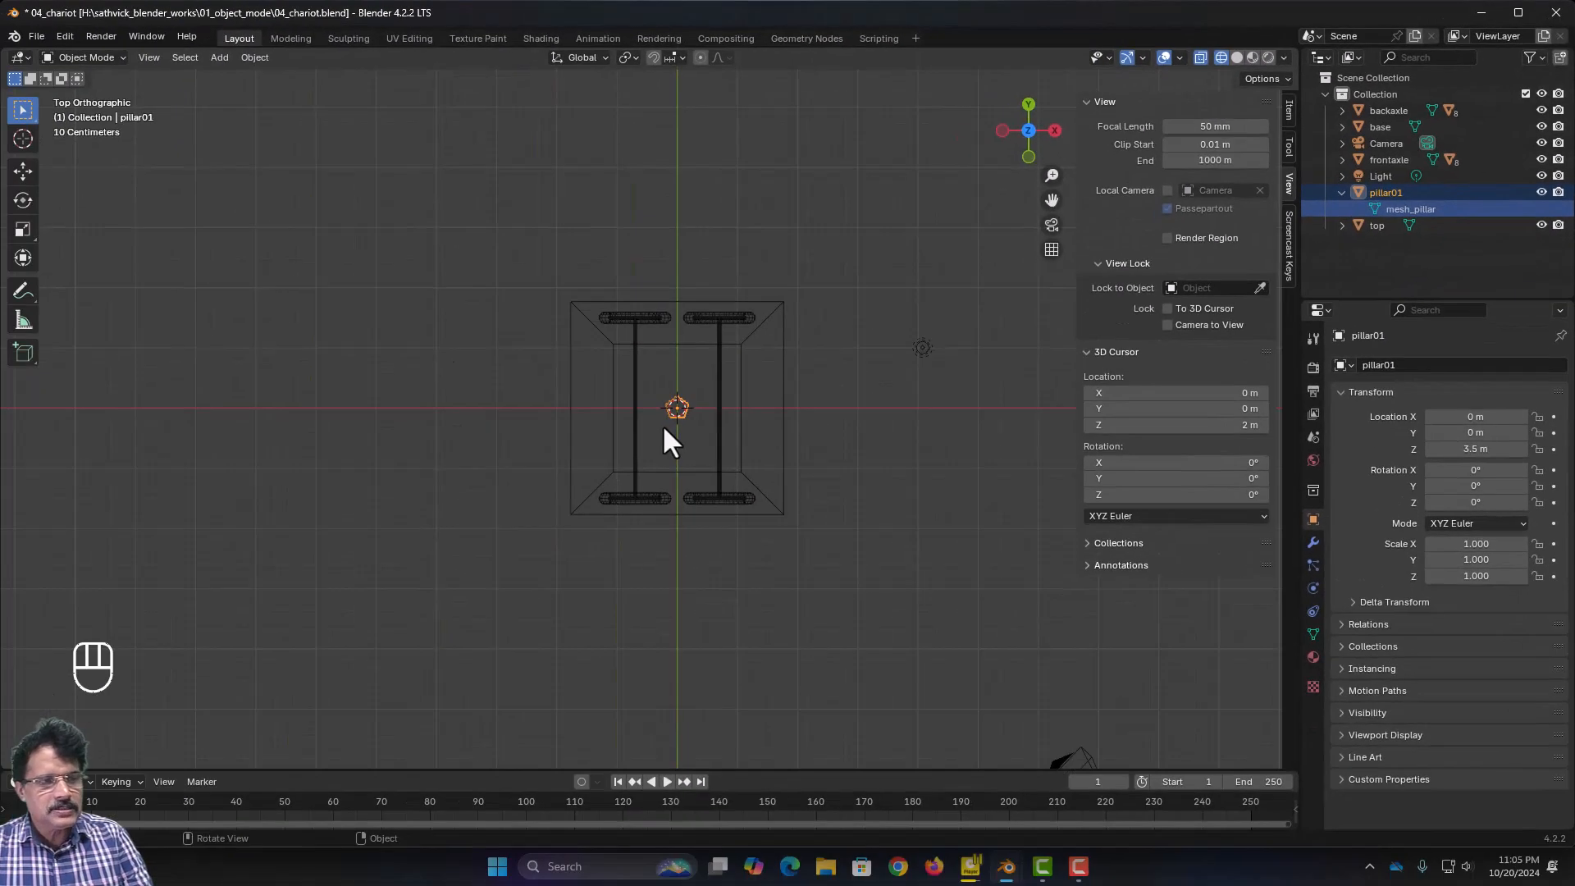
{"action": "key", "text": "g"}
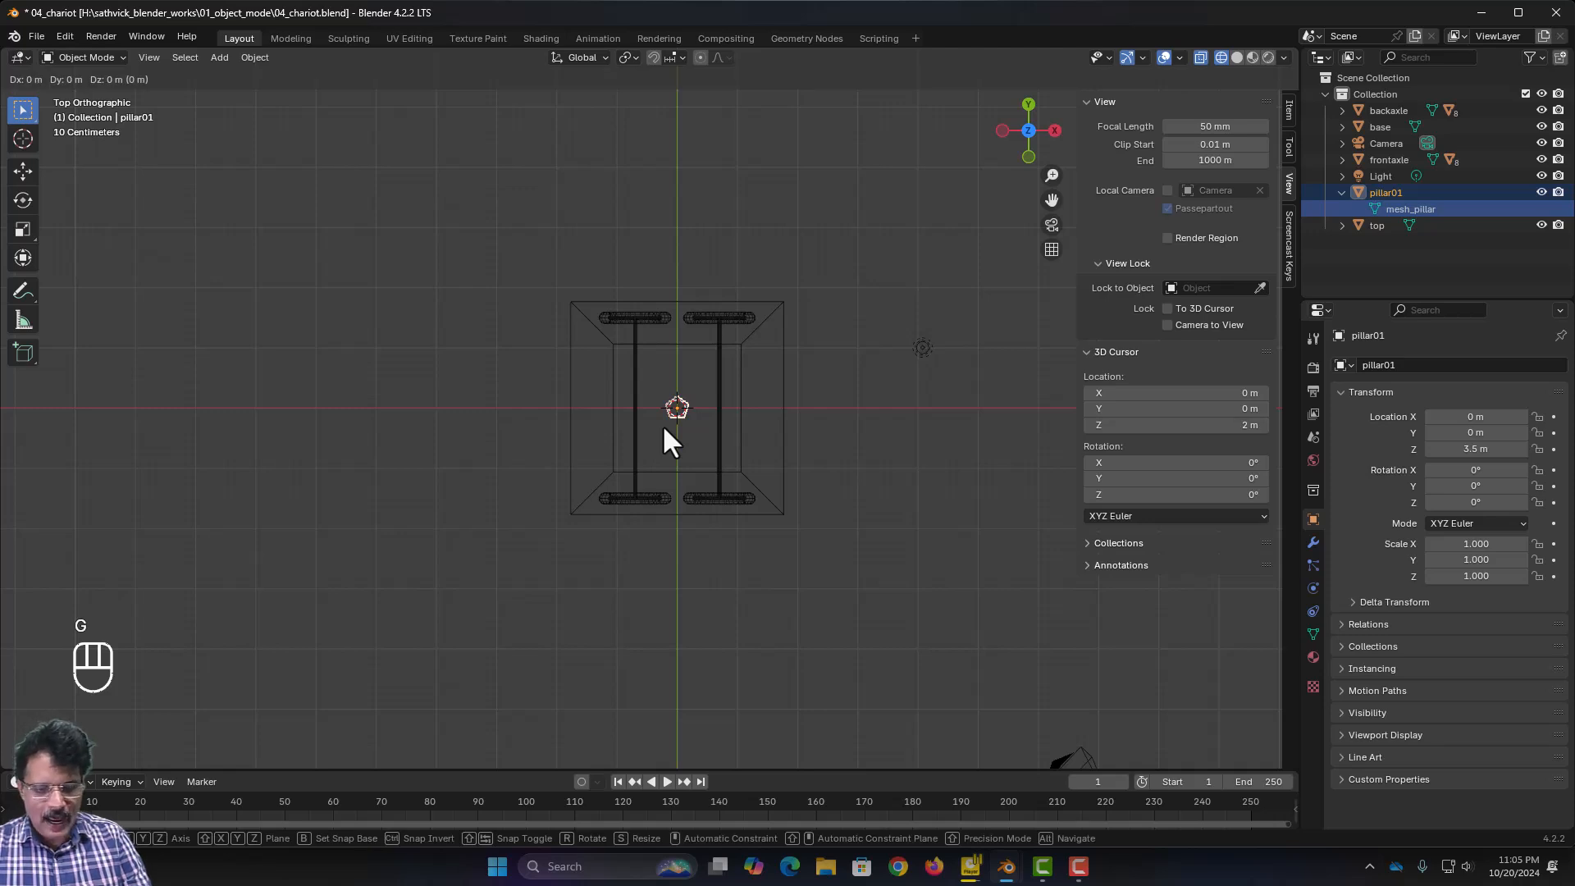
{"action": "left_click", "coordinate": [754, 336]}
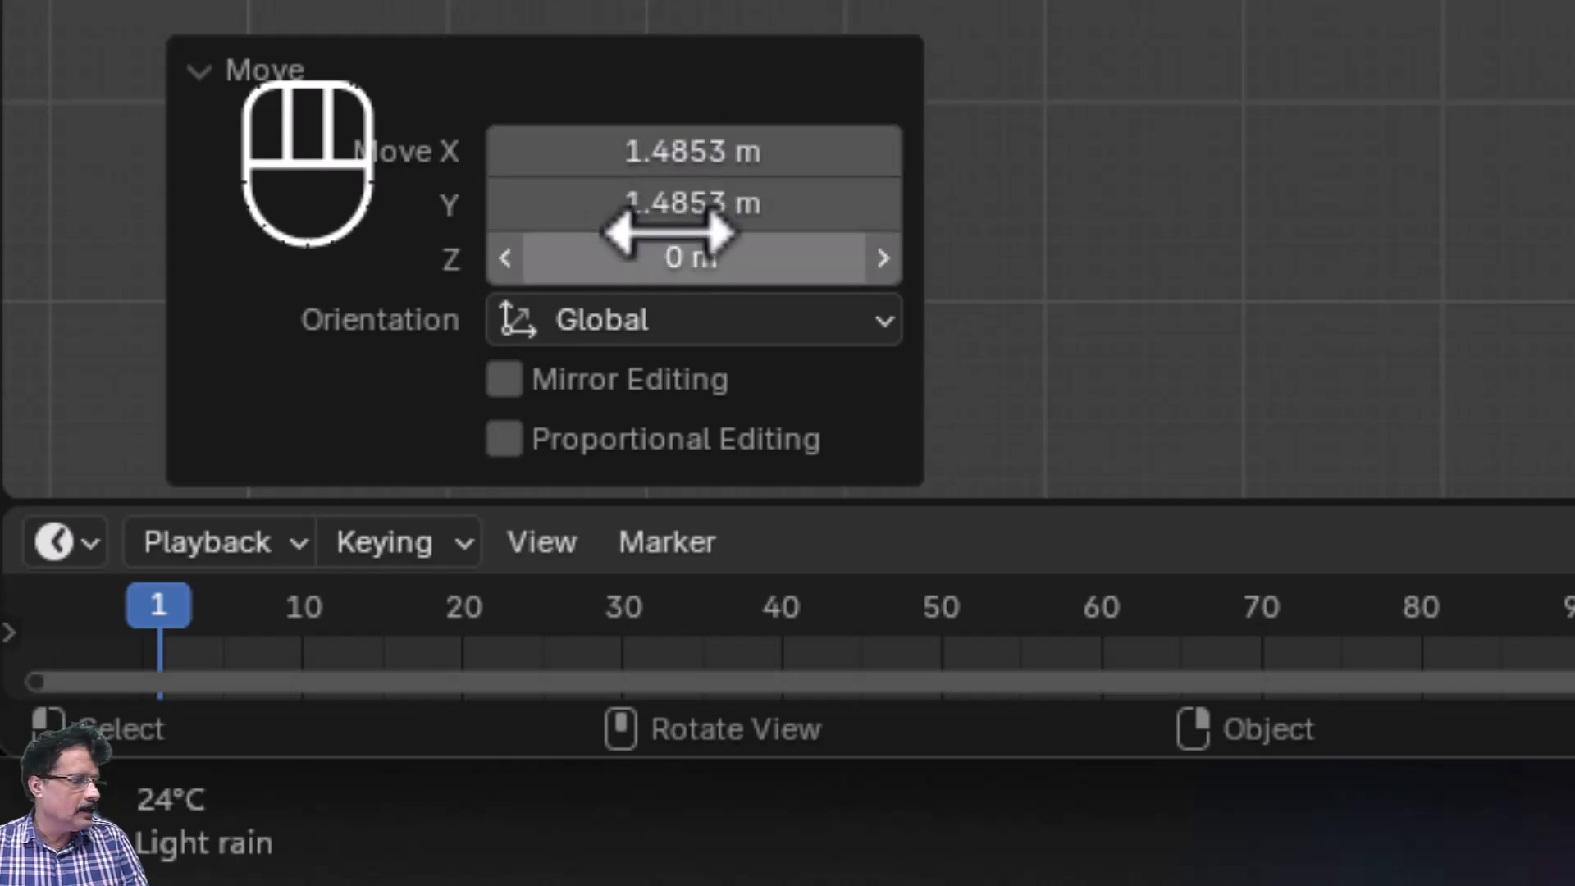
{"action": "left_click", "coordinate": [713, 141]}
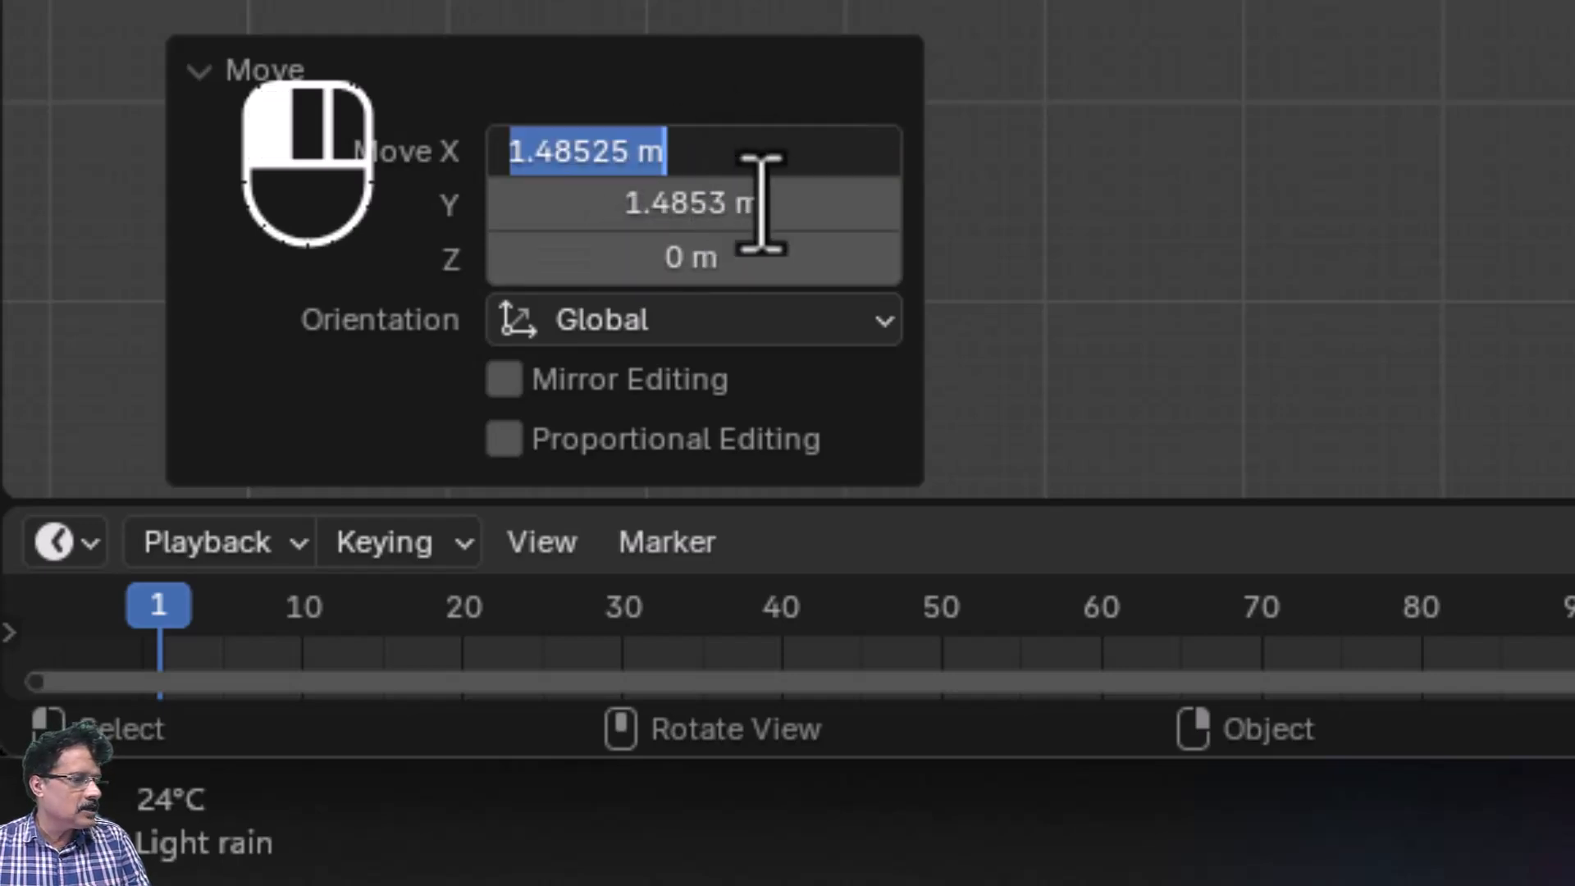
{"action": "type", "text": "5"}
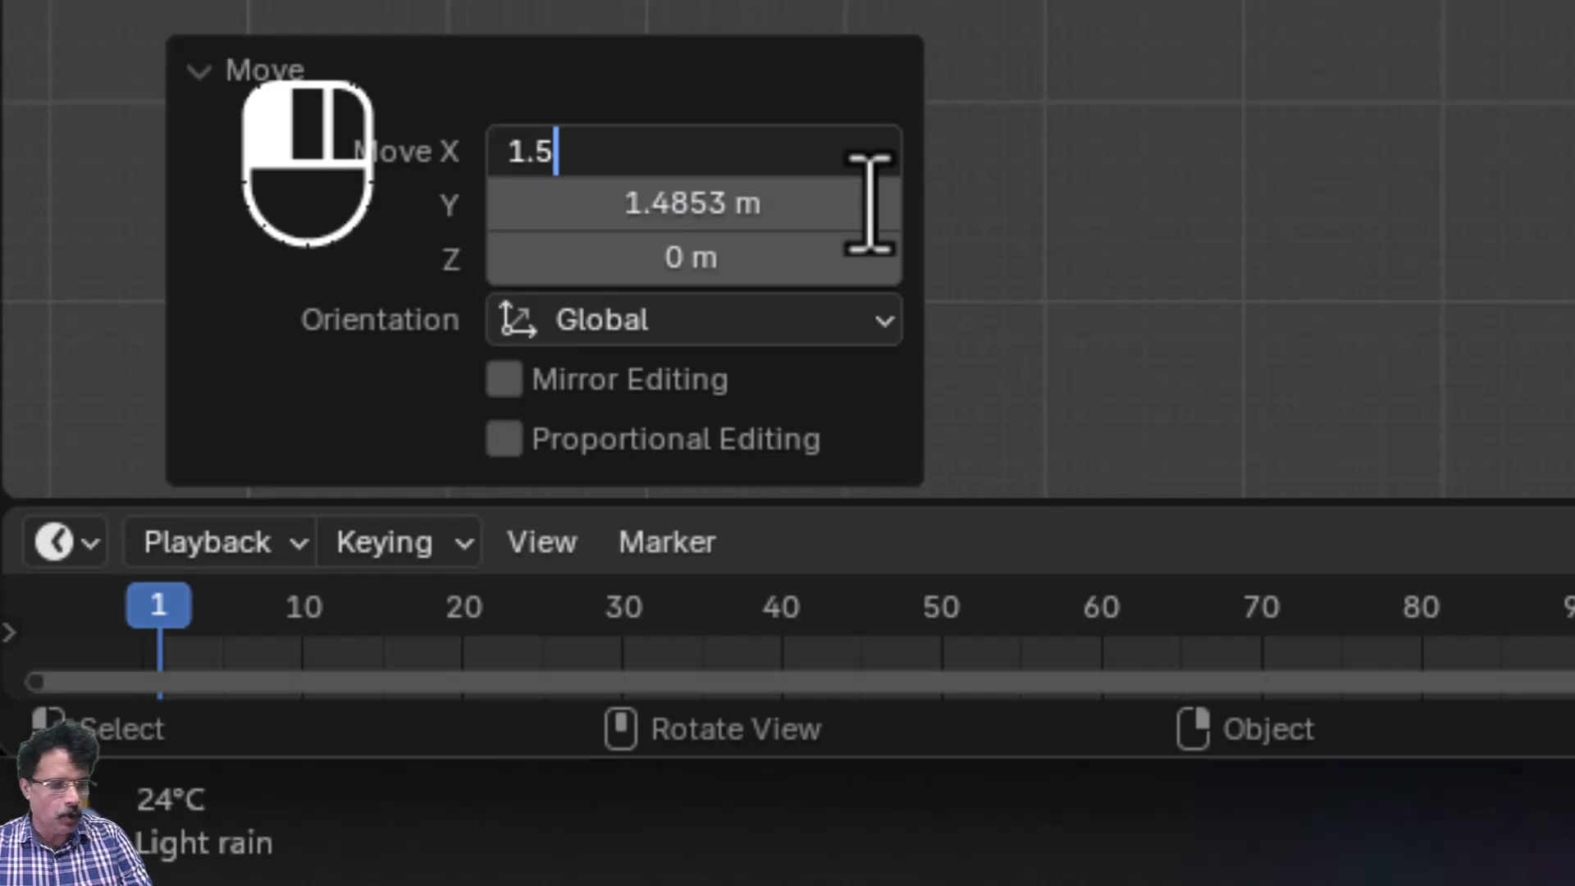
{"action": "left_click", "coordinate": [706, 215]}
{"action": "type", "text": "1.5"}
{"action": "key", "text": "Return"}
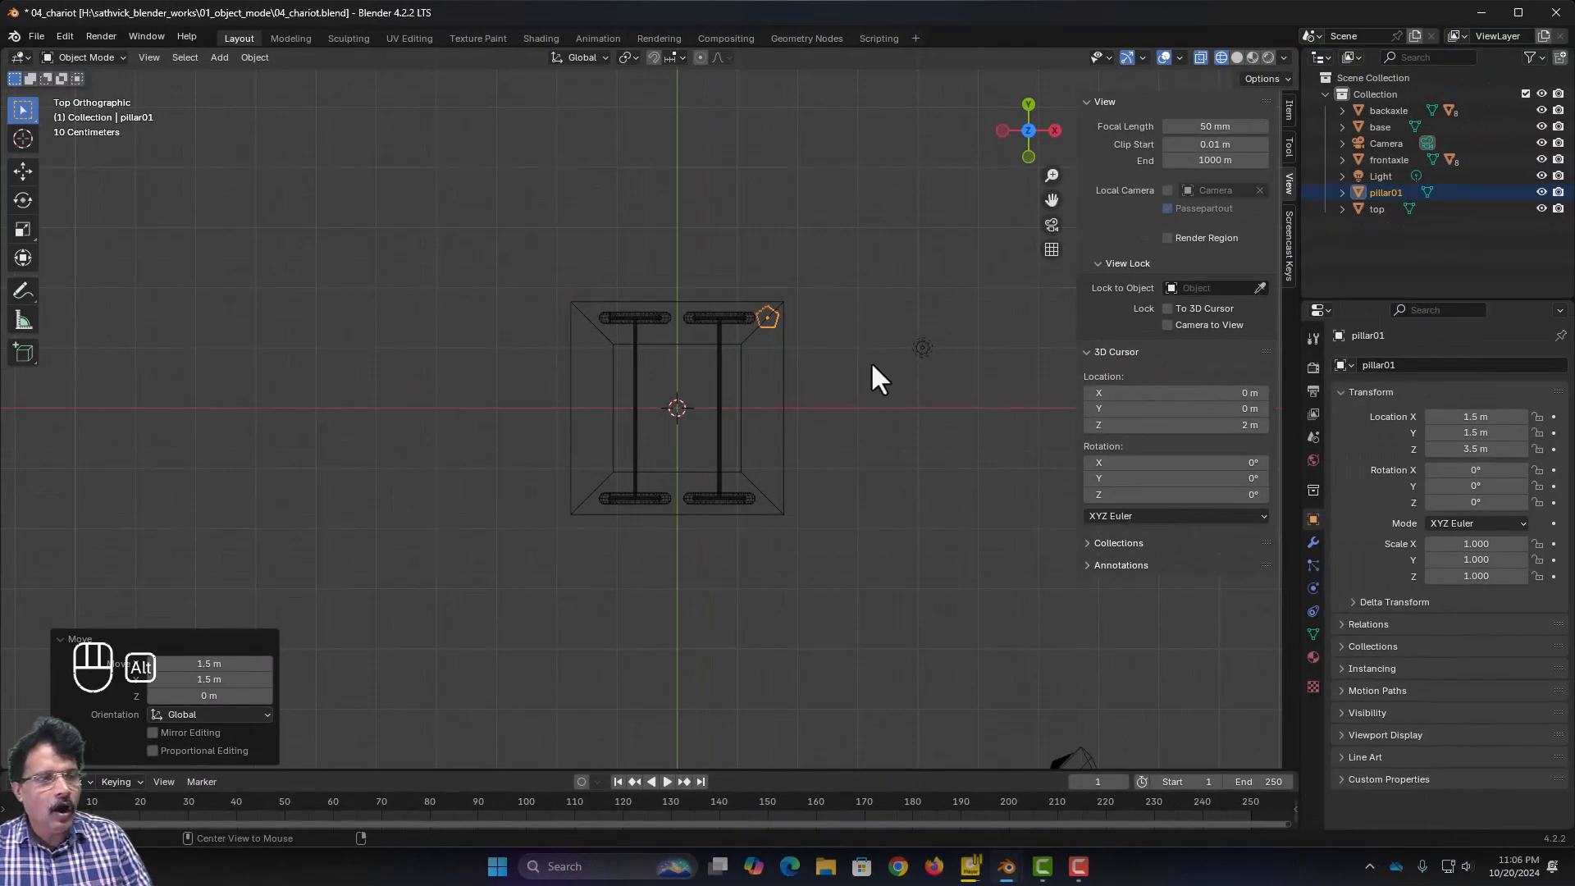
- Create a linked duplicate of pillar01 moved -3 m along Y and rename it as pillar02
{"action": "key", "text": "alt+d"}
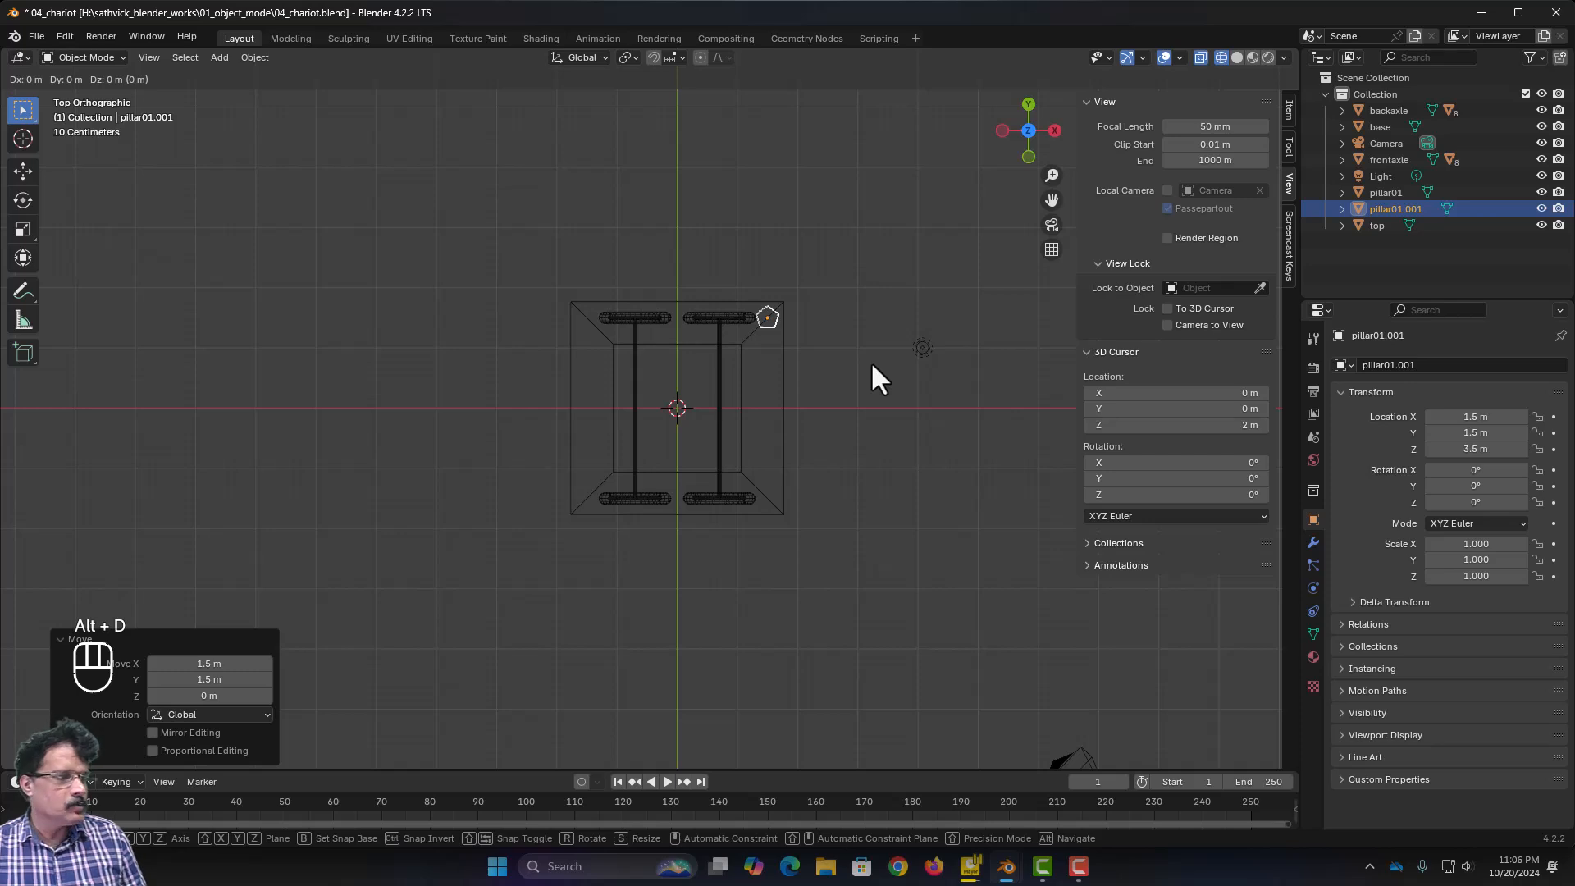
{"action": "key", "text": "y"}
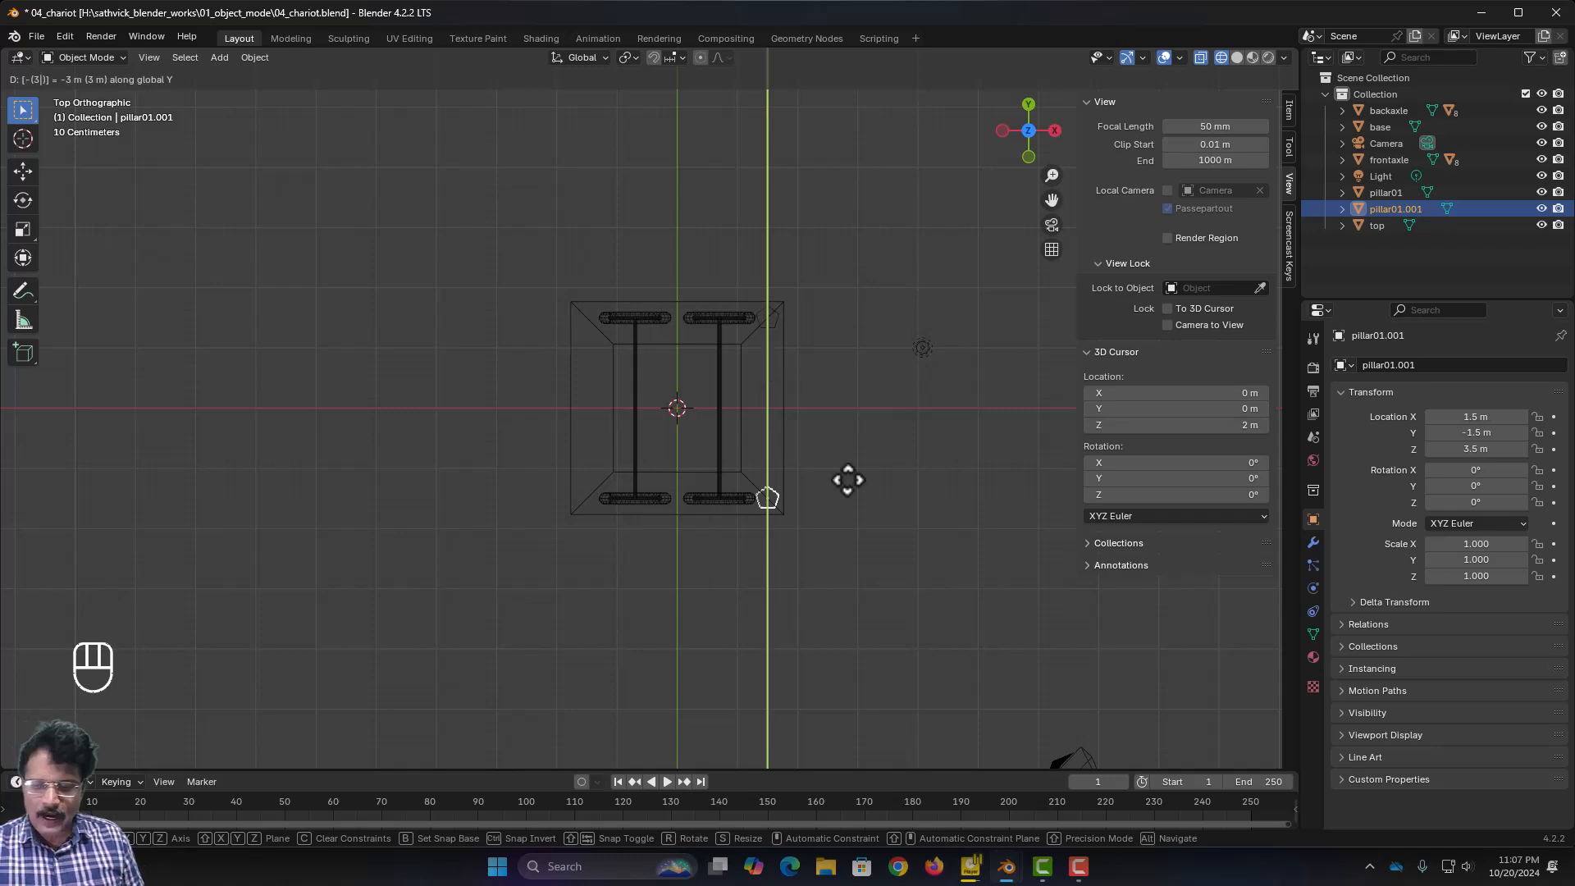
{"action": "key", "text": "Return"}
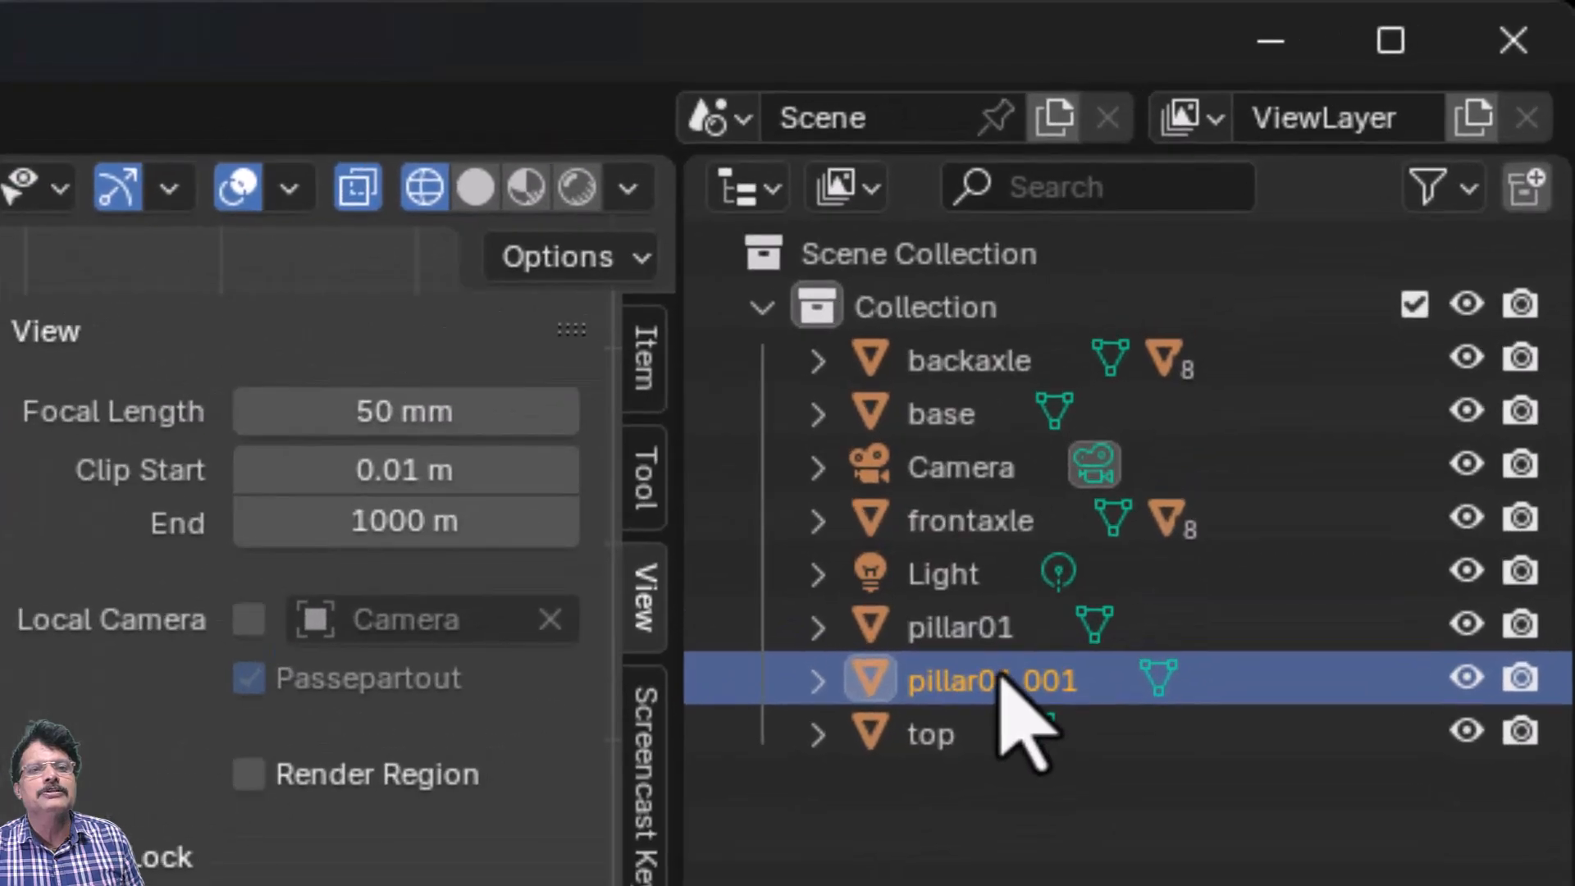
{"action": "double_click", "coordinate": [1400, 207]}
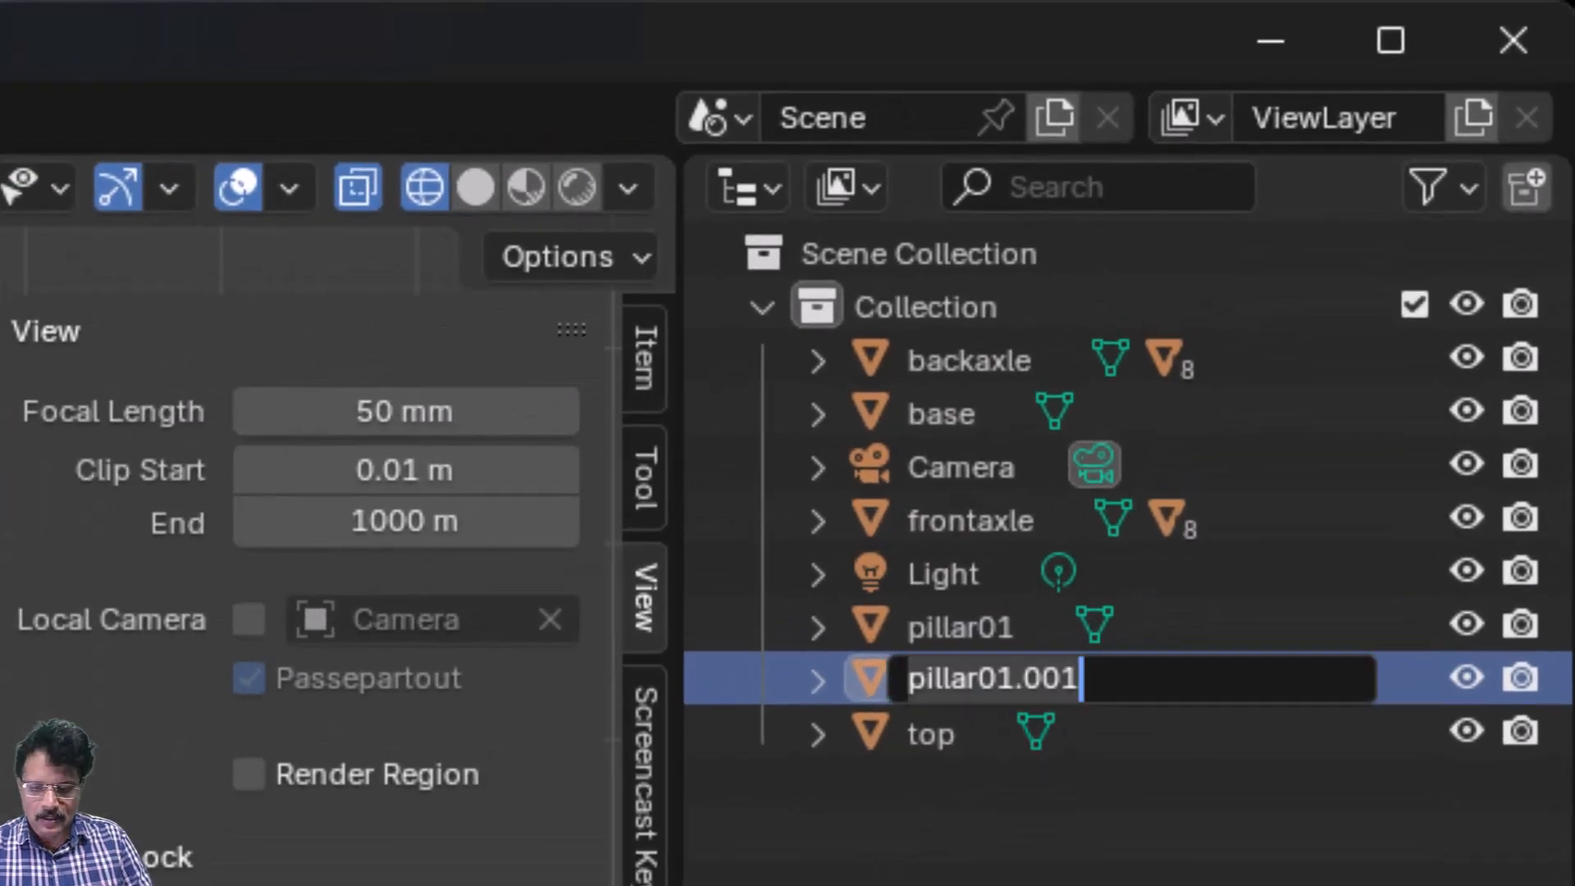
{"action": "type", "text": "pillar02"}
{"action": "key", "text": "Return"}
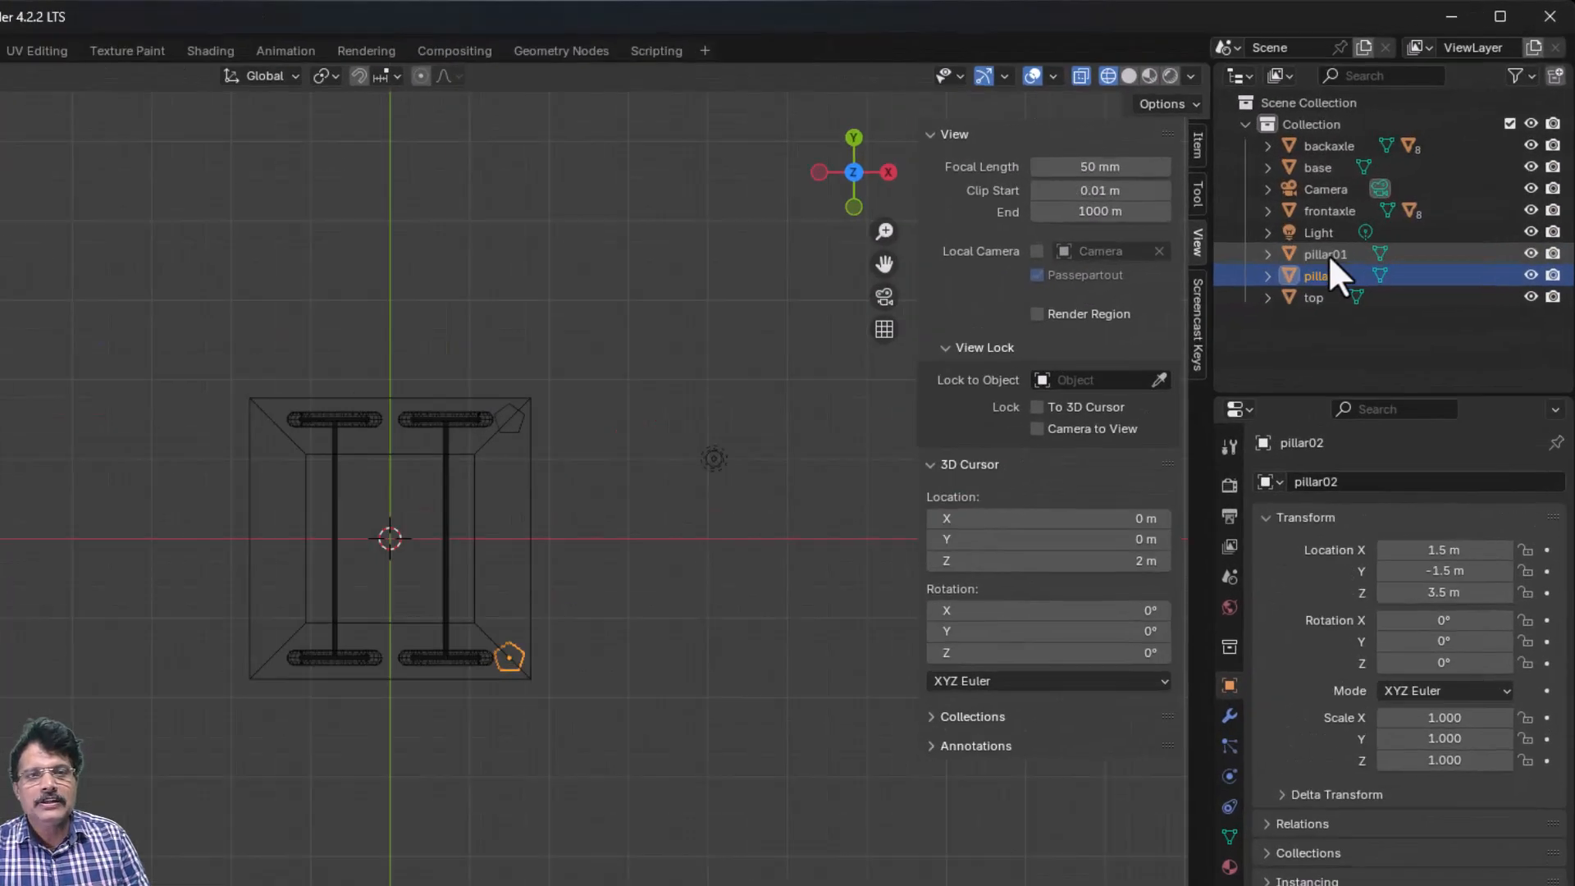
- Select pillar01 together with pillar02 and create linked duplicates of both moved -3 m along X
{"action": "left_click", "coordinate": [1325, 254]}
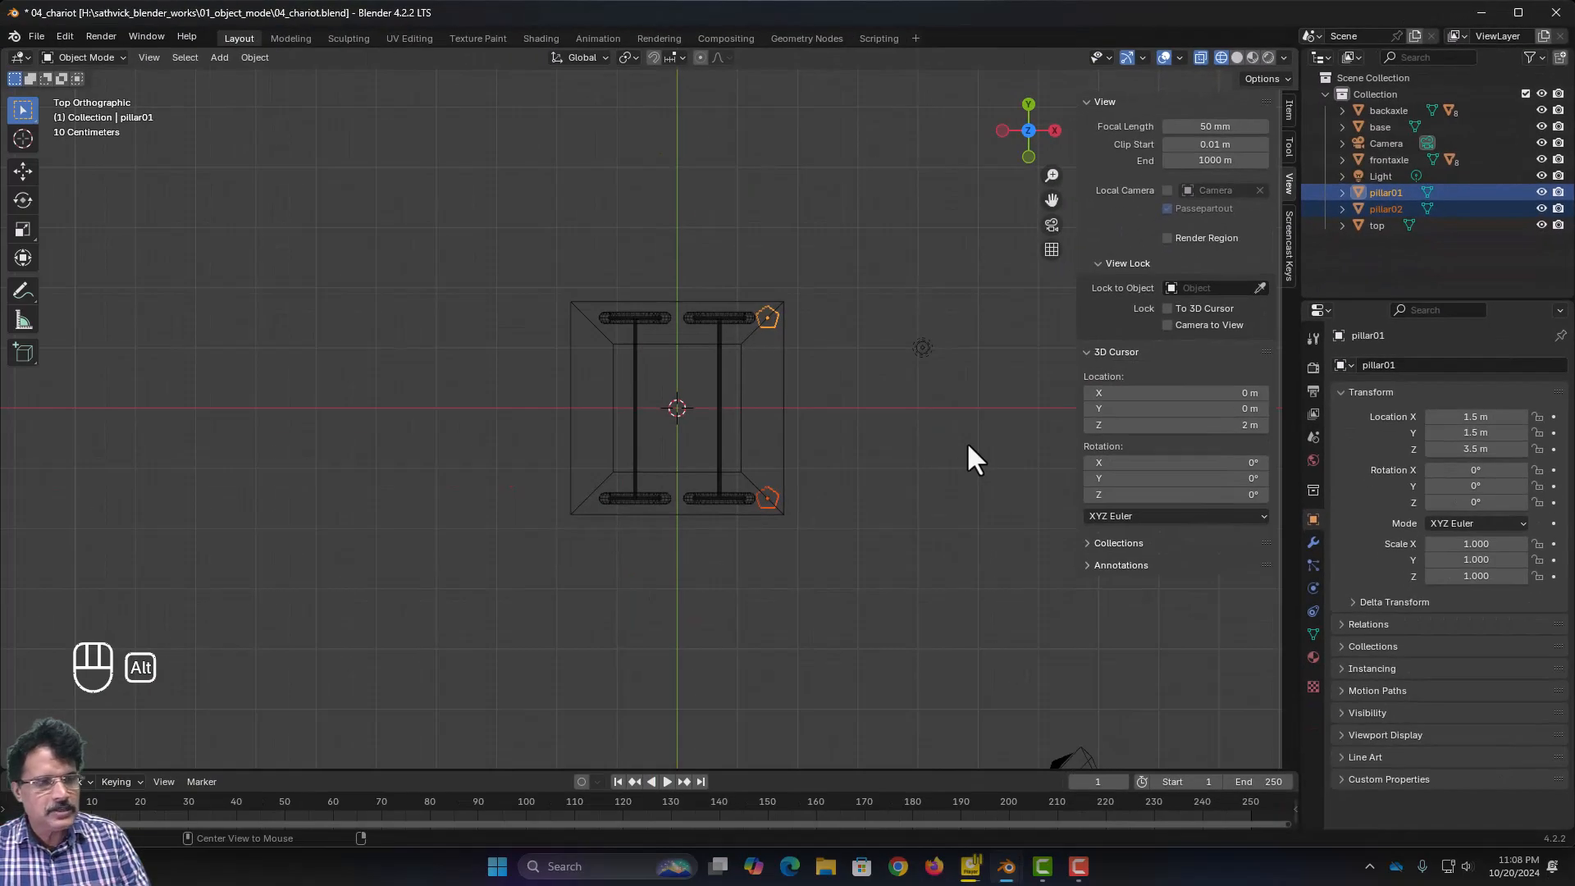
{"action": "key", "text": "alt+d"}
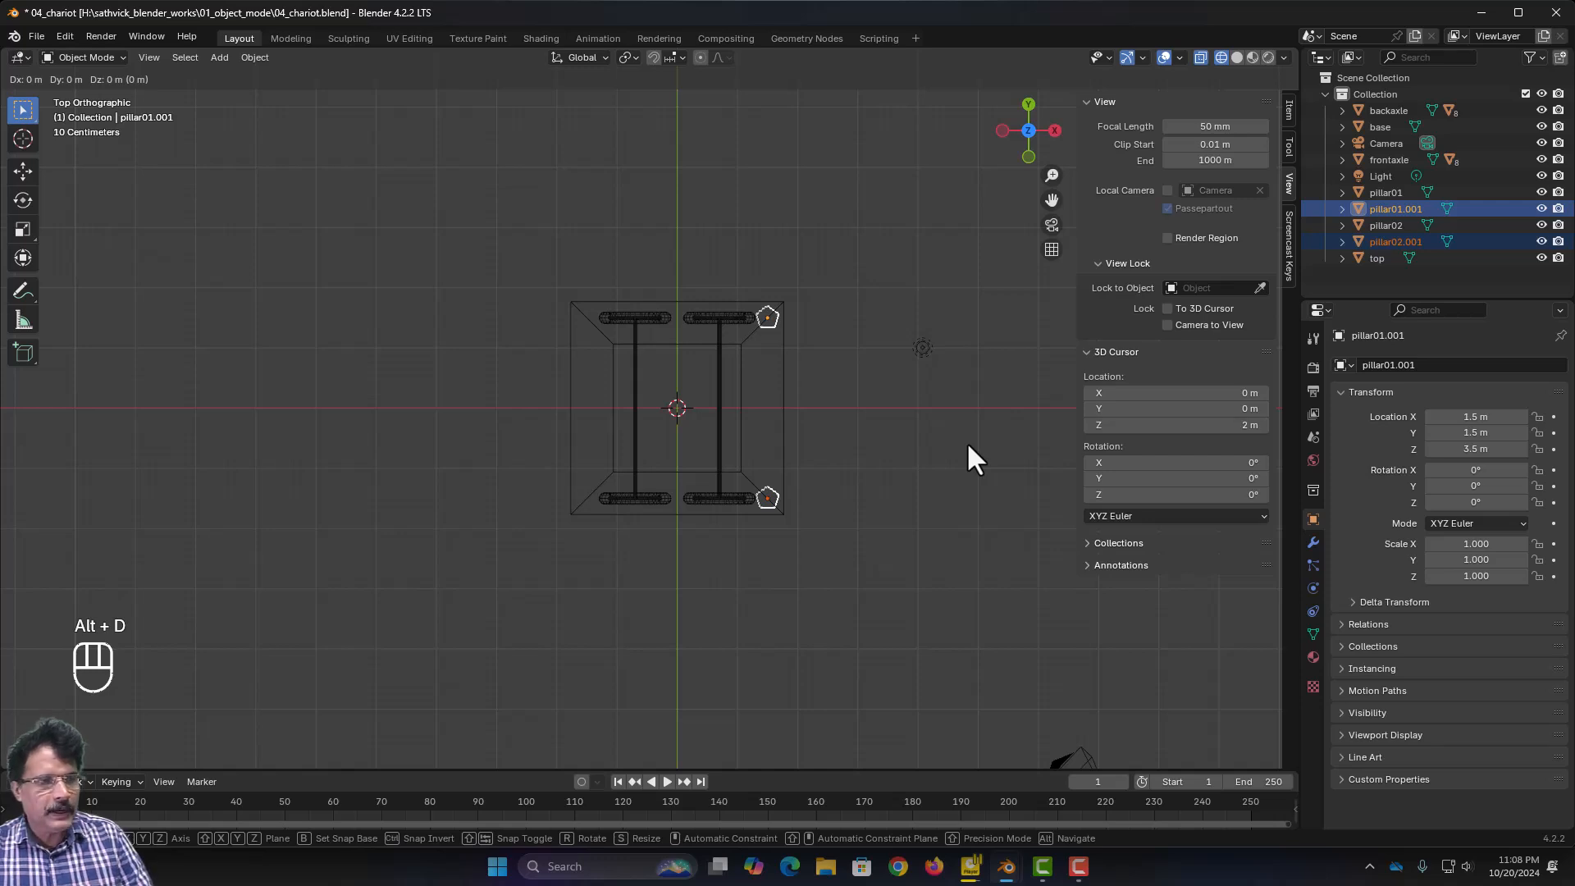
{"action": "key", "text": "x"}
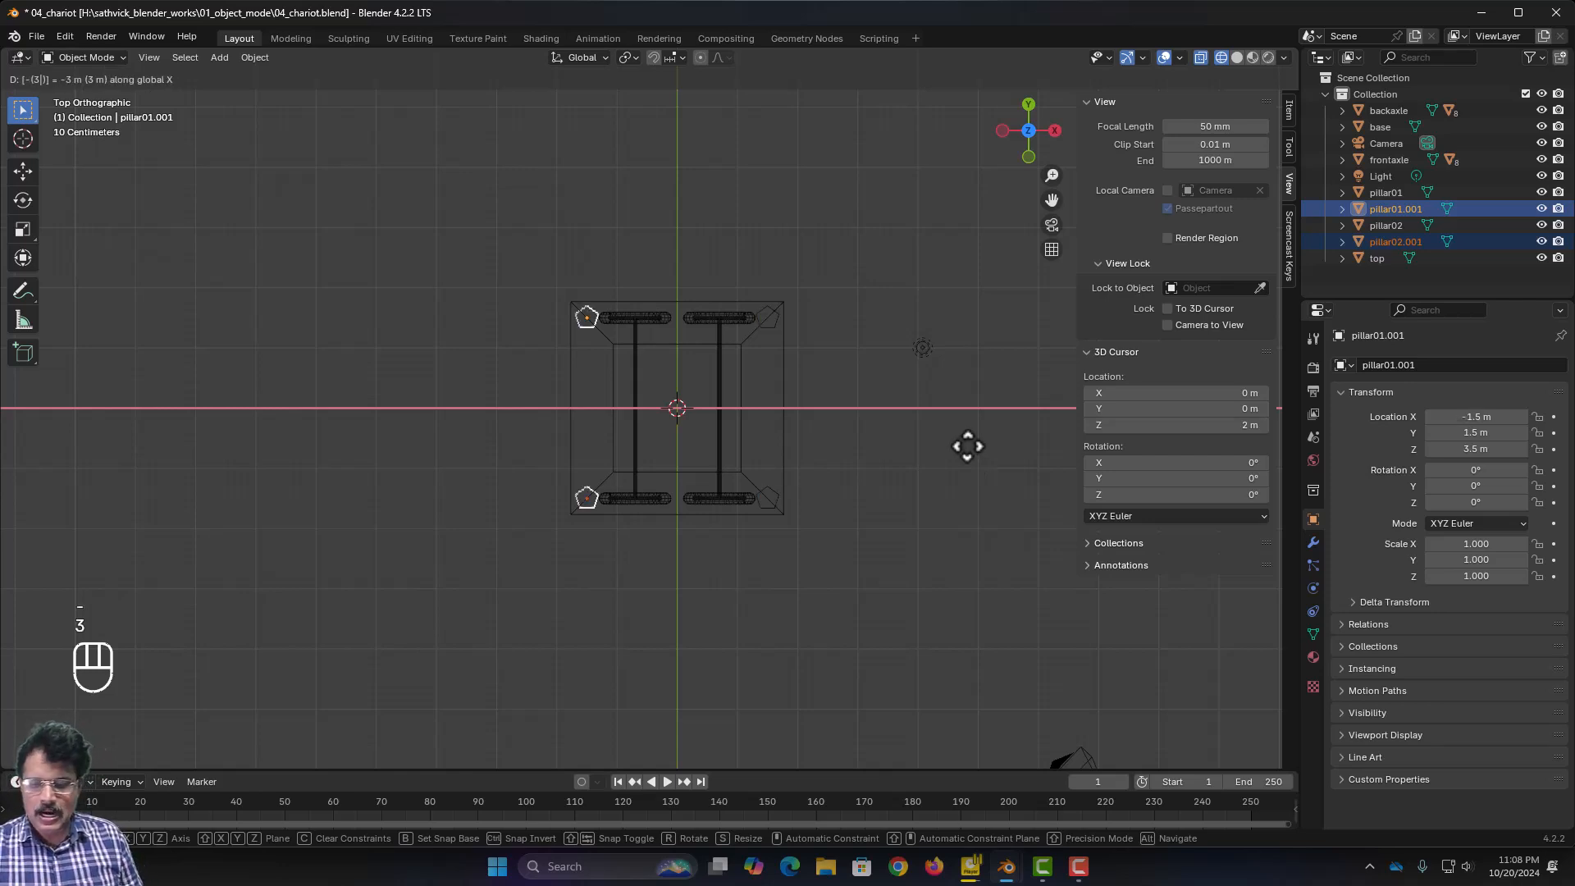
{"action": "key", "text": "Return"}
{"action": "middle_click_drag", "start_coordinate": [906, 555], "coordinate": [959, 406]}
{"action": "scroll", "coordinate": [960, 404], "scroll_direction": "down", "scroll_amount": 1}
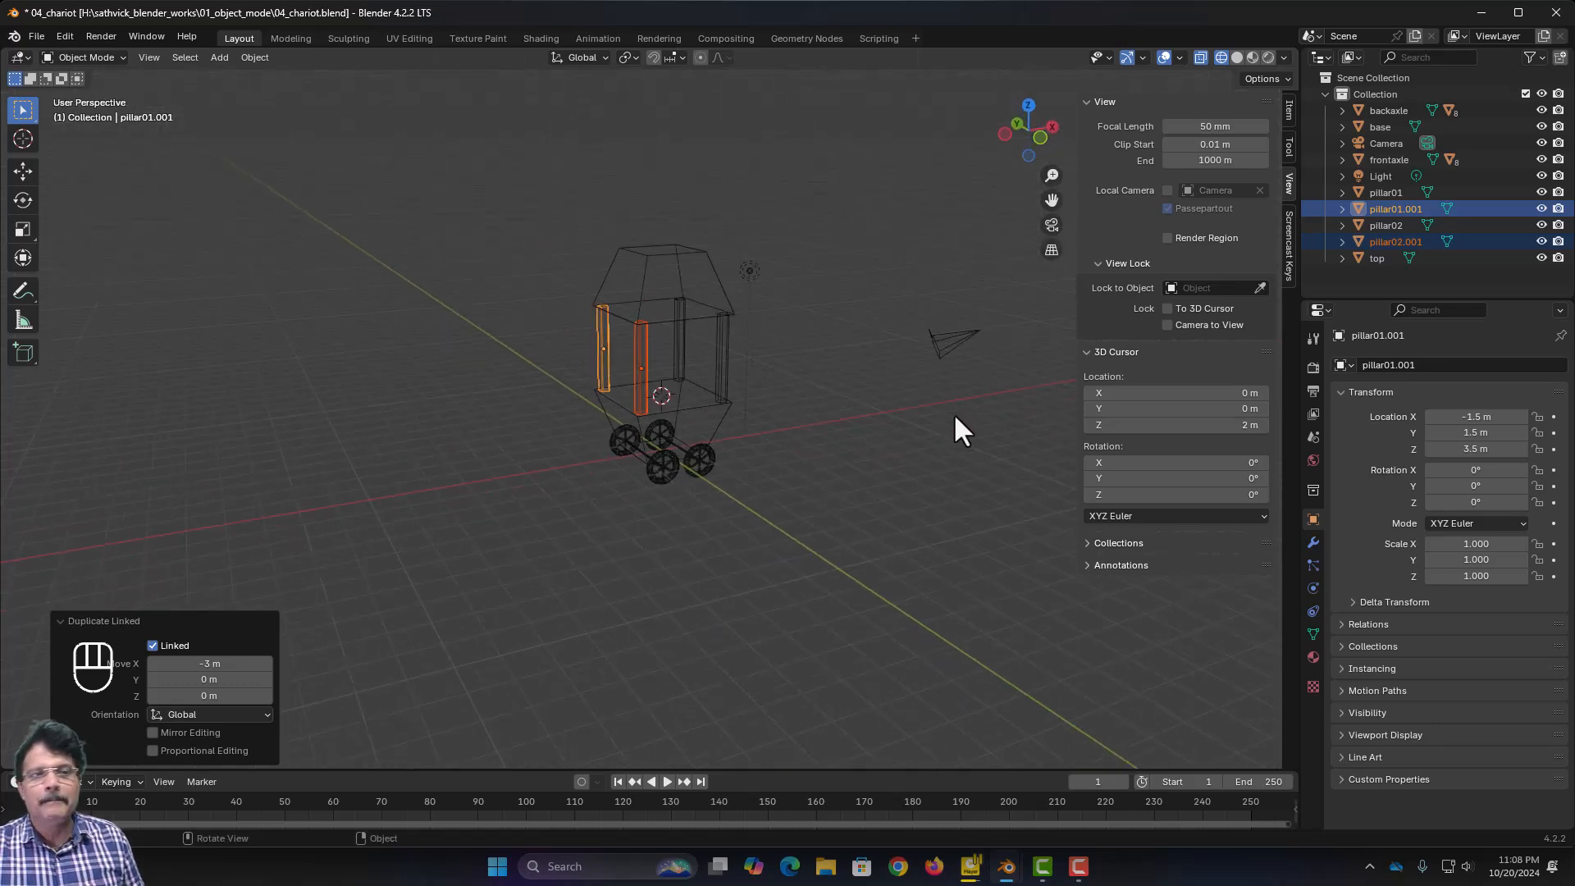
- Switch the viewport back to solid shading, deselect the pillars and inspect the whole chariot
{"action": "left_click", "coordinate": [1237, 54]}
{"action": "mouse_move", "coordinate": [903, 623]}
{"action": "middle_mouse_down"}
{"action": "mouse_move", "coordinate": [829, 543]}
{"action": "mouse_move", "coordinate": [859, 463]}
{"action": "mouse_move", "coordinate": [800, 505]}
{"action": "mouse_move", "coordinate": [734, 498]}
{"action": "mouse_move", "coordinate": [776, 520]}
{"action": "mouse_move", "coordinate": [829, 538]}
{"action": "mouse_move", "coordinate": [721, 421]}
{"action": "mouse_move", "coordinate": [760, 404]}
{"action": "mouse_move", "coordinate": [640, 361]}
{"action": "mouse_move", "coordinate": [678, 450]}
{"action": "mouse_move", "coordinate": [808, 386]}
{"action": "mouse_move", "coordinate": [665, 415]}
{"action": "mouse_move", "coordinate": [704, 512]}
{"action": "middle_mouse_up"}
{"action": "left_click", "coordinate": [863, 481]}
{"action": "scroll", "coordinate": [859, 484], "scroll_direction": "down", "scroll_amount": 3}
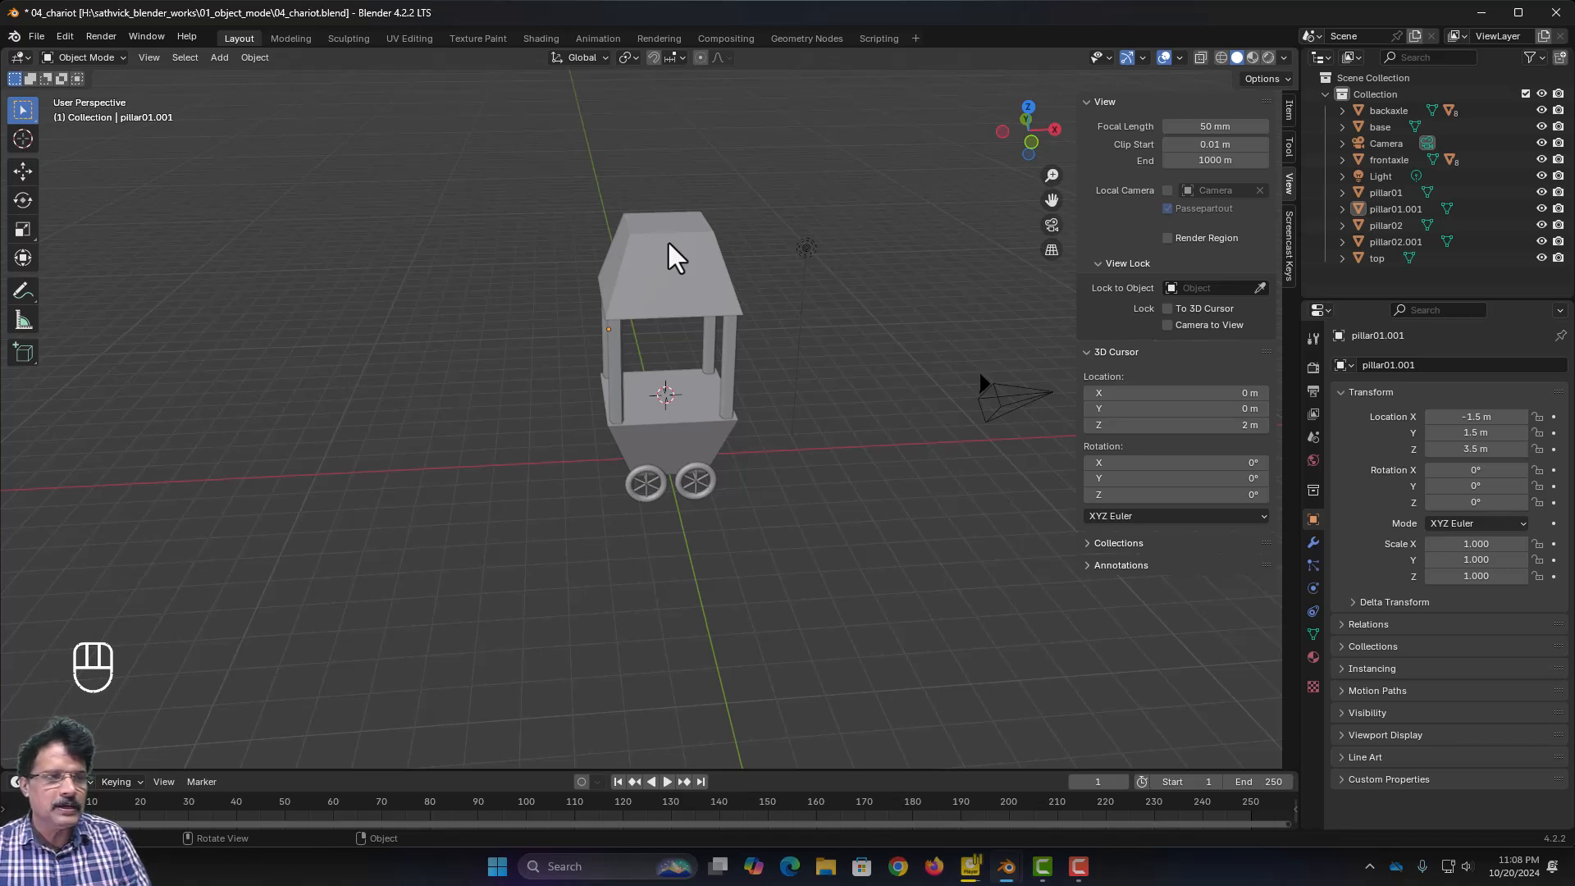
- In front view, select the chariot's top and snap the 3D cursor to its origin
{"action": "key", "text": "KP_1"}
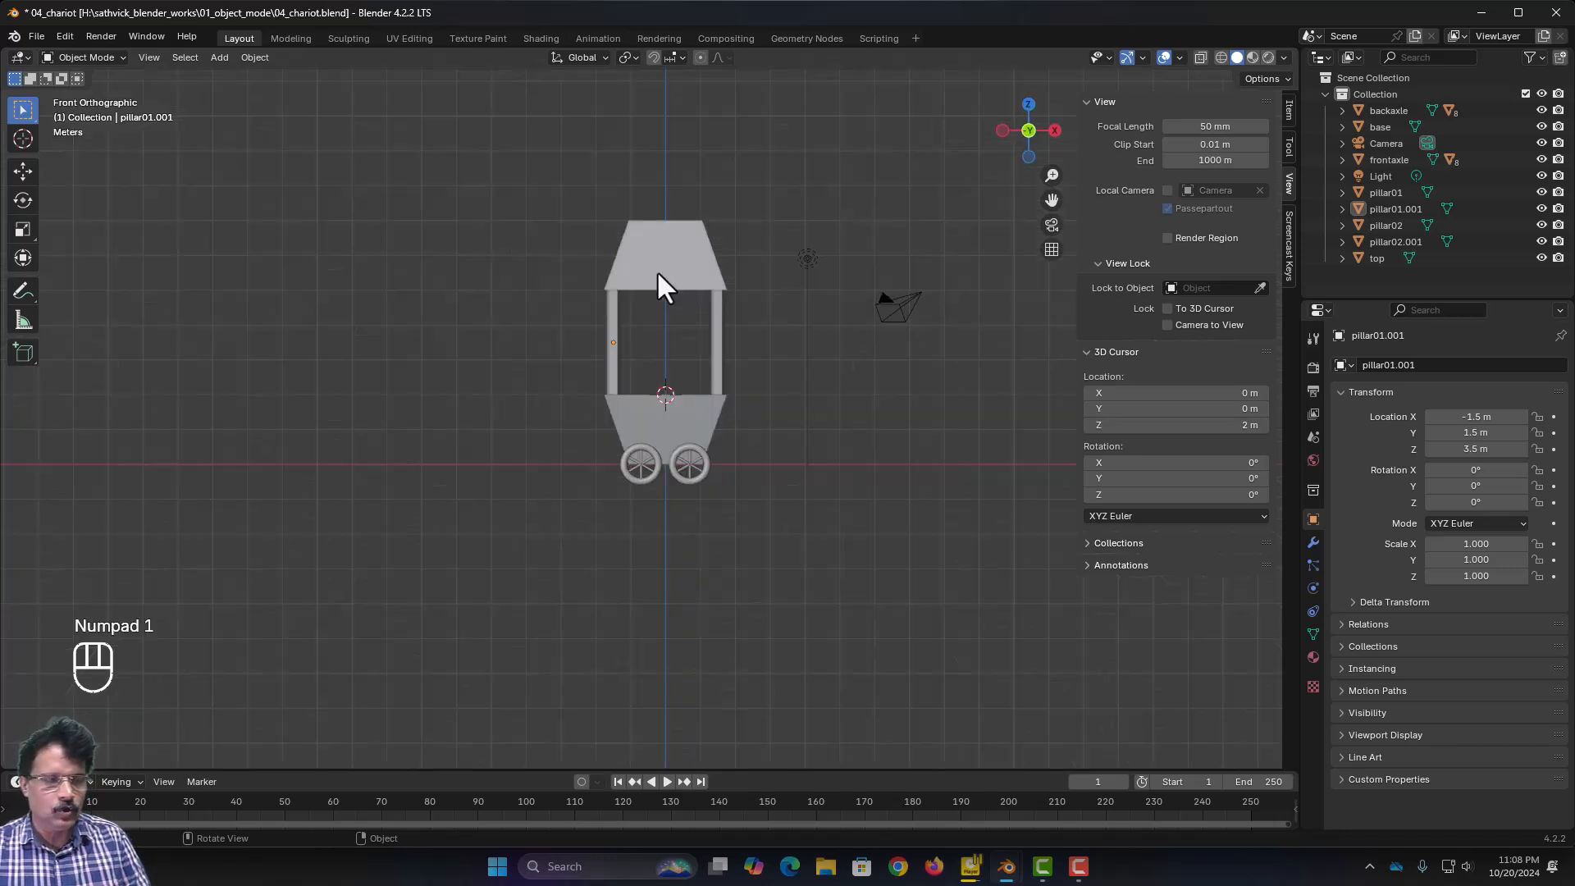
{"action": "left_click", "coordinate": [657, 275]}
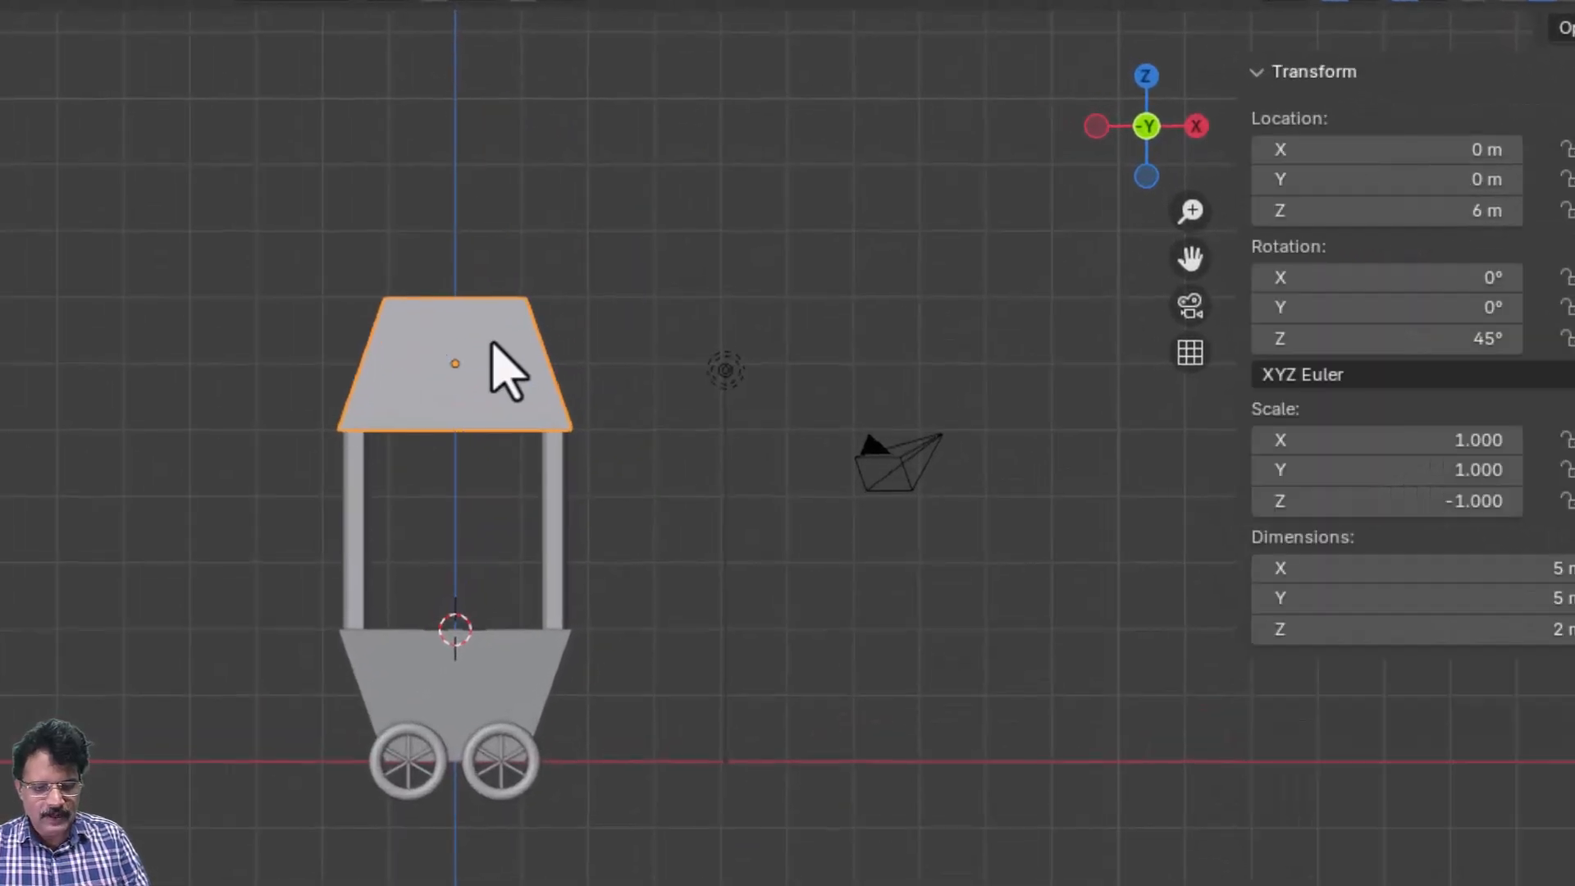
{"action": "key", "text": "shift+s"}
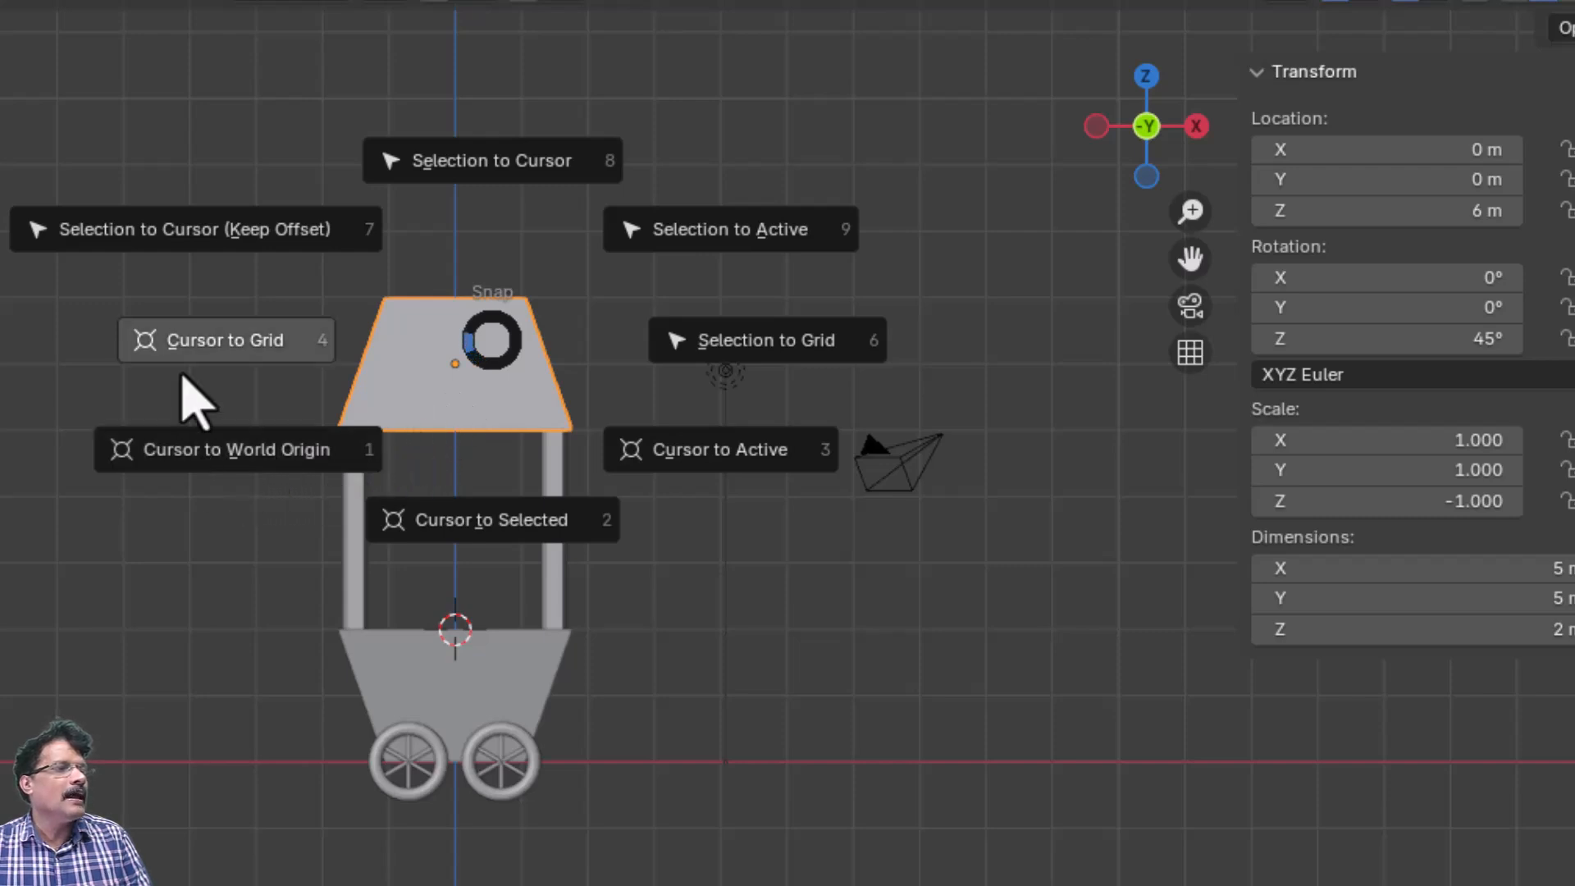
{"action": "left_click", "coordinate": [467, 531]}
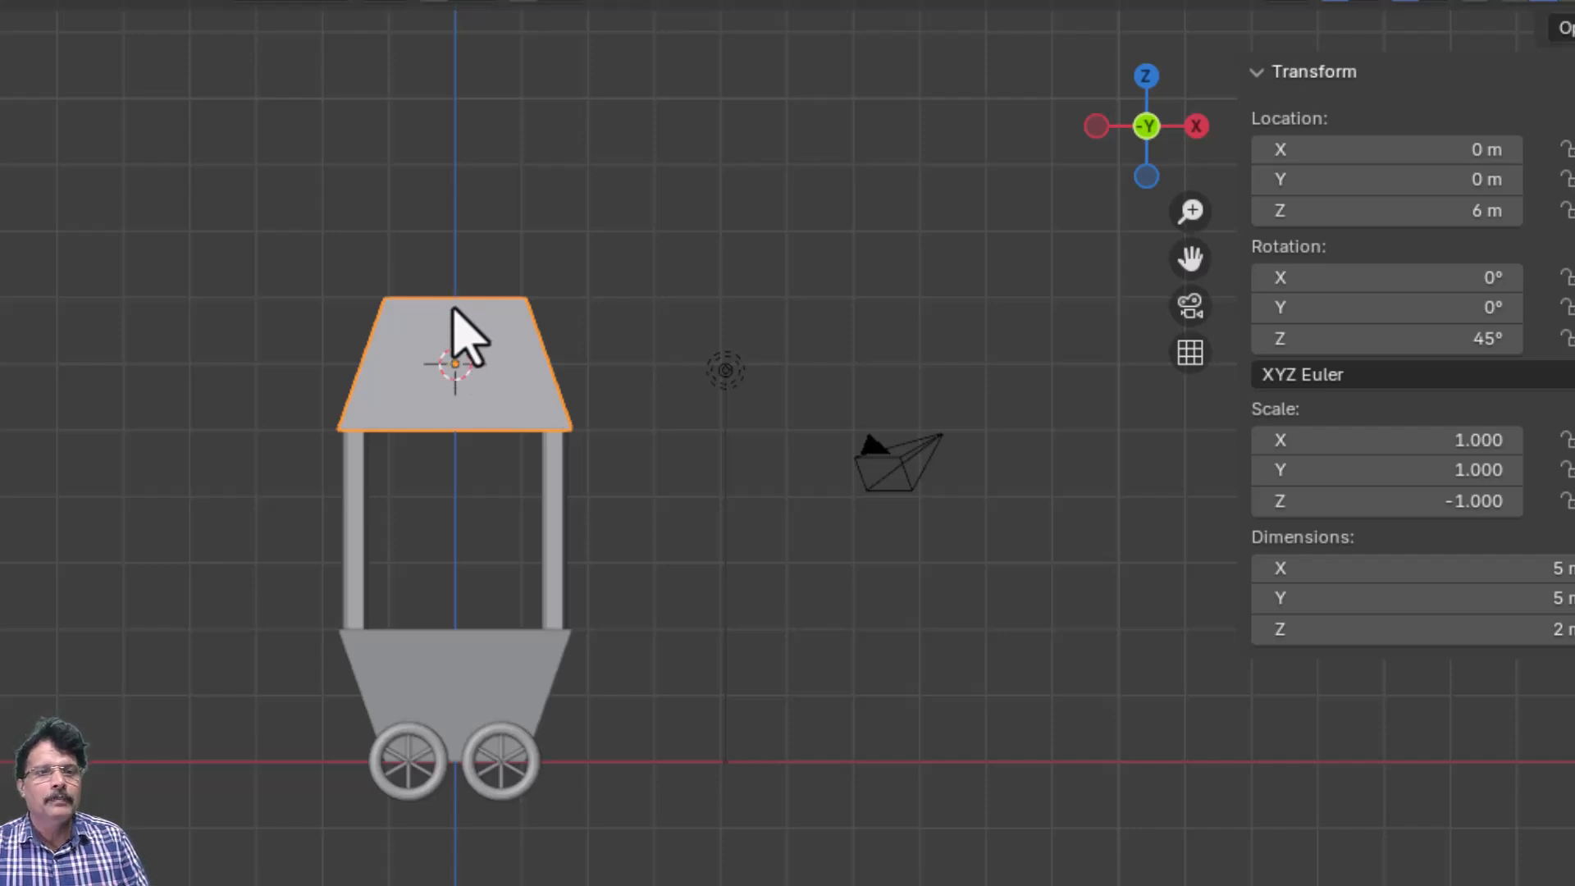
- Raise the 3D cursor to the upper face of the top by setting its Z location to 7 m
{"action": "left_click", "coordinate": [1399, 234]}
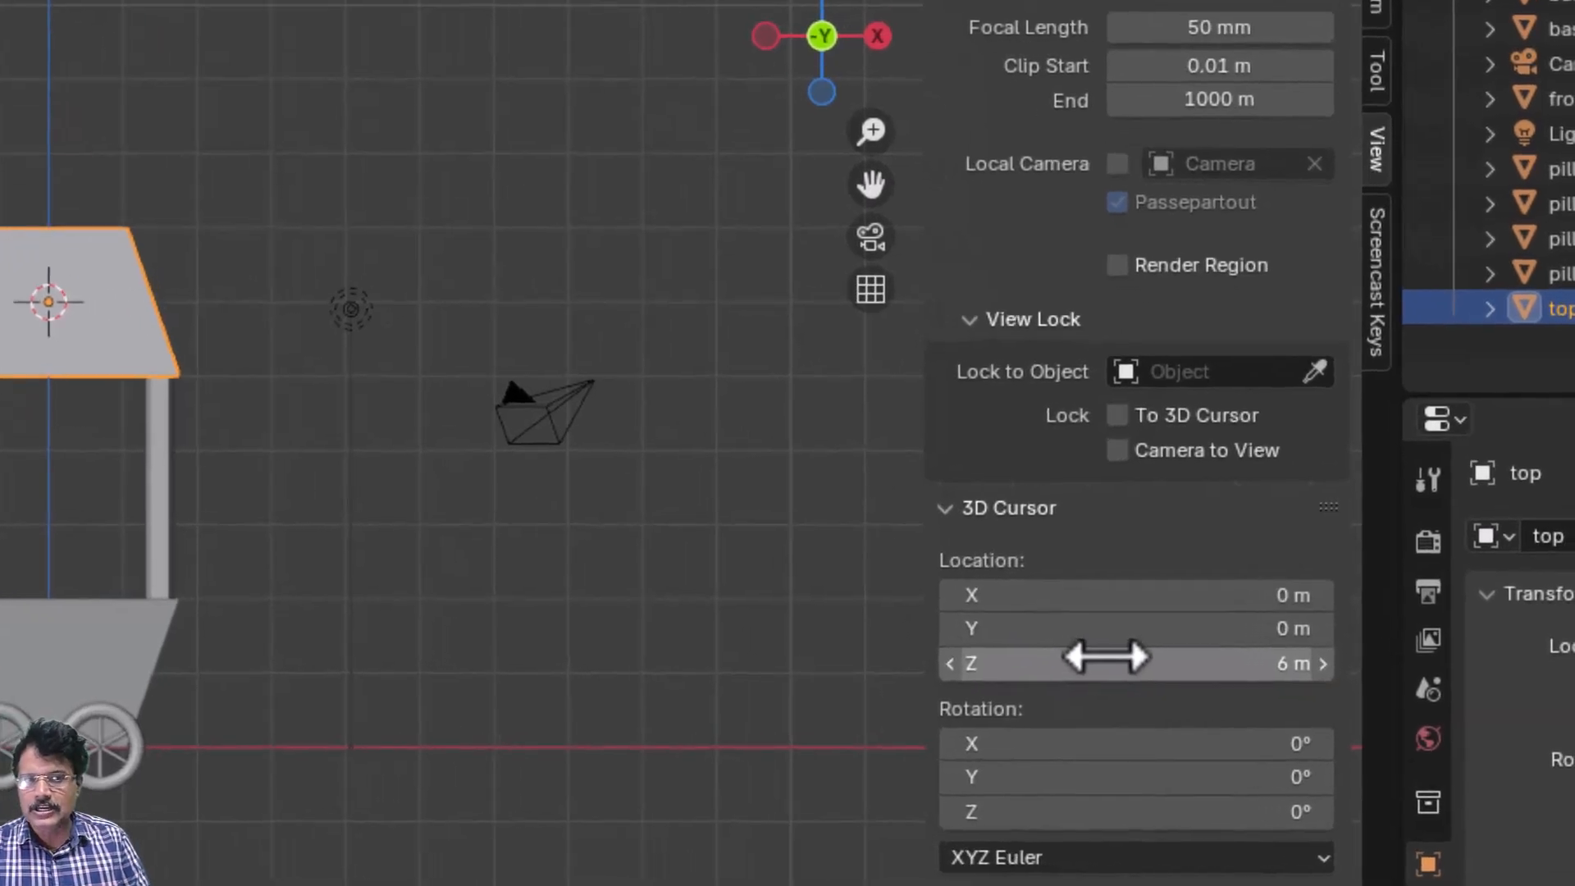
{"action": "left_click", "coordinate": [1107, 656]}
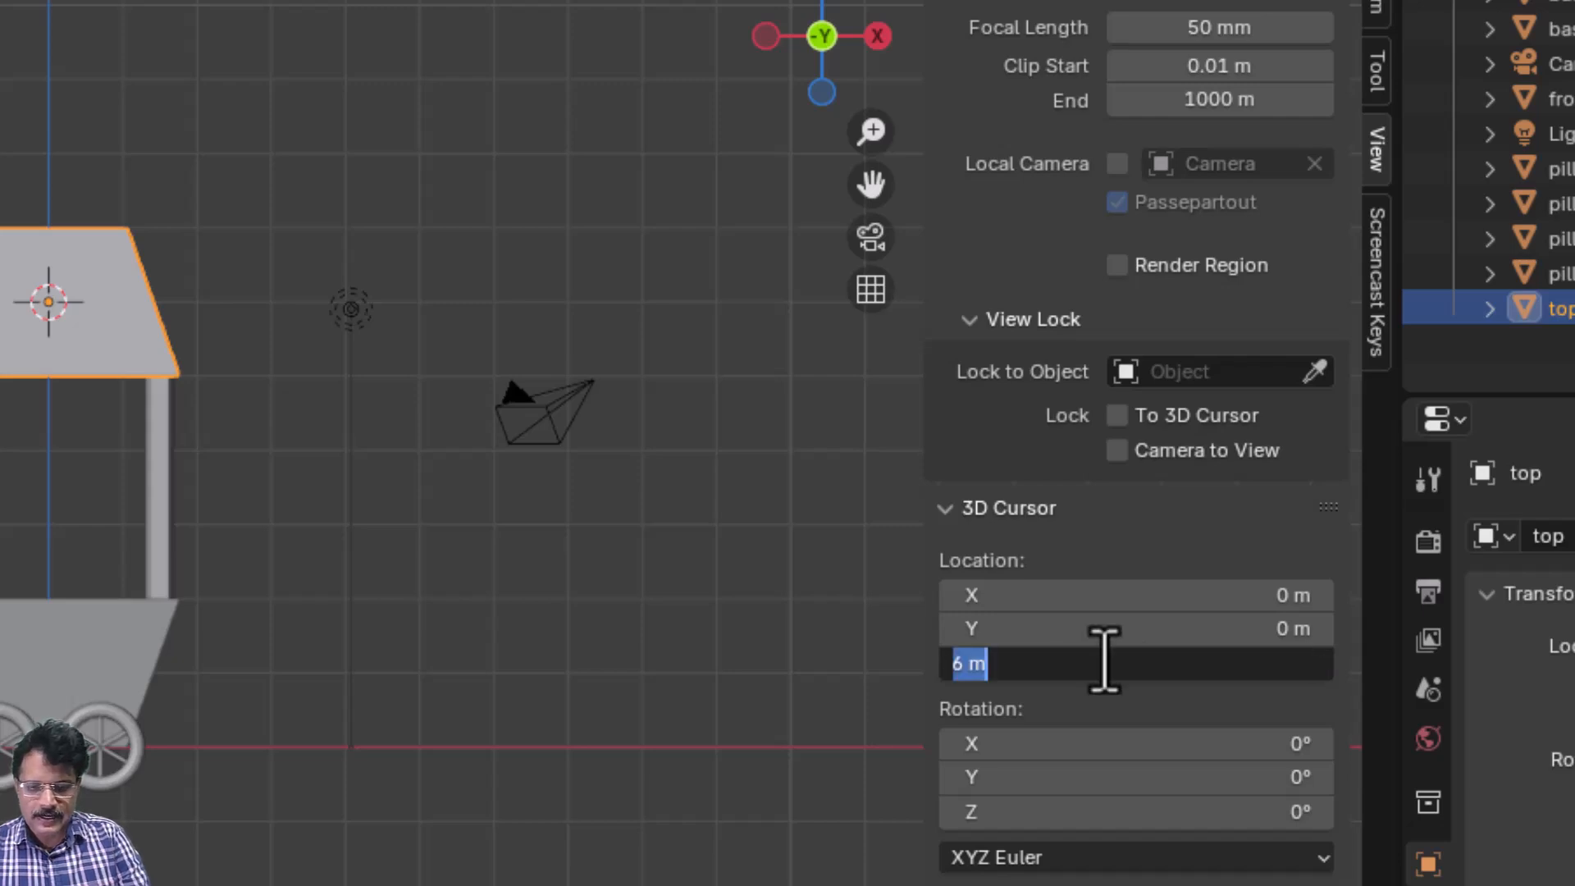
{"action": "type", "text": "7"}
{"action": "key", "text": "Return"}
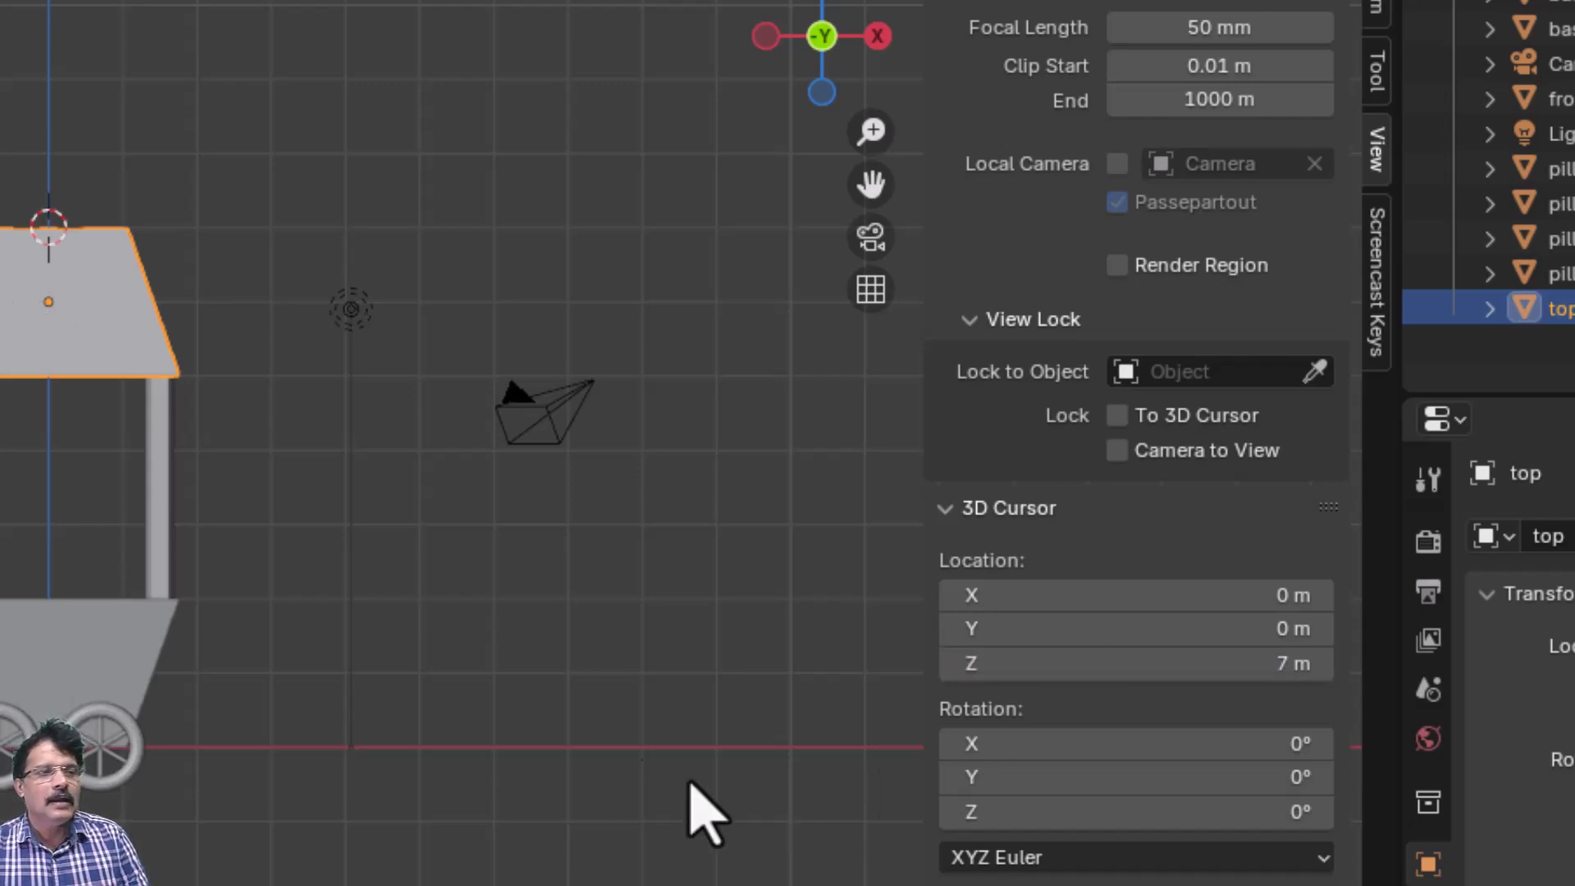
- Add a five-sided cylinder at the 3D cursor on the top and set its radius to 0.05 m
{"action": "scroll", "coordinate": [391, 443], "scroll_direction": "up", "scroll_amount": 2}
{"action": "middle_click_drag", "start_coordinate": [384, 438], "coordinate": [318, 885], "text": "shift"}
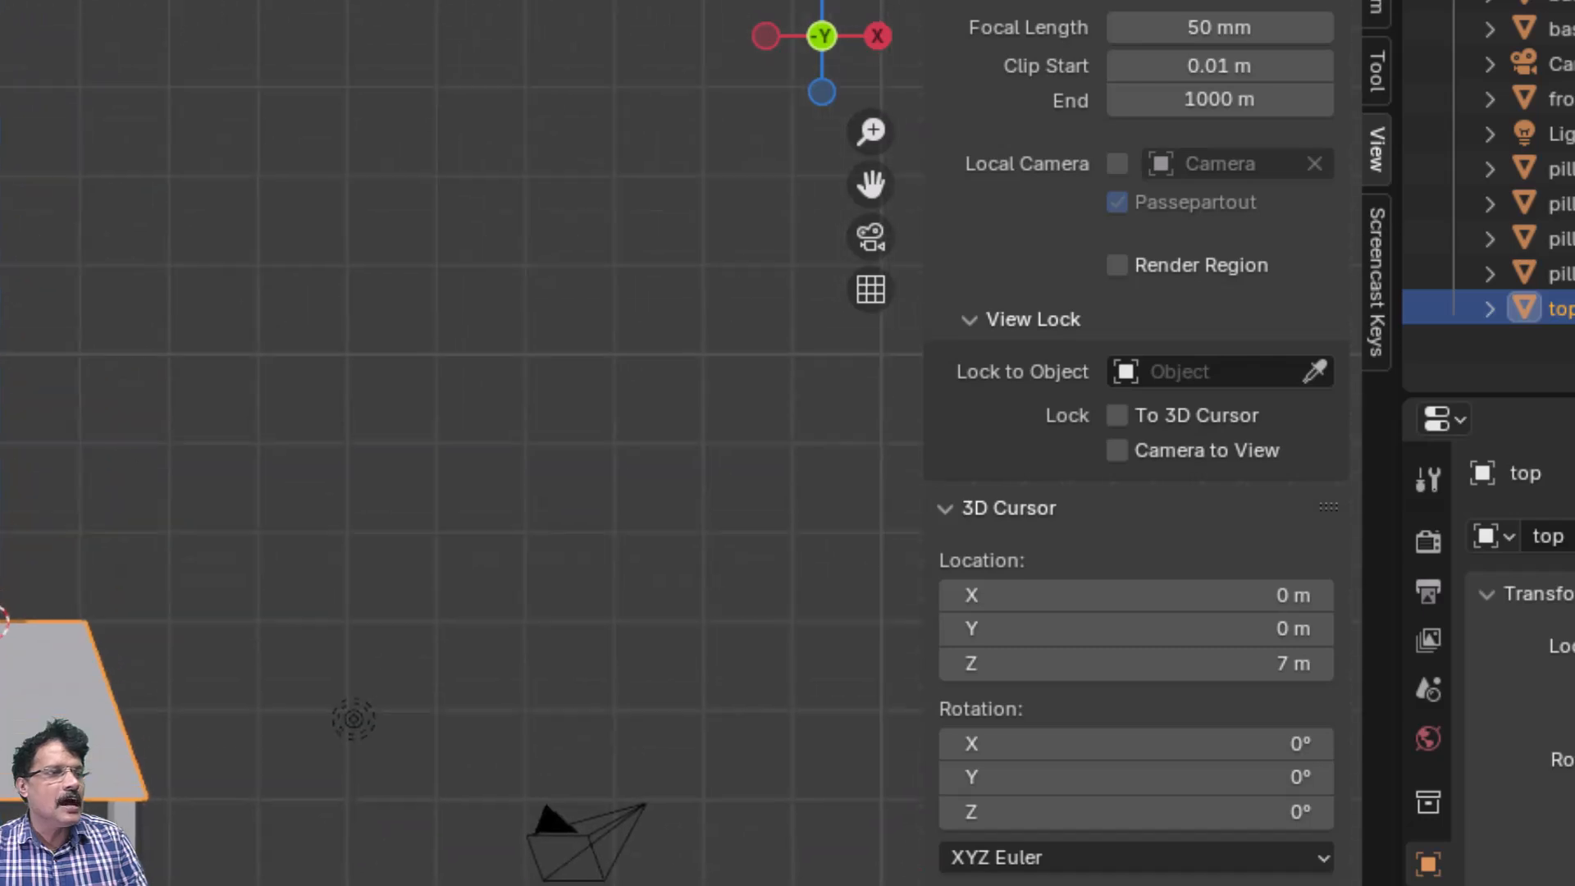
{"action": "scroll", "coordinate": [527, 857], "scroll_direction": "up", "scroll_amount": 4}
{"action": "middle_click_drag", "start_coordinate": [853, 748], "coordinate": [847, 841]}
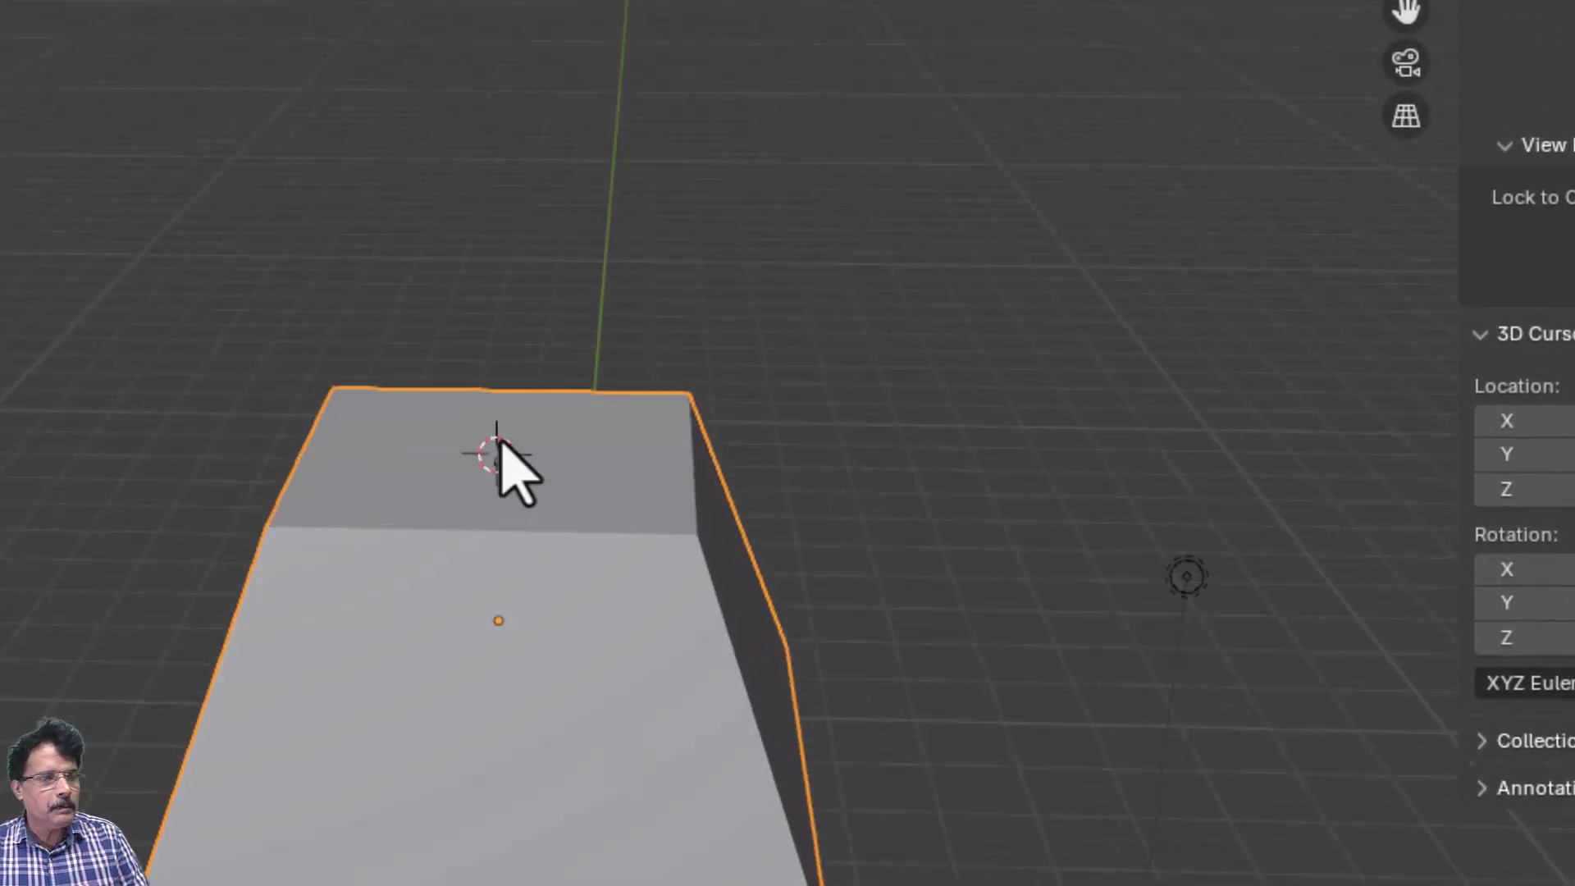
{"action": "key", "text": "shift+a"}
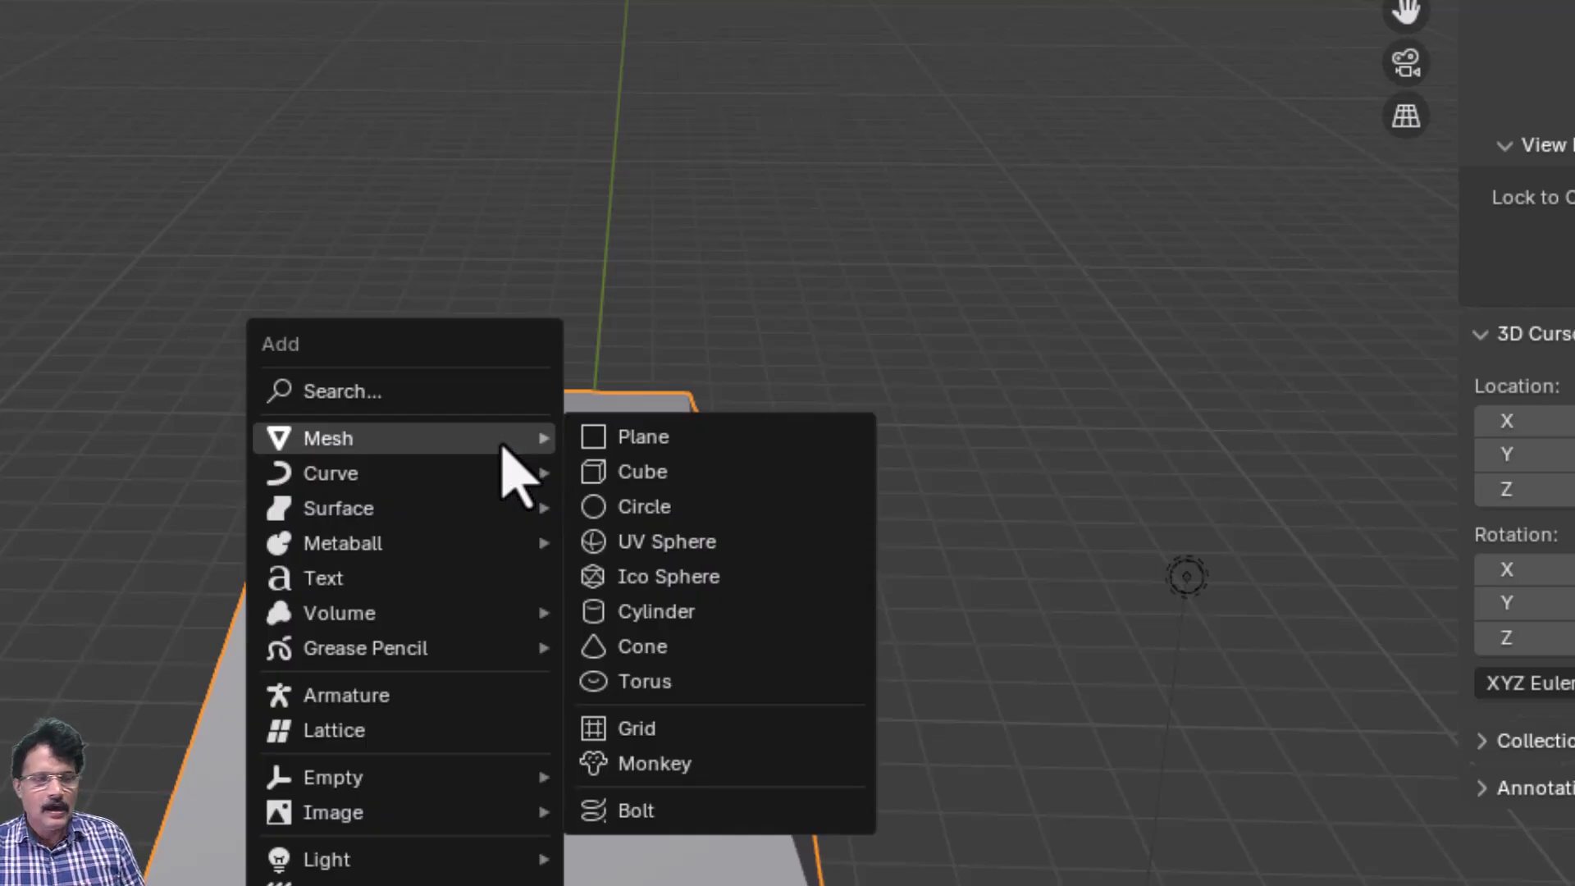
{"action": "left_click", "coordinate": [691, 619]}
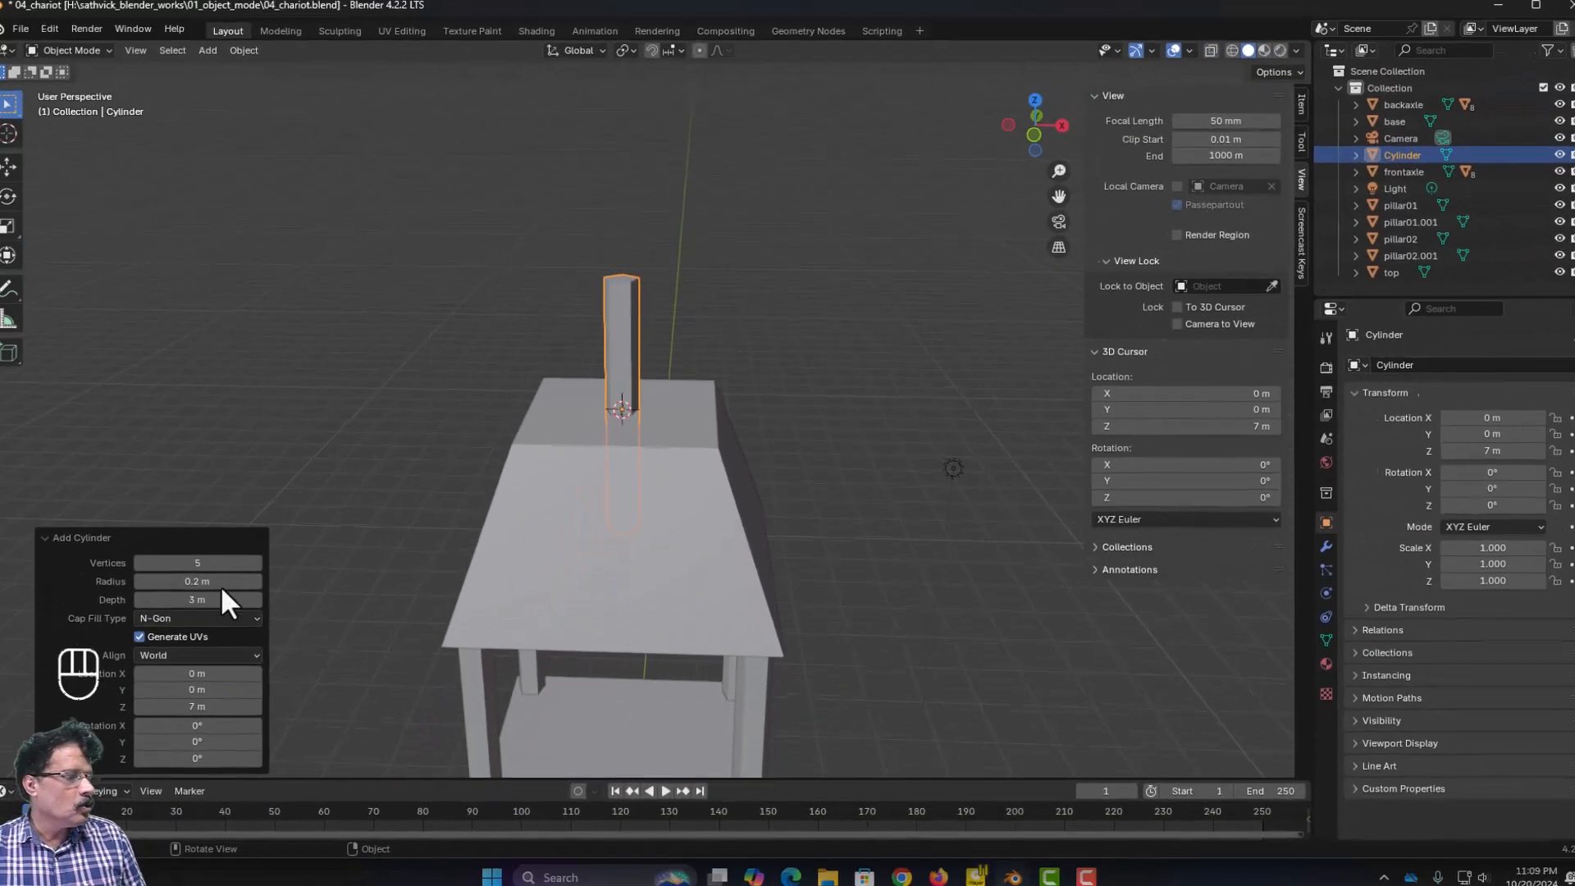
{"action": "left_click", "coordinate": [213, 576]}
{"action": "type", "text": ".05"}
{"action": "key", "text": "Return"}
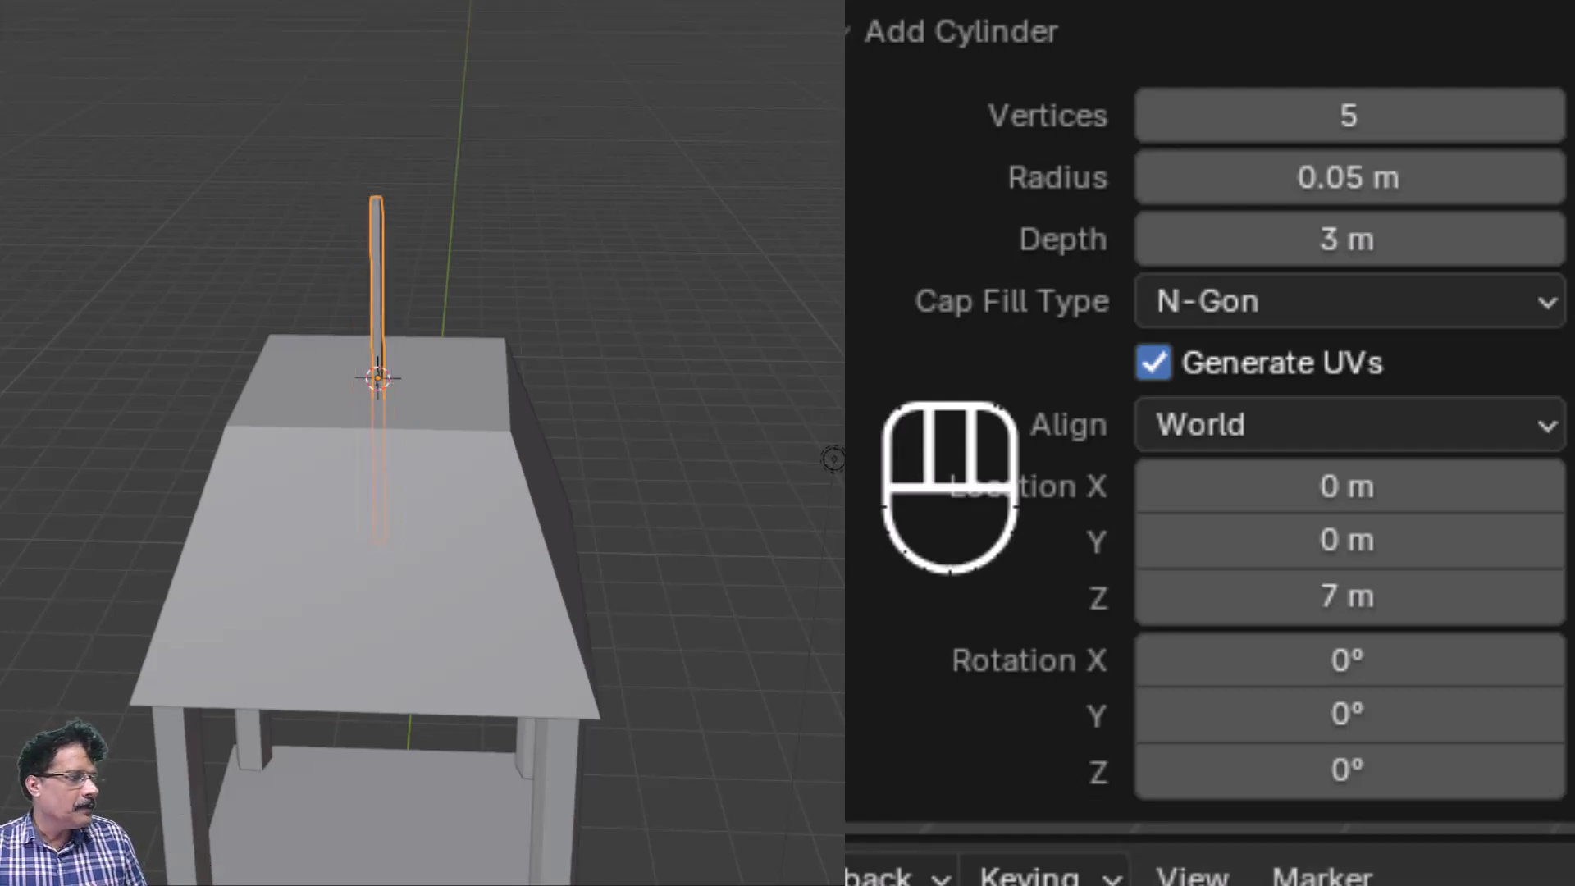
- Set the new cylinder's depth to 2 m and its Z location to 8 m so it stands on the top
{"action": "left_click", "coordinate": [1346, 240]}
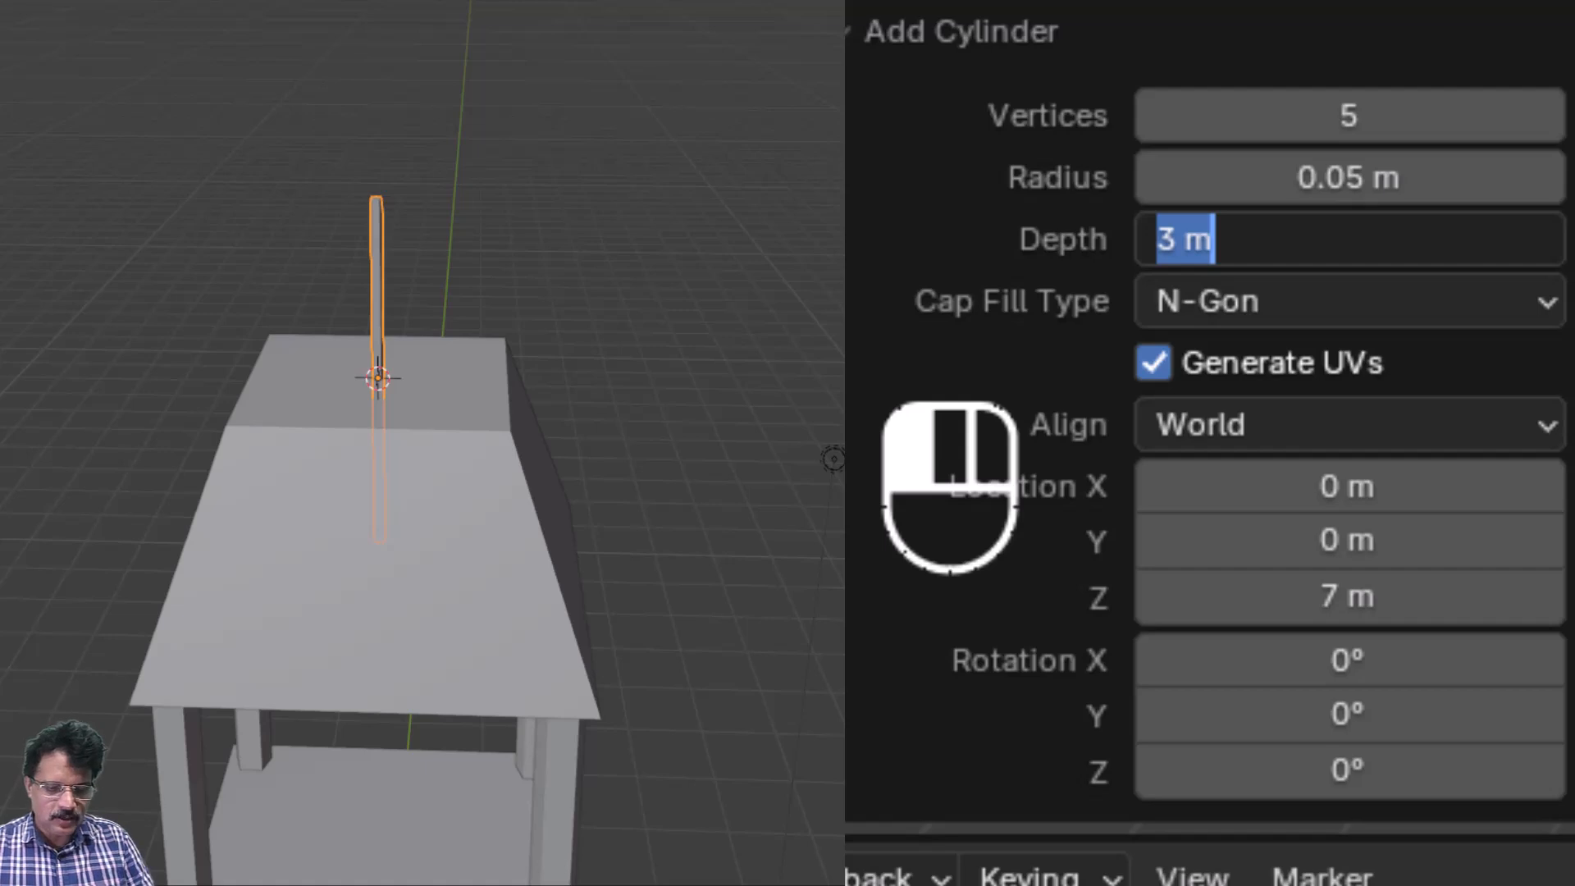
{"action": "type", "text": "2"}
{"action": "key", "text": "Return"}
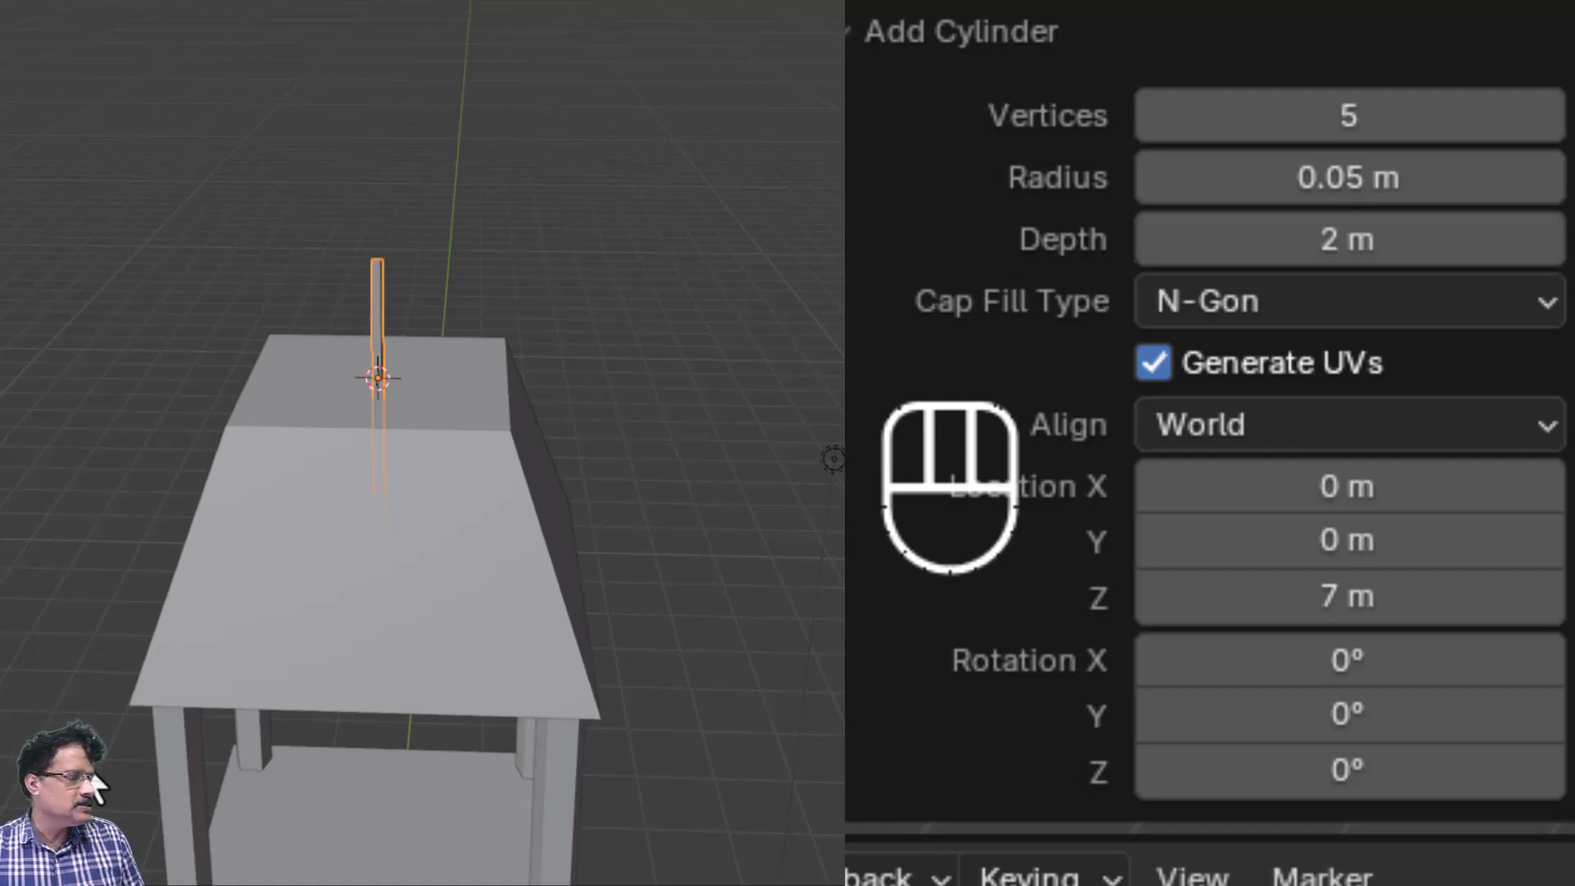
{"action": "left_click", "coordinate": [1341, 597]}
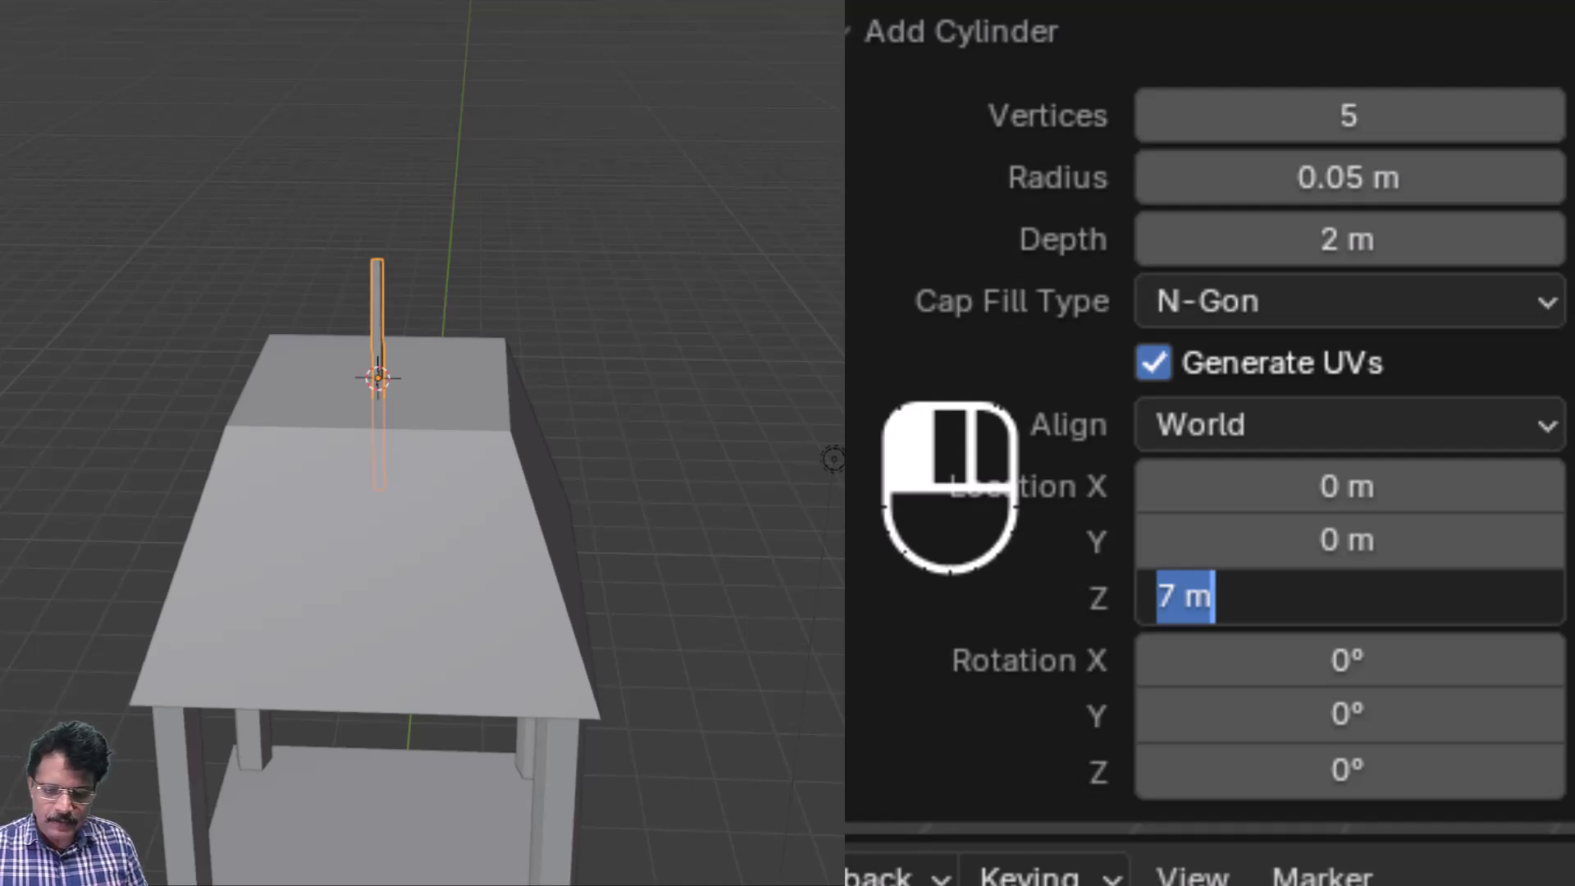
{"action": "type", "text": "8"}
{"action": "key", "text": "Return"}
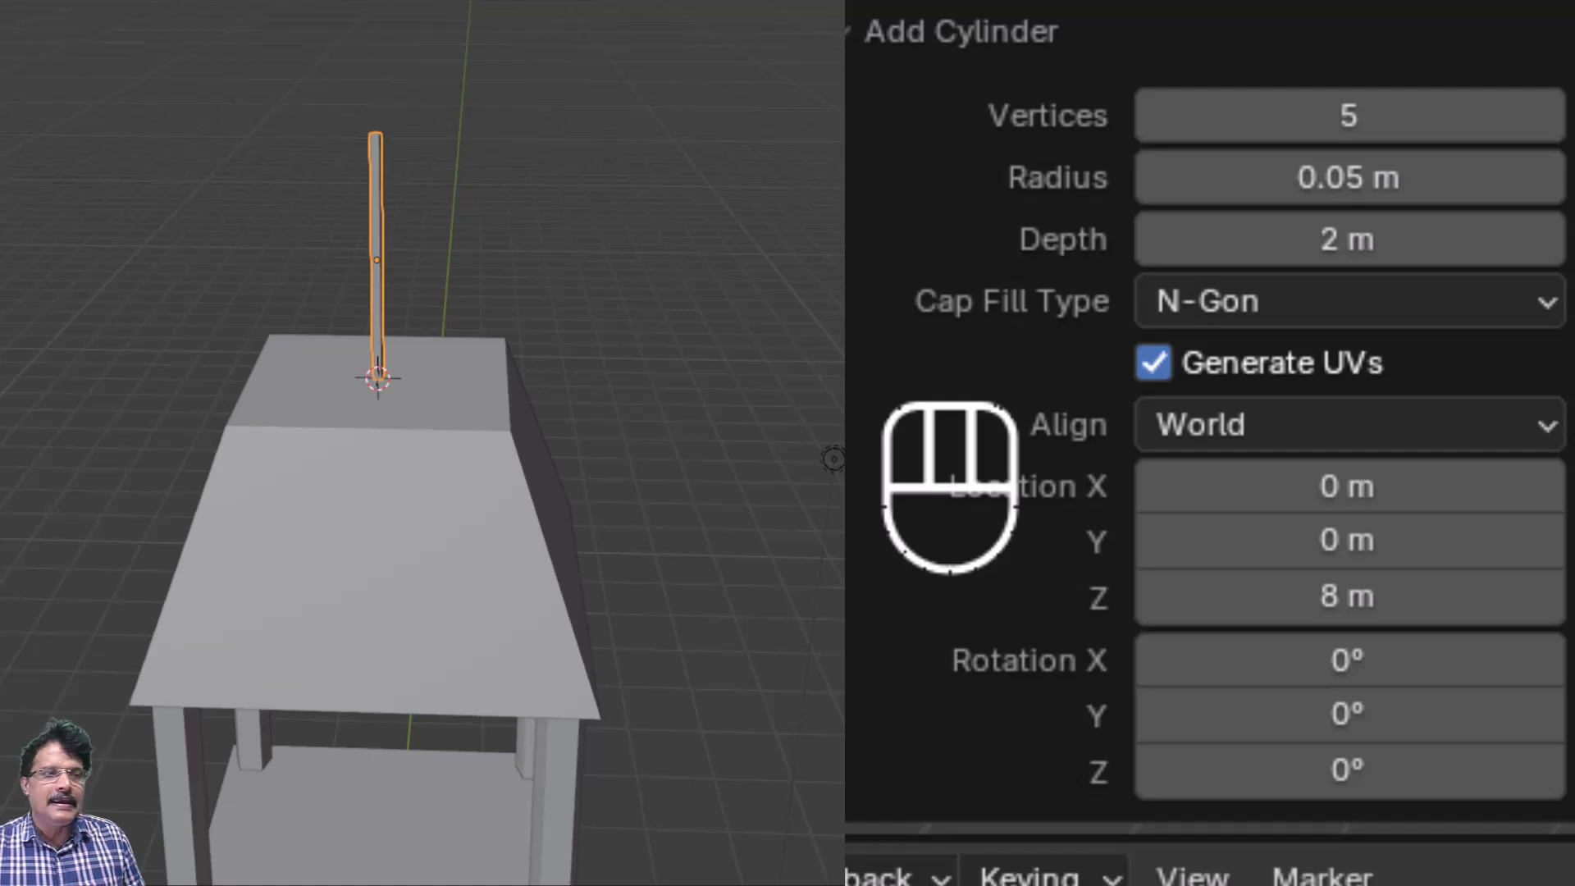
{"action": "middle_click_drag", "start_coordinate": [637, 408], "coordinate": [518, 427]}
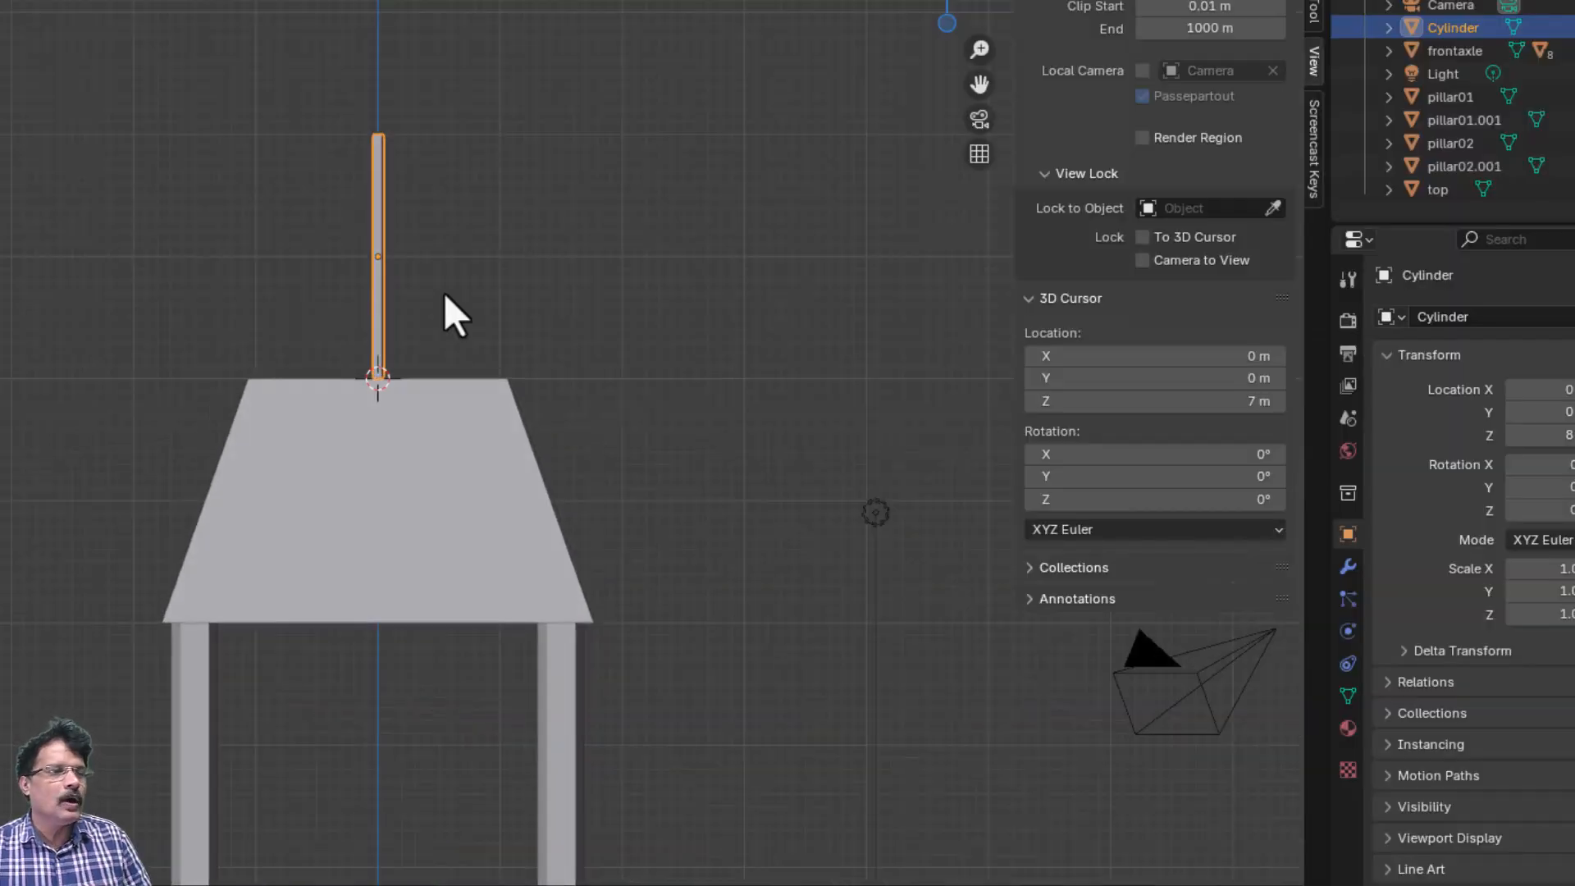
{"action": "scroll", "coordinate": [468, 292], "scroll_direction": "up", "scroll_amount": 3}
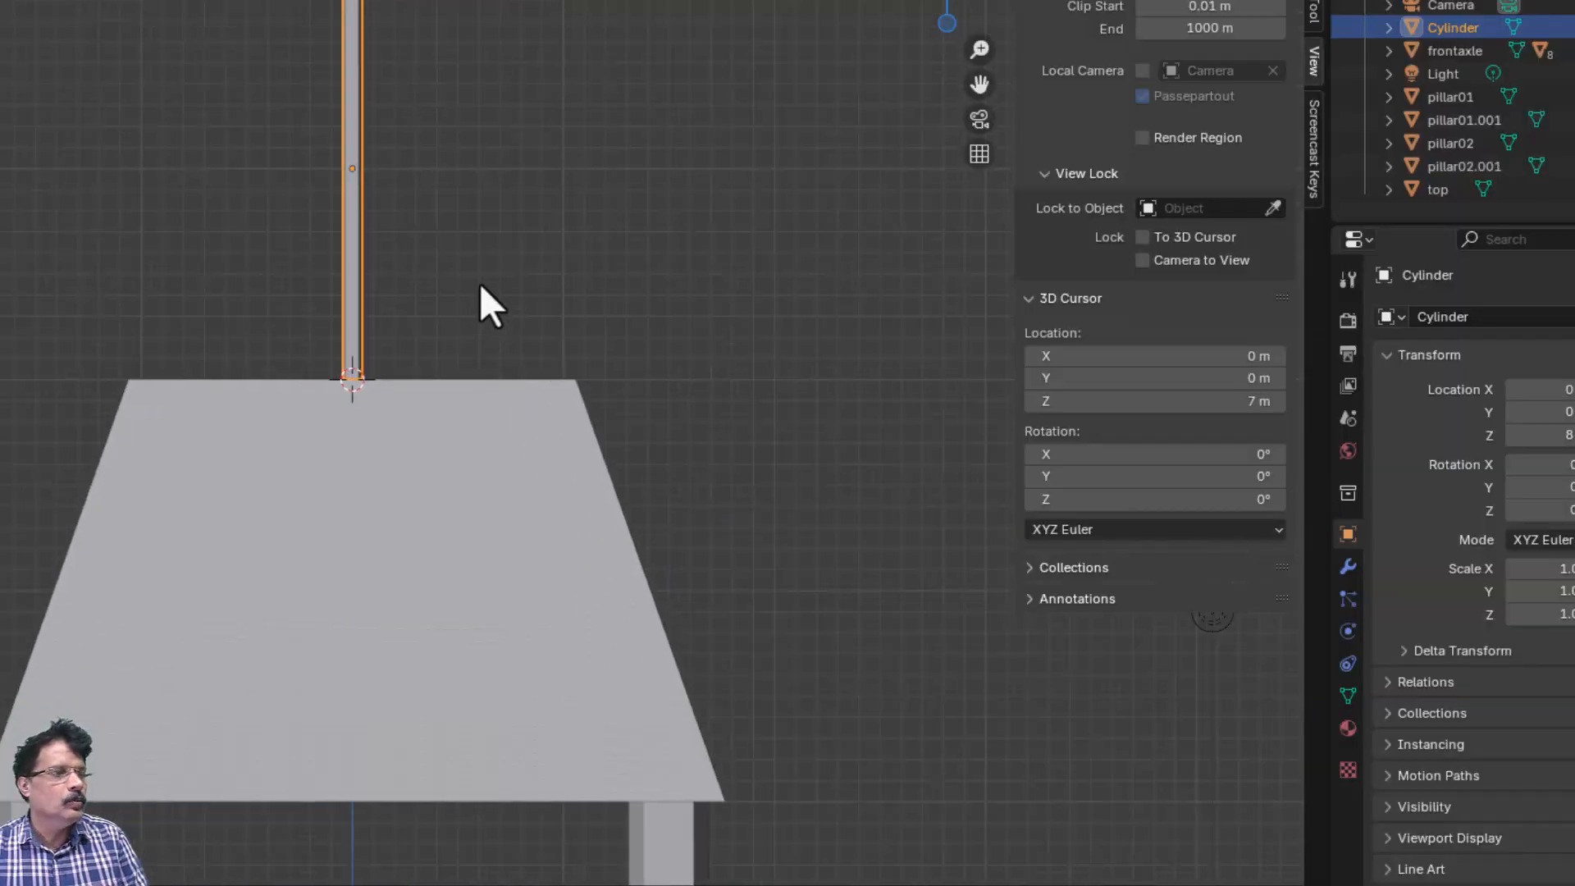
{"action": "middle_click_drag", "start_coordinate": [479, 282], "coordinate": [509, 455], "text": "shift"}
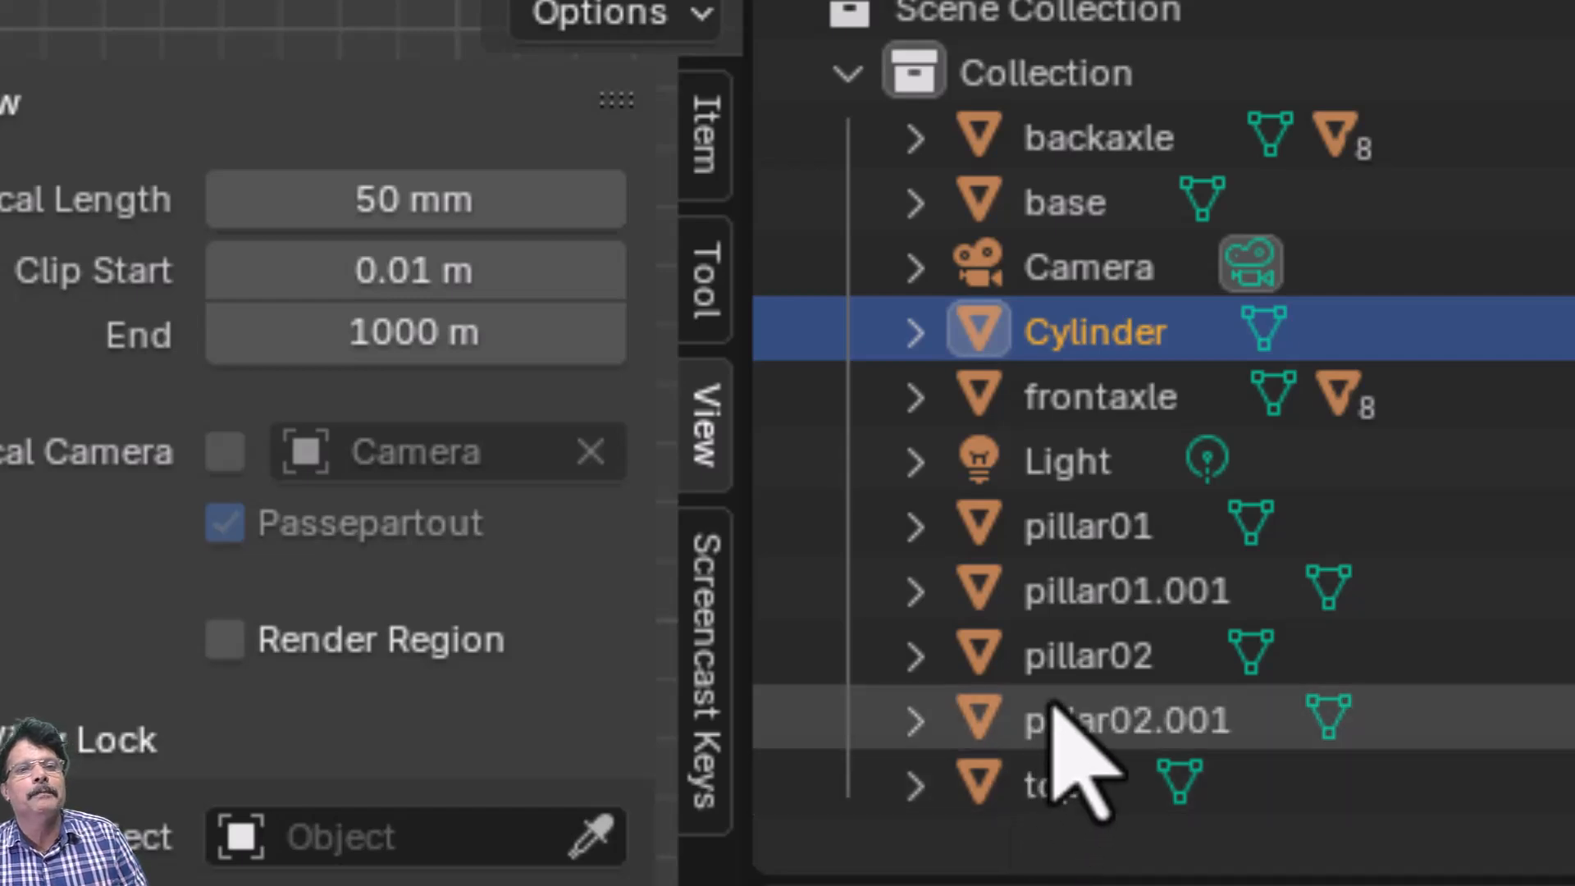
- Rename pillar01.001 as pillar03 and pillar02.001 as pillar04
{"action": "double_click", "coordinate": [1018, 594]}
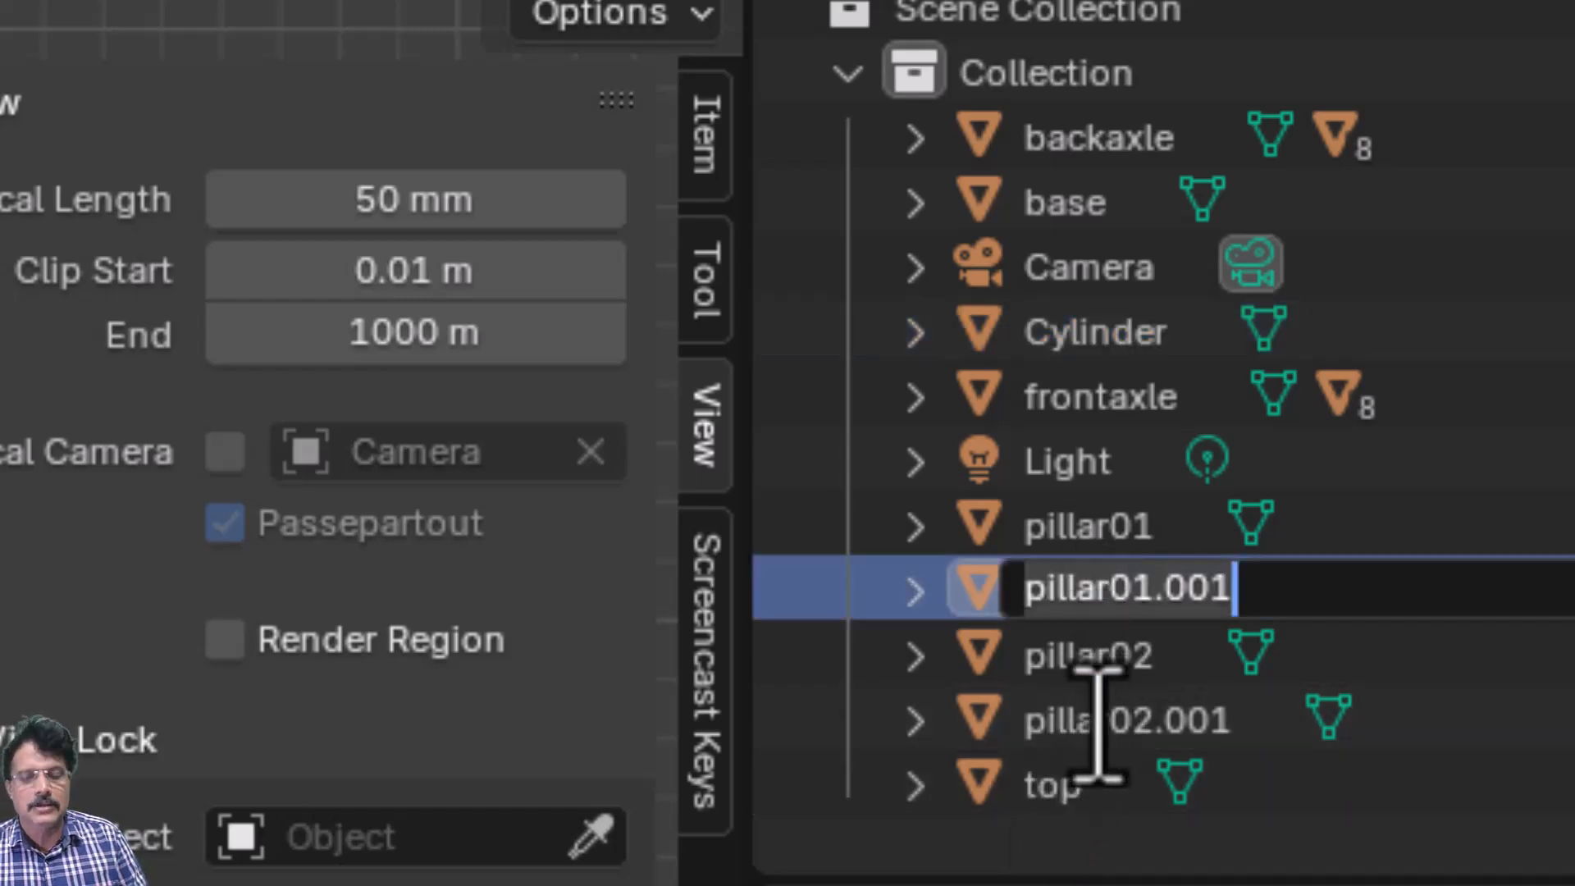
{"action": "type", "text": "pillar"}
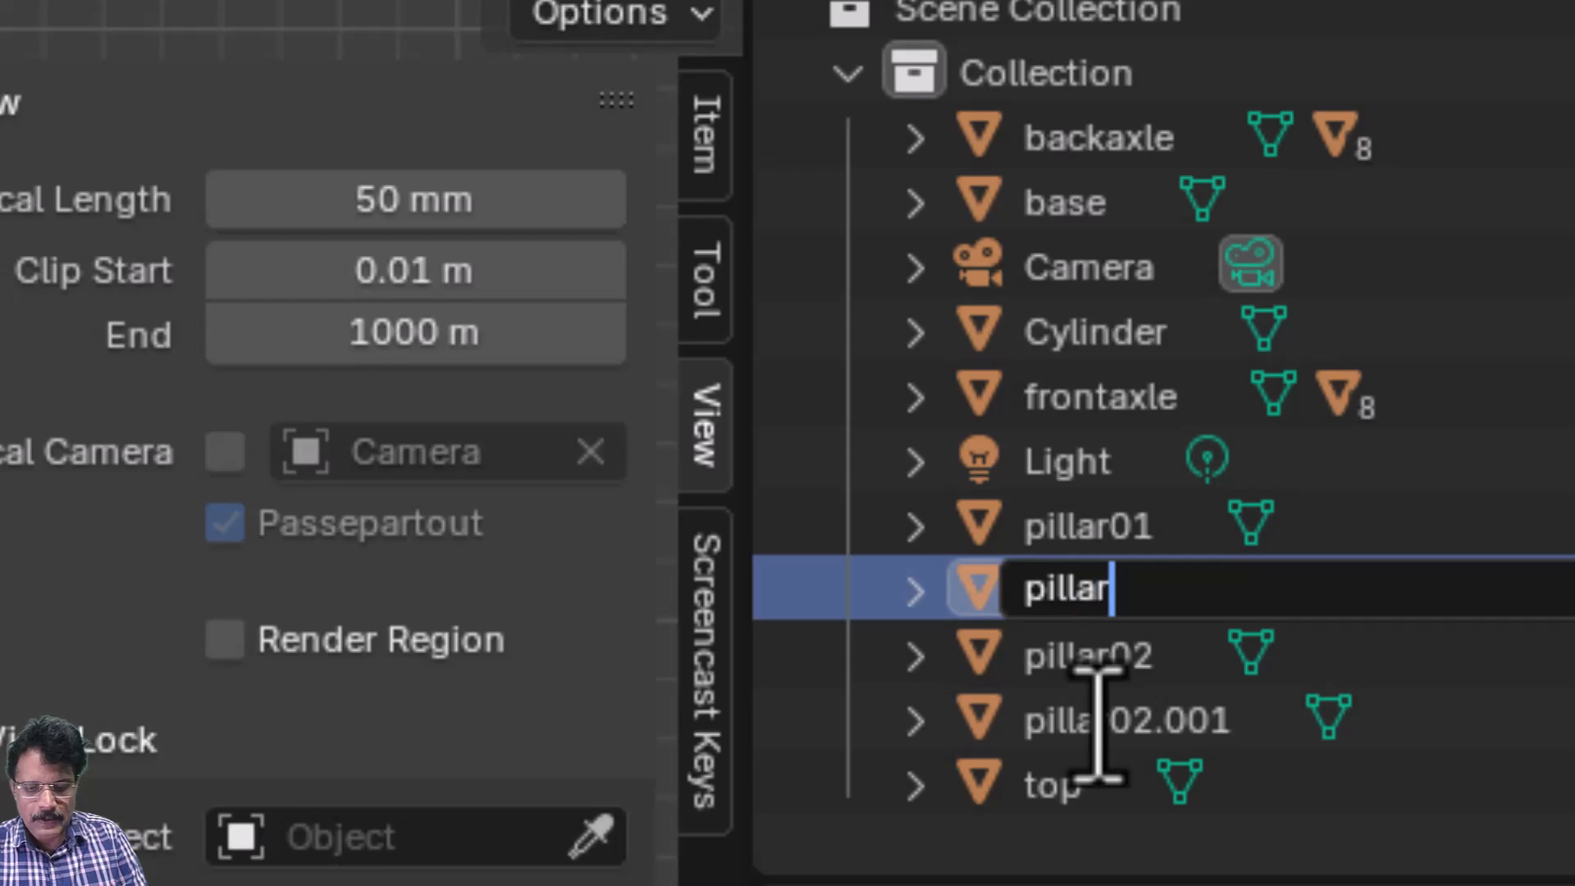
{"action": "type", "text": "03"}
{"action": "key", "text": "Return"}
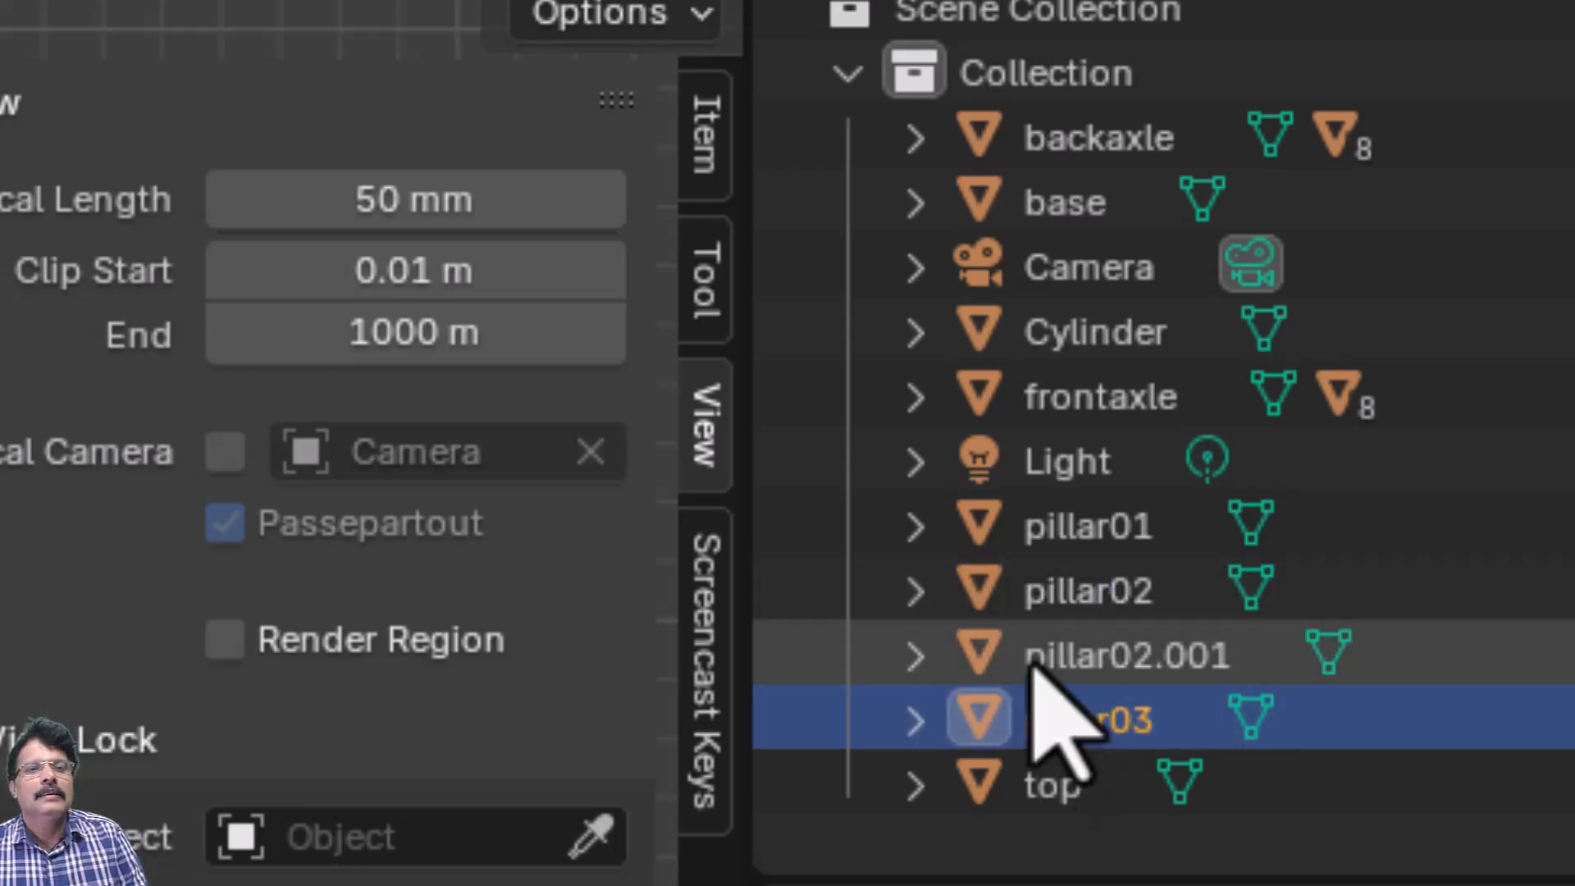
{"action": "double_click", "coordinate": [1174, 660]}
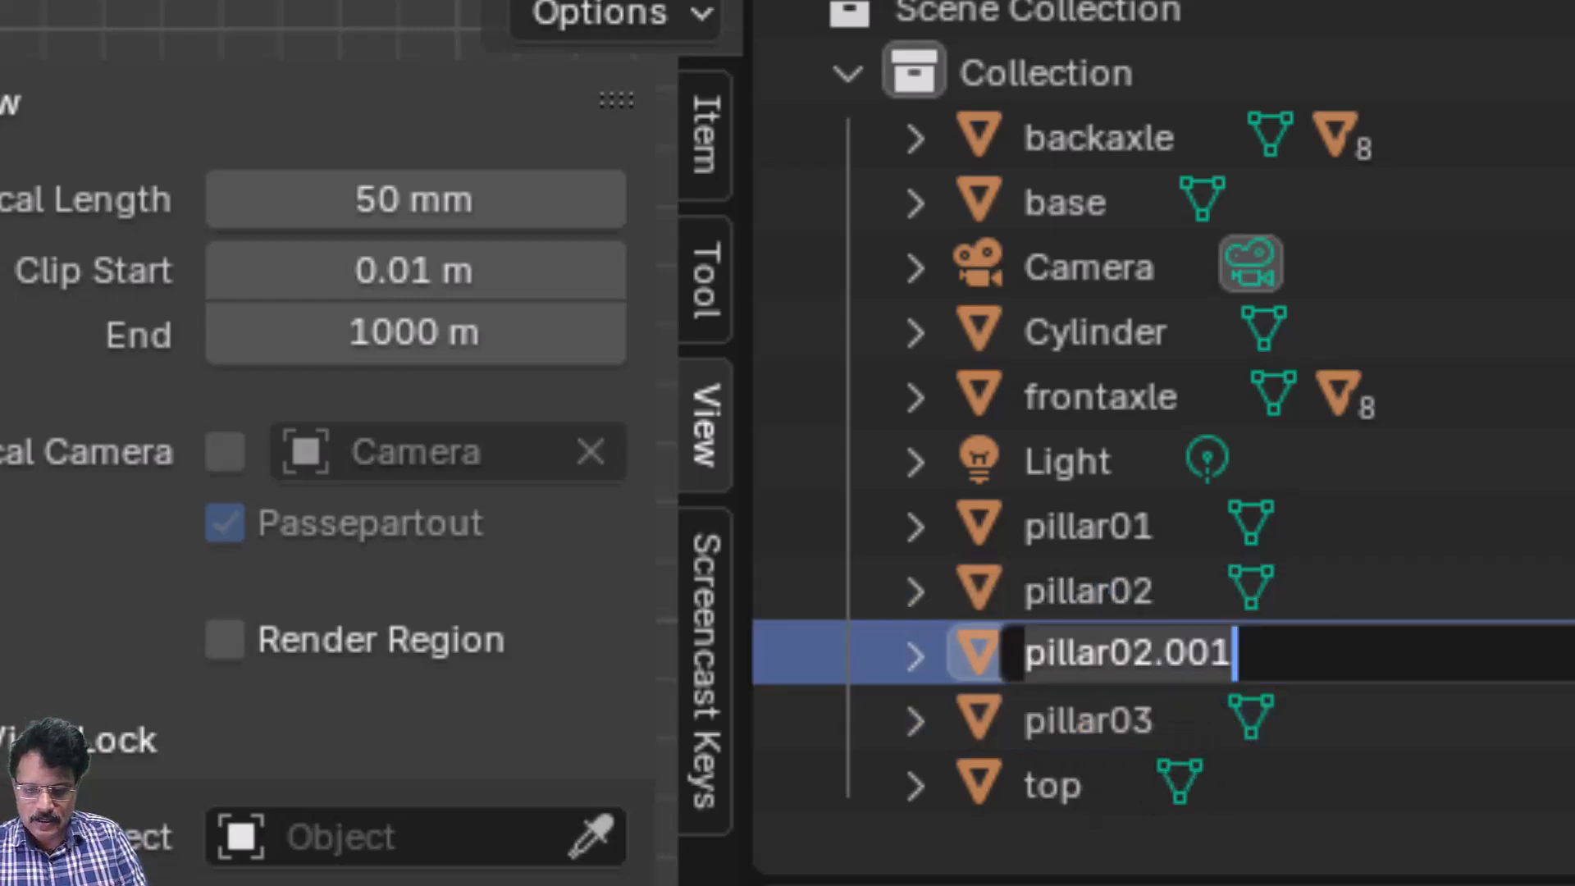
{"action": "type", "text": "pillar04"}
{"action": "key", "text": "Return"}
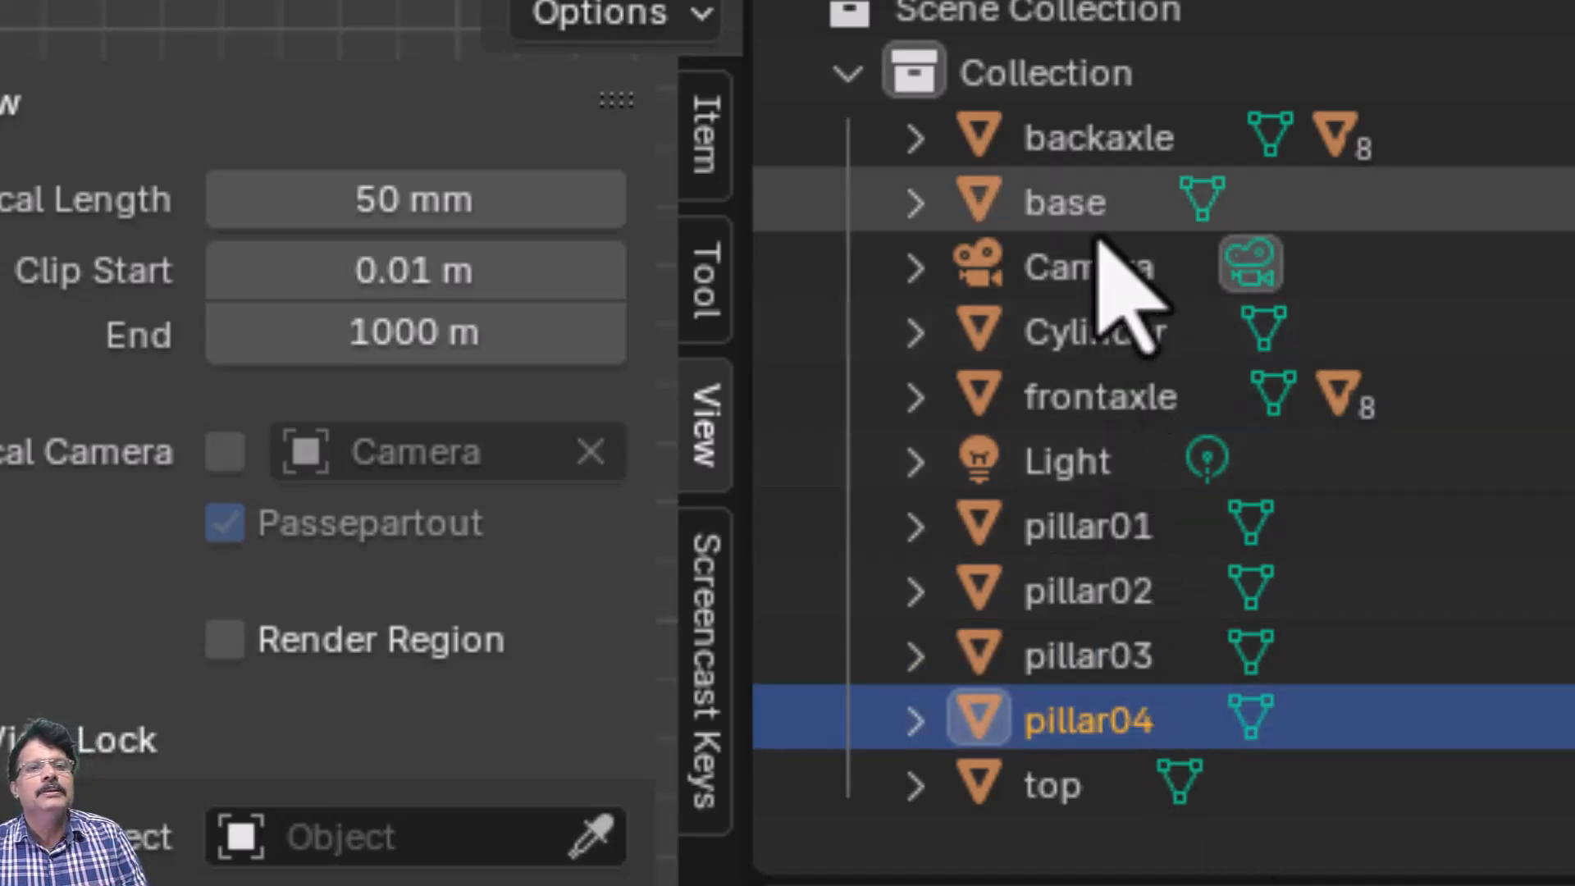
- Rename the thin cylinder above the top as flagpole and snap the 3D cursor to its origin
{"action": "double_click", "coordinate": [1109, 332]}
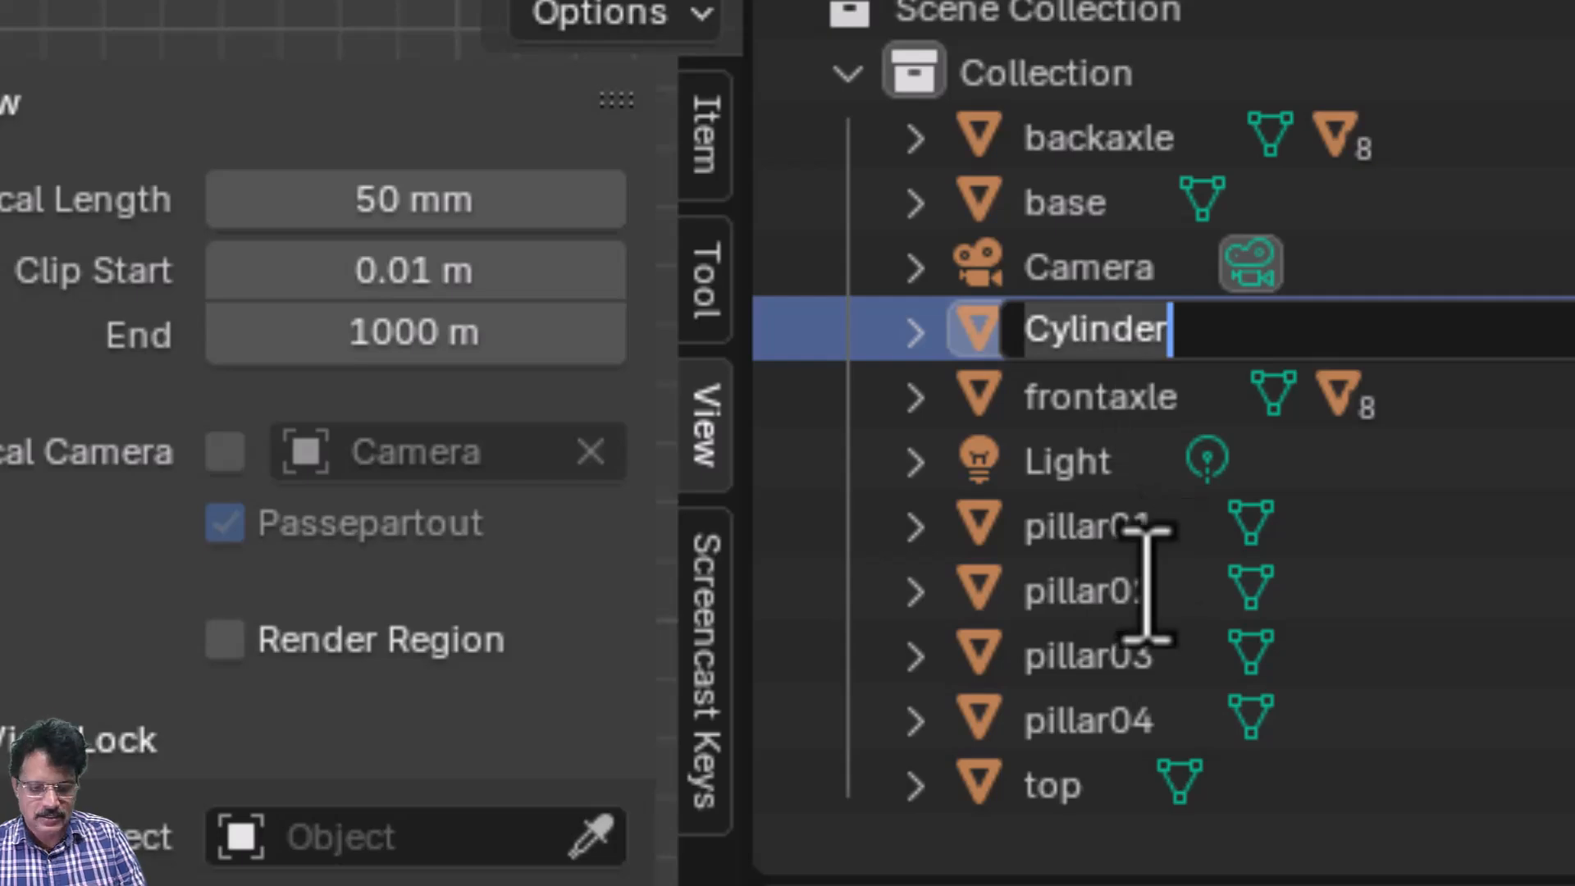
{"action": "type", "text": "flagpole"}
{"action": "key", "text": "Return"}
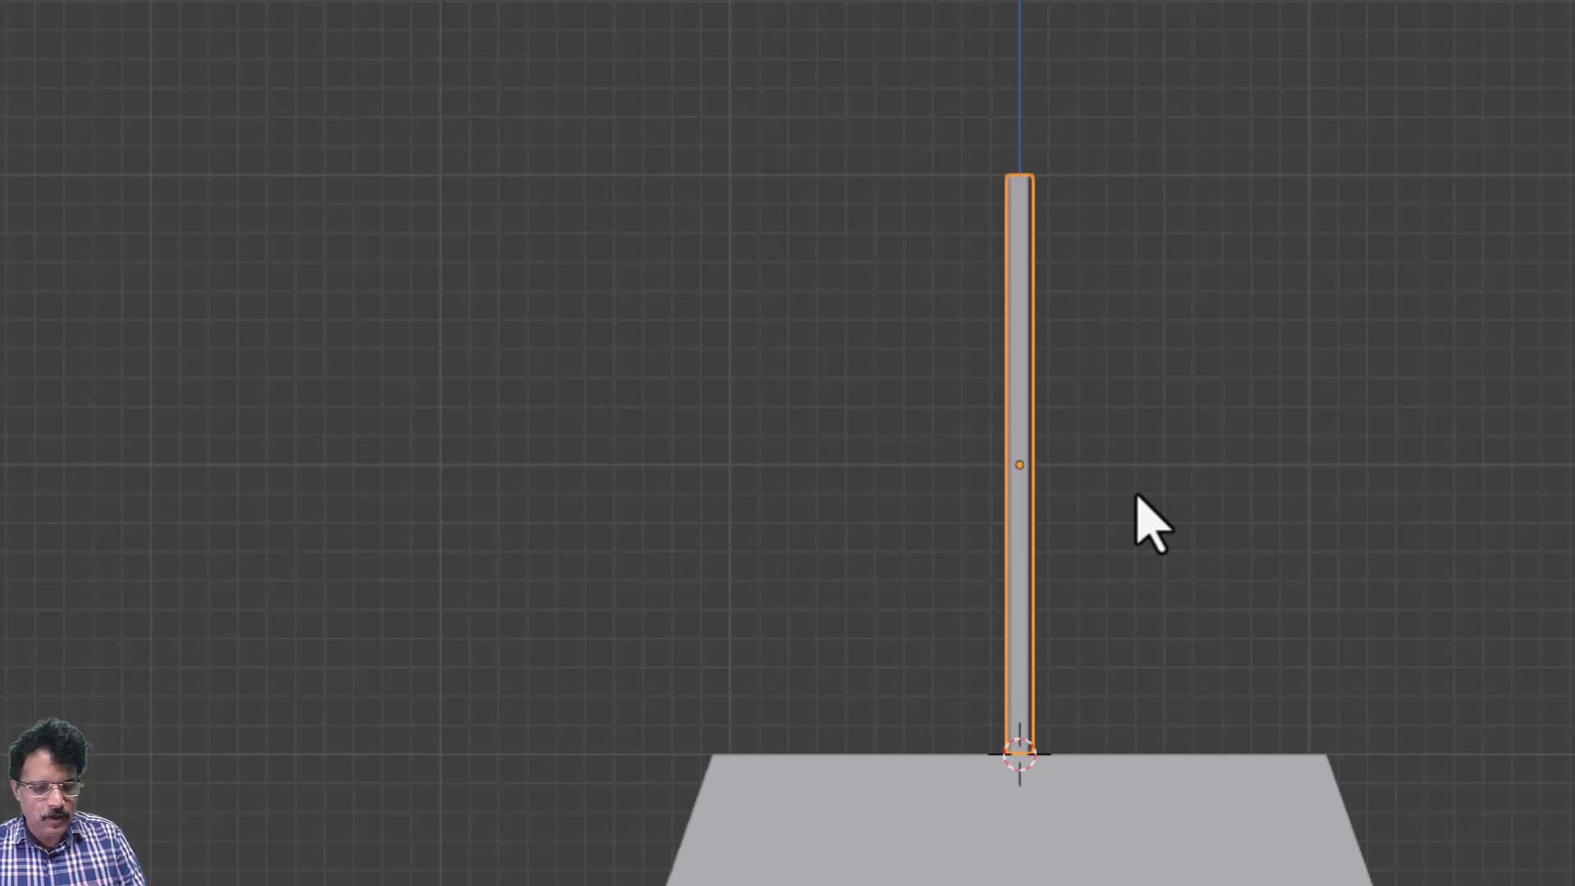
{"action": "key", "text": "shift+s"}
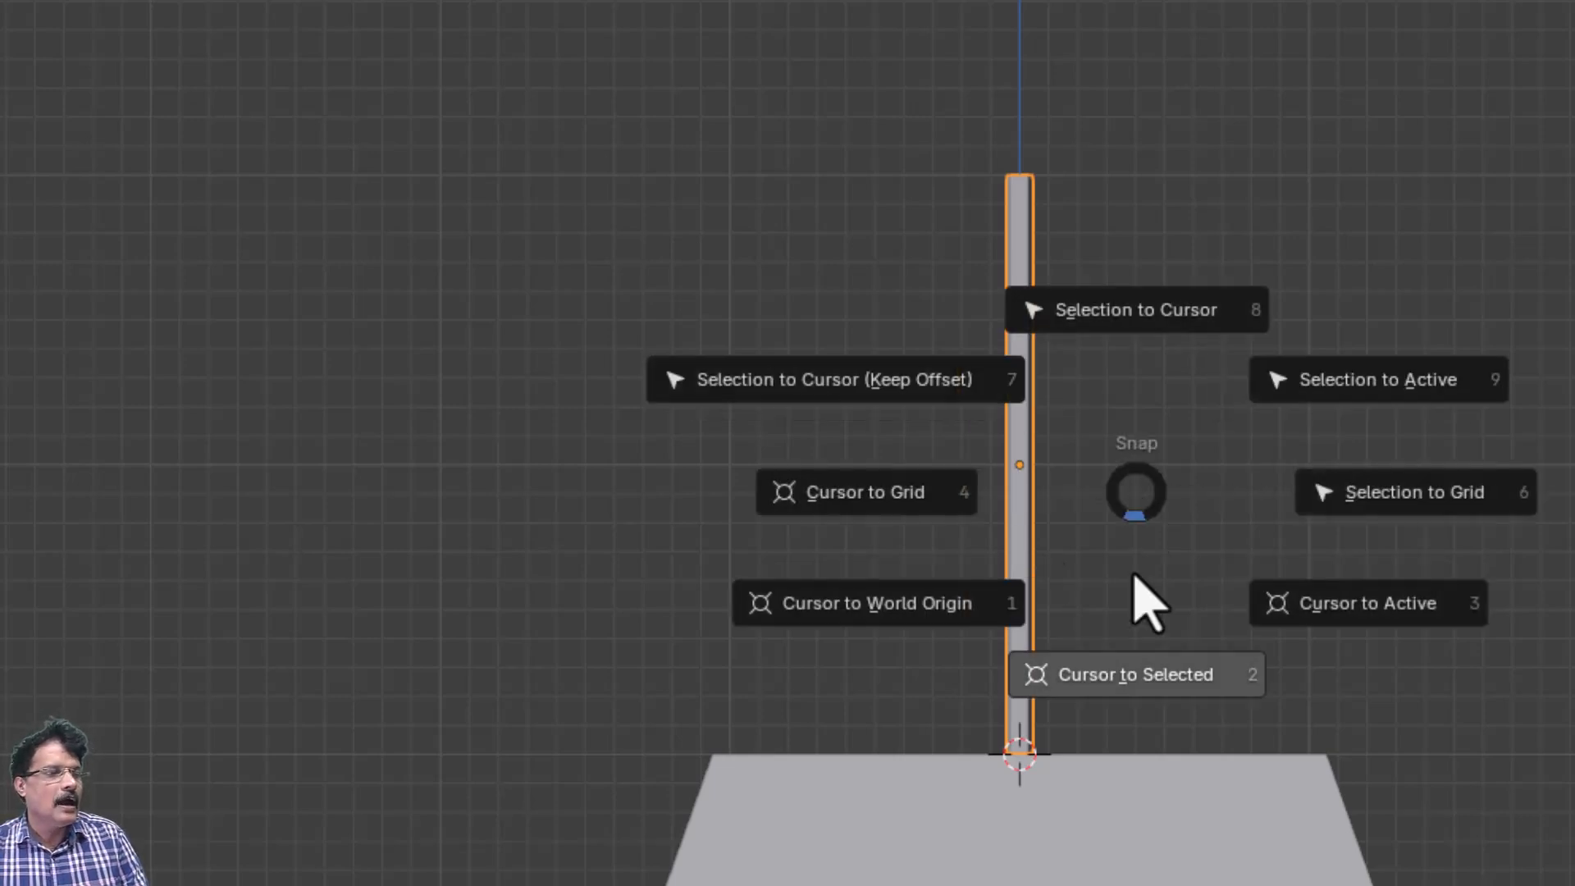
{"action": "left_click", "coordinate": [1131, 693]}
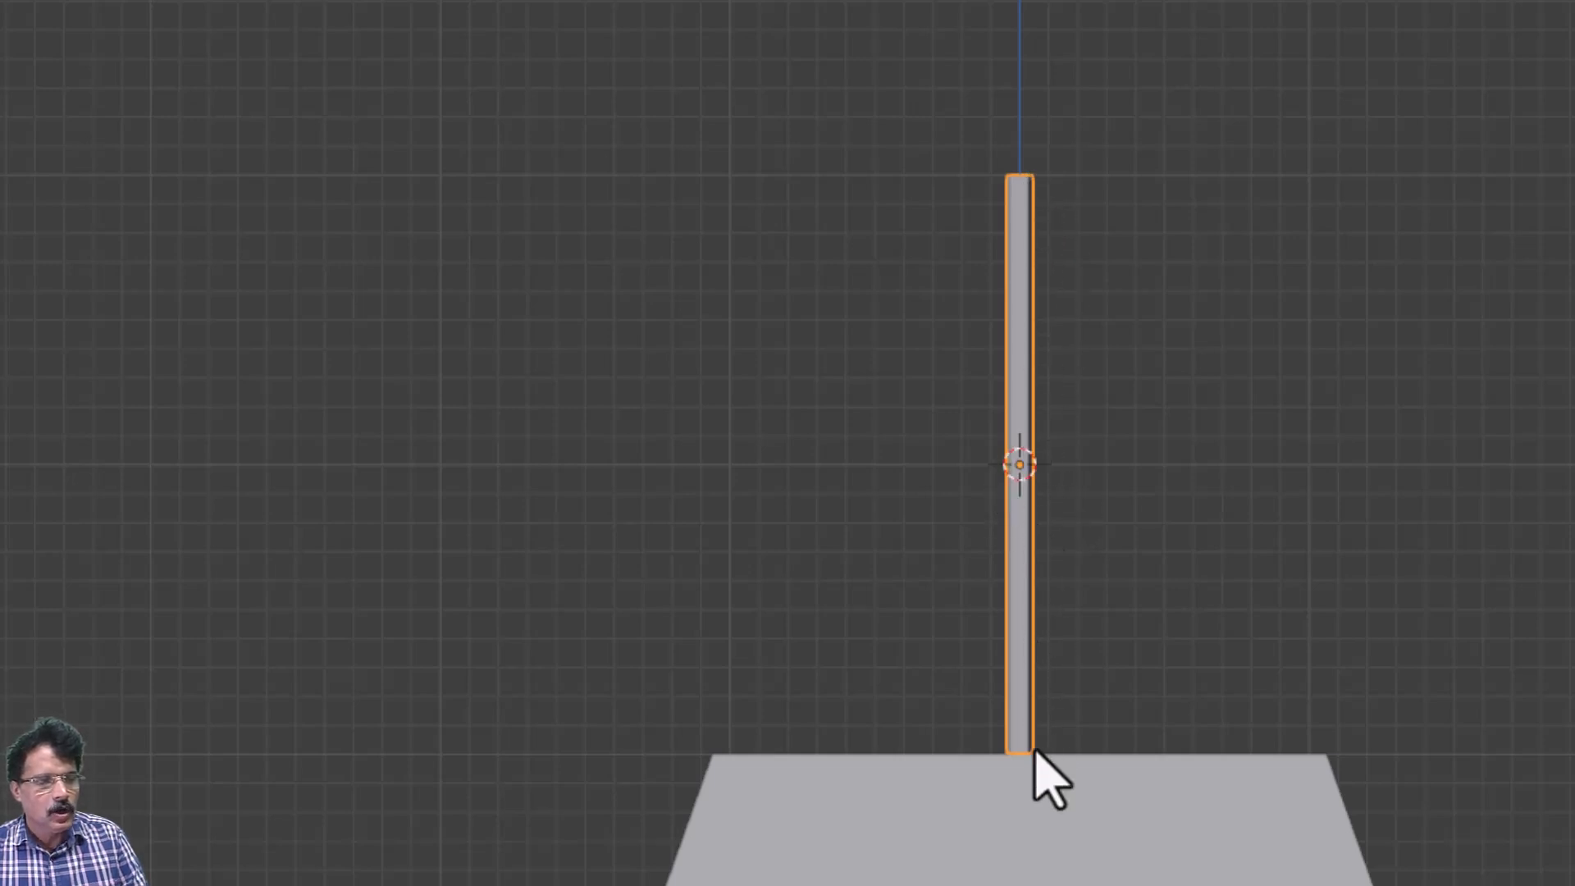
- Add a mesh circle at the flagpole's centre and rotate it 90° about X so it stands upright
{"action": "middle_click_drag", "start_coordinate": [1124, 691], "coordinate": [1143, 722]}
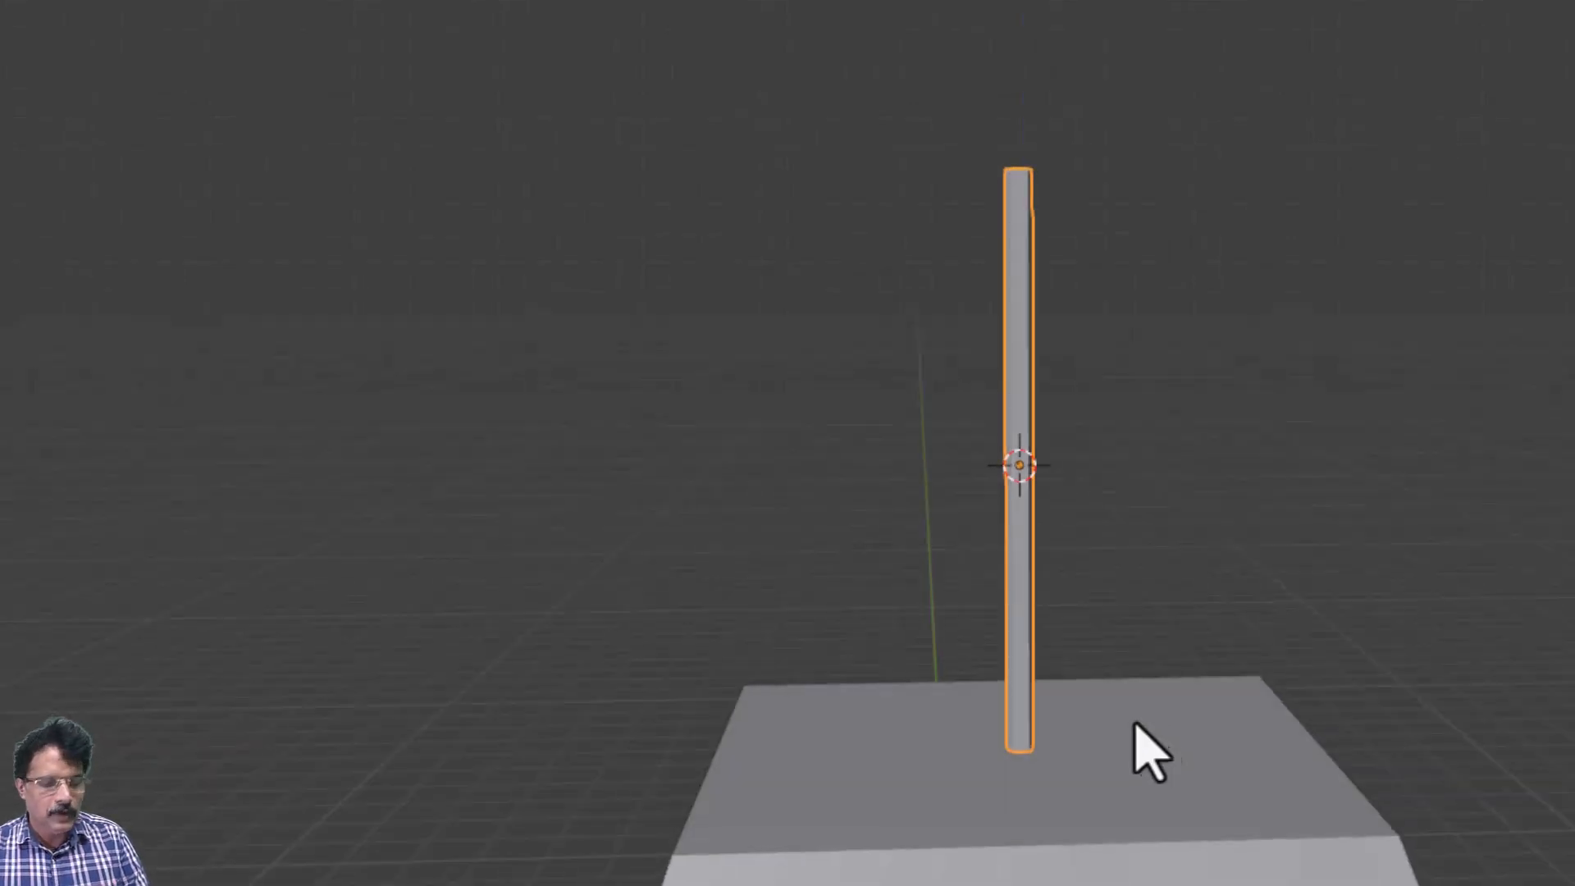
{"action": "key", "text": "shift+a"}
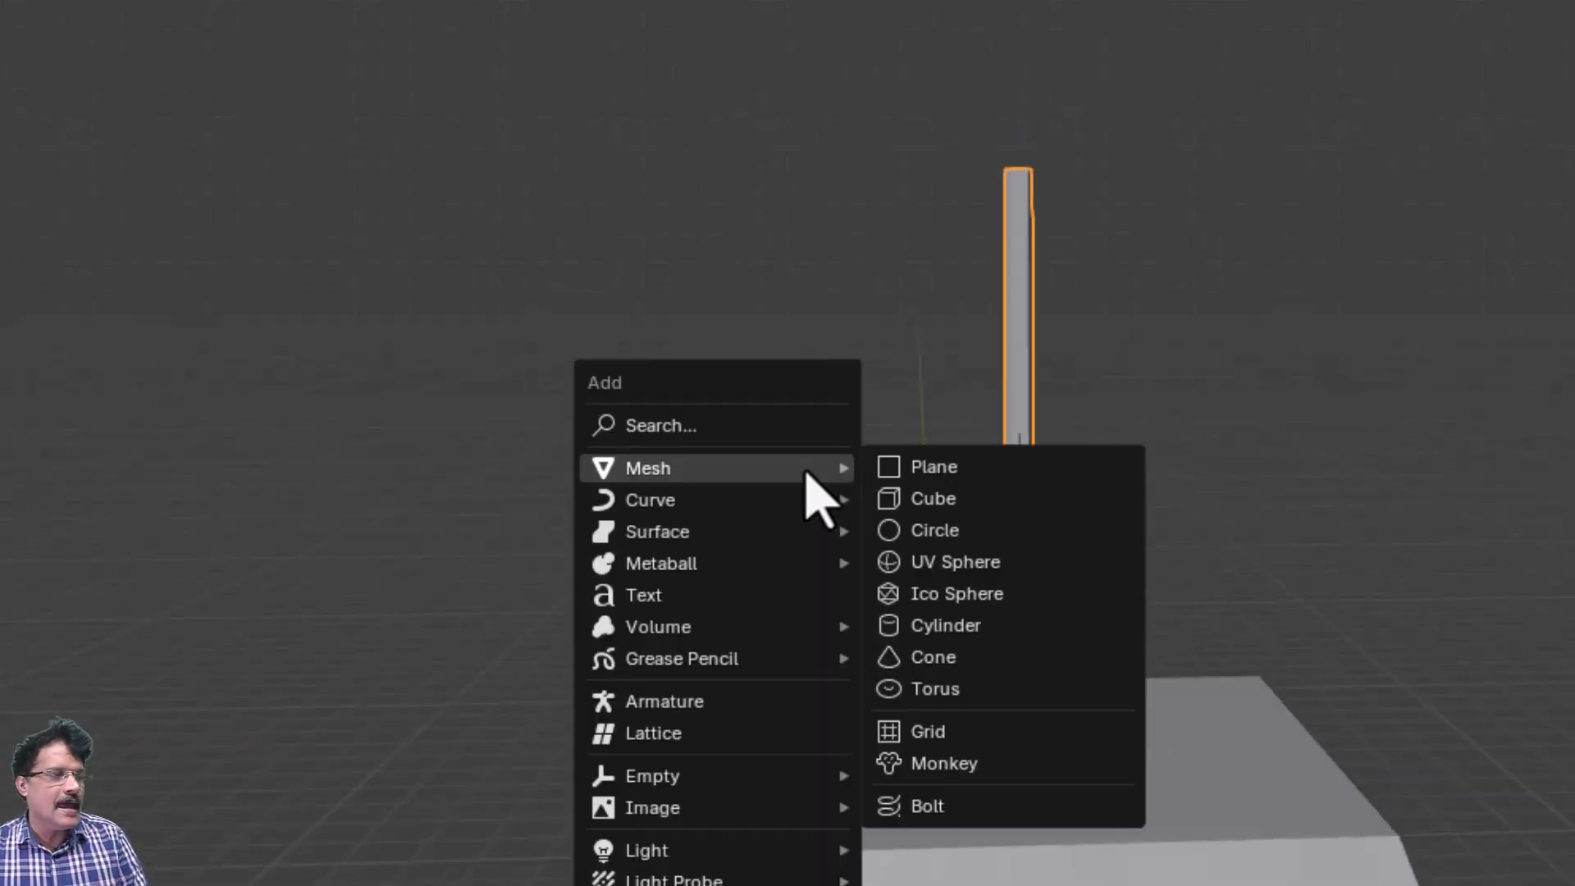
{"action": "left_click", "coordinate": [939, 533]}
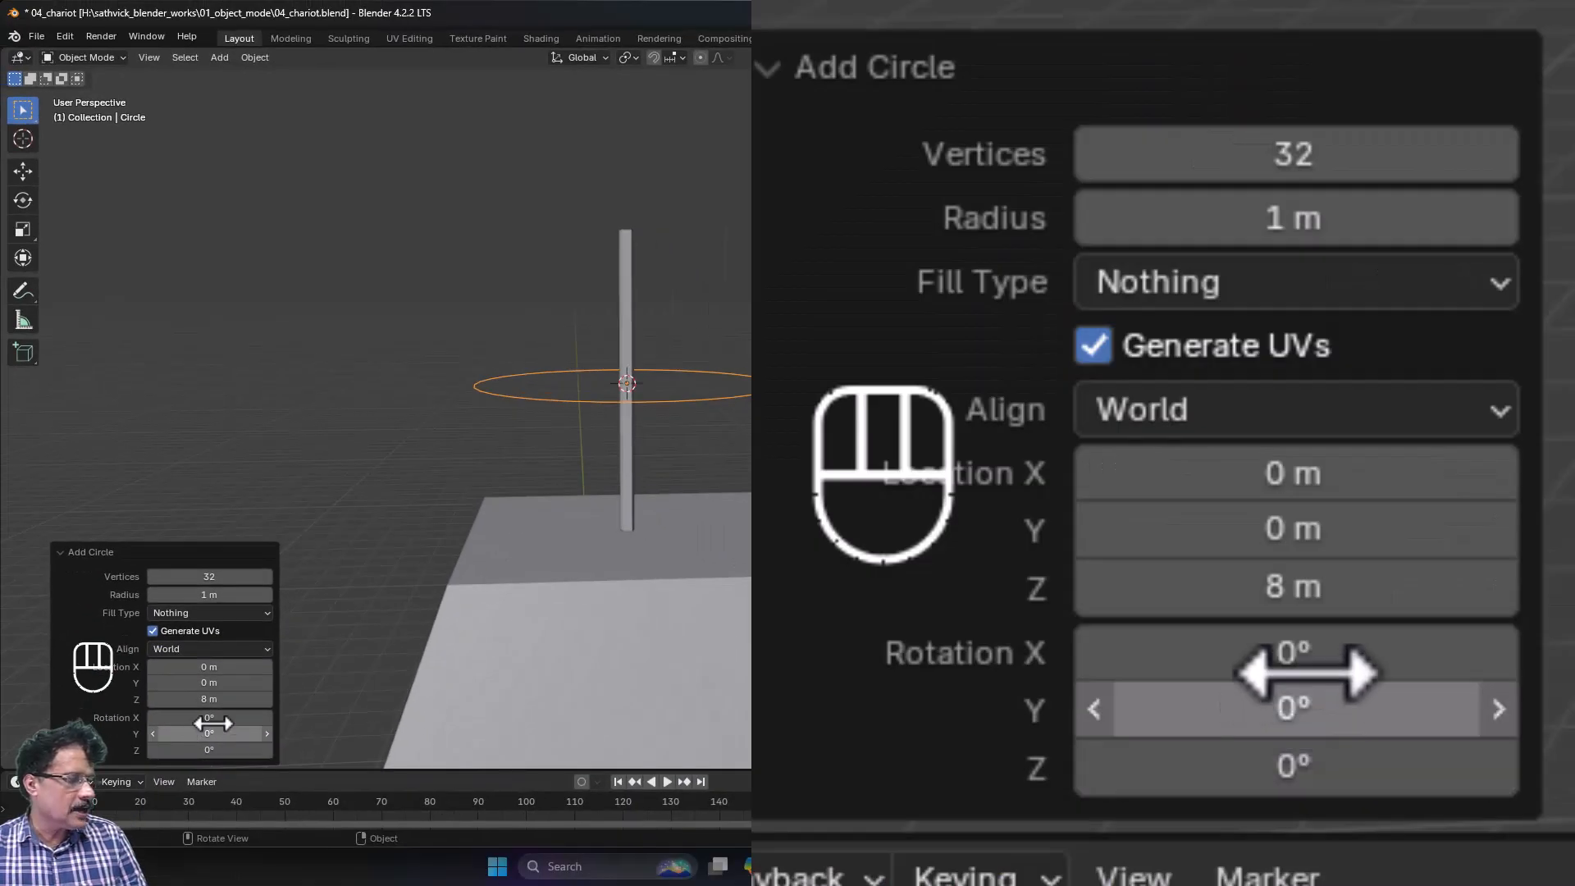
{"action": "left_click", "coordinate": [212, 719]}
{"action": "type", "text": "90"}
{"action": "key", "text": "Return"}
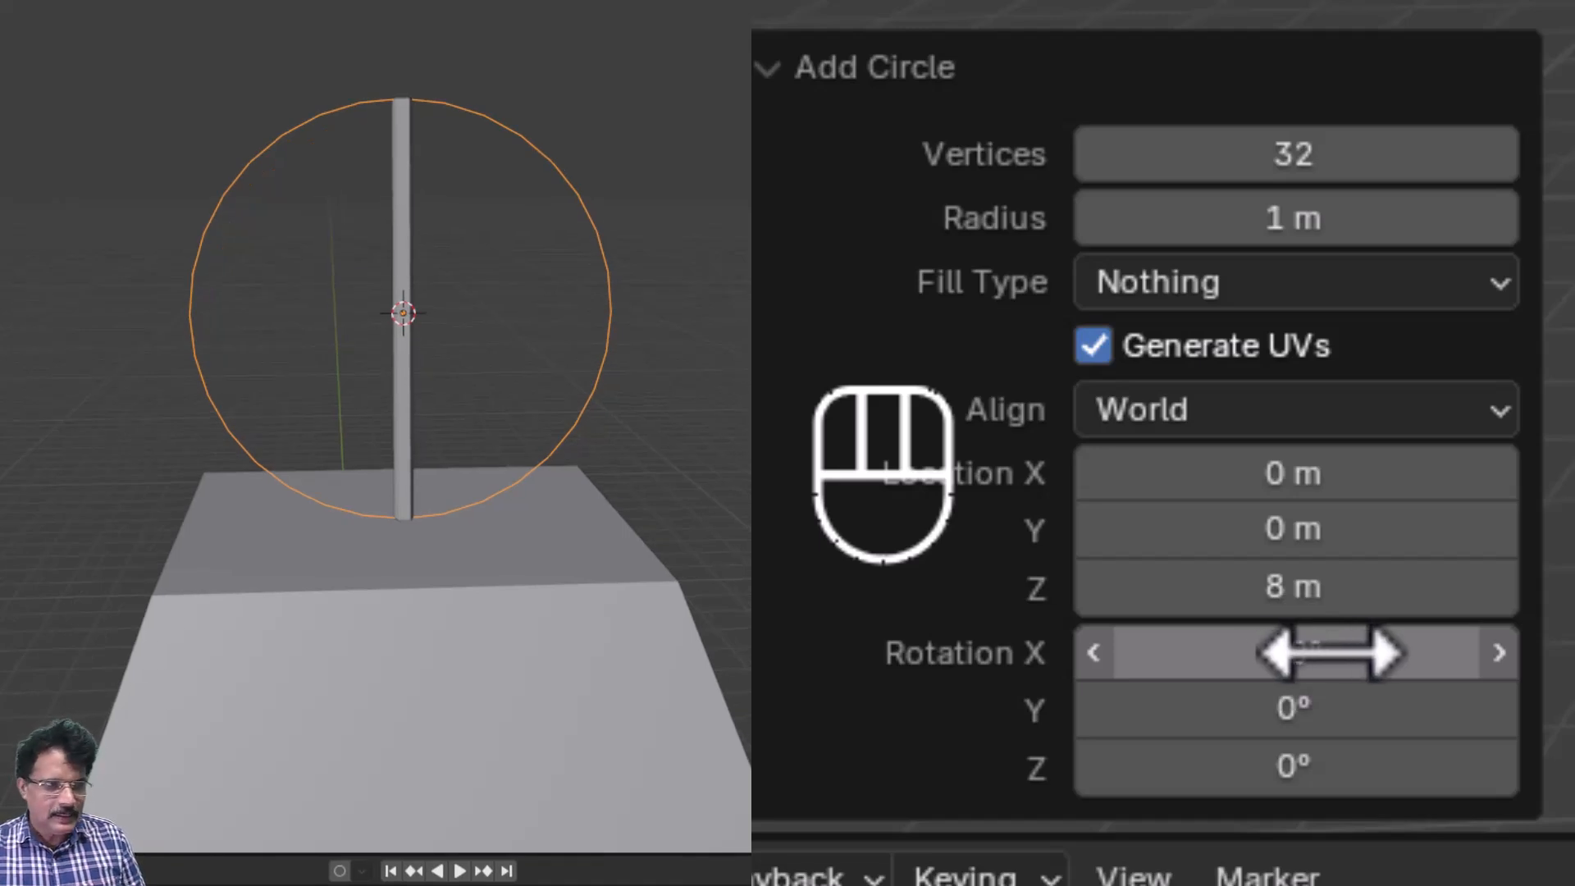
- Try a radius of 0.3 m for the upright circle
{"action": "left_click", "coordinate": [1304, 219]}
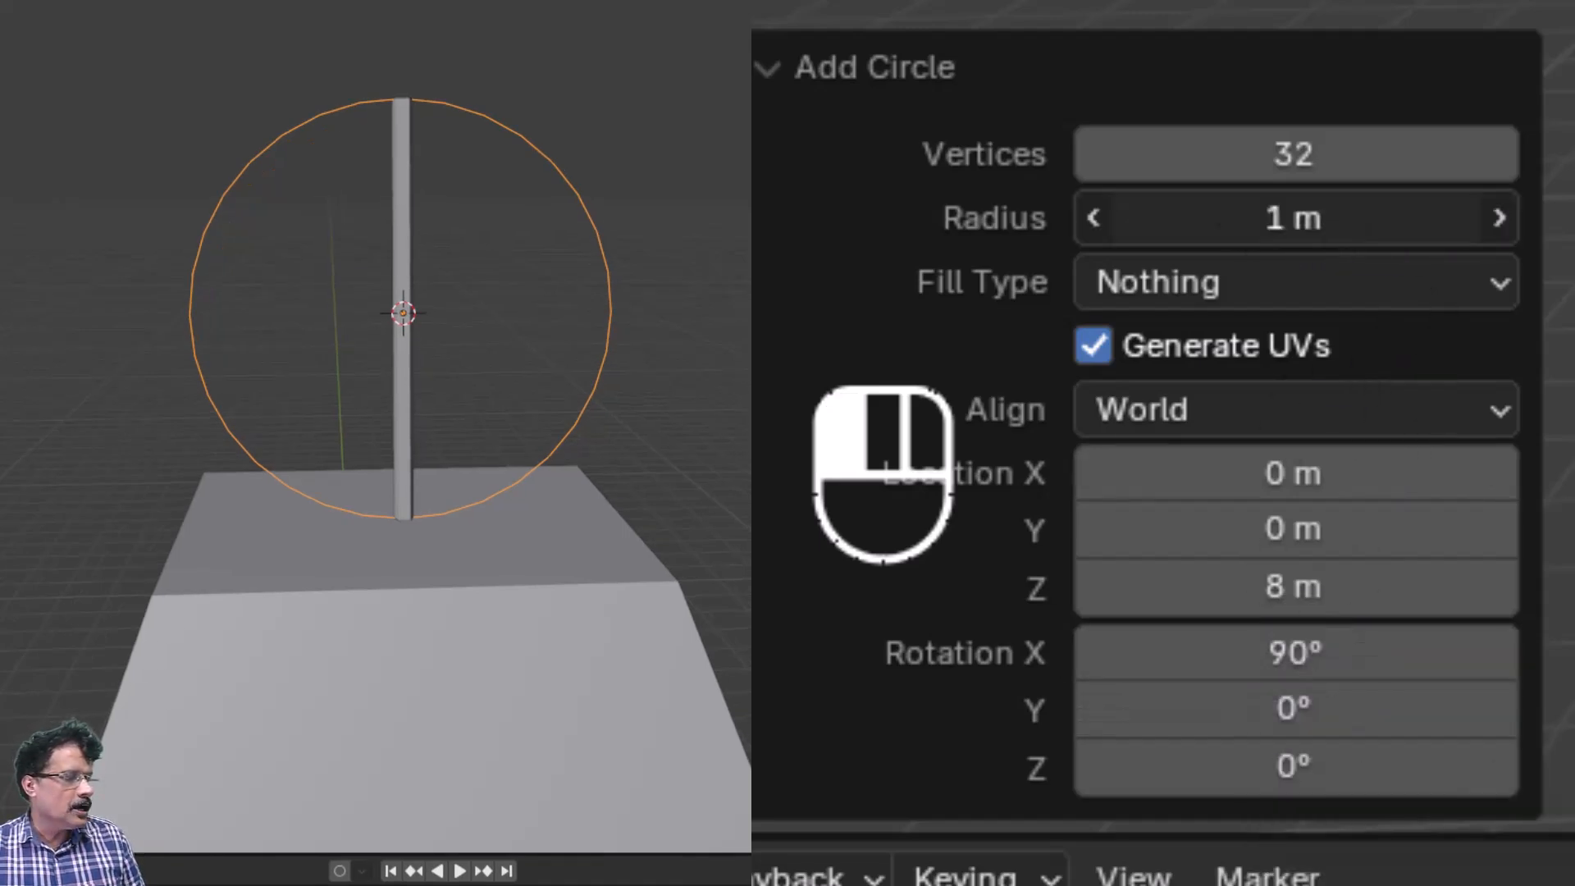
{"action": "type", "text": ".3"}
{"action": "key", "text": "Return"}
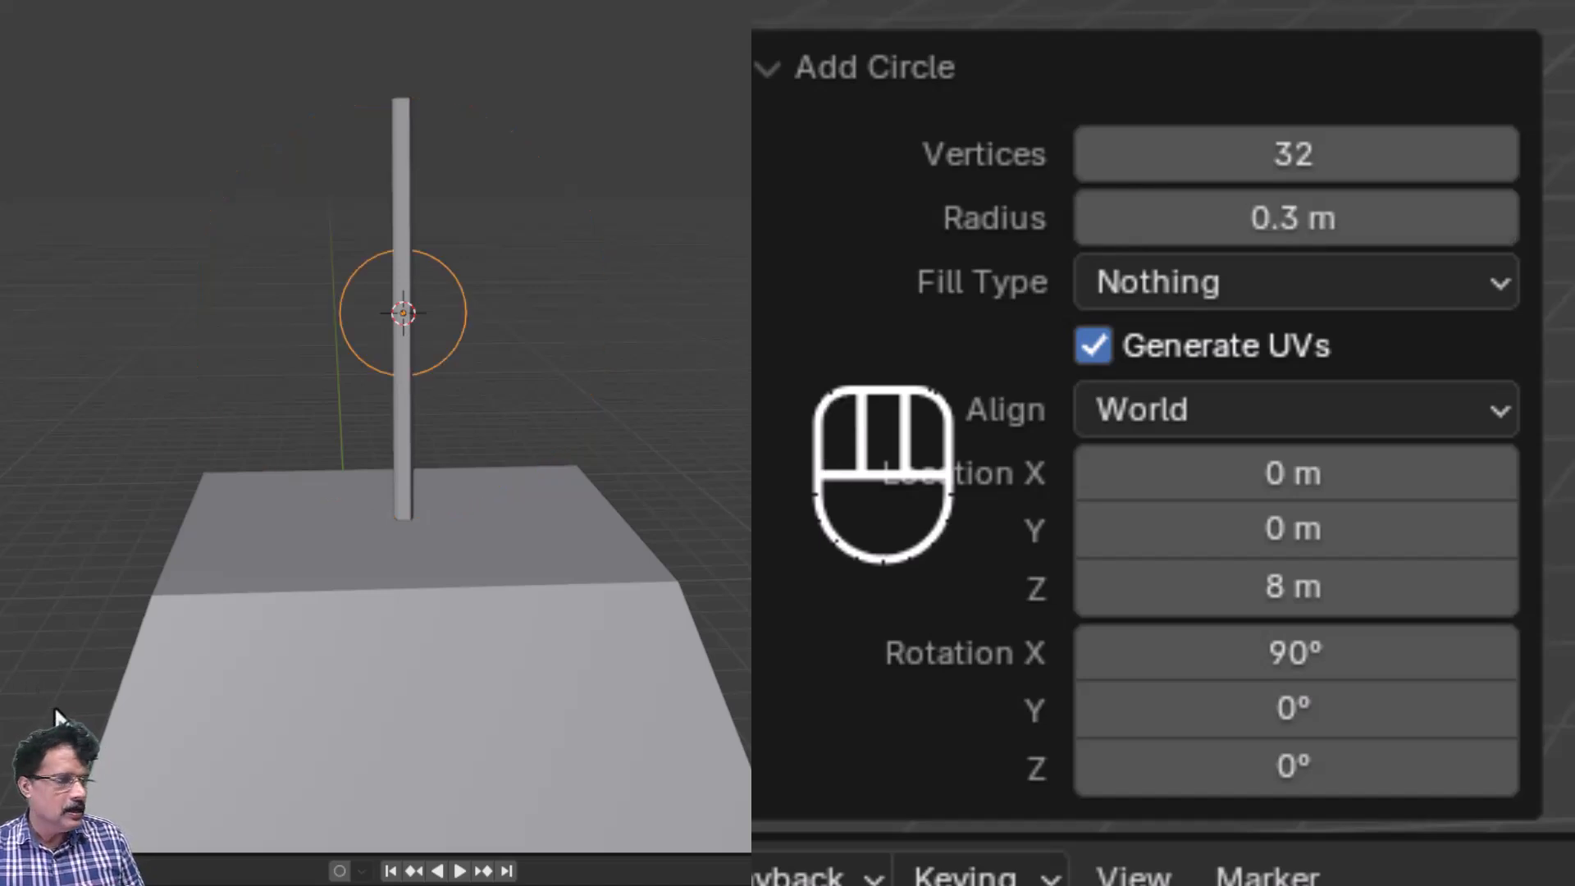
- Set the upright circle's radius to 0.4 m
{"action": "left_click", "coordinate": [1358, 229]}
{"action": "type", "text": ".4"}
{"action": "key", "text": "Return"}
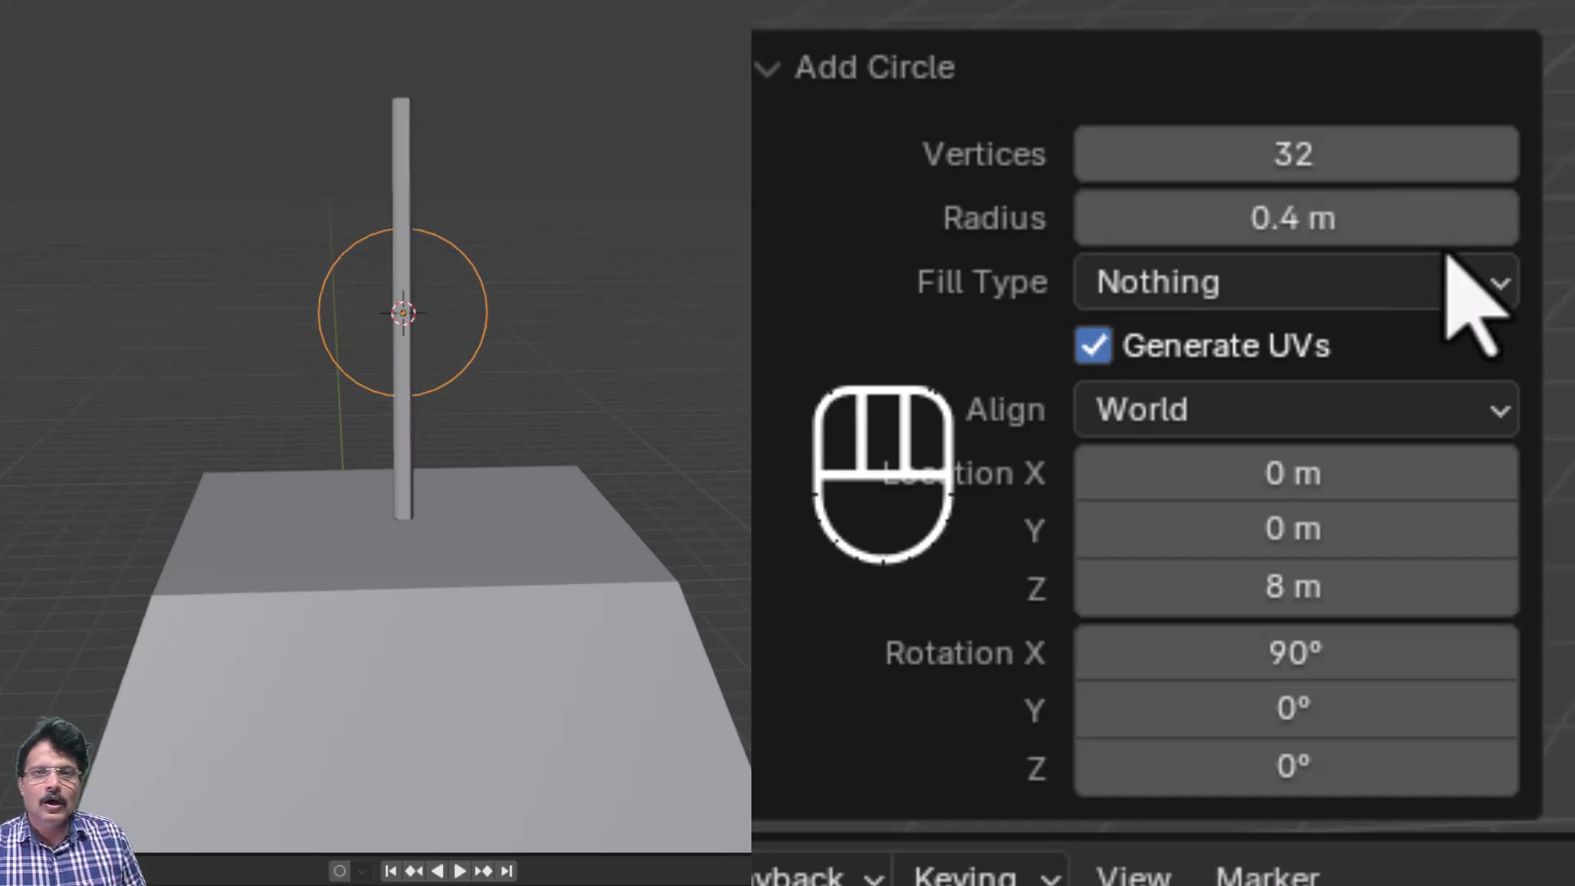
- Reduce the upright circle to 3 vertices so it forms a triangle
{"action": "left_click", "coordinate": [1248, 162]}
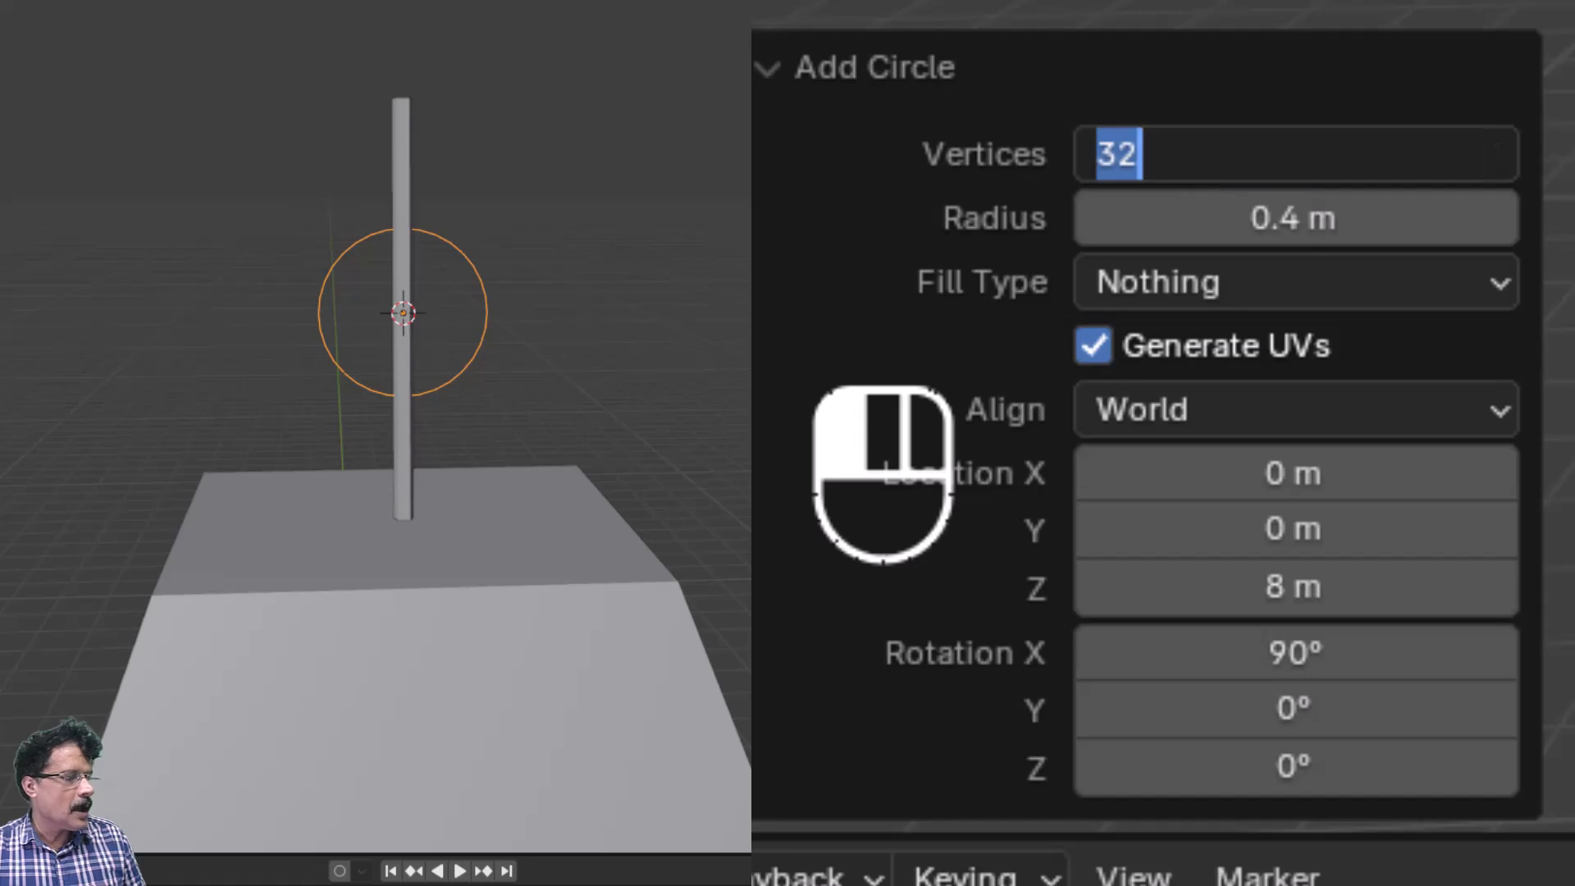
{"action": "type", "text": "3"}
{"action": "key", "text": "Return"}
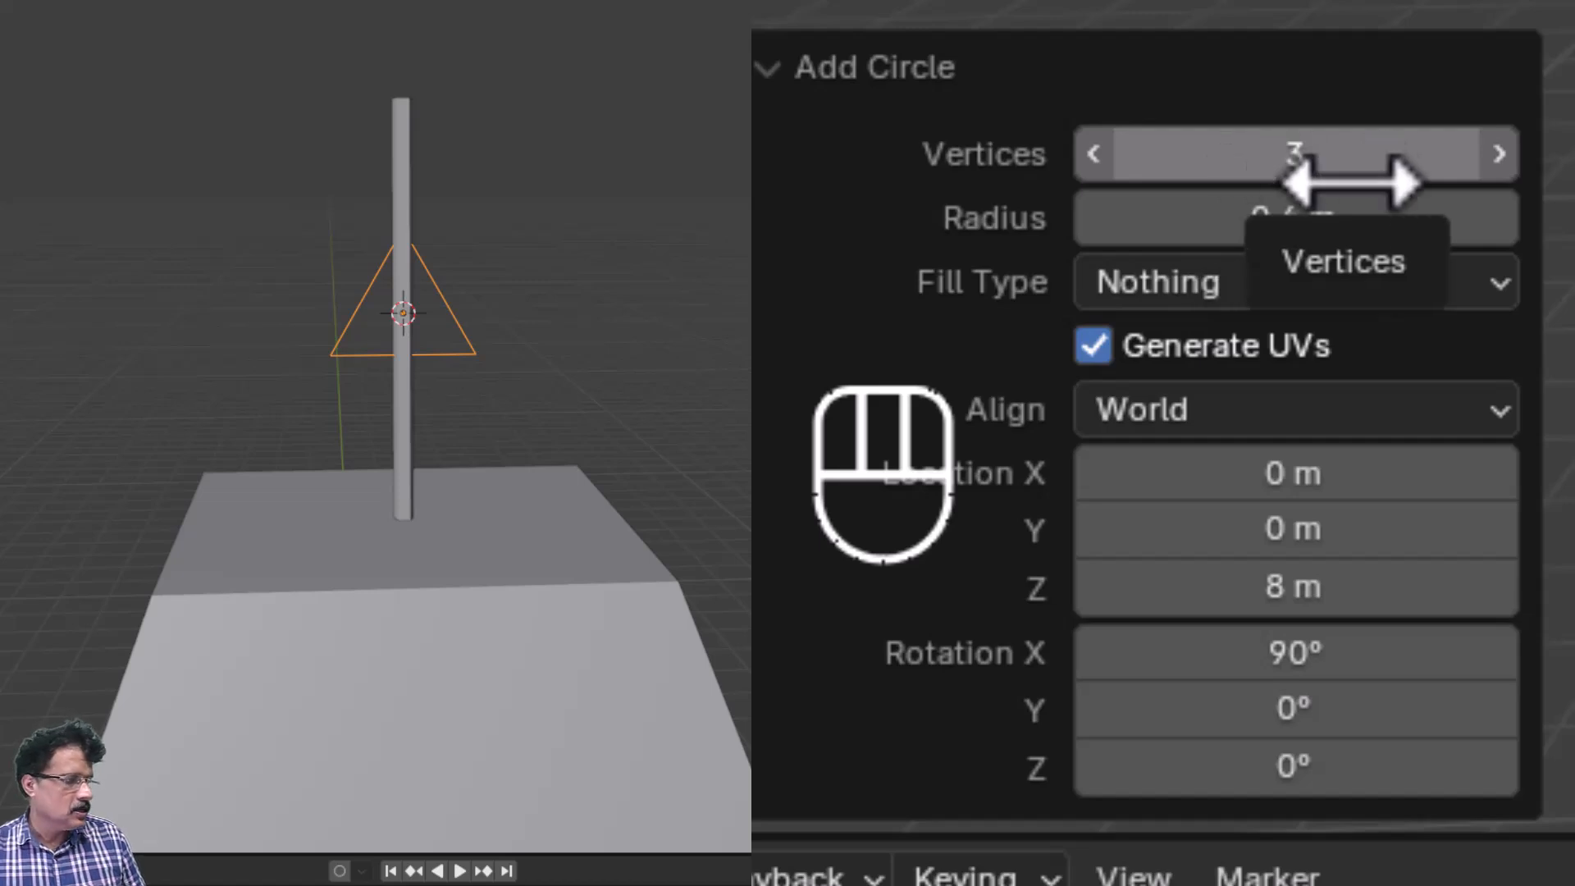
- Try a 90° rotation about Y for the triangle
{"action": "left_click", "coordinate": [1293, 711]}
{"action": "type", "text": "90"}
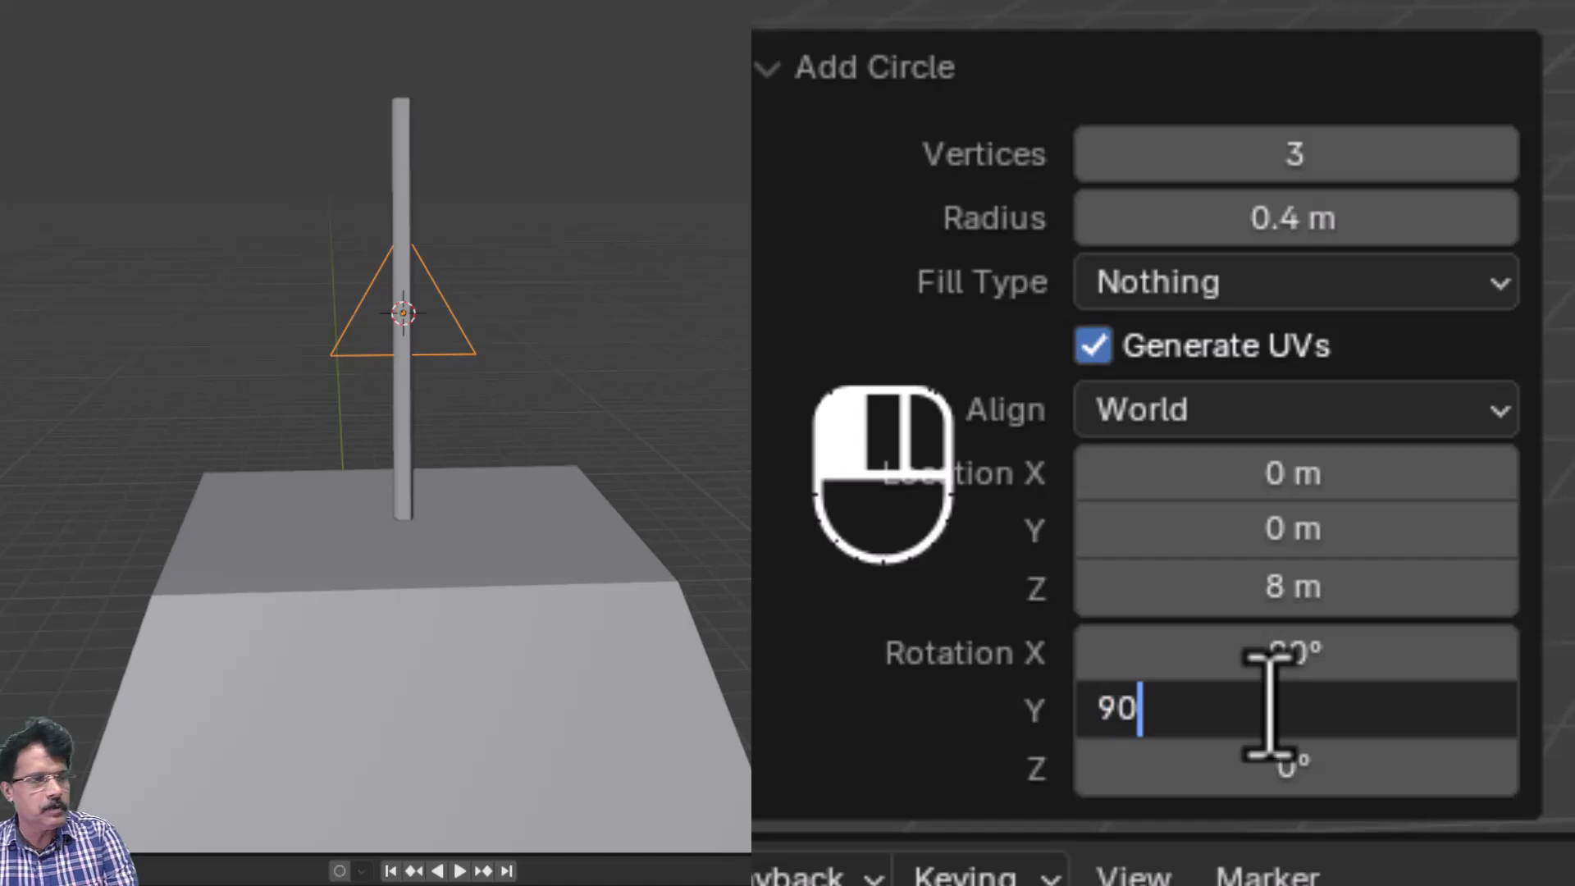
{"action": "key", "text": "Return"}
- Set the triangle's Y rotation to -90° so it points away from the flagpole on the negative X side
{"action": "left_click", "coordinate": [1269, 707]}
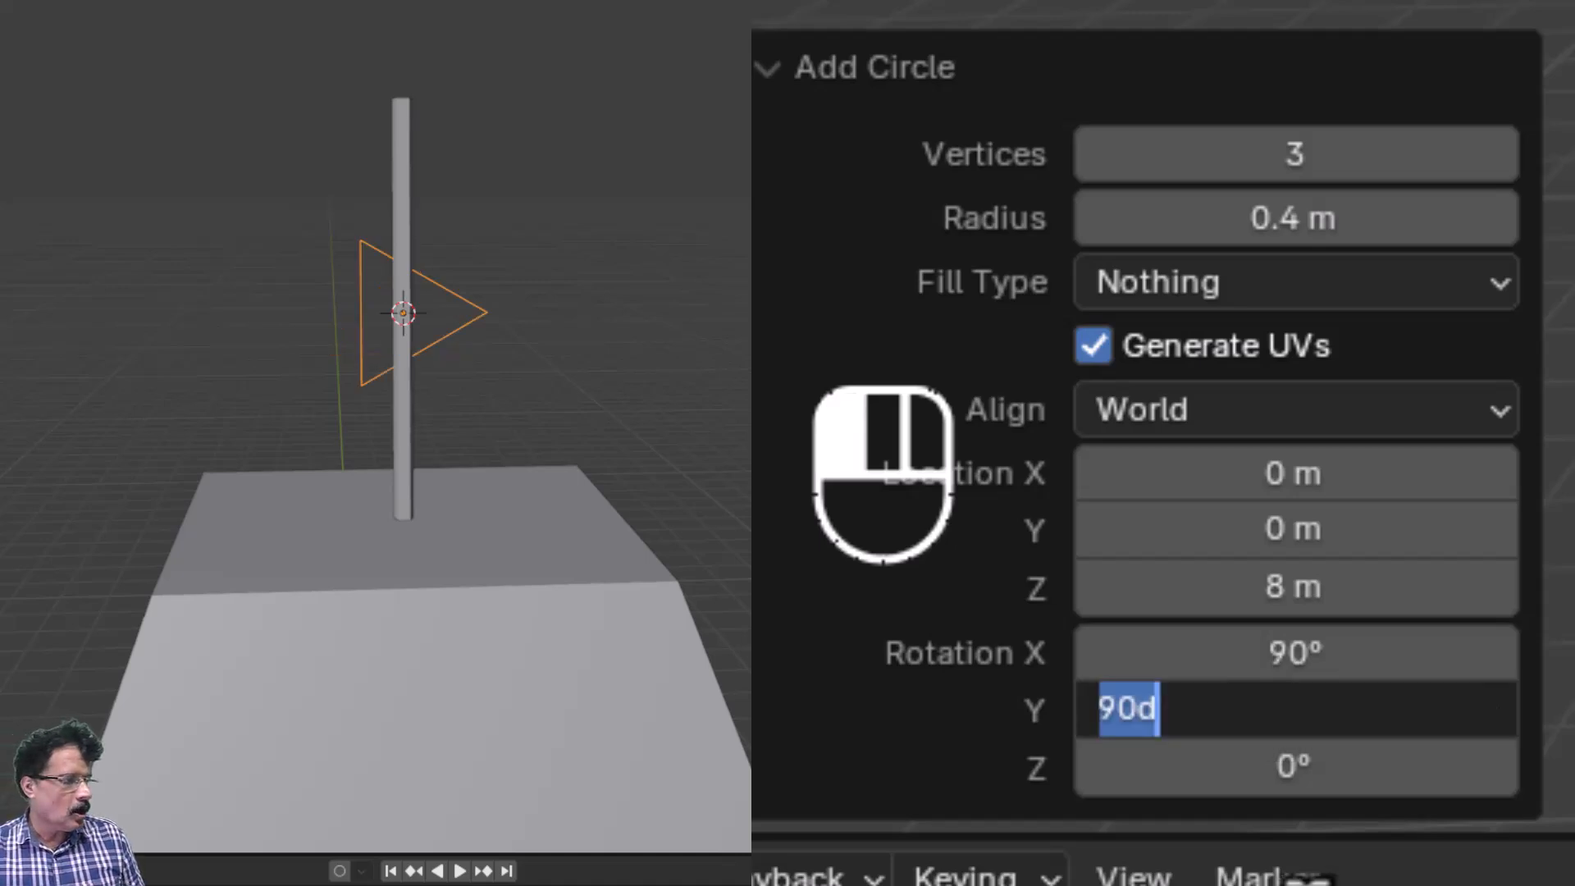
{"action": "type", "text": "-"}
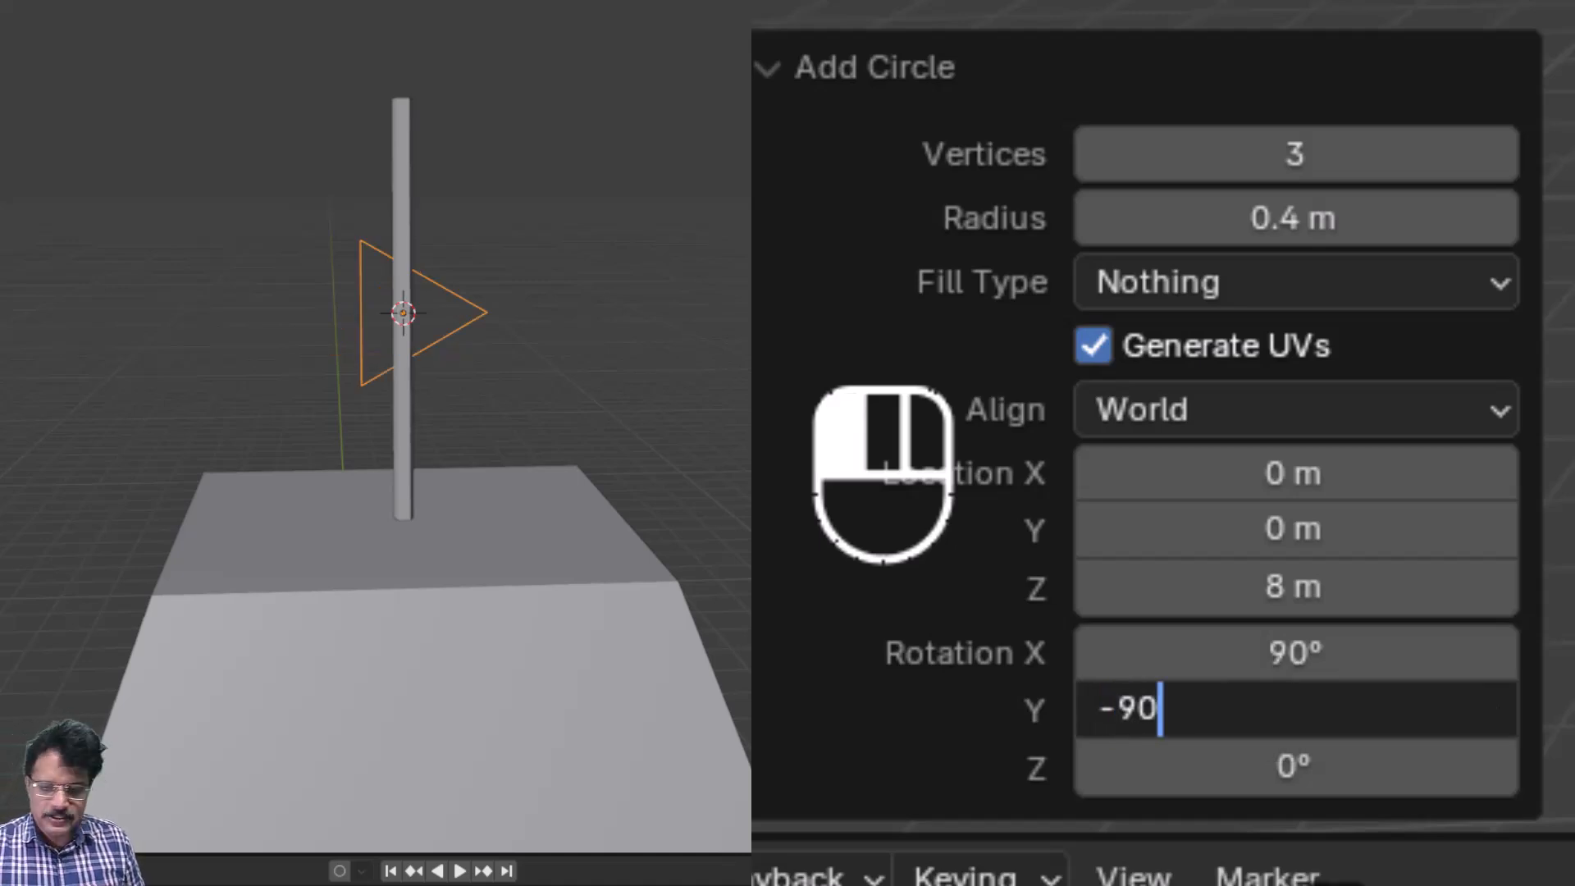
{"action": "type", "text": "90"}
{"action": "key", "text": "Return"}
- Try an X location of -0.25 m for the triangle beside the flagpole
{"action": "left_click_drag", "start_coordinate": [1227, 473], "coordinate": [1195, 468]}
{"action": "left_click", "coordinate": [1302, 464]}
{"action": "type", "text": "-"}
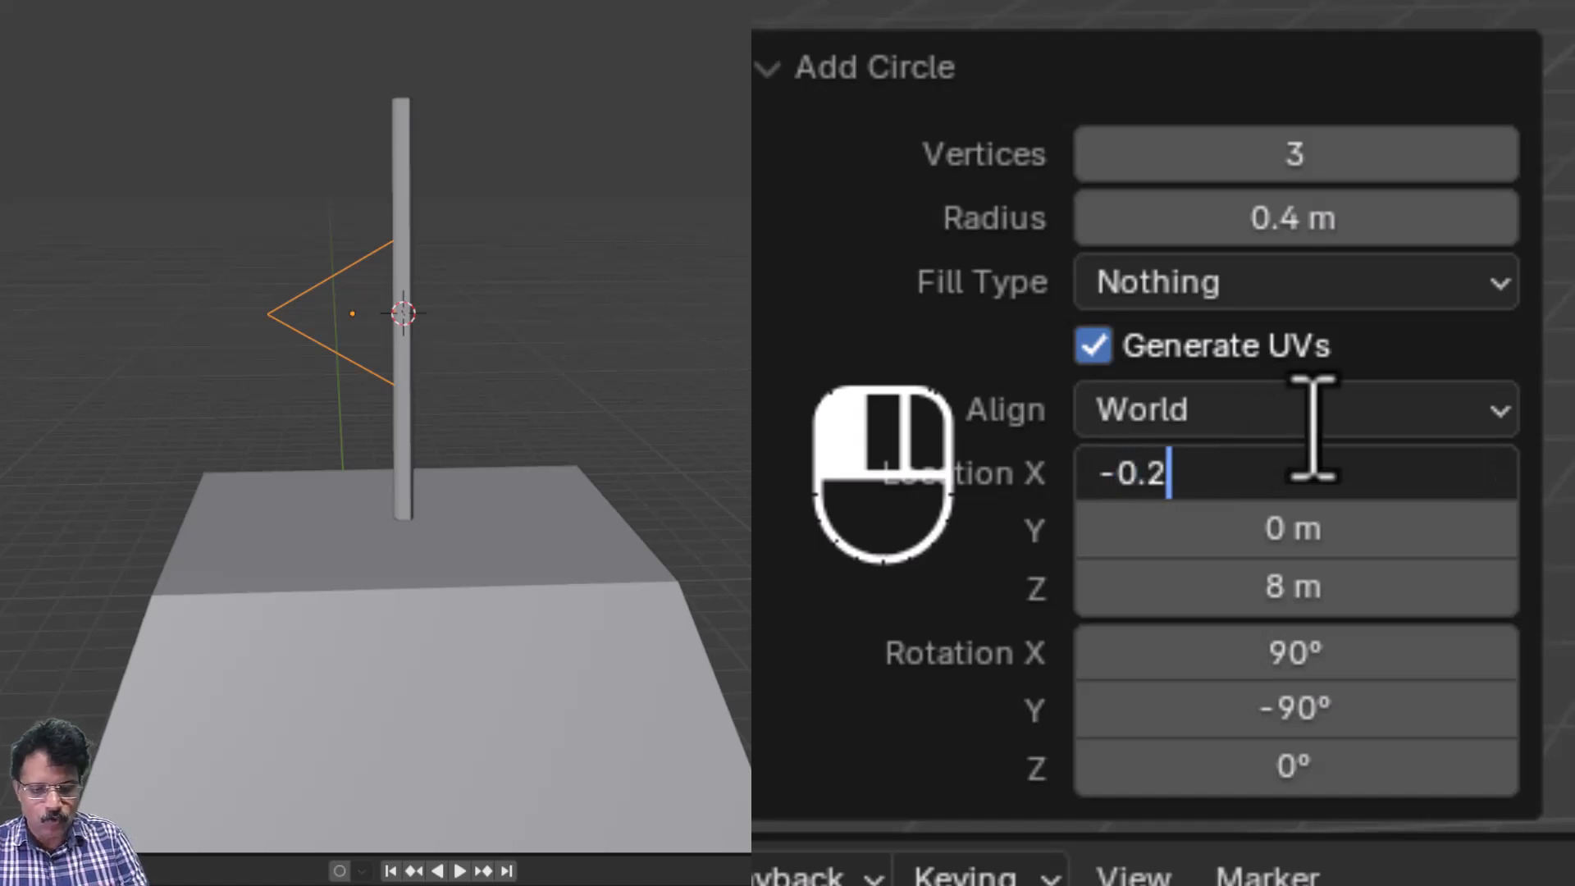
{"action": "type", "text": "0.2"}
{"action": "key", "text": "Return"}
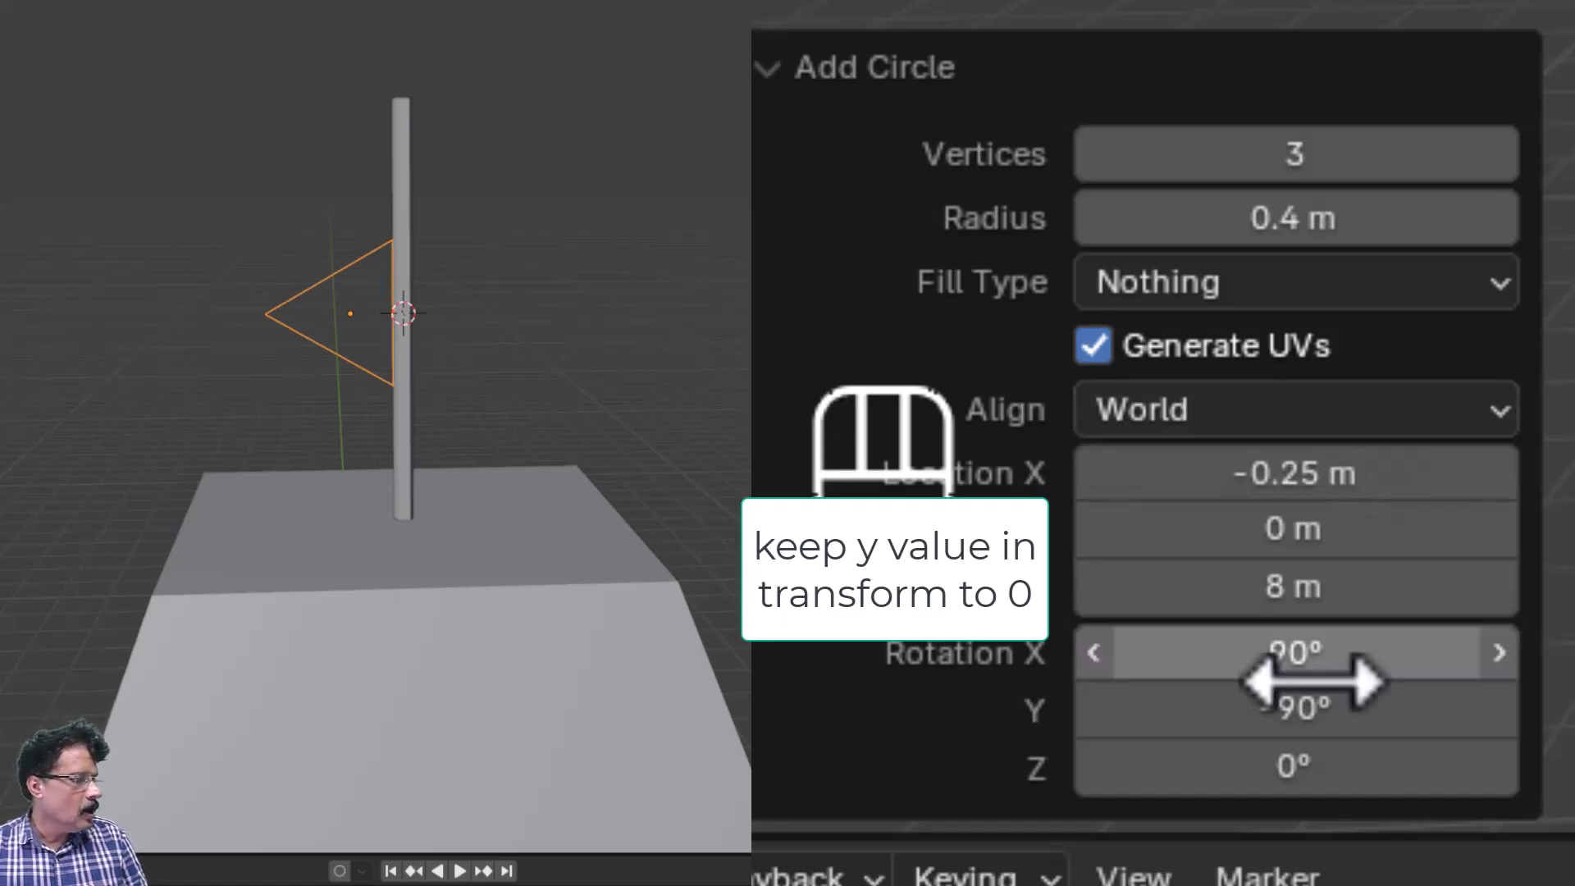
- Raise the triangle to a Z location of 8.67 m near the flagpole's tip, with its Y location at 0.67 m
{"action": "left_click_drag", "start_coordinate": [1248, 589], "coordinate": [1558, 503]}
{"action": "left_click", "coordinate": [1267, 586]}
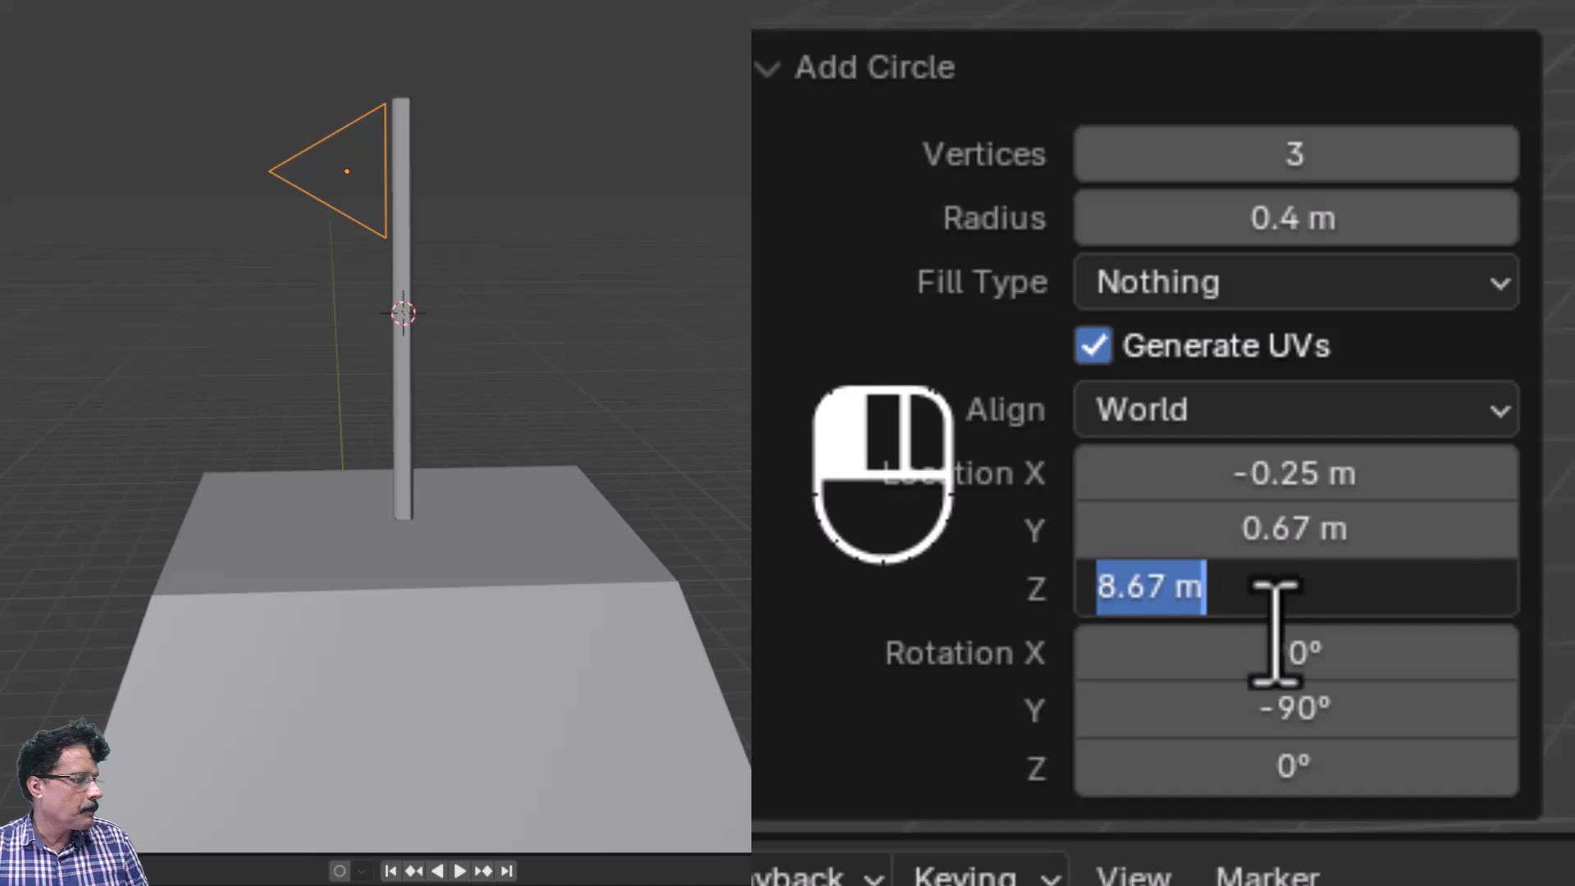
{"action": "type", "text": "8"}
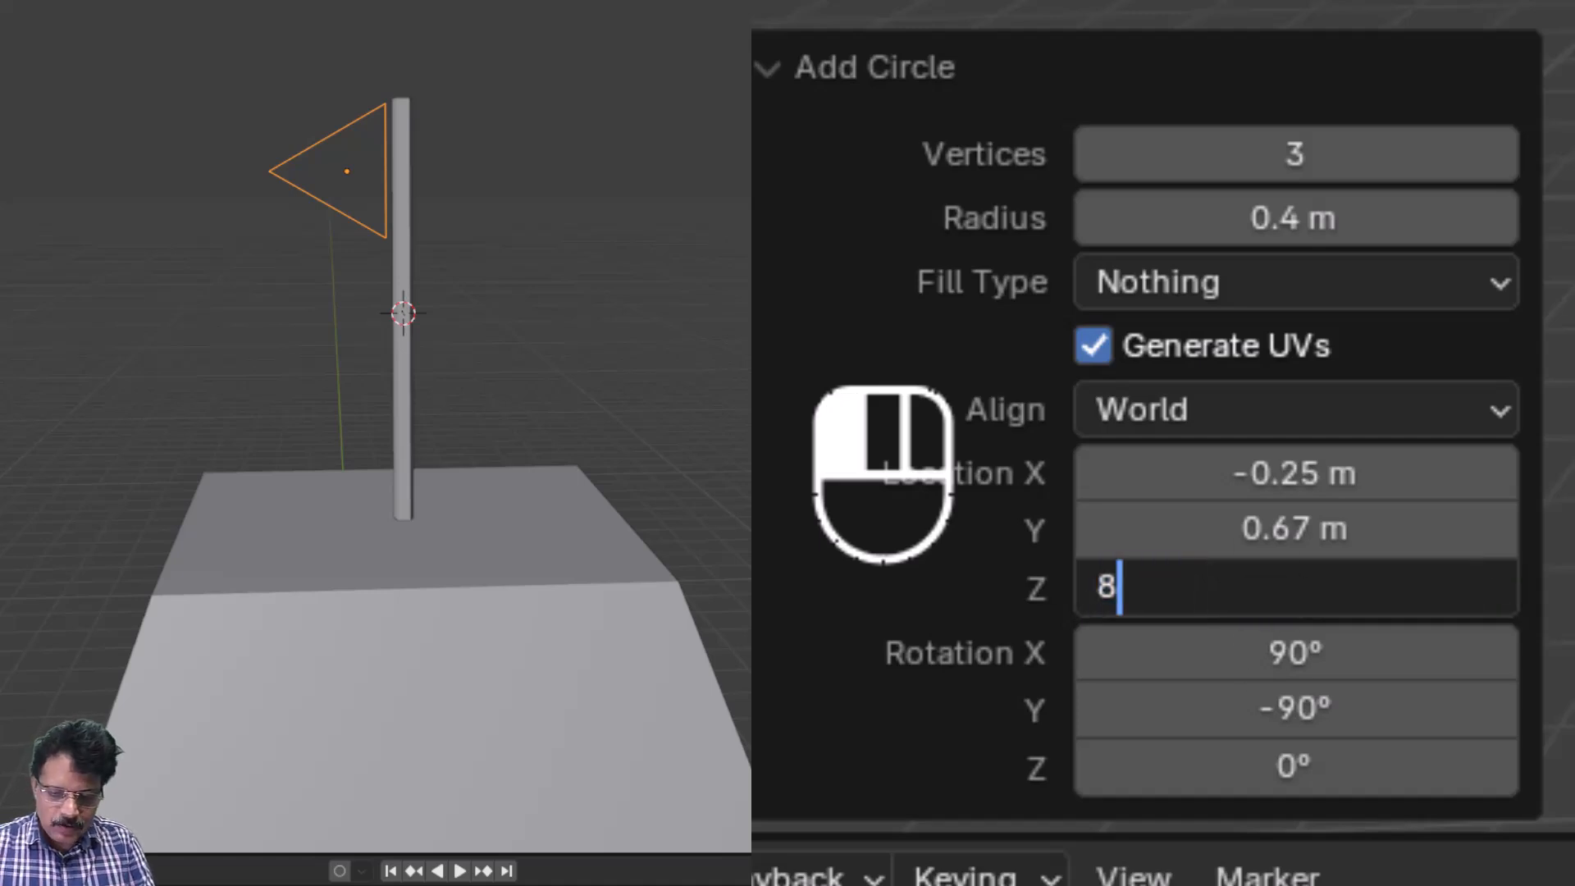
{"action": "key", "text": "Return"}
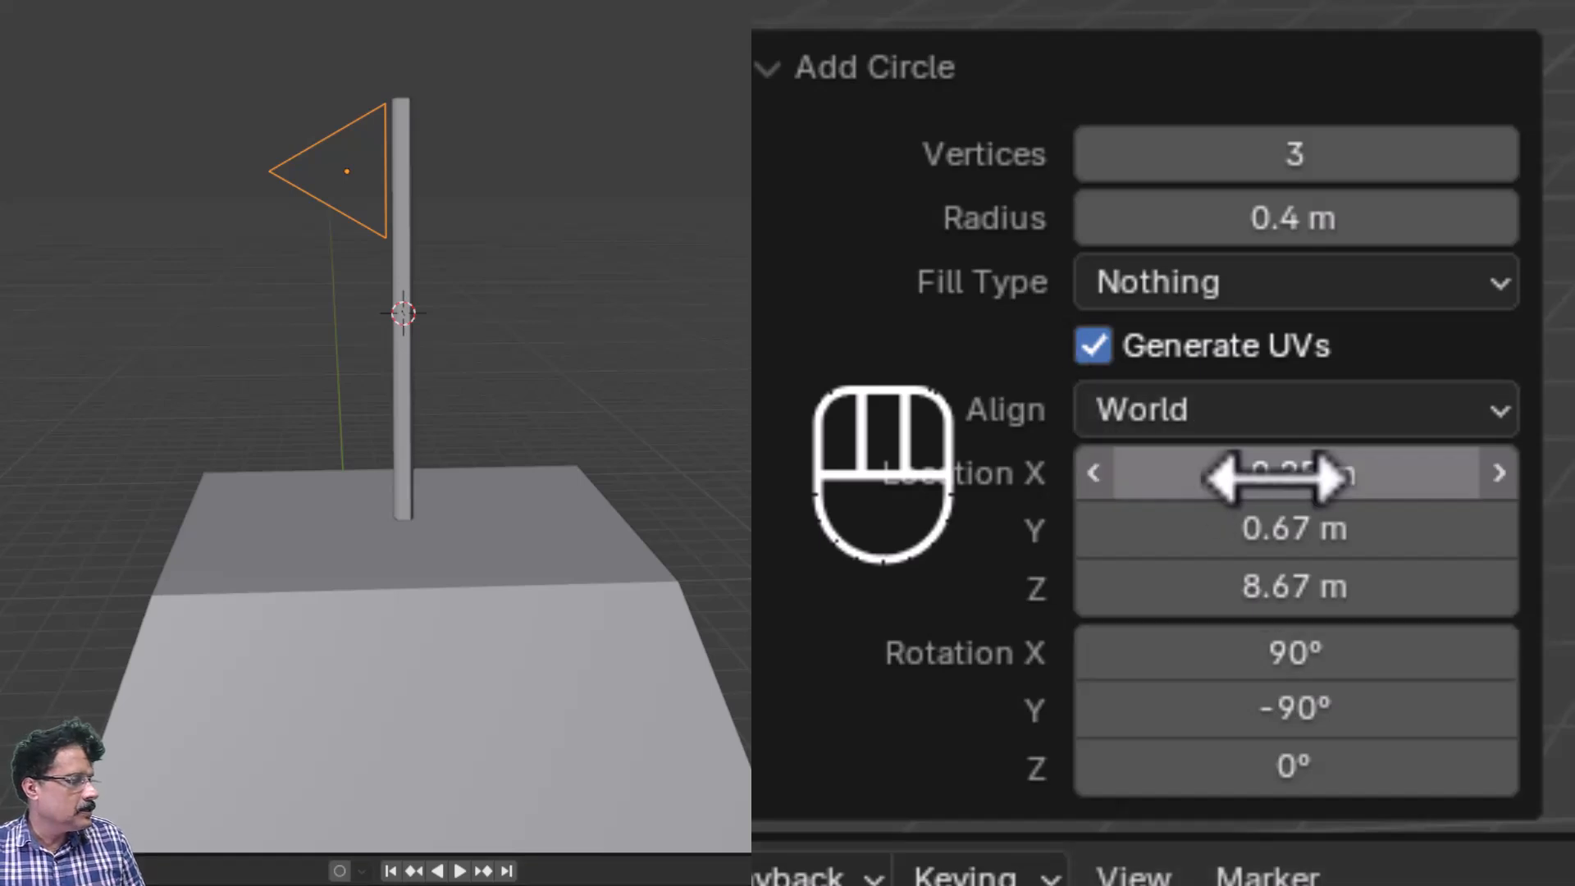
- Set the triangle's X location to -0.2 m and fill it with an N-Gon face
{"action": "left_click", "coordinate": [1380, 490]}
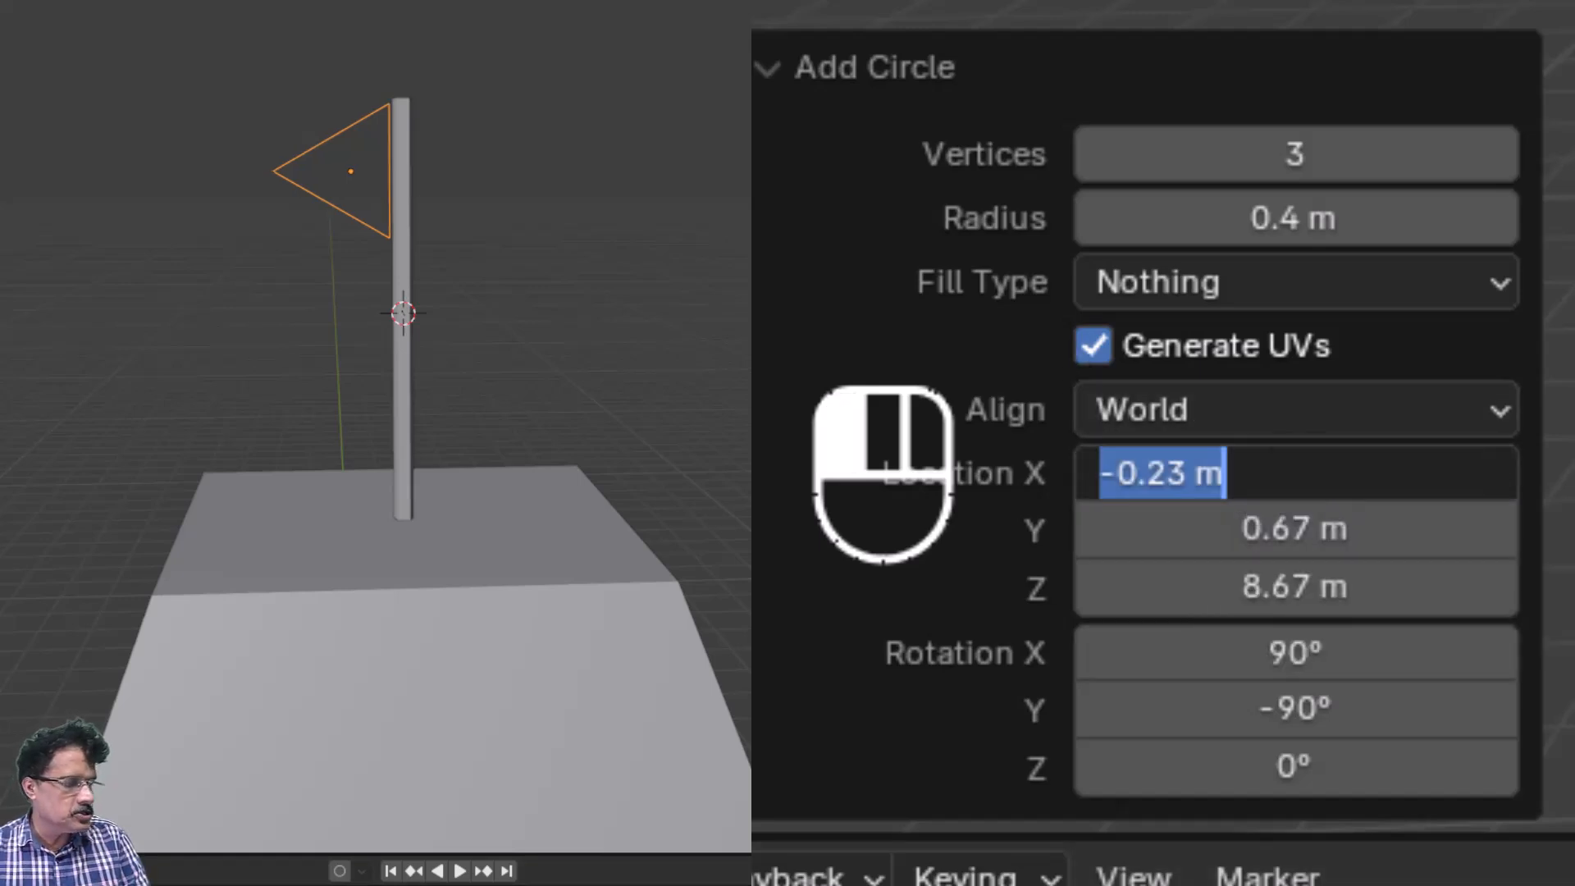
{"action": "type", "text": "-0.2"}
{"action": "key", "text": "Return"}
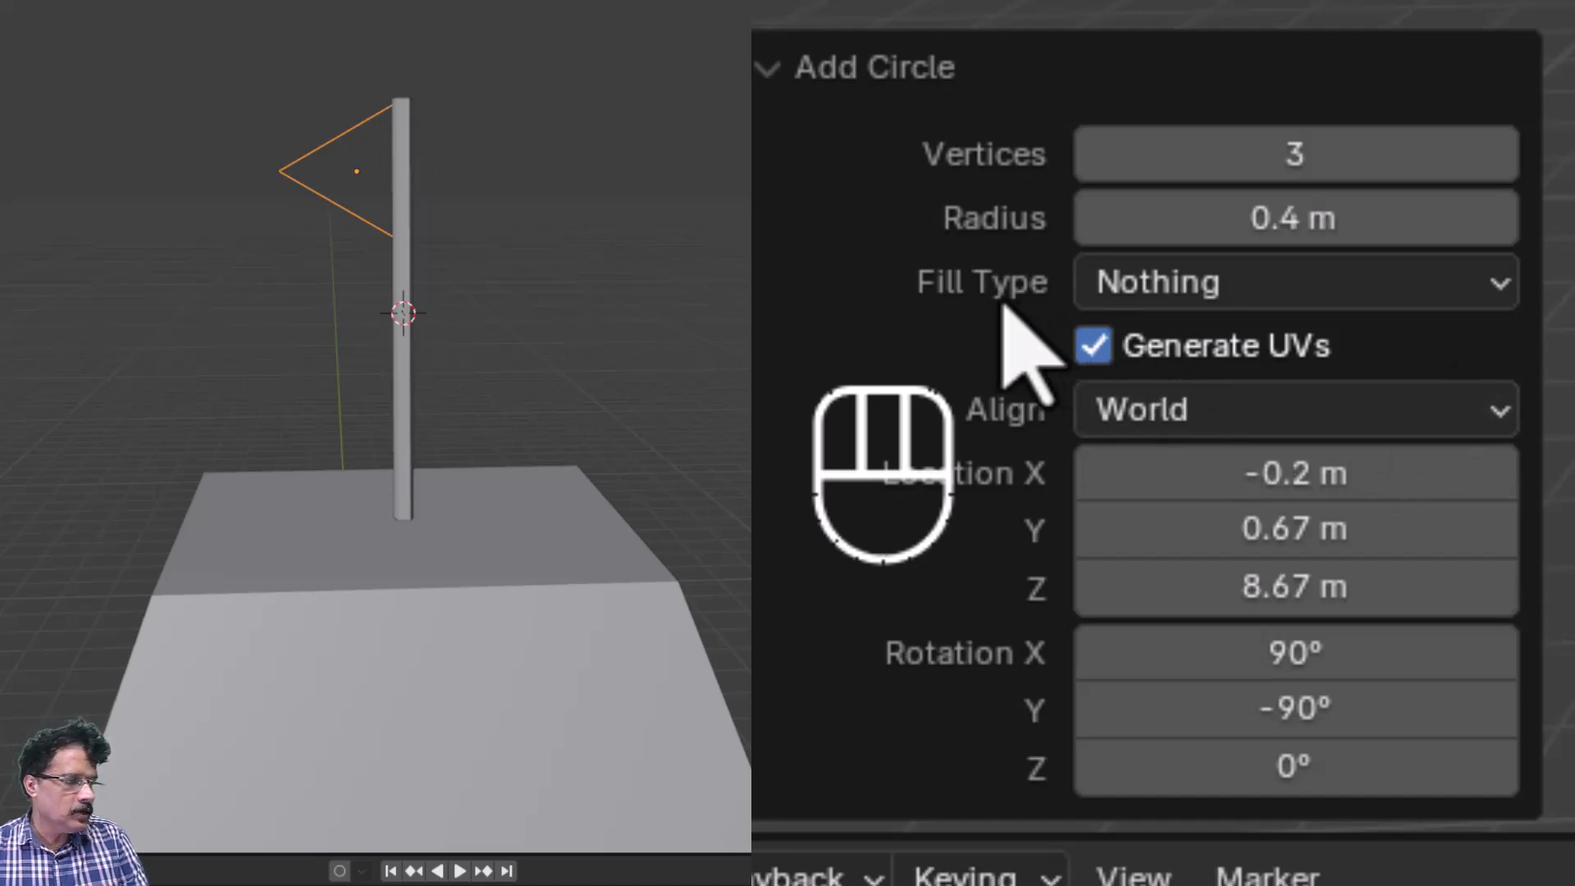
{"action": "left_click", "coordinate": [1274, 289]}
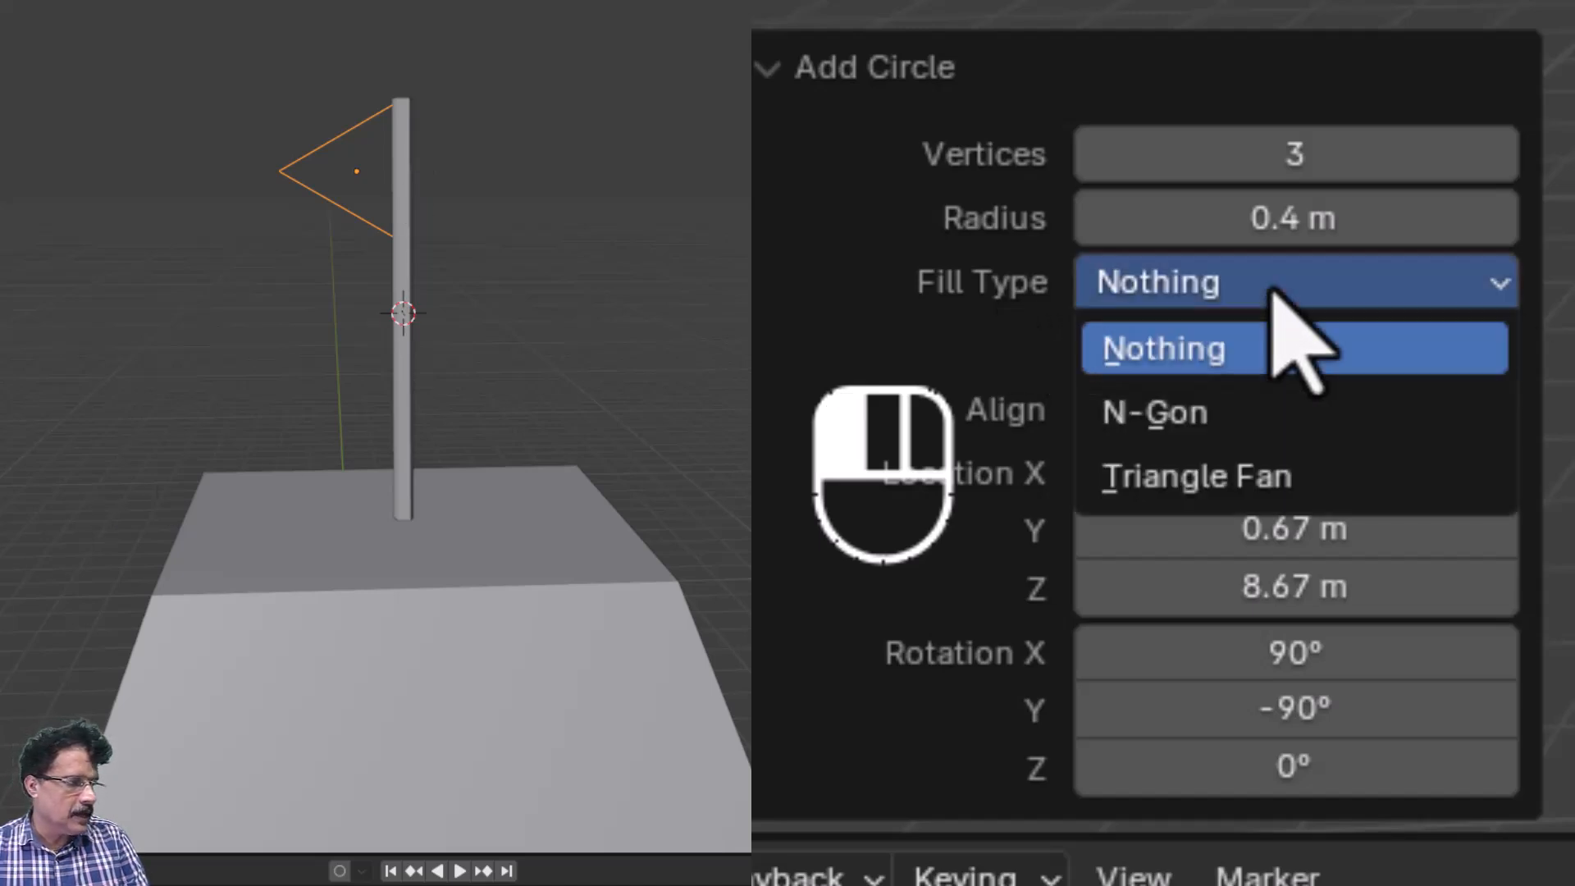
{"action": "left_click", "coordinate": [1274, 412]}
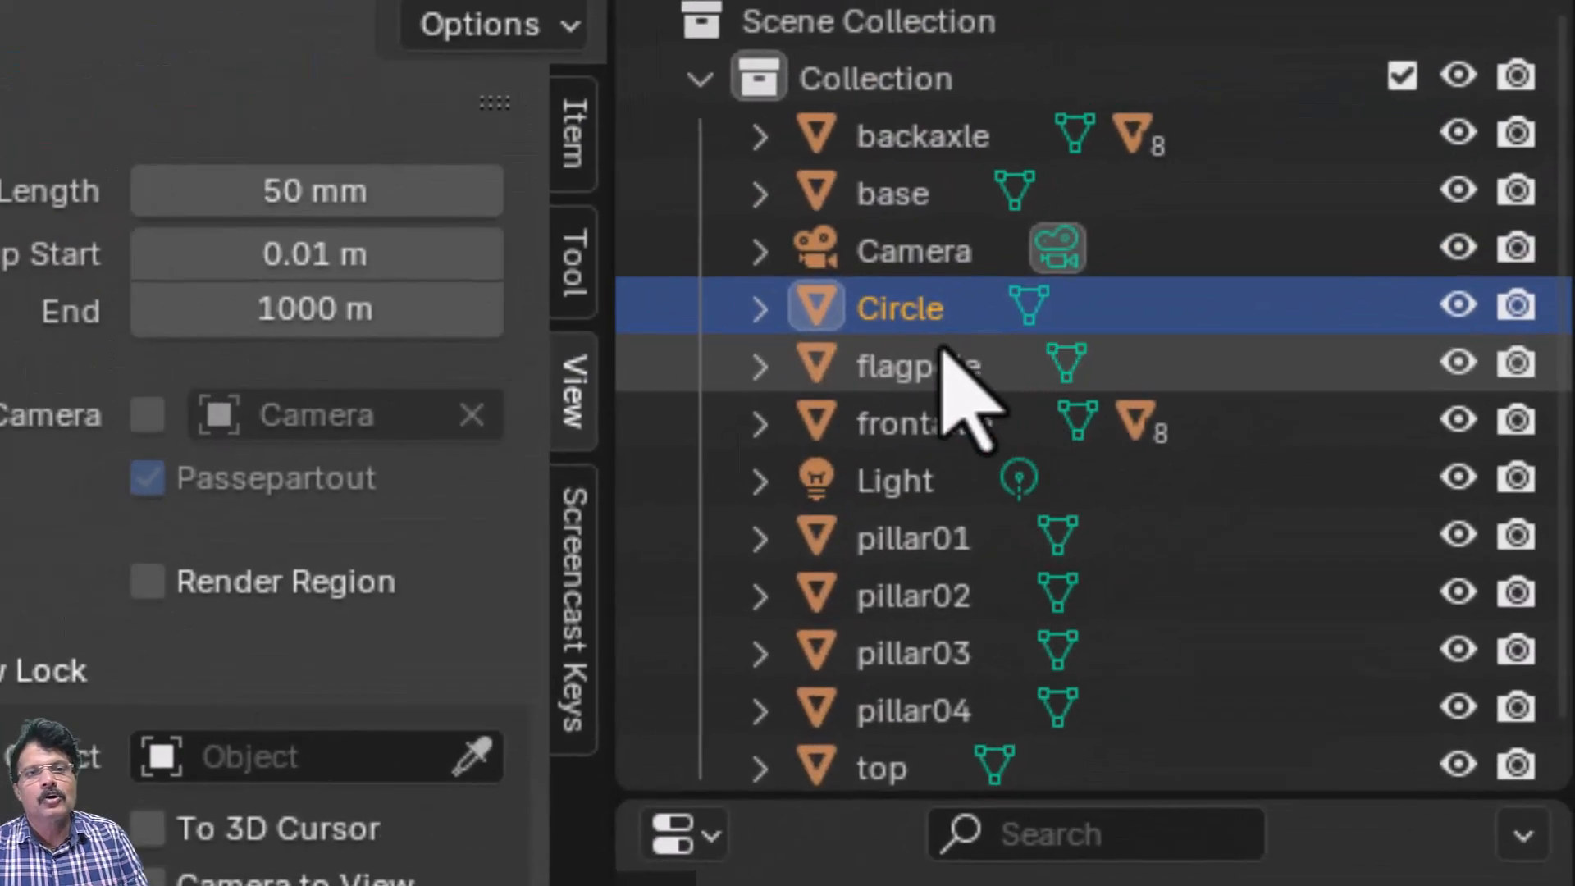
- Rename the filled triangle object as flag
{"action": "double_click", "coordinate": [906, 321]}
{"action": "type", "text": "flag"}
{"action": "key", "text": "Return"}
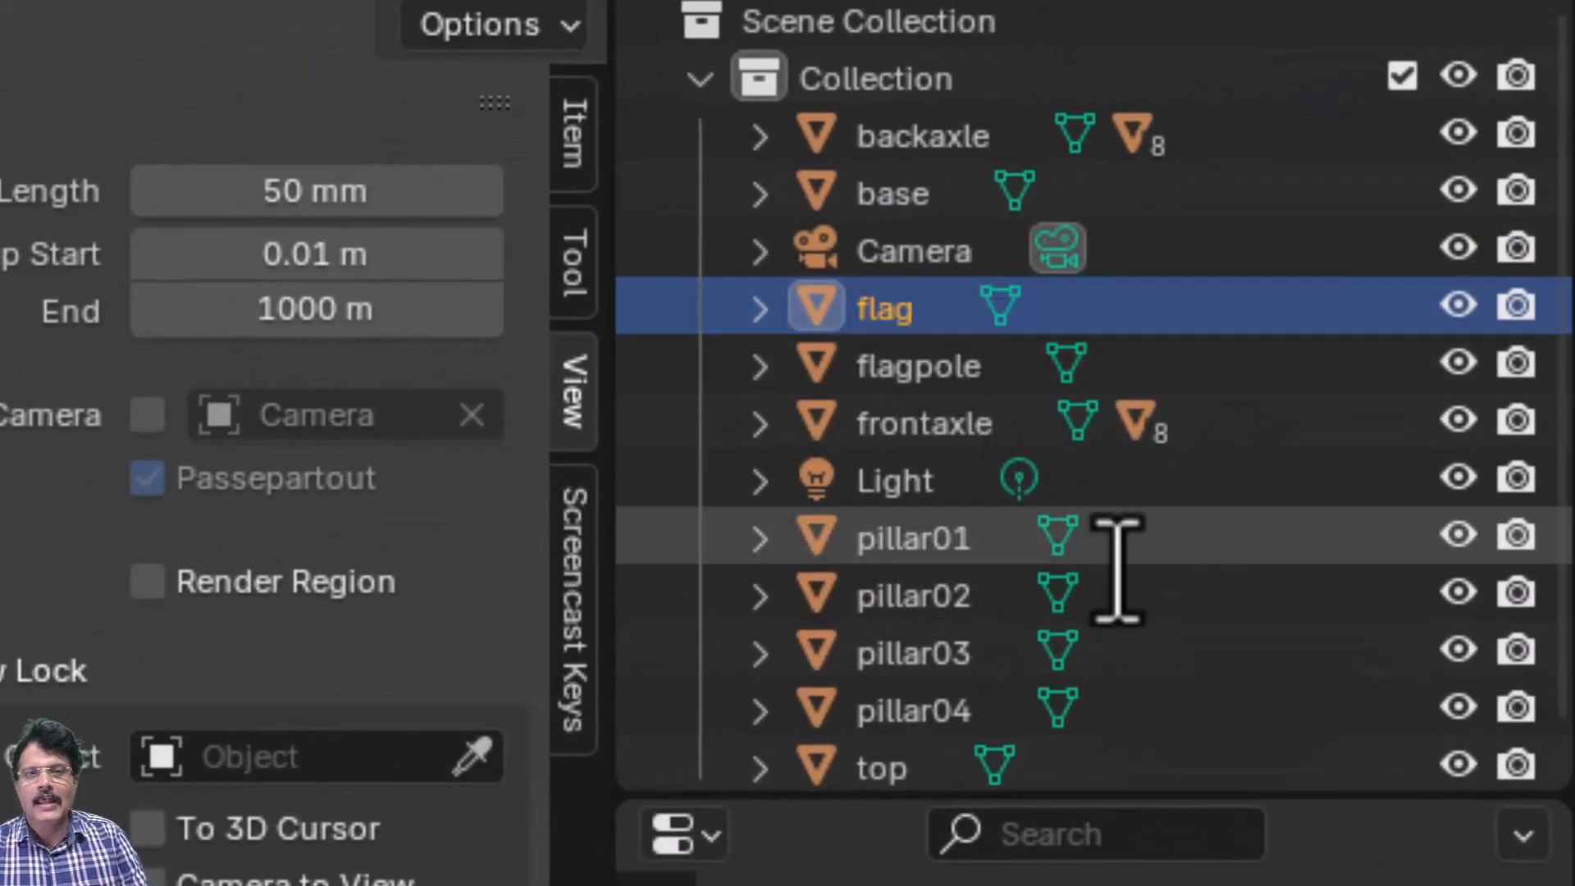
- Select the chariot's base and snap the 3D cursor to it
{"action": "left_click", "coordinate": [894, 768]}
{"action": "key", "text": "KP_1"}
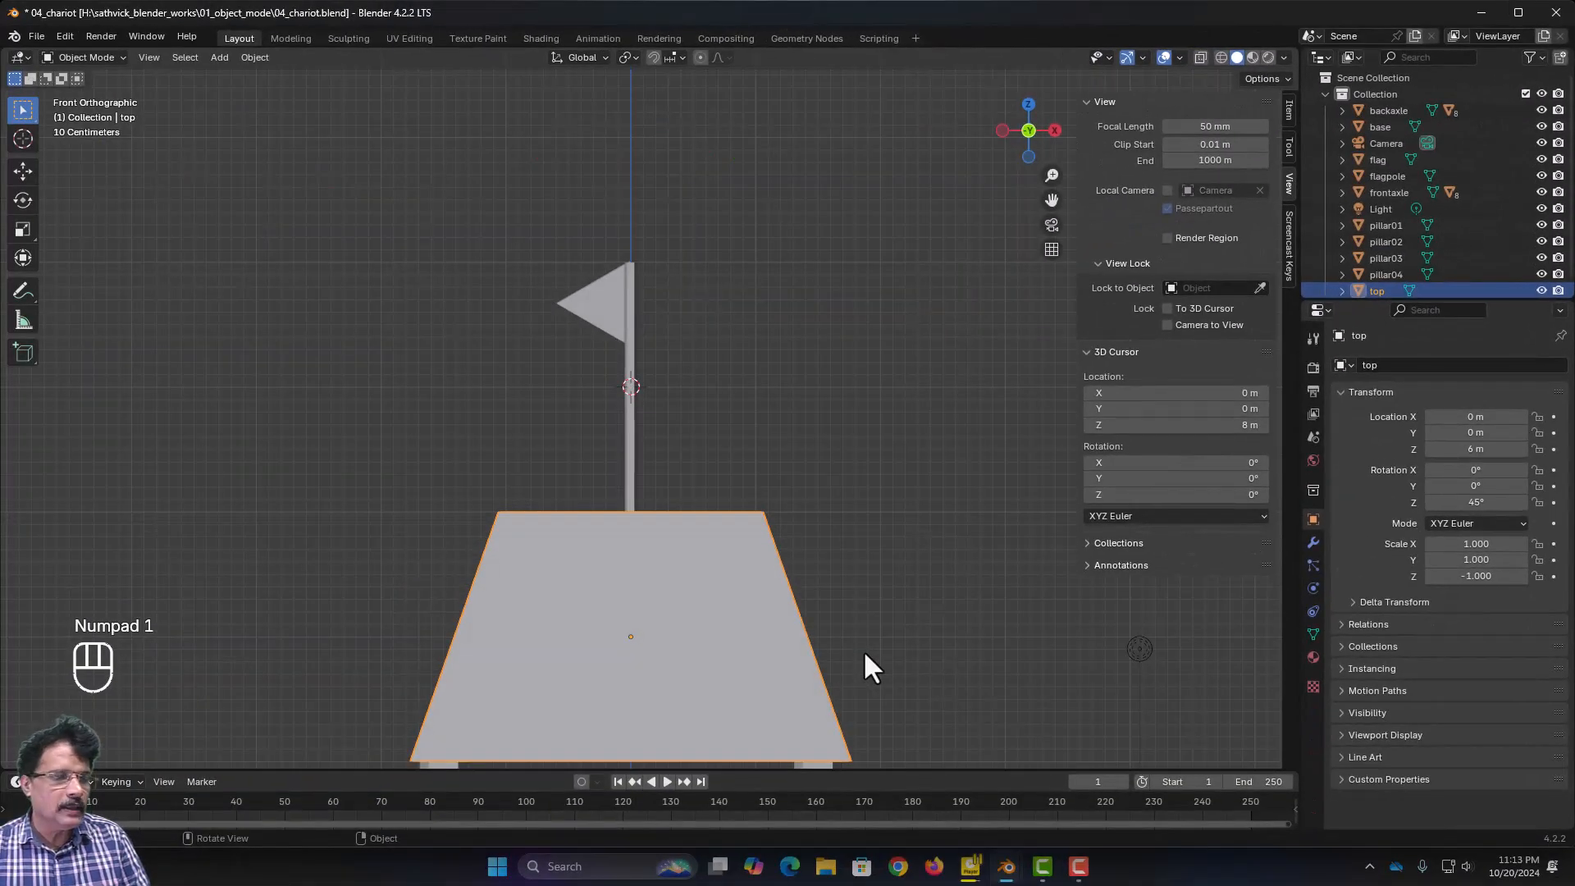
{"action": "middle_click_drag", "start_coordinate": [871, 647], "coordinate": [602, 648], "text": "shift"}
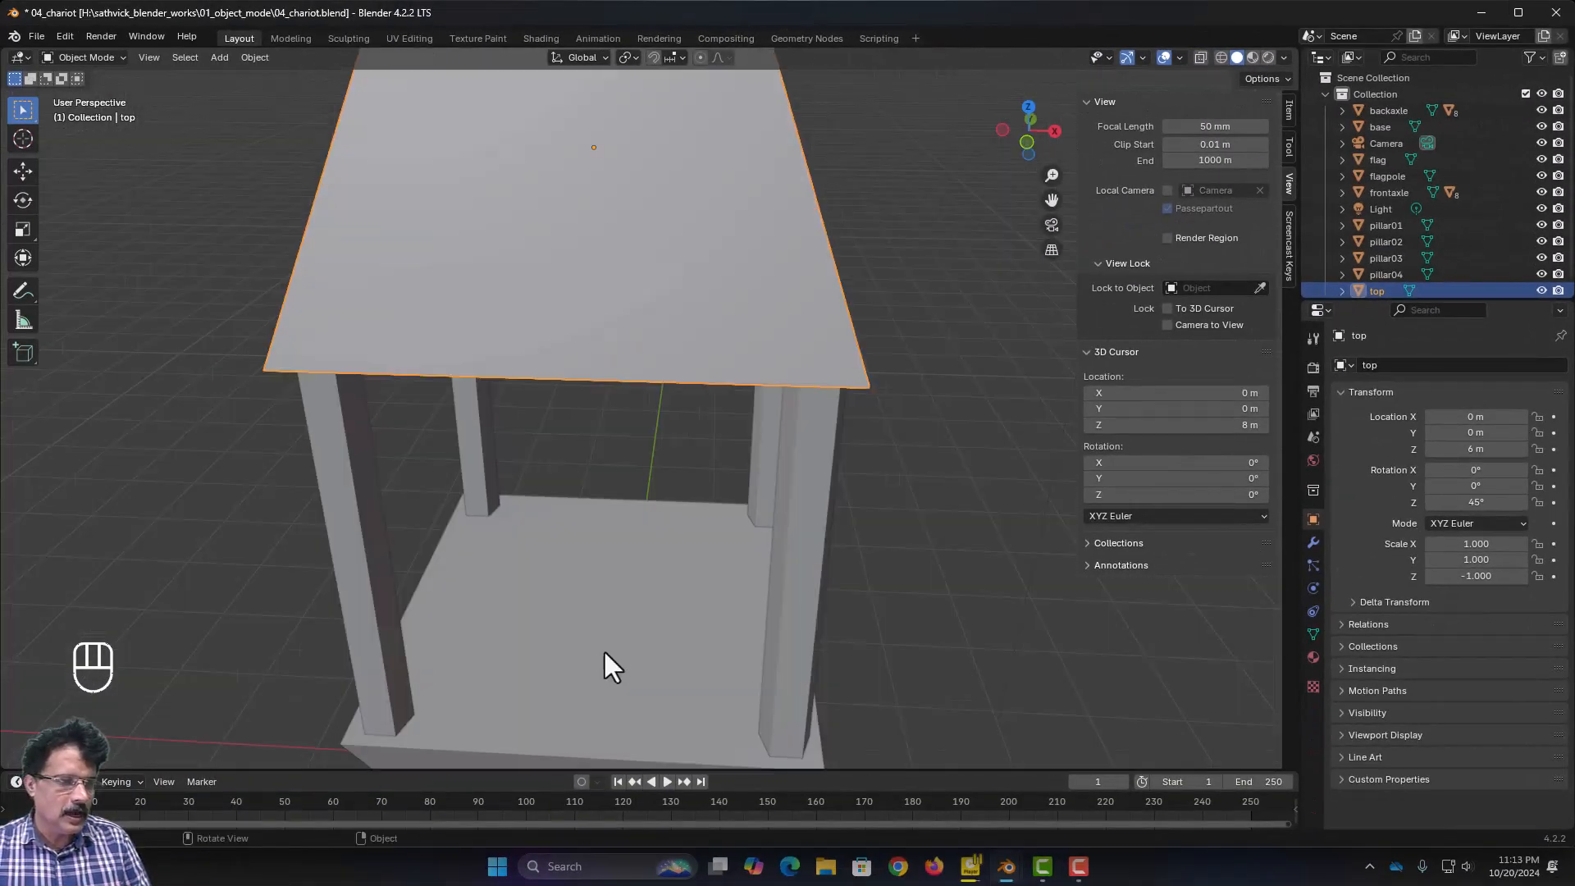
{"action": "left_click", "coordinate": [607, 643]}
{"action": "scroll", "coordinate": [612, 652], "scroll_direction": "down", "scroll_amount": 4}
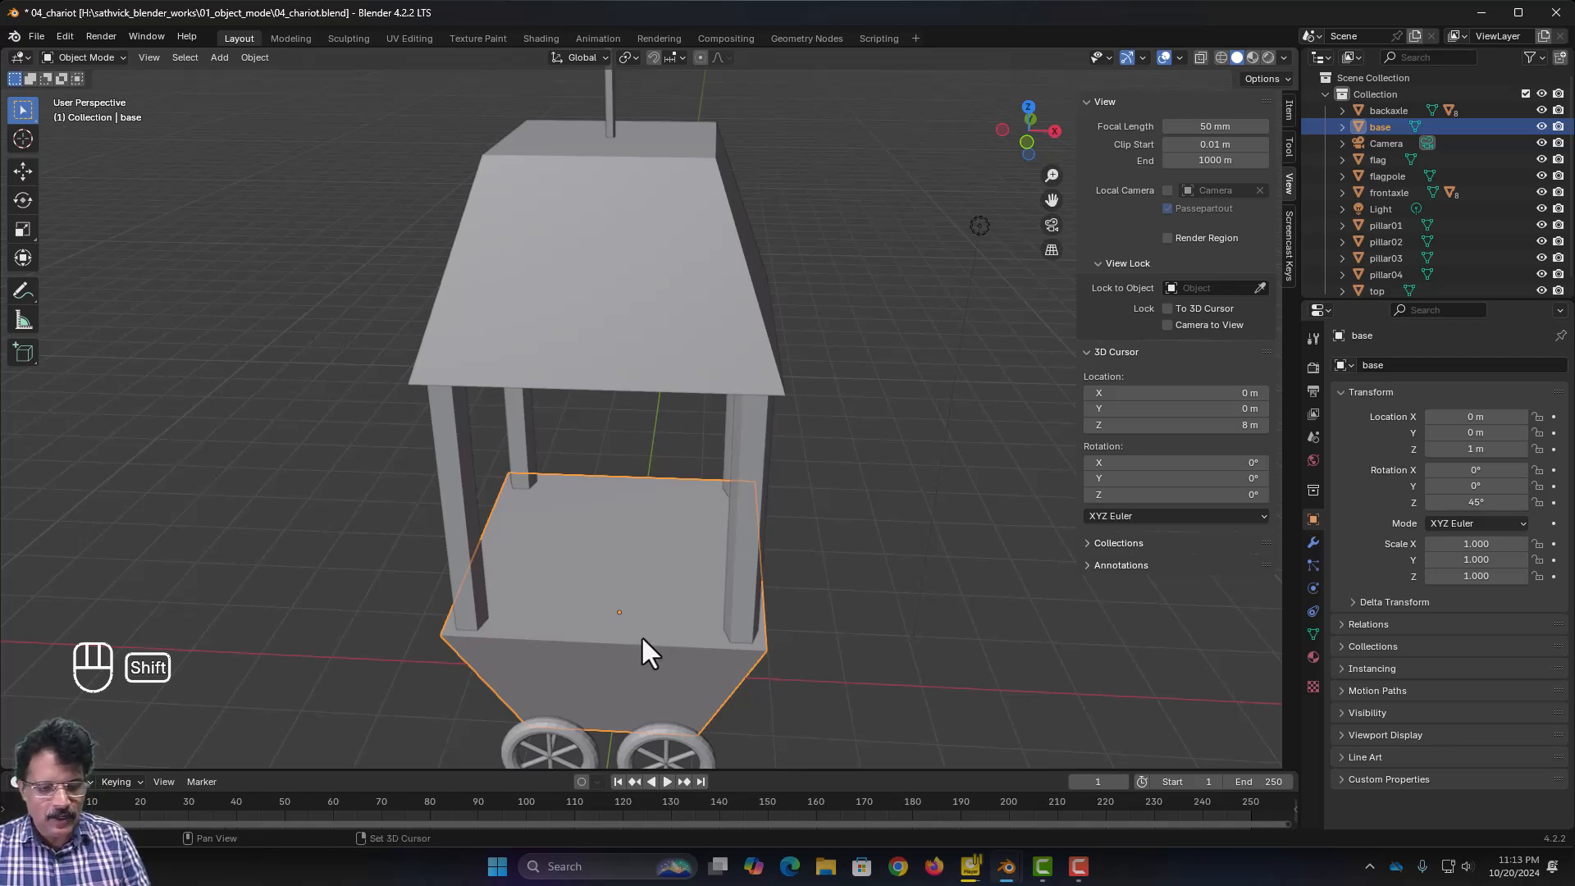
{"action": "key", "text": "shift+s"}
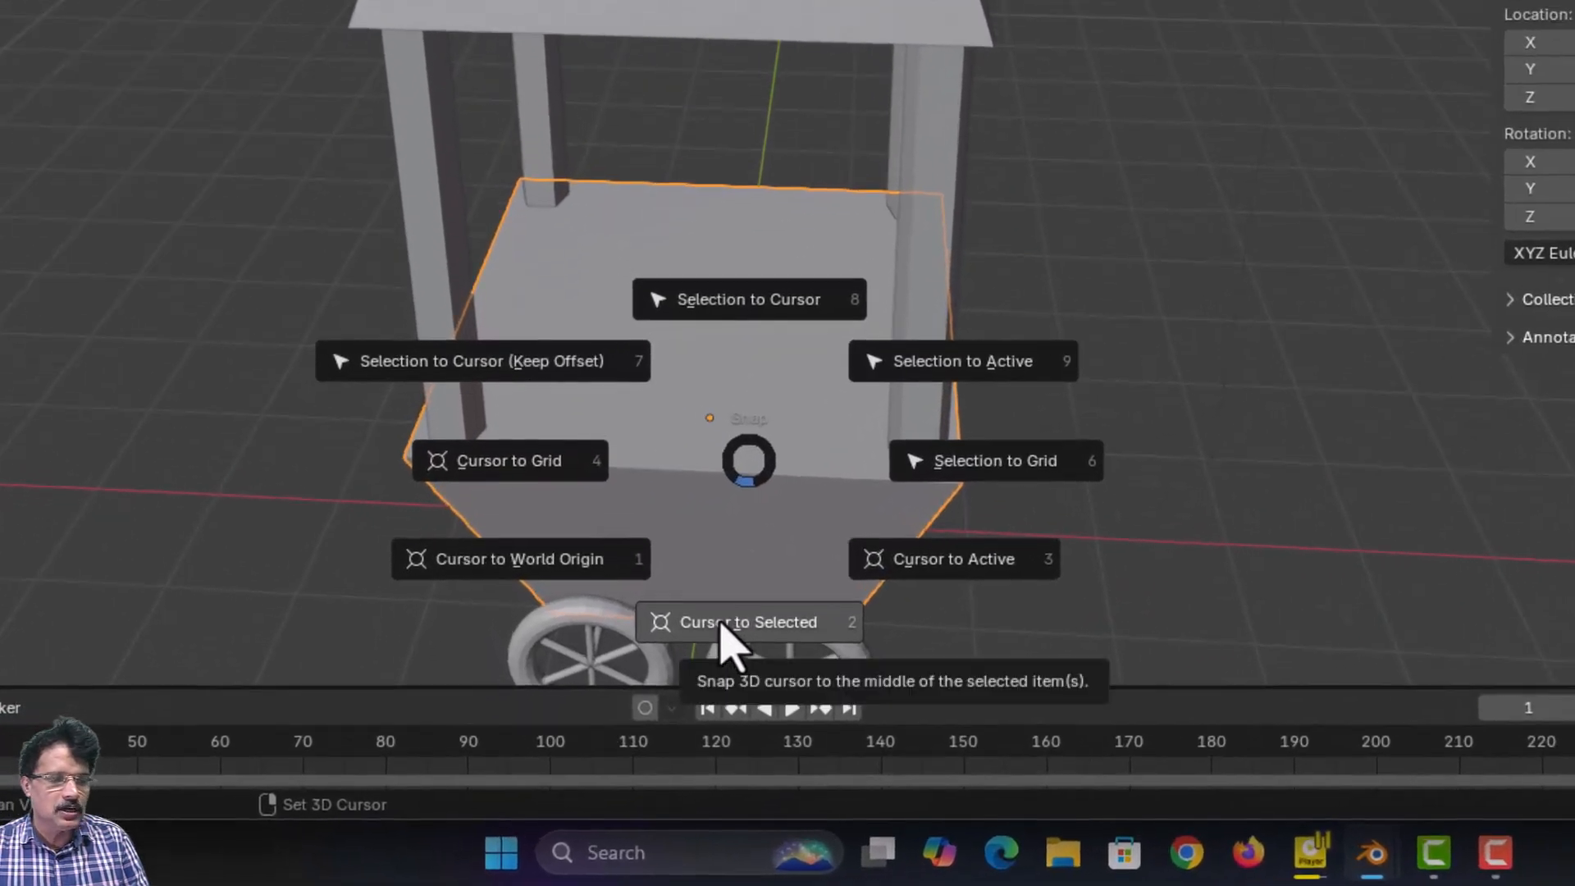
{"action": "left_click", "coordinate": [668, 687]}
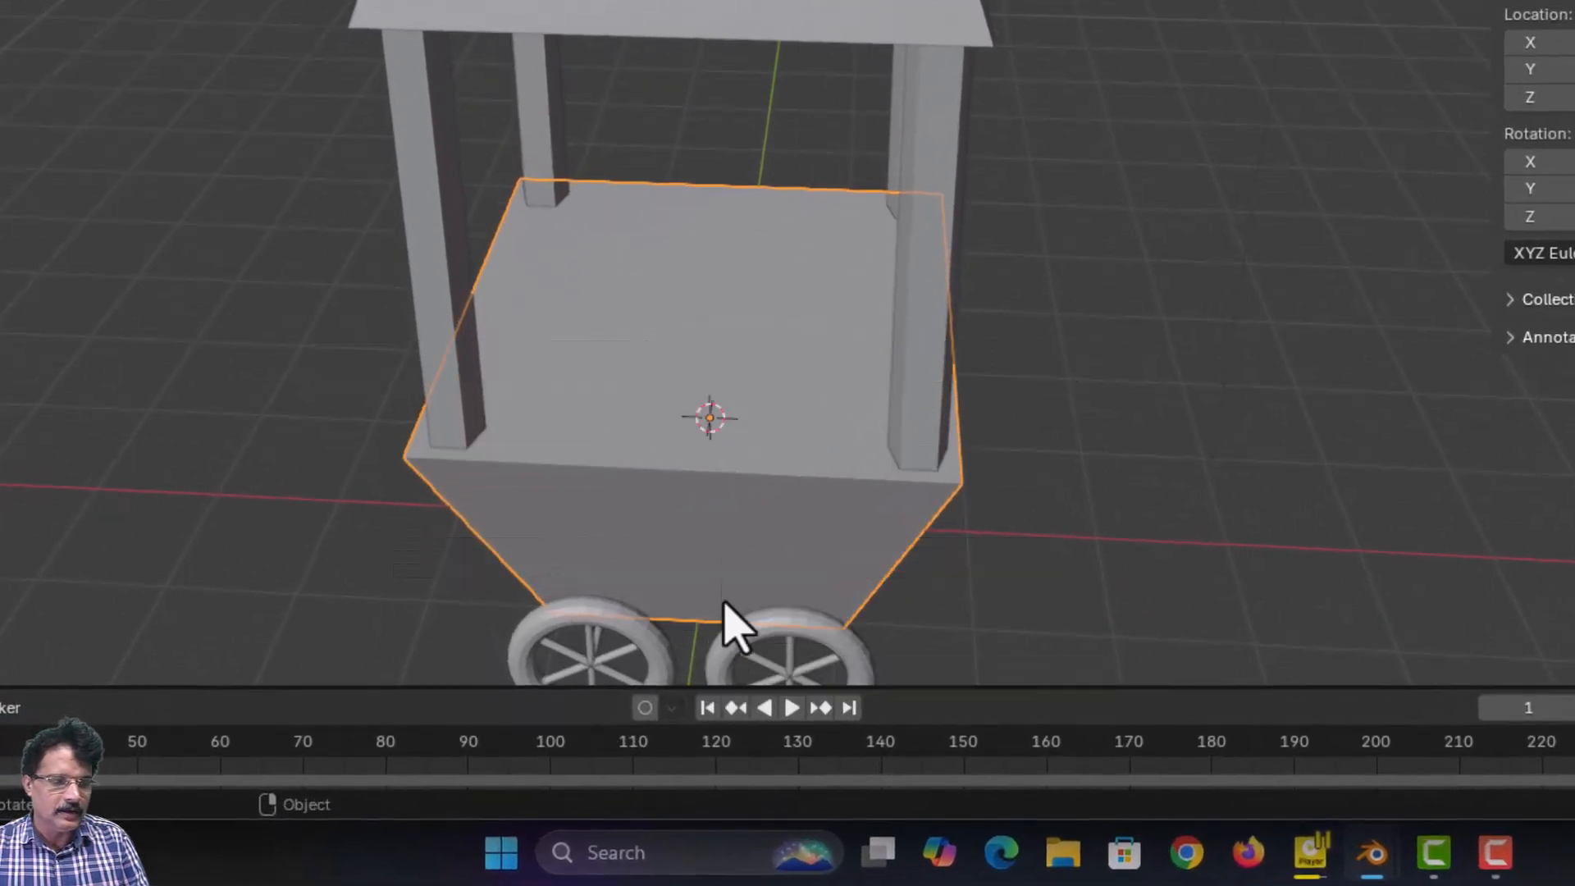
- Set the 3D cursor's Z location to 2 m, level with the upper face of the base
{"action": "key", "text": "KP_1"}
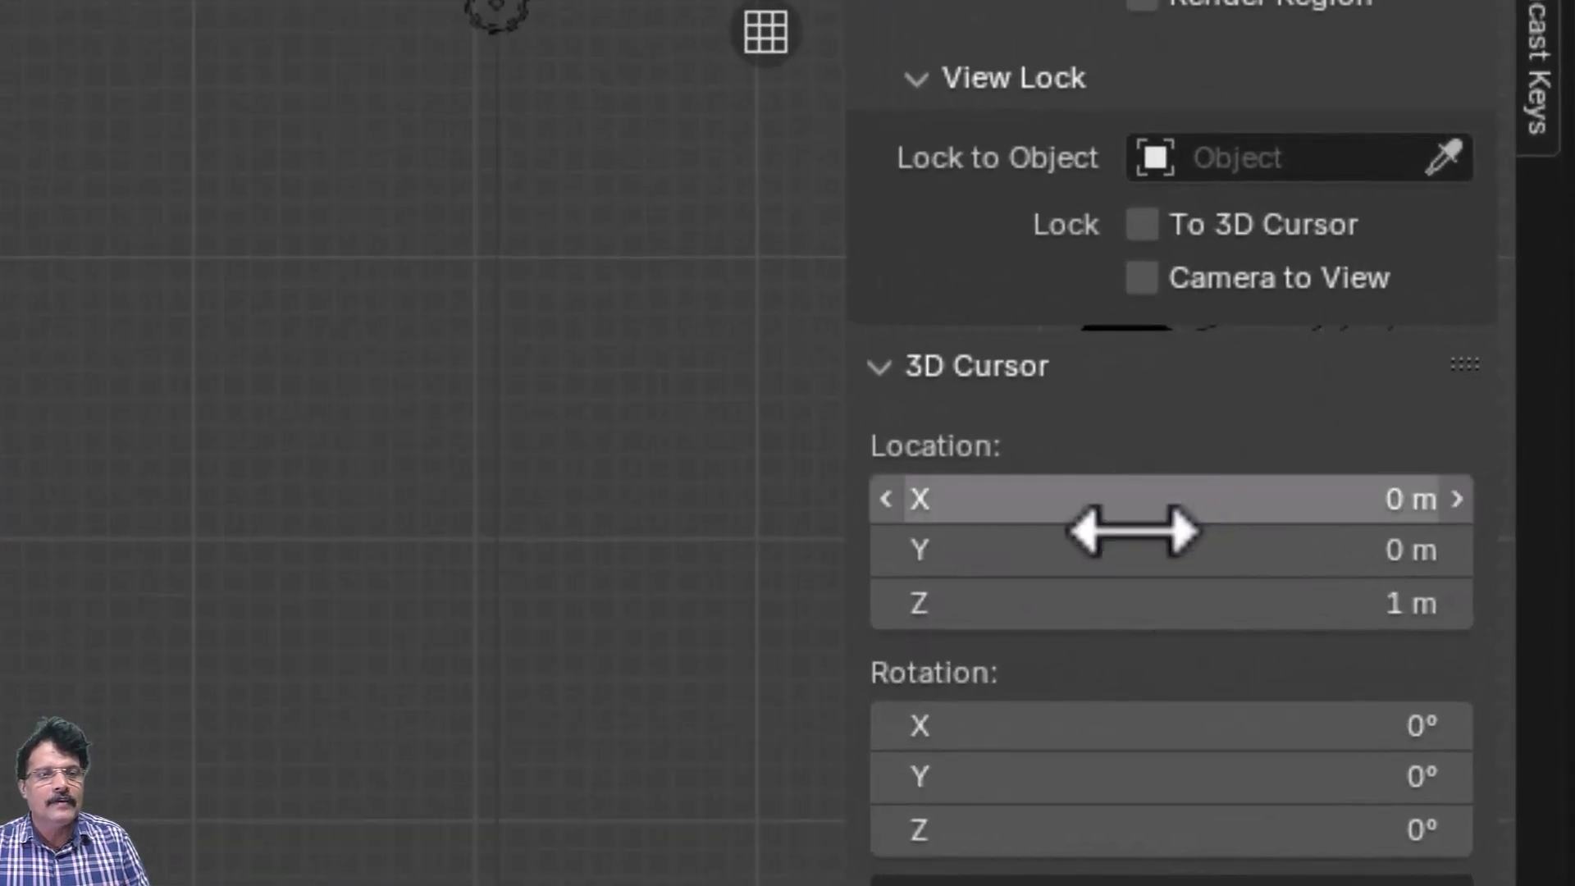
{"action": "left_click", "coordinate": [1115, 602]}
{"action": "type", "text": "2"}
{"action": "key", "text": "Return"}
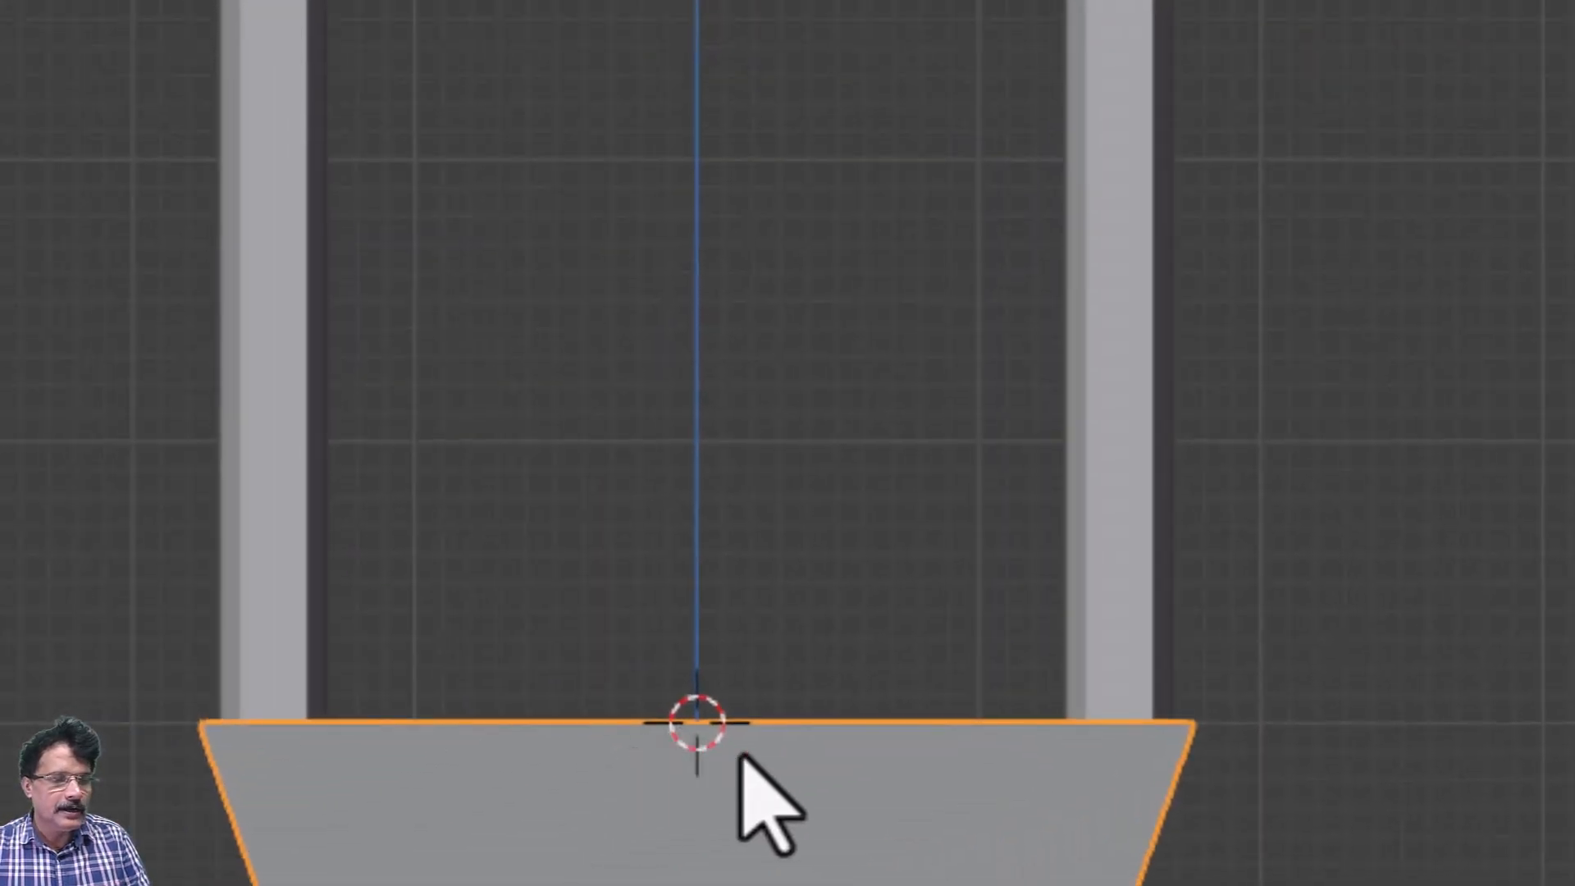
- Add a mesh cube at the 3D cursor on the base and set its size to 1 m
{"action": "middle_click_drag", "start_coordinate": [743, 759], "coordinate": [748, 738]}
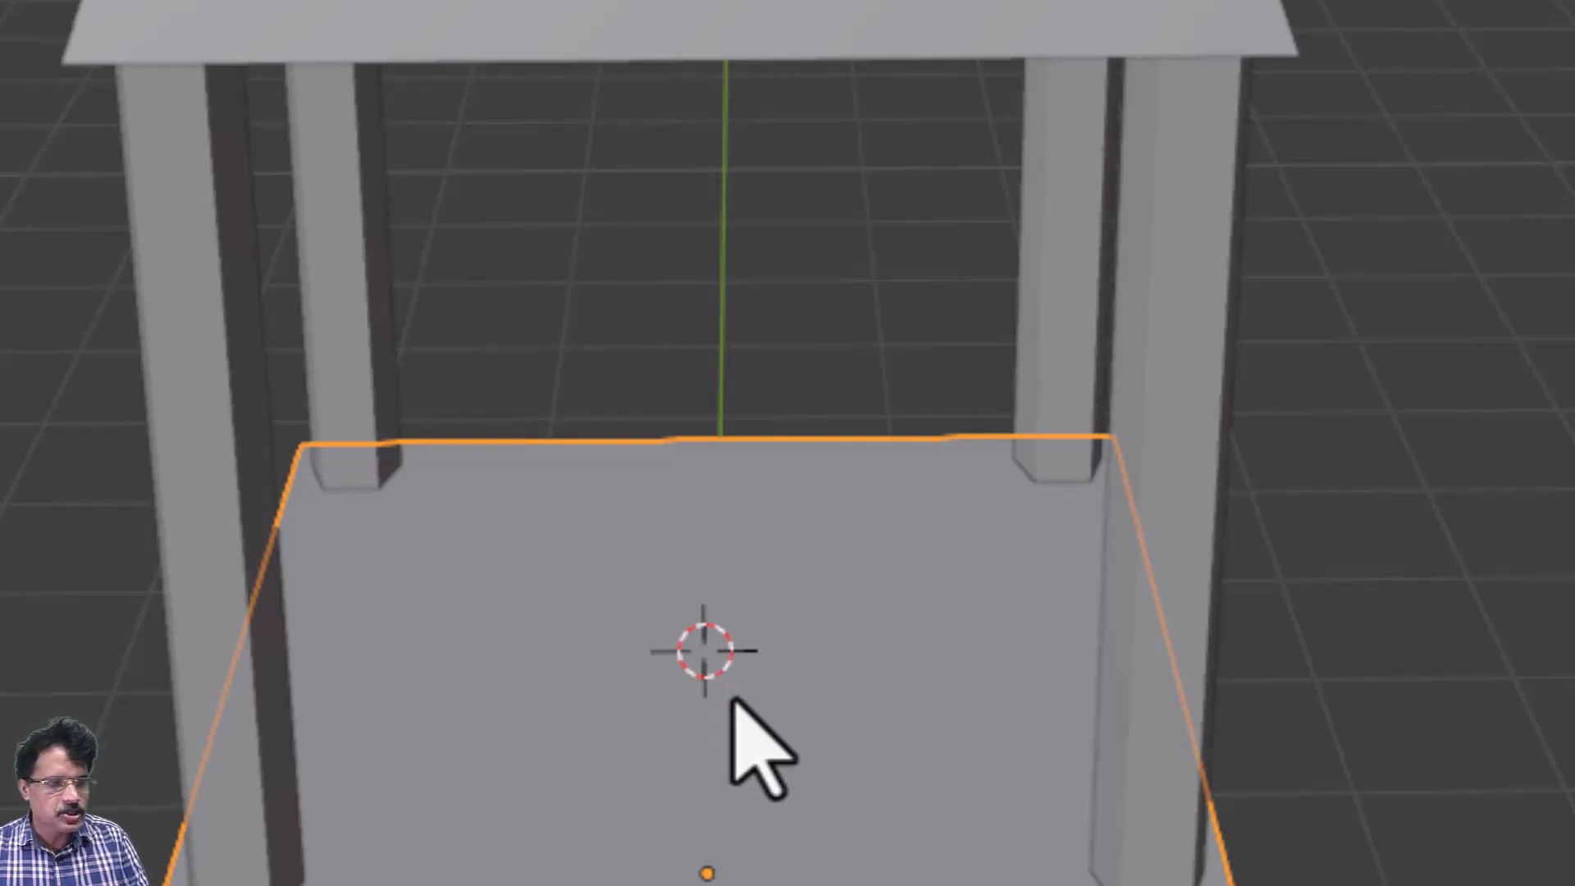
{"action": "key", "text": "shift+a"}
{"action": "mouse_move", "coordinate": [720, 558]}
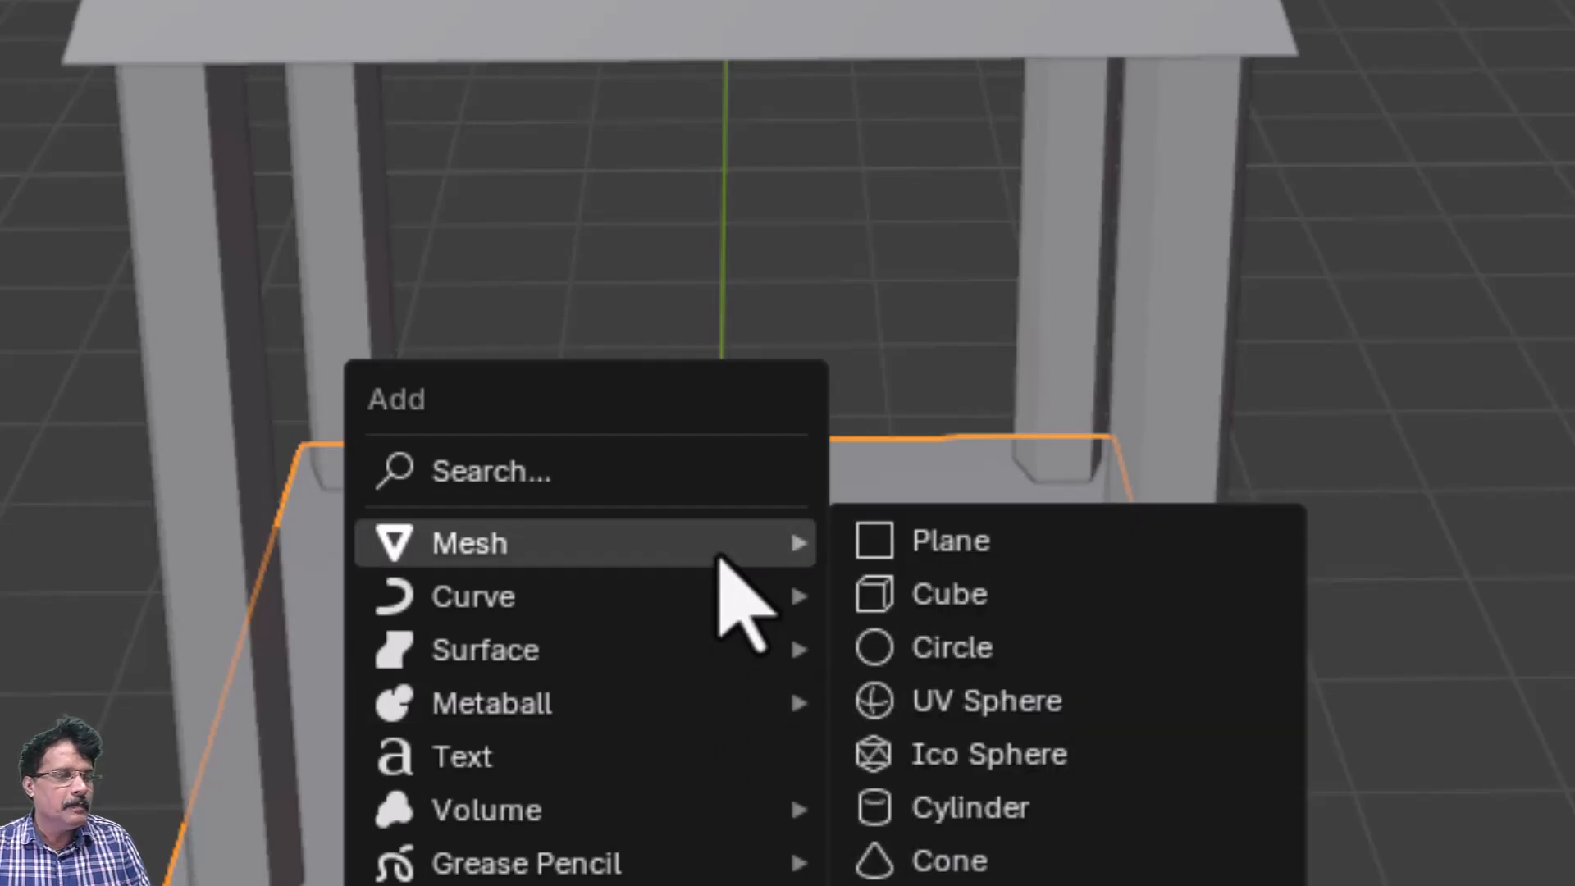
{"action": "left_click", "coordinate": [928, 613]}
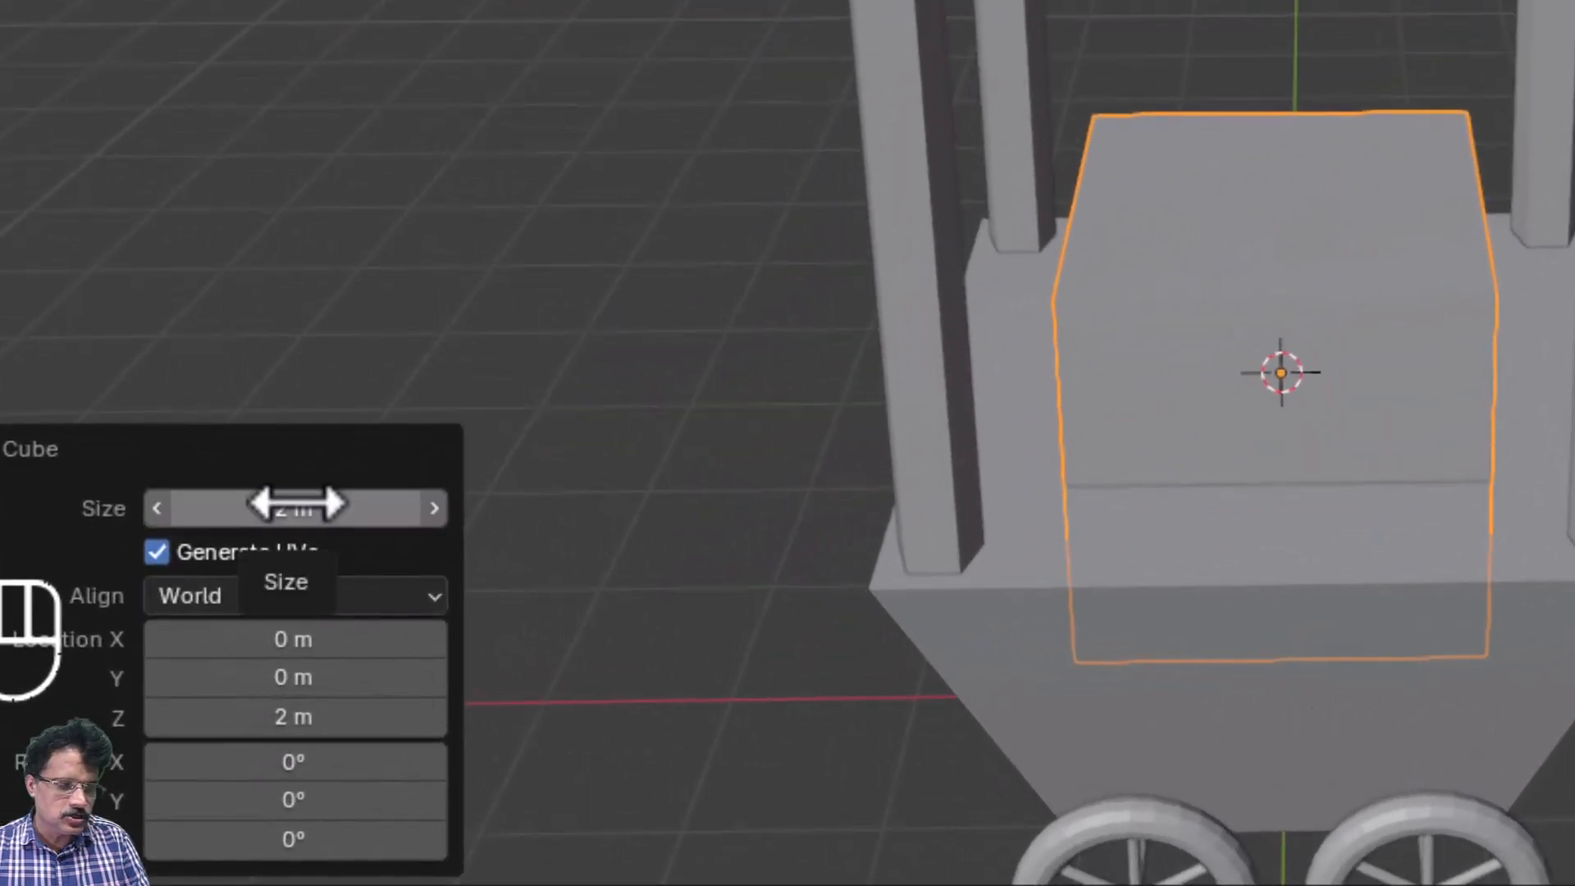
{"action": "left_click", "coordinate": [278, 527]}
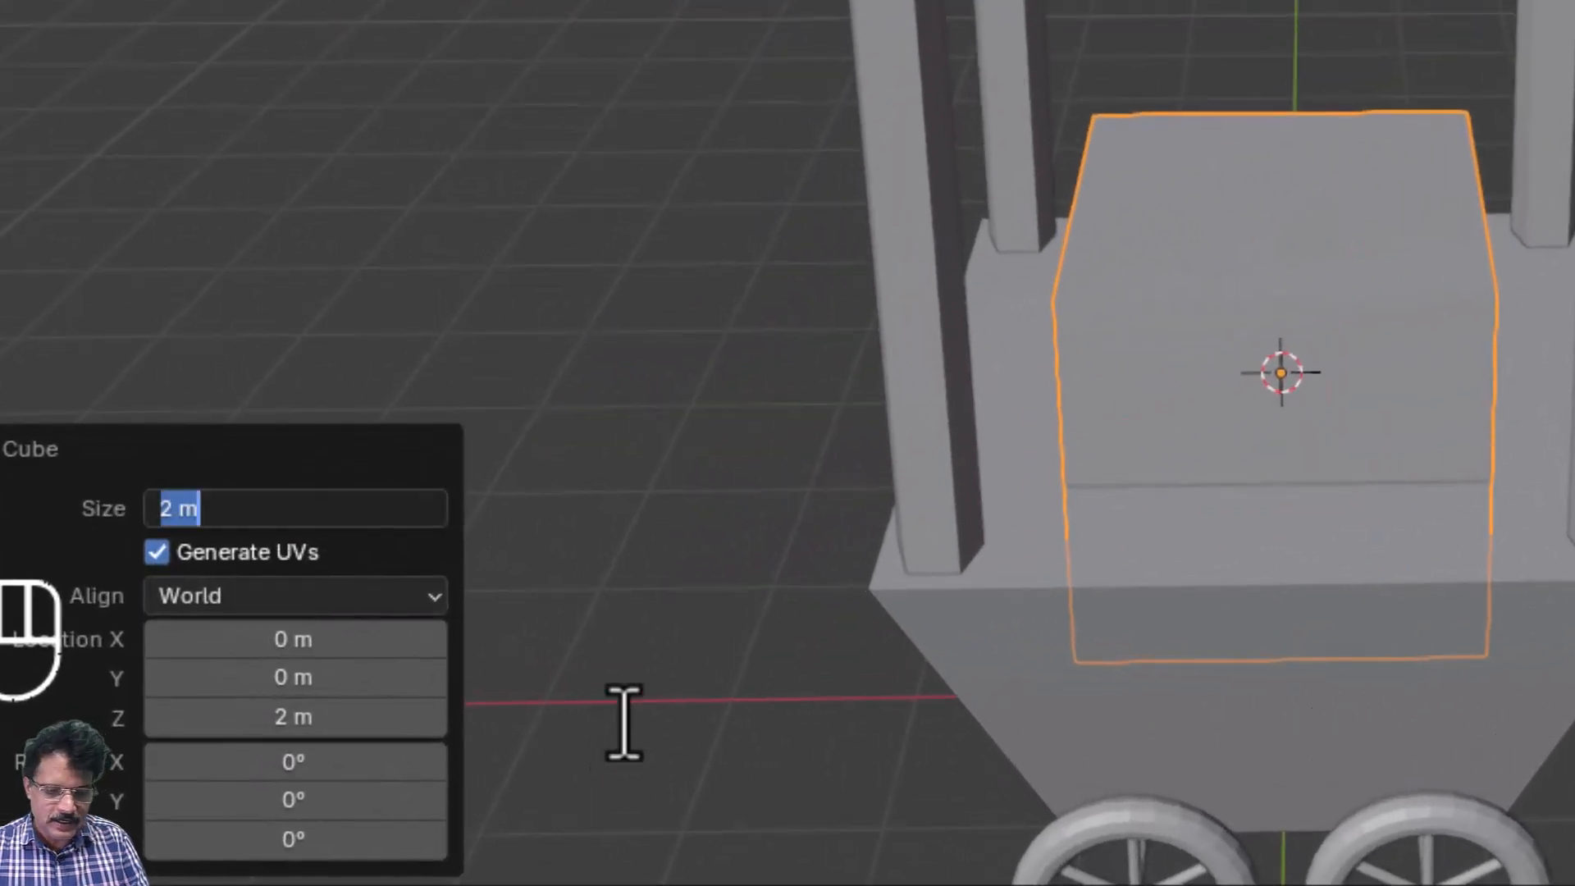
{"action": "type", "text": "1"}
{"action": "key", "text": "Return"}
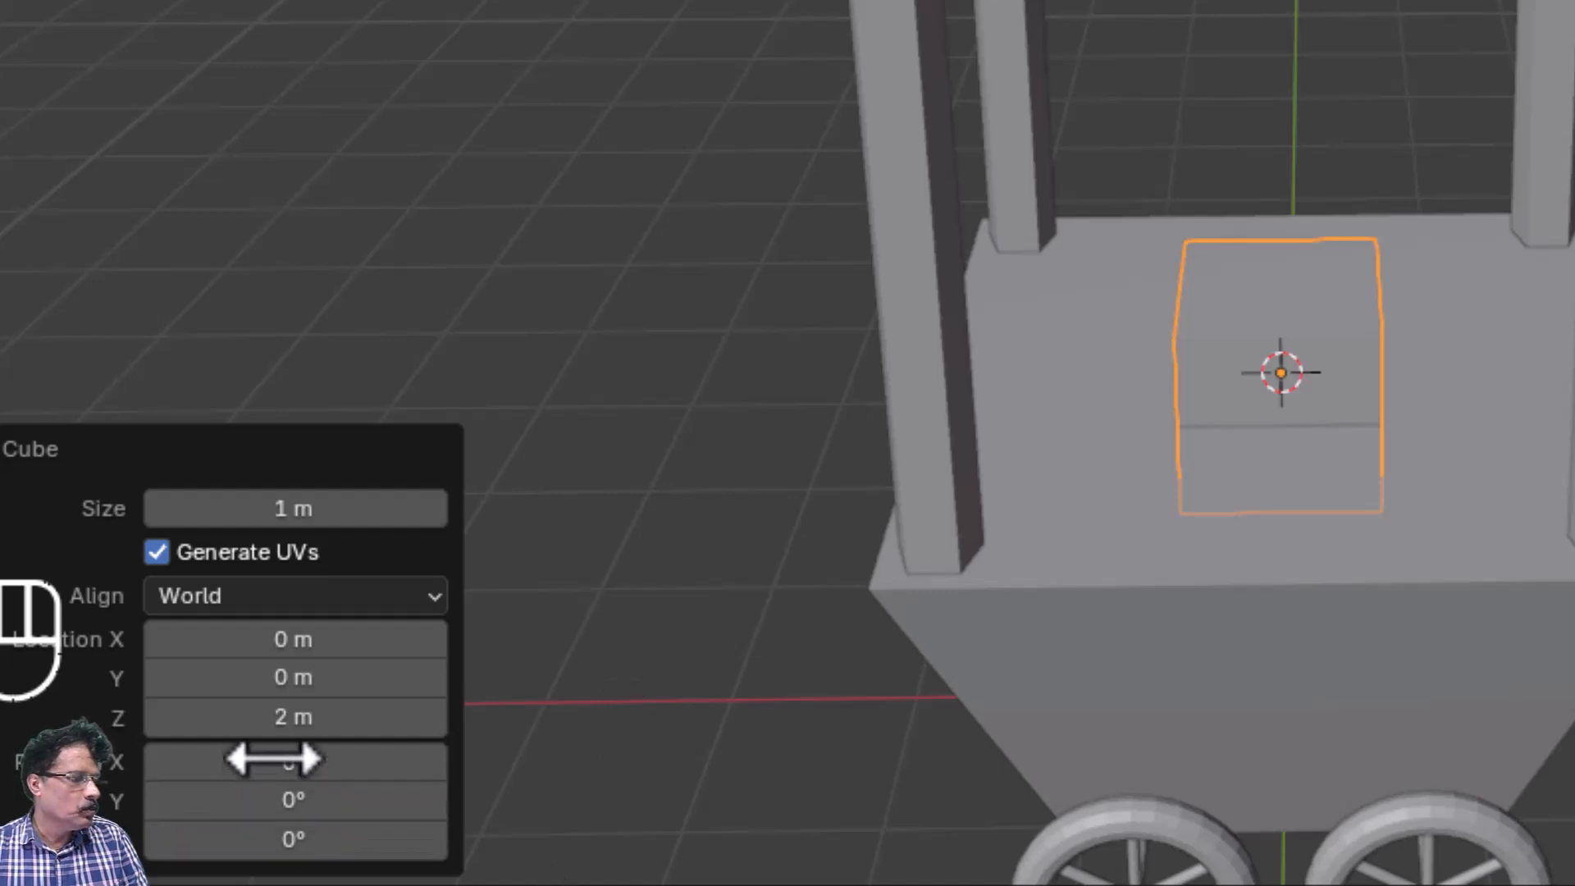
- Set the new cube's Z location to 2.5 m so it rests on the base
{"action": "left_click", "coordinate": [295, 717]}
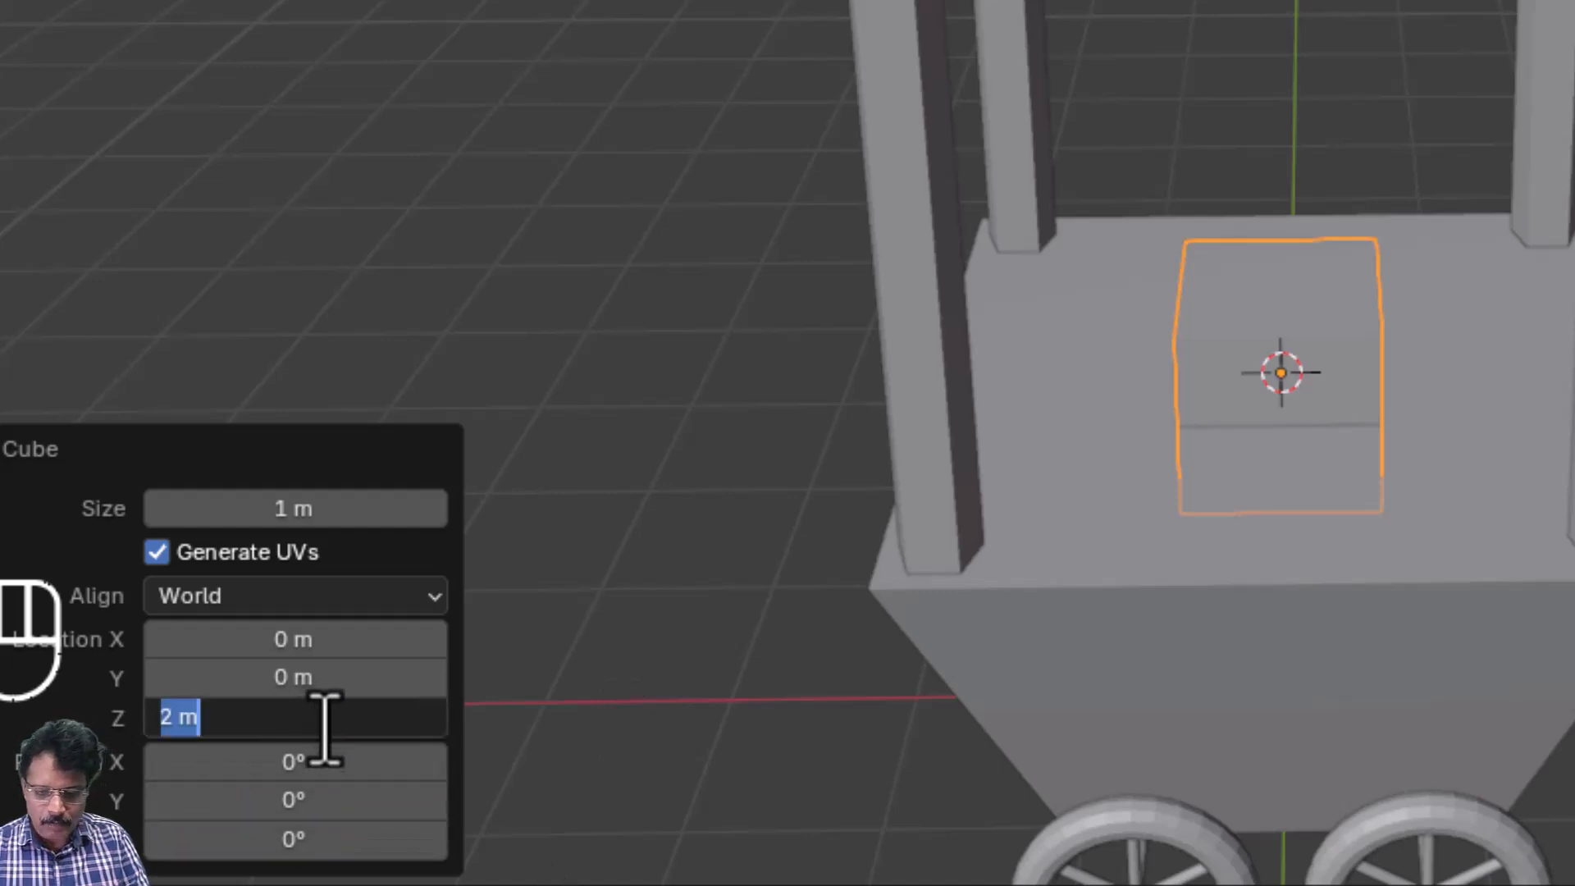
{"action": "type", "text": "2.5"}
{"action": "key", "text": "Return"}
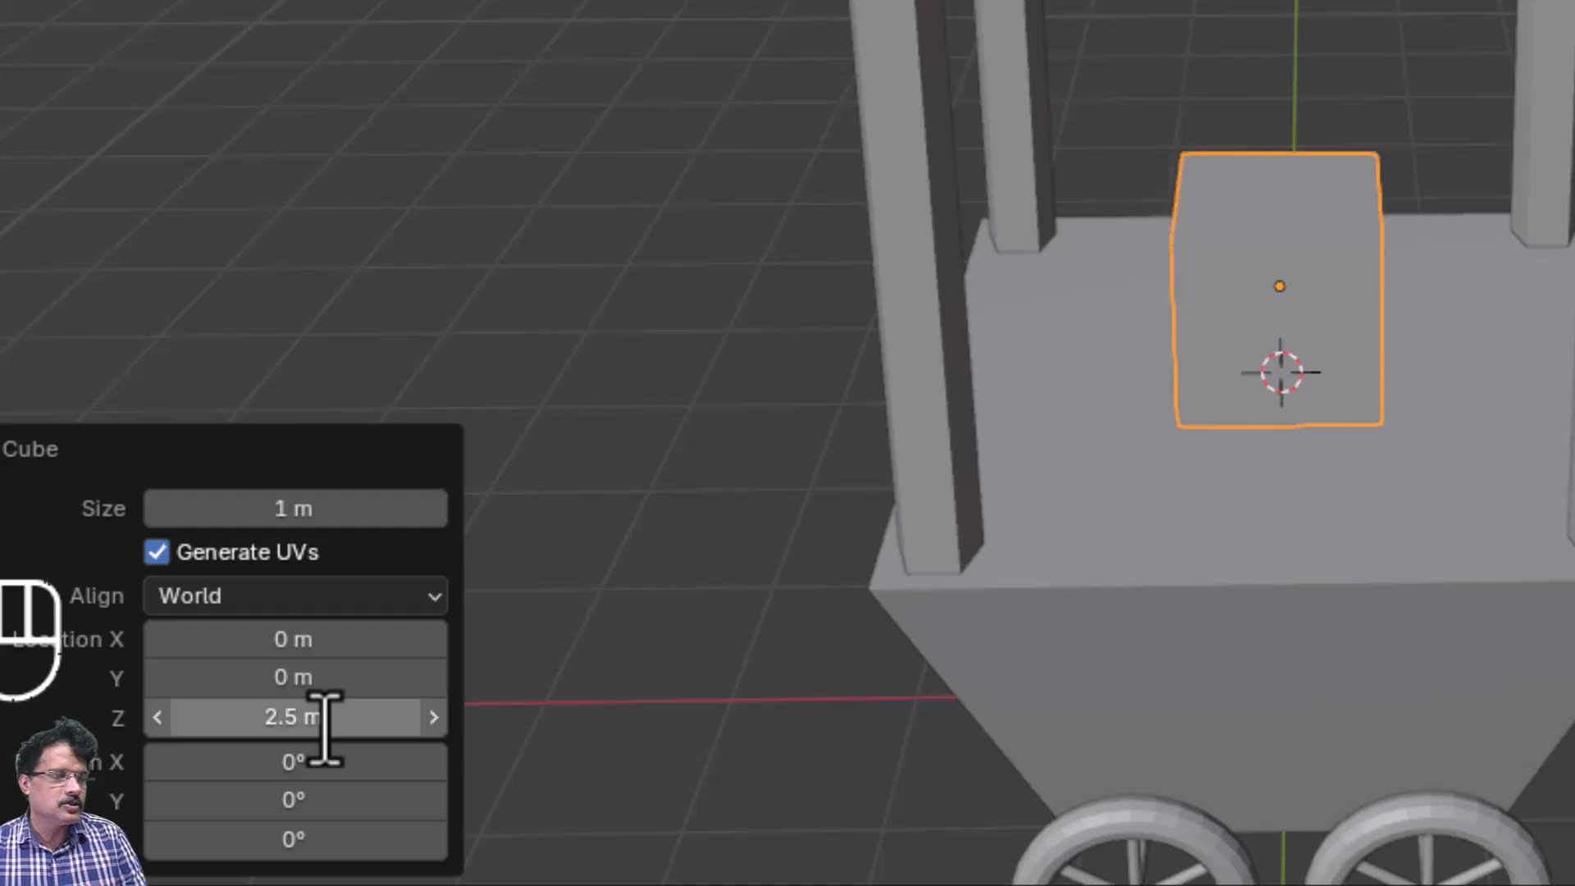
{"action": "middle_click_drag", "start_coordinate": [1072, 194], "coordinate": [1121, 194]}
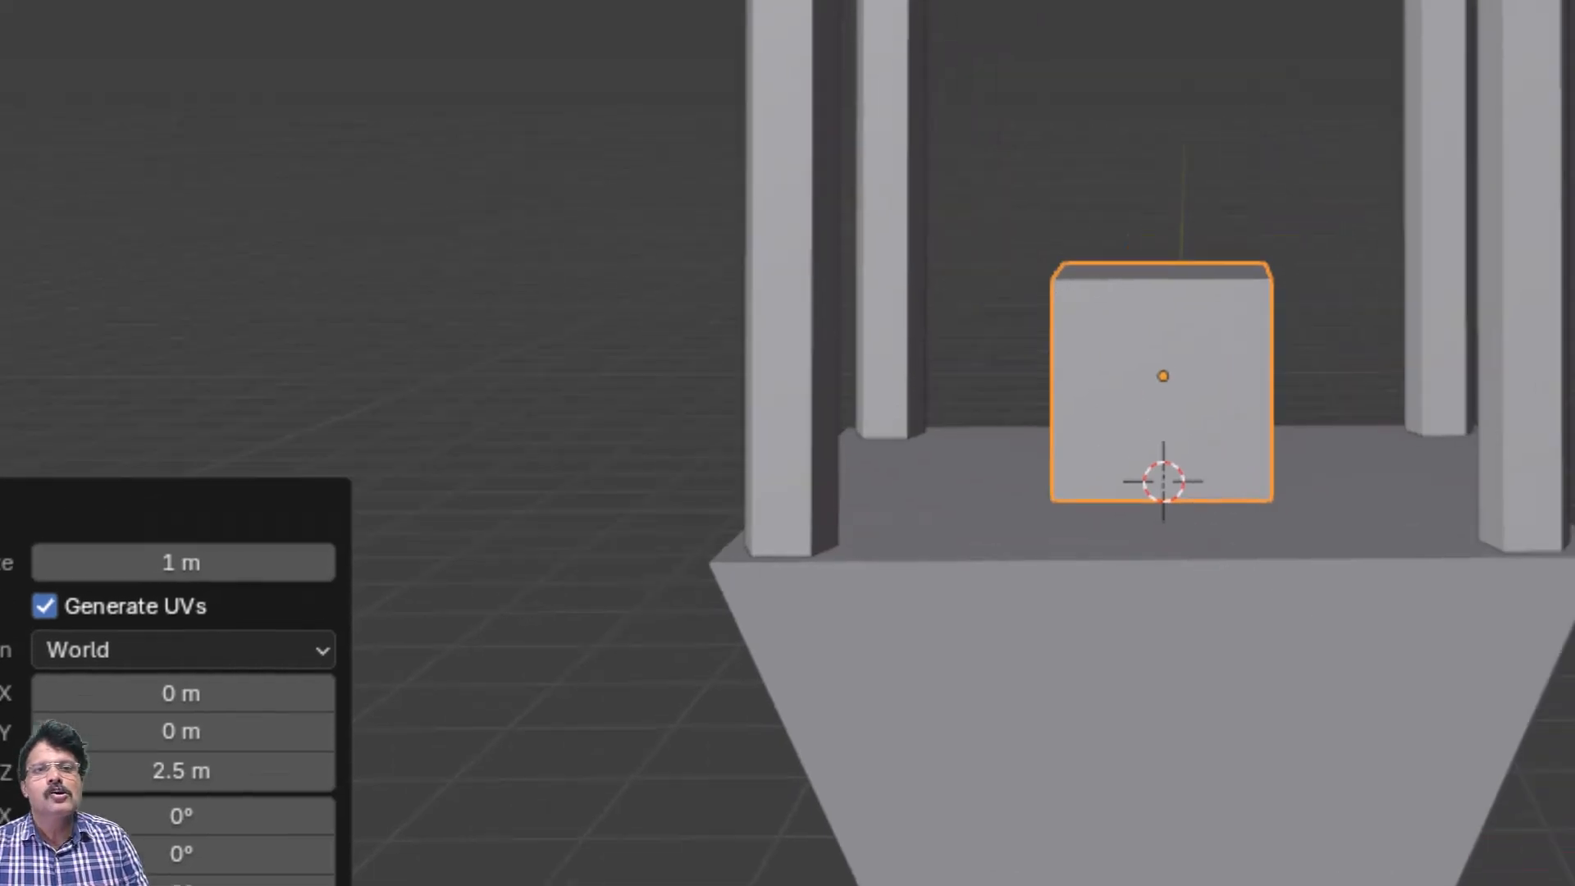
- Rename the cube object on the base as basetop
{"action": "double_click", "coordinate": [1533, 168]}
{"action": "type", "text": "basetop"}
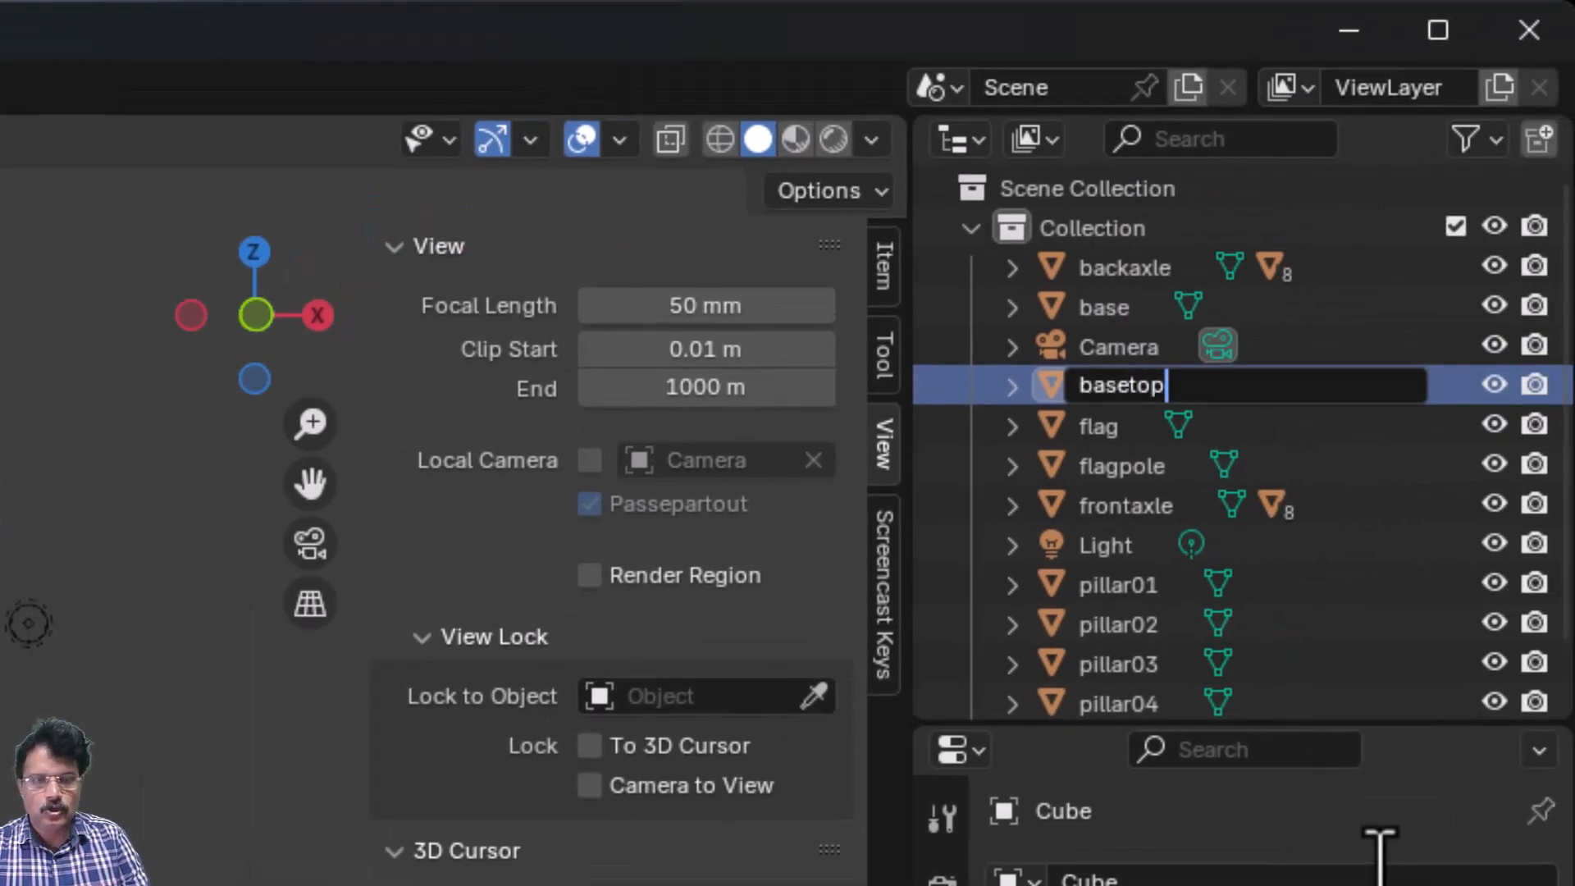
{"action": "key", "text": "Return"}
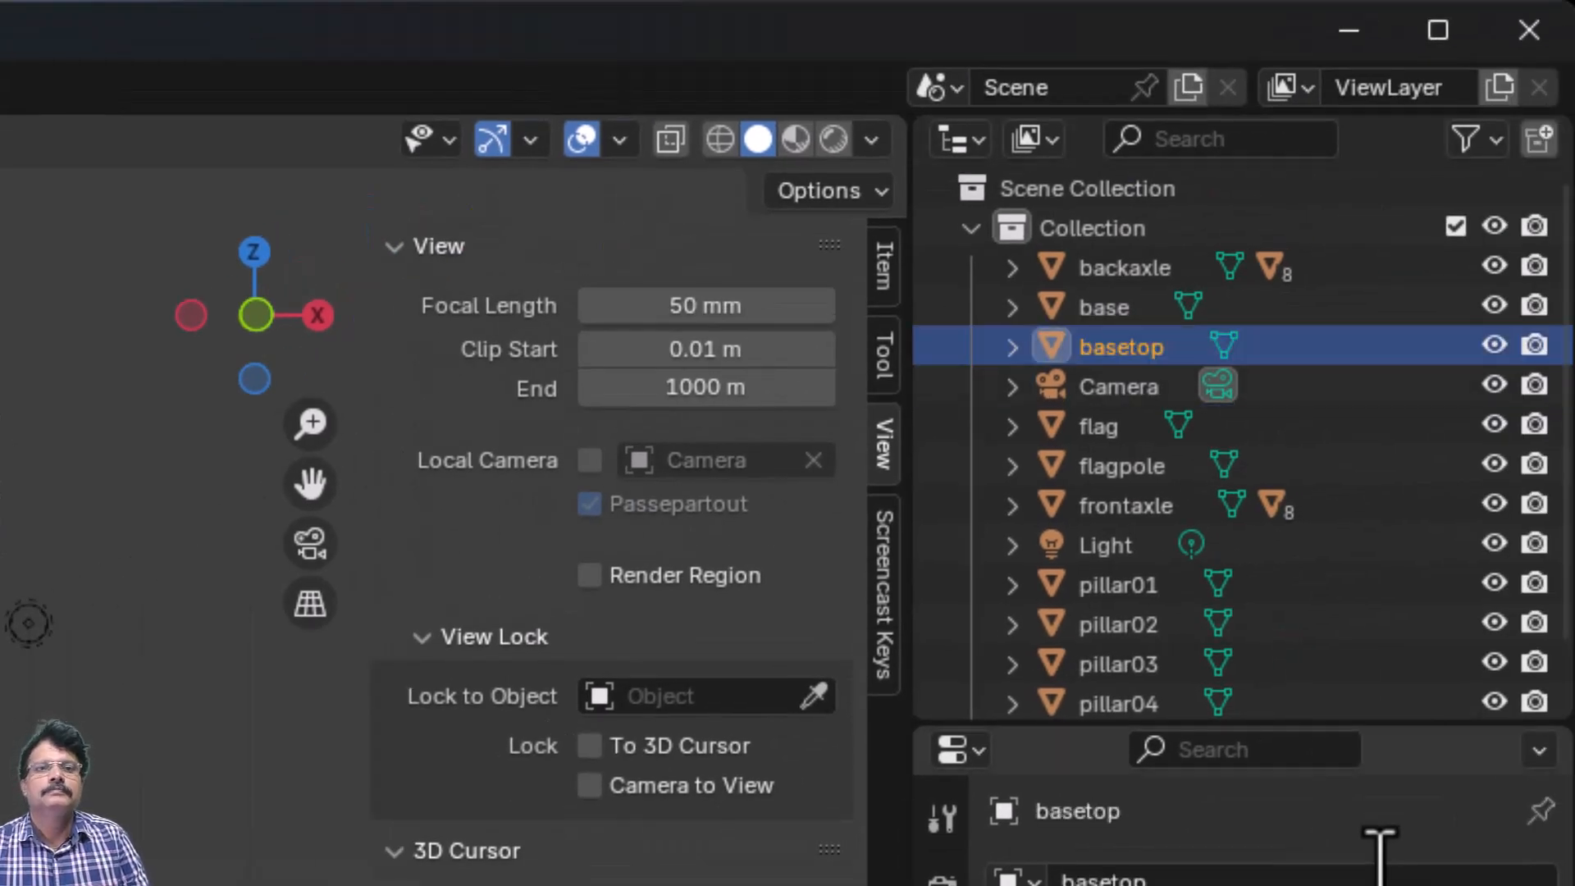
- Rename the mesh data of the basetop object as mesh_basetop
{"action": "left_click", "coordinate": [1012, 347]}
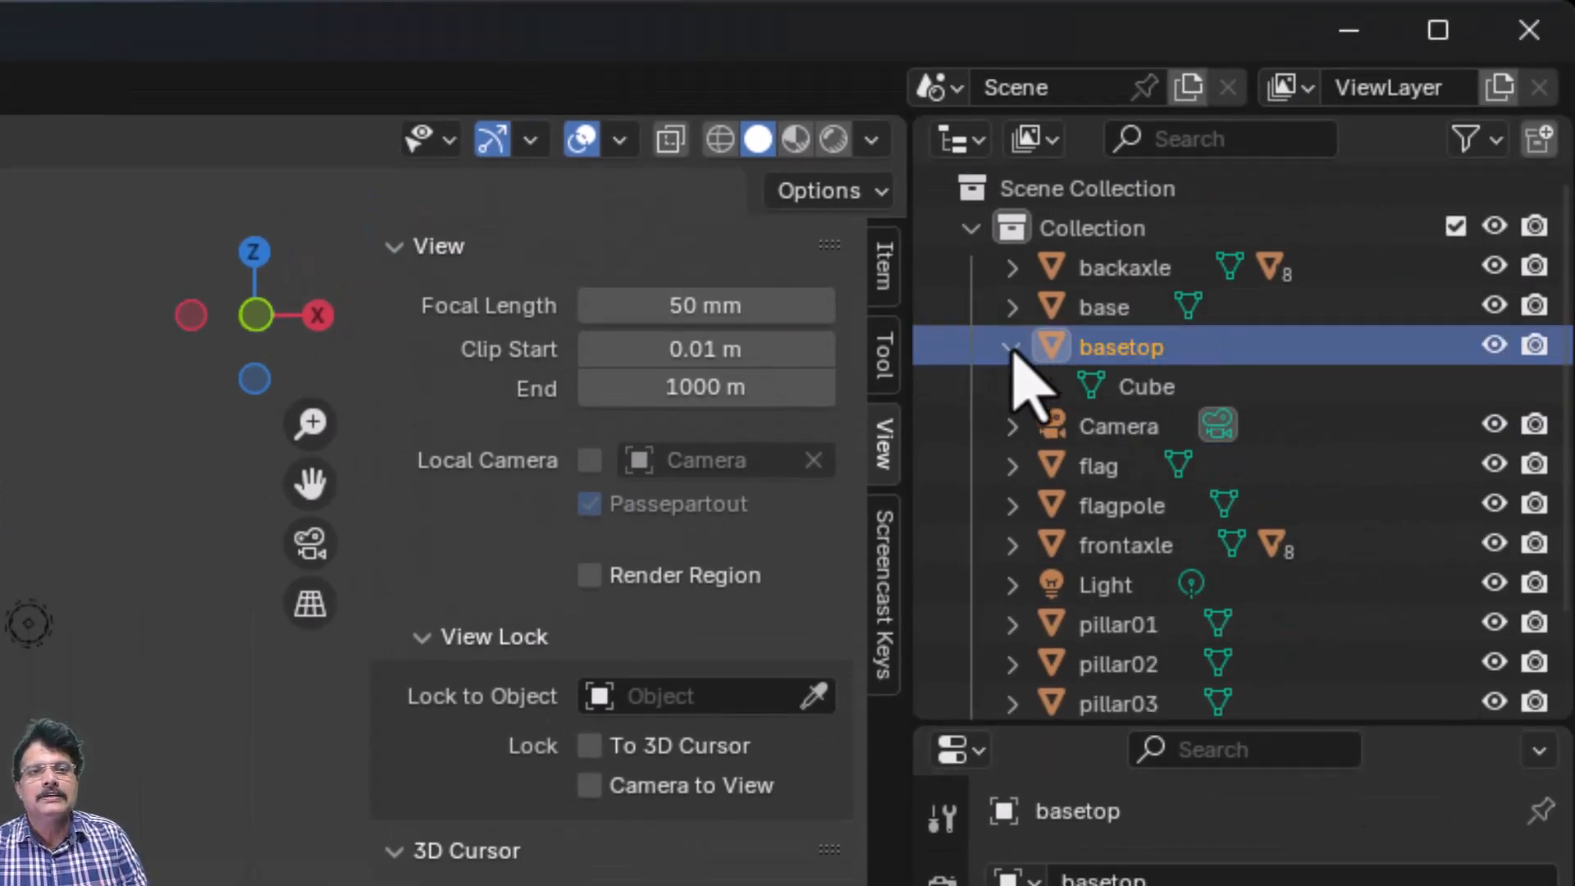
{"action": "double_click", "coordinate": [1152, 389]}
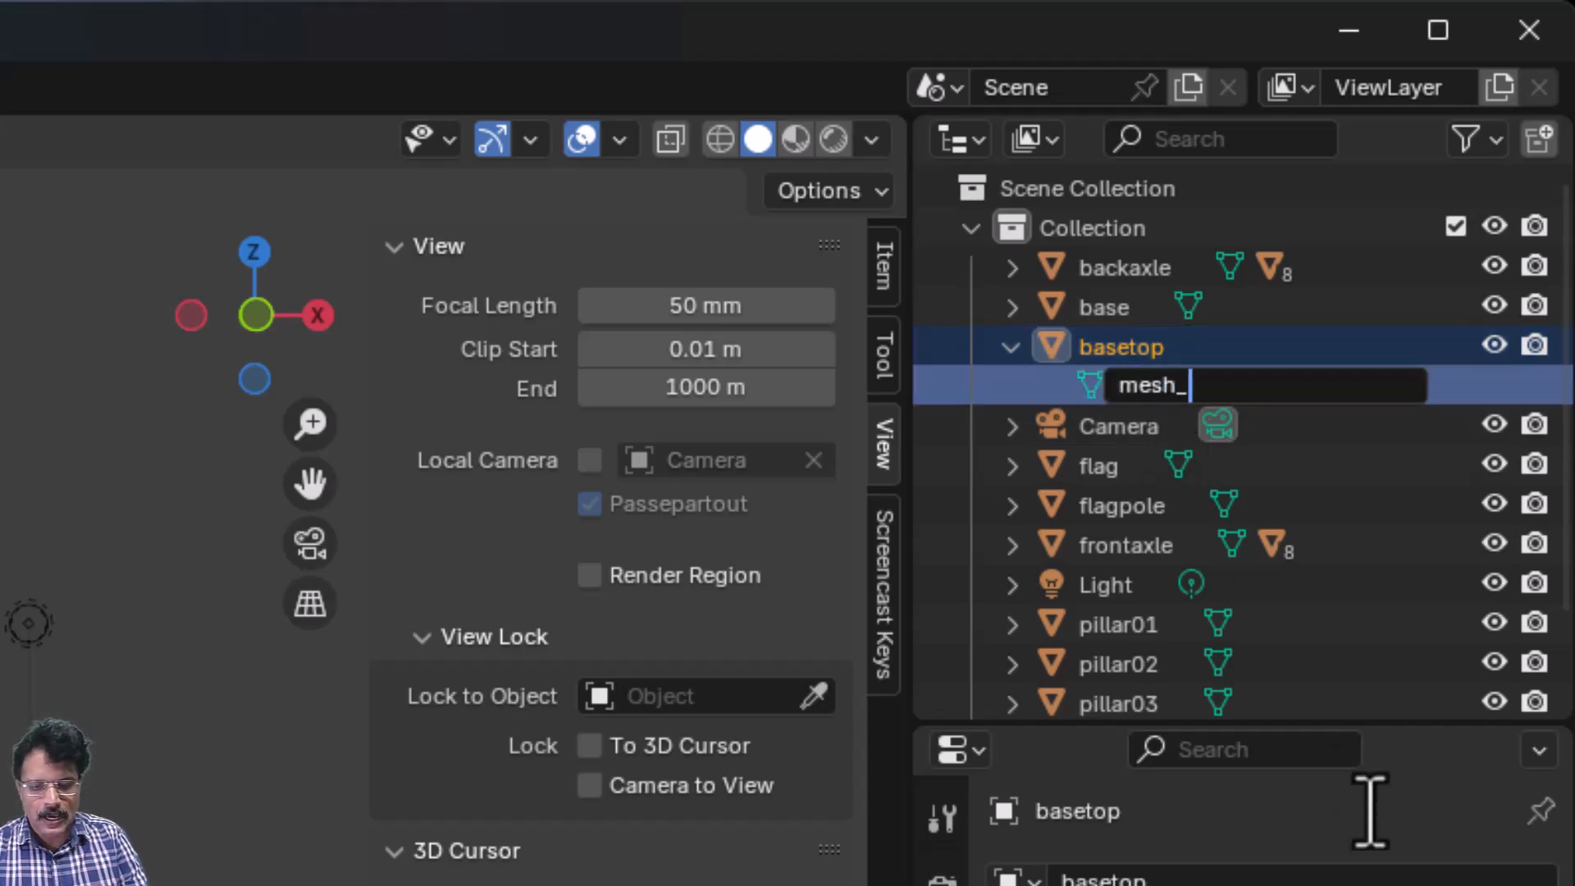
{"action": "type", "text": "mesh_baset"}
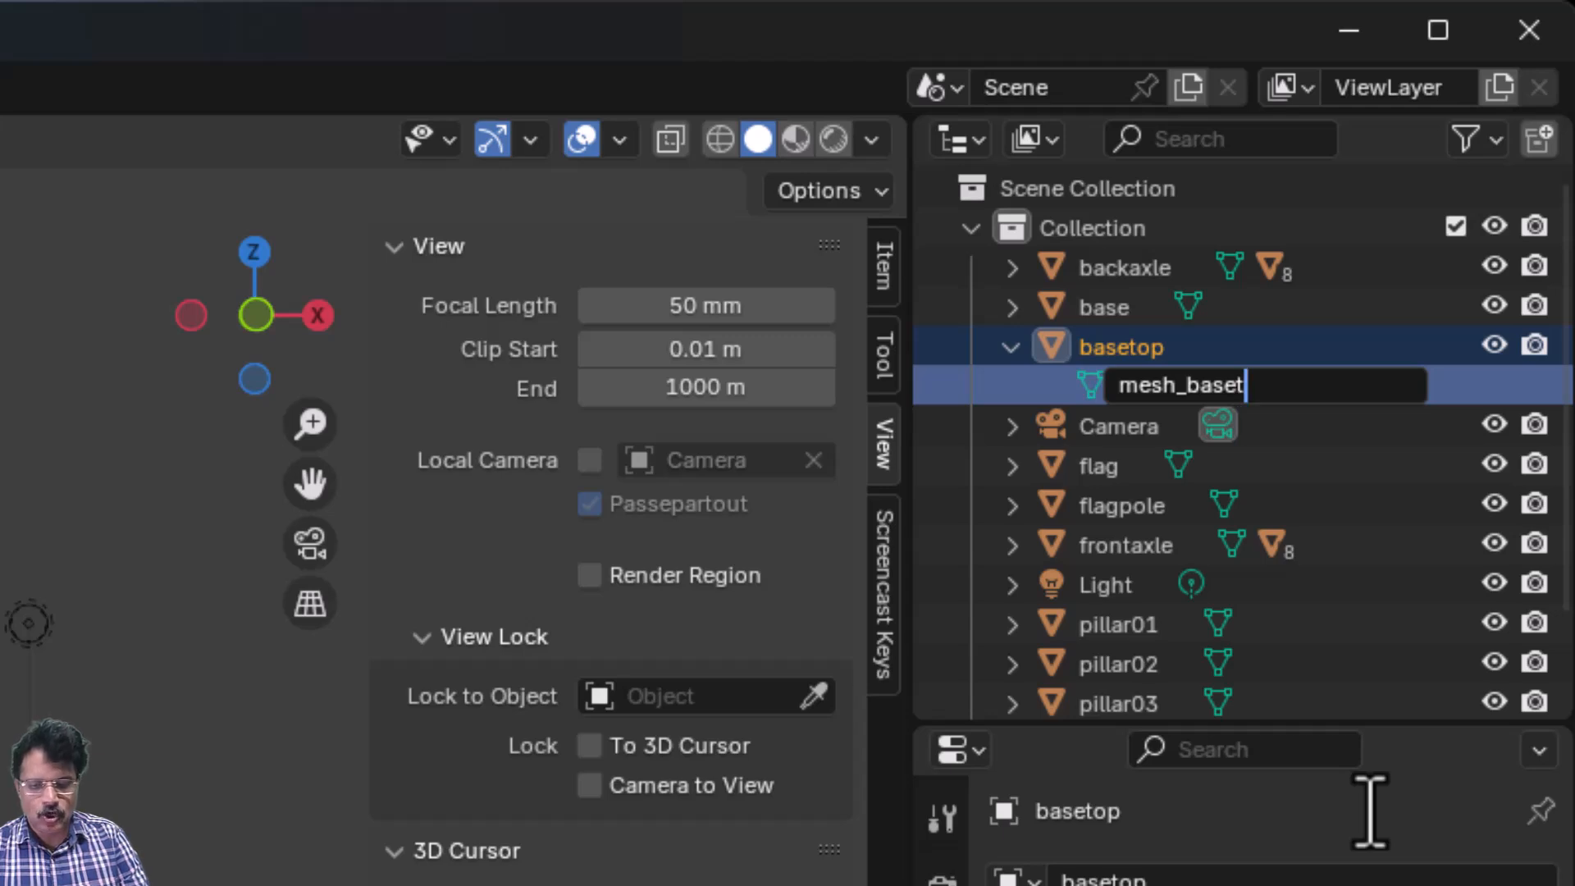
{"action": "type", "text": "op"}
{"action": "key", "text": "Return"}
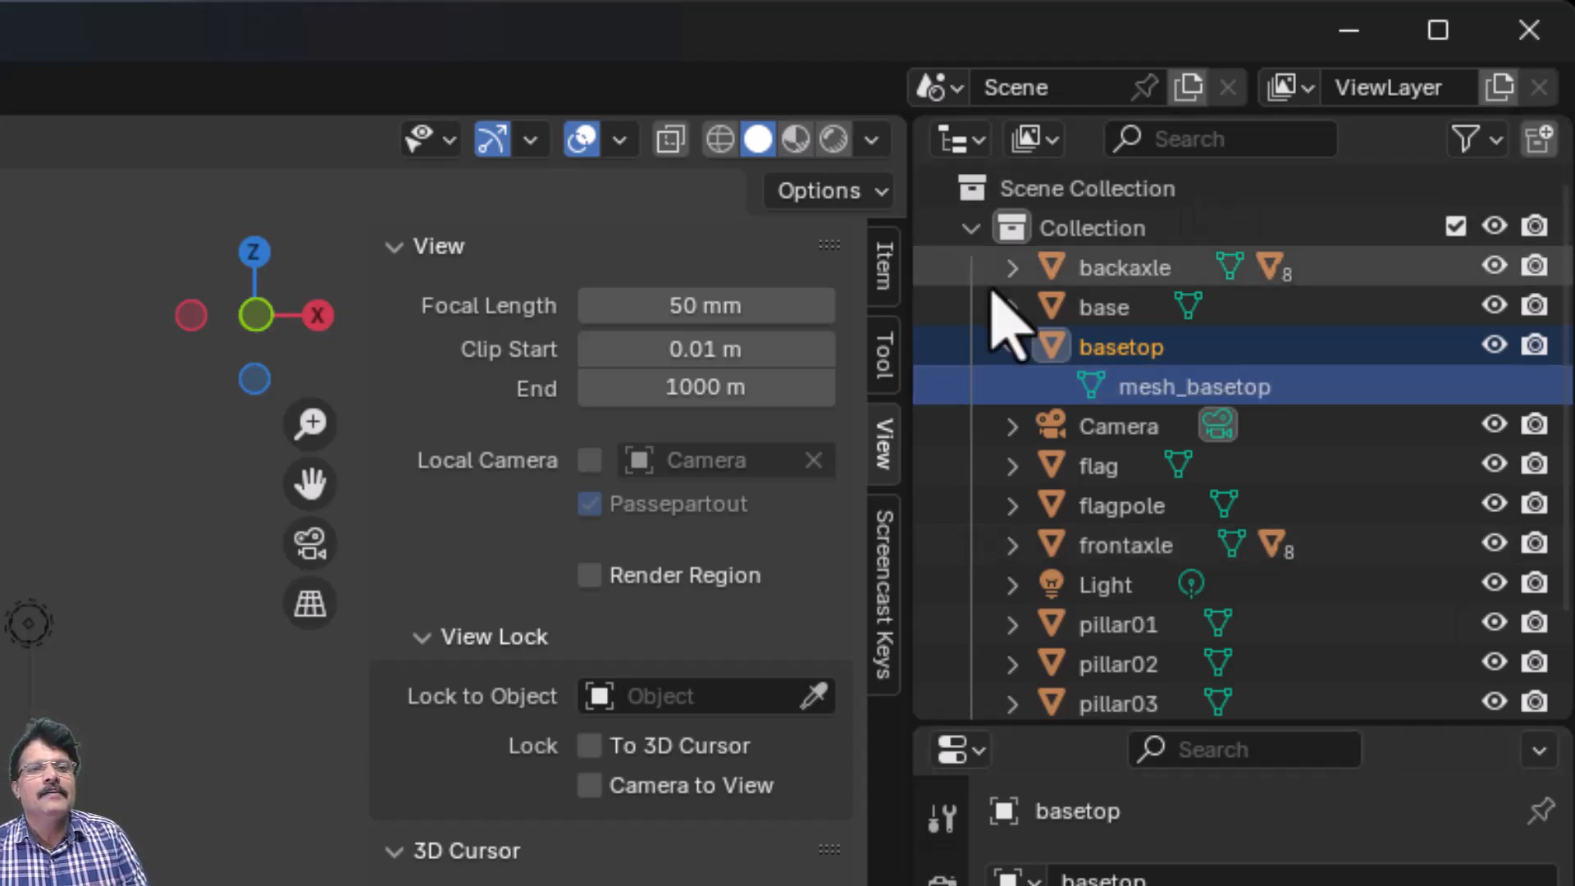
{"action": "left_click", "coordinate": [1011, 348]}
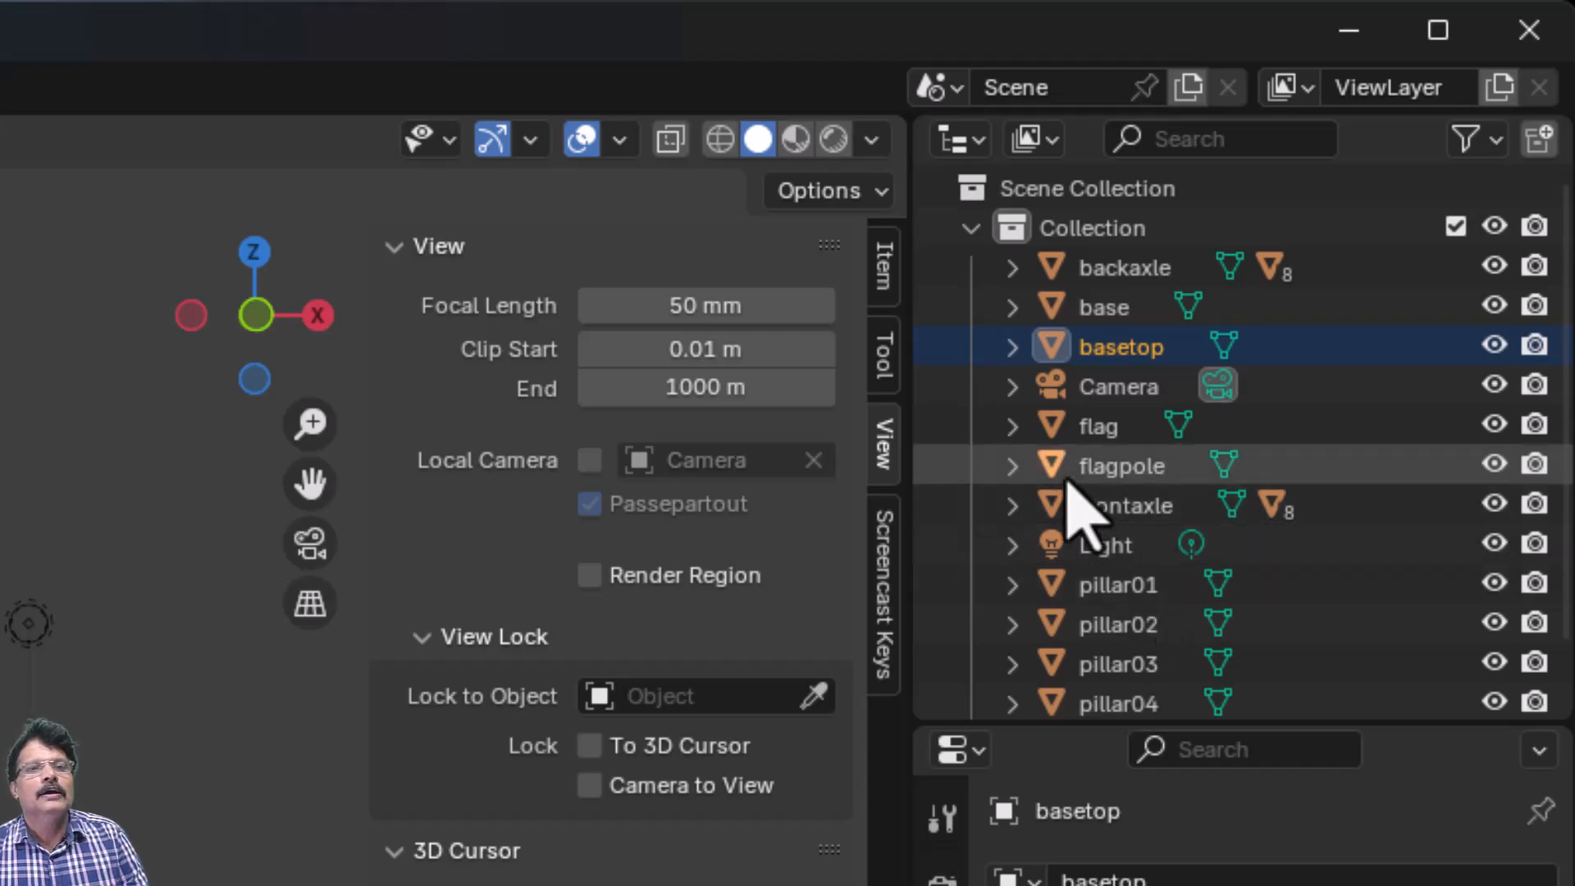
- Rename the mesh data of the flagpole object as mesh_flagpole
{"action": "left_click", "coordinate": [1011, 466]}
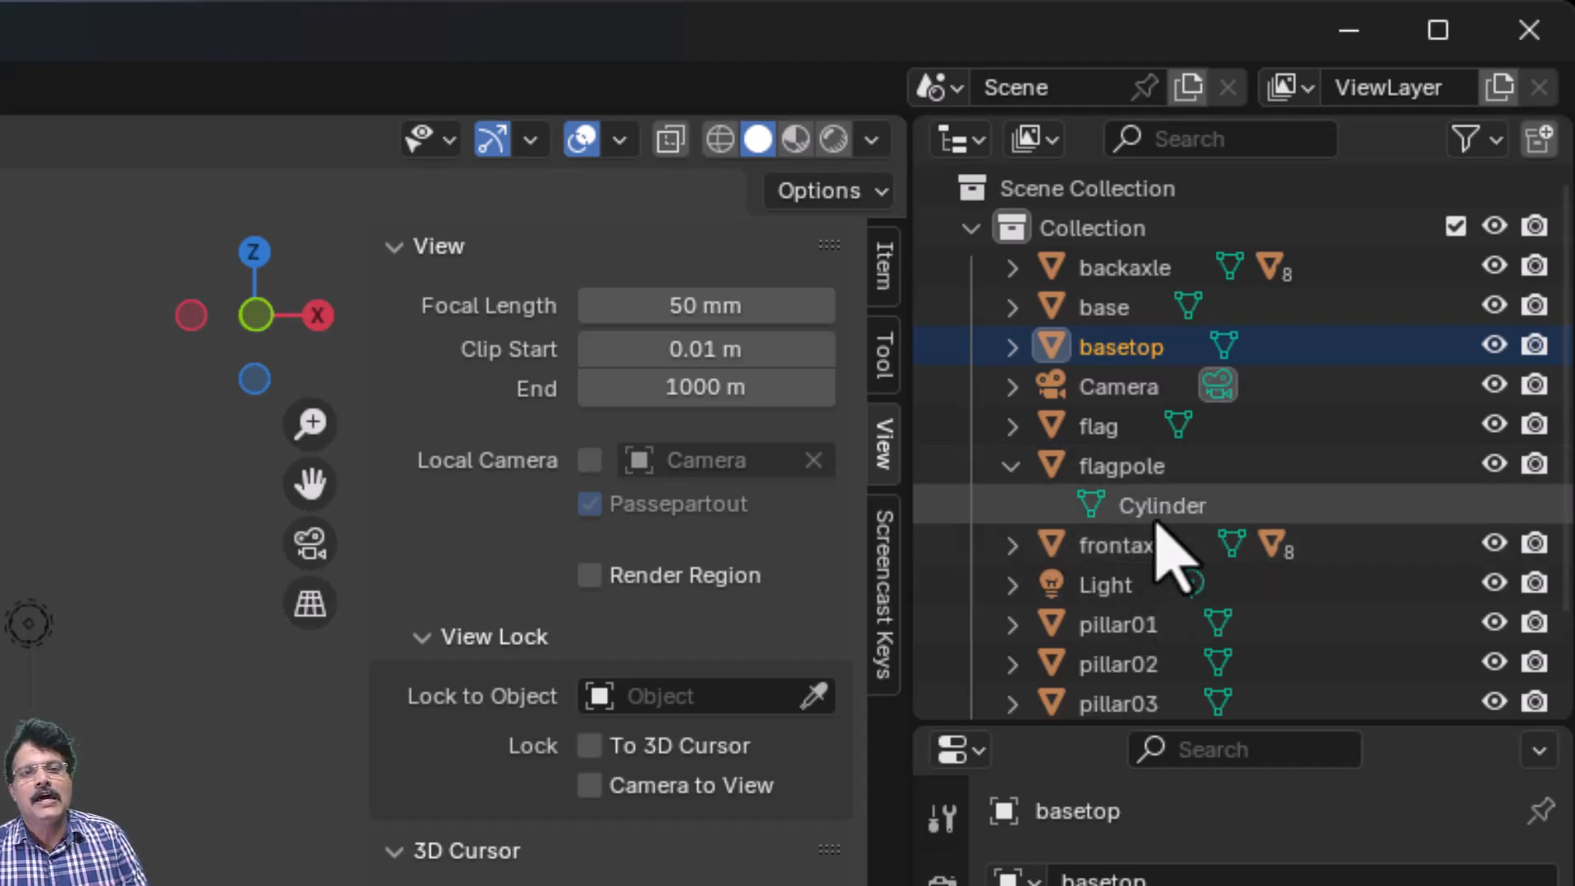
{"action": "double_click", "coordinate": [1158, 506]}
{"action": "scroll", "coordinate": [1237, 626], "scroll_direction": "down", "scroll_amount": 2}
{"action": "type", "text": "mesh_flagpole"}
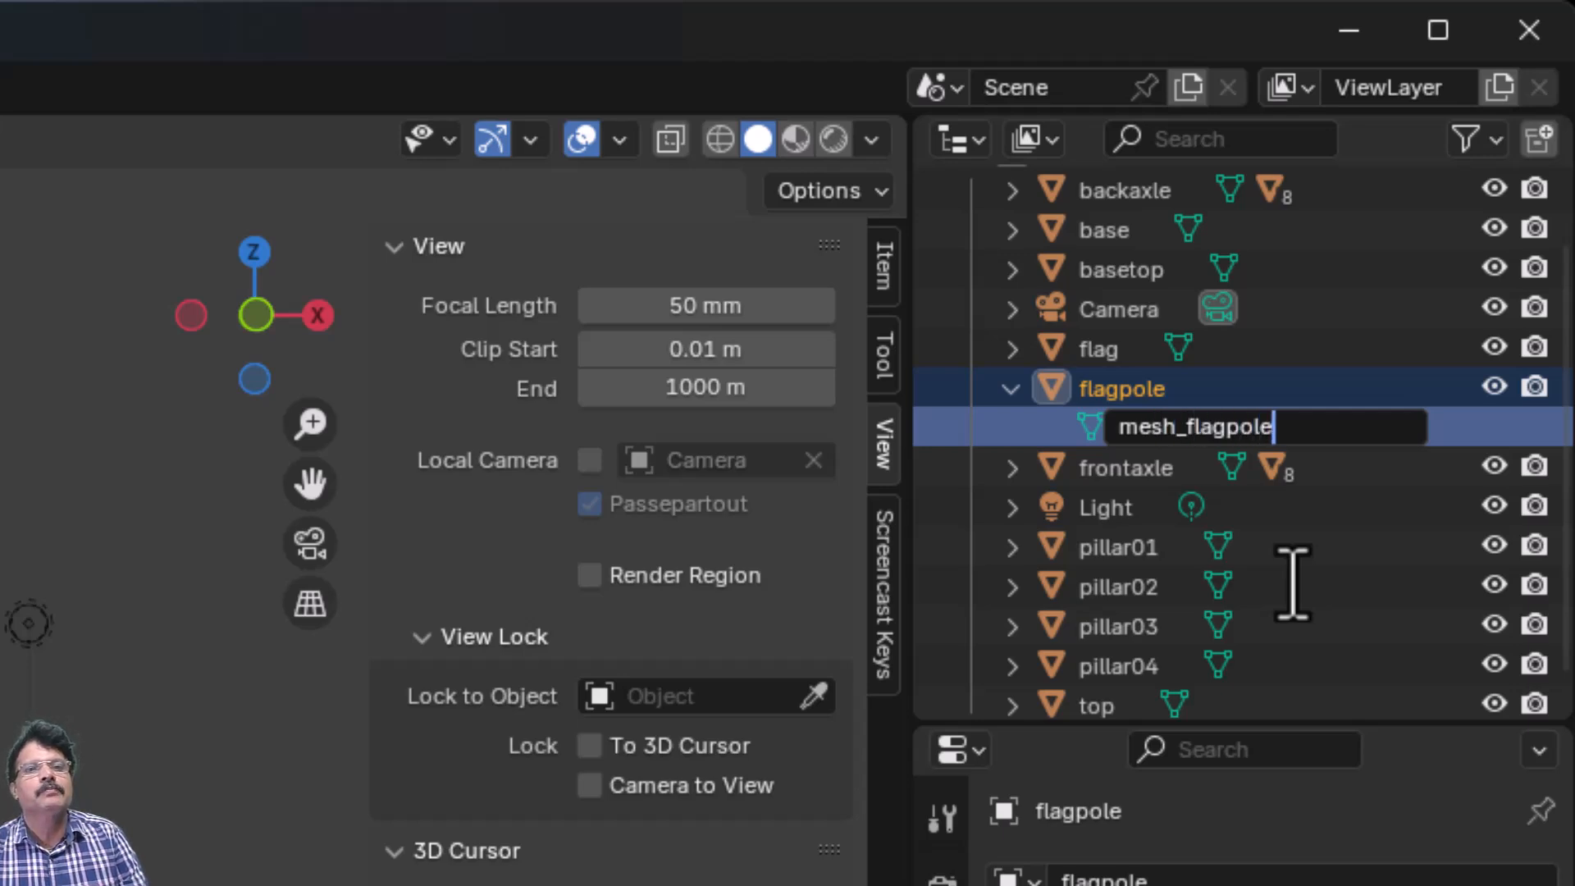
{"action": "key", "text": "Return"}
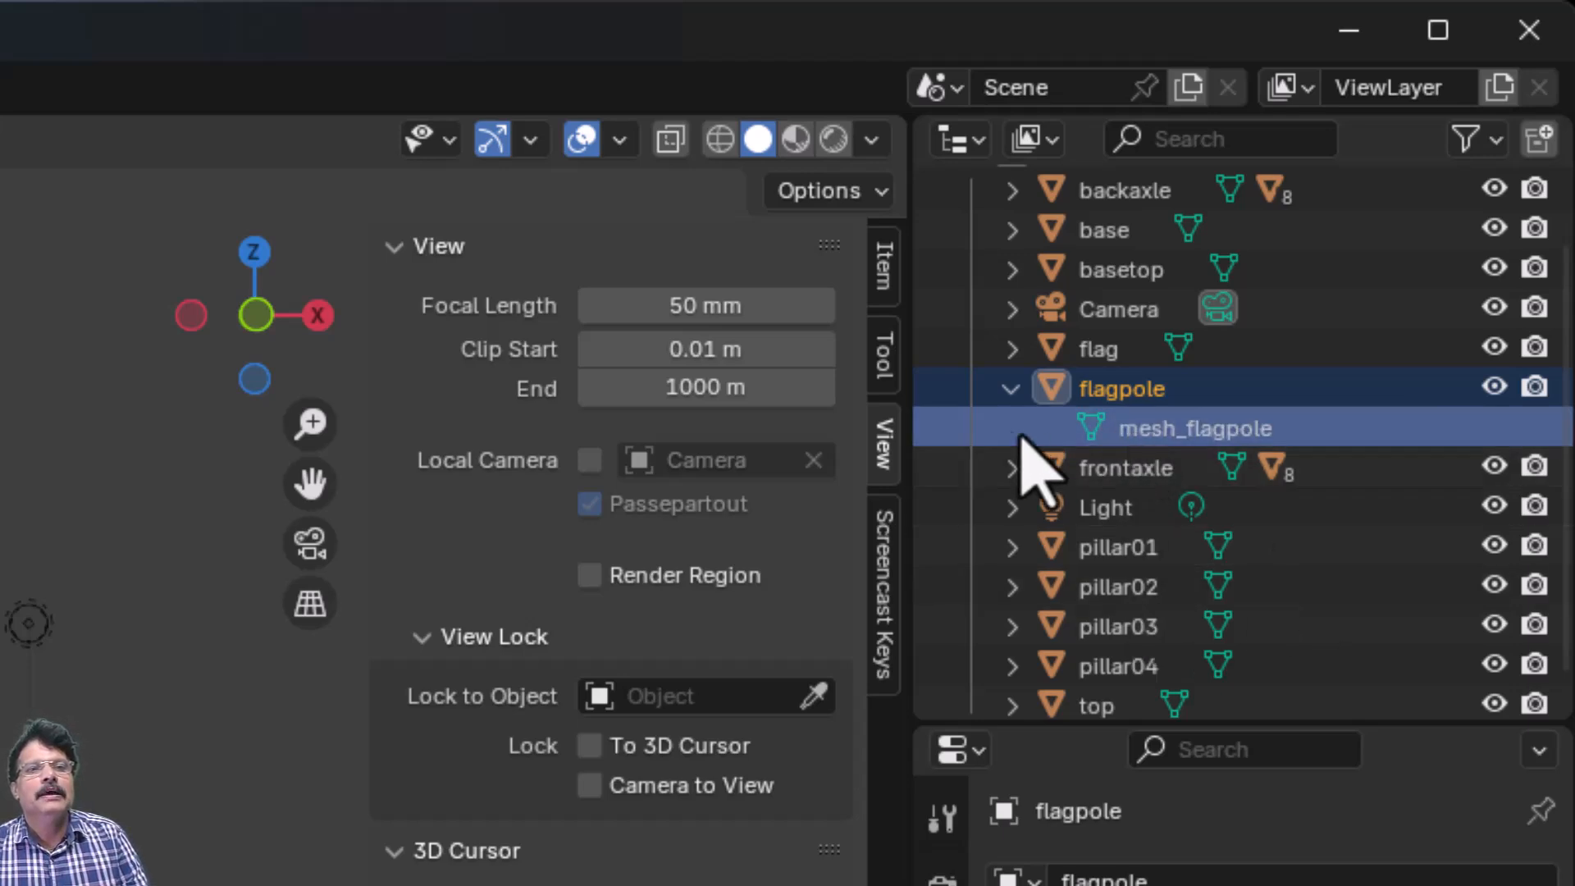
{"action": "left_click", "coordinate": [1007, 402]}
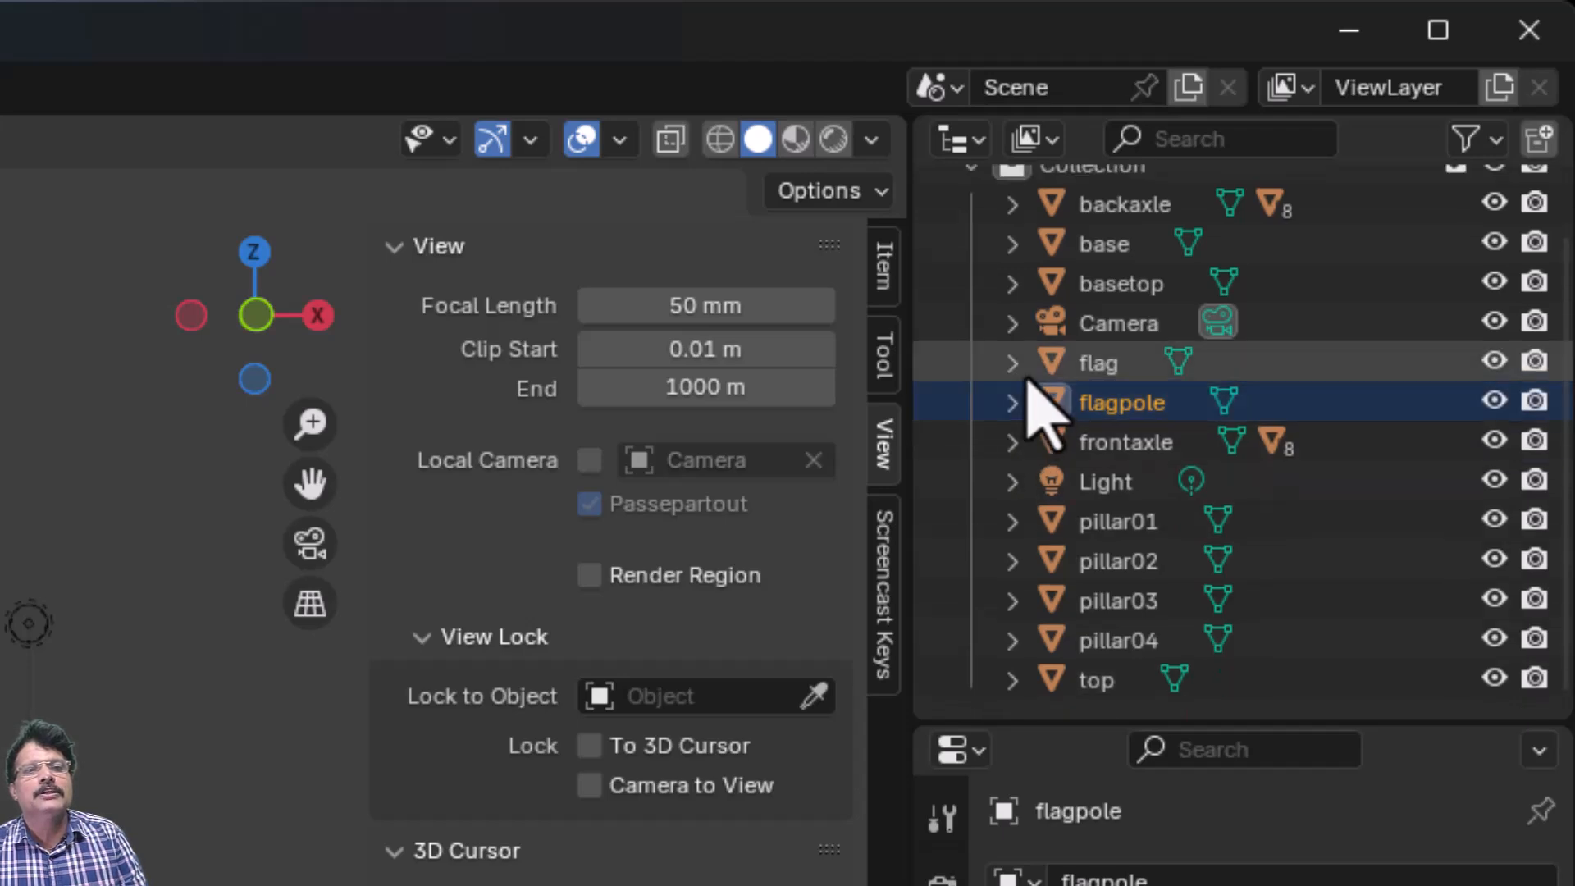
- Rename the mesh data of the flag object as mesh_flag
{"action": "left_click", "coordinate": [1017, 369]}
{"action": "double_click", "coordinate": [1074, 402]}
{"action": "scroll", "coordinate": [1238, 569], "scroll_direction": "up", "scroll_amount": 1}
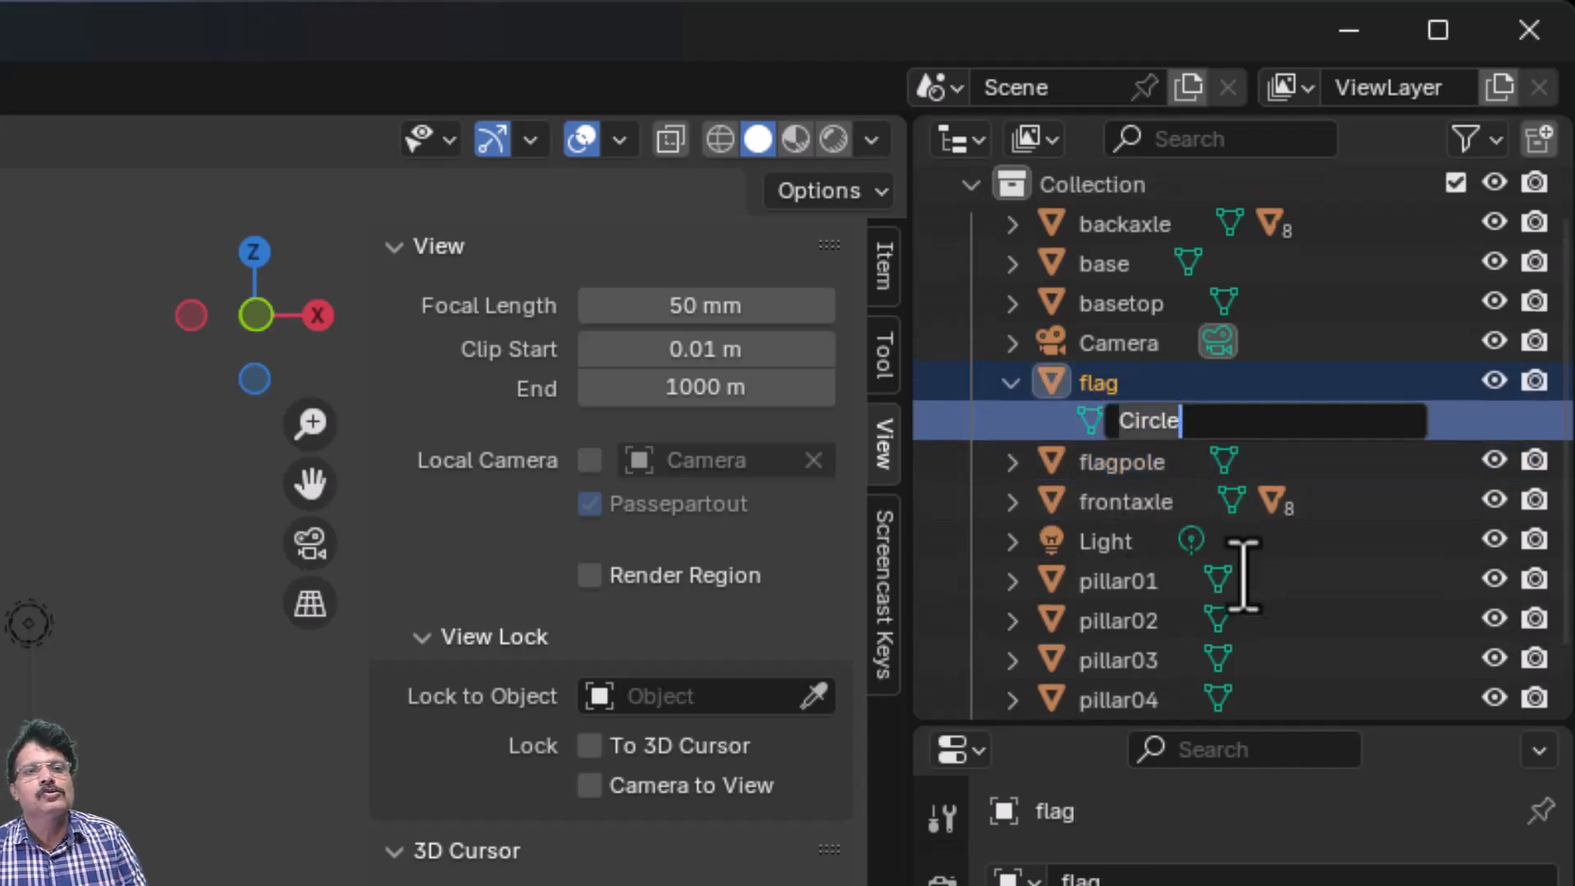
{"action": "type", "text": "mesh_flag"}
{"action": "key", "text": "Return"}
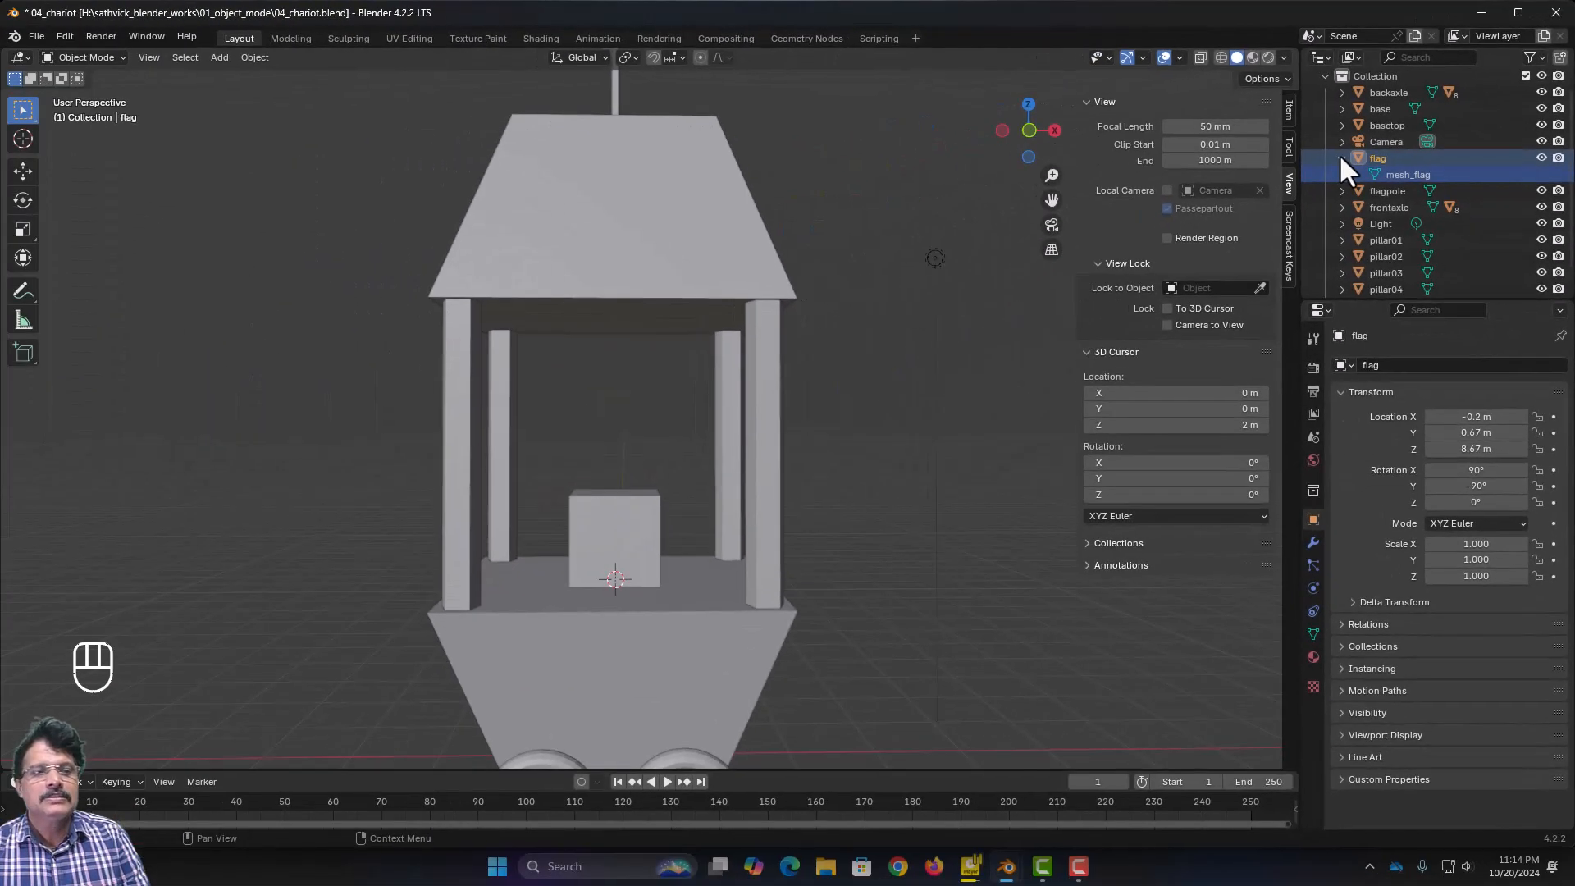
{"action": "left_click", "coordinate": [1010, 383]}
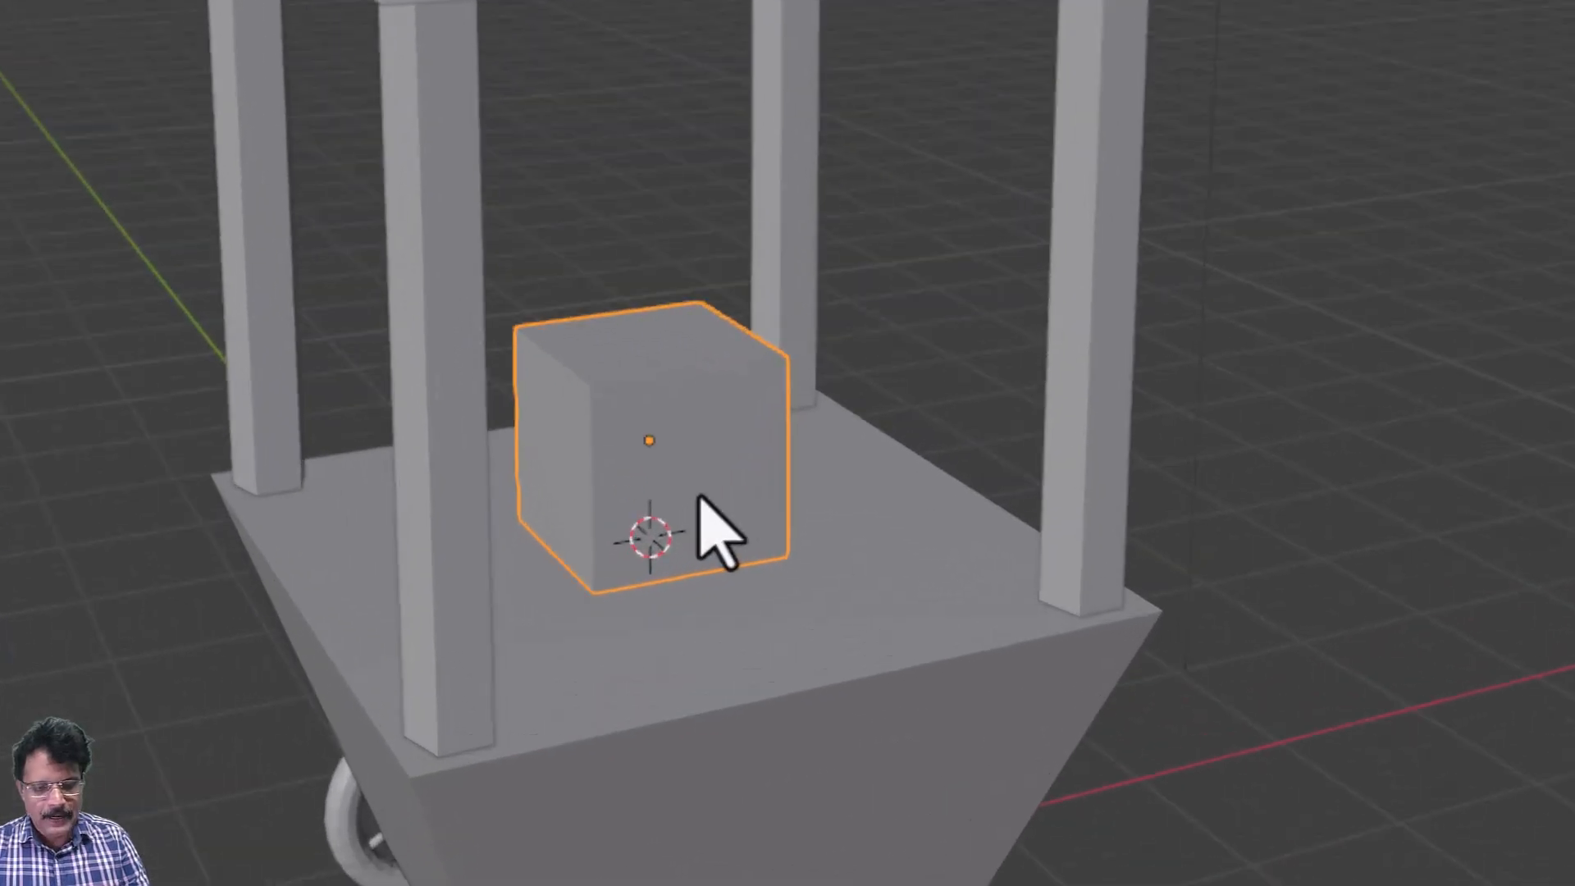
- Add a monkey mesh at the 3D cursor on the base and set its size to 1.5 m
{"action": "key", "text": "shift+a"}
{"action": "mouse_move", "coordinate": [735, 460]}
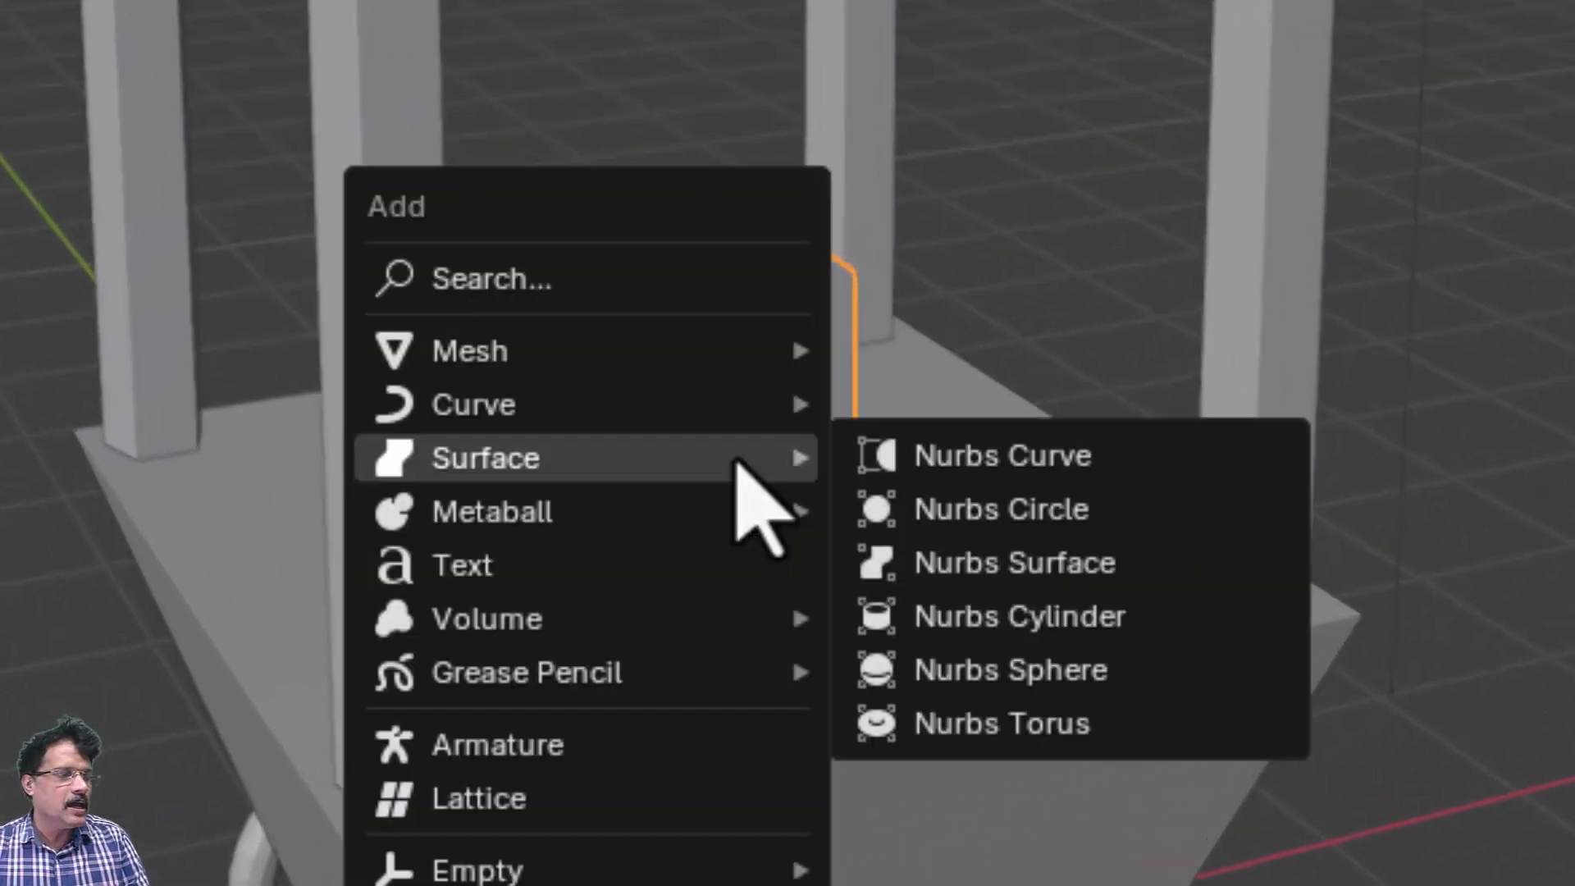
{"action": "mouse_move", "coordinate": [653, 352]}
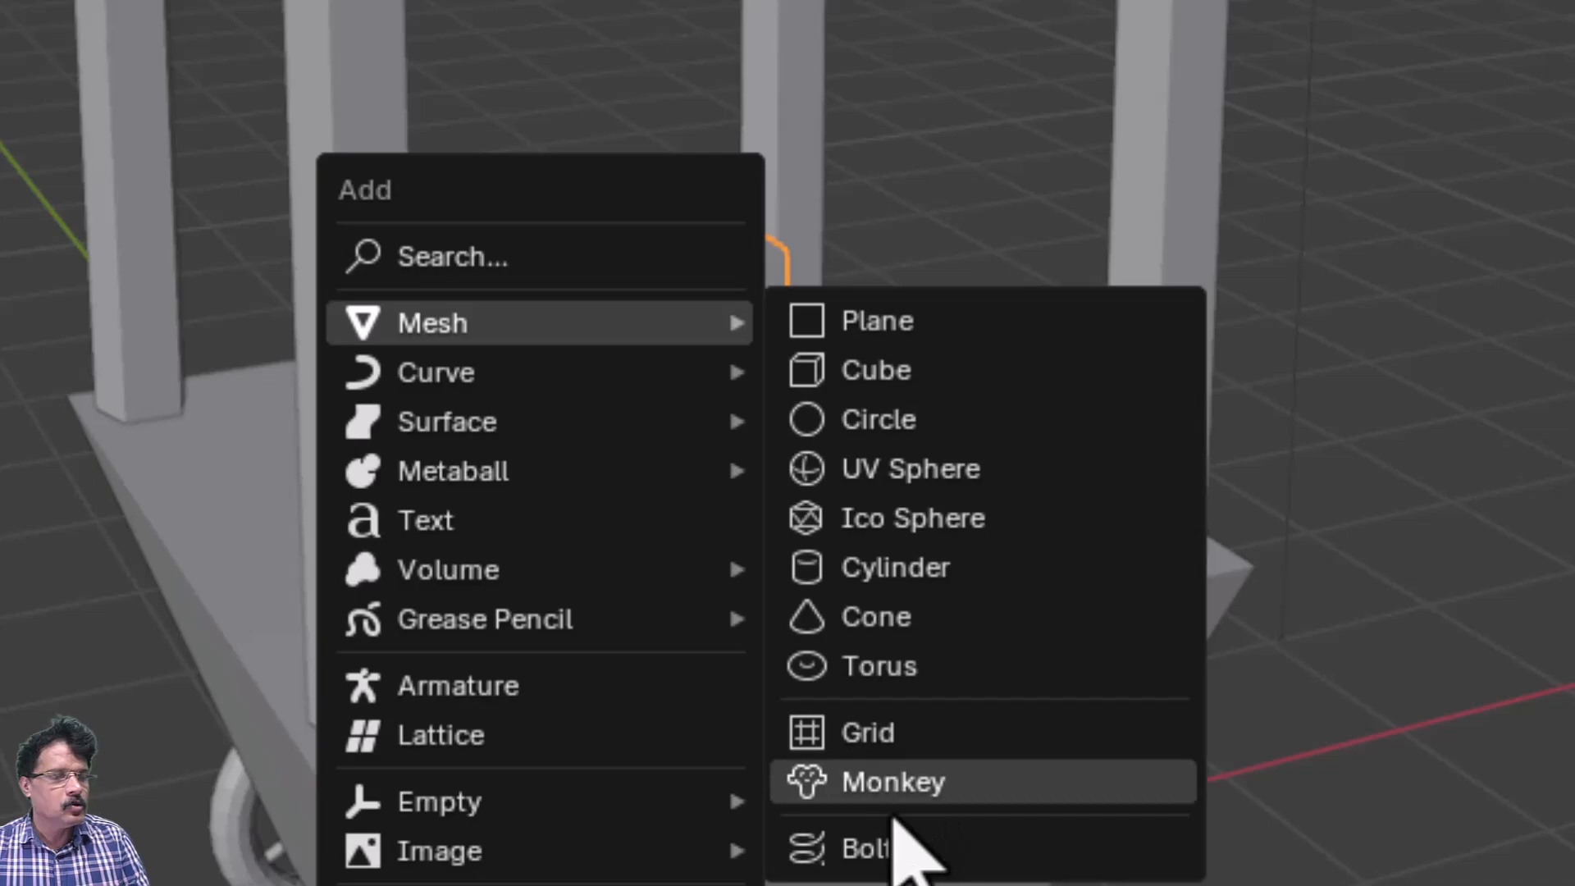
{"action": "left_click", "coordinate": [894, 794]}
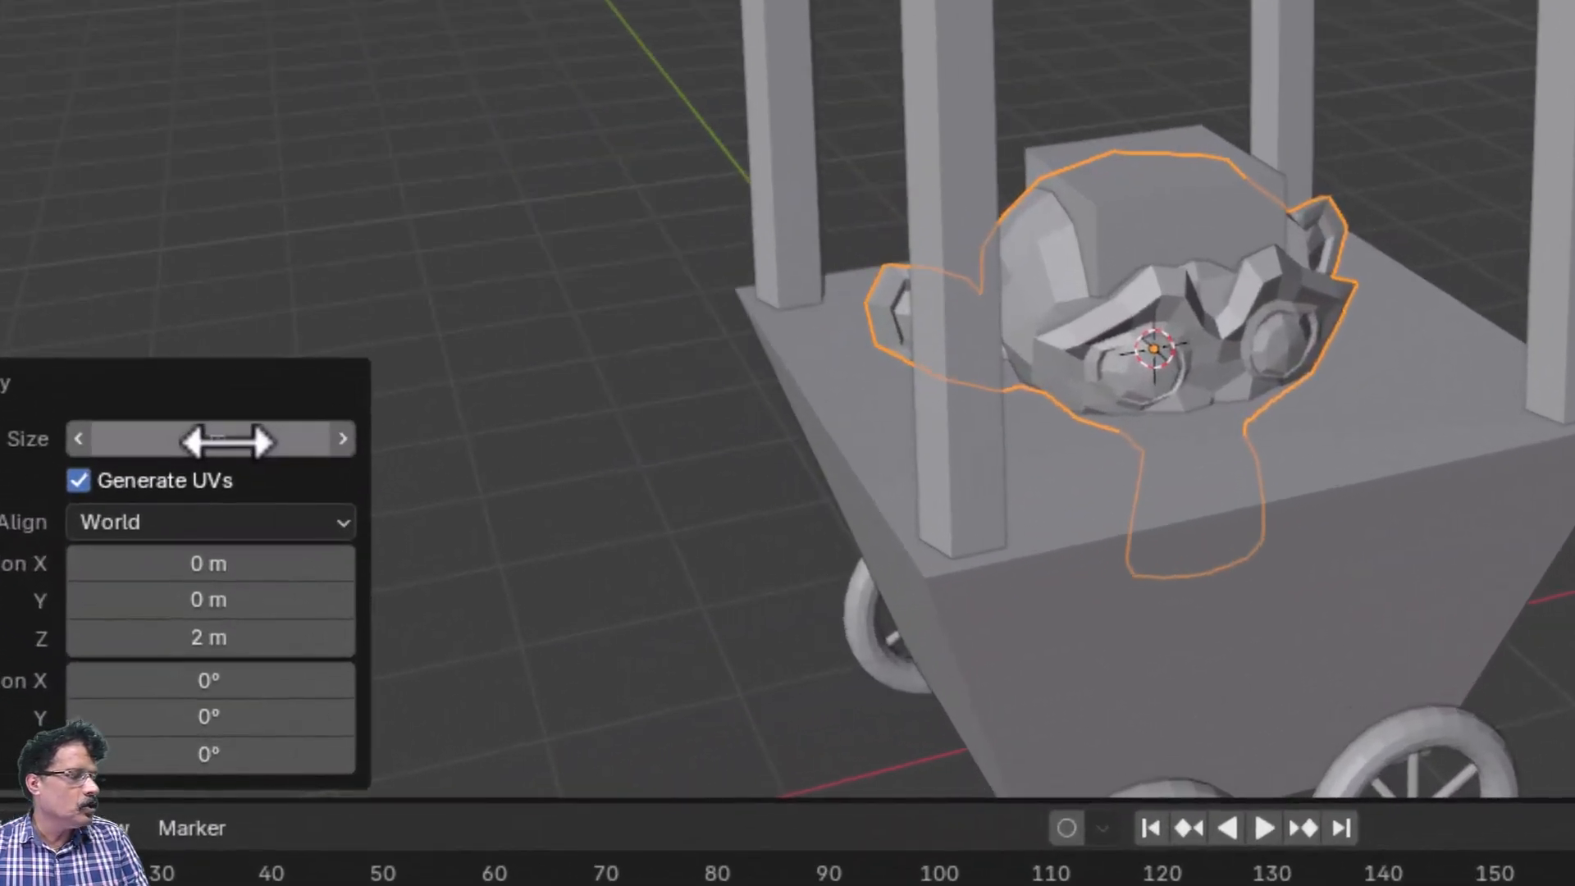
{"action": "left_click", "coordinate": [210, 612]}
{"action": "type", "text": "1.5"}
{"action": "key", "text": "Return"}
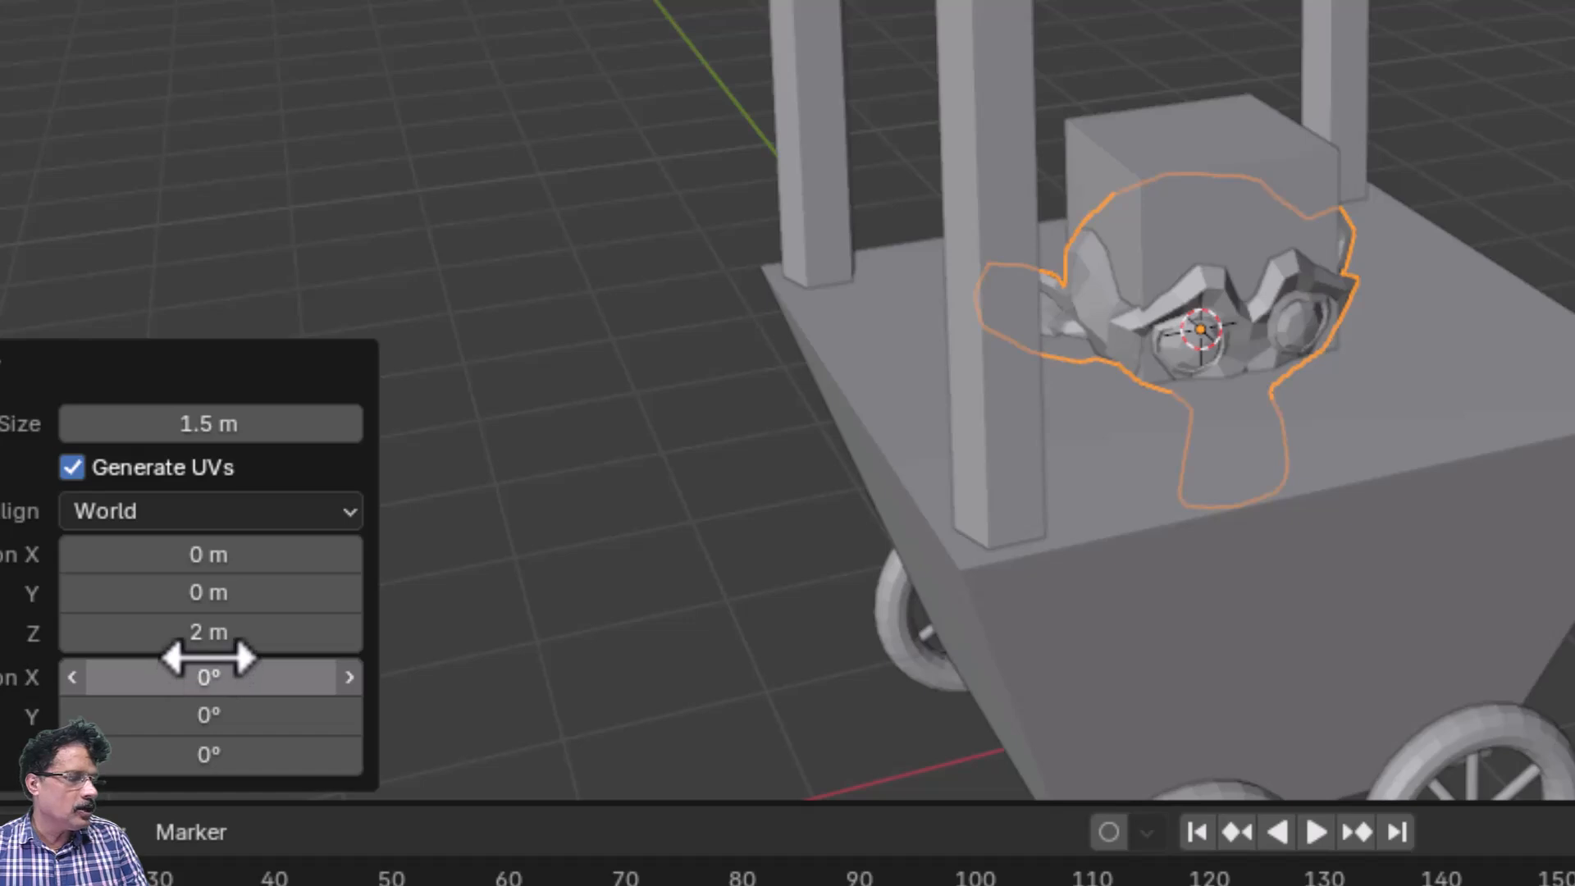
- Set the monkey head's Z location to 3.5 m to lift it above the basetop cube
{"action": "left_click", "coordinate": [212, 640]}
{"action": "type", "text": "3.5"}
{"action": "key", "text": "Return"}
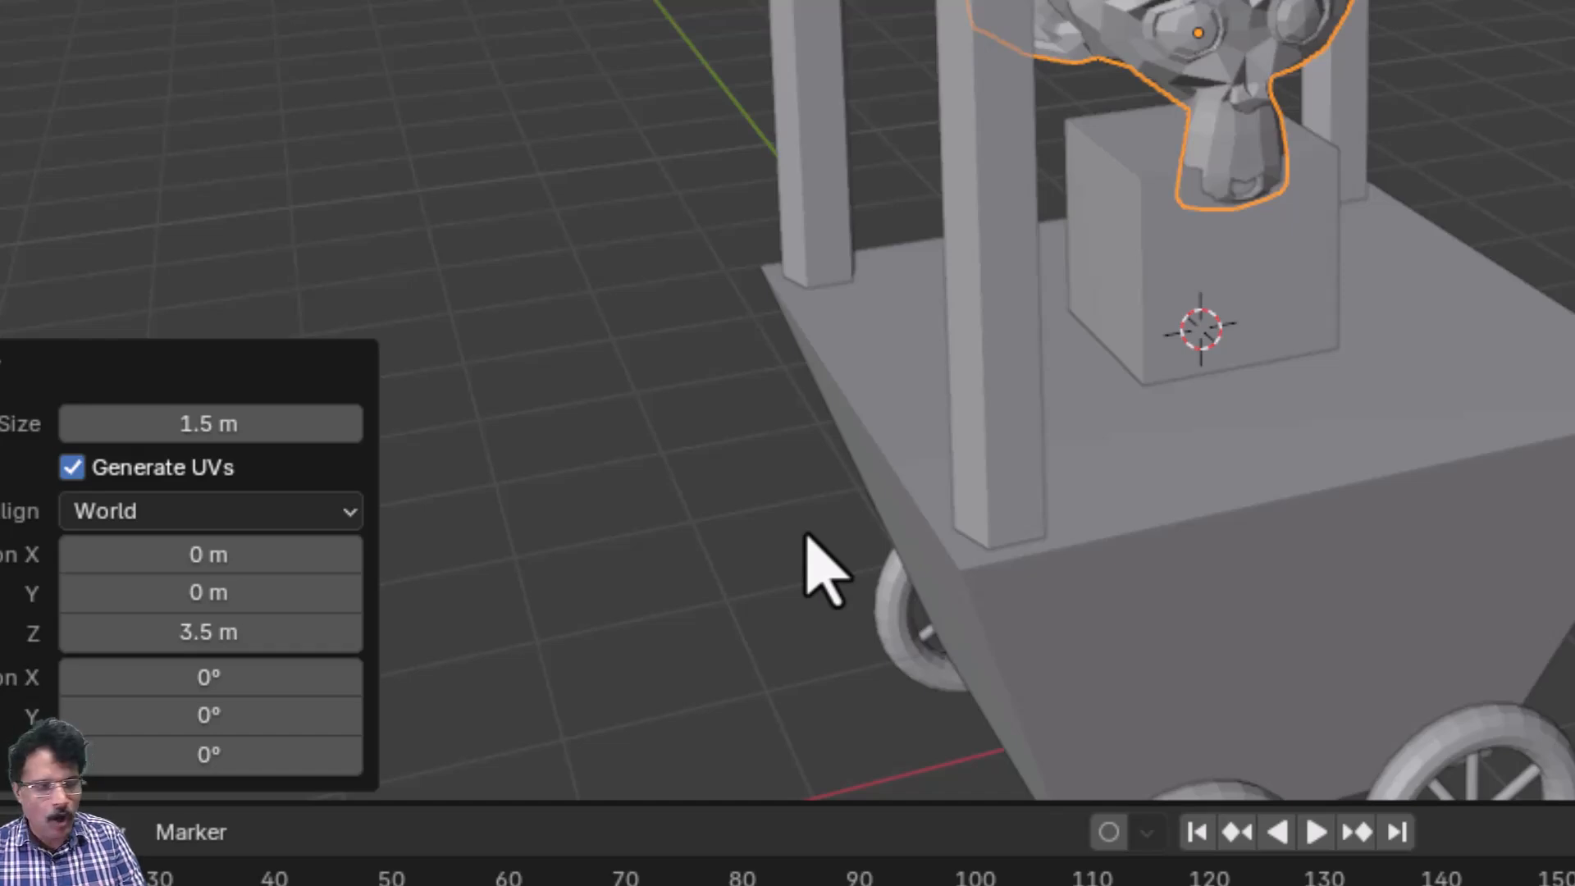
- Set the monkey head's Z rotation to -90° while viewing the chariot from the front
{"action": "key", "text": "KP_1"}
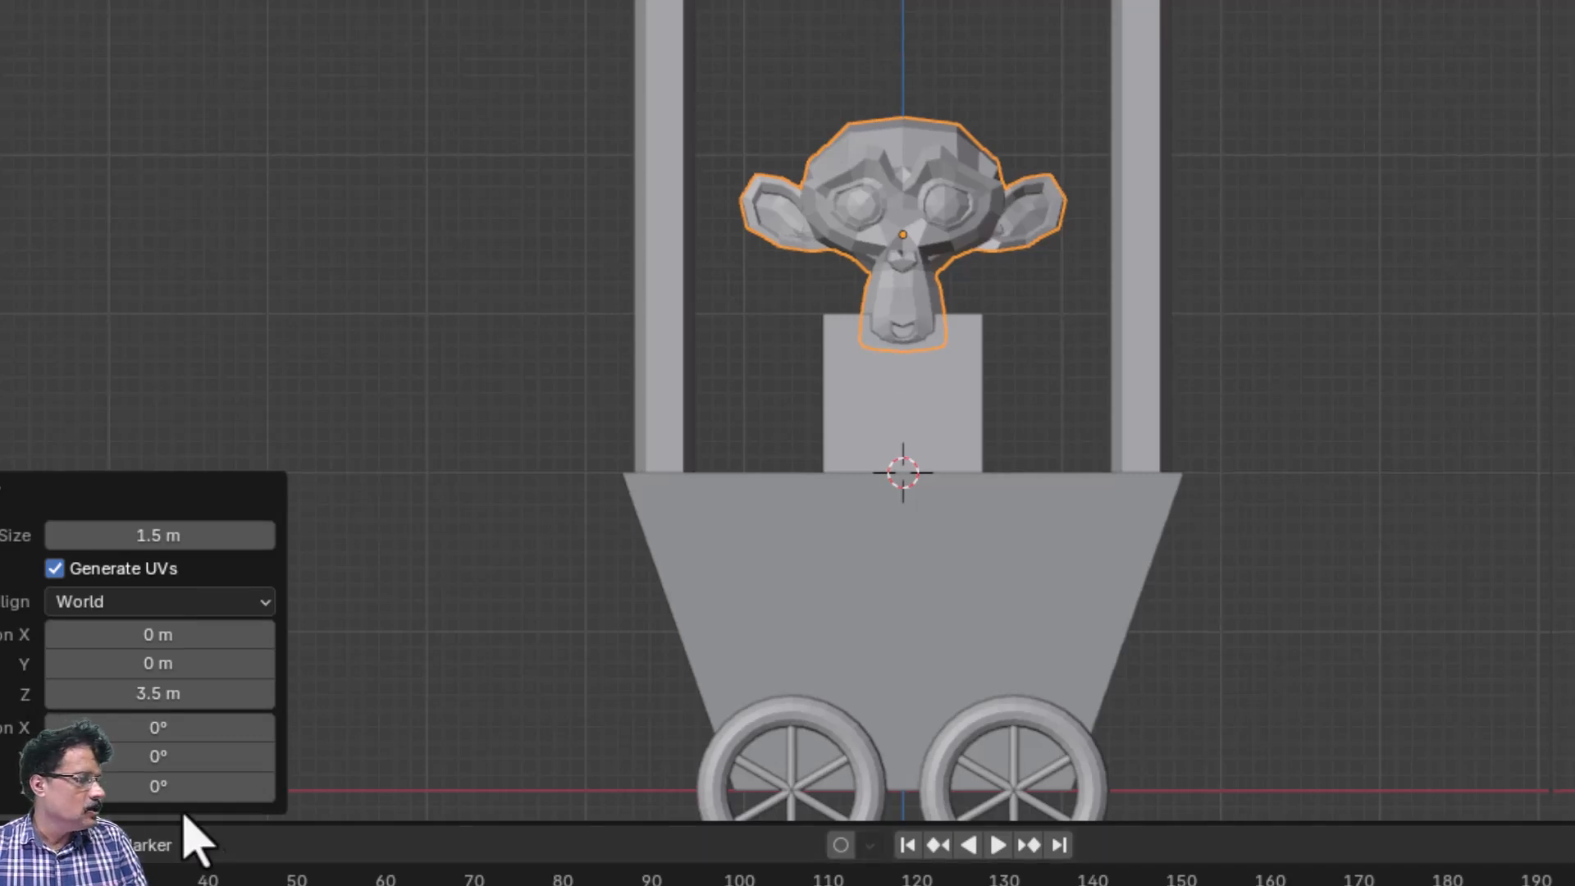
{"action": "left_click", "coordinate": [148, 794]}
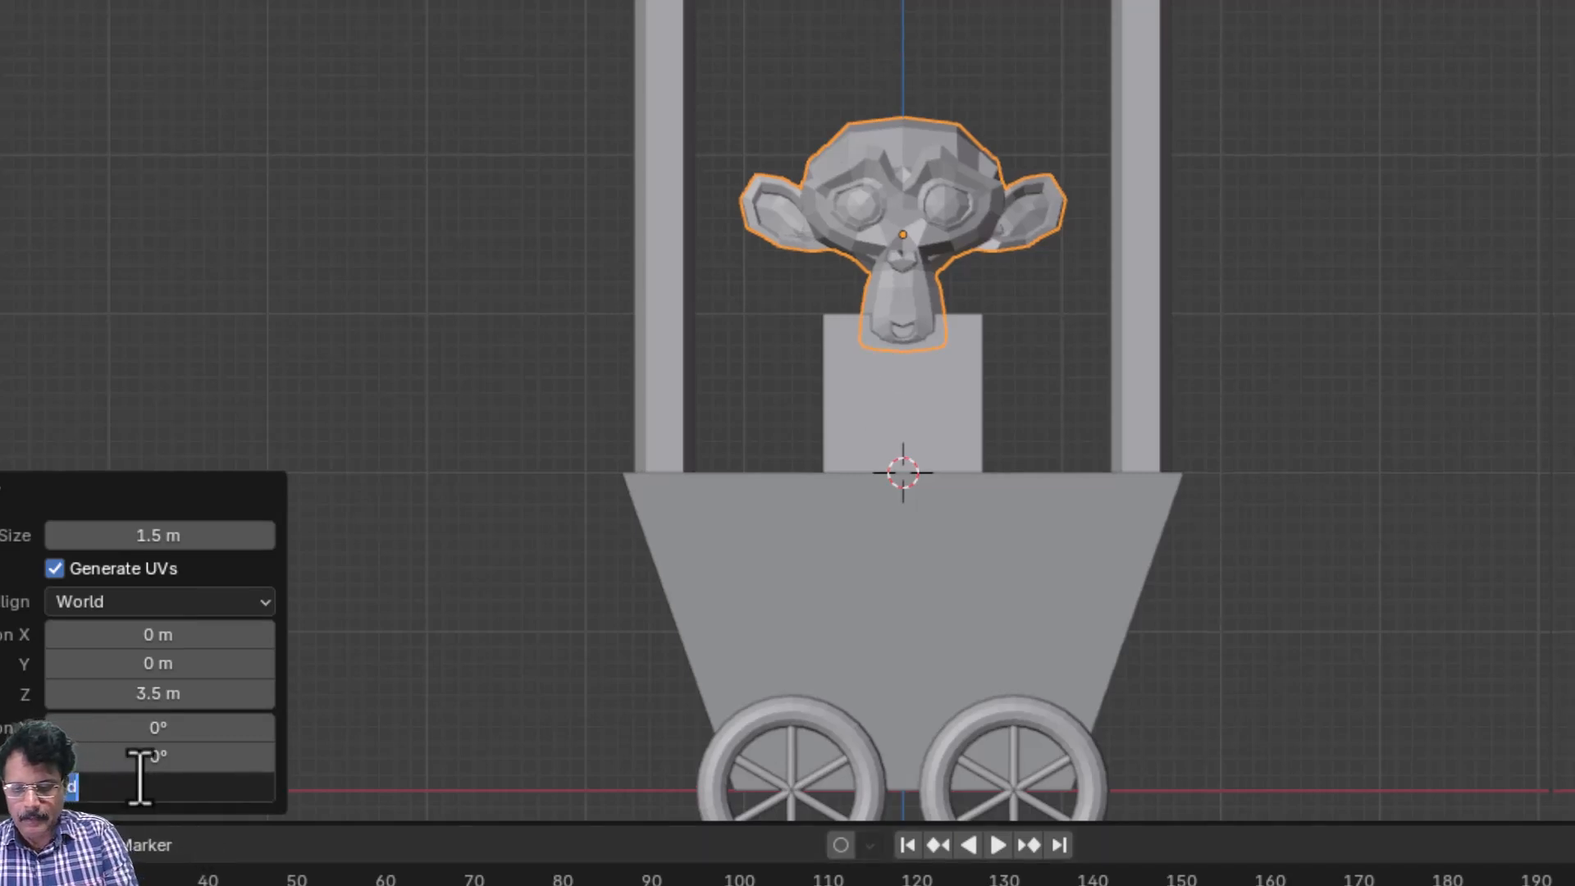
{"action": "type", "text": "-90"}
{"action": "key", "text": "Return"}
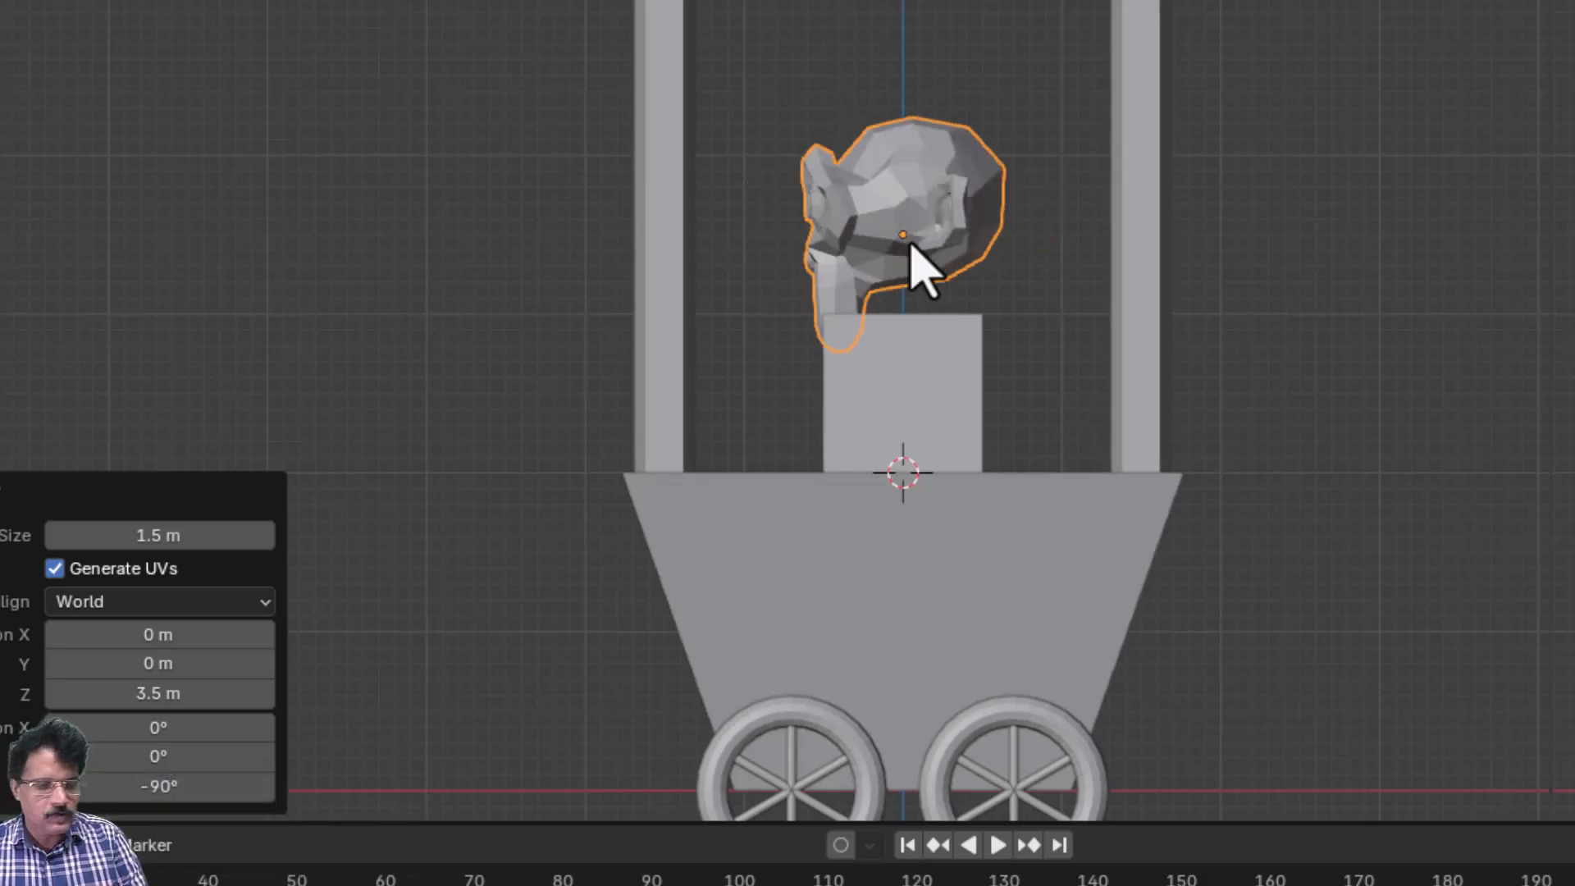
- Raise the monkey head about 0.2 m along Z so its chin rests on the upper face of the basetop cube
{"action": "key", "text": "g"}
{"action": "key", "text": "g"}
{"action": "key", "text": "z"}
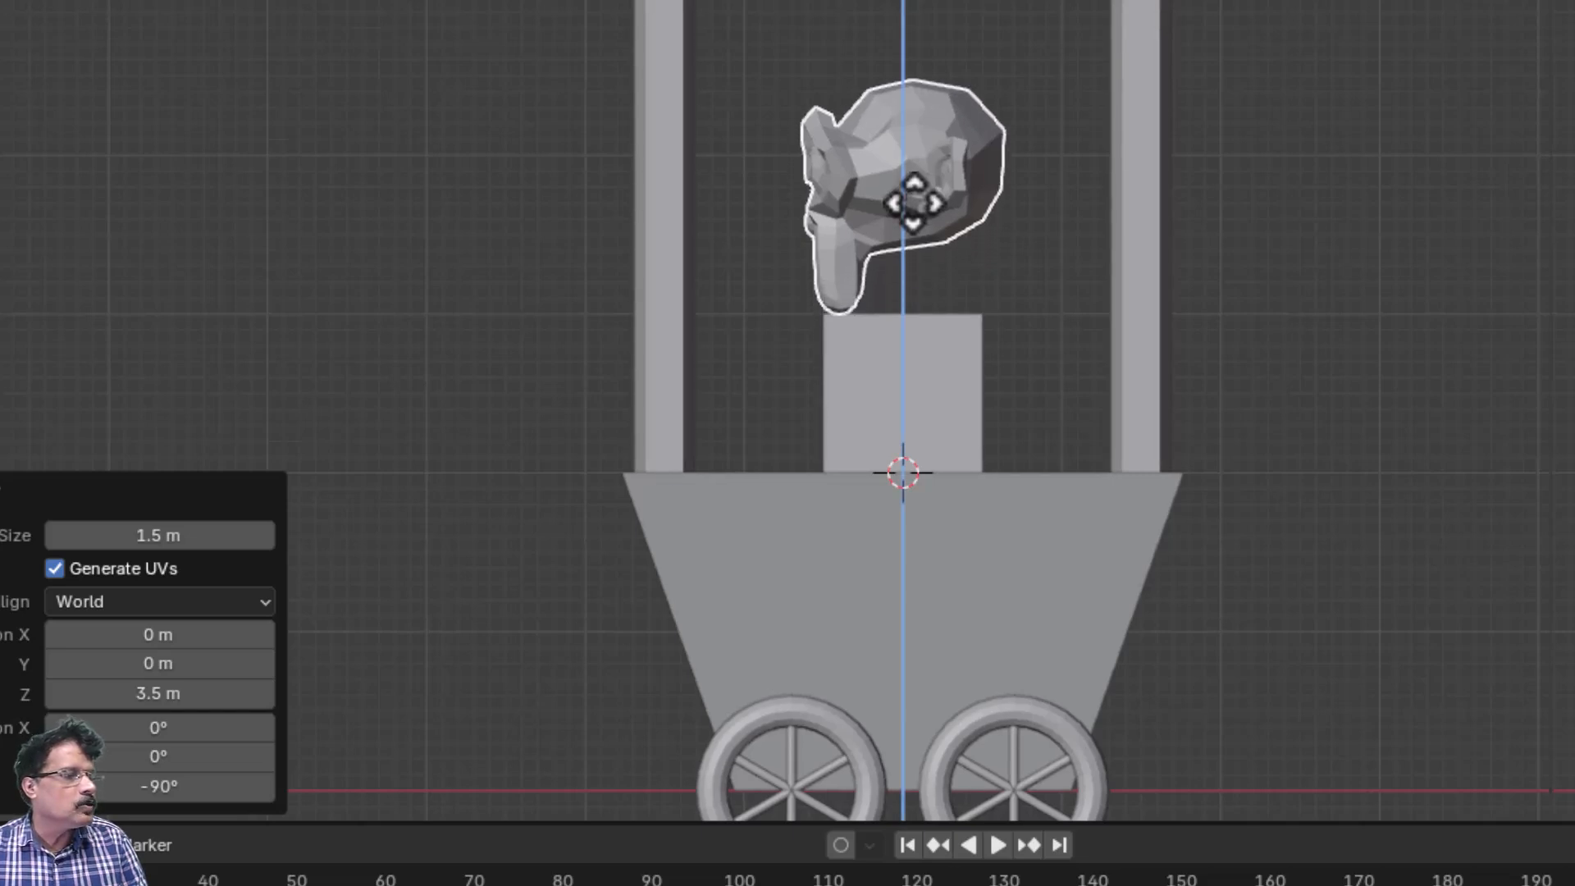
{"action": "left_click", "coordinate": [916, 206]}
{"action": "key", "text": "g"}
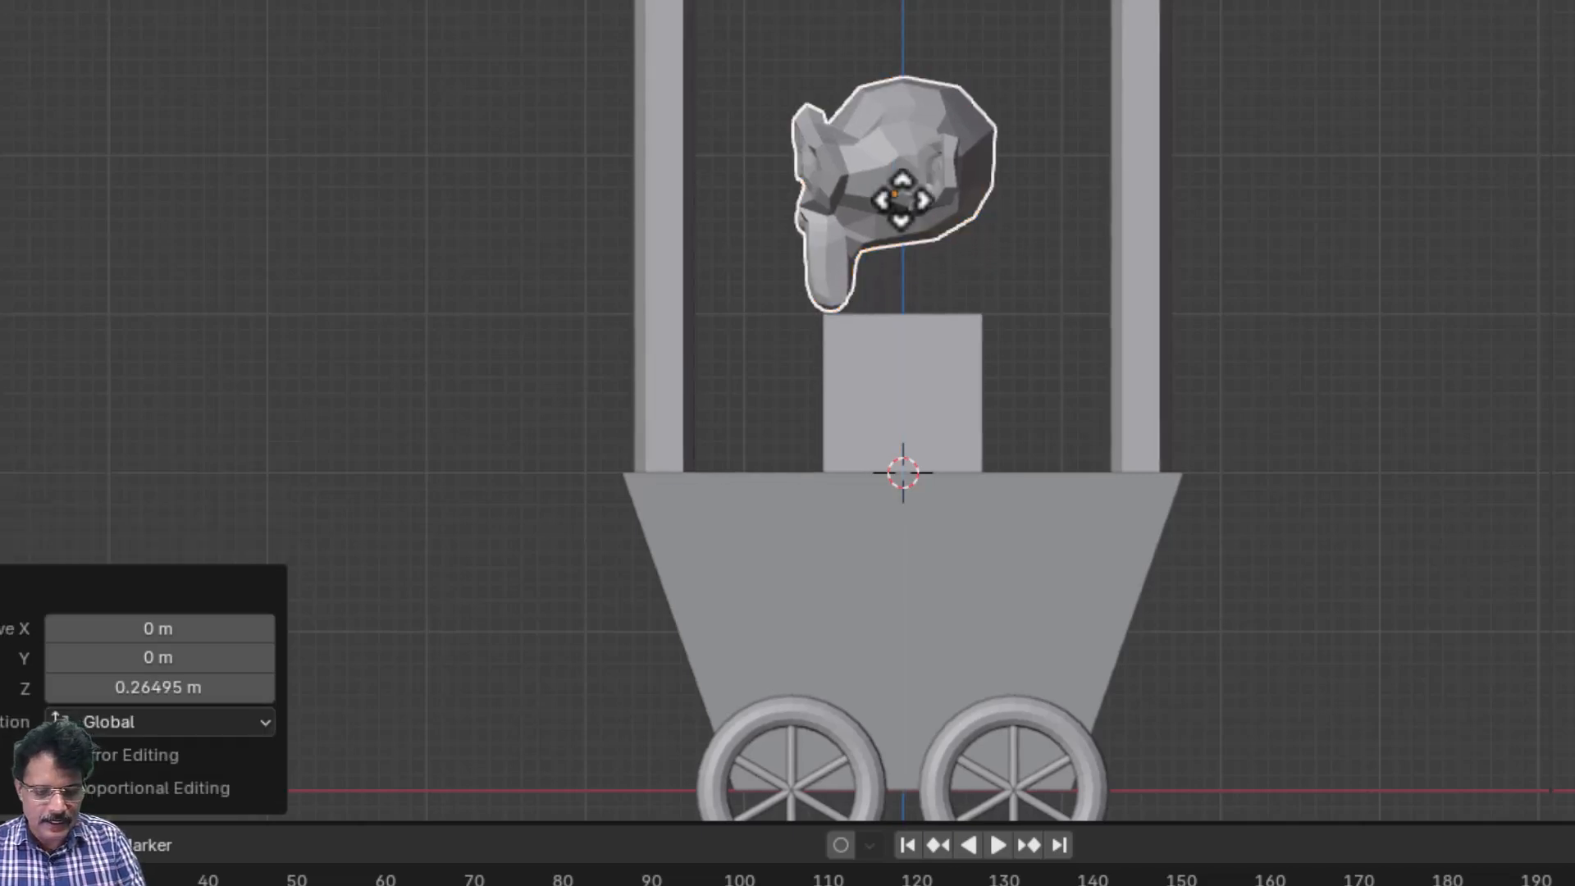
{"action": "key", "text": "z"}
{"action": "left_click", "coordinate": [895, 205]}
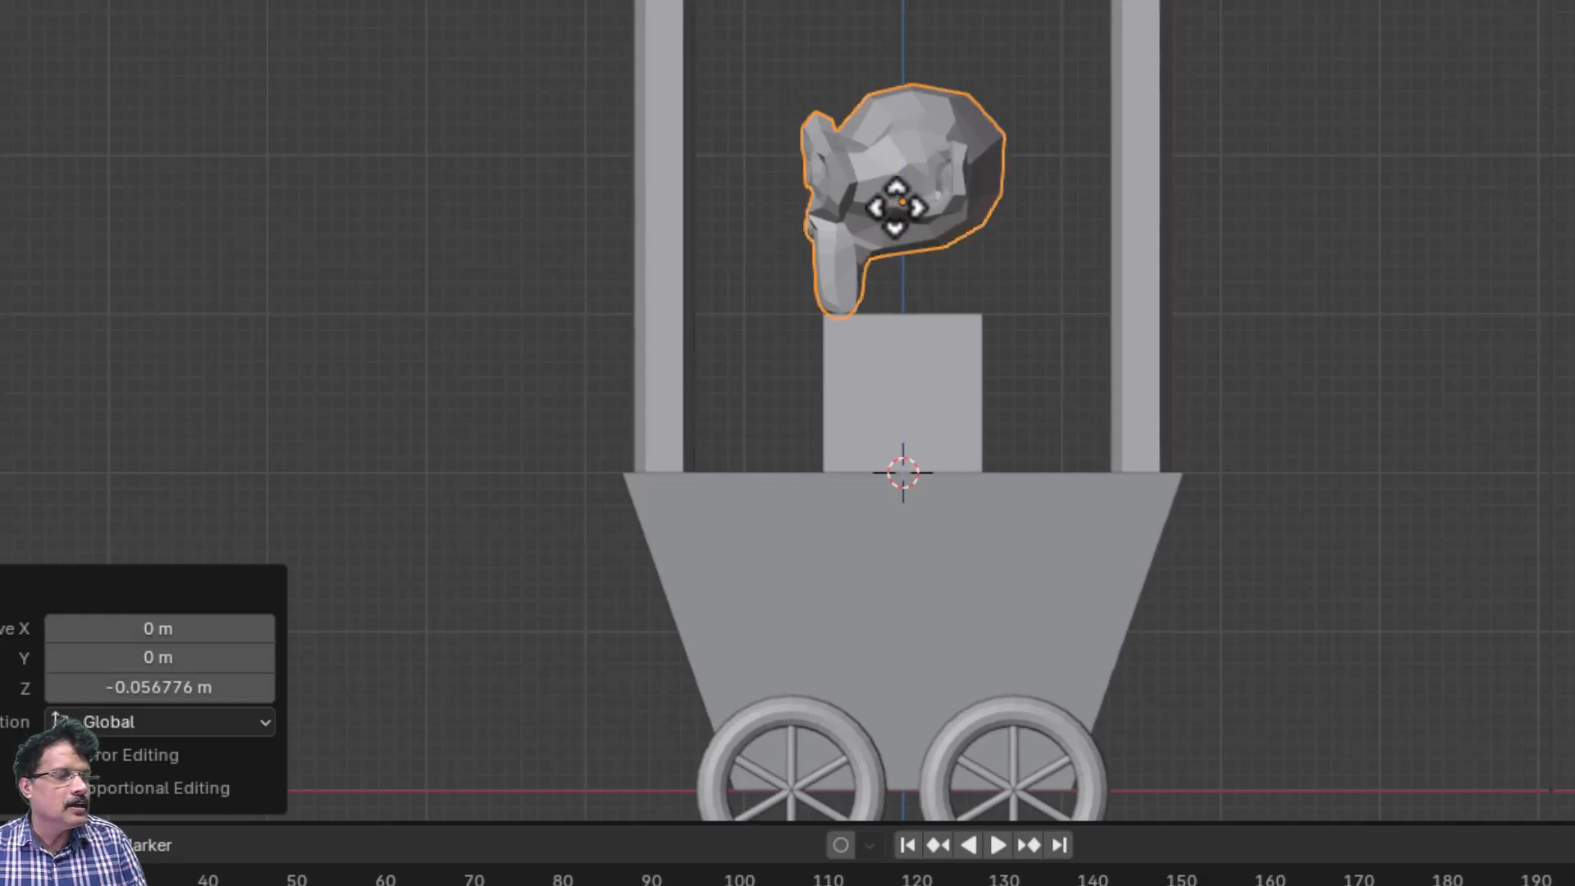
{"action": "left_click", "coordinate": [925, 410]}
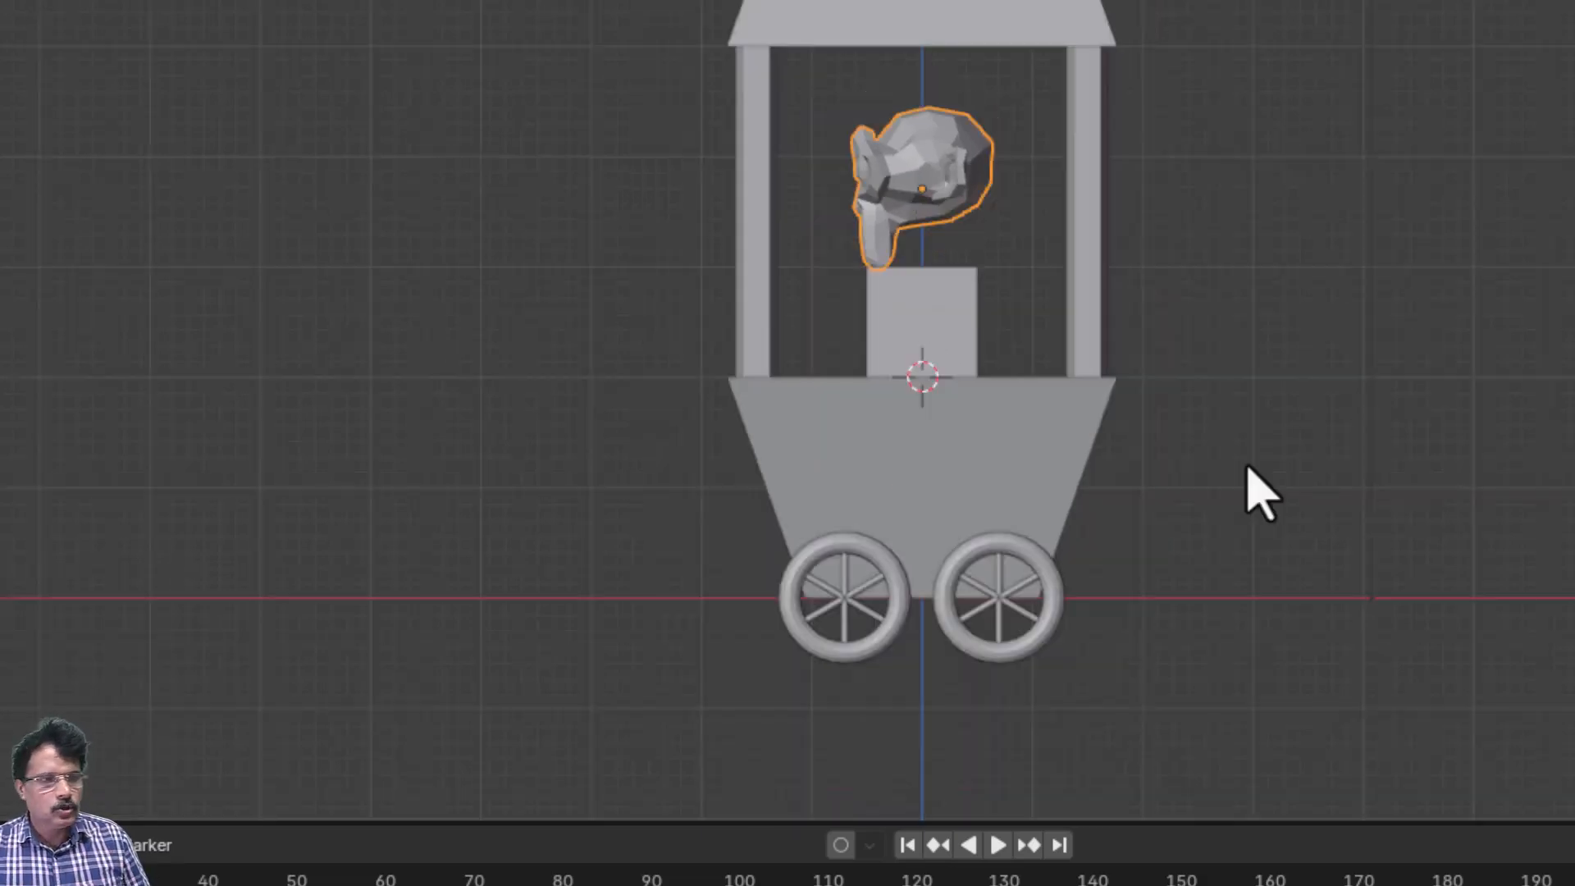
- Examine the chariot from several angles to check how the monkey head sits between the pillars
{"action": "middle_click_drag", "start_coordinate": [1248, 462], "coordinate": [1439, 489]}
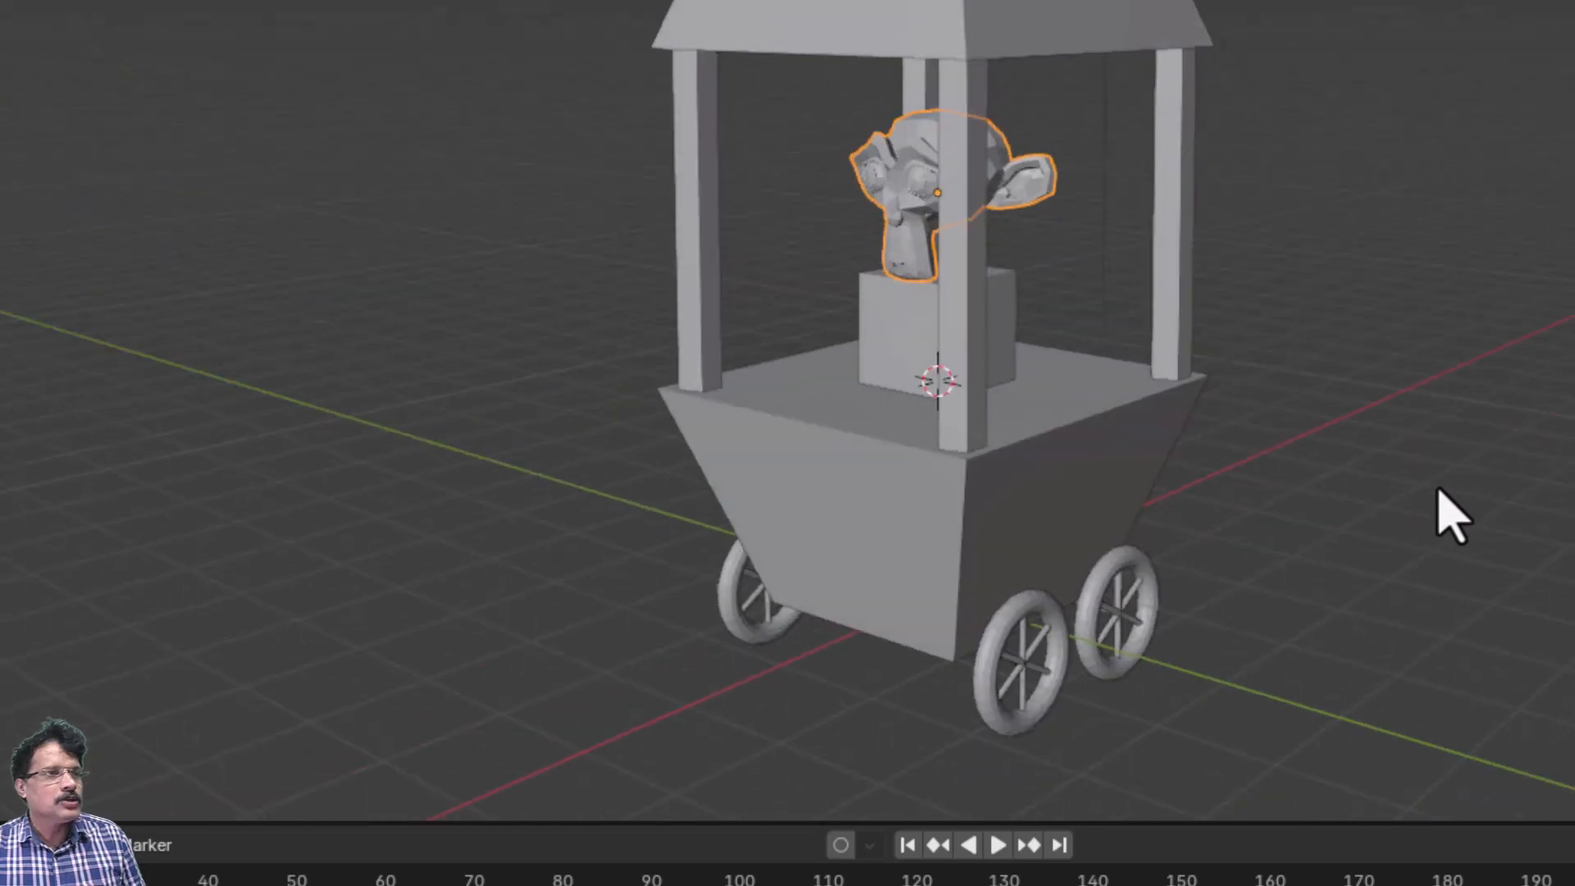
{"action": "scroll", "coordinate": [1431, 533], "scroll_direction": "down", "scroll_amount": 4}
{"action": "scroll", "coordinate": [1383, 556], "scroll_direction": "down", "scroll_amount": 2}
{"action": "middle_click_drag", "start_coordinate": [1368, 531], "coordinate": [1233, 505]}
{"action": "scroll", "coordinate": [1234, 505], "scroll_direction": "up", "scroll_amount": 2}
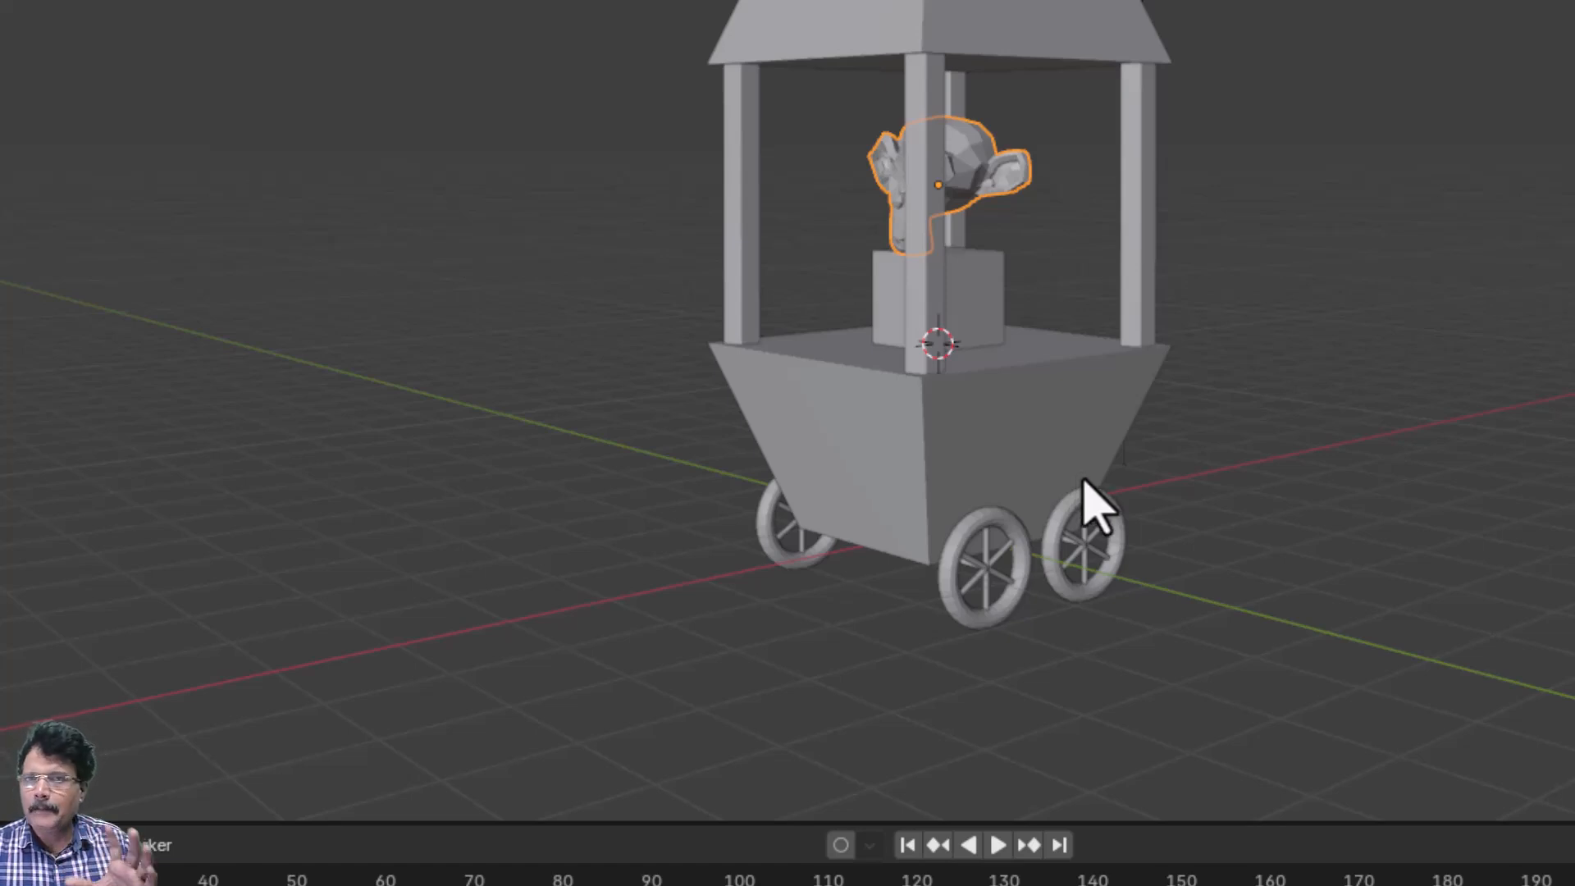
{"action": "scroll", "coordinate": [1135, 434], "scroll_direction": "up", "scroll_amount": 2}
{"action": "key", "text": "KP_3"}
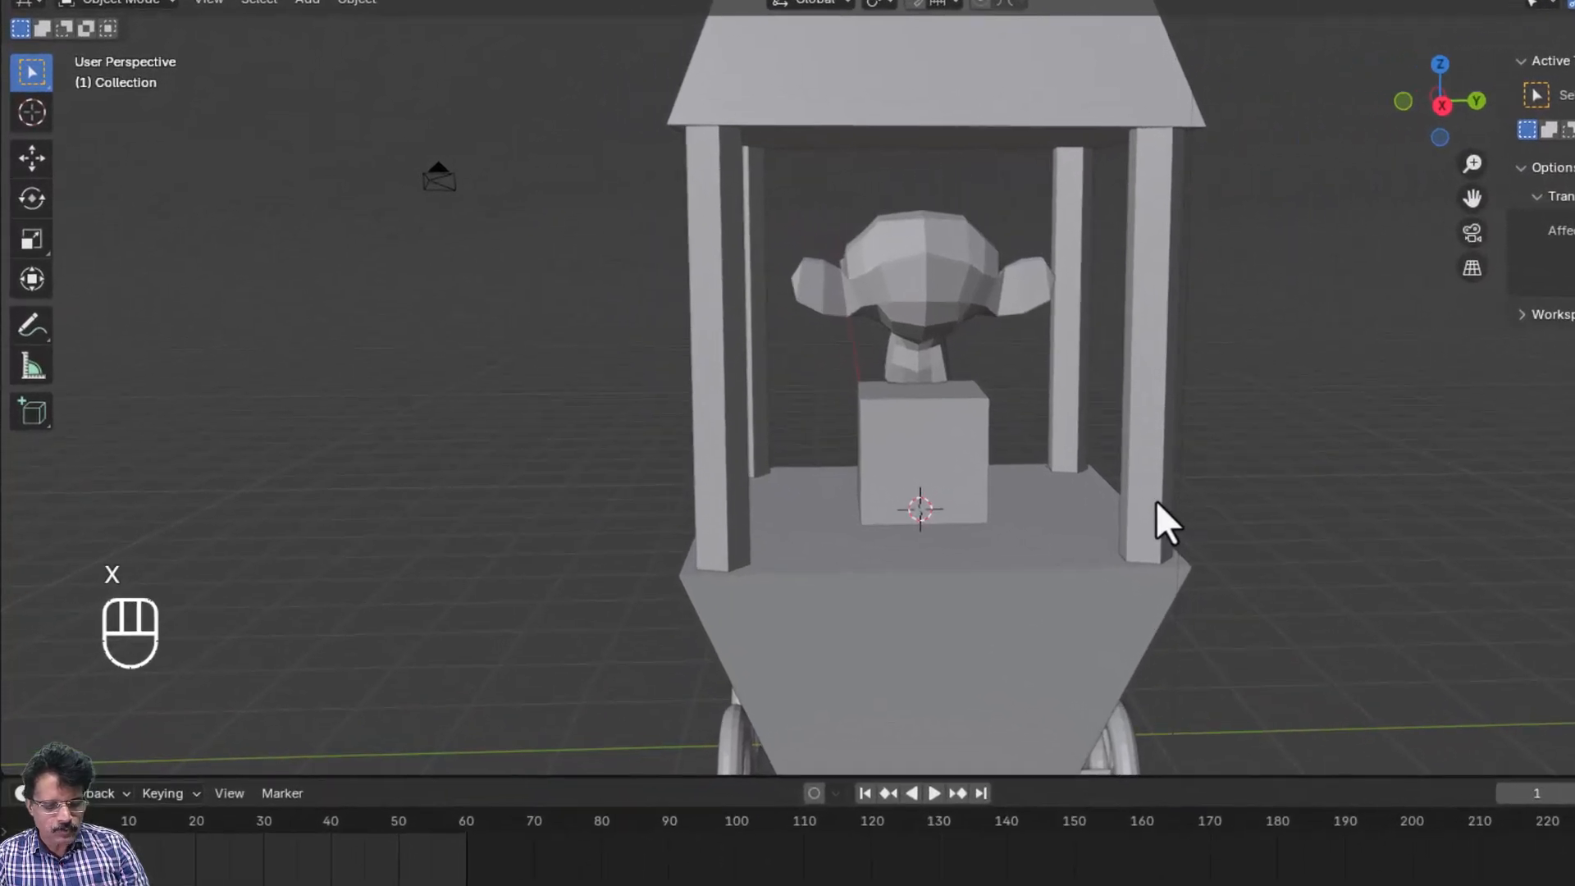
- Add another mesh cube at the 3D cursor on the base and set its size to 0.3 m
{"action": "key", "text": "shift+a"}
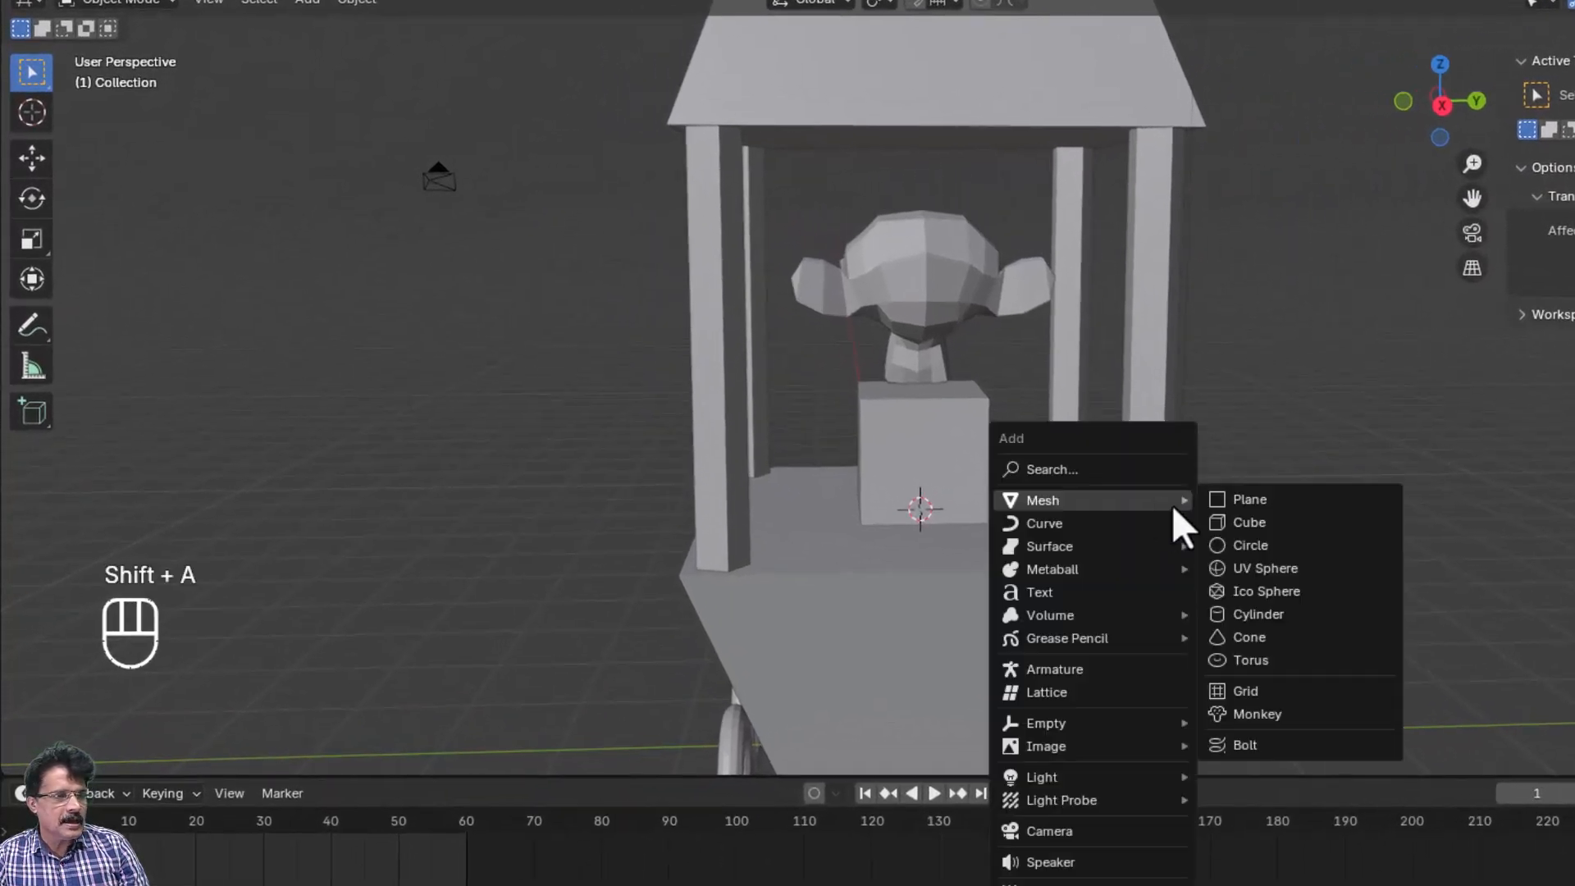
{"action": "left_click", "coordinate": [1268, 528]}
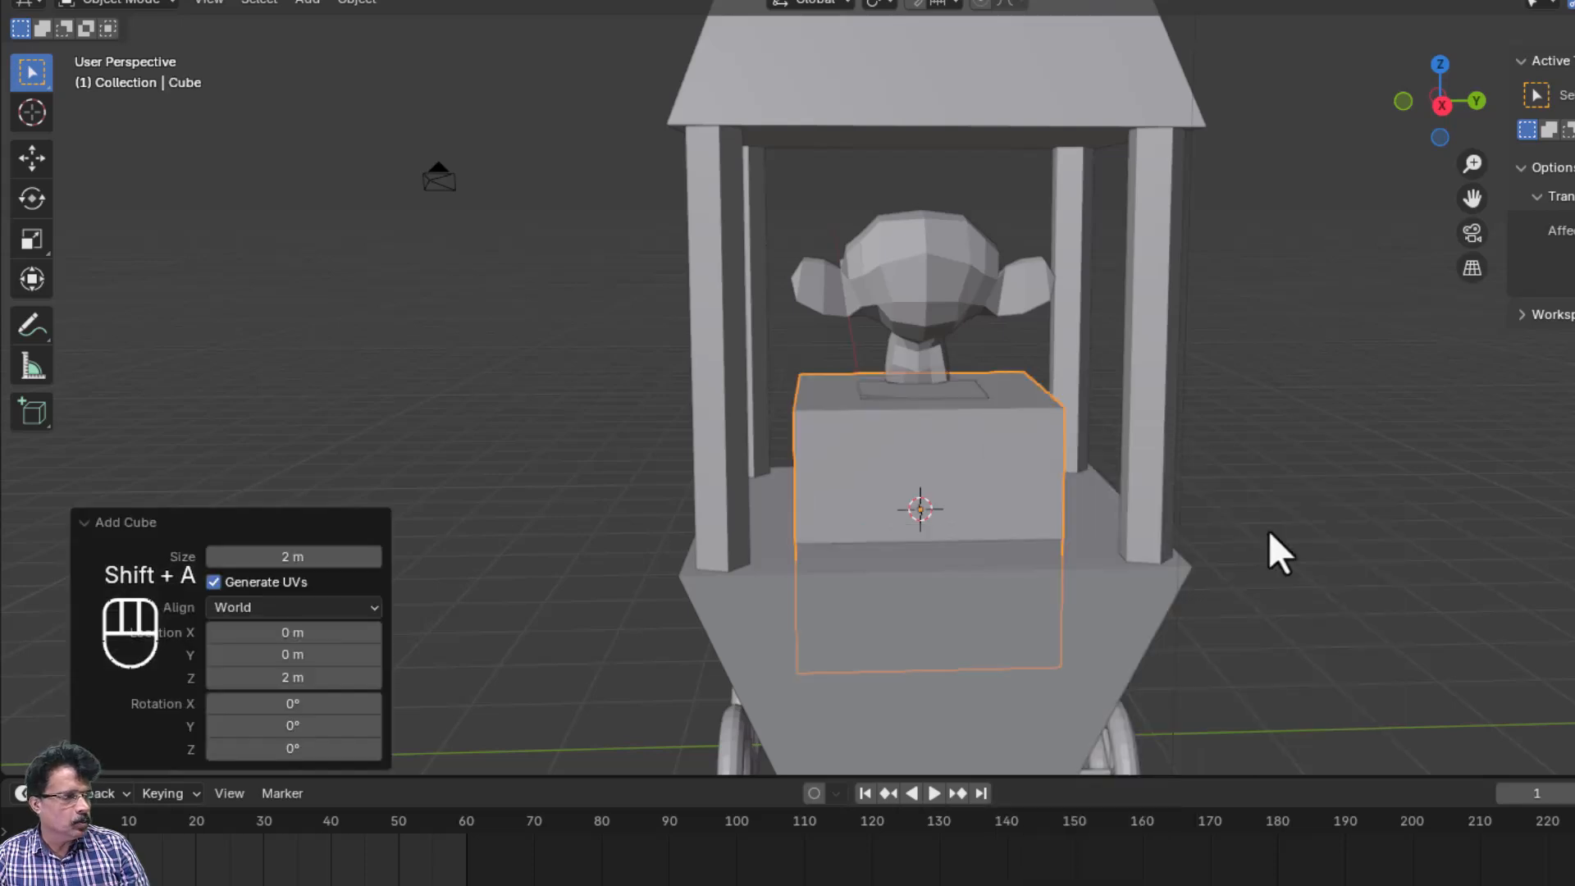
{"action": "left_click", "coordinate": [309, 554]}
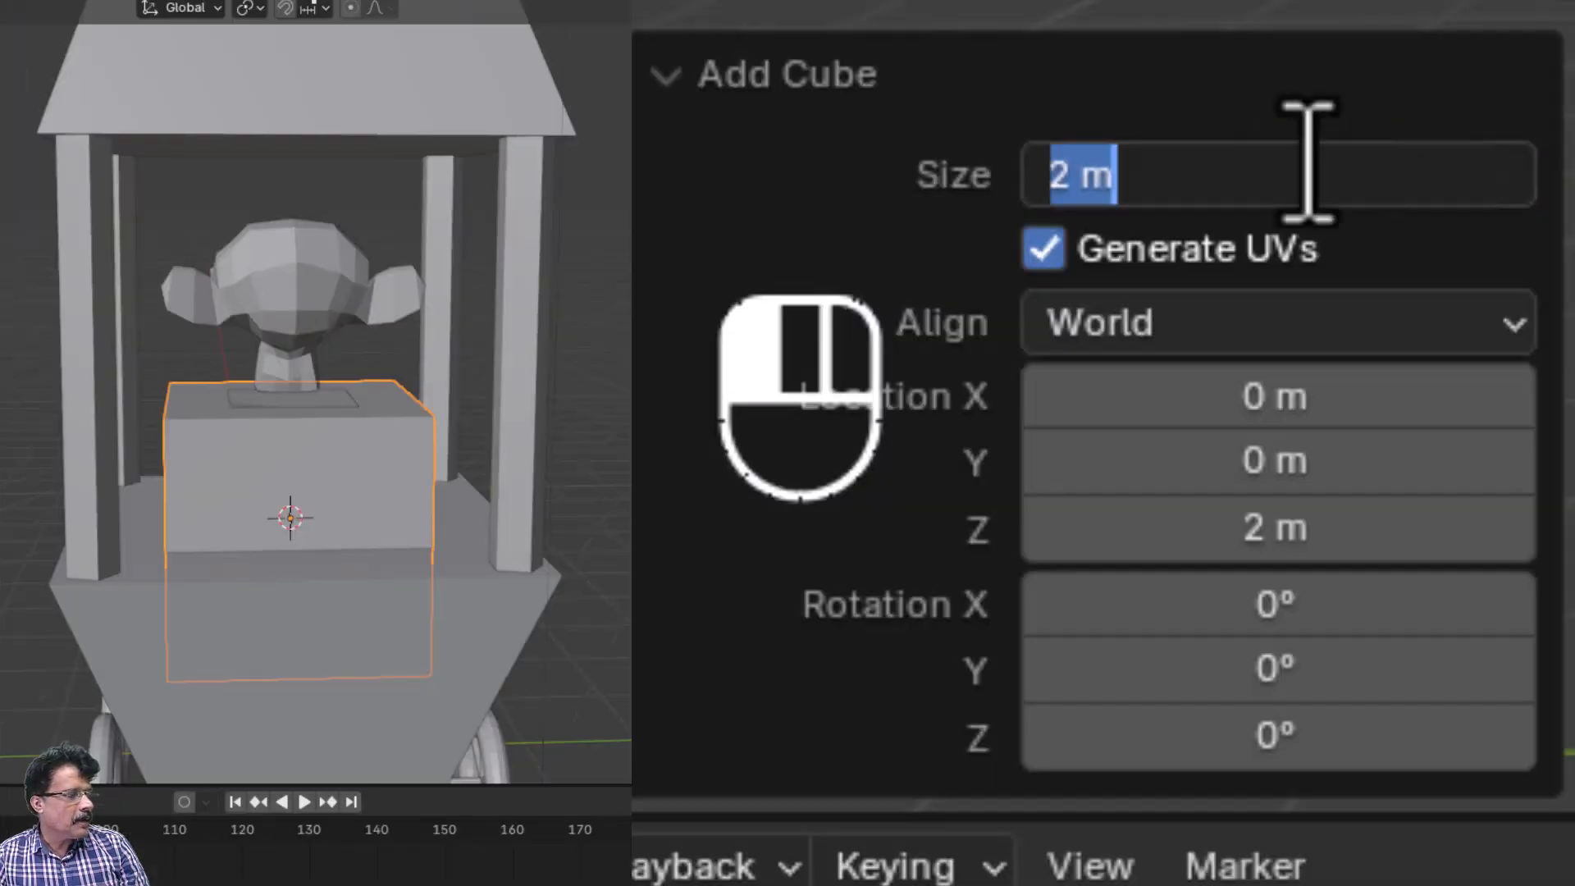
{"action": "type", "text": ".3"}
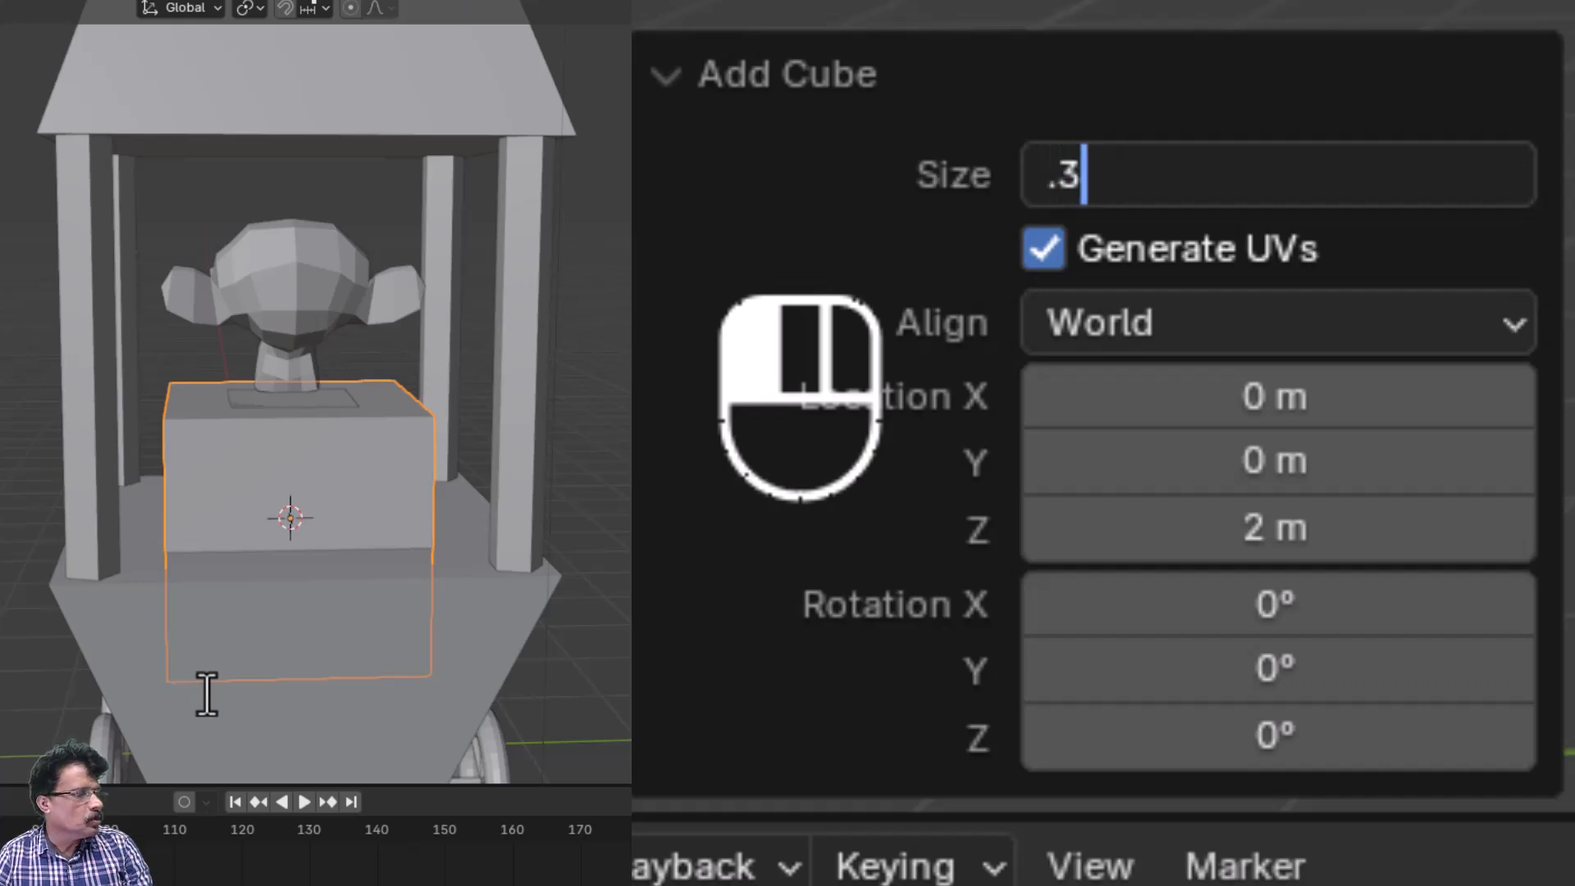
{"action": "key", "text": "Return"}
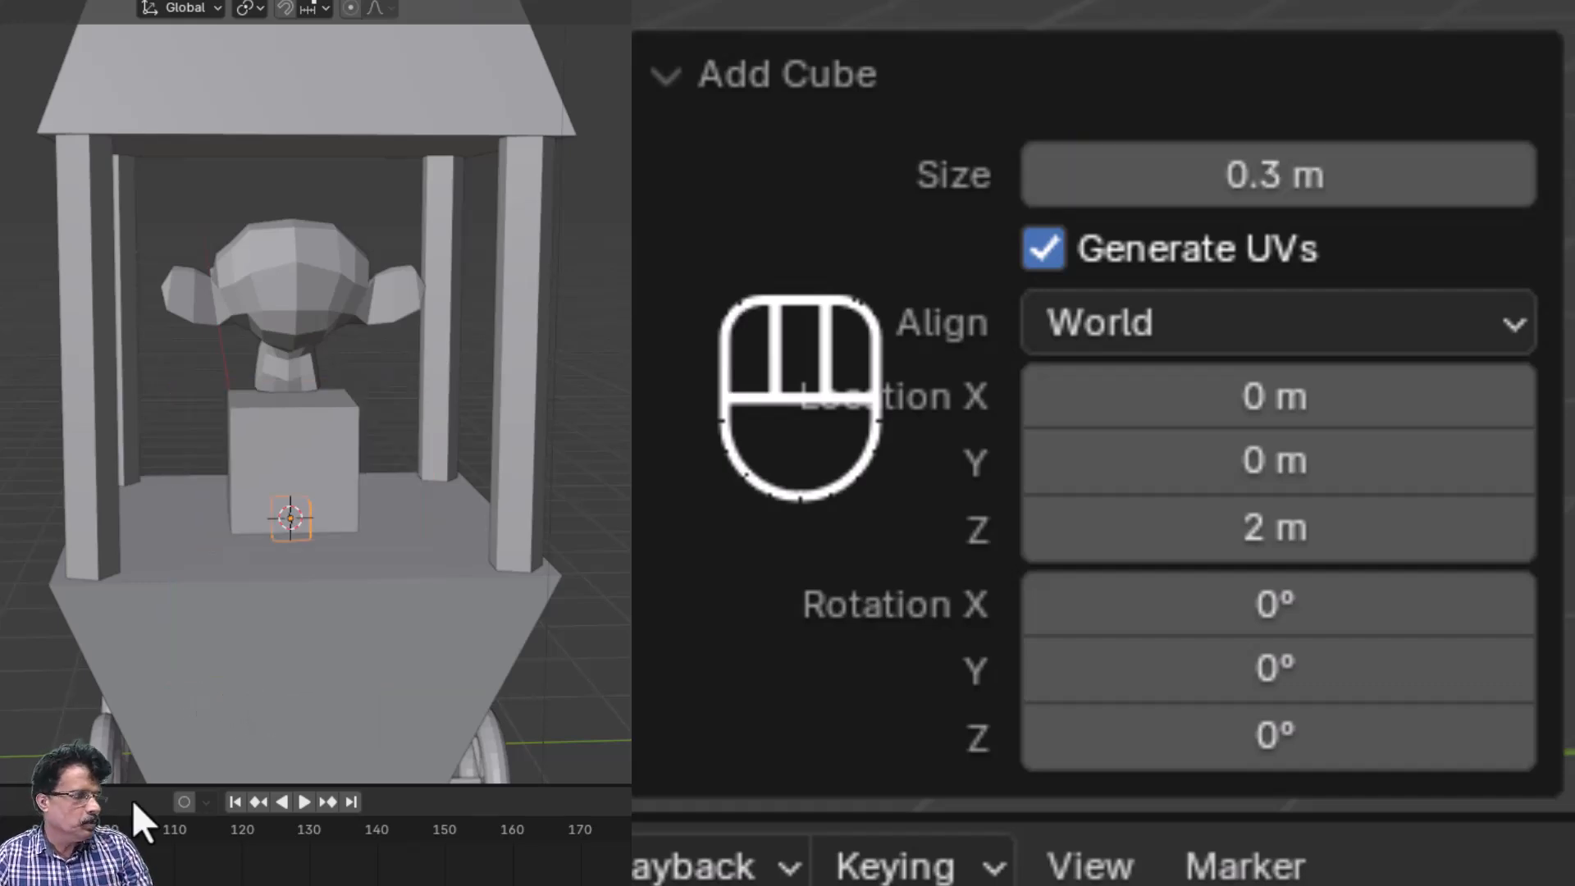
- Set the small cube's Z location to 2.15 m so it rests on the upper face of the base
{"action": "left_click", "coordinate": [1248, 538]}
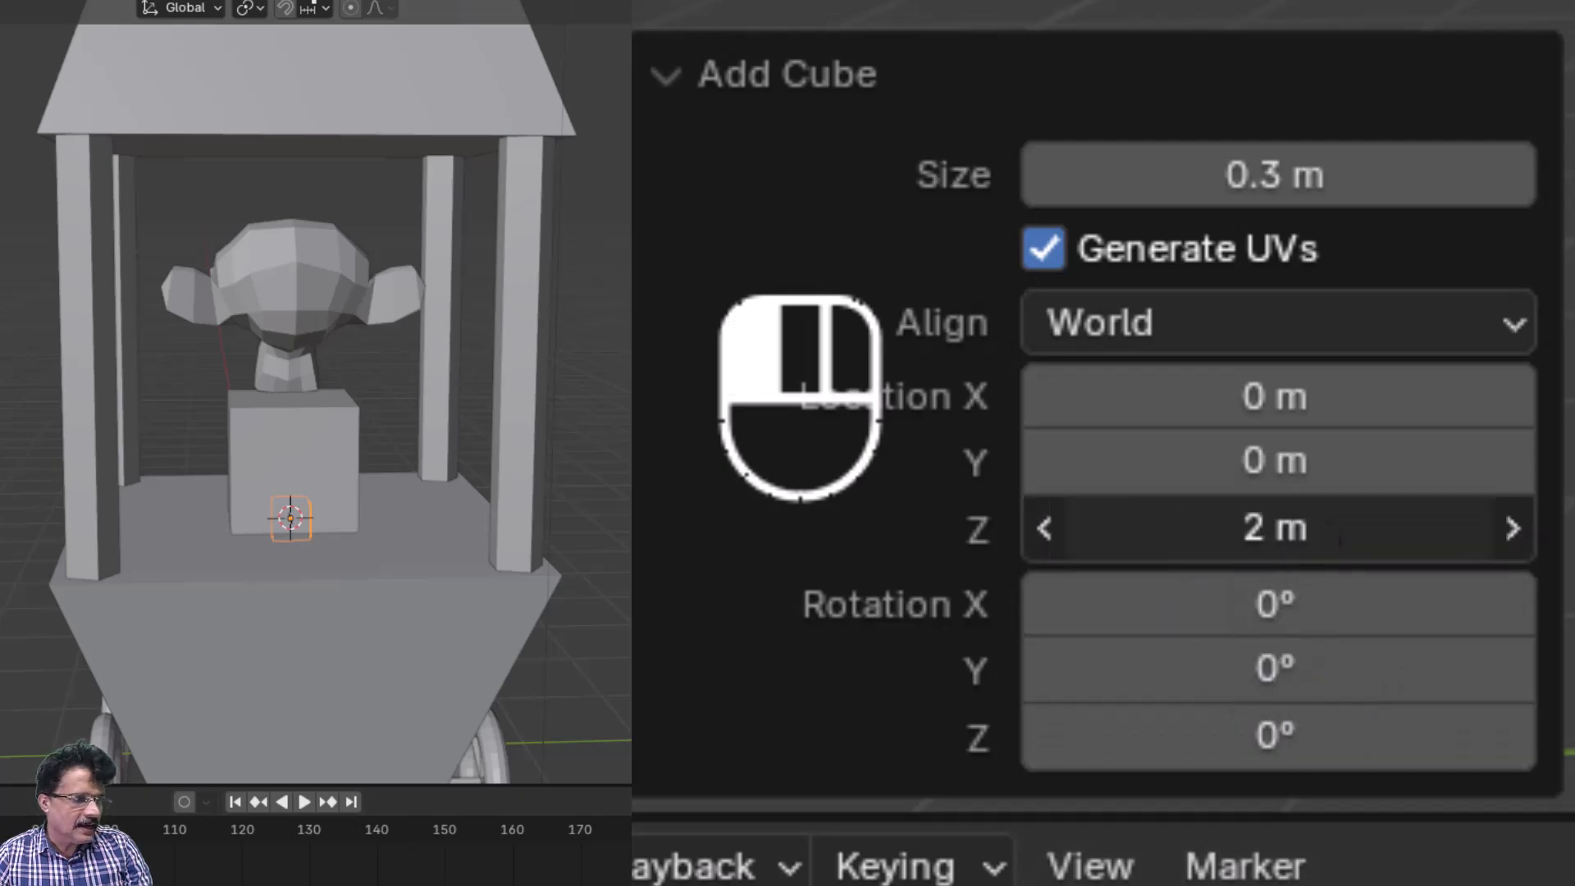
{"action": "type", "text": "2"}
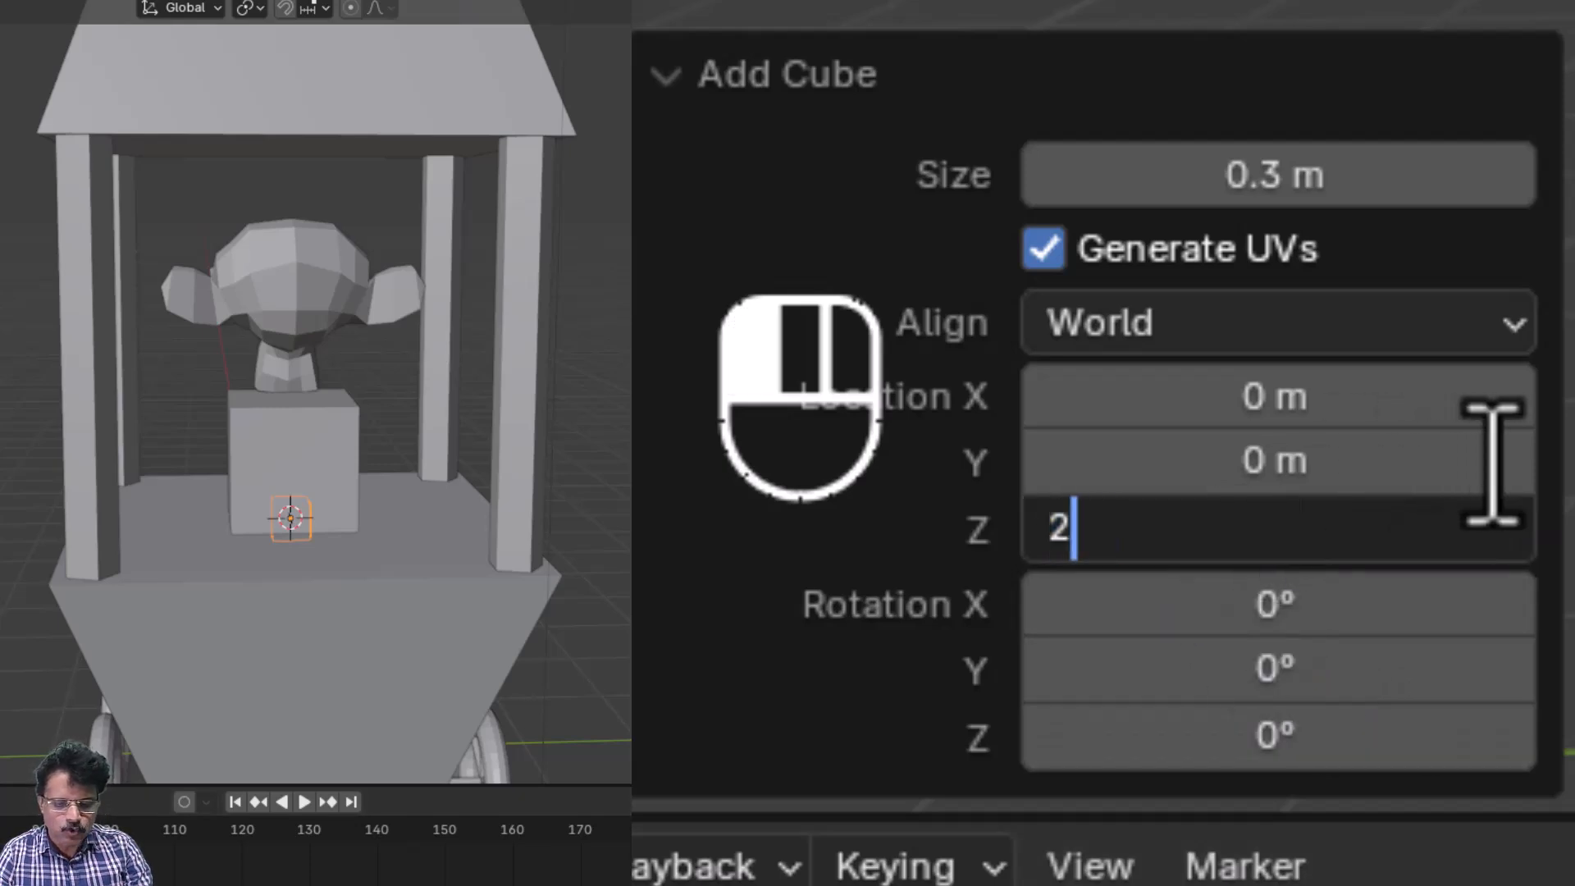
{"action": "type", "text": ".15"}
{"action": "key", "text": "Return"}
{"action": "scroll", "coordinate": [340, 628], "scroll_direction": "up", "scroll_amount": 3}
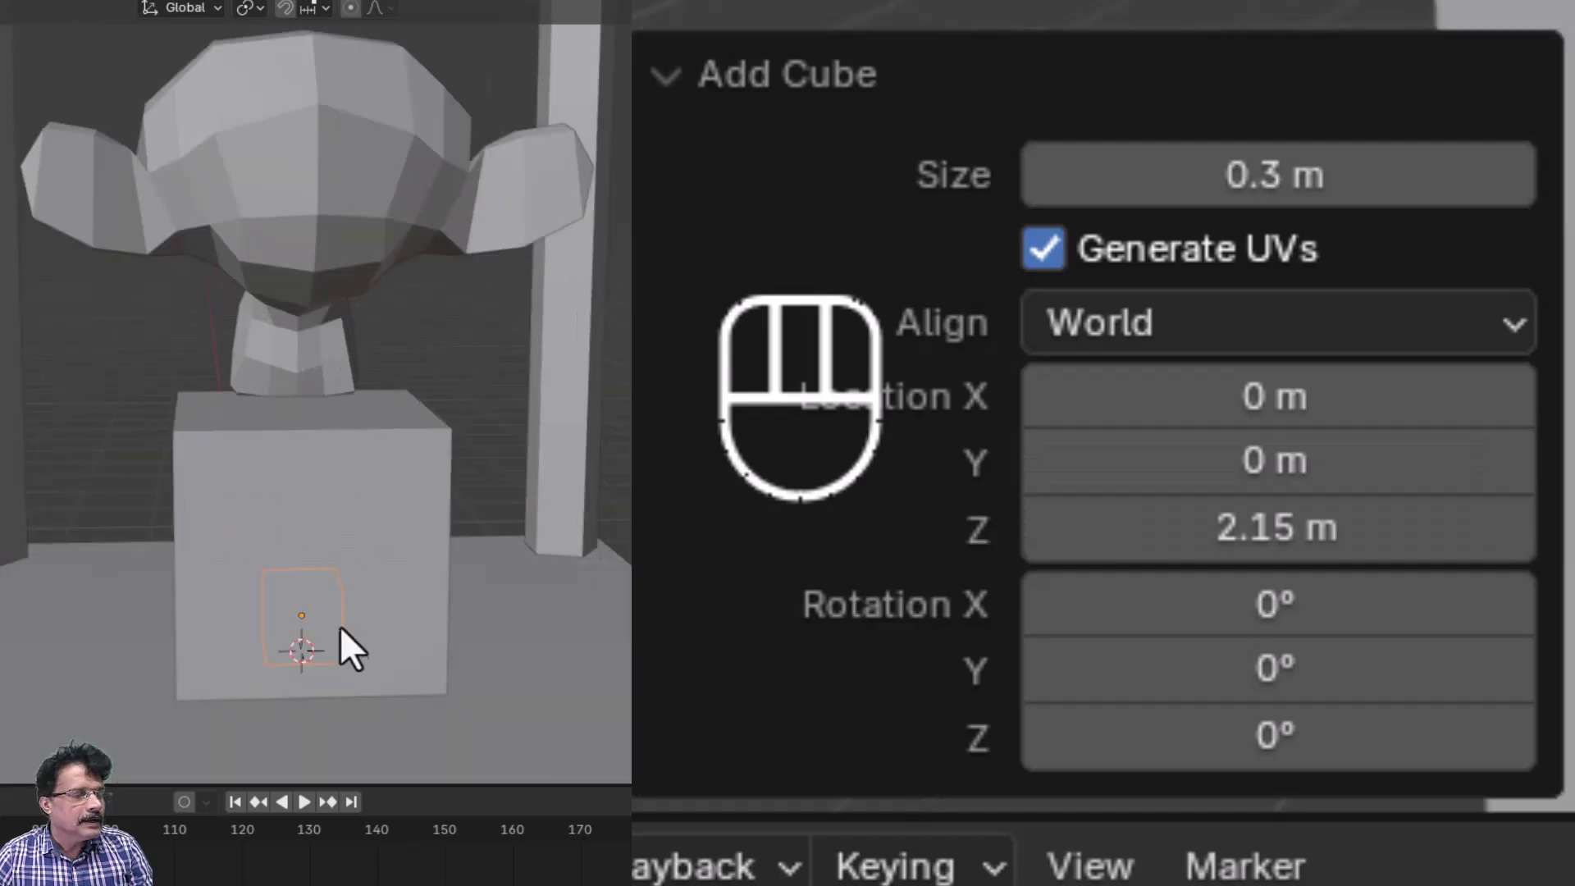
- Move the small cube 1 m along Y from the right side view
{"action": "scroll", "coordinate": [342, 617], "scroll_direction": "down", "scroll_amount": 2}
{"action": "key", "text": "KP_1"}
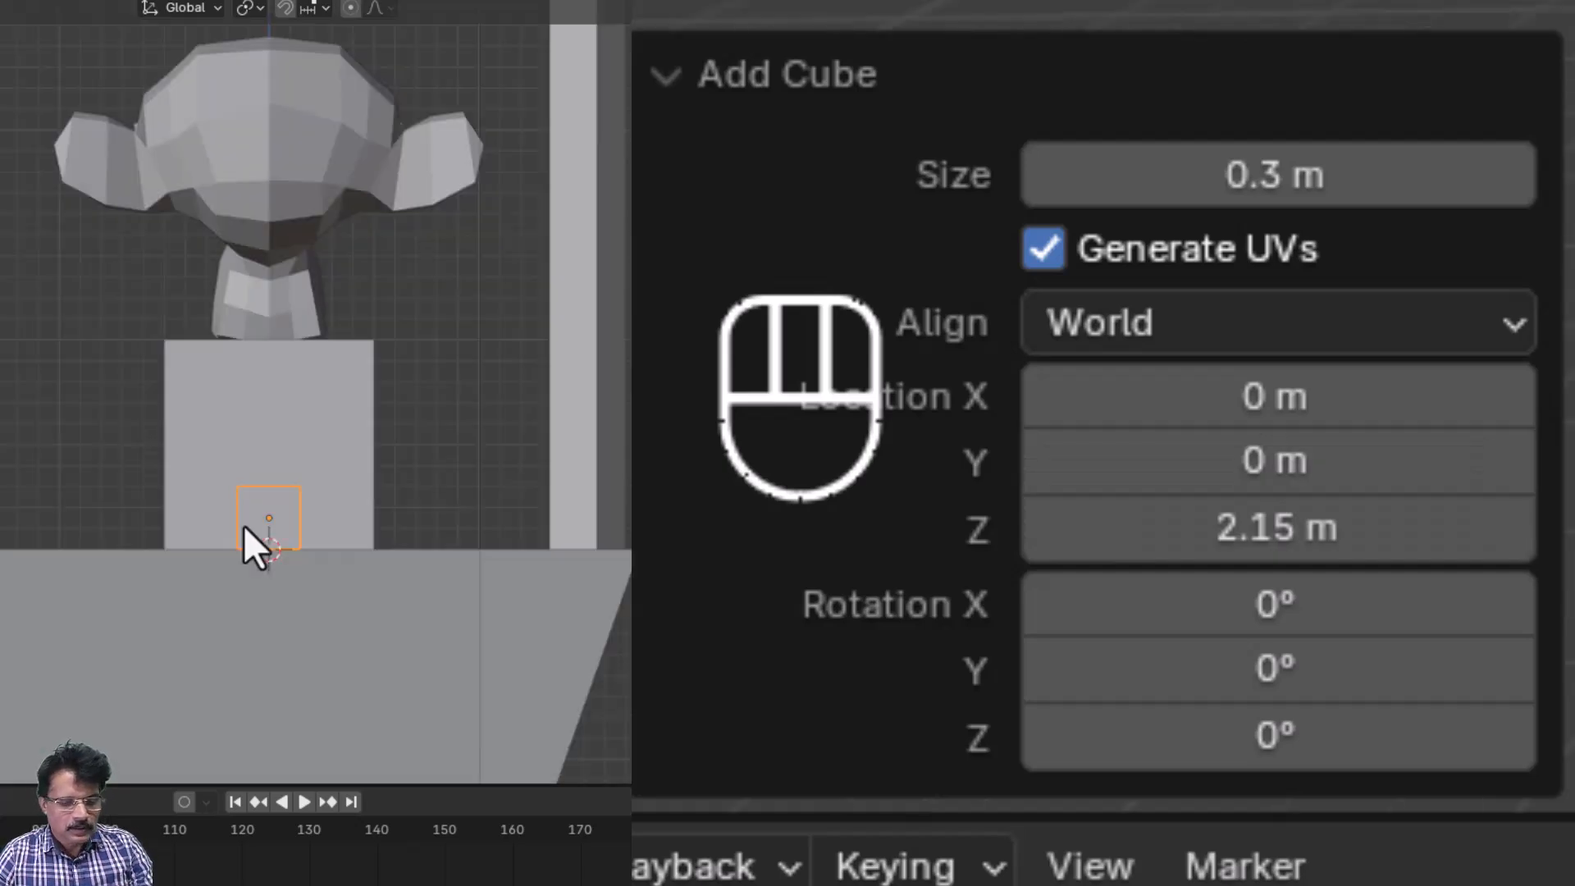
{"action": "key", "text": "g"}
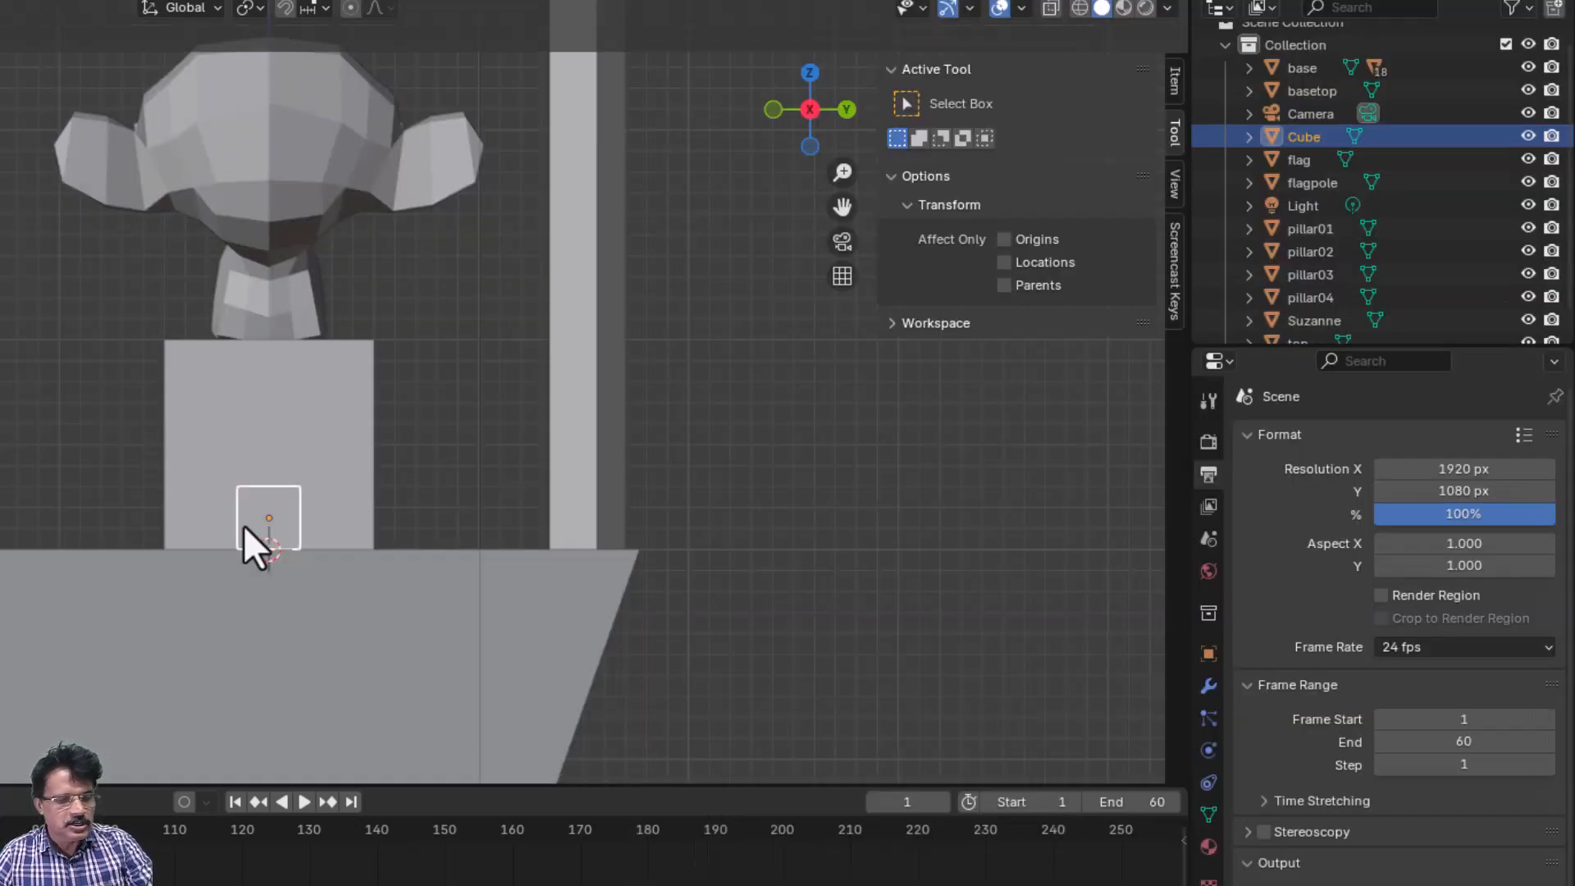
{"action": "type", "text": "y"}
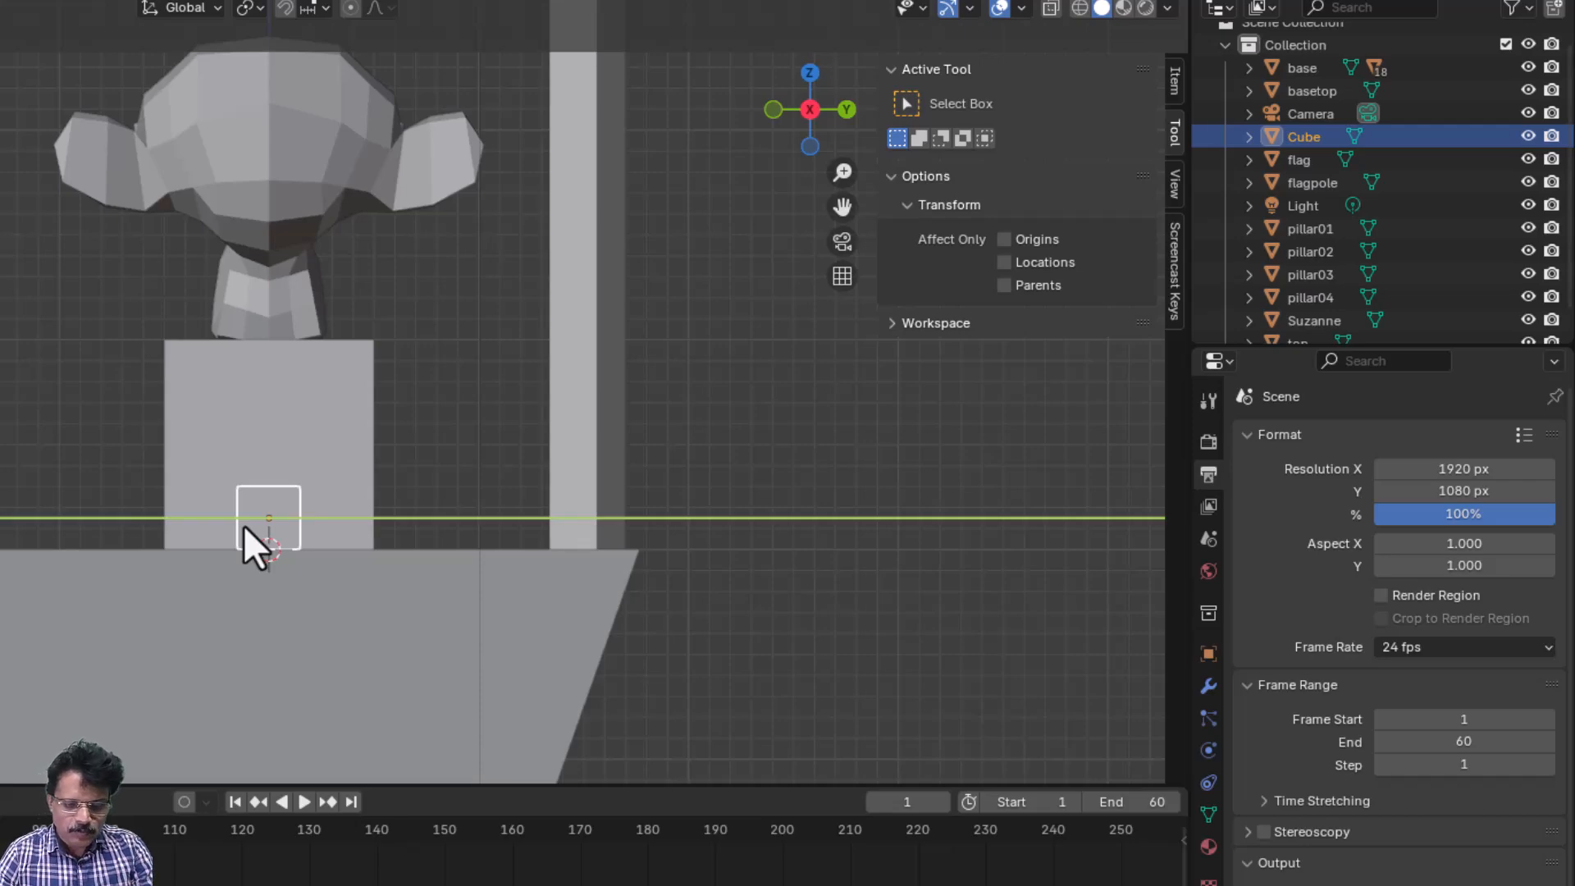
{"action": "type", "text": "1"}
{"action": "key", "text": "Return"}
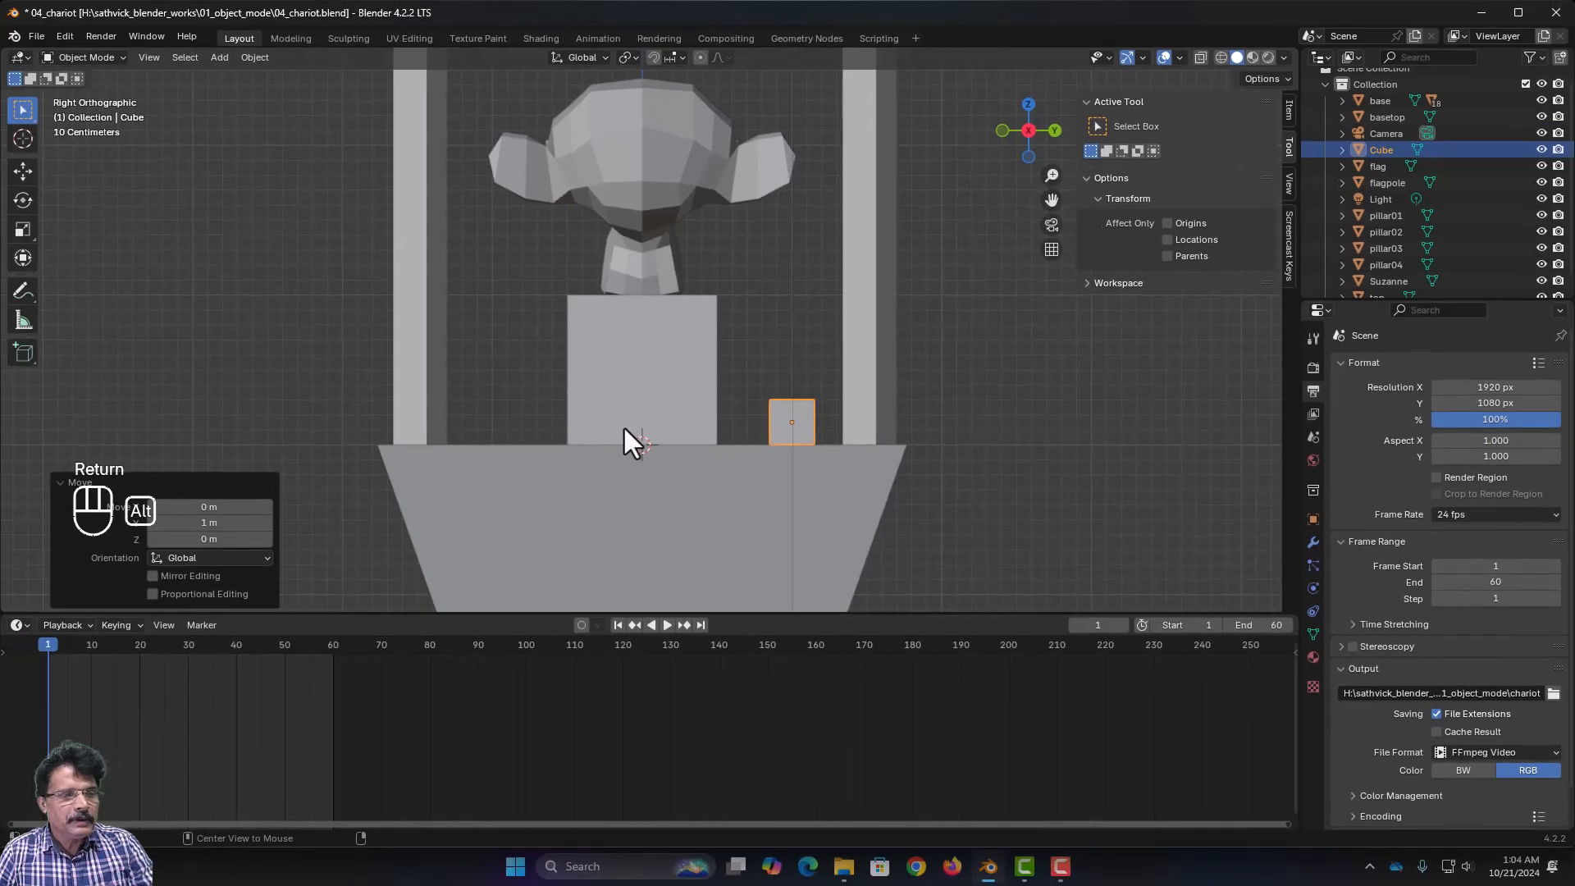
- Create a linked duplicate of the small cube offset -0.3 m along Y and repeat it four times to form a row of six
{"action": "key", "text": "alt+d"}
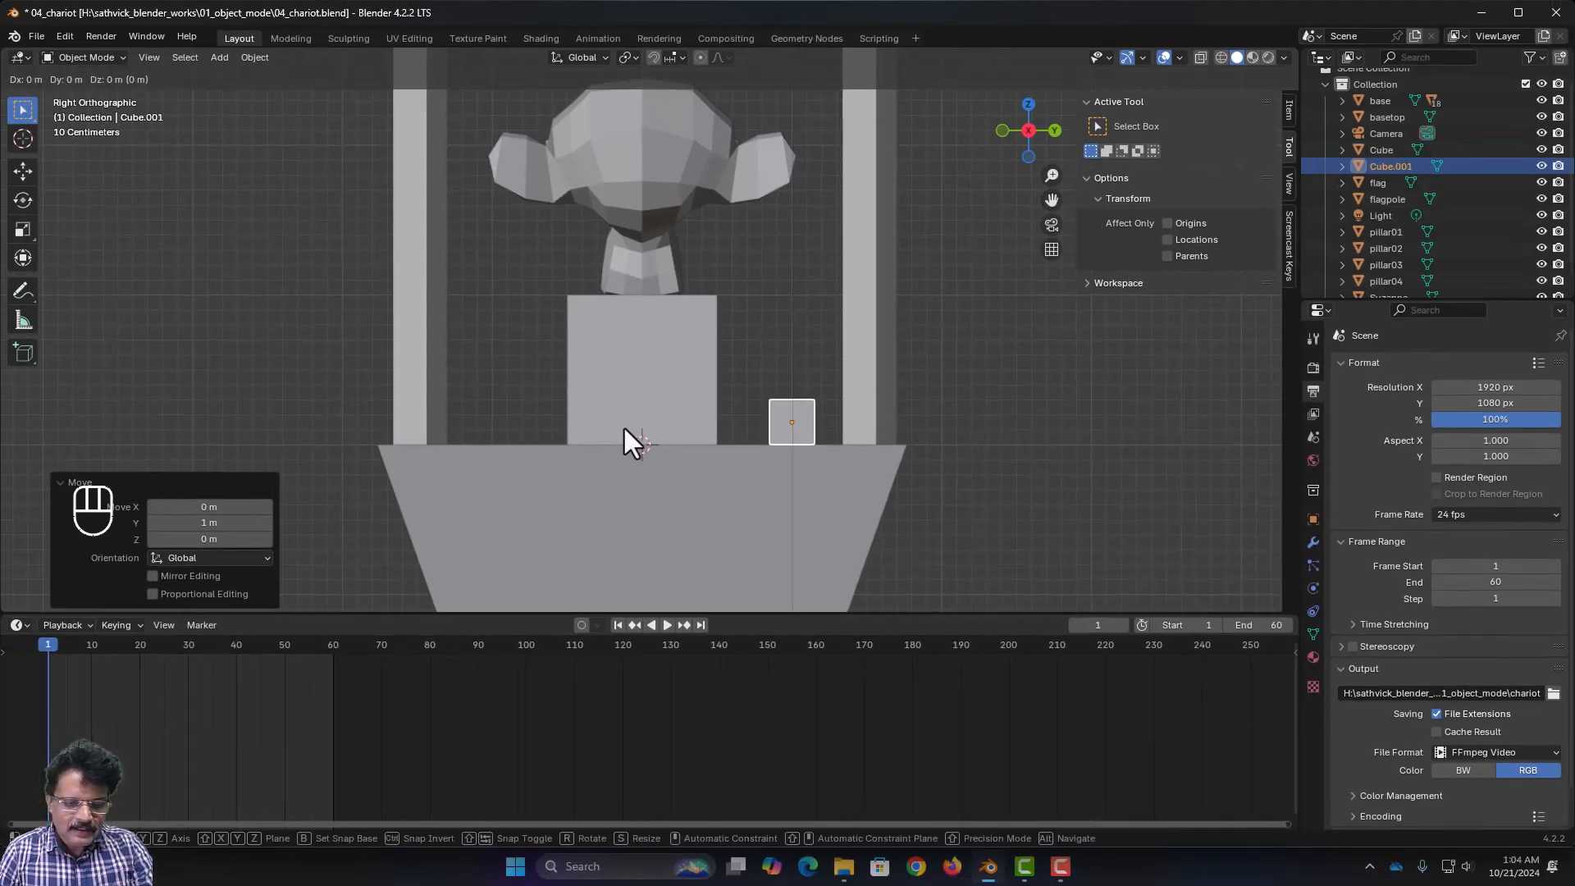
{"action": "key", "text": "y"}
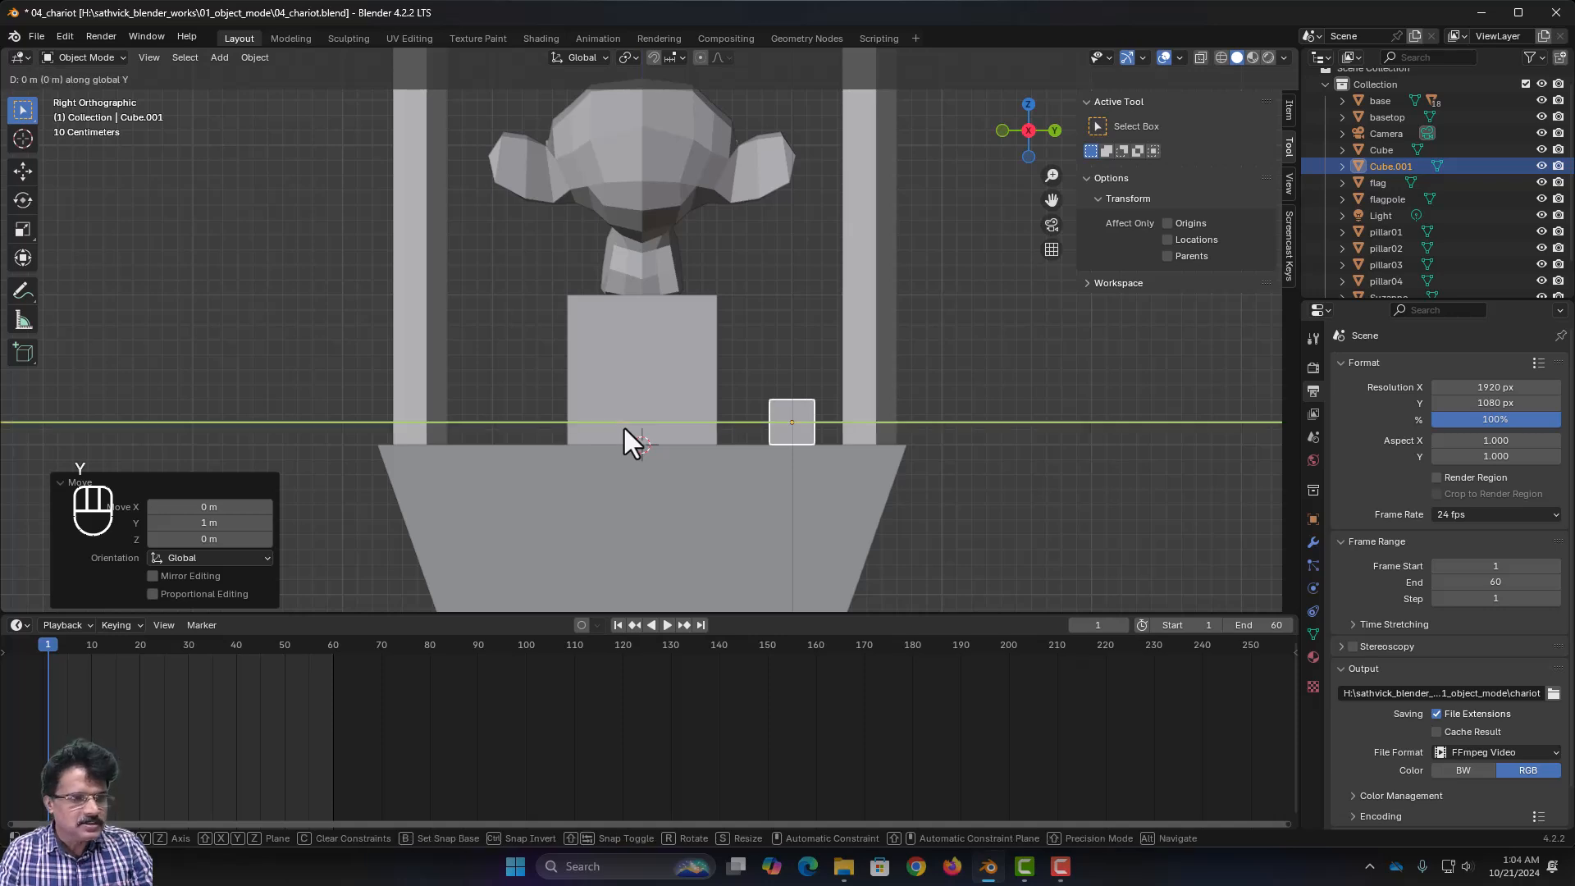
{"action": "type", "text": "-0.3"}
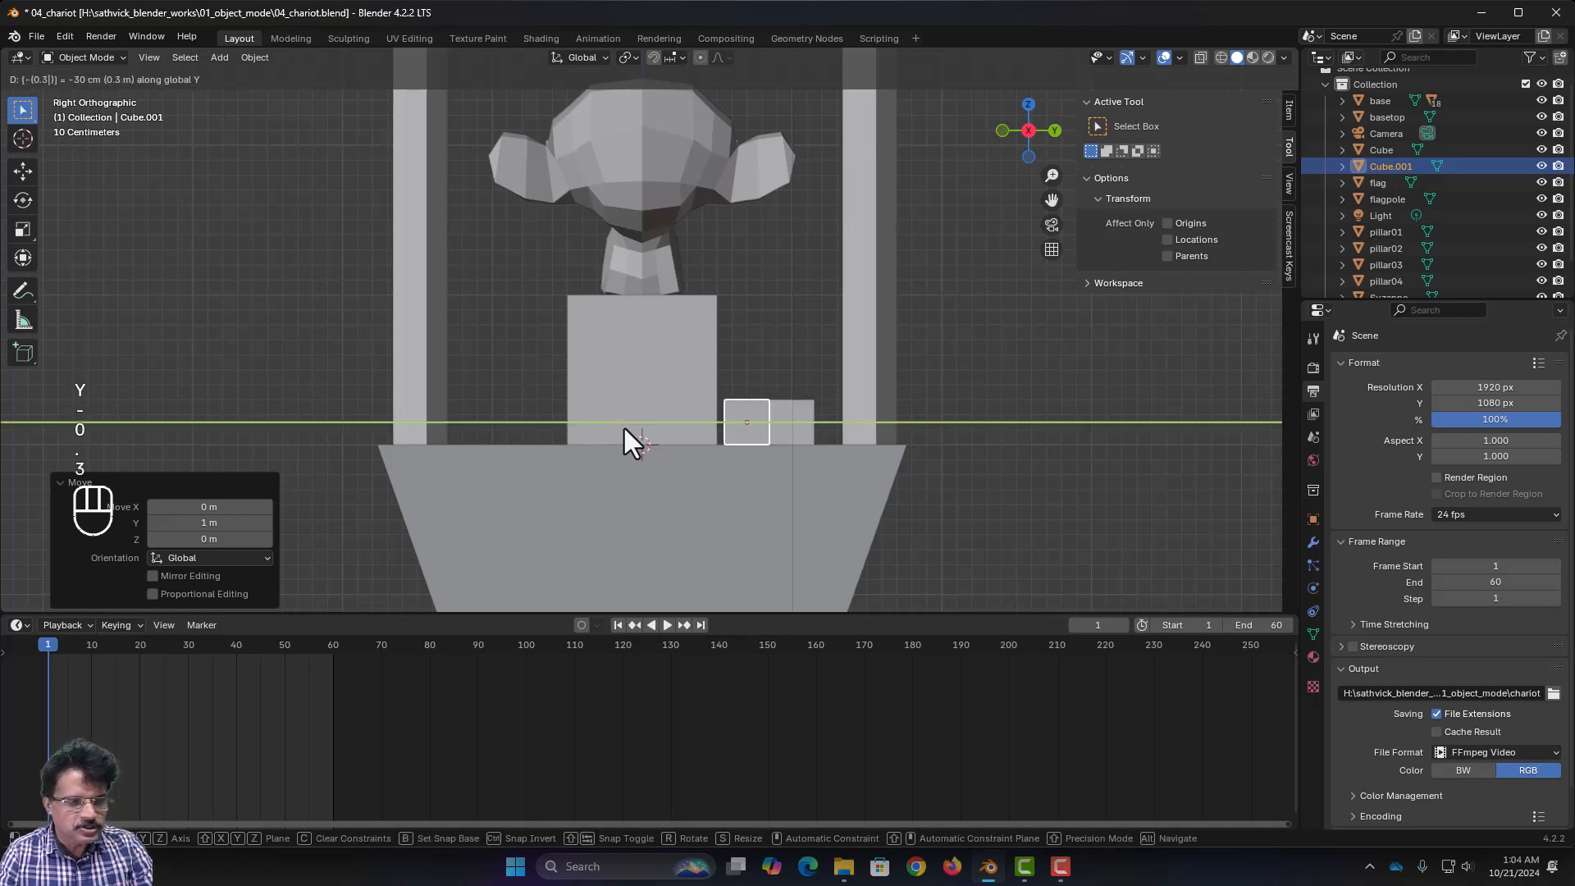
{"action": "key", "text": "Return"}
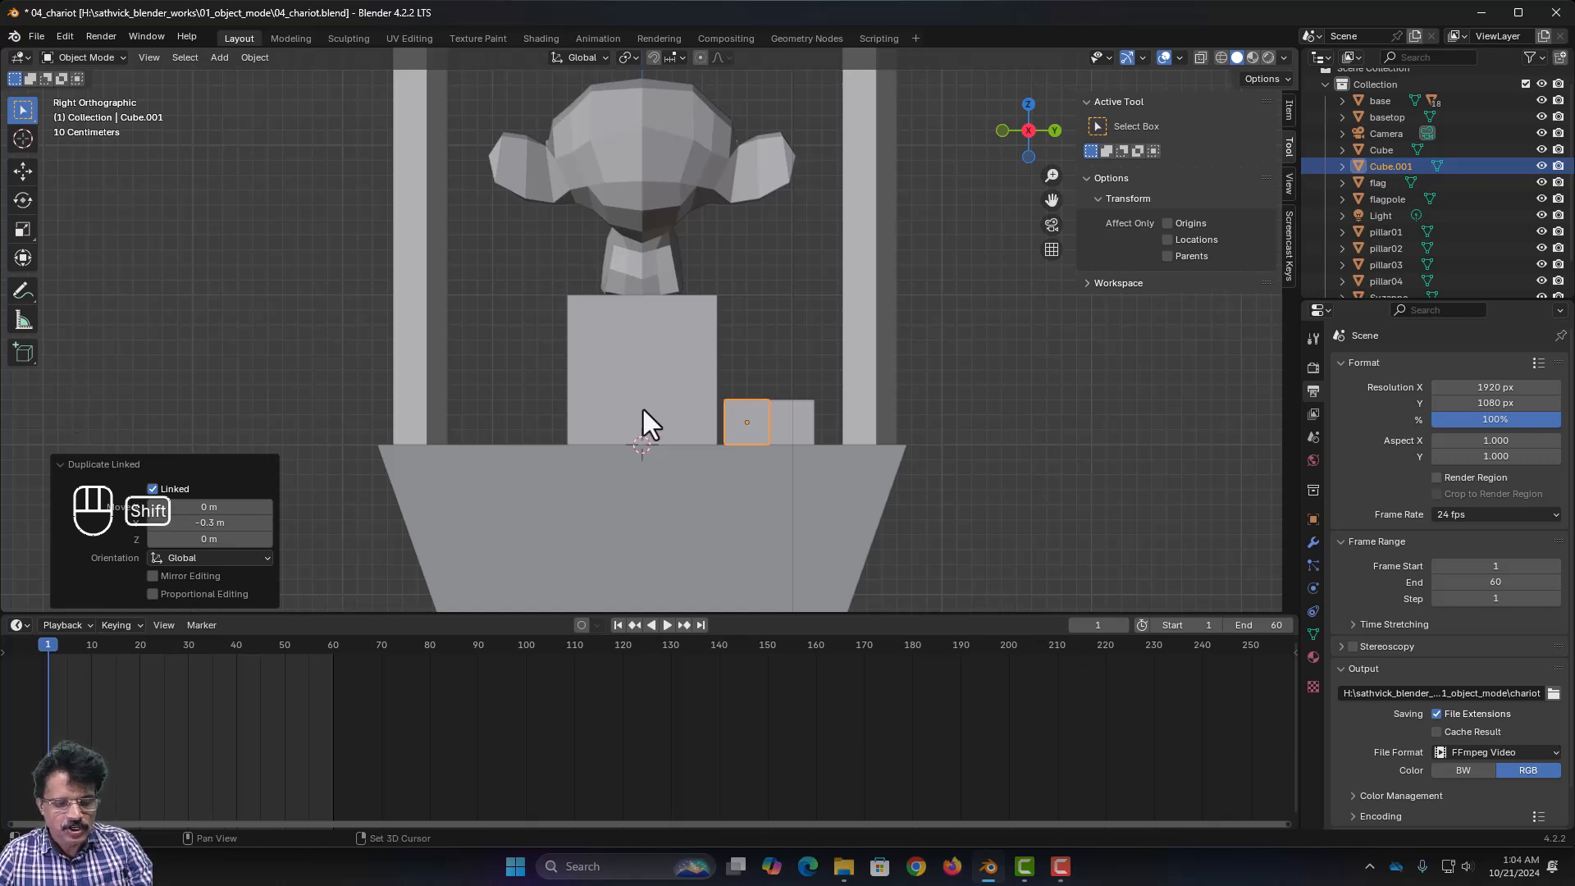
{"action": "key", "text": "shift+r"}
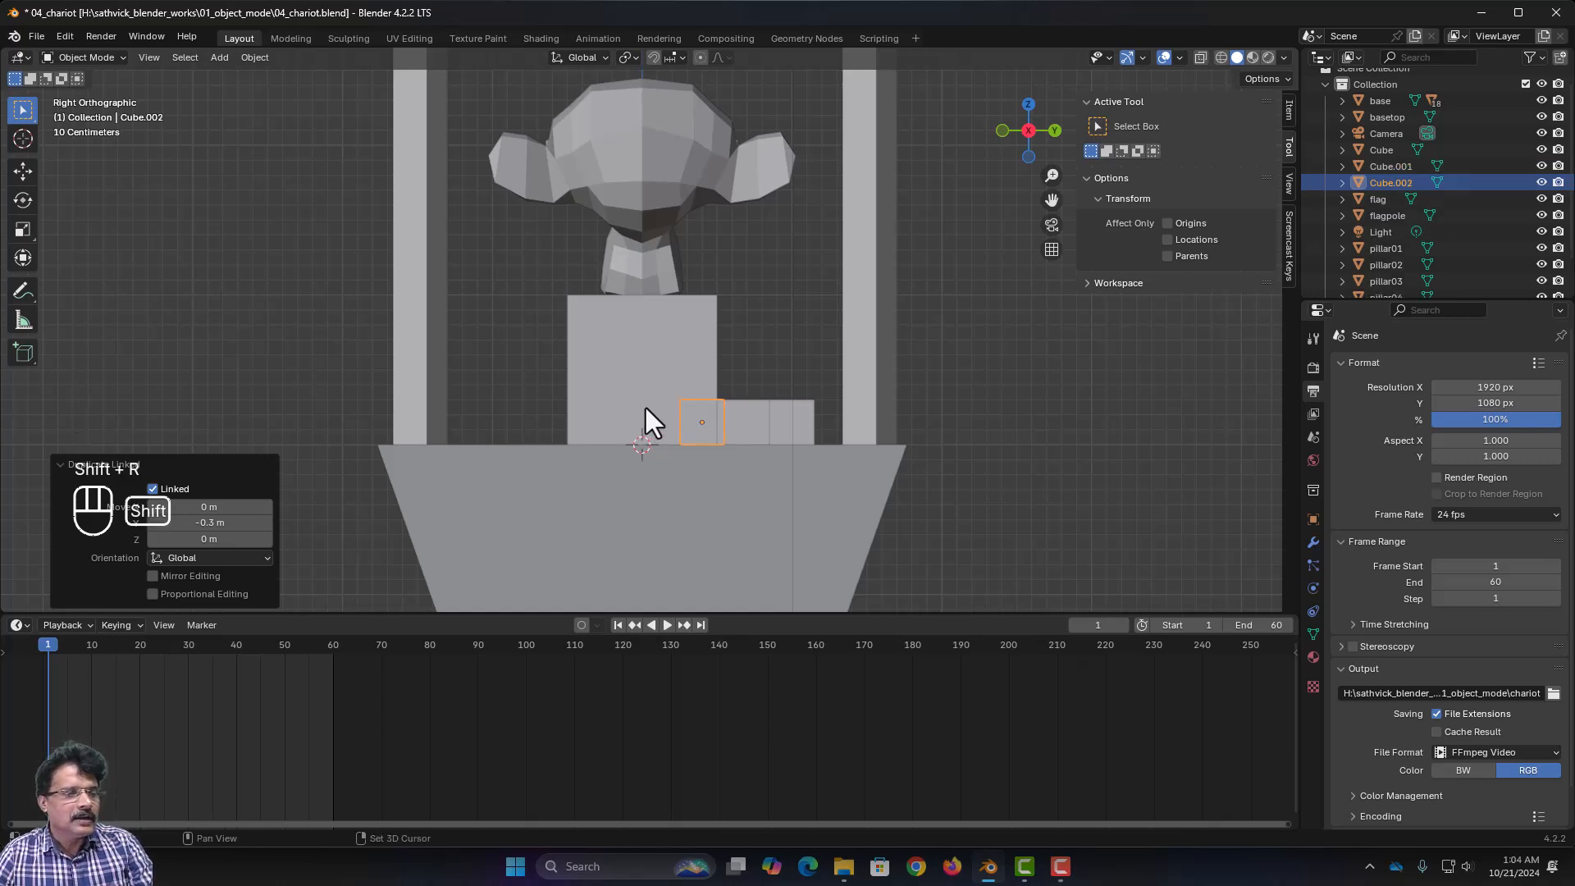
{"action": "key", "text": "shift+r"}
{"action": "key", "text": "shift+r"}
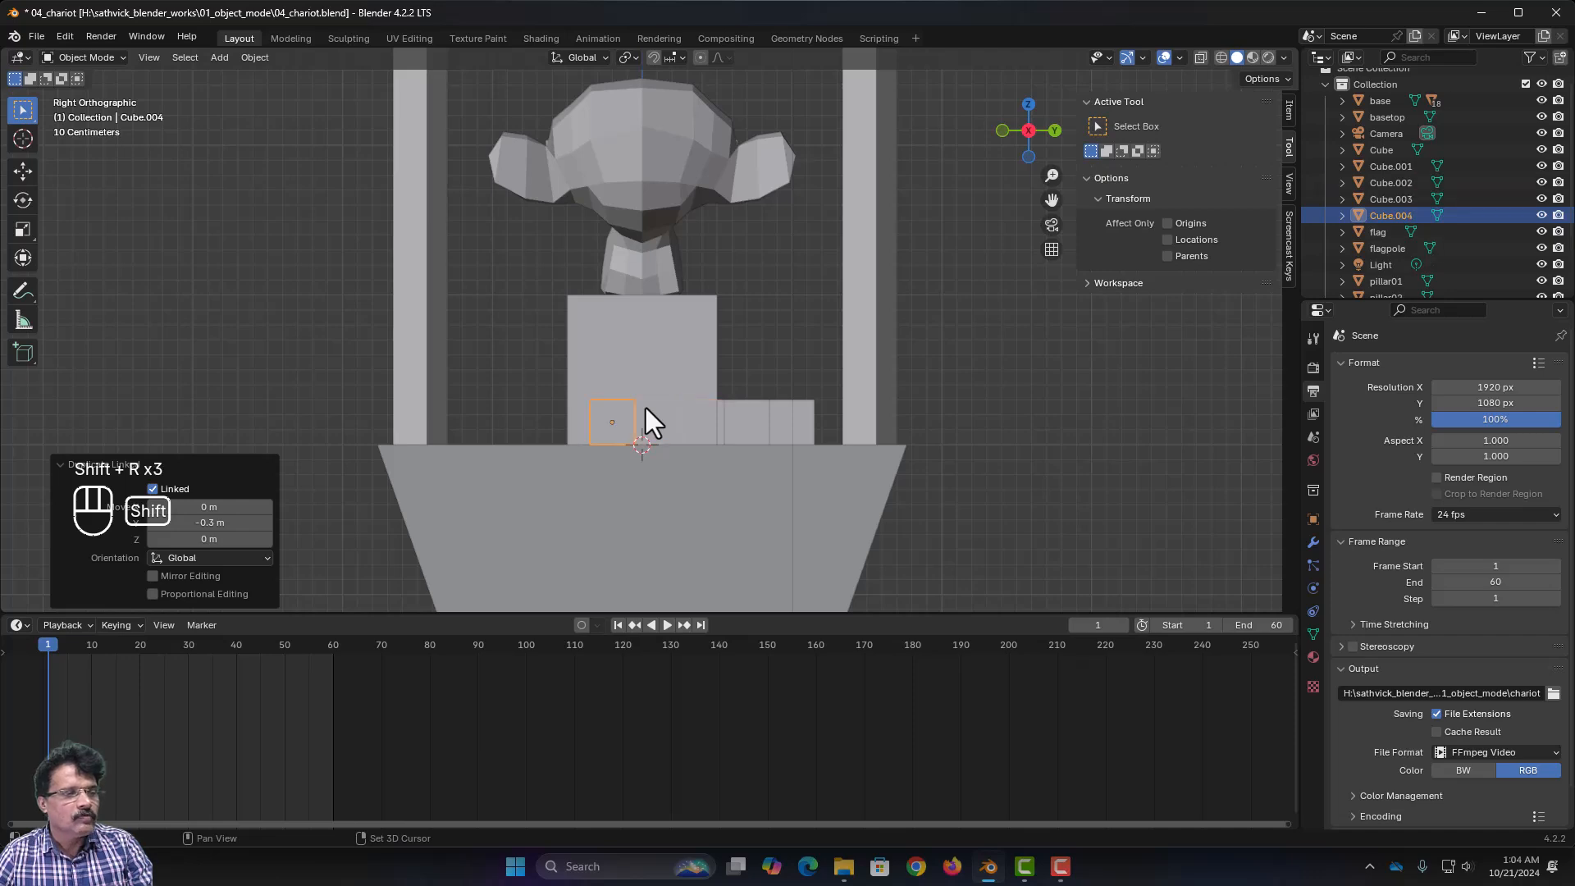
{"action": "key", "text": "shift+r"}
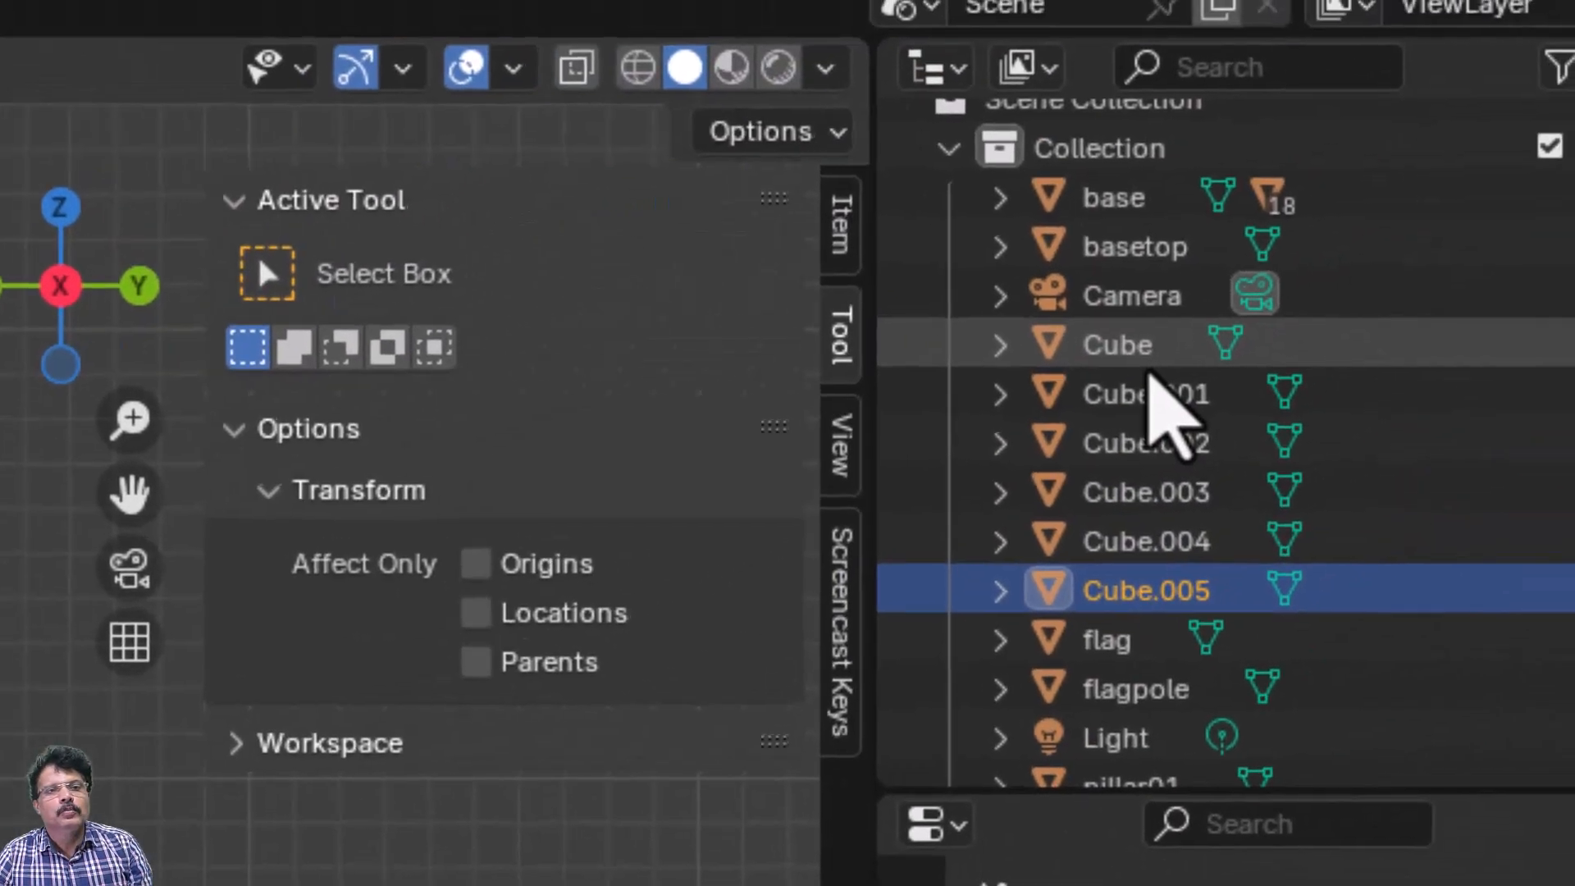
- Select Cube through Cube.005 and shift the row -0.25 m along Y to centre it on the base
{"action": "left_click", "coordinate": [1148, 357]}
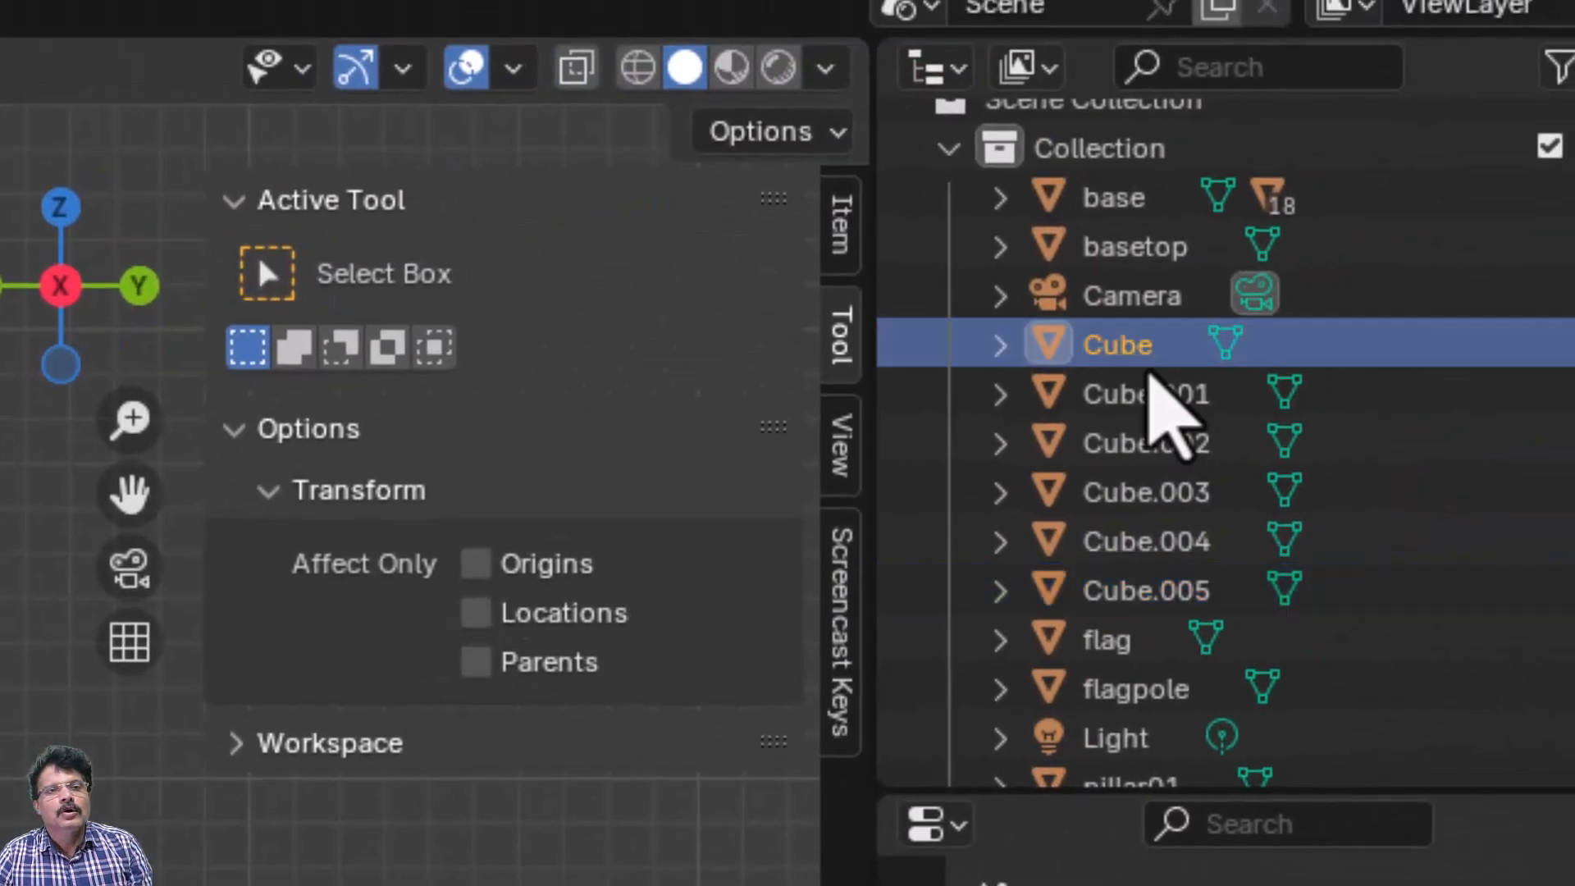
{"action": "left_click", "coordinate": [1148, 592], "text": "shift"}
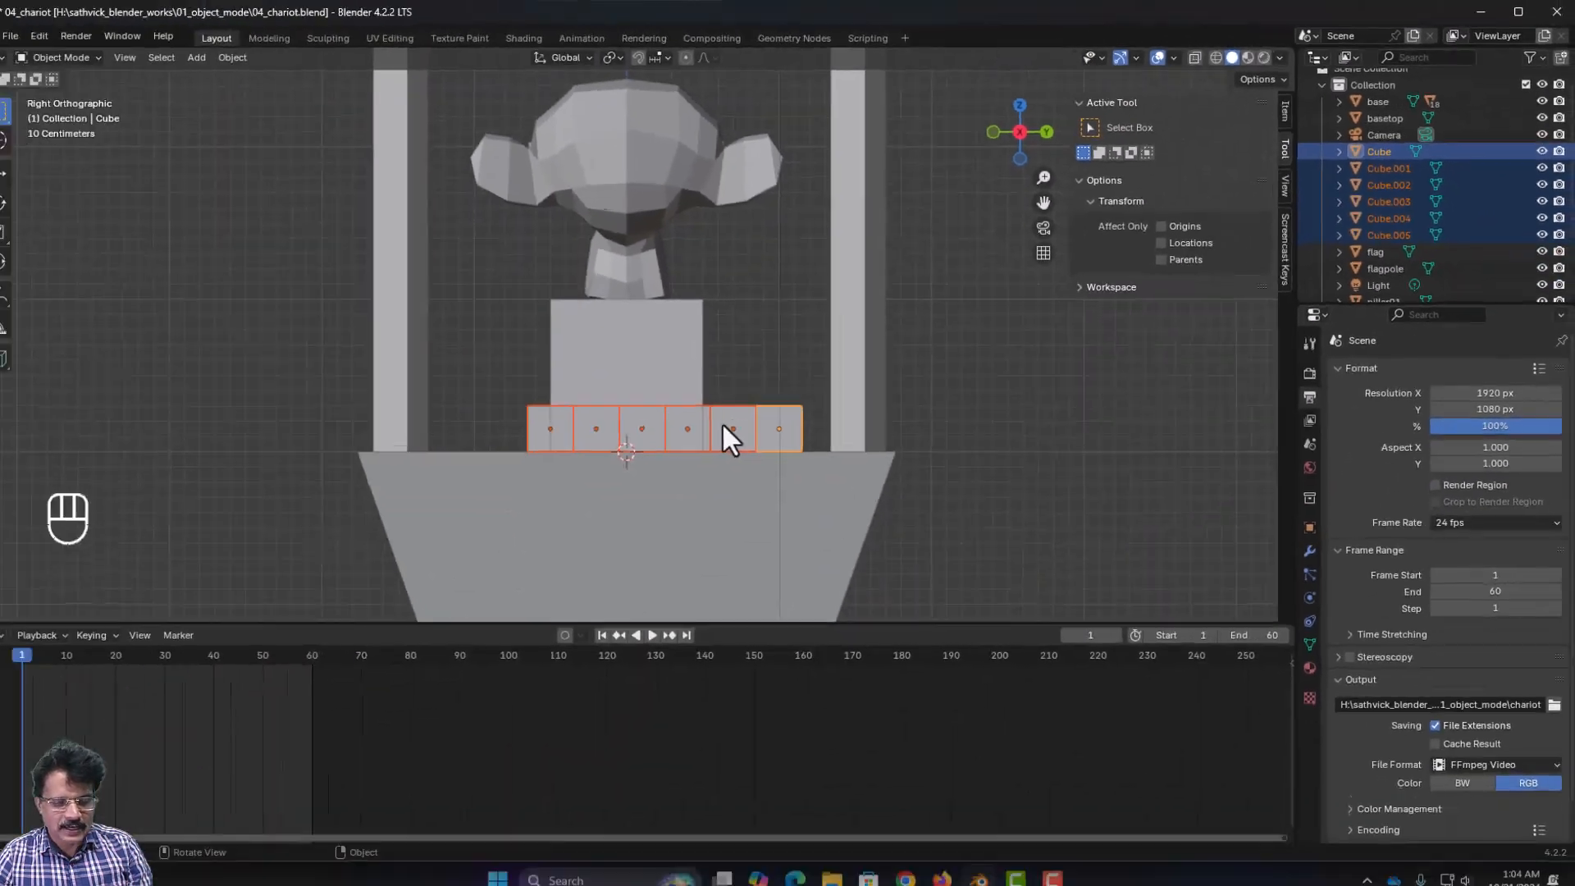
{"action": "key", "text": "g"}
{"action": "key", "text": "y"}
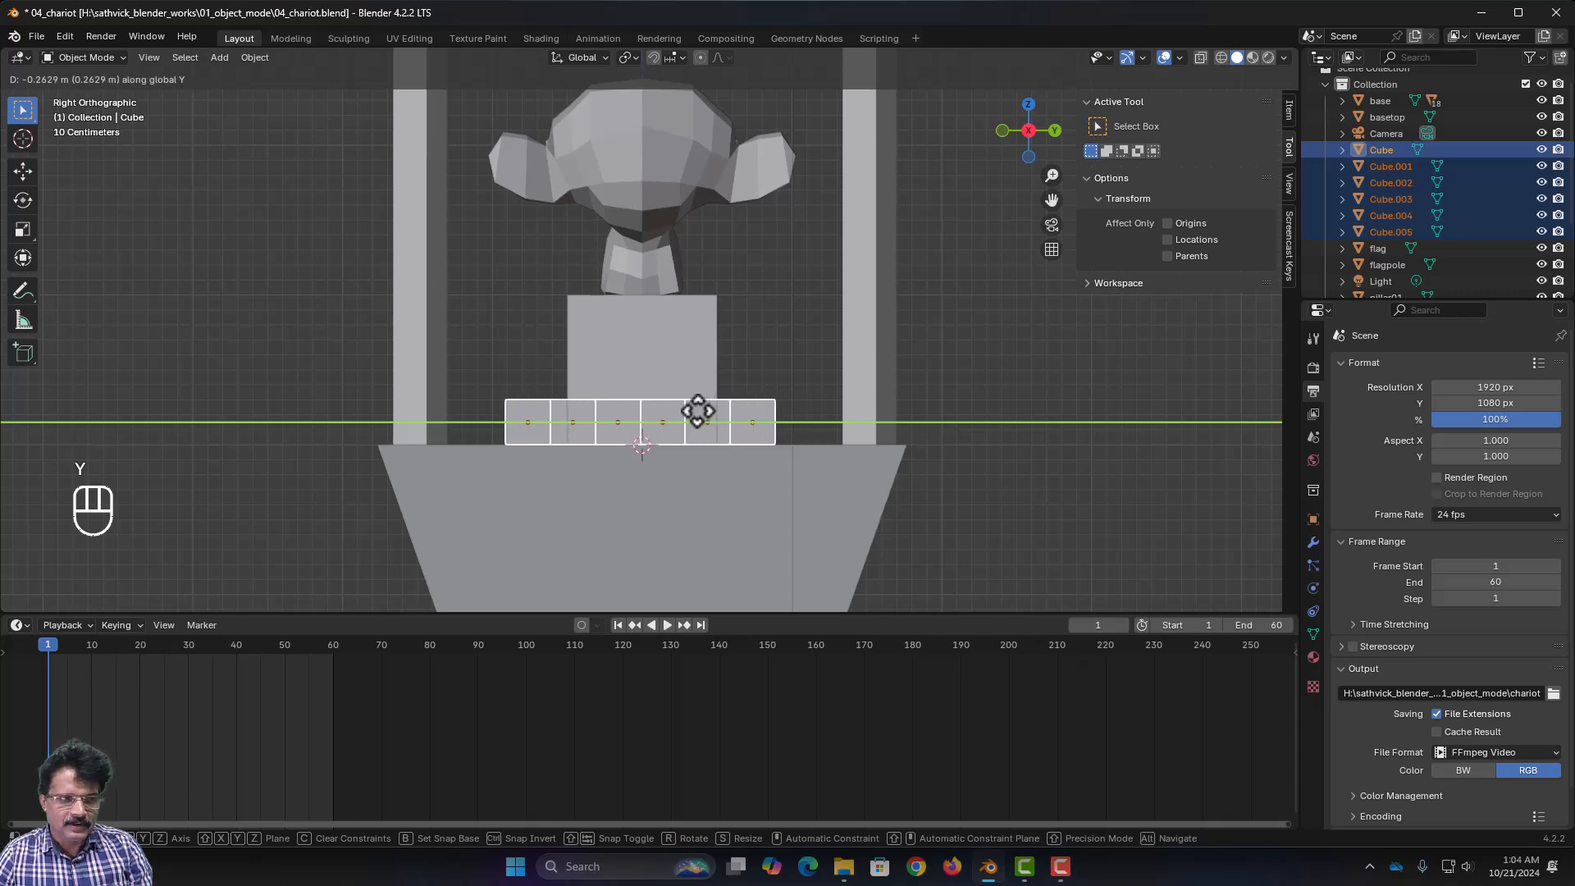
{"action": "left_click", "coordinate": [697, 411]}
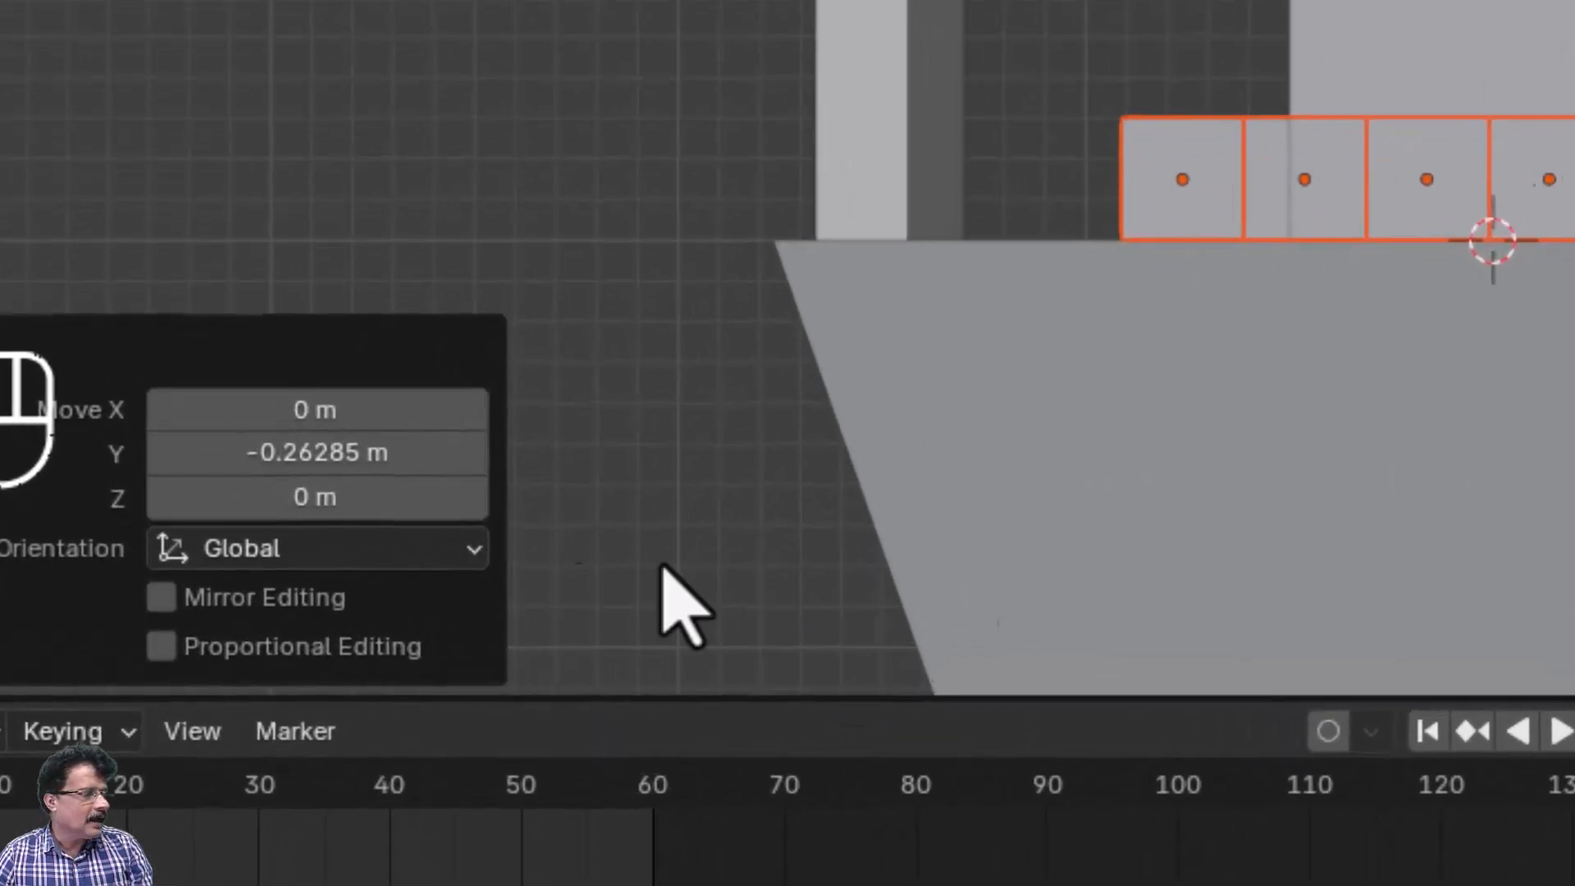
{"action": "left_click", "coordinate": [228, 522]}
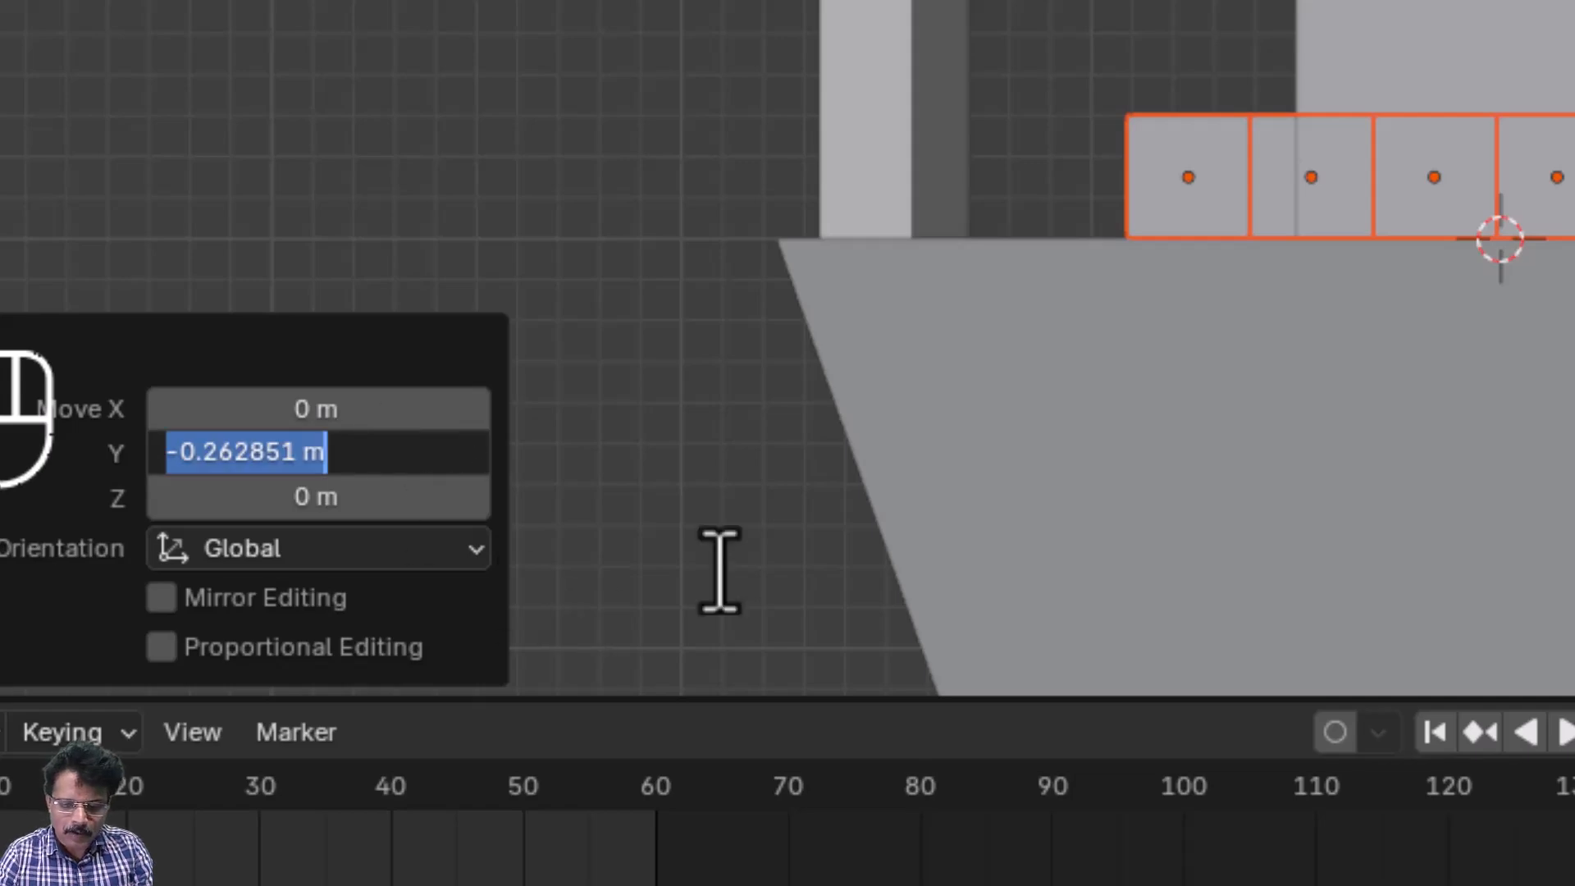
{"action": "type", "text": "-0.25"}
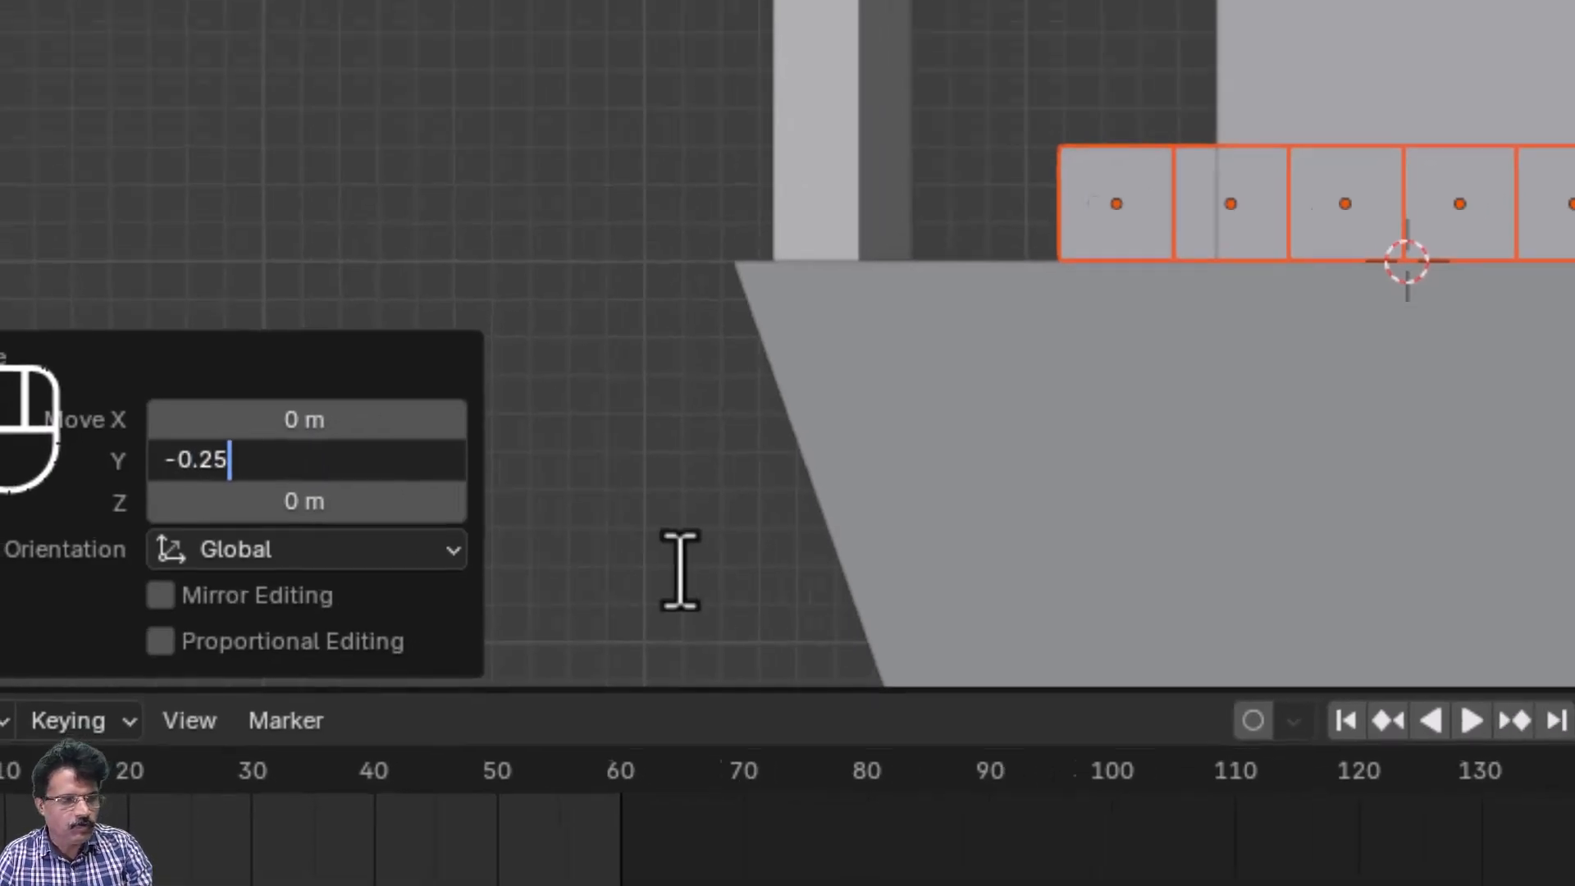
{"action": "key", "text": "Return"}
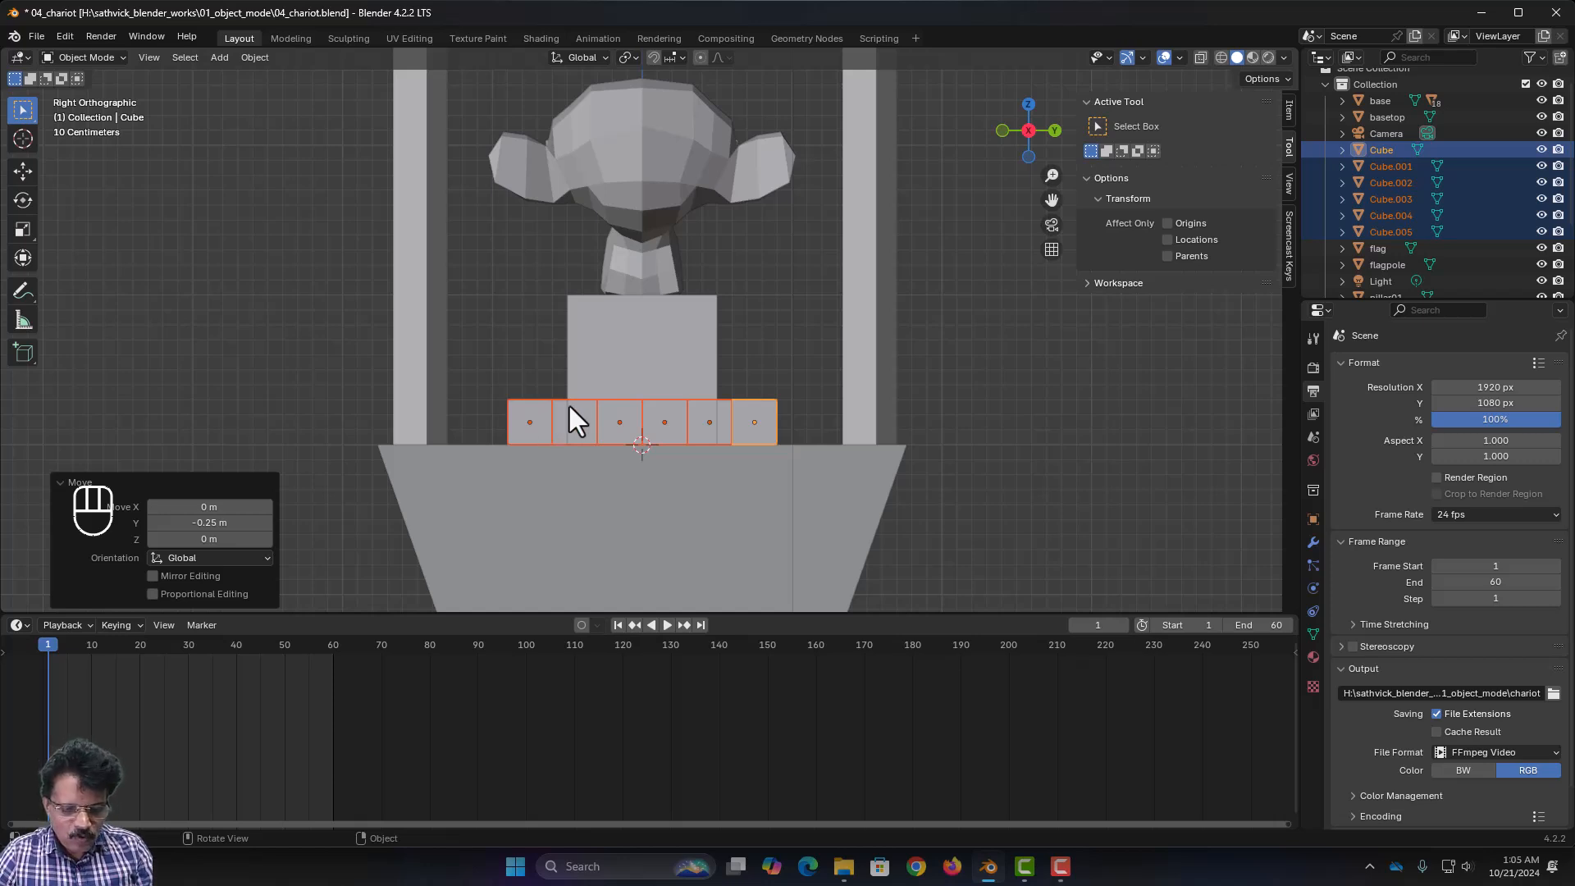
- Create a linked duplicate of the cube row 0.3 m up along Z and repeat it four times to build six stacked rows
{"action": "key", "text": "alt+d"}
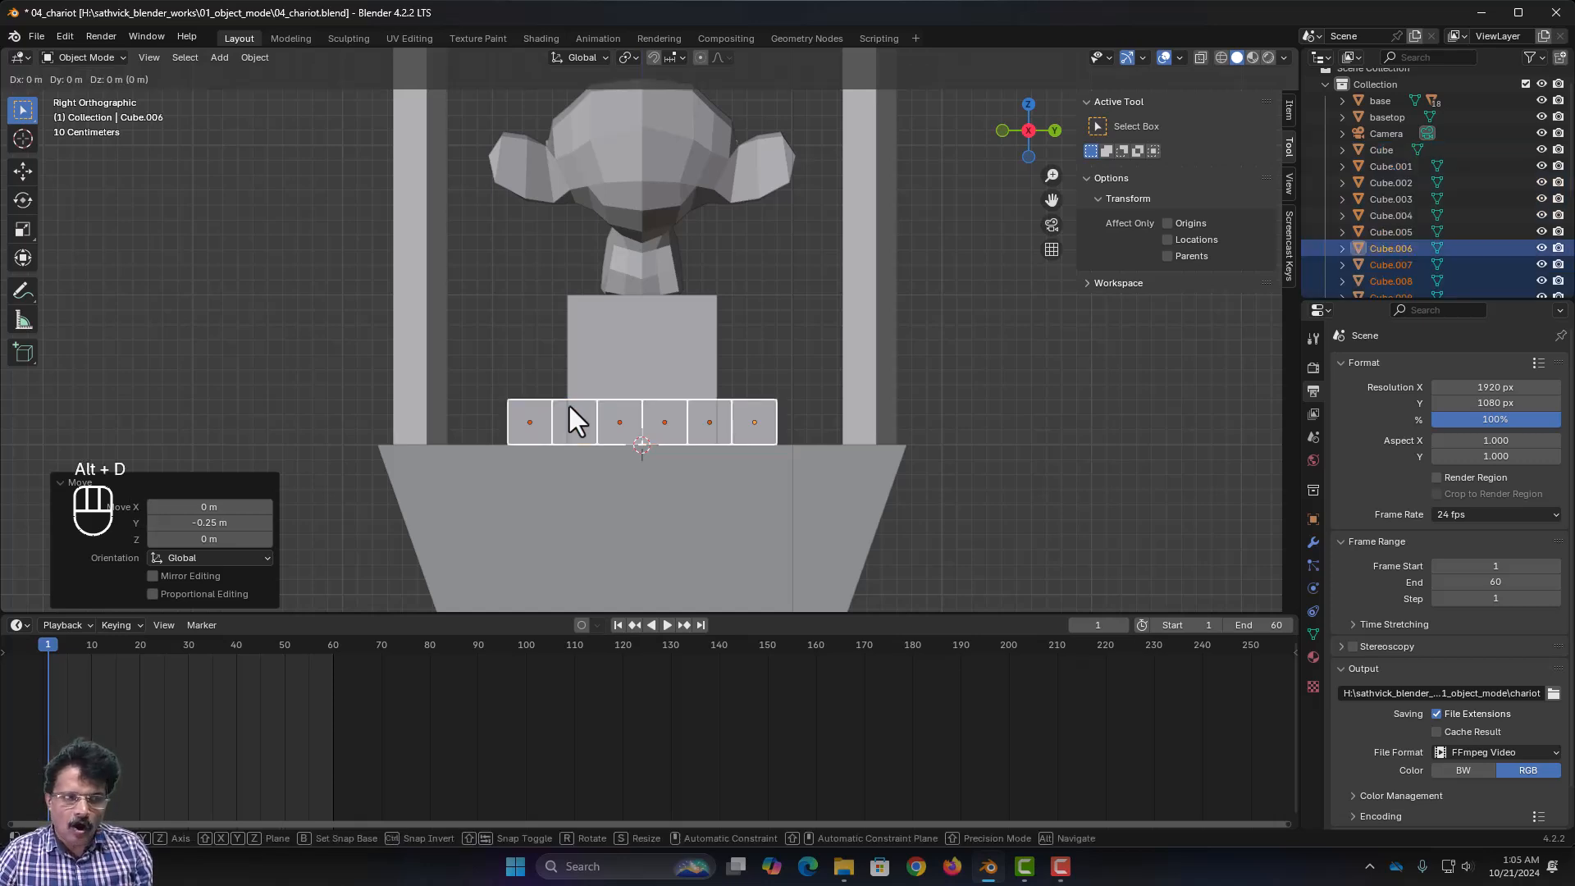
{"action": "key", "text": "z"}
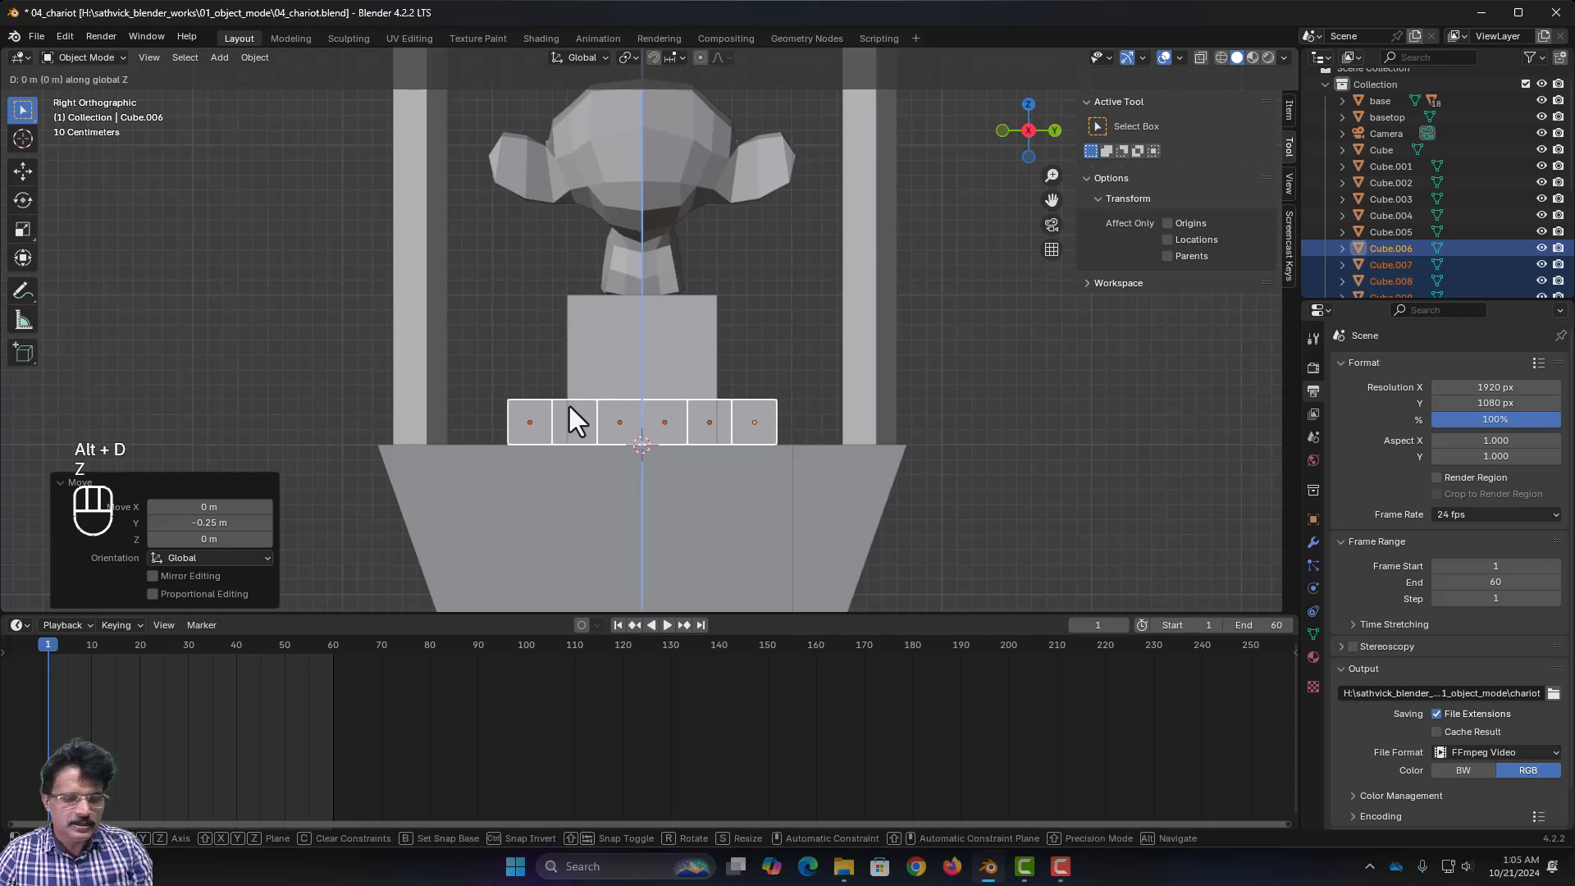
{"action": "type", "text": "0.3"}
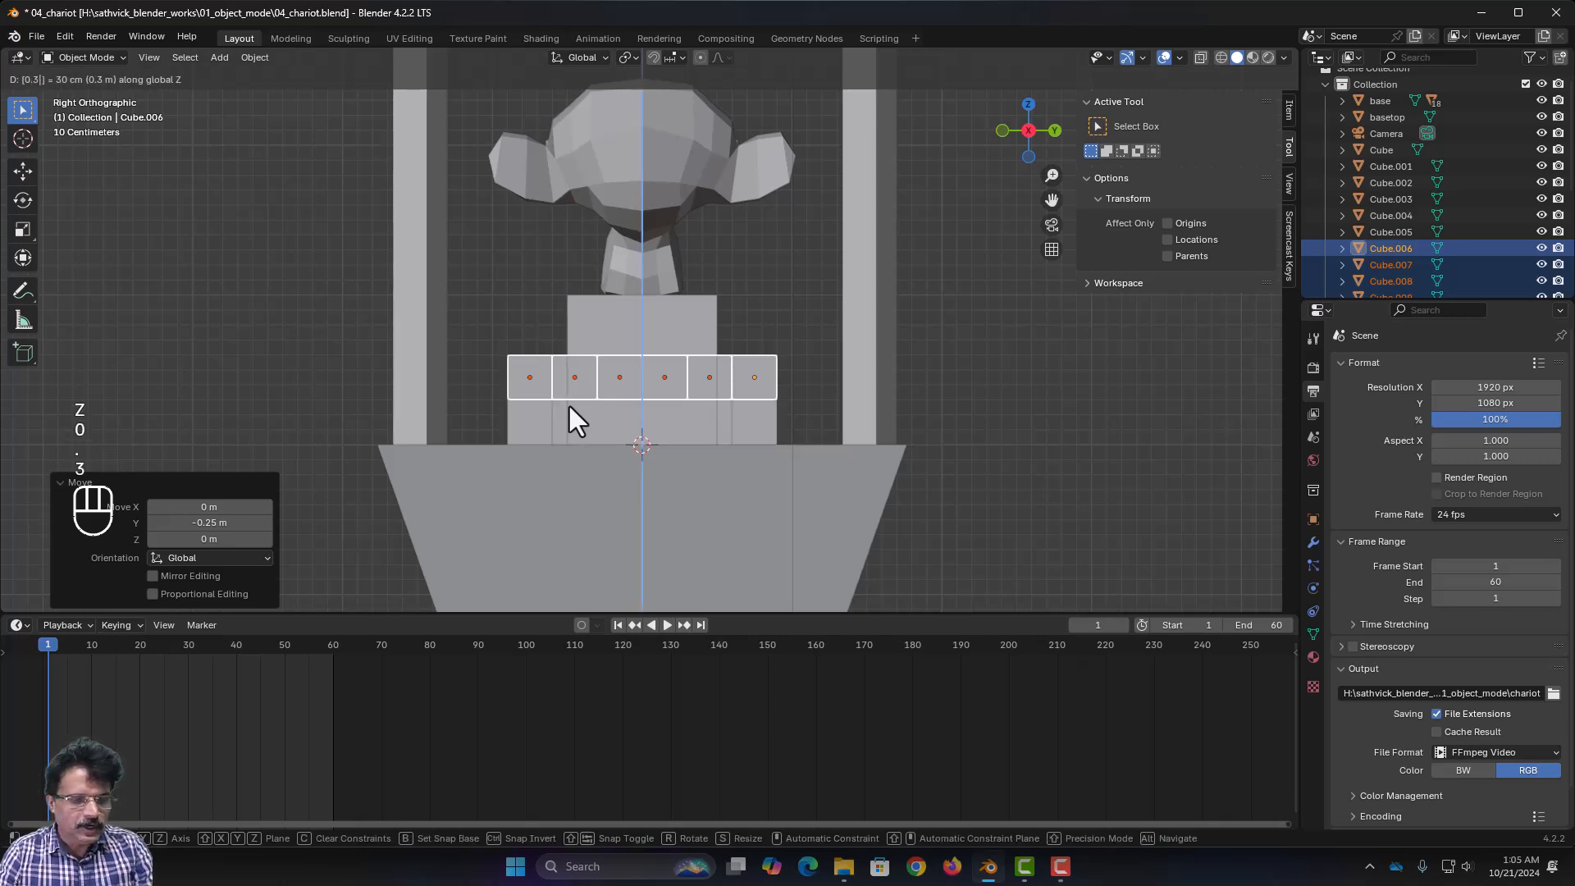
{"action": "key", "text": "Return"}
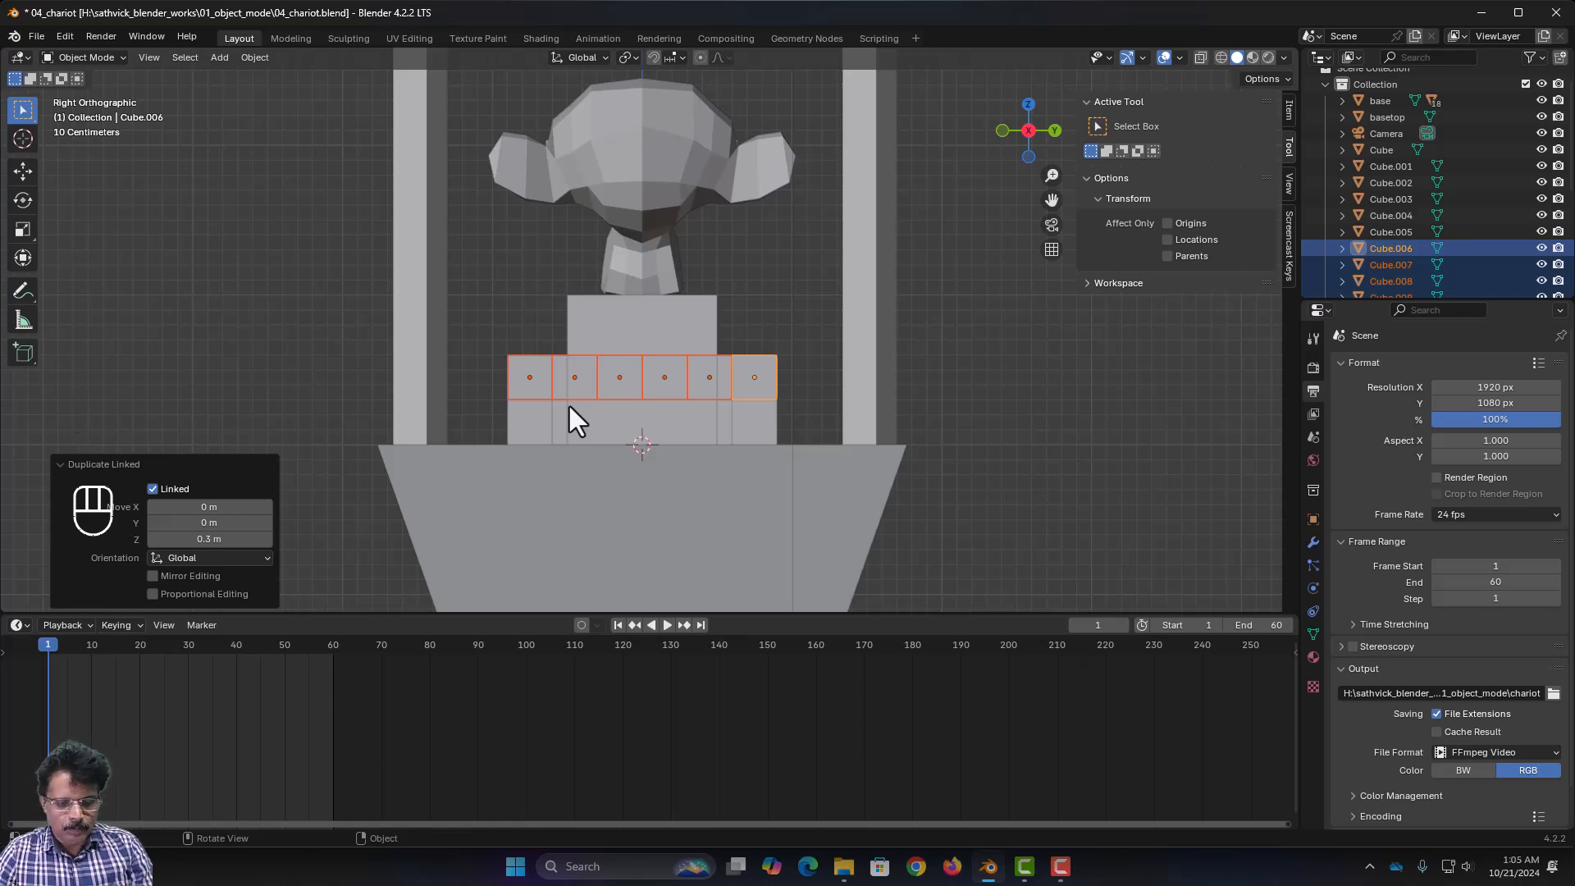
{"action": "key", "text": "shift+r"}
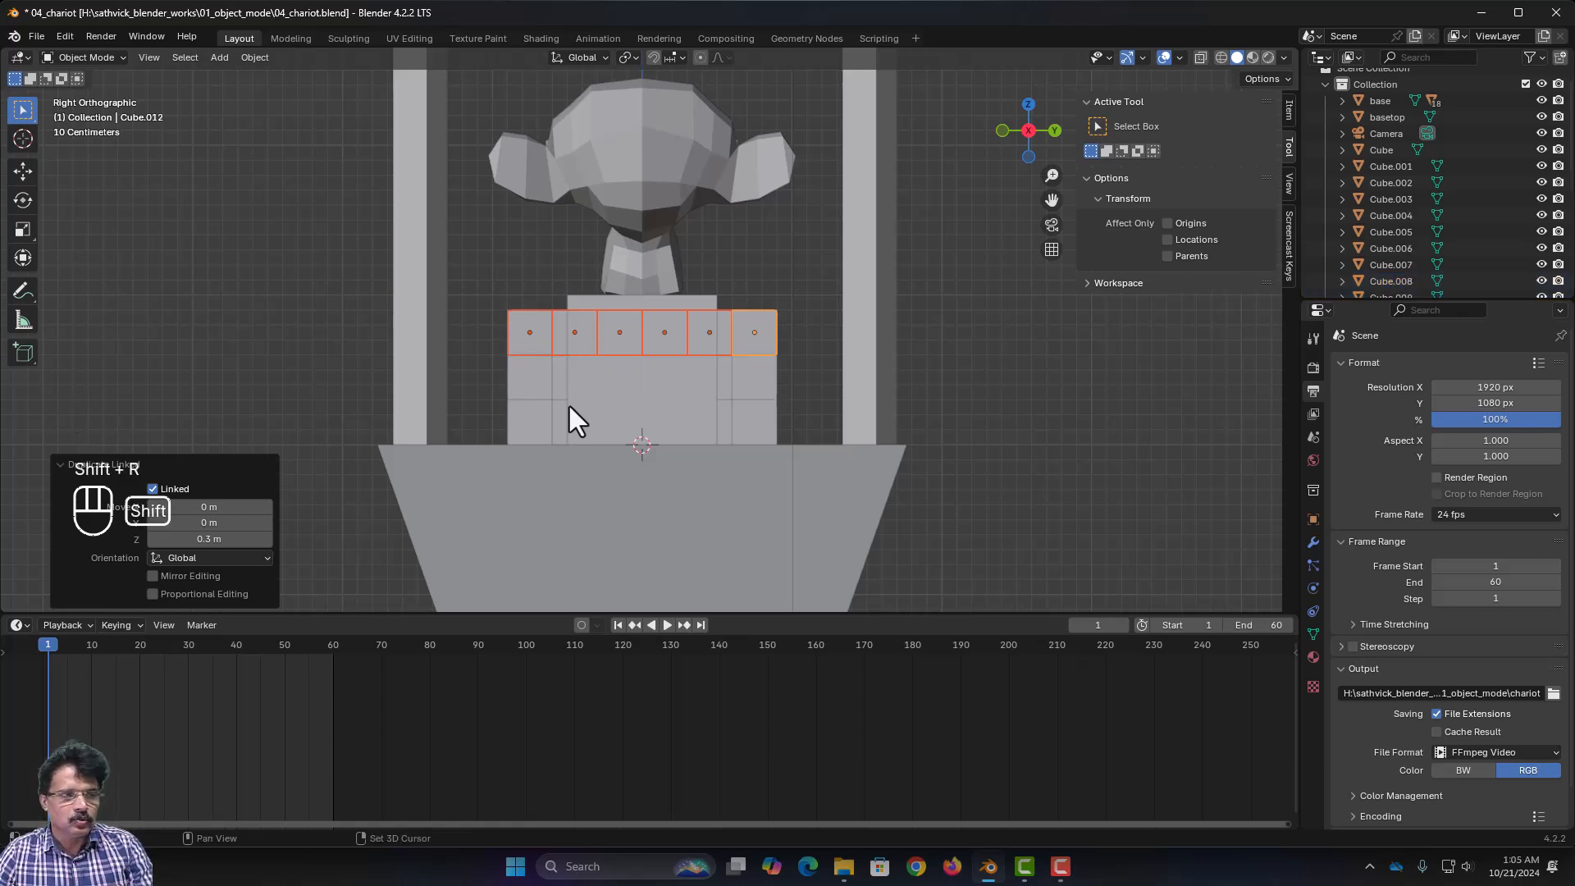
{"action": "key", "text": "shift+r"}
{"action": "key", "text": "shift+r"}
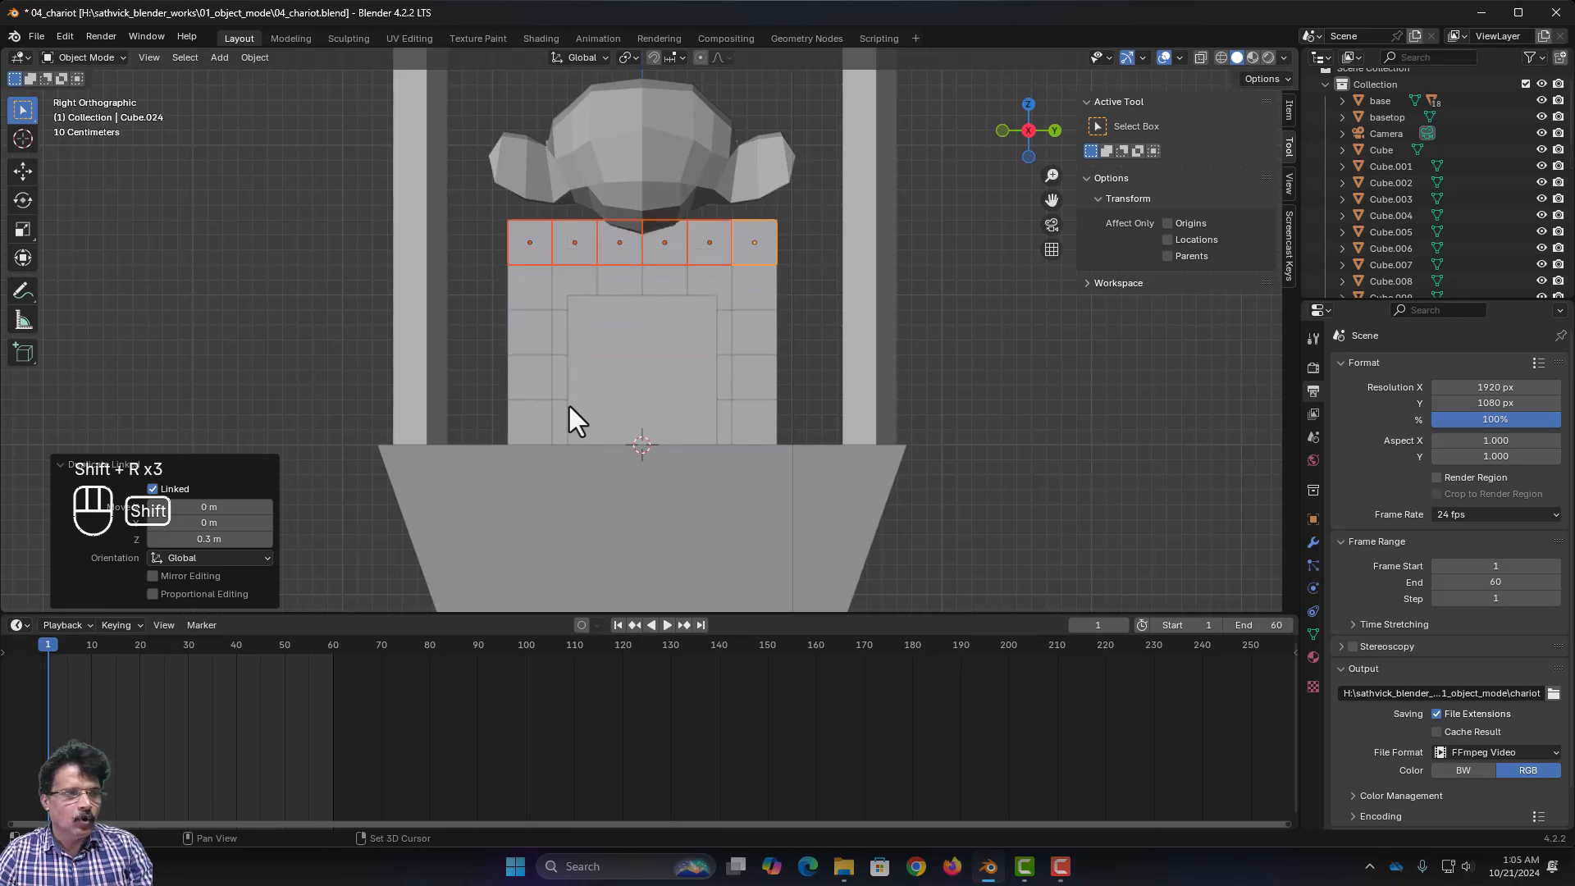
{"action": "key", "text": "shift+r"}
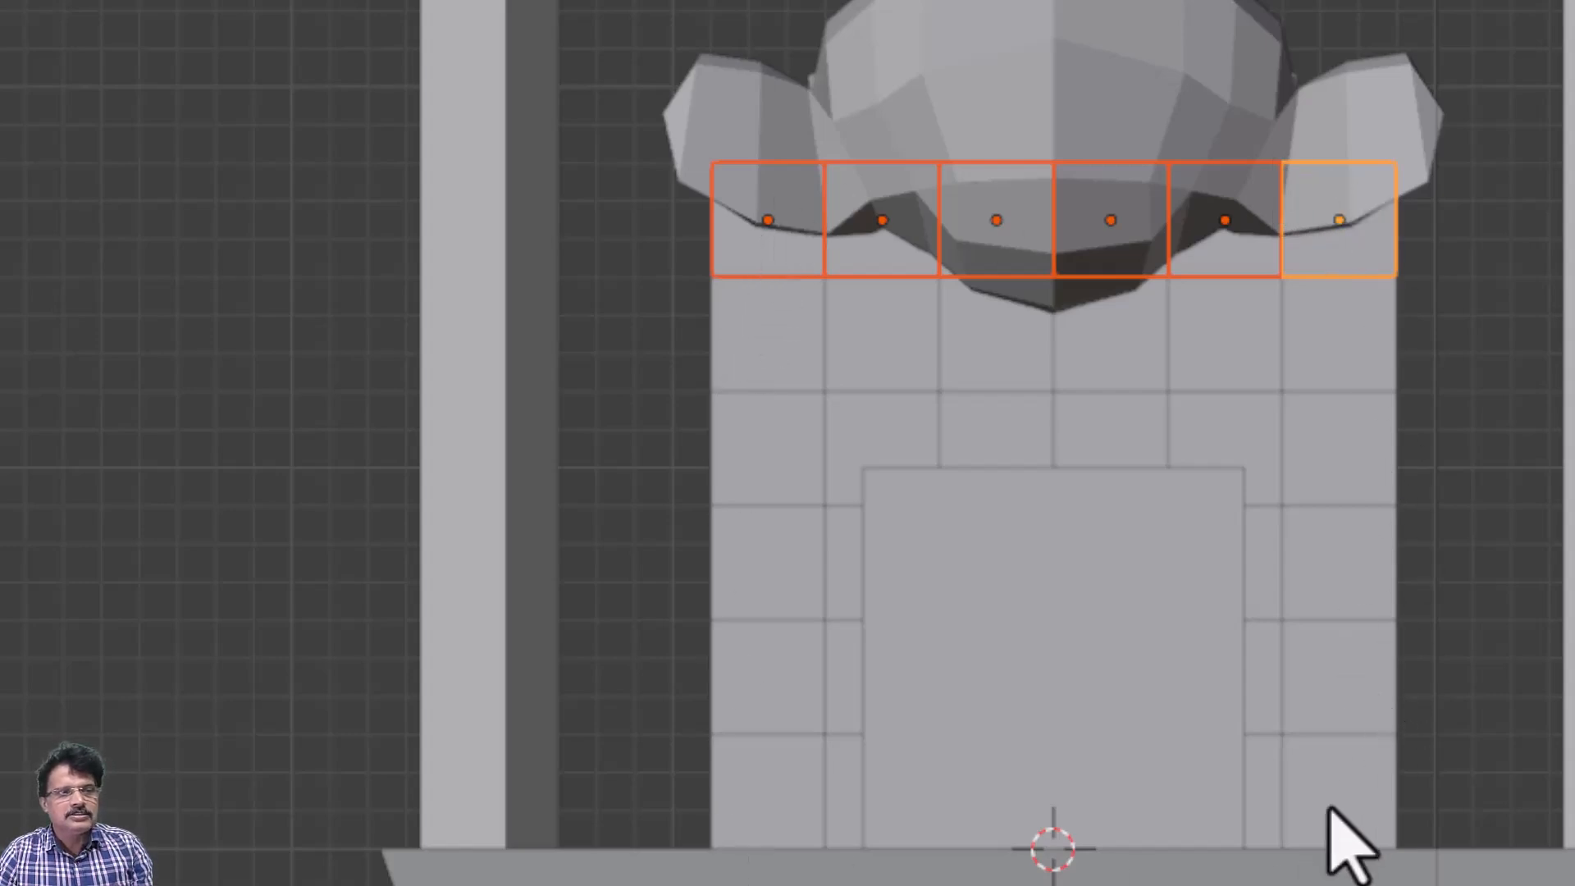
- Select all the small cubes from Cube through Cube.035 and move the wall 1.5 m along X, in front of the monkey head
{"action": "middle_click_drag", "start_coordinate": [967, 871], "coordinate": [803, 441]}
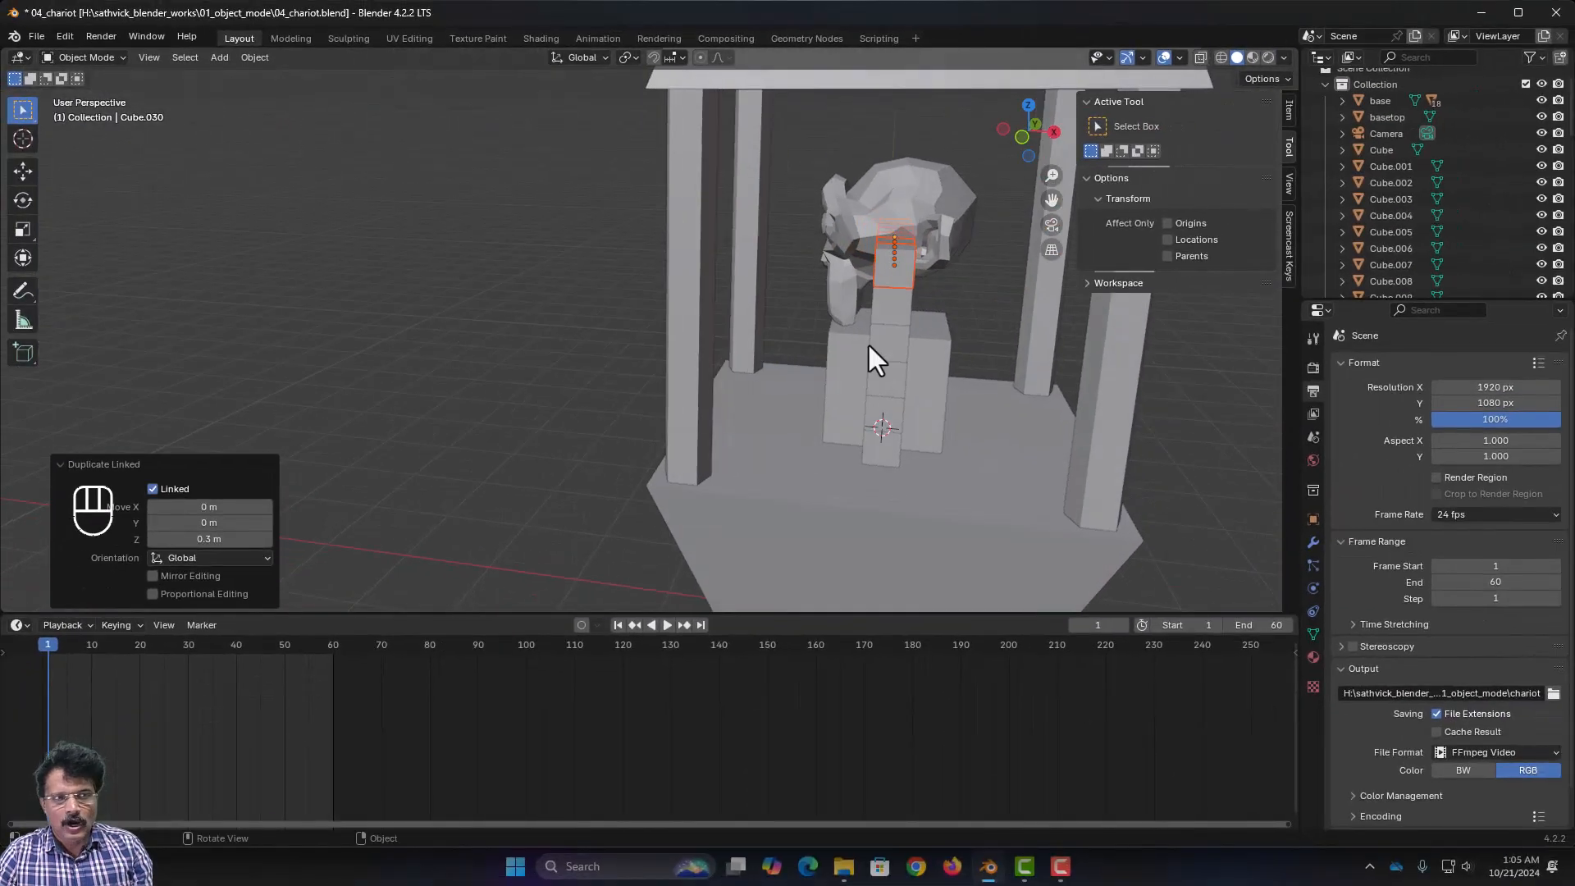
{"action": "scroll", "coordinate": [1370, 209], "scroll_direction": "down", "scroll_amount": 5}
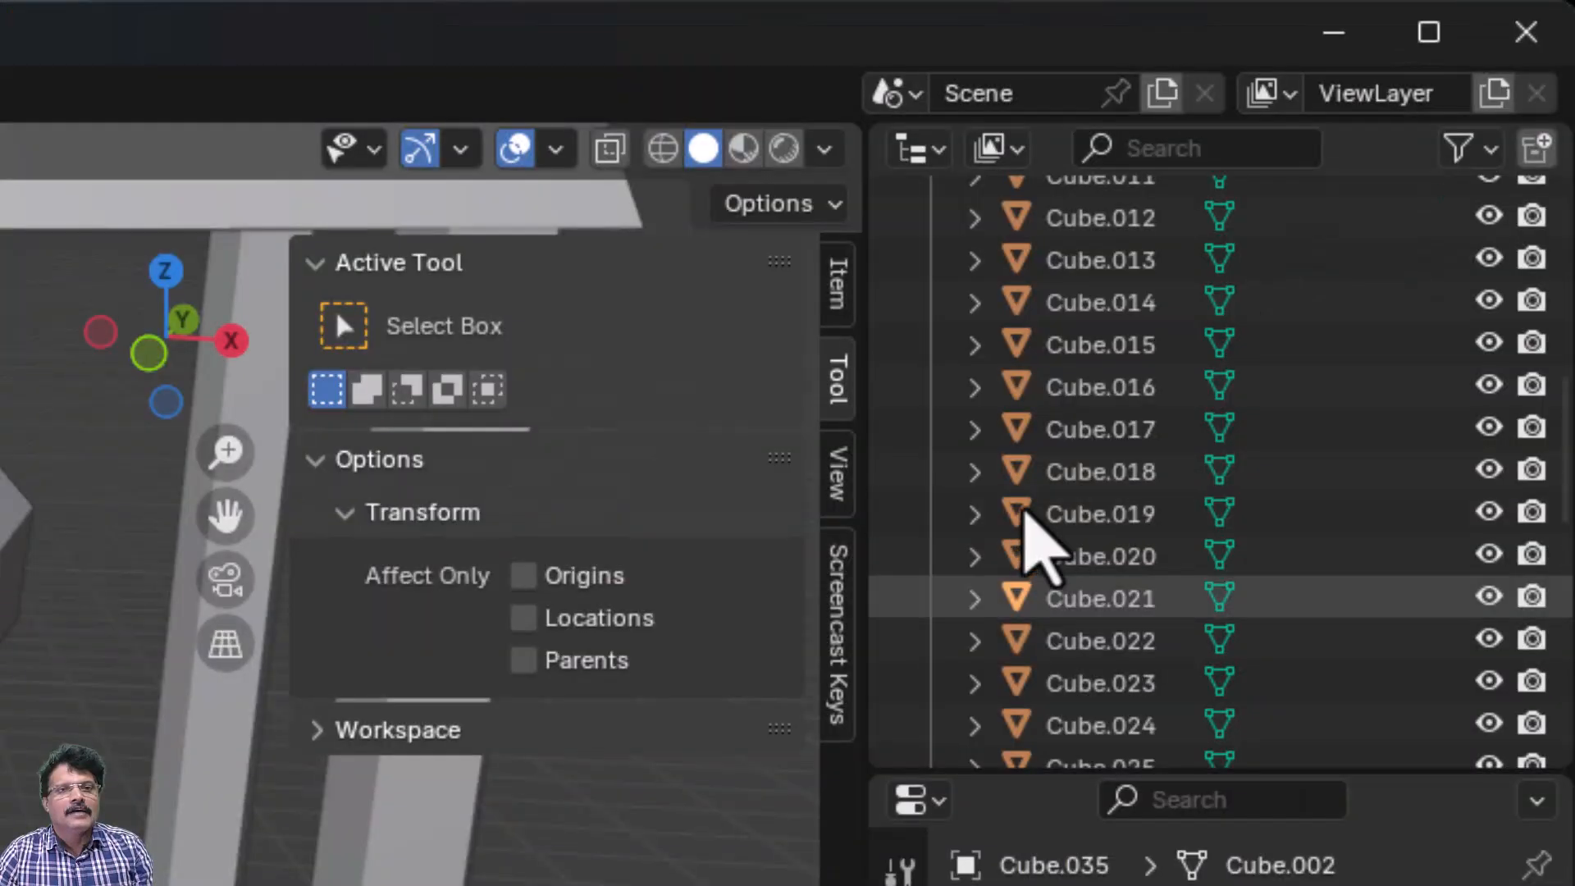
{"action": "scroll", "coordinate": [1374, 190], "scroll_direction": "up", "scroll_amount": 4}
{"action": "scroll", "coordinate": [1054, 484], "scroll_direction": "up", "scroll_amount": 3}
{"action": "left_click", "coordinate": [1099, 387]}
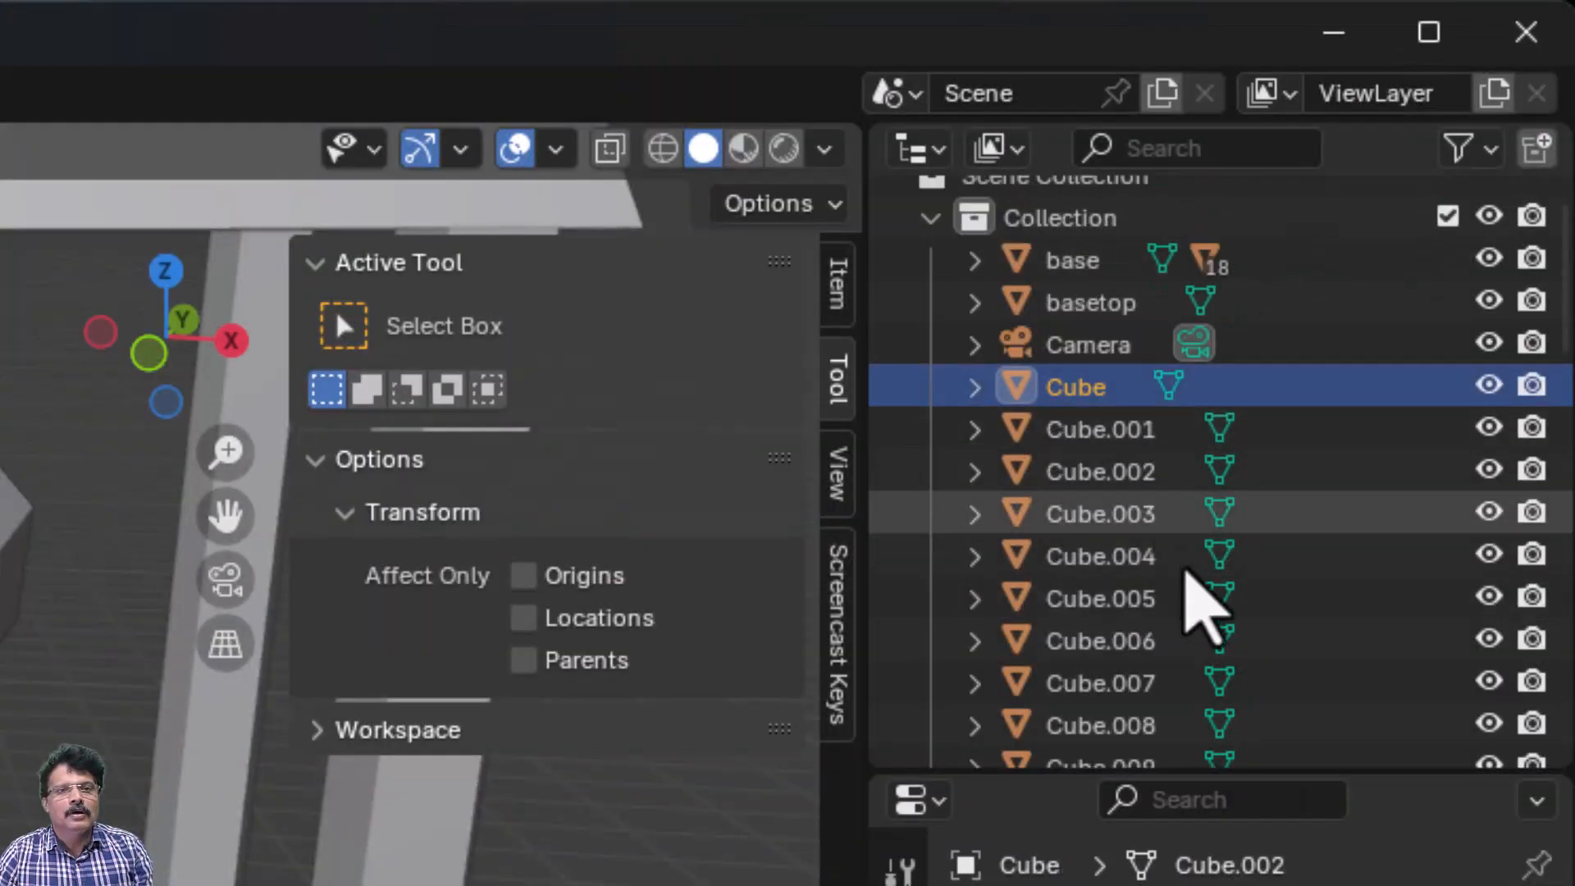
{"action": "scroll", "coordinate": [1181, 545], "scroll_direction": "down", "scroll_amount": 4}
{"action": "scroll", "coordinate": [1187, 574], "scroll_direction": "down", "scroll_amount": 8}
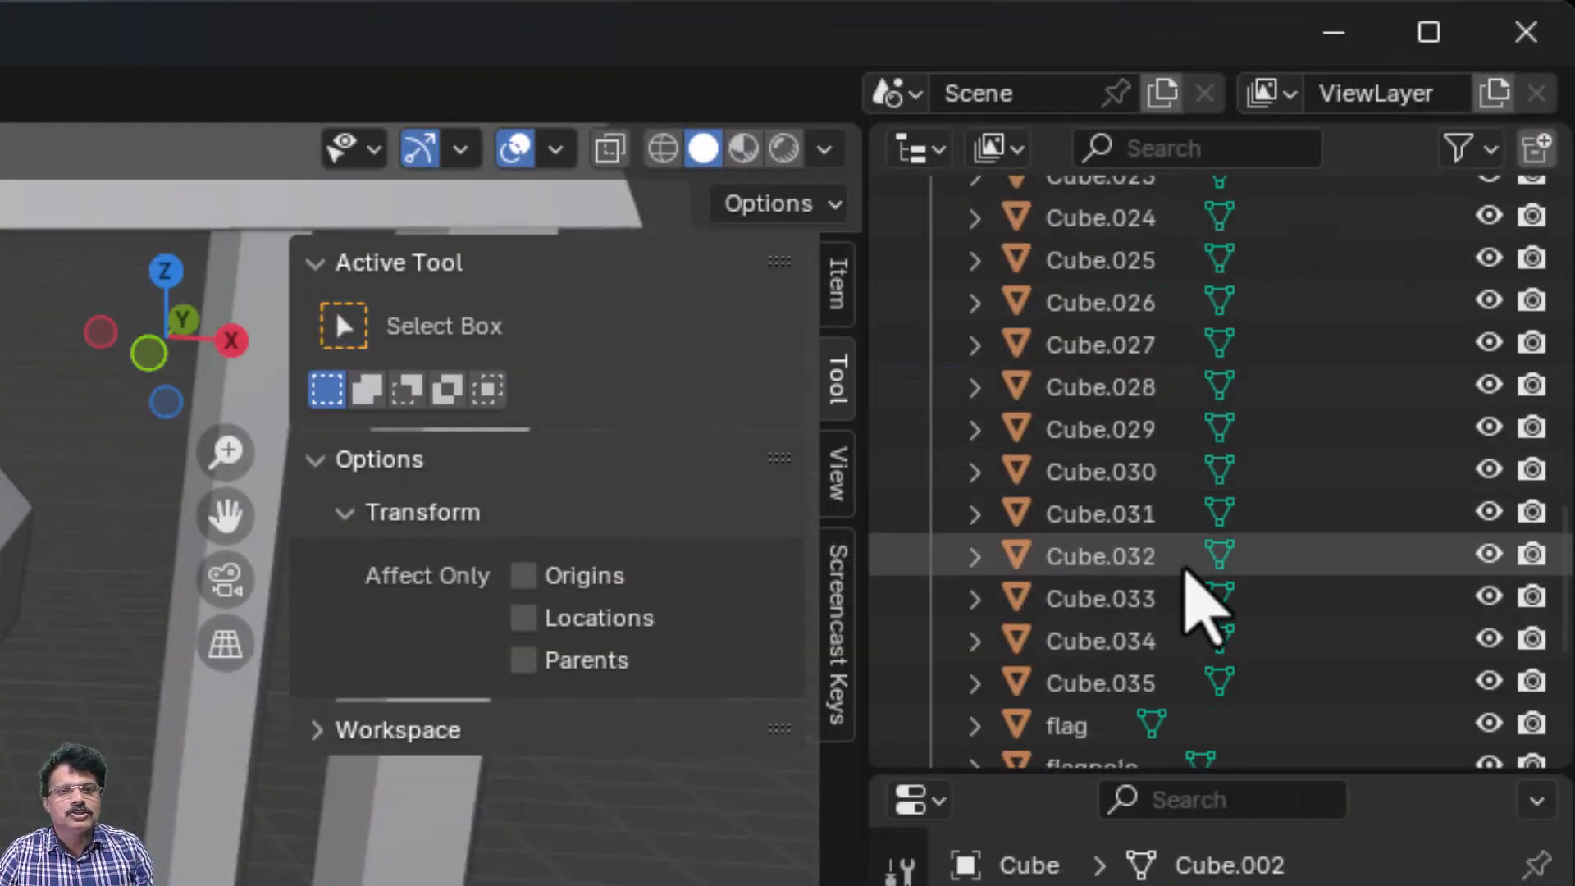
{"action": "left_click", "coordinate": [1134, 603], "text": "shift"}
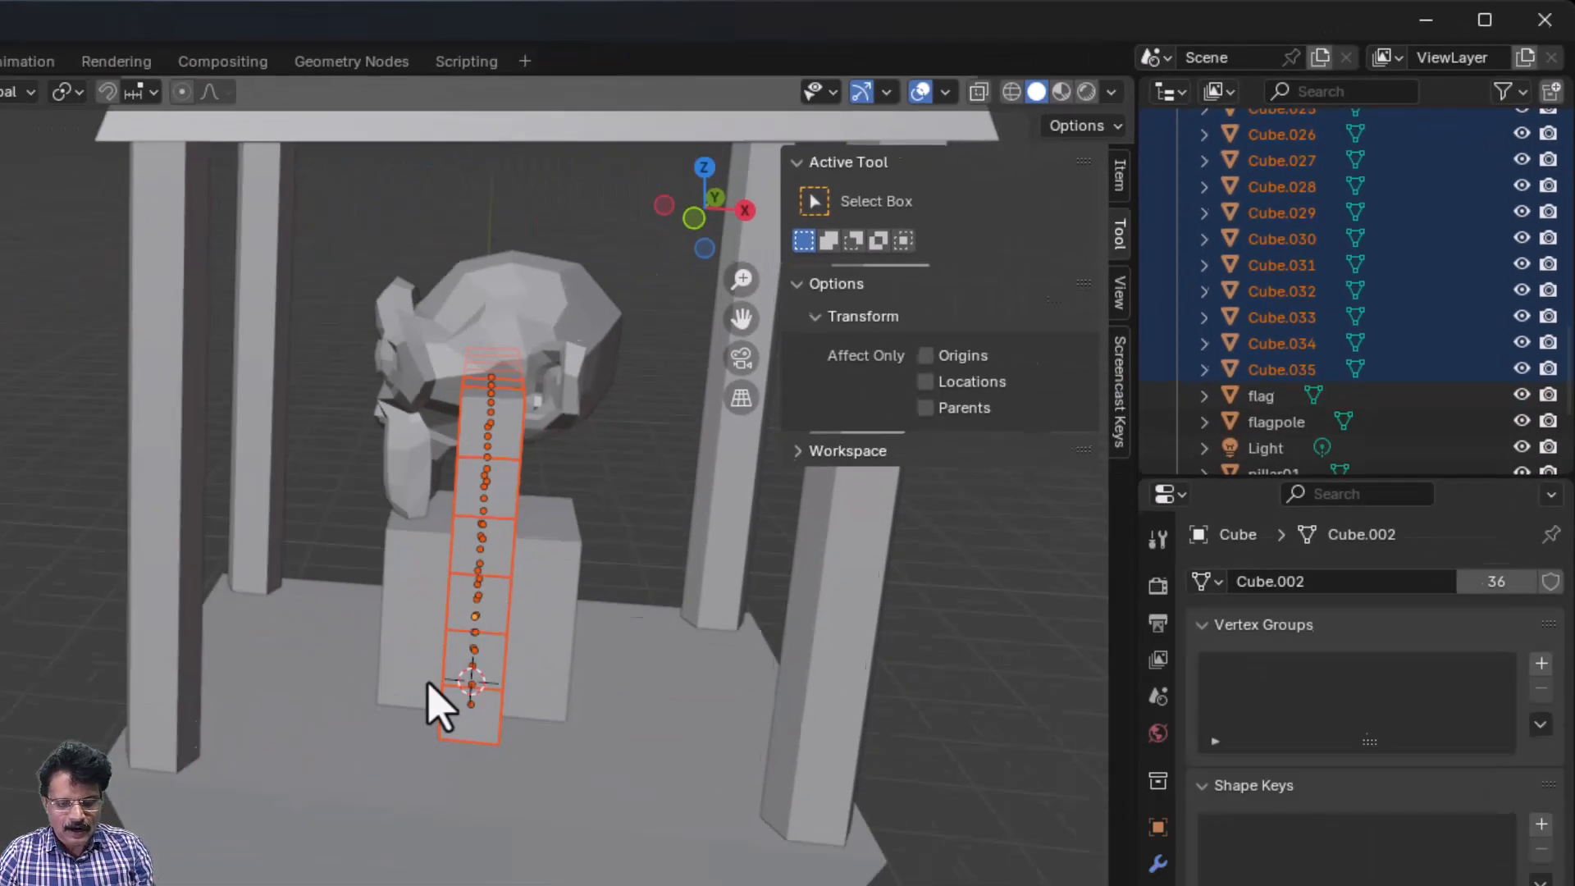
{"action": "key", "text": "g"}
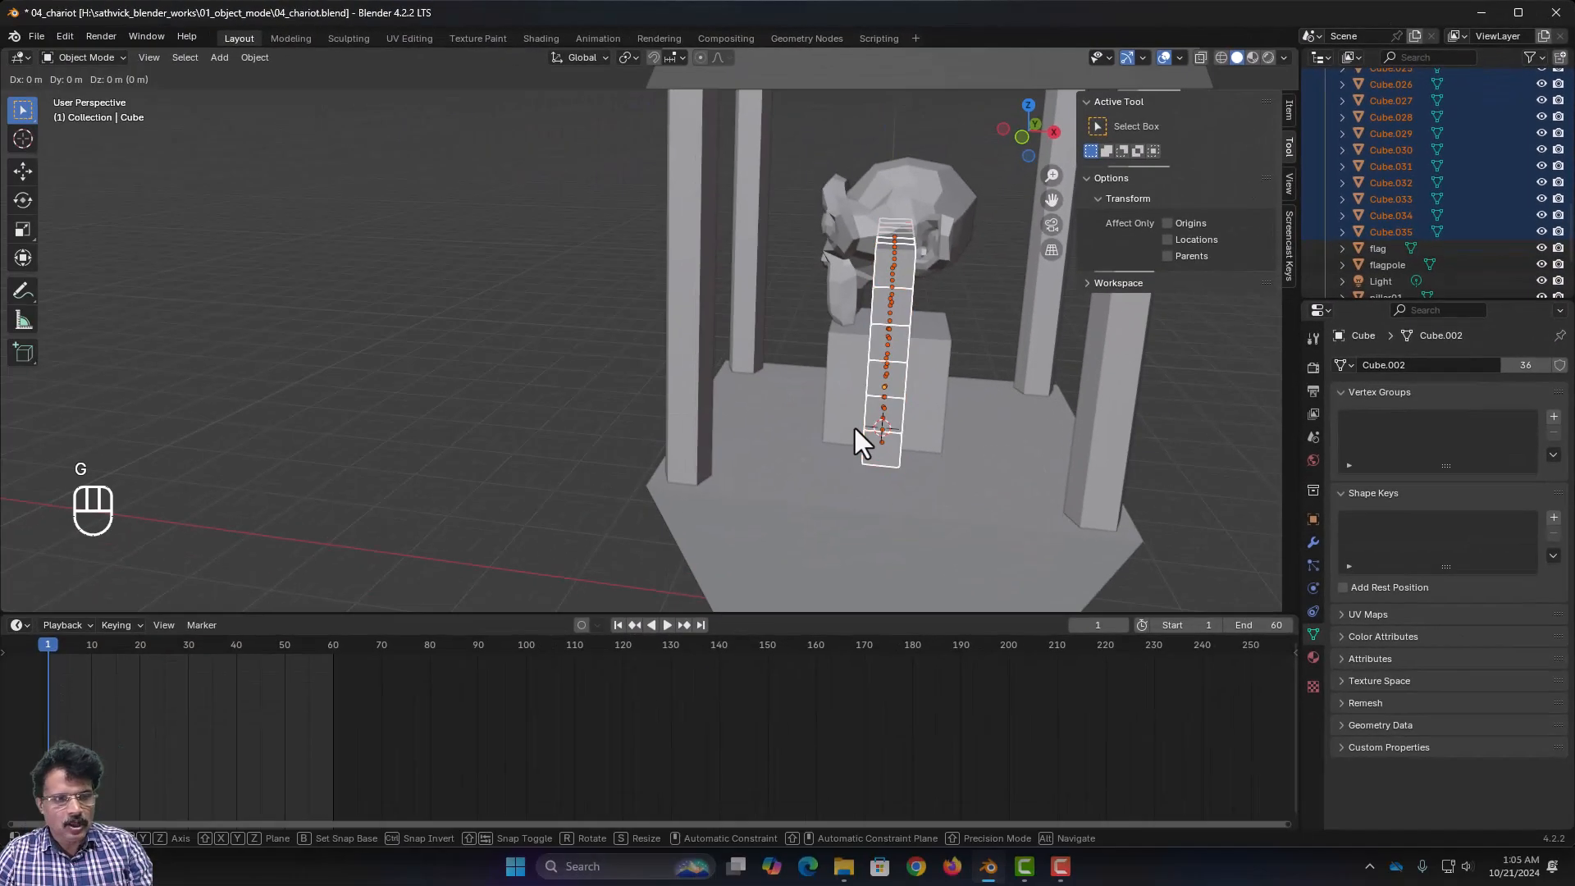
{"action": "type", "text": "x"}
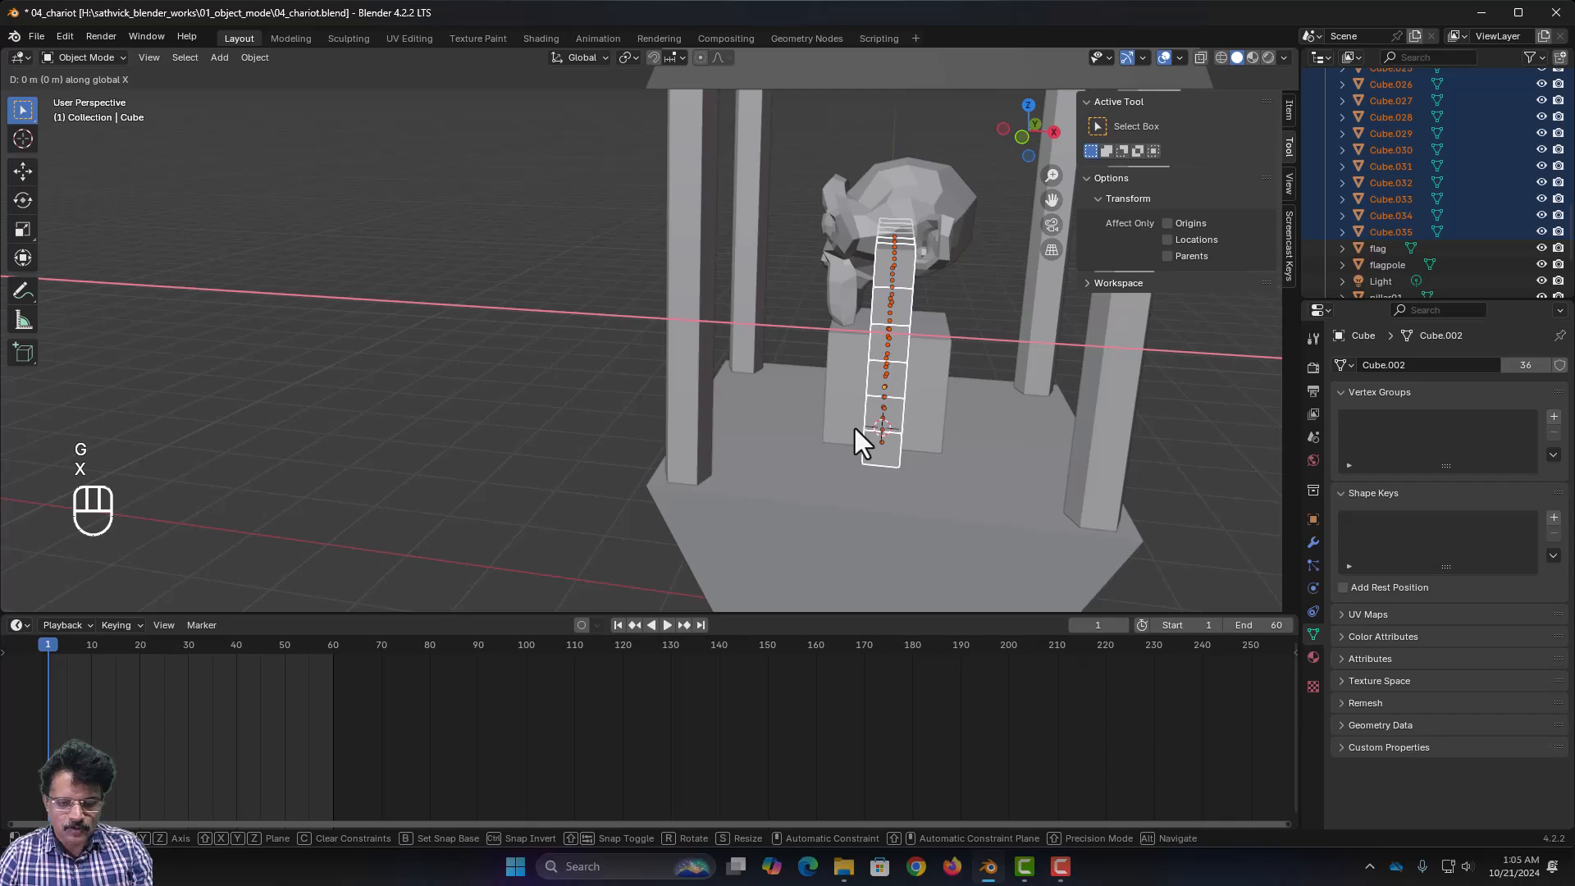
{"action": "type", "text": "1.5"}
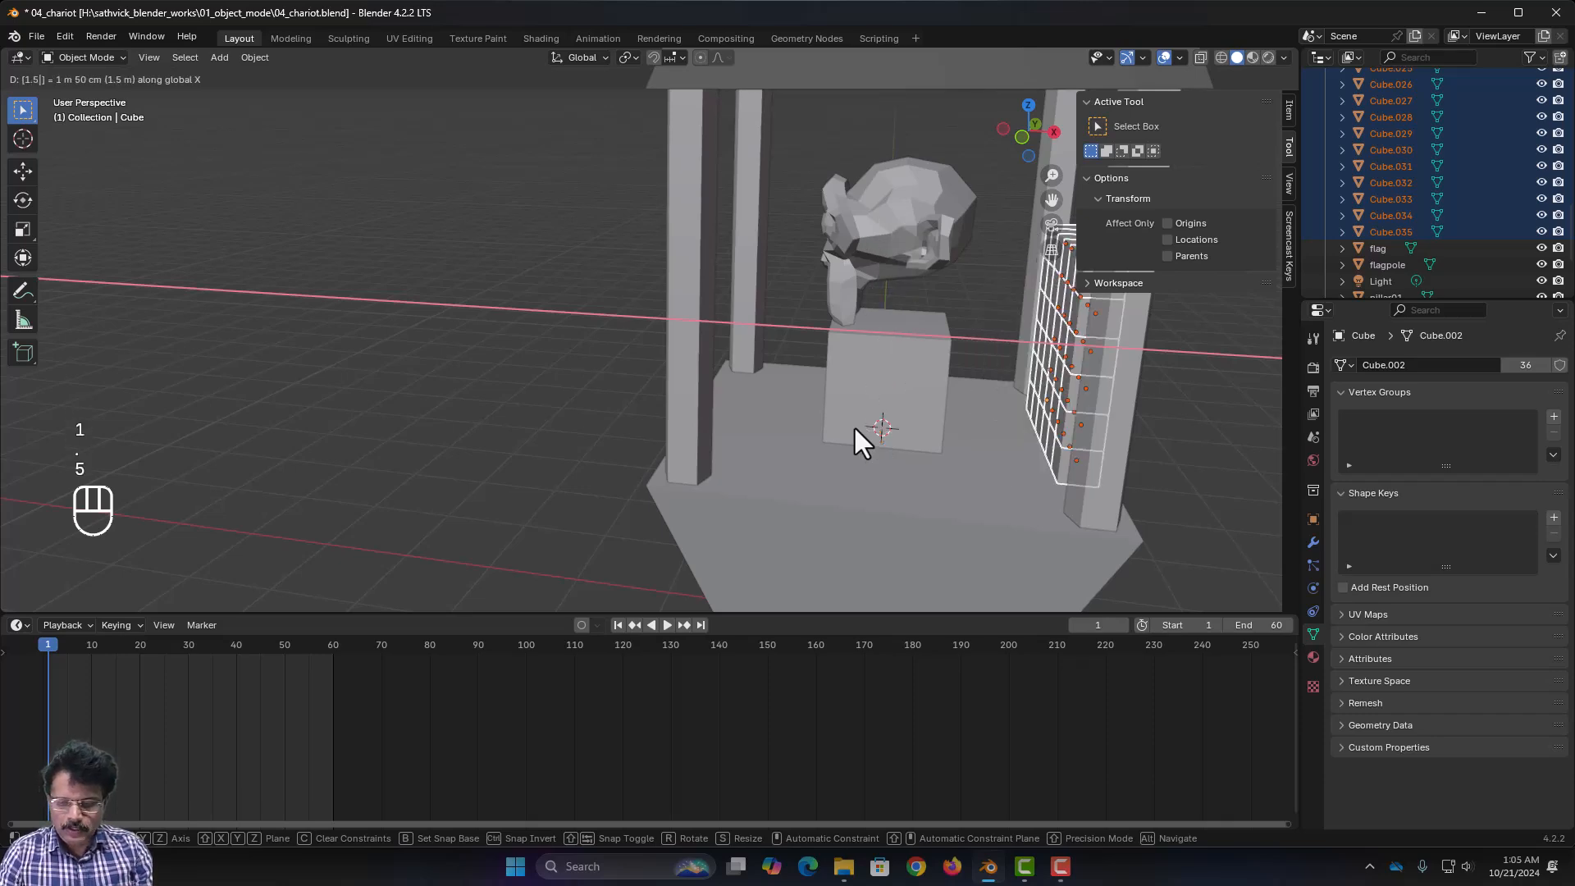
{"action": "key", "text": "Return"}
- Apply the To Sphere transform with a factor of 1 to the selected cube wall so it forms a ring
{"action": "scroll", "coordinate": [917, 410], "scroll_direction": "down", "scroll_amount": 3}
{"action": "middle_click_drag", "start_coordinate": [981, 408], "coordinate": [874, 533]}
{"action": "scroll", "coordinate": [1026, 383], "scroll_direction": "up", "scroll_amount": 4}
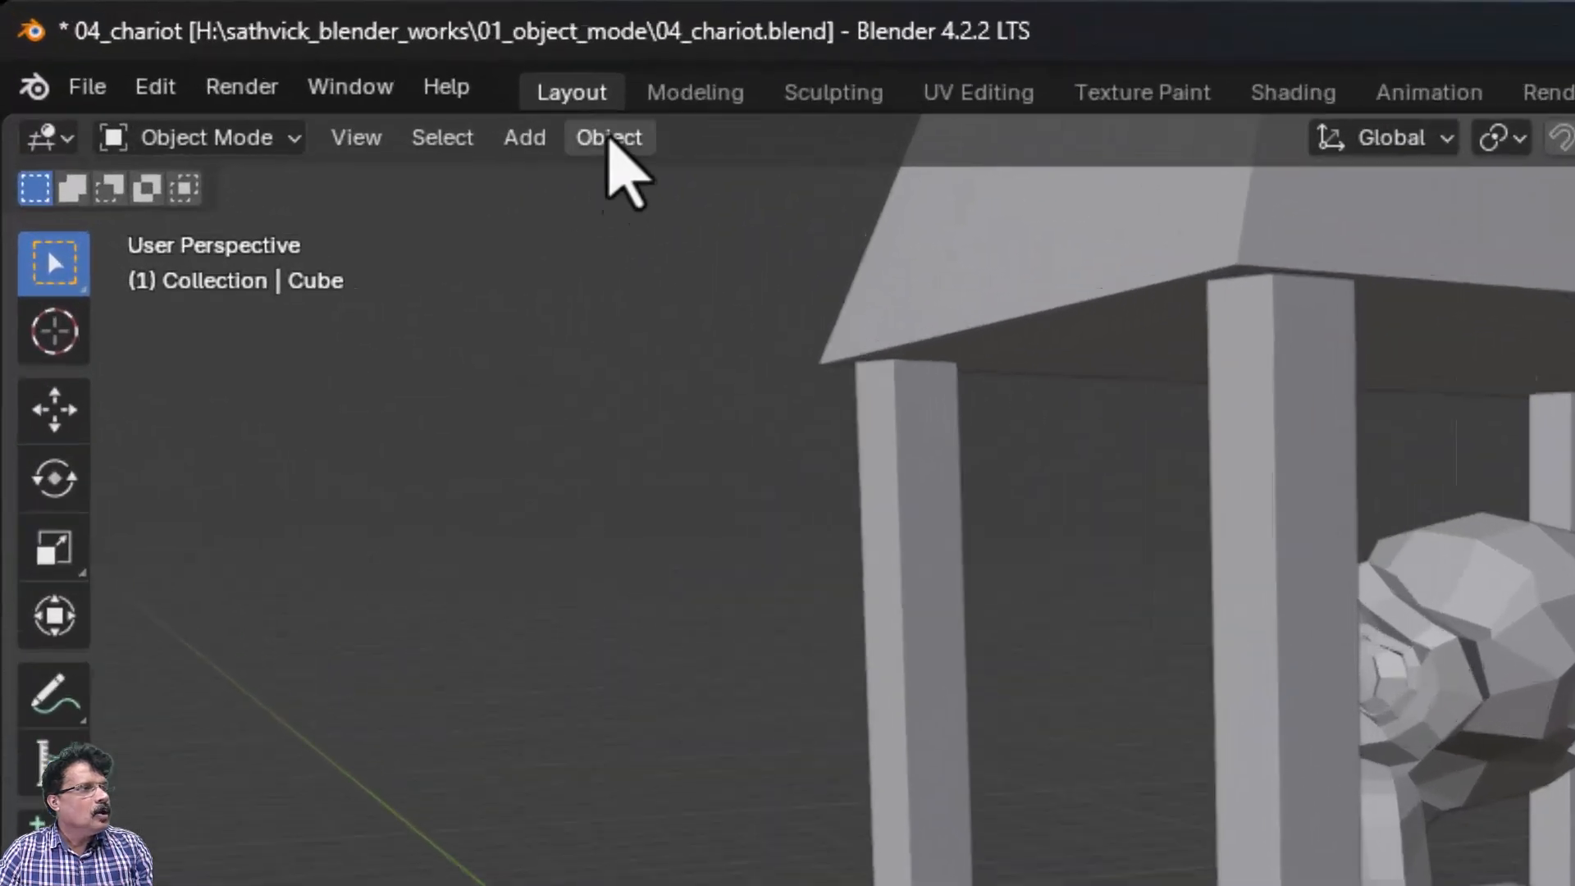
{"action": "left_click", "coordinate": [254, 56]}
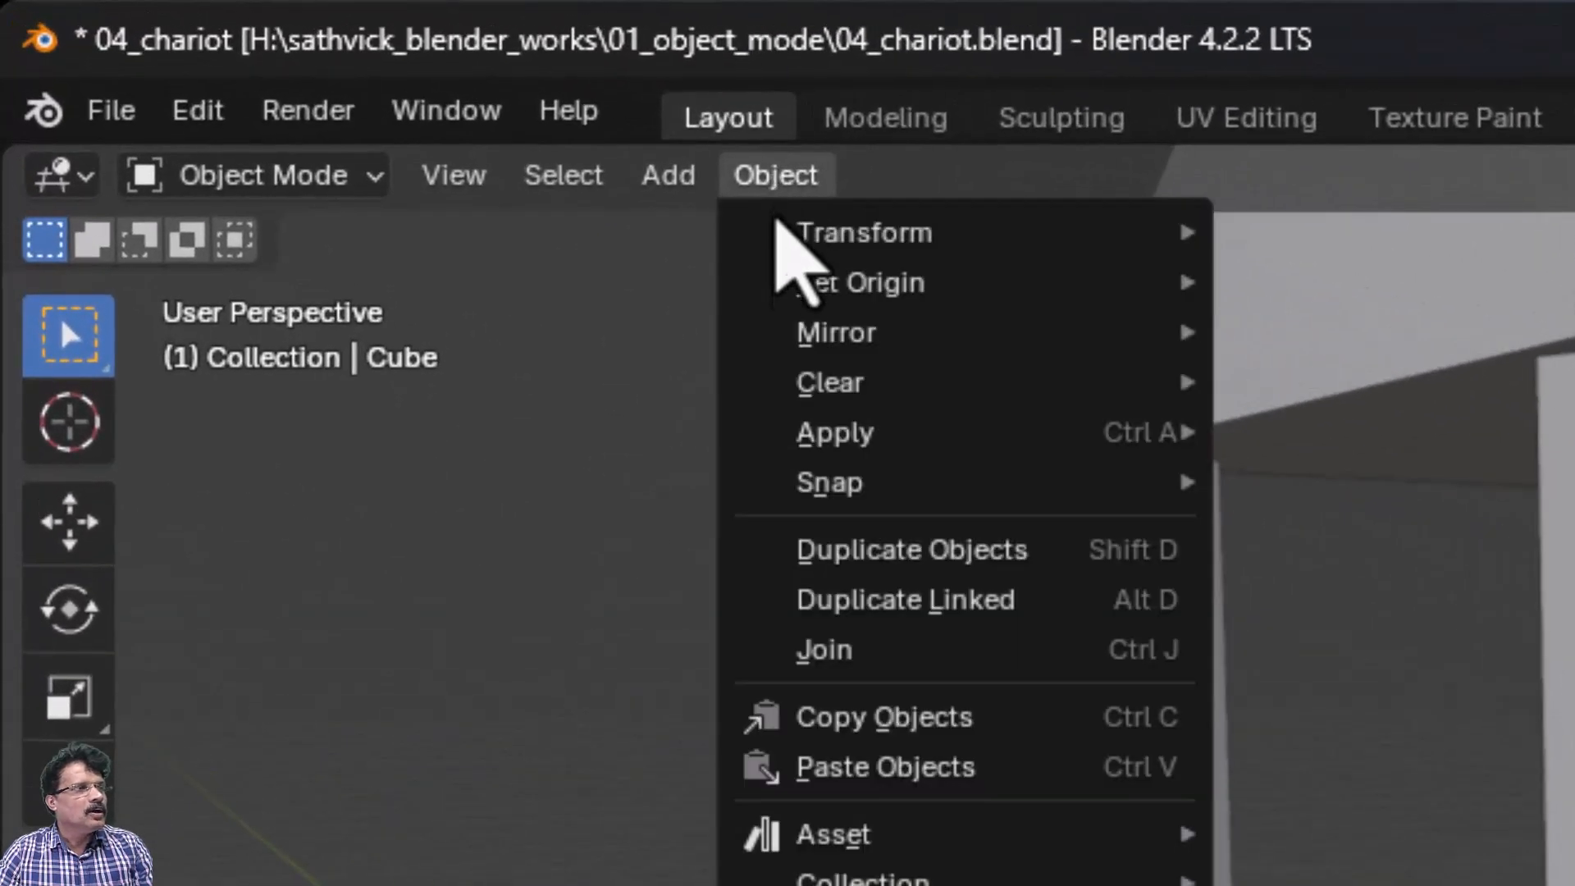
{"action": "mouse_move", "coordinate": [777, 236]}
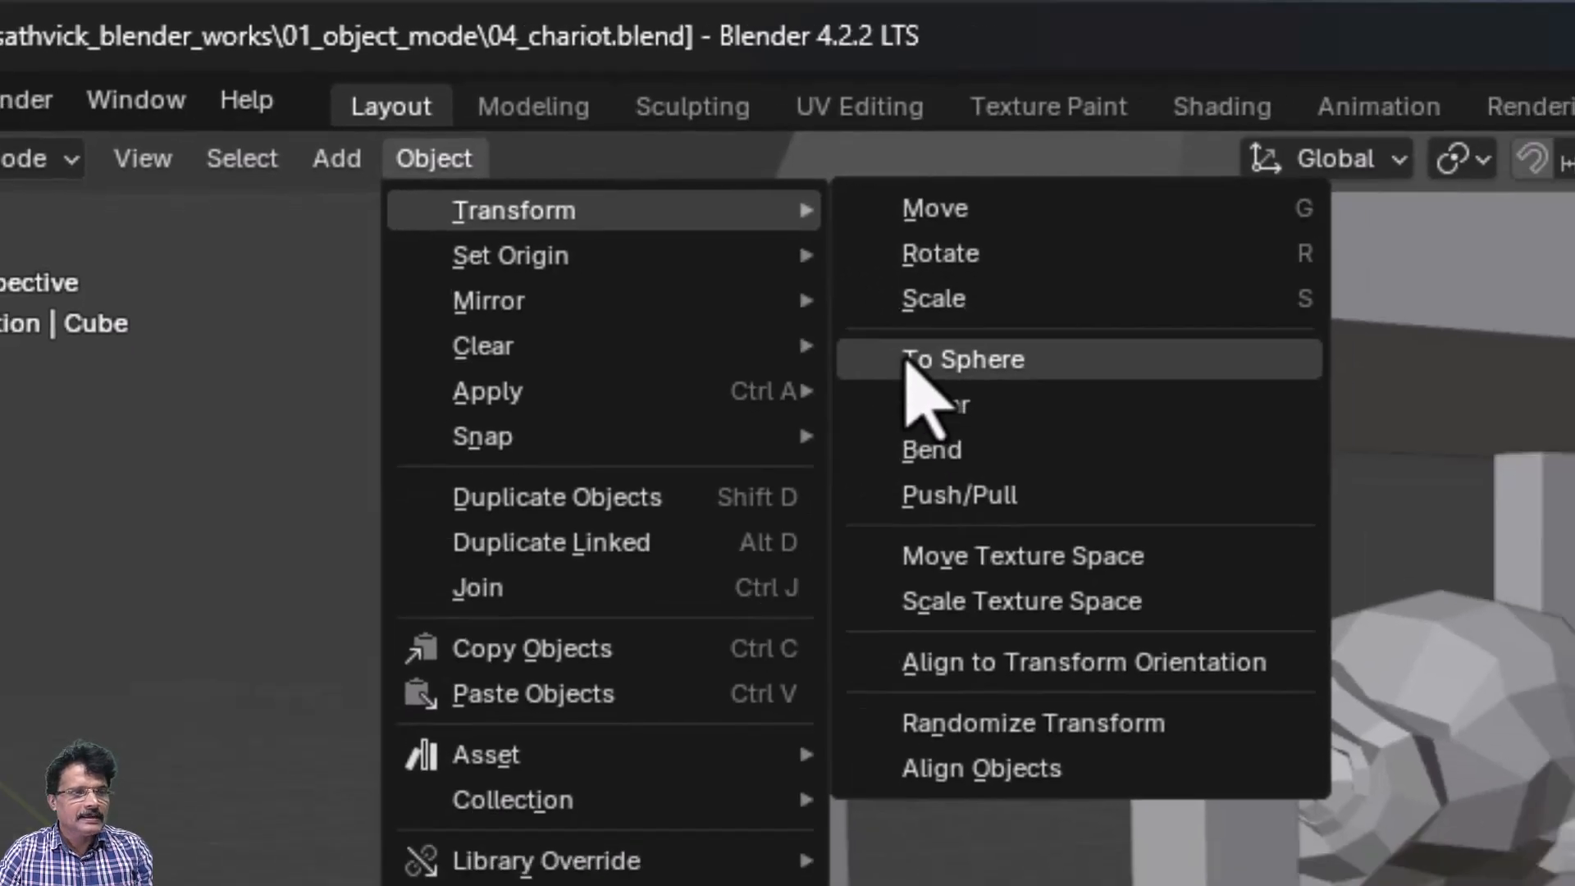
{"action": "left_click", "coordinate": [992, 398]}
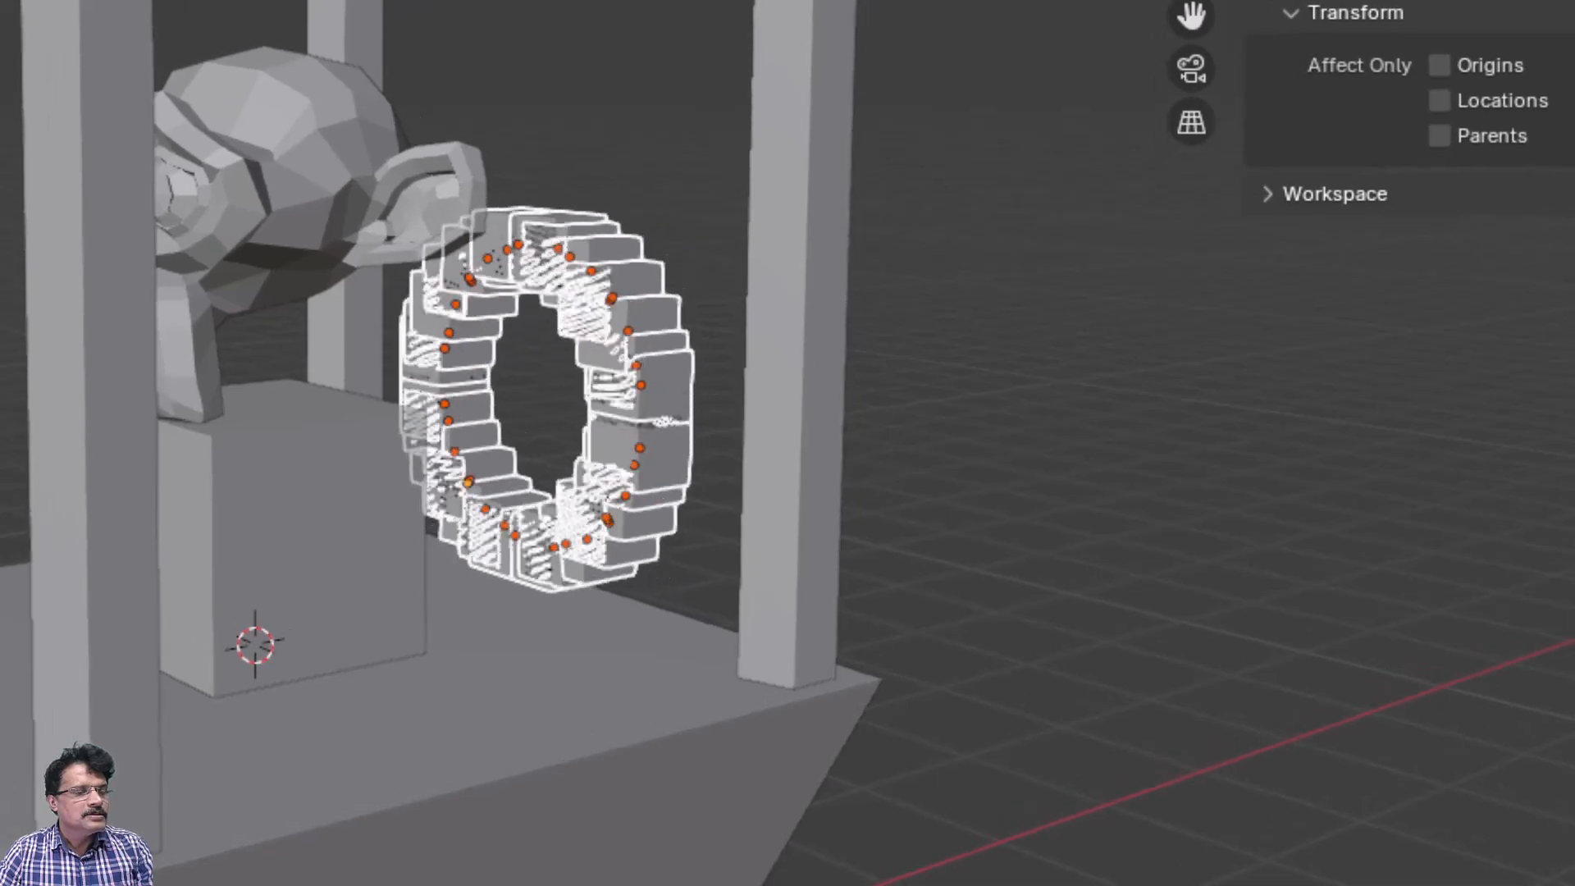
{"action": "left_click", "coordinate": [527, 201]}
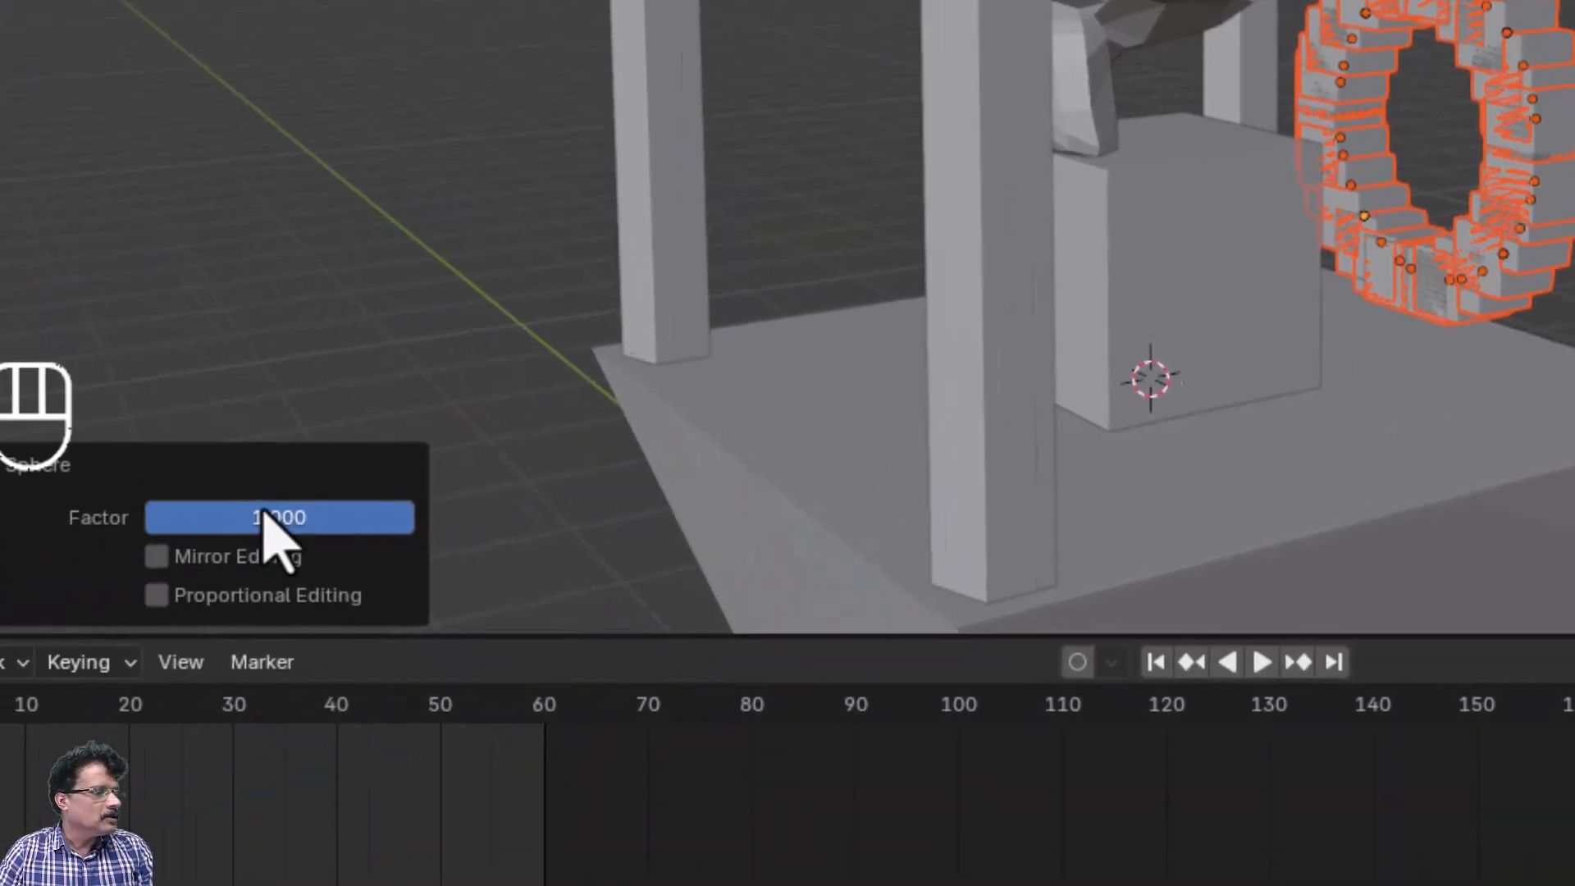
- Try proportional editing with a size of 1.19 on the To Sphere transform and switch it off again
{"action": "left_click", "coordinate": [165, 560]}
{"action": "left_click", "coordinate": [164, 560]}
{"action": "left_click", "coordinate": [190, 584]}
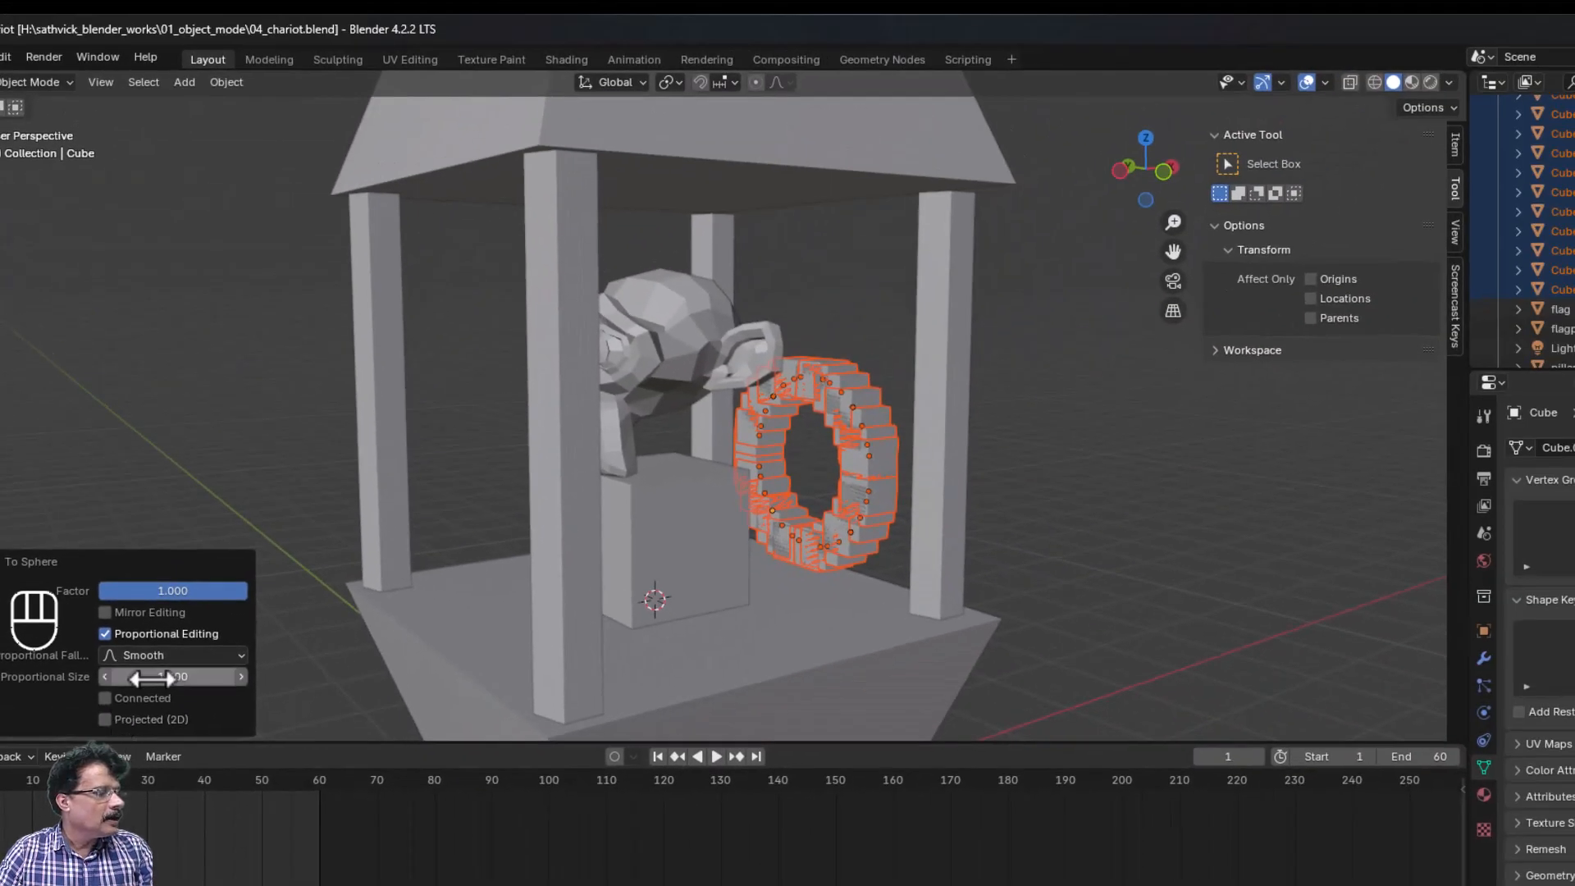
{"action": "left_click_drag", "start_coordinate": [152, 677], "coordinate": [169, 678]}
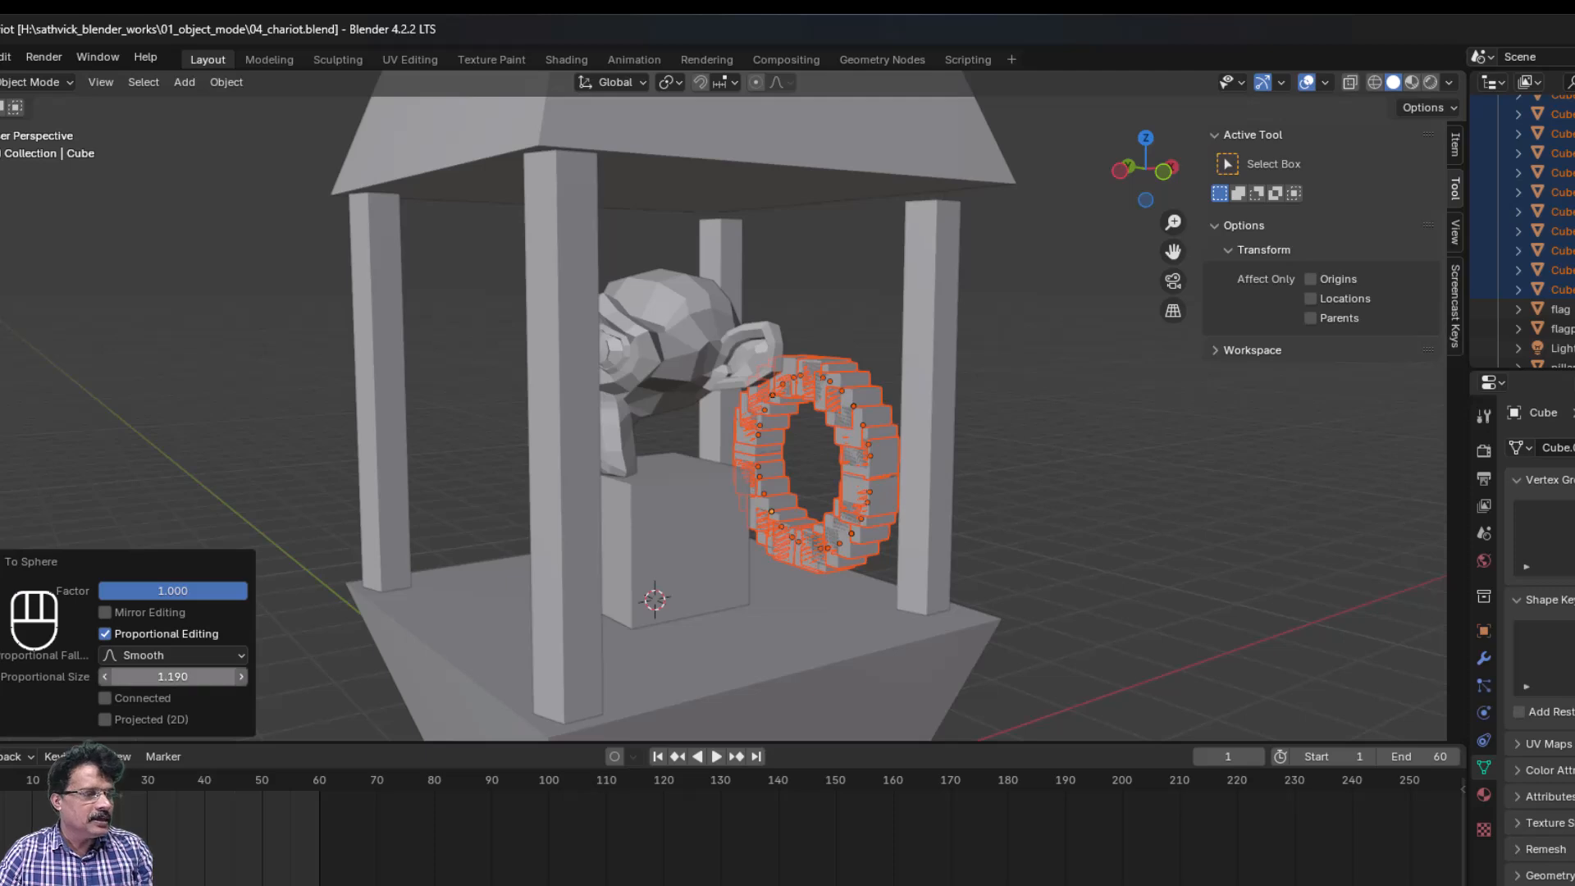
{"action": "left_click", "coordinate": [105, 635]}
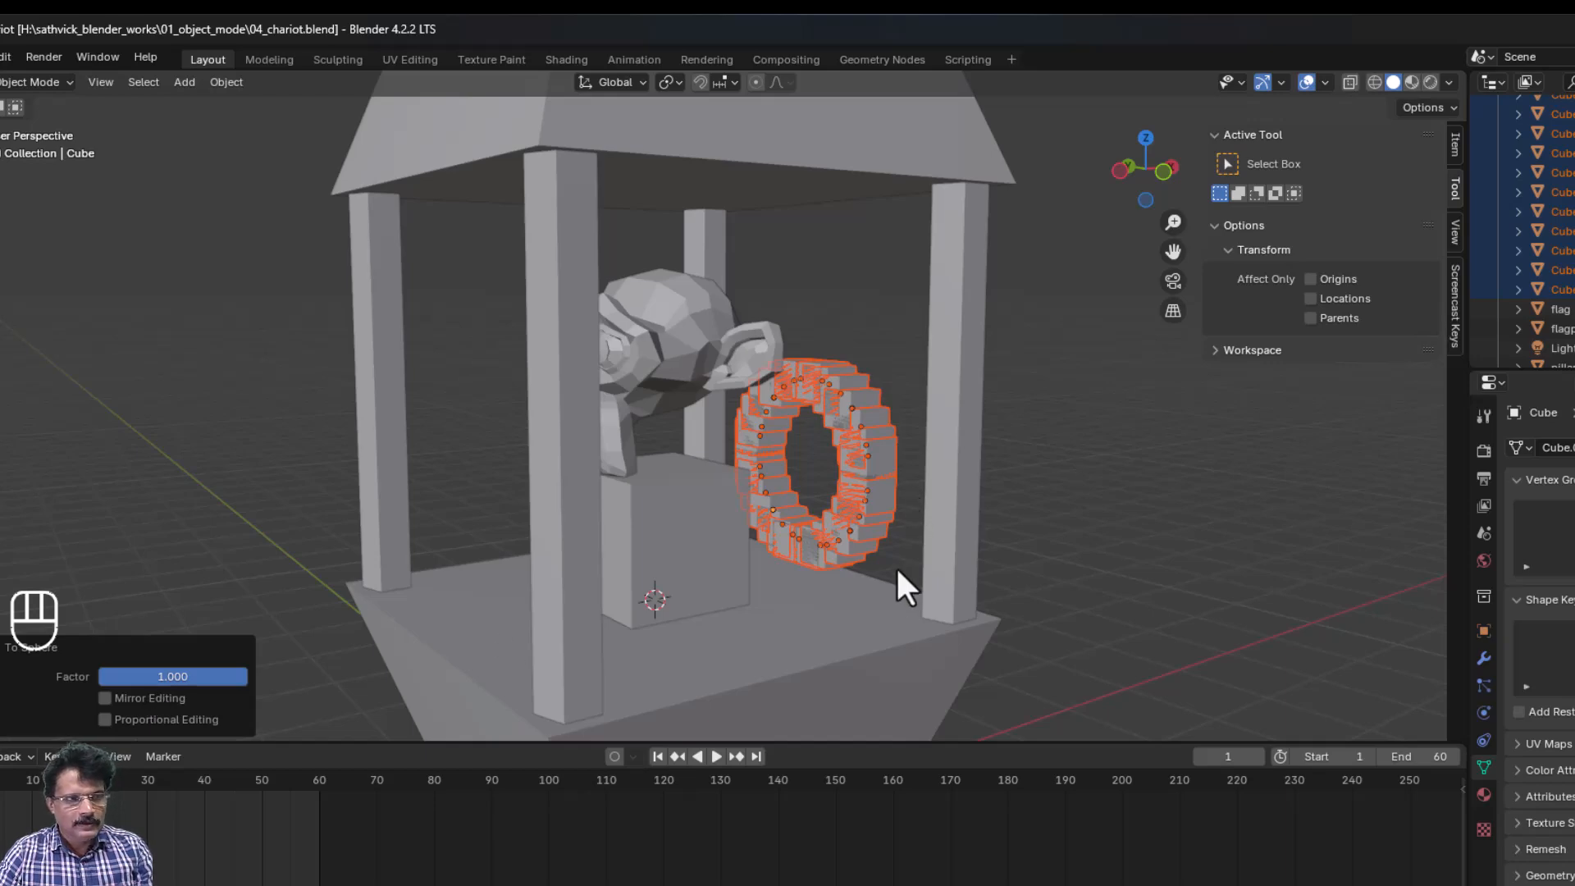
- Apply Push/Pull to the ring of small cubes with a distance of -0.5
{"action": "middle_click_drag", "start_coordinate": [867, 597], "coordinate": [632, 608]}
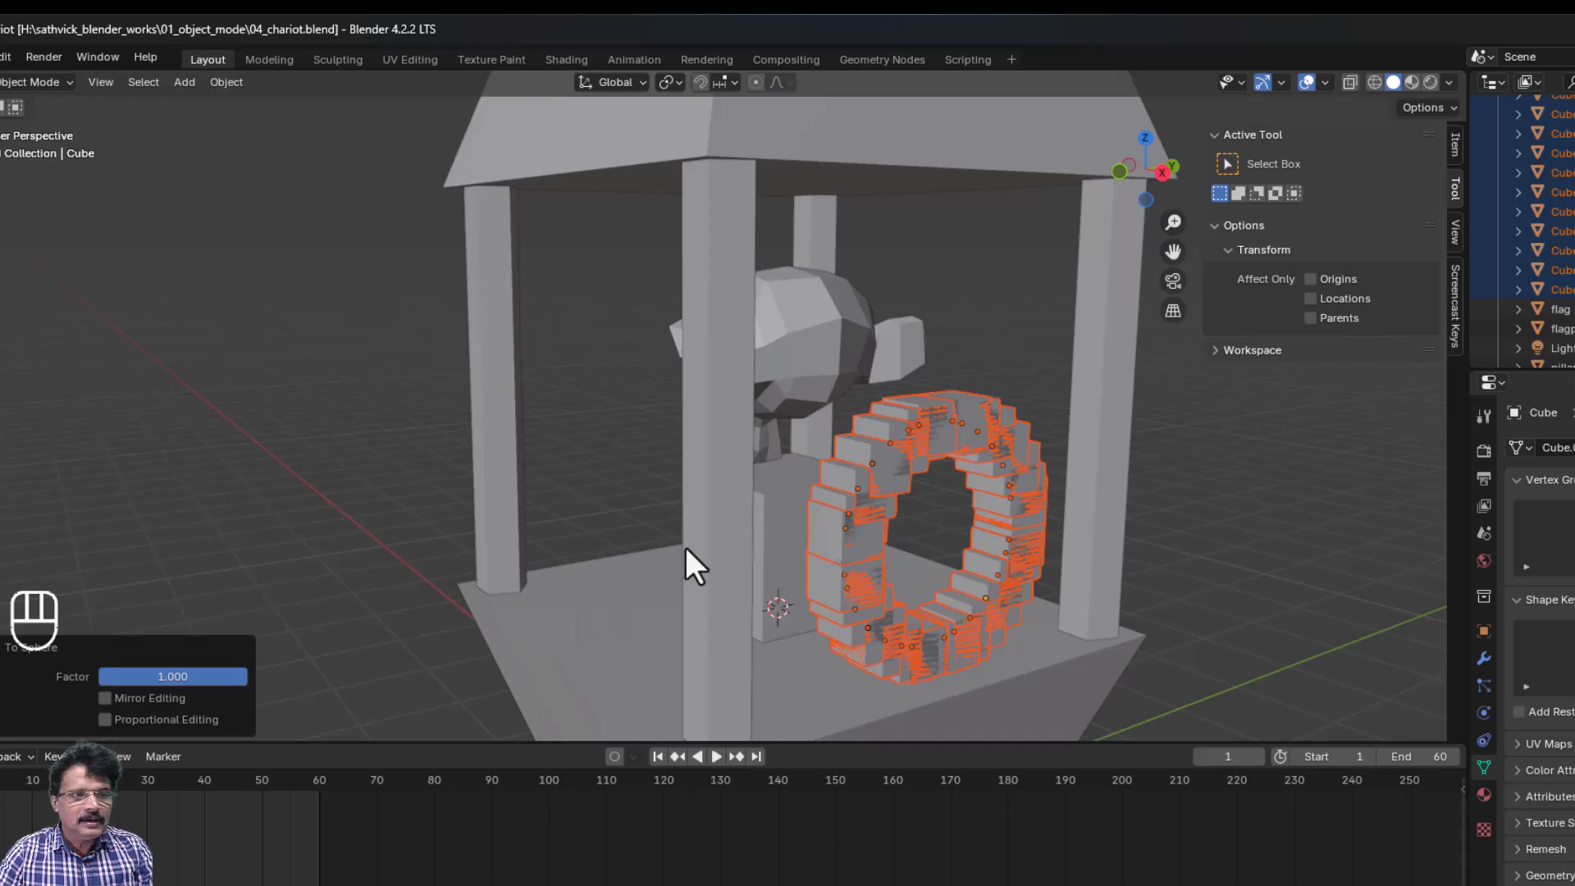
{"action": "scroll", "coordinate": [686, 548], "scroll_direction": "down", "scroll_amount": 1}
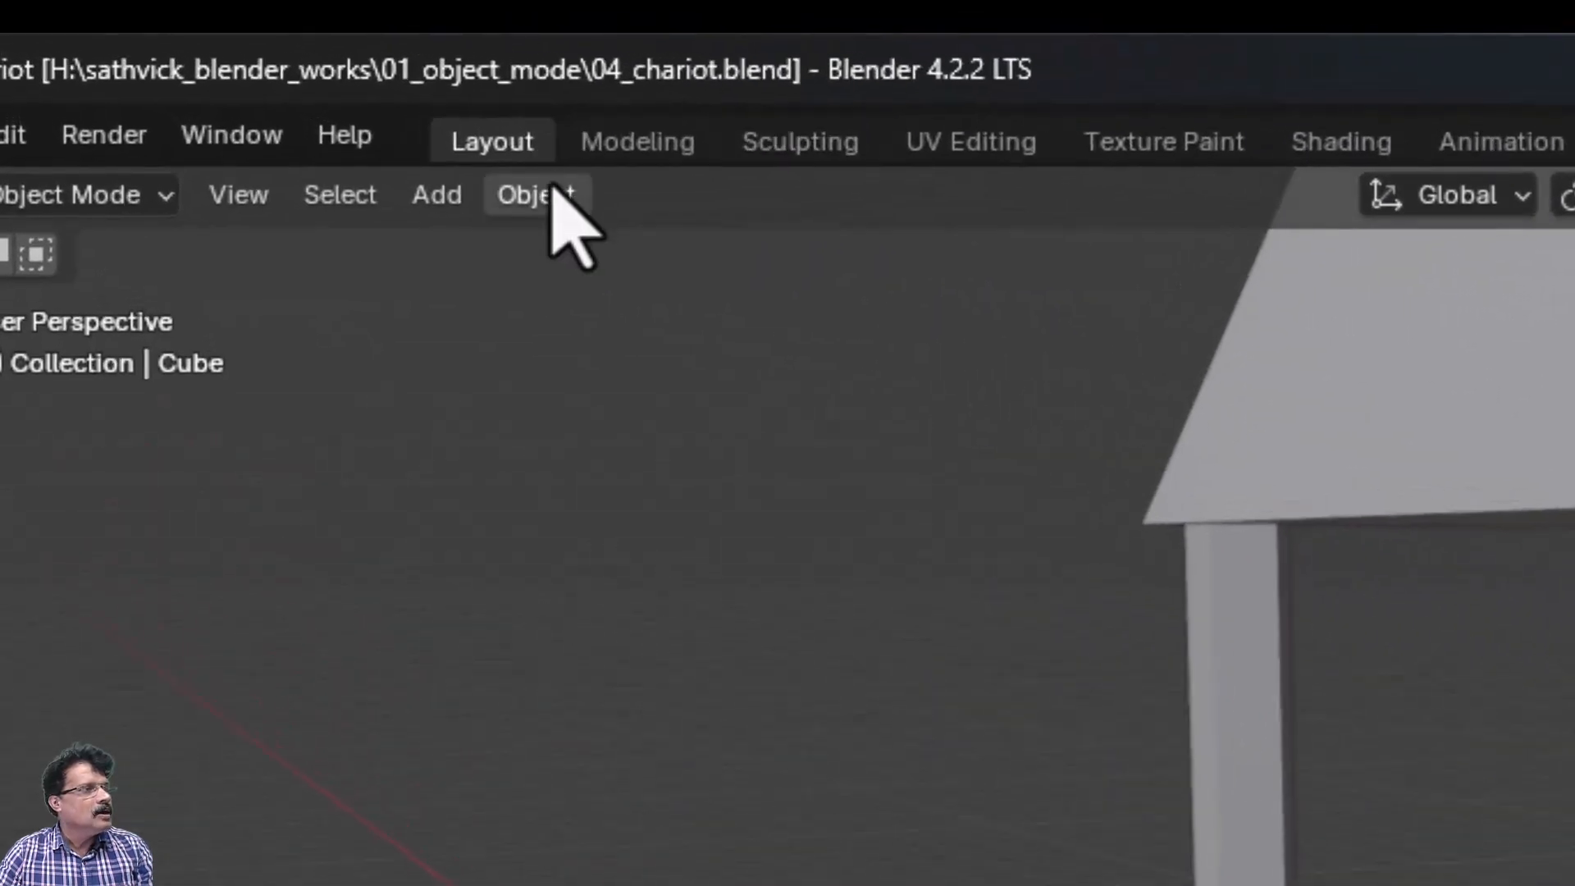
{"action": "left_click", "coordinate": [551, 185]}
{"action": "mouse_move", "coordinate": [580, 253]}
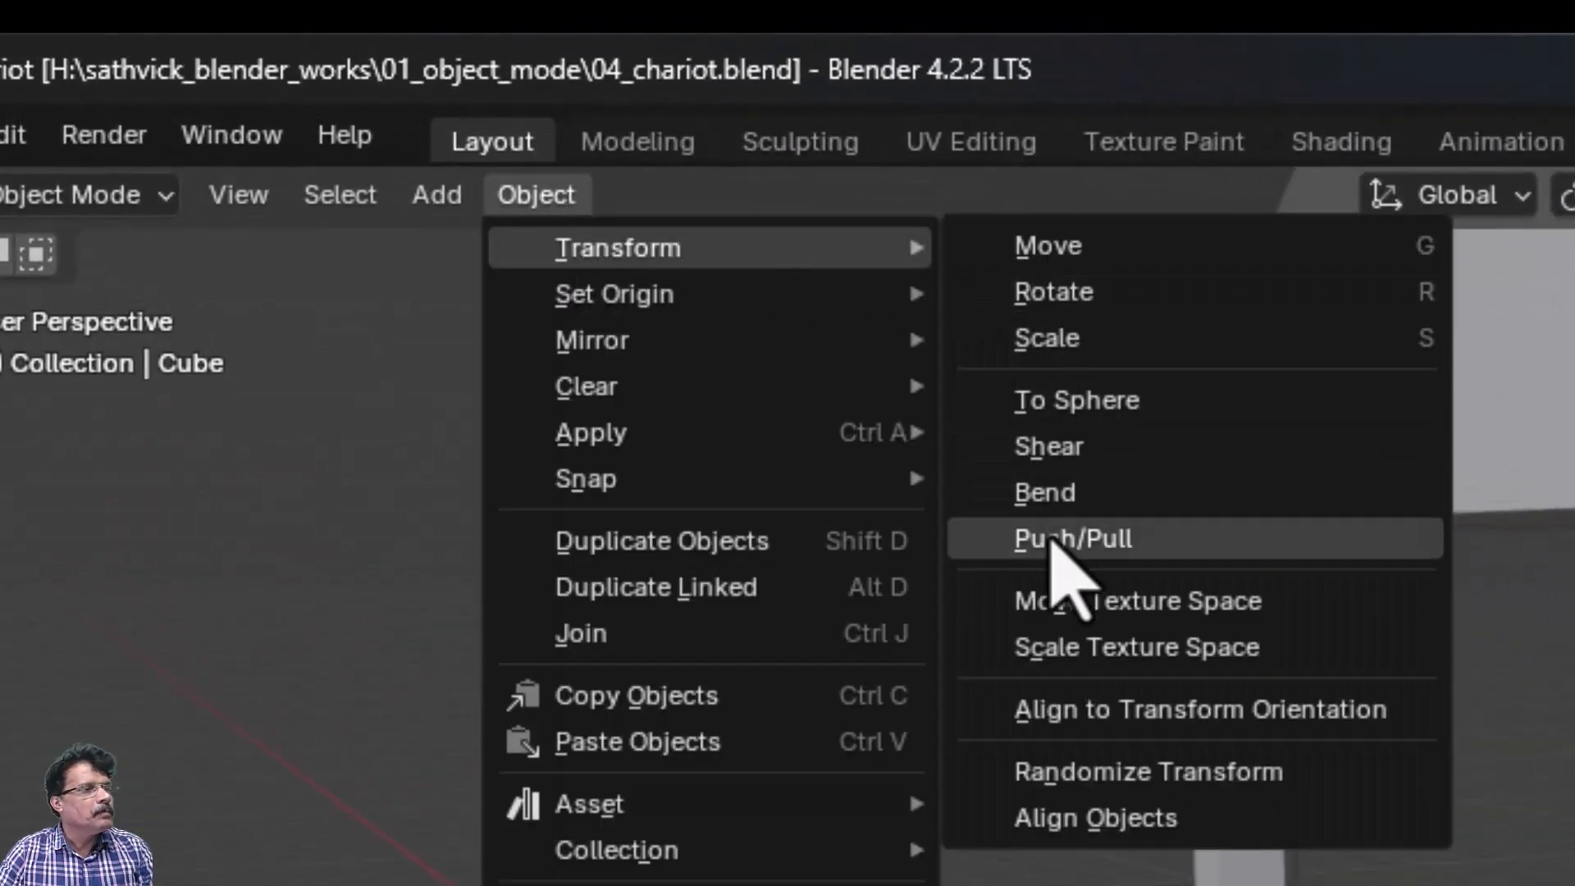
{"action": "left_click", "coordinate": [1052, 539]}
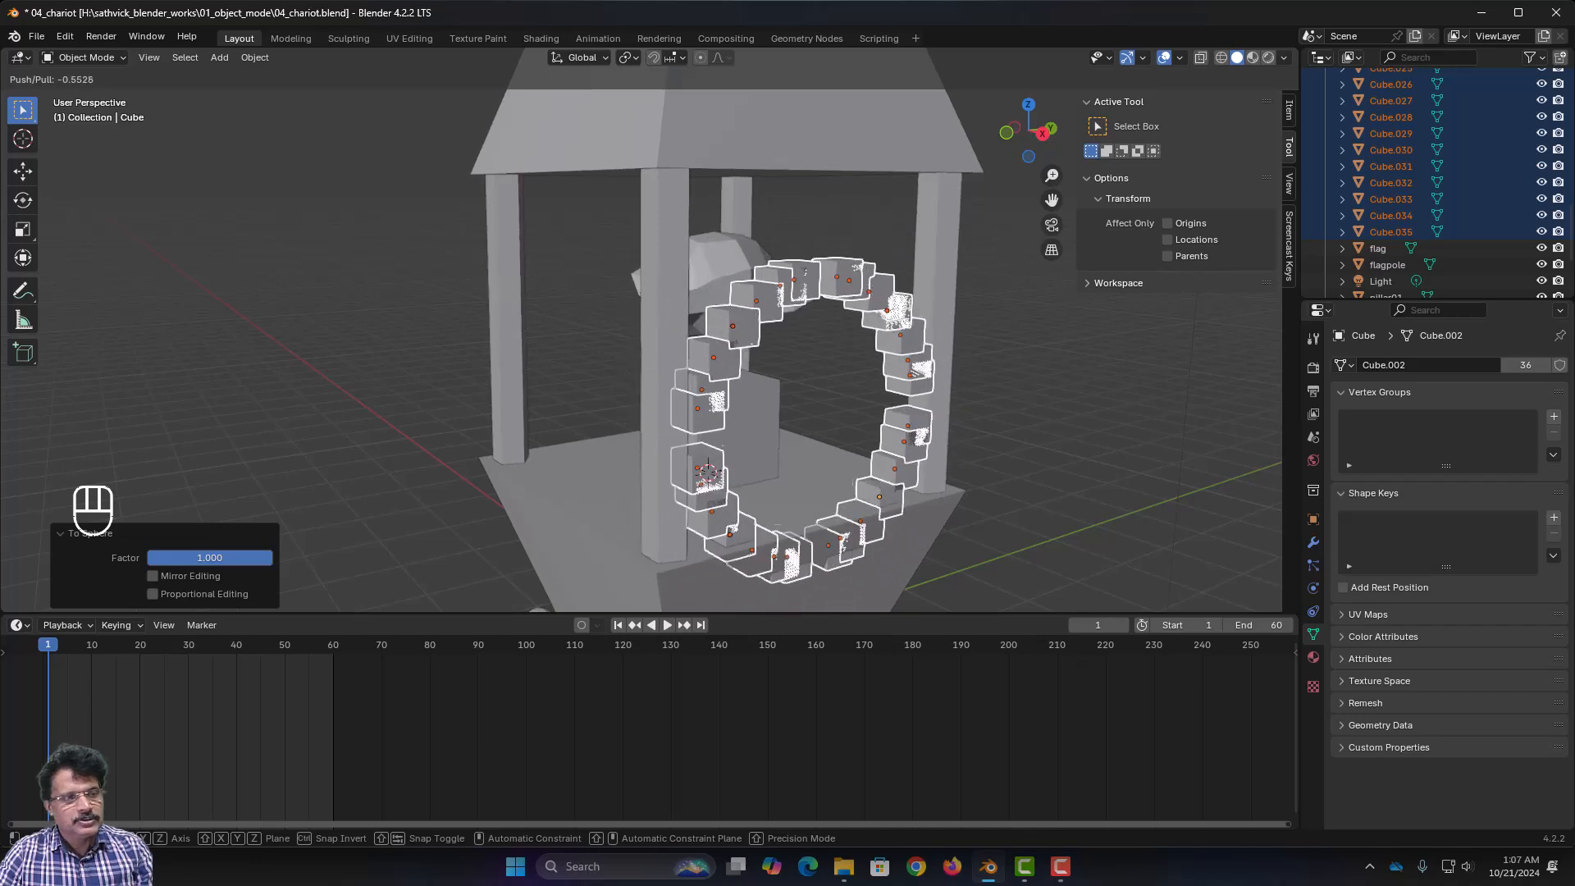
{"action": "left_click", "coordinate": [480, 205]}
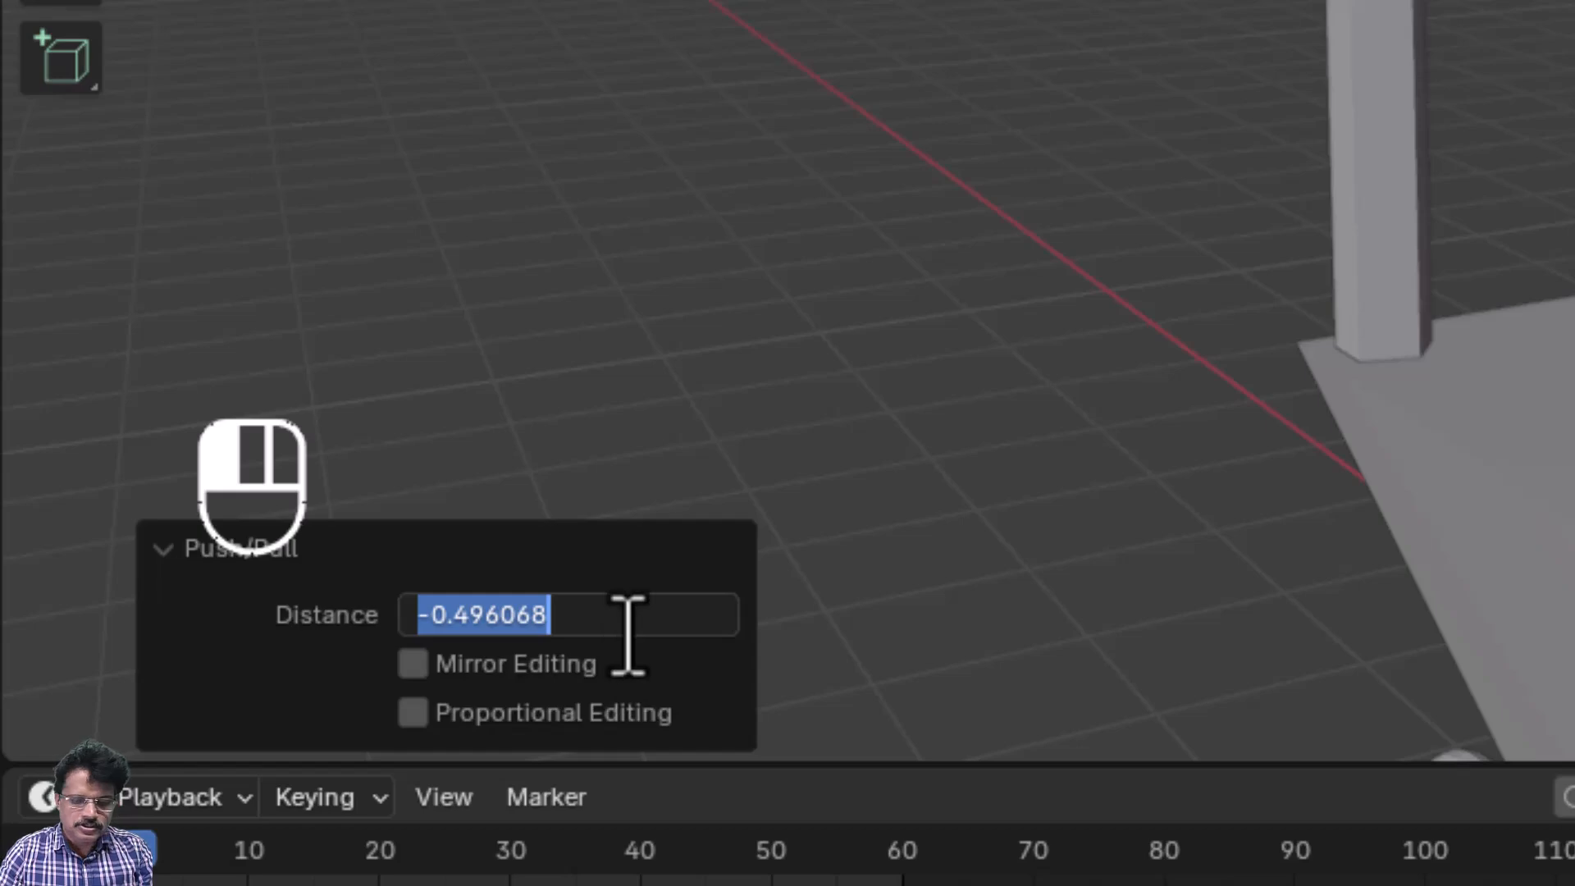
{"action": "type", "text": "-0.5"}
{"action": "key", "text": "Return"}
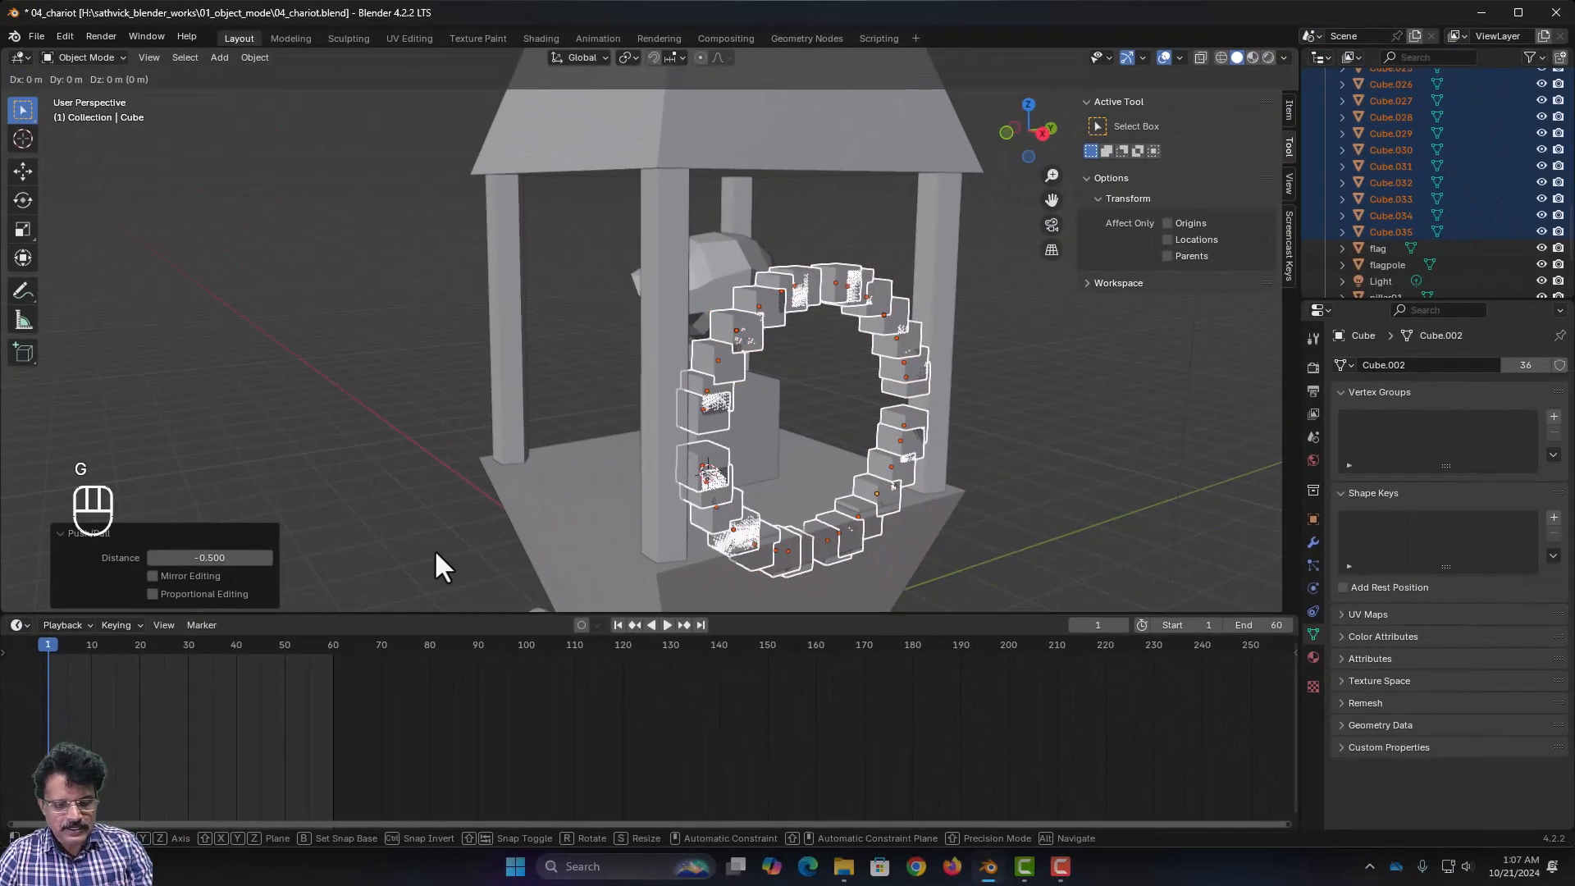
- Raise the cube ring about 0.55 m along Z and shift it about -0.008 m along Y to frame the monkey head
{"action": "key", "text": "g"}
{"action": "key", "text": "z"}
{"action": "left_click", "coordinate": [451, 496]}
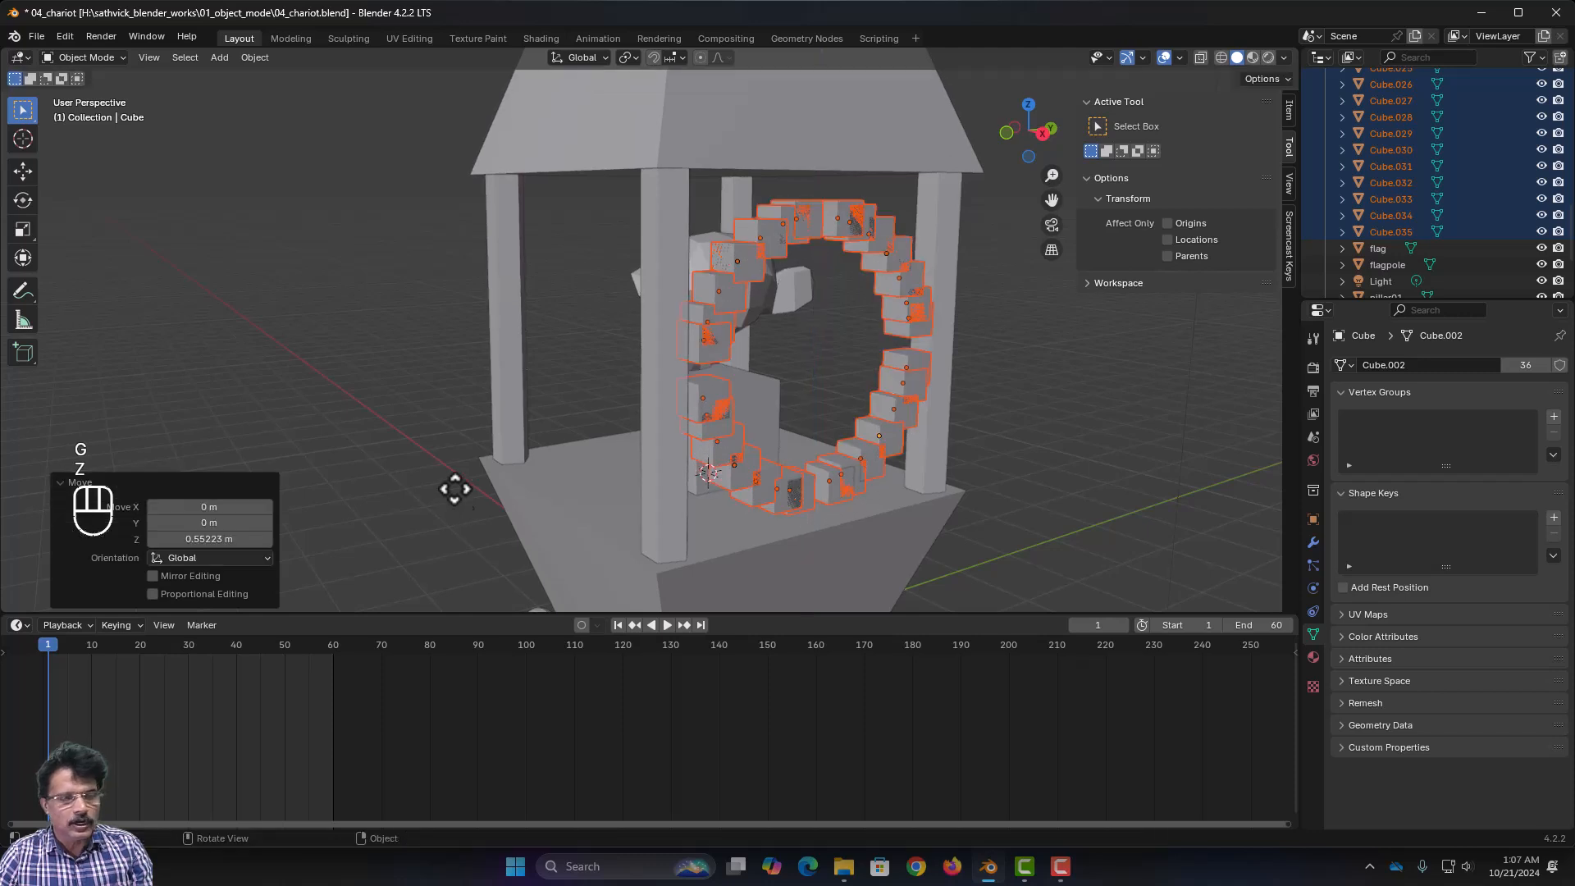
{"action": "key", "text": "KP_3"}
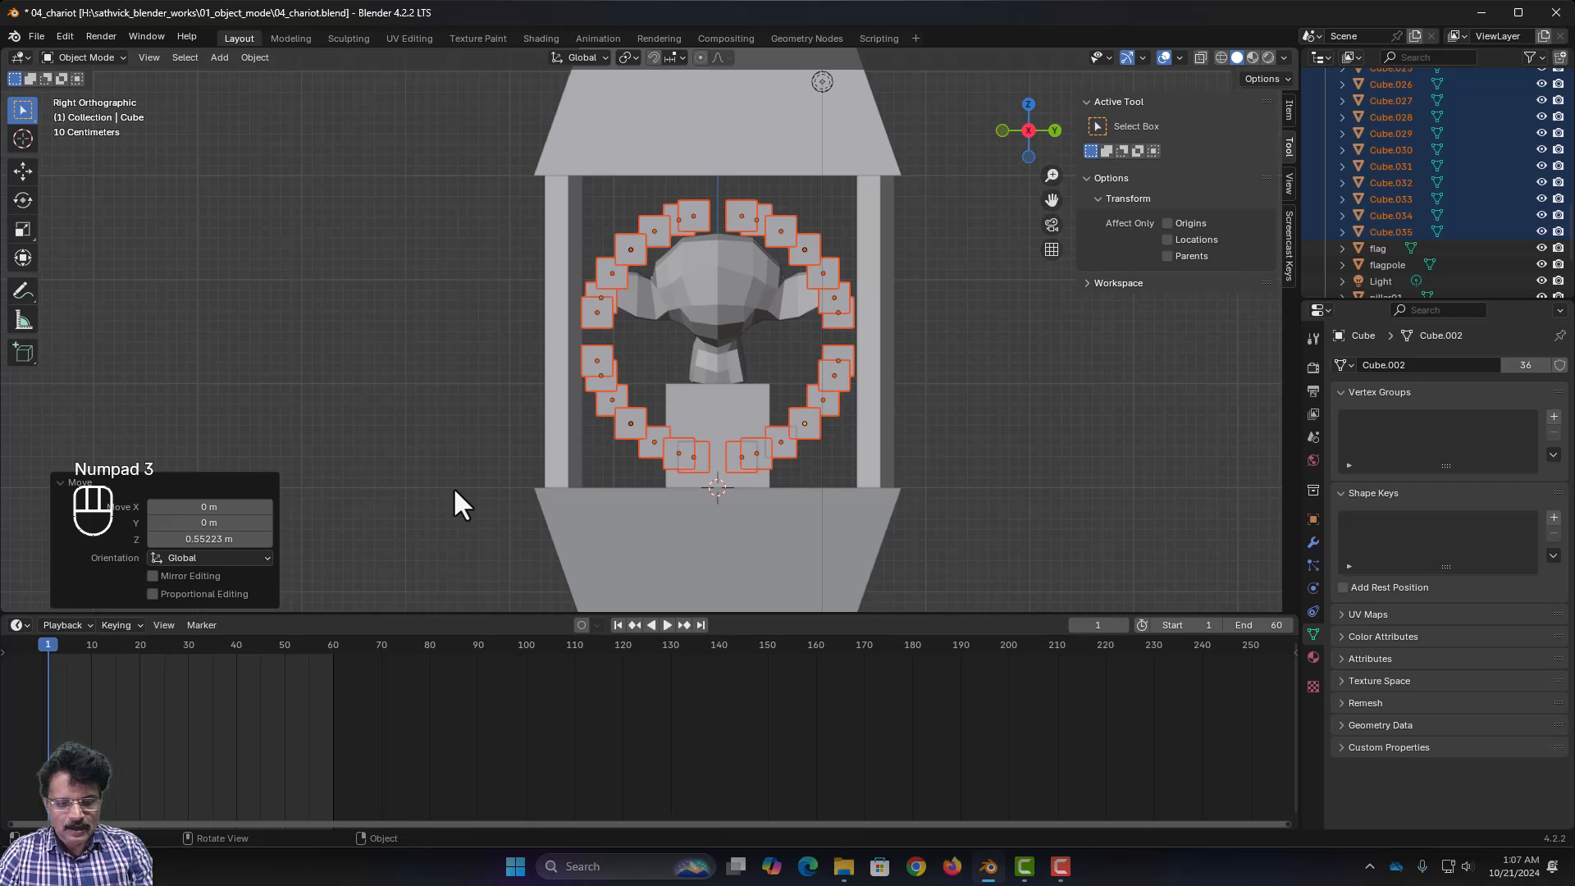
{"action": "key", "text": "g"}
{"action": "key", "text": "y"}
{"action": "left_click", "coordinate": [457, 450]}
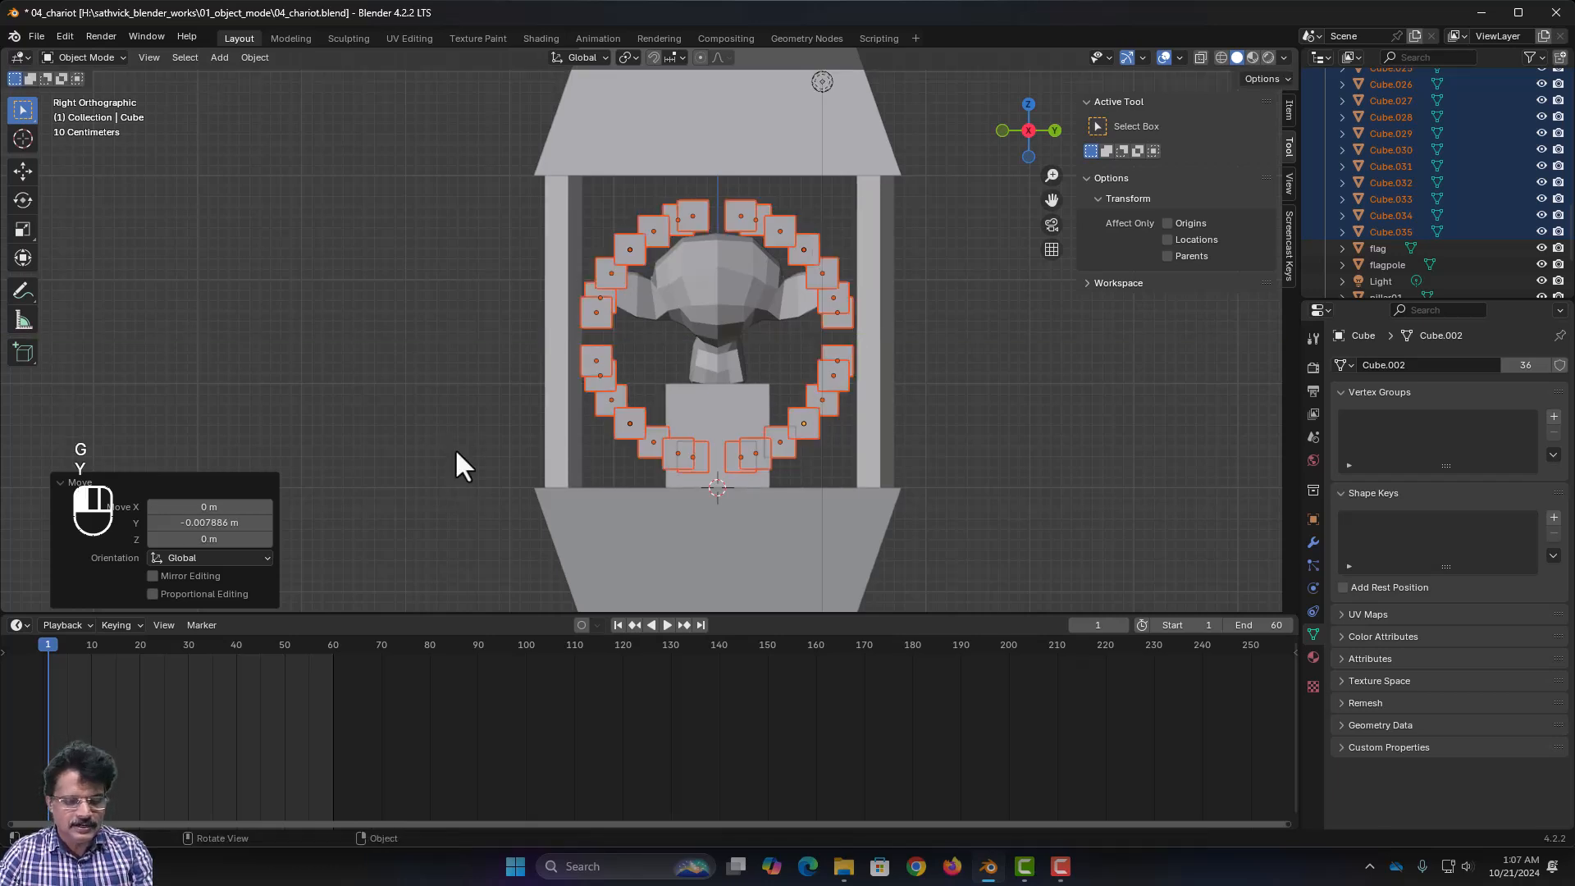
- Join the flagpole into the flag object on the roof, check its mesh data in the outliner, and deselect everything
{"action": "middle_click_drag", "start_coordinate": [454, 460], "coordinate": [857, 369]}
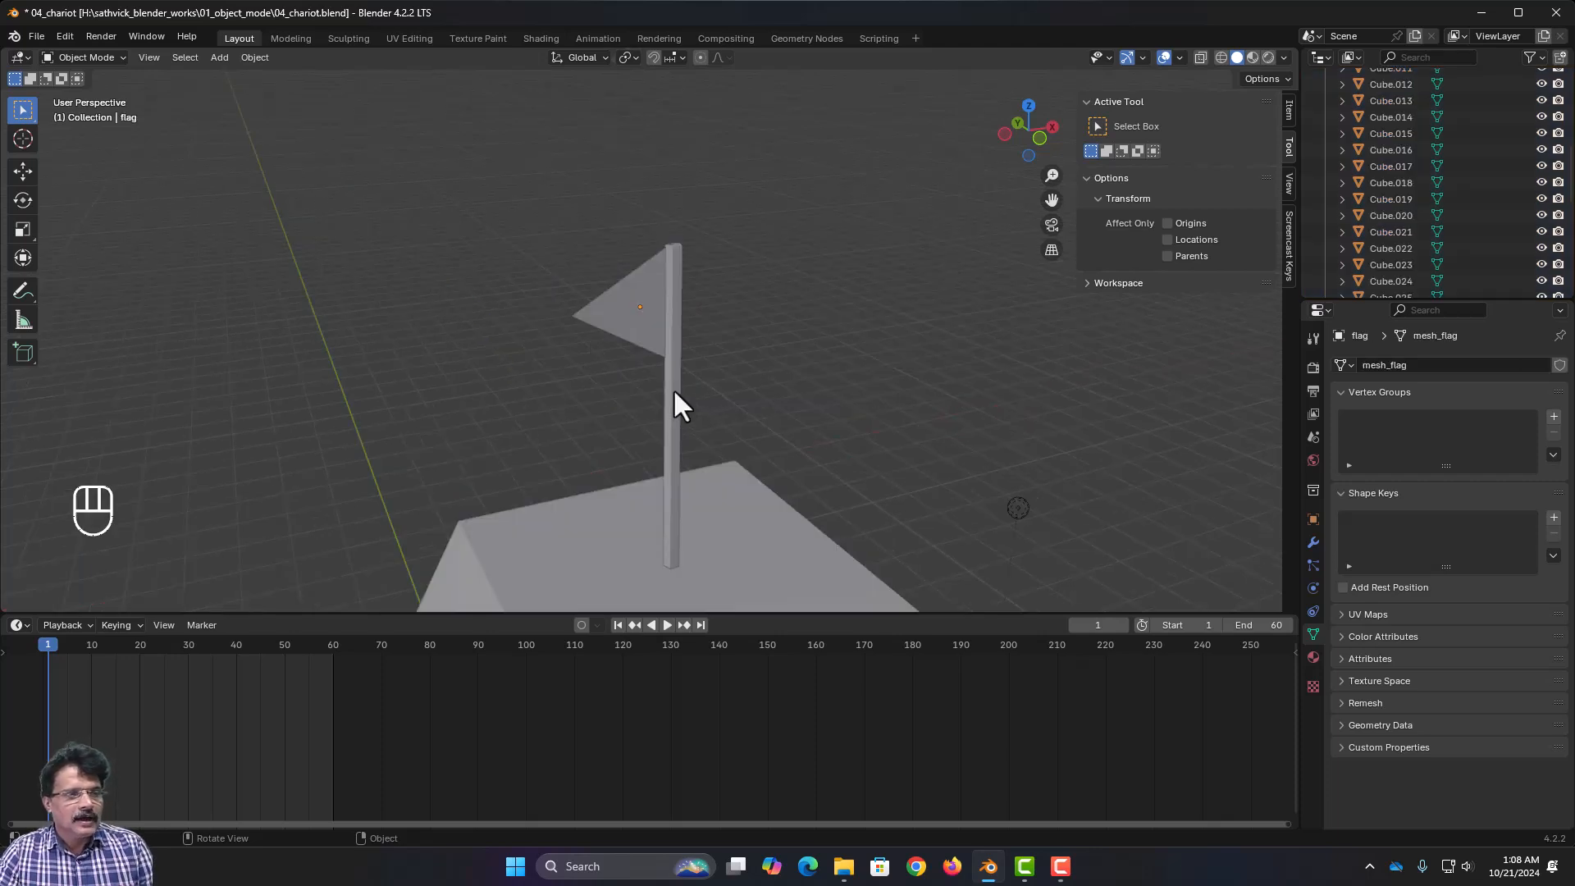
{"action": "left_click", "coordinate": [673, 392]}
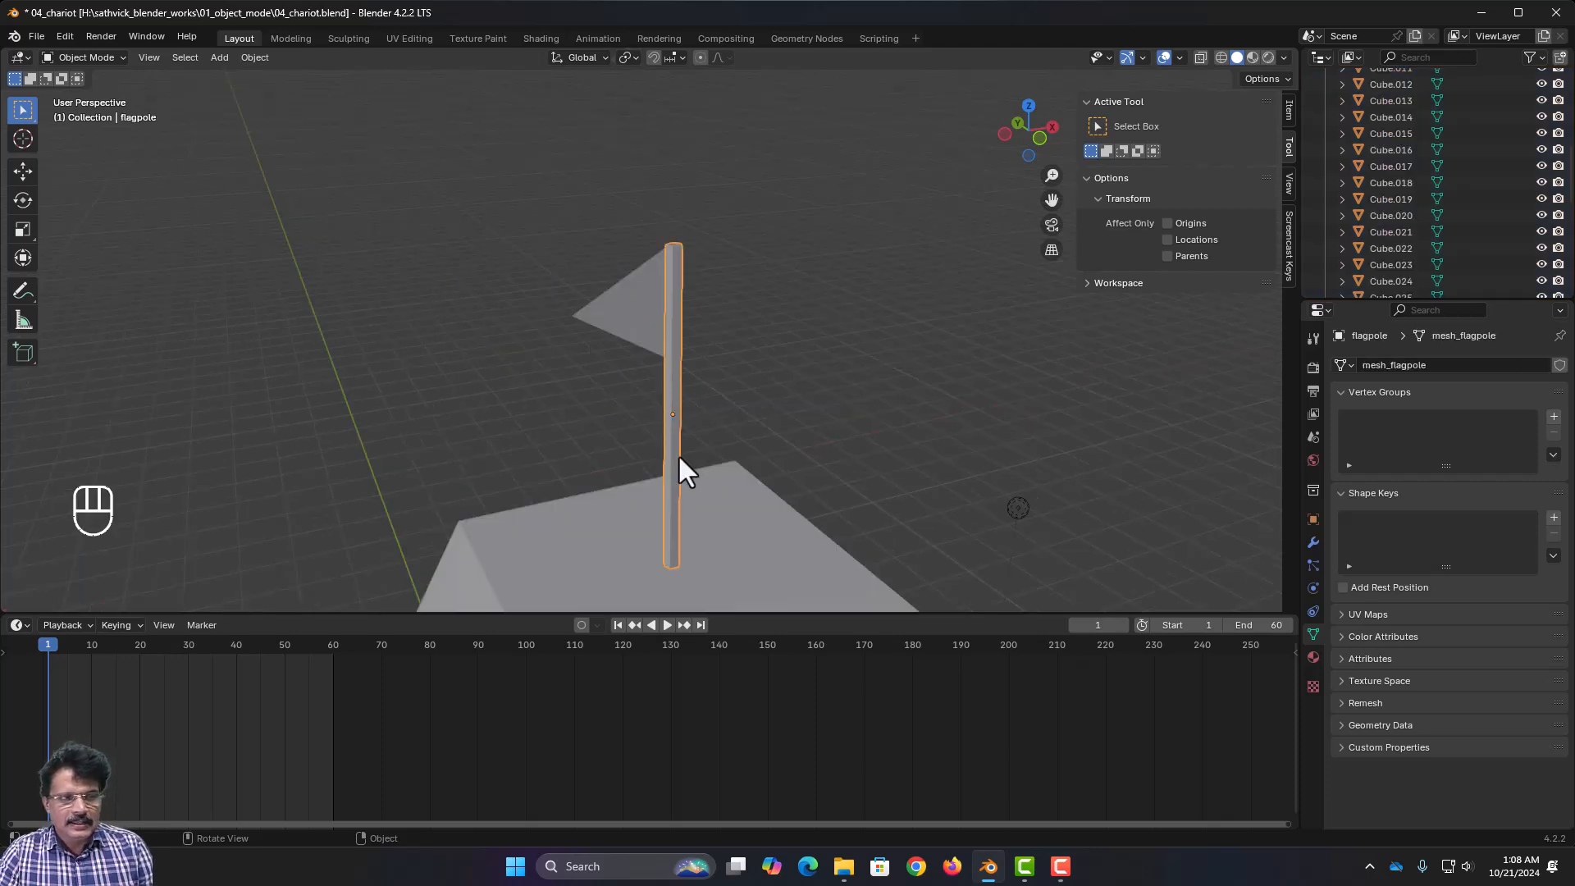
{"action": "left_click", "coordinate": [613, 320], "text": "shift"}
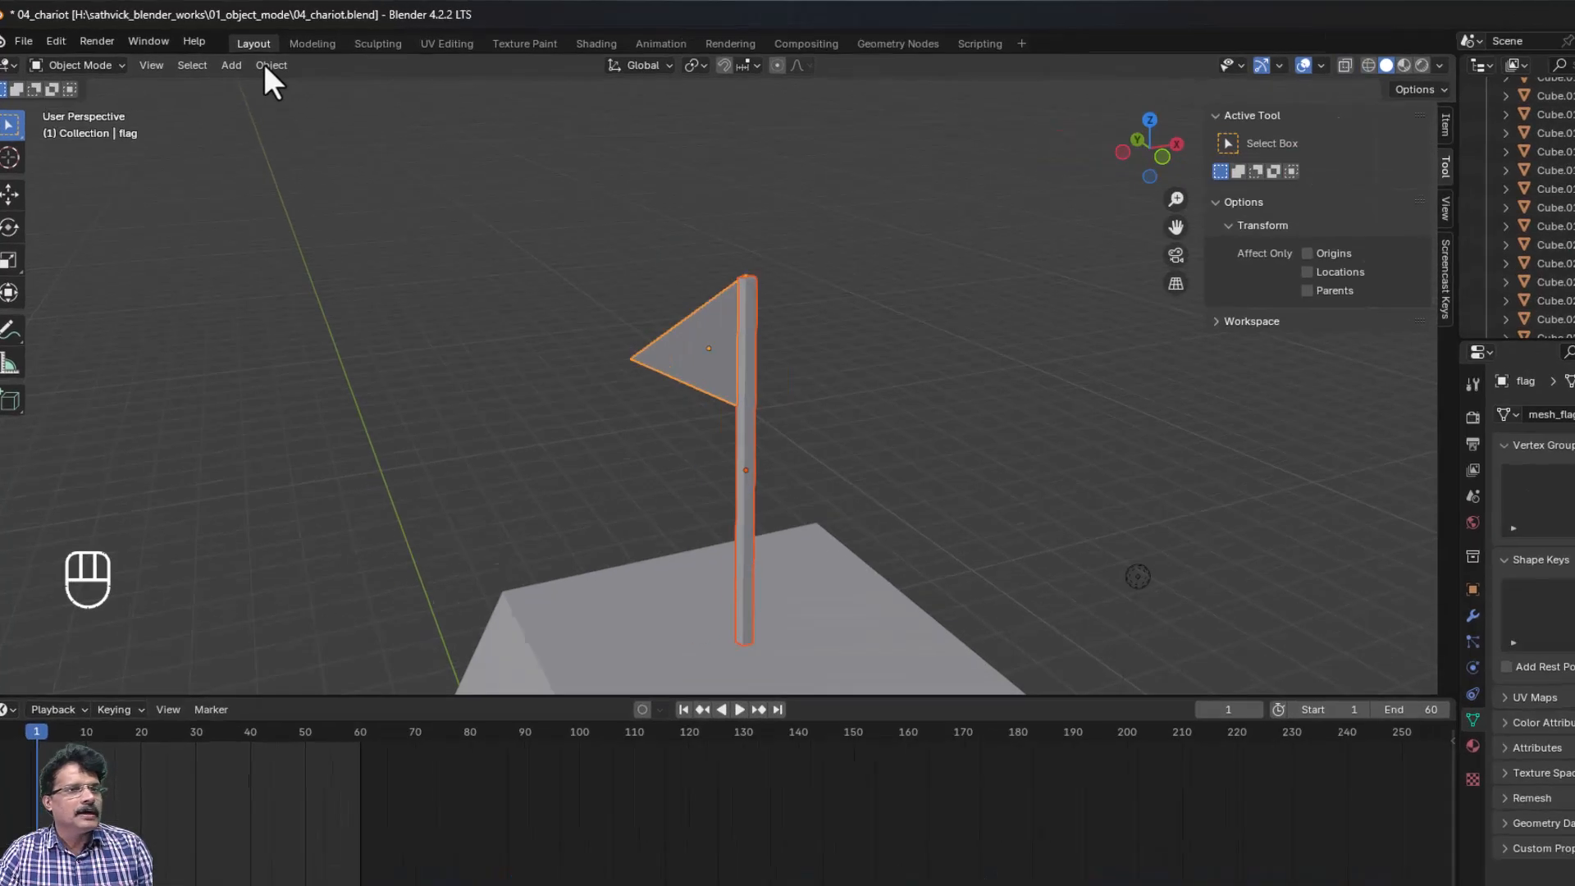
{"action": "left_click", "coordinate": [254, 57]}
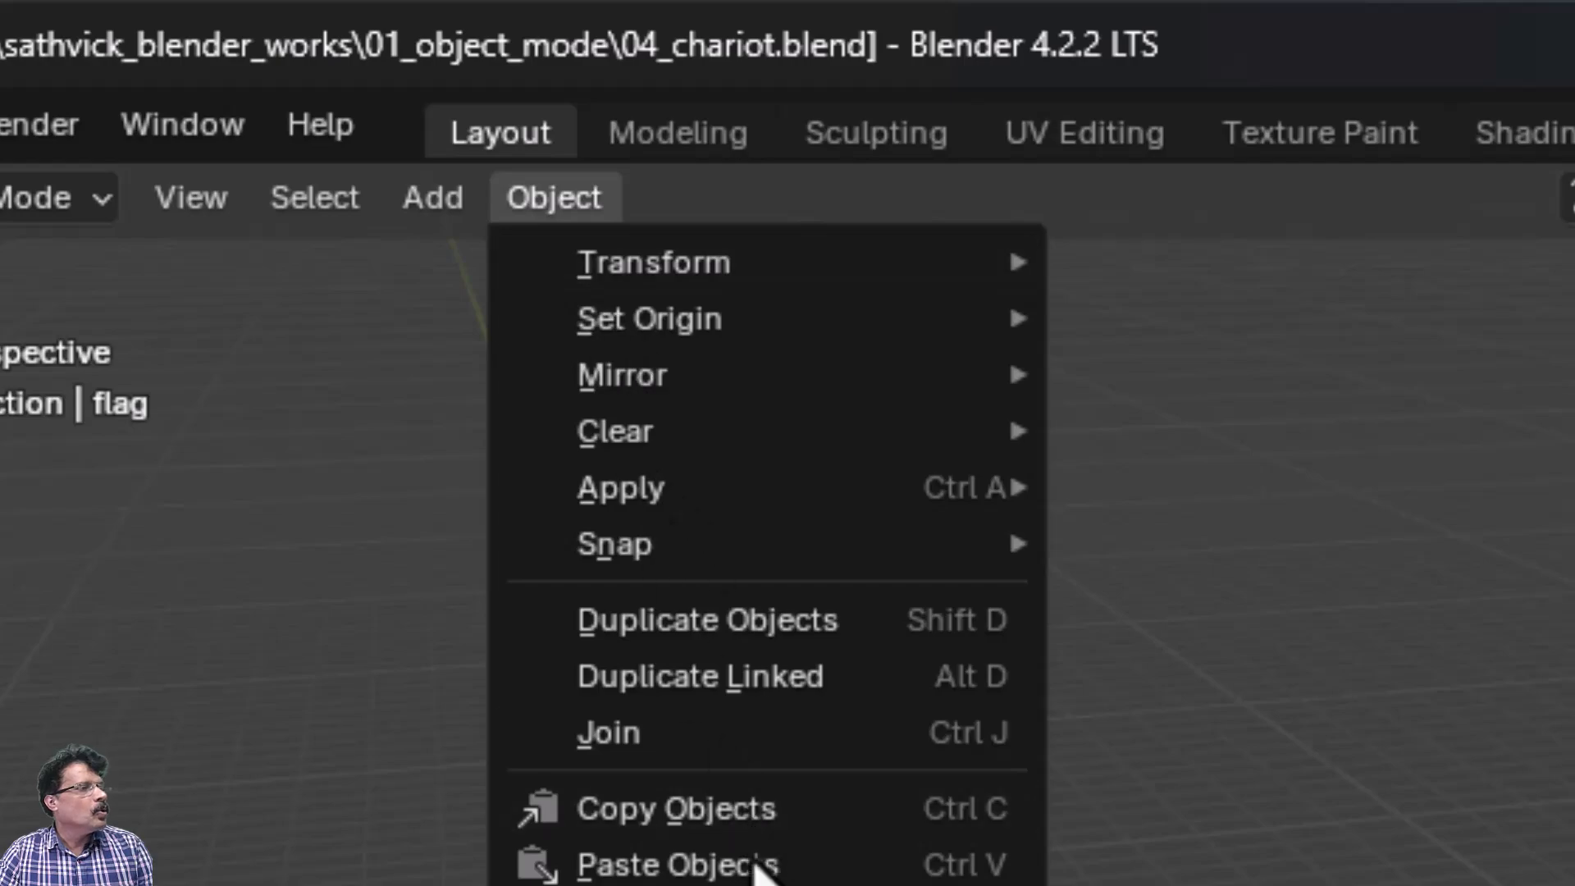
{"action": "left_click", "coordinate": [755, 731]}
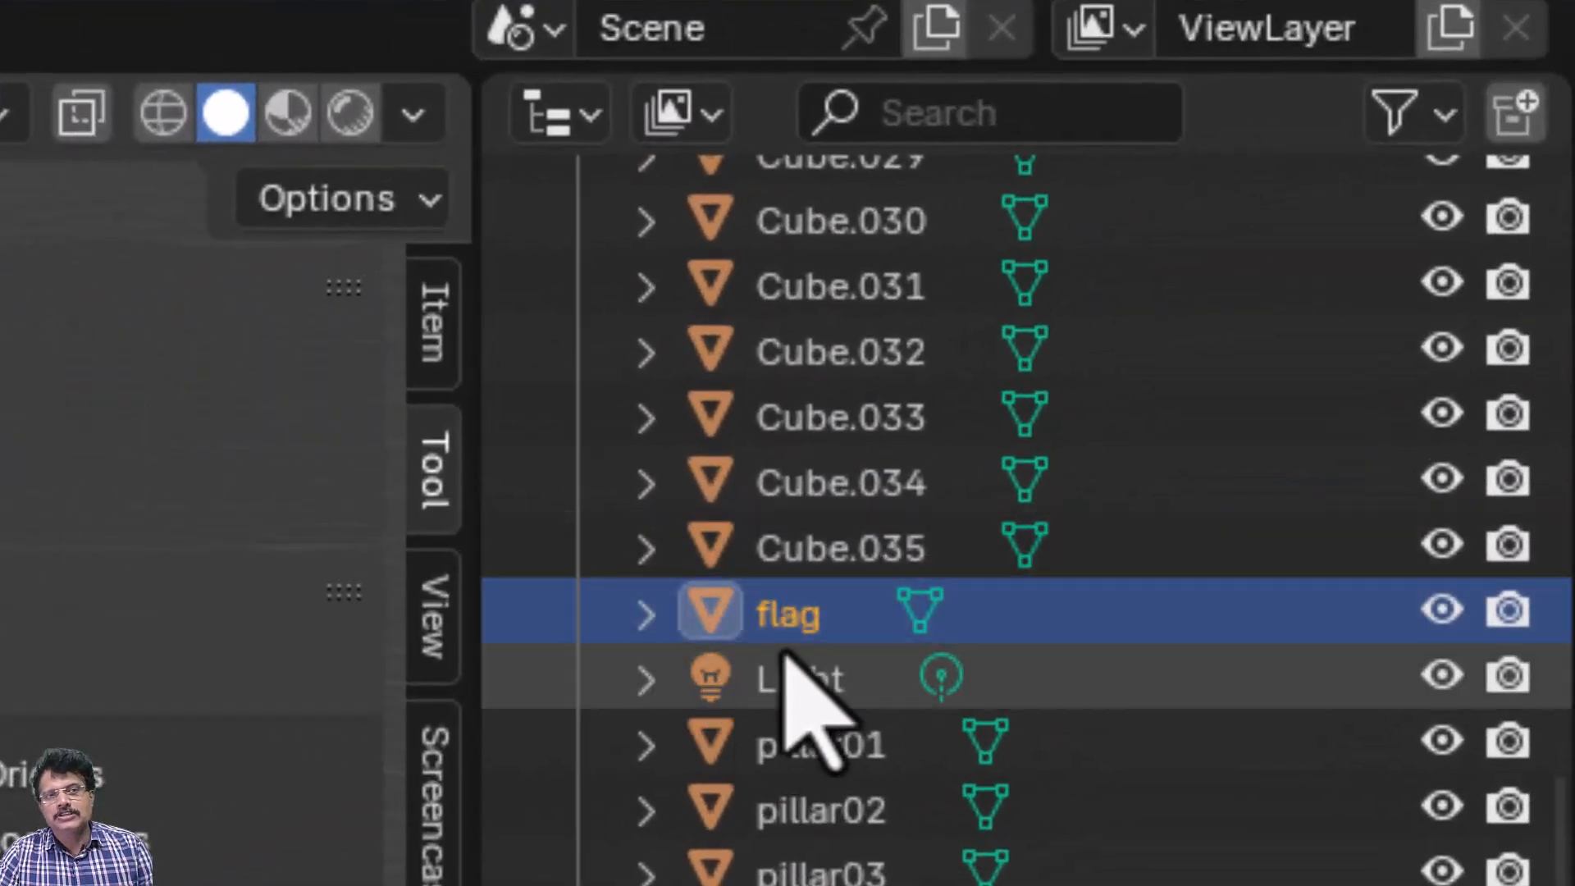
{"action": "left_click", "coordinate": [646, 617]}
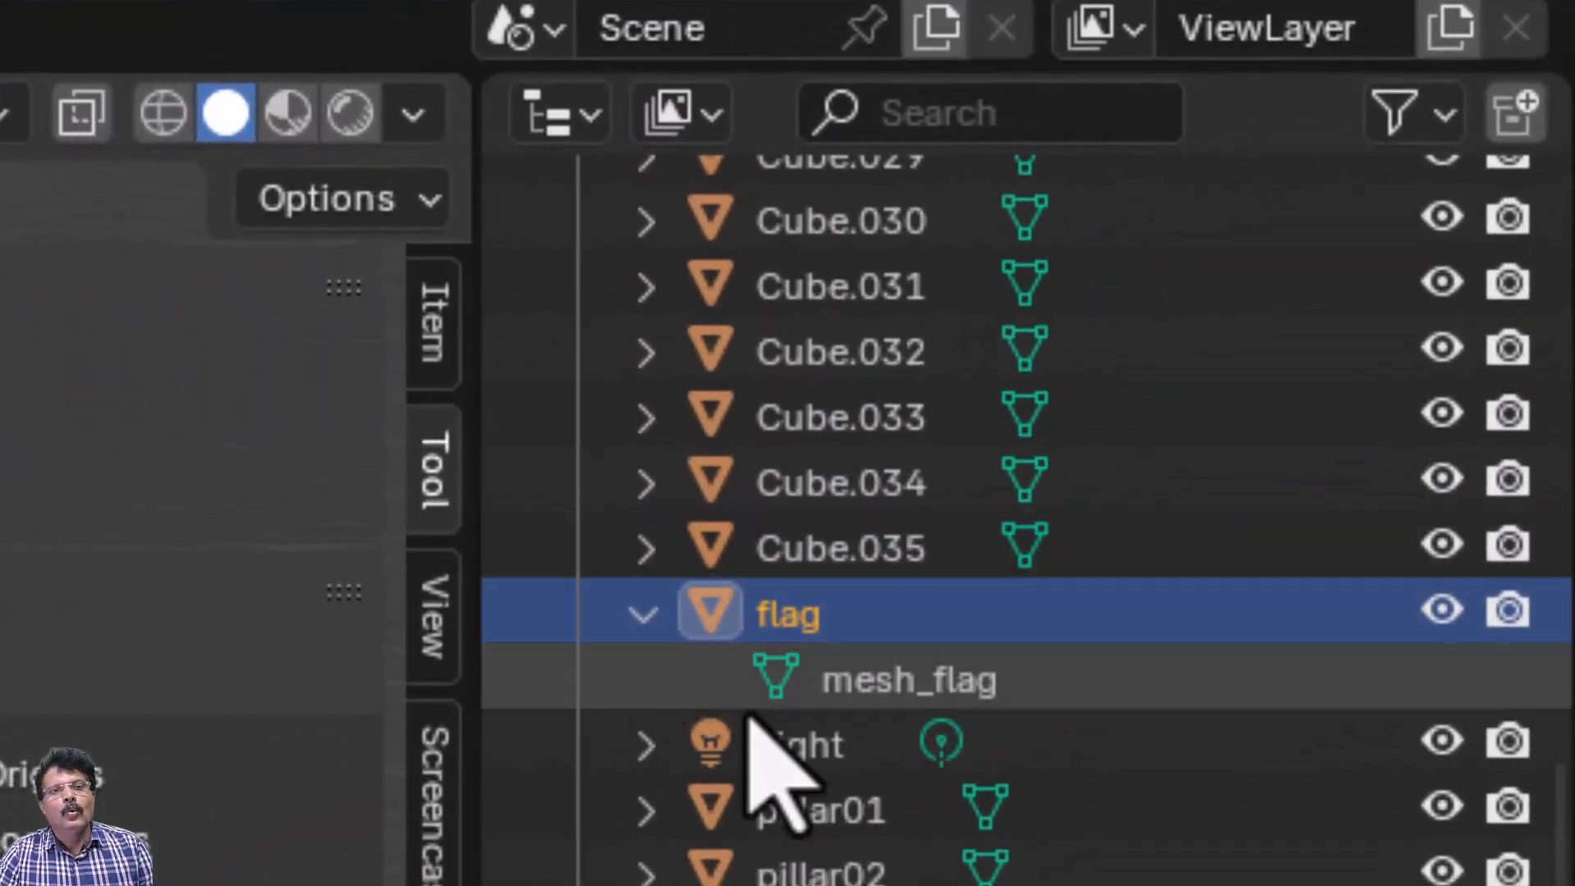
{"action": "left_click", "coordinate": [644, 617]}
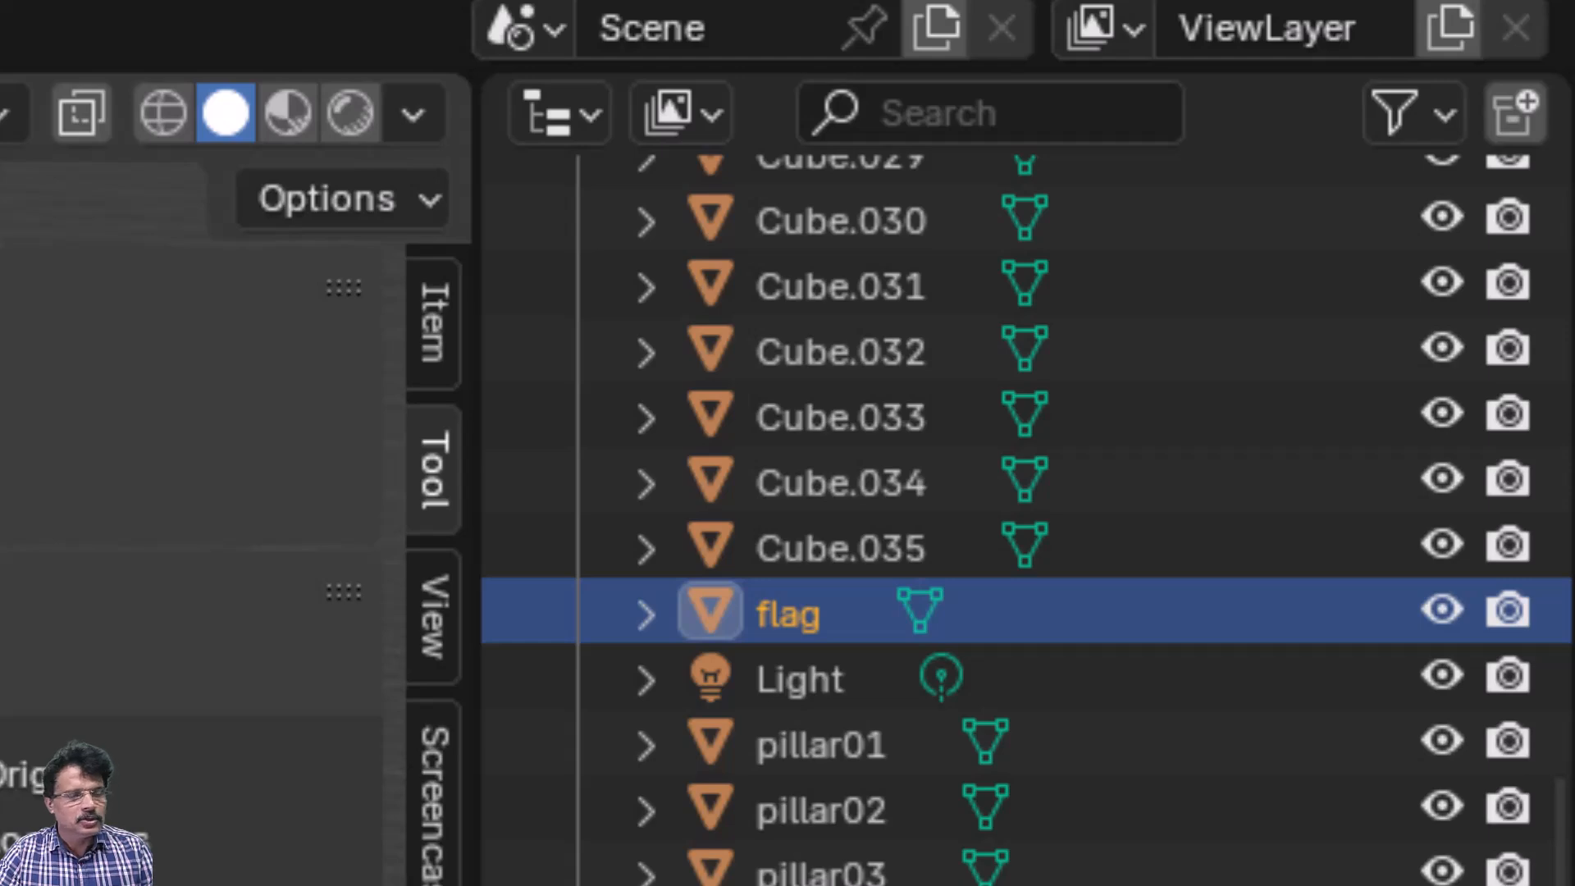
{"action": "key", "text": "alt+a"}
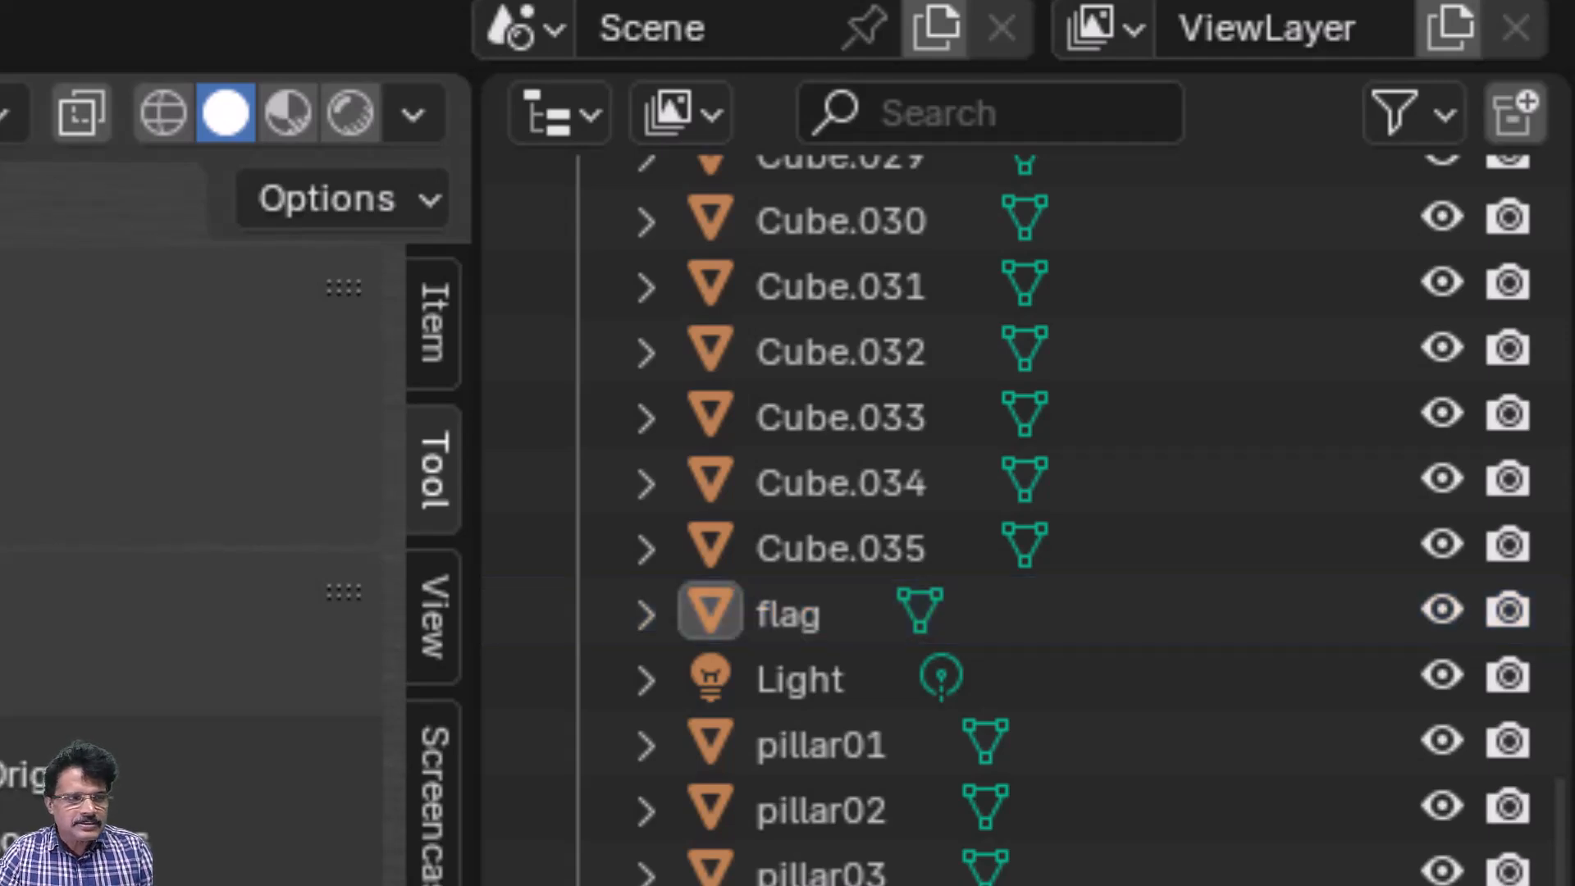
- Parent the flag to the top object with Object (Keep Transform) and check the hierarchy in the outliner
{"action": "left_click", "coordinate": [711, 610]}
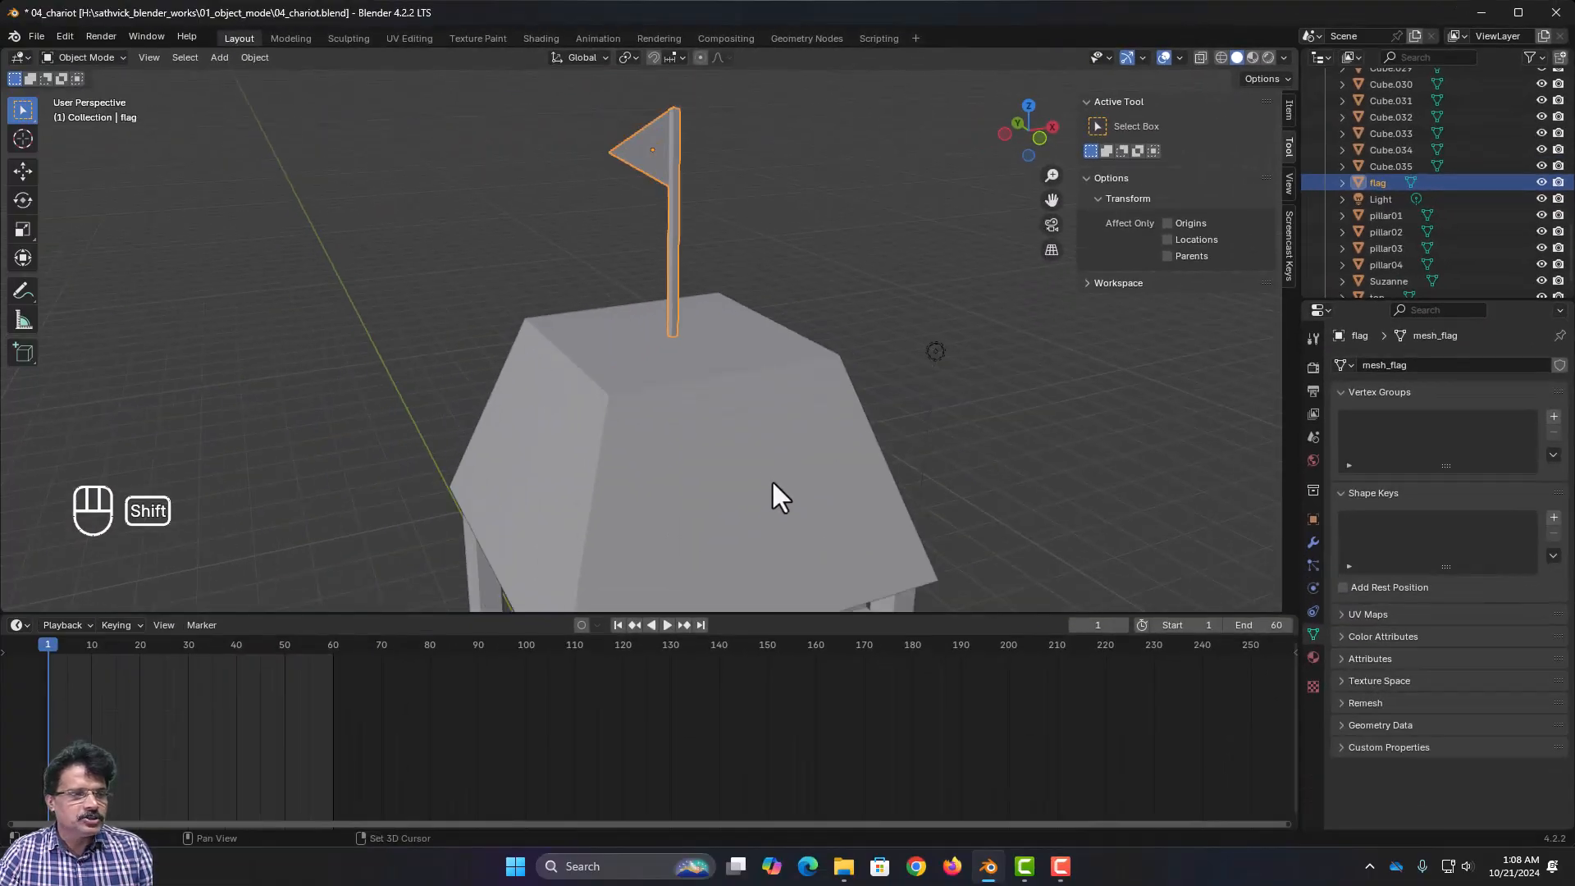
{"action": "left_click", "coordinate": [757, 472], "text": "shift"}
{"action": "scroll", "coordinate": [765, 502], "scroll_direction": "down", "scroll_amount": 2}
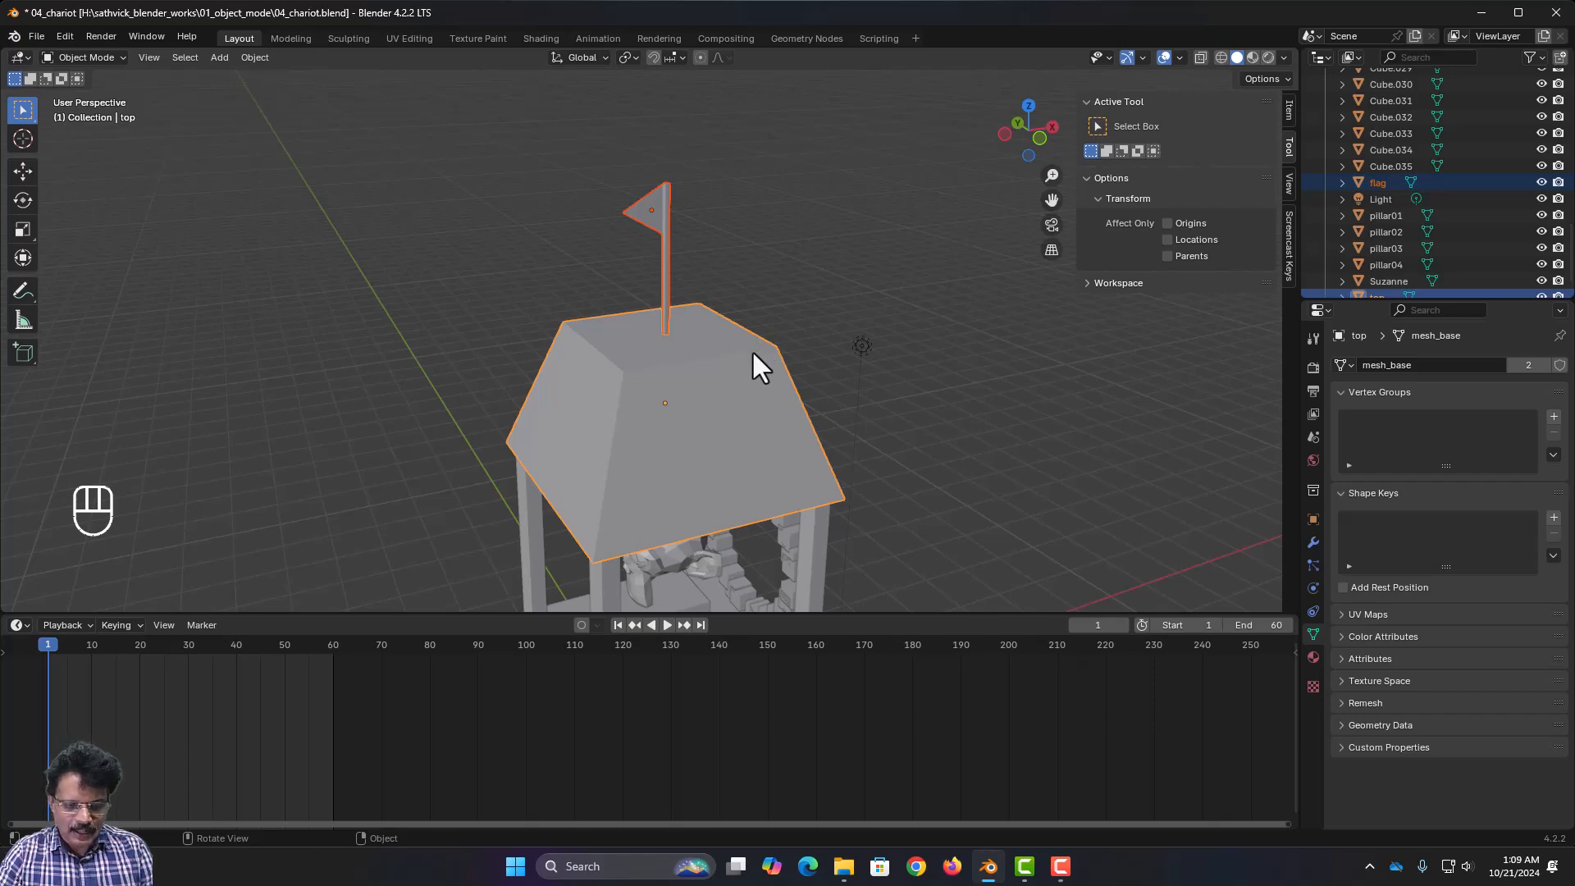
{"action": "key", "text": "ctrl+p"}
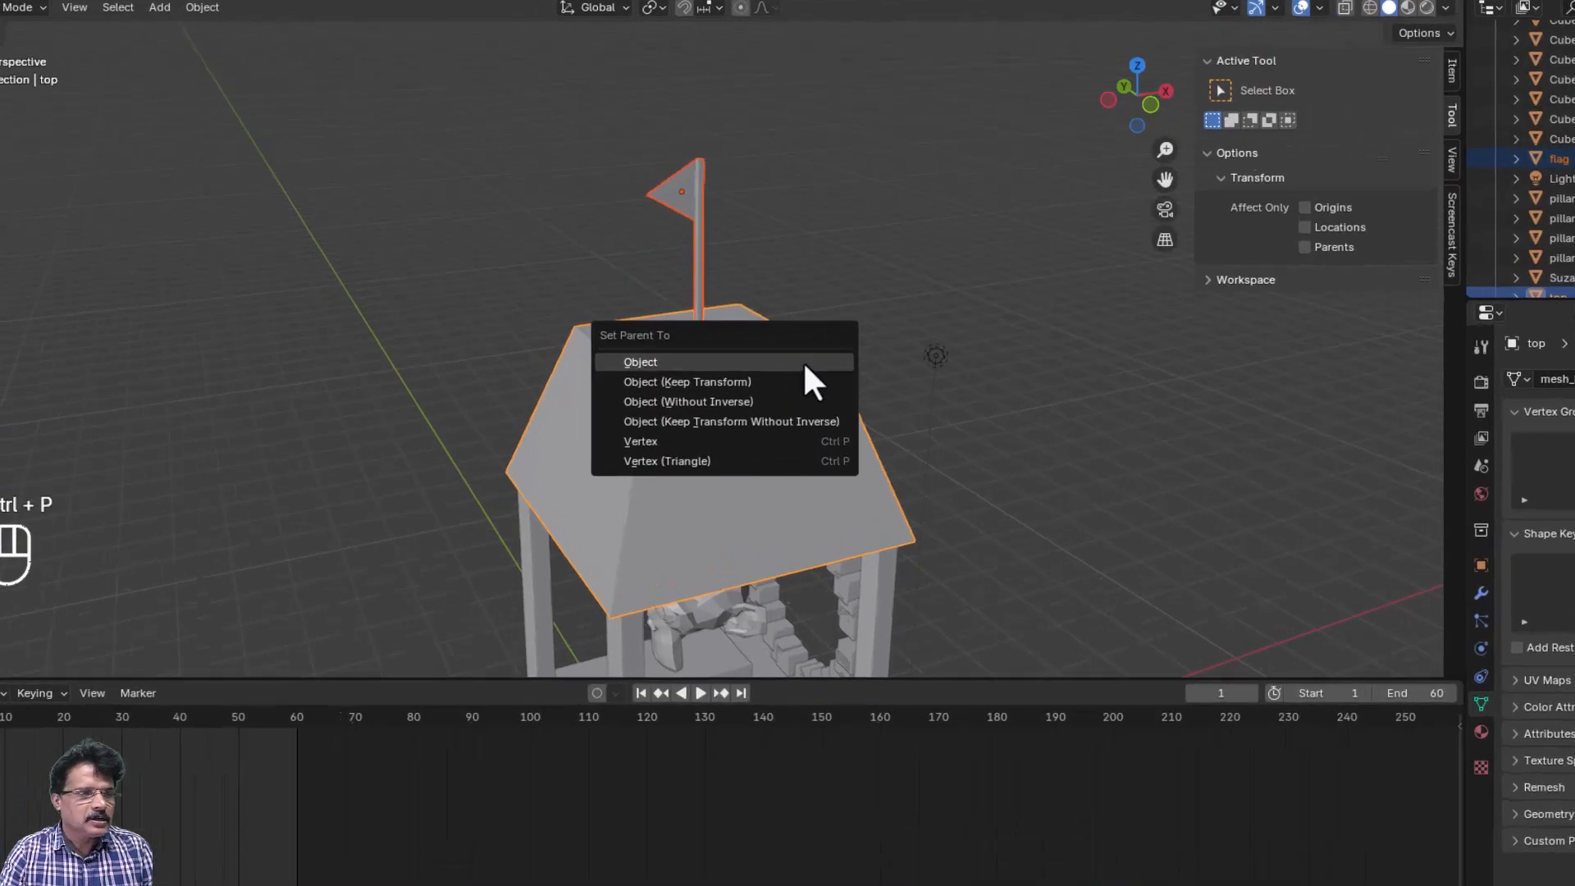
{"action": "left_click", "coordinate": [1163, 503]}
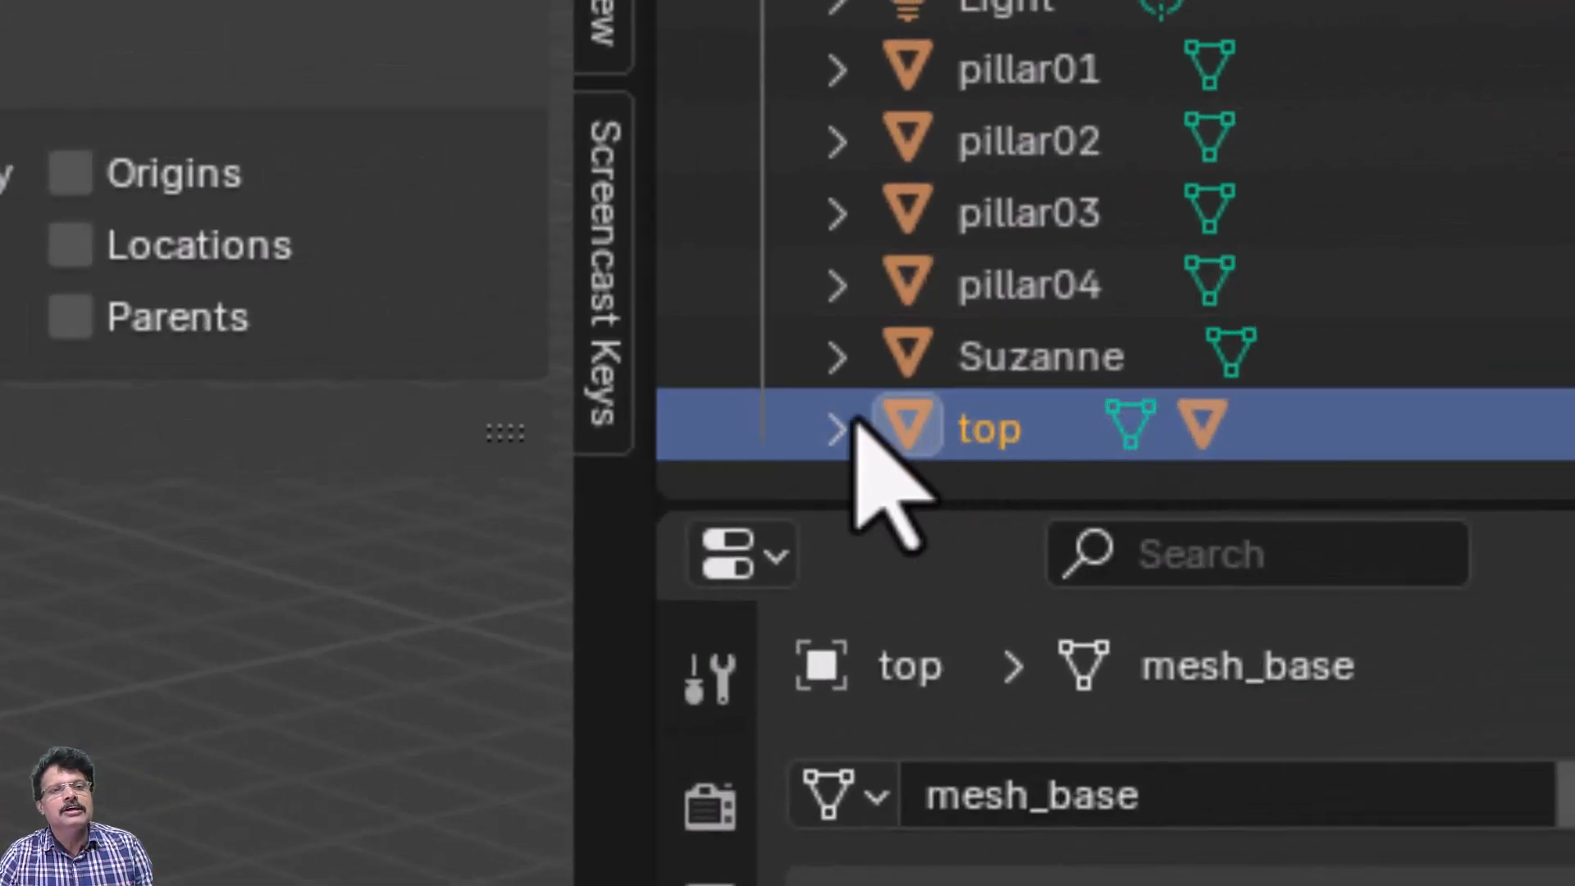
{"action": "left_click", "coordinate": [845, 427]}
{"action": "scroll", "coordinate": [1202, 351], "scroll_direction": "down", "scroll_amount": 2}
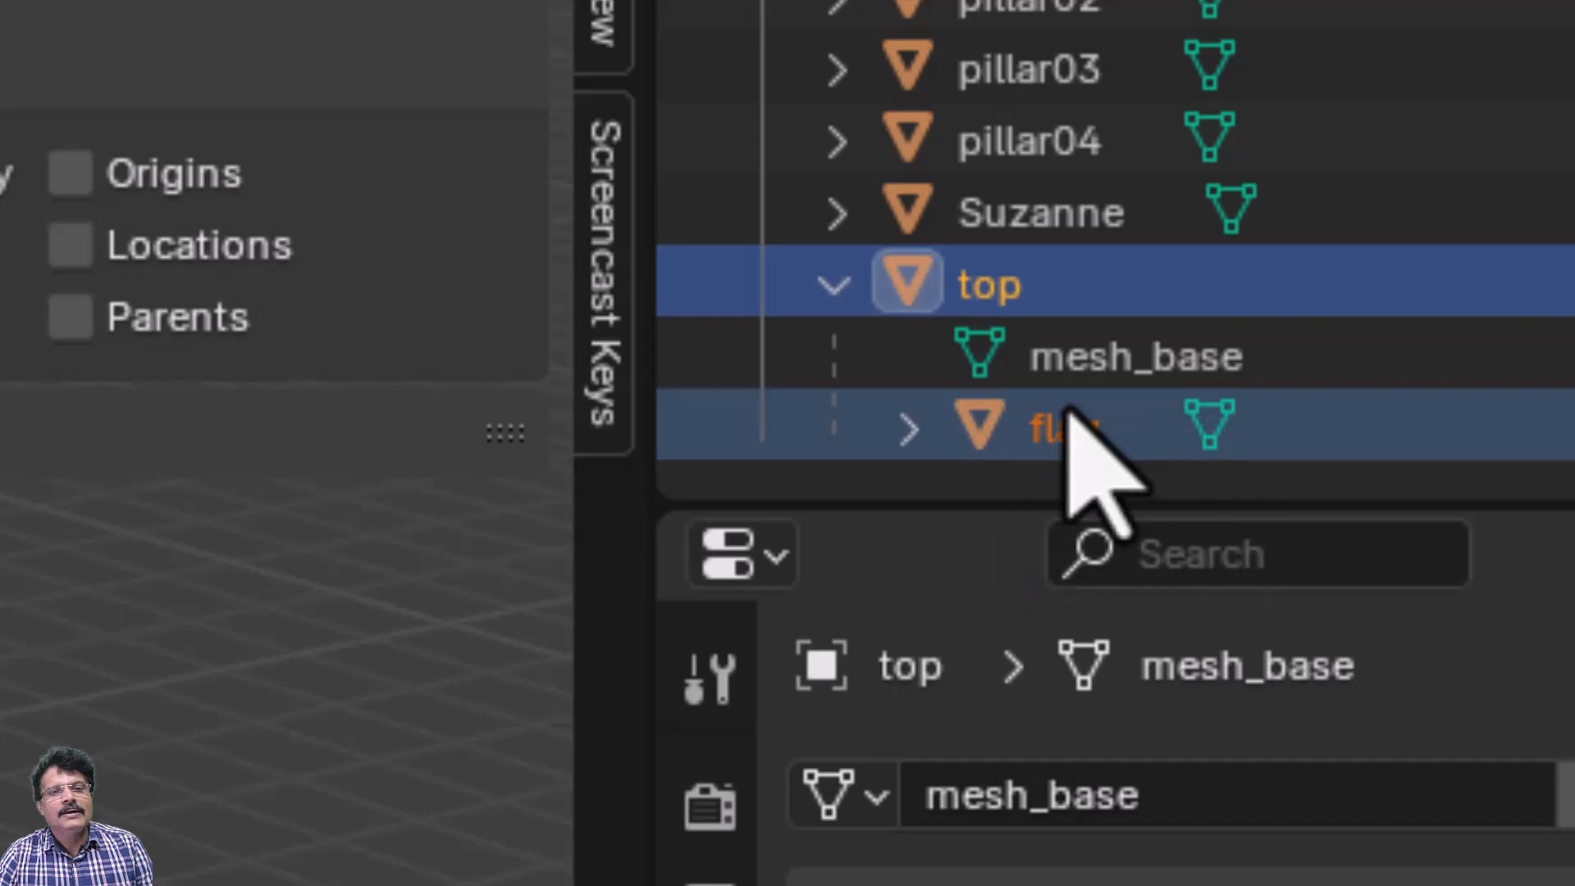
{"action": "left_click", "coordinate": [834, 283]}
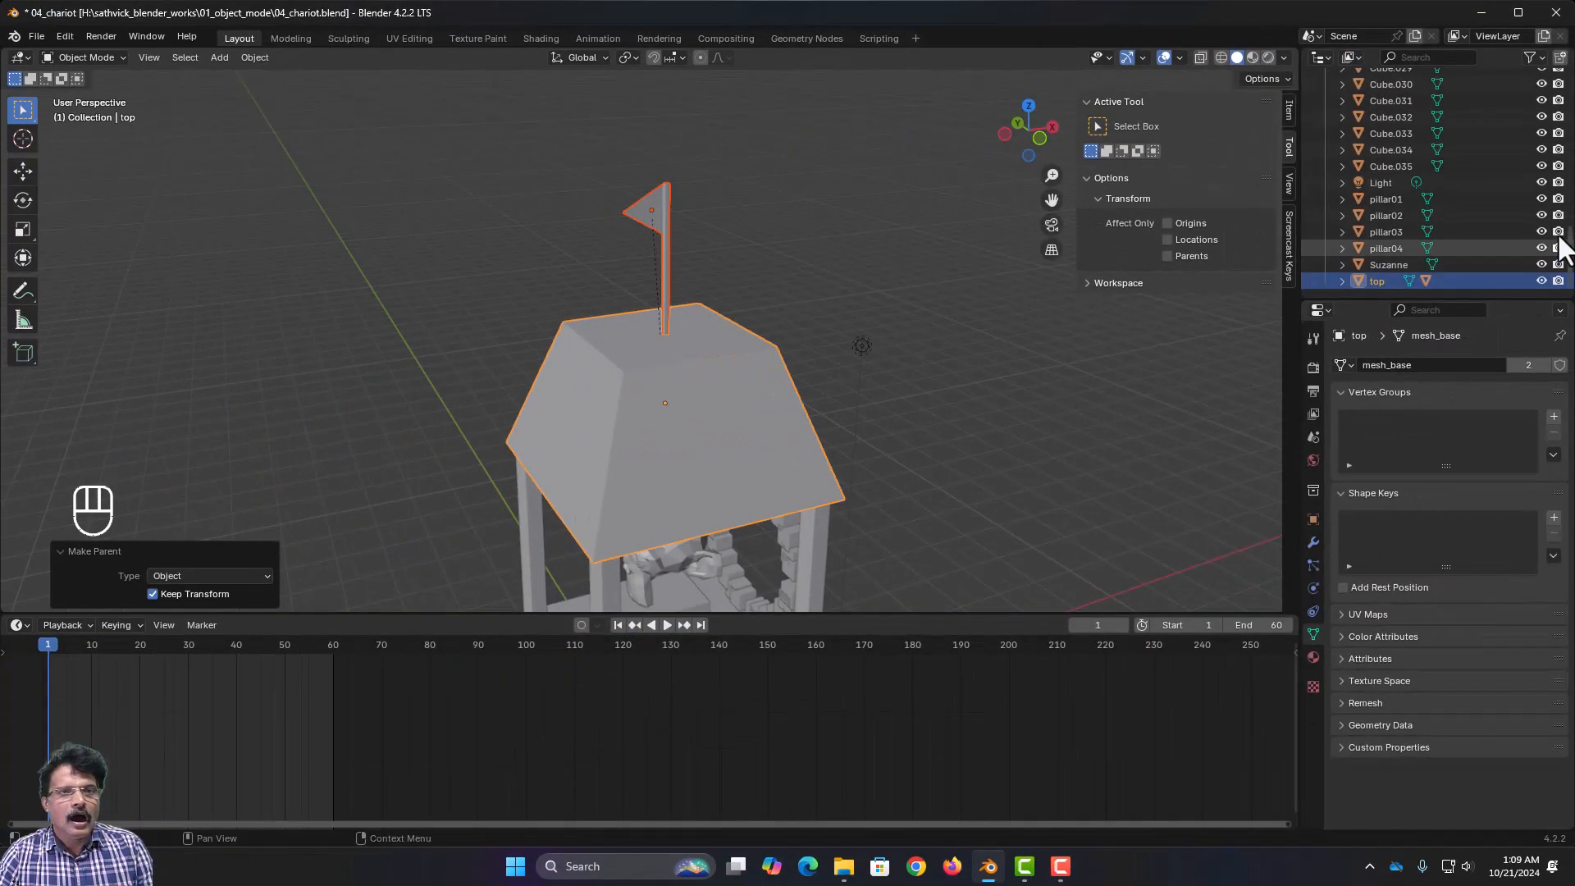
- Parent Cube.001 through Cube.035 to Cube with Object (Keep Transform), then test the parenting by trying to move Cube
{"action": "left_click", "coordinate": [1408, 167]}
{"action": "scroll", "coordinate": [1408, 169], "scroll_direction": "up", "scroll_amount": 3}
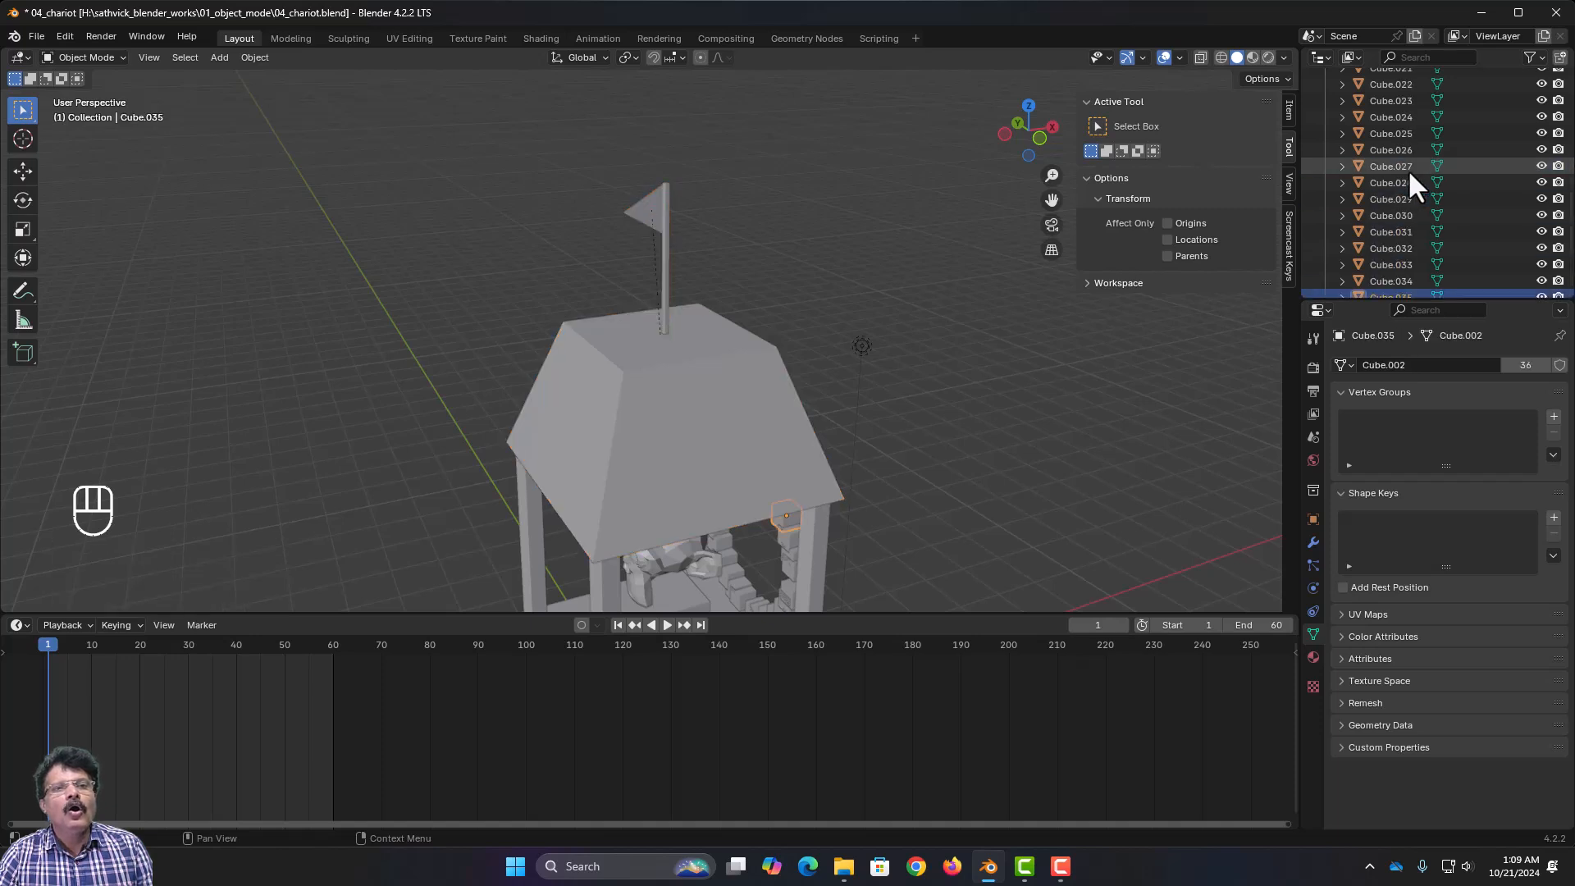
{"action": "scroll", "coordinate": [1408, 169], "scroll_direction": "up", "scroll_amount": 10}
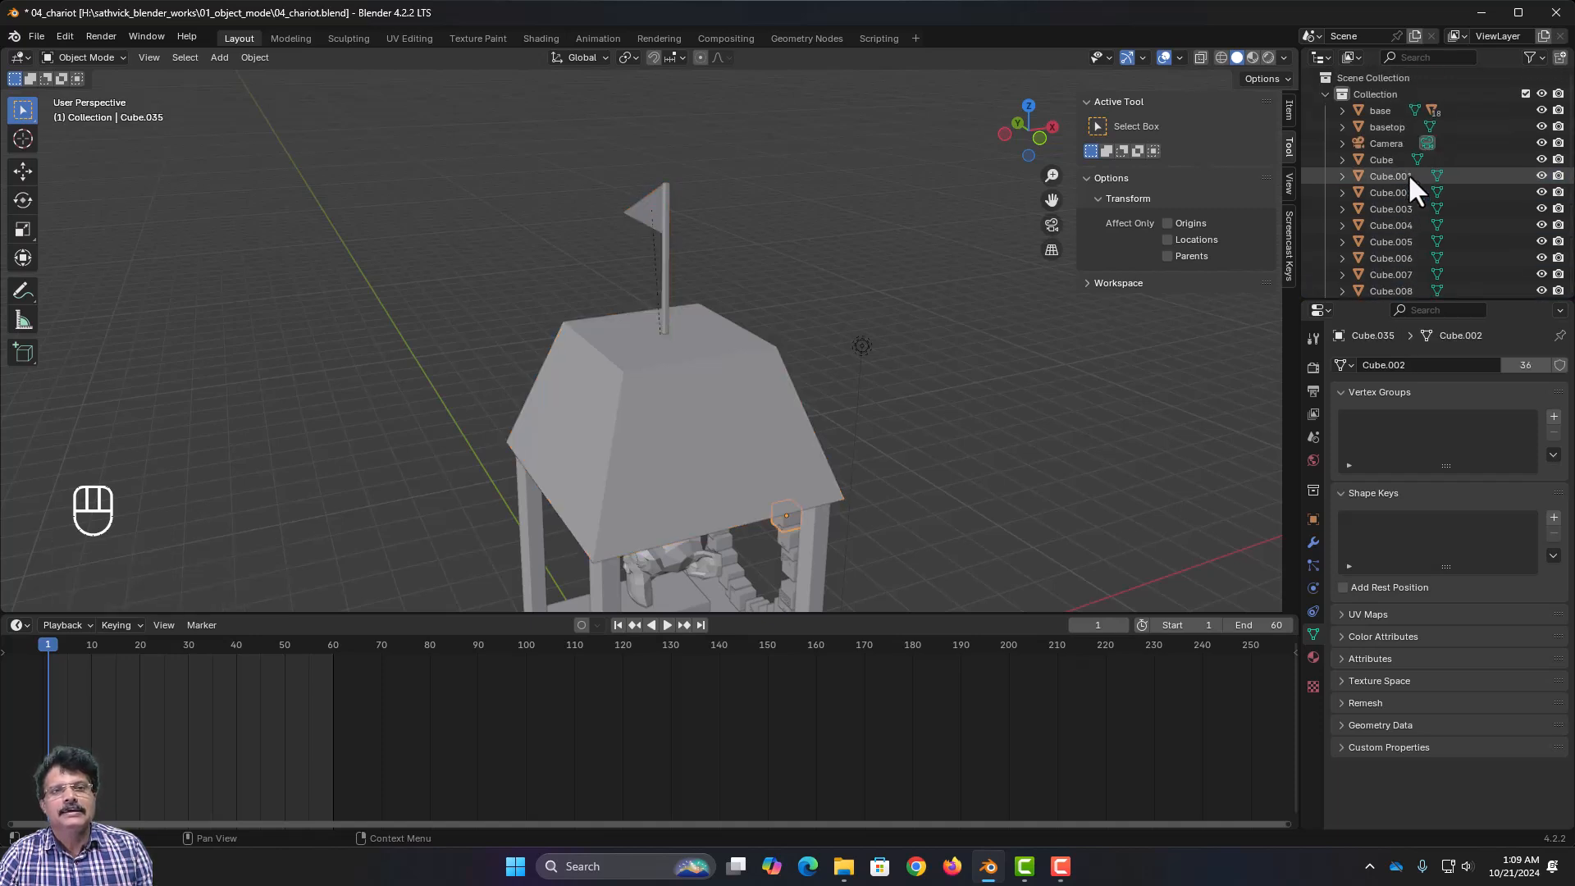
{"action": "left_click", "coordinate": [1404, 174], "text": "shift"}
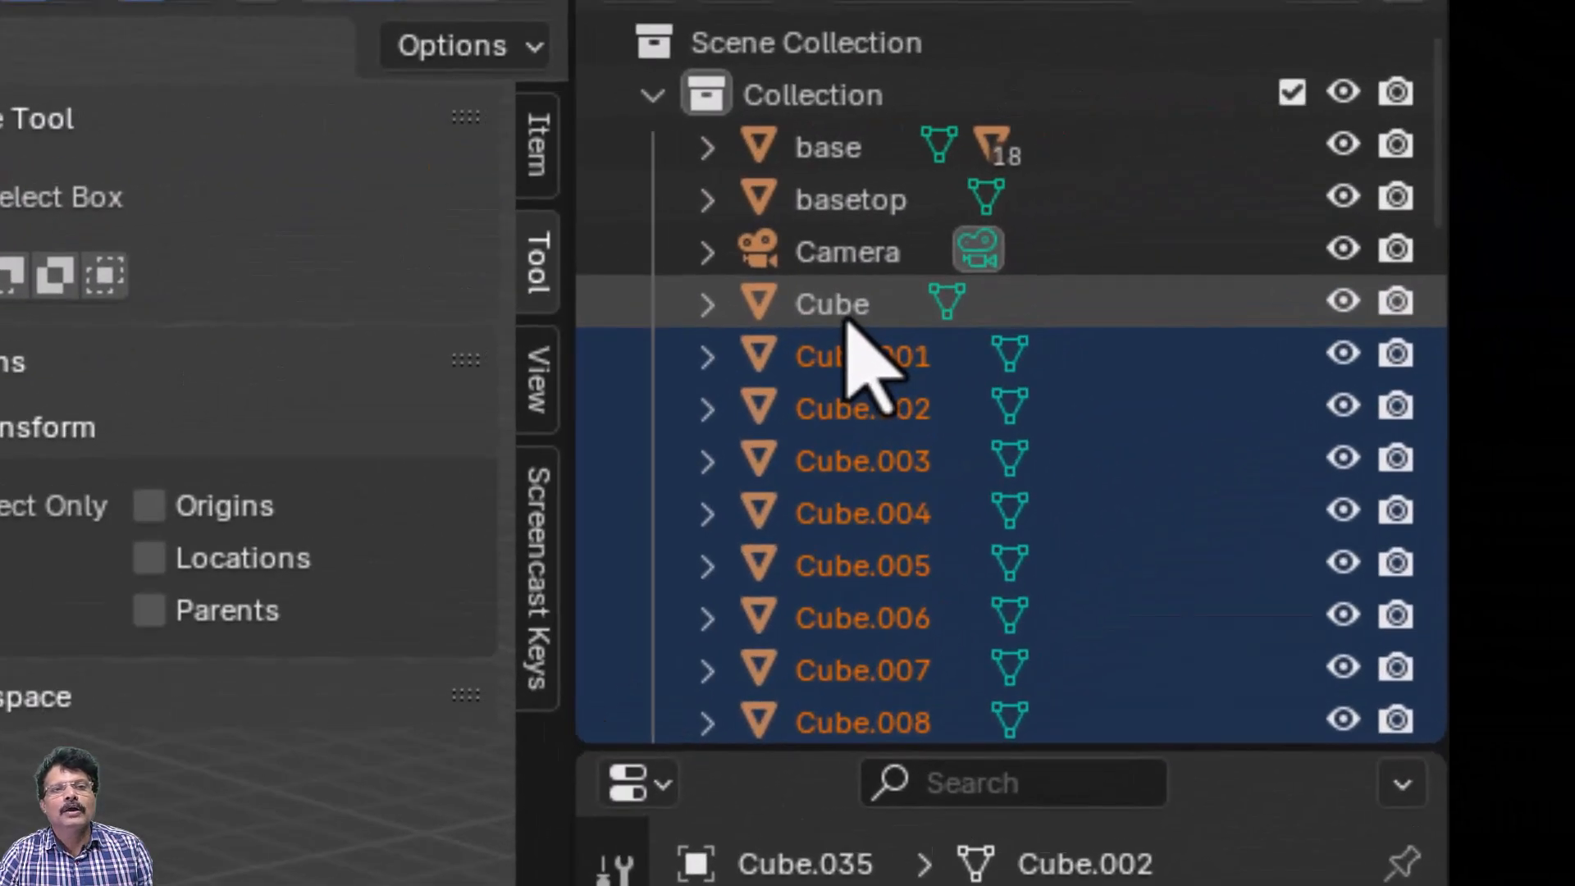
{"action": "left_click", "coordinate": [1386, 164], "text": "ctrl"}
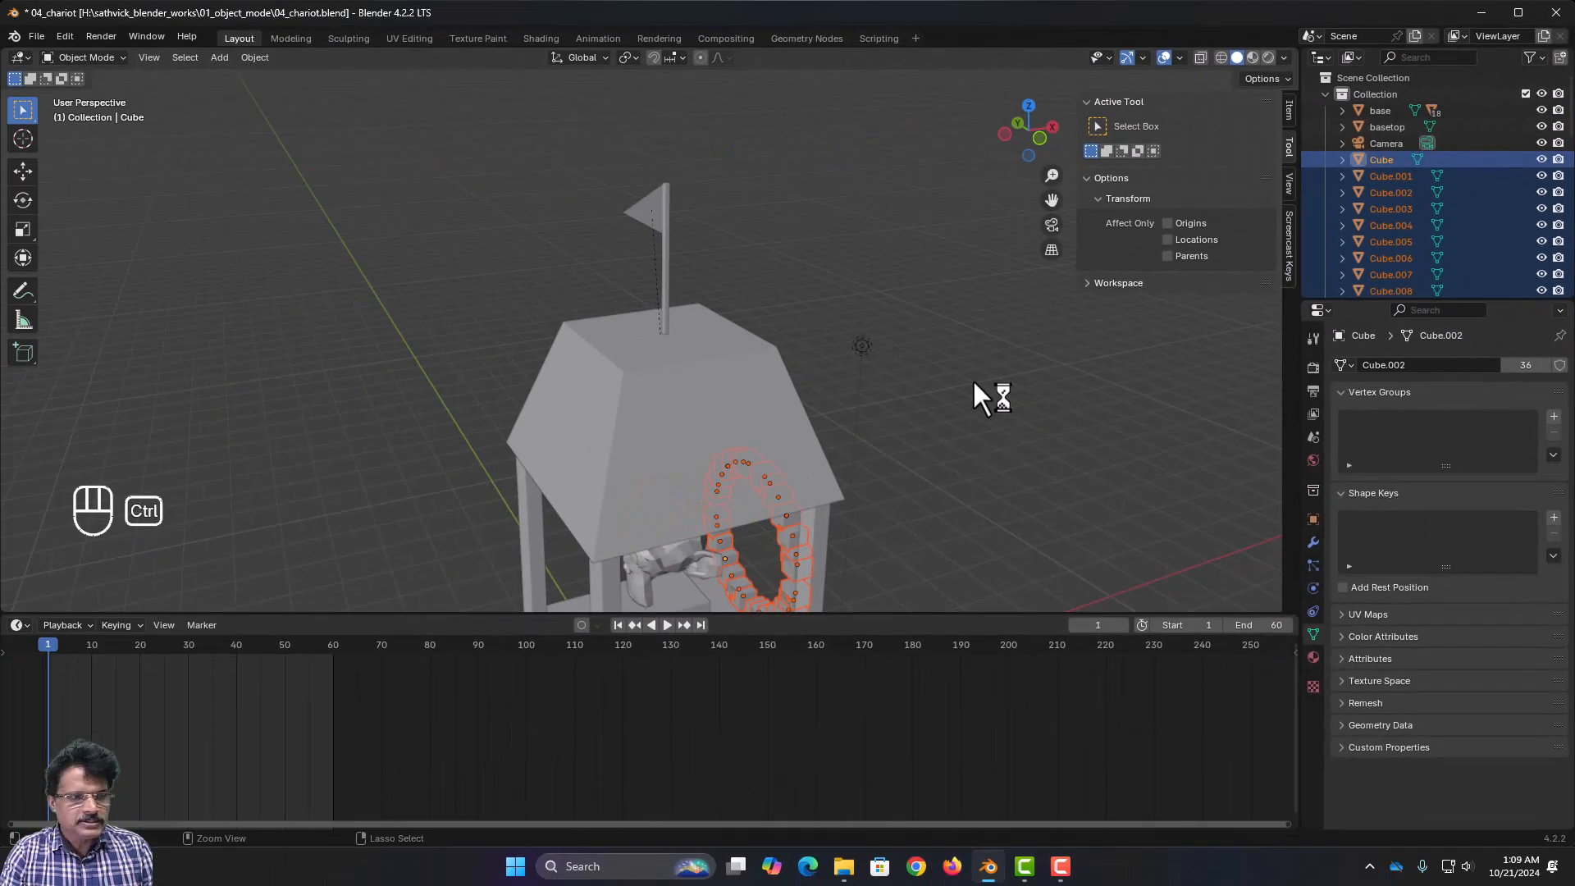
{"action": "key", "text": "ctrl+p"}
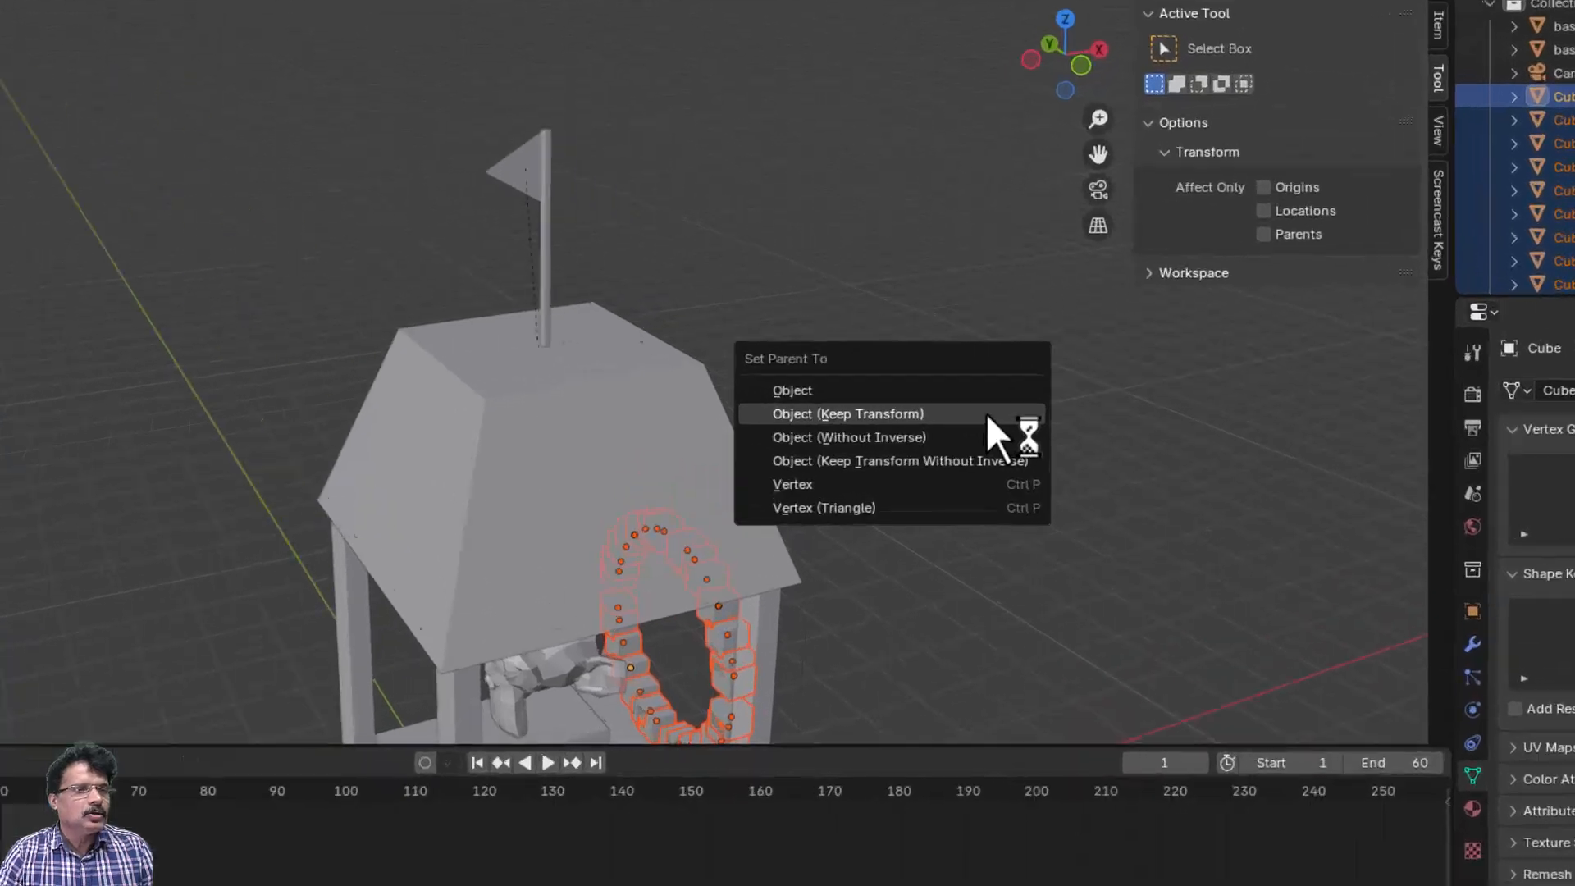
{"action": "left_click", "coordinate": [1046, 564]}
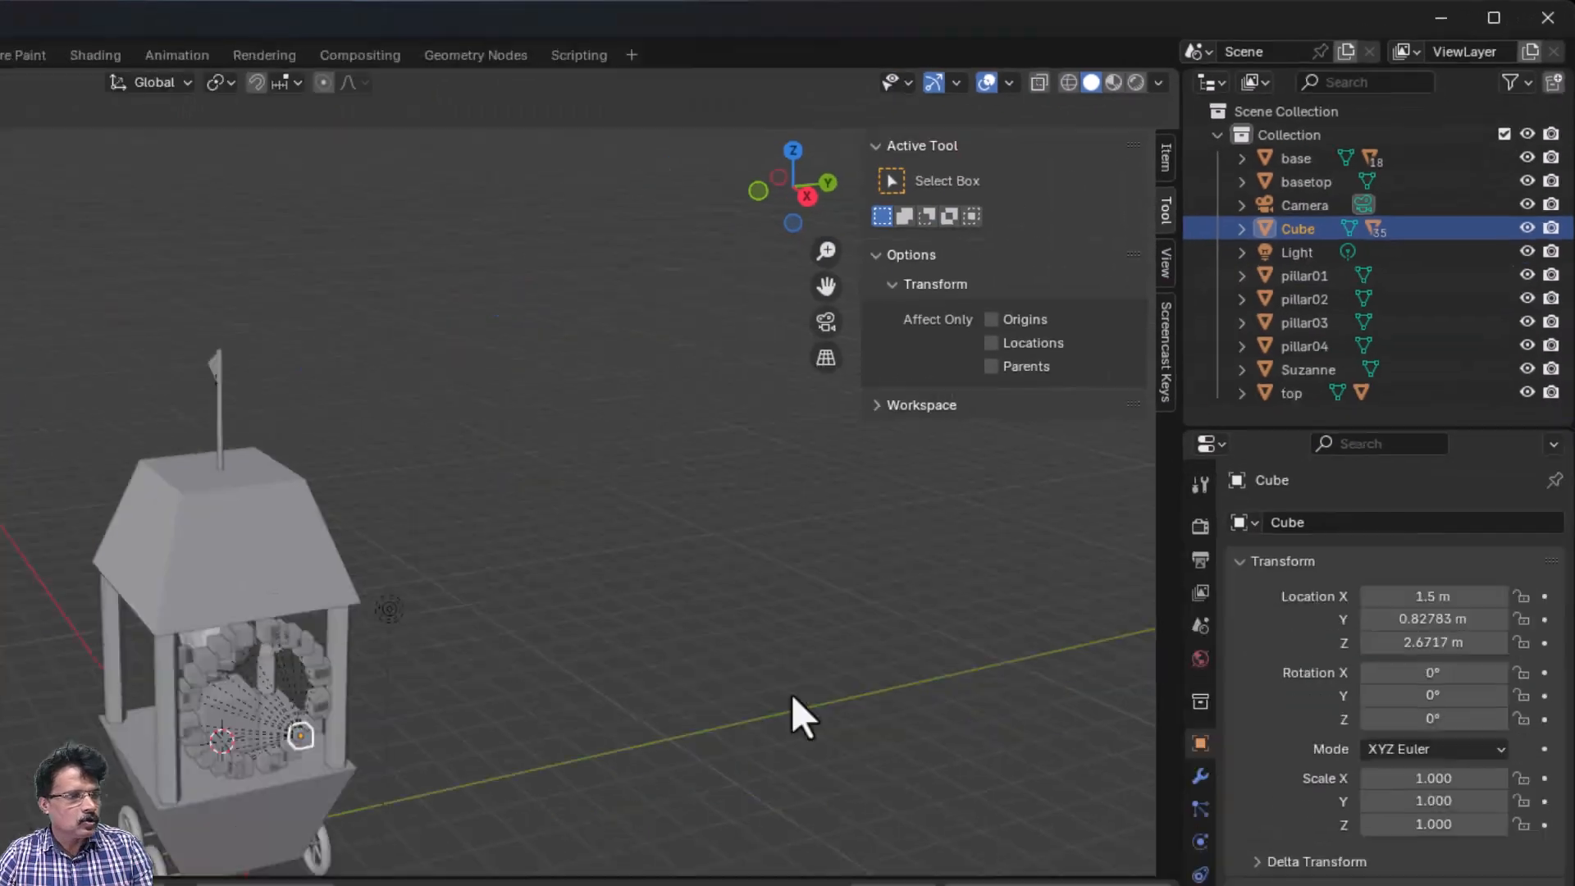
{"action": "key", "text": "g"}
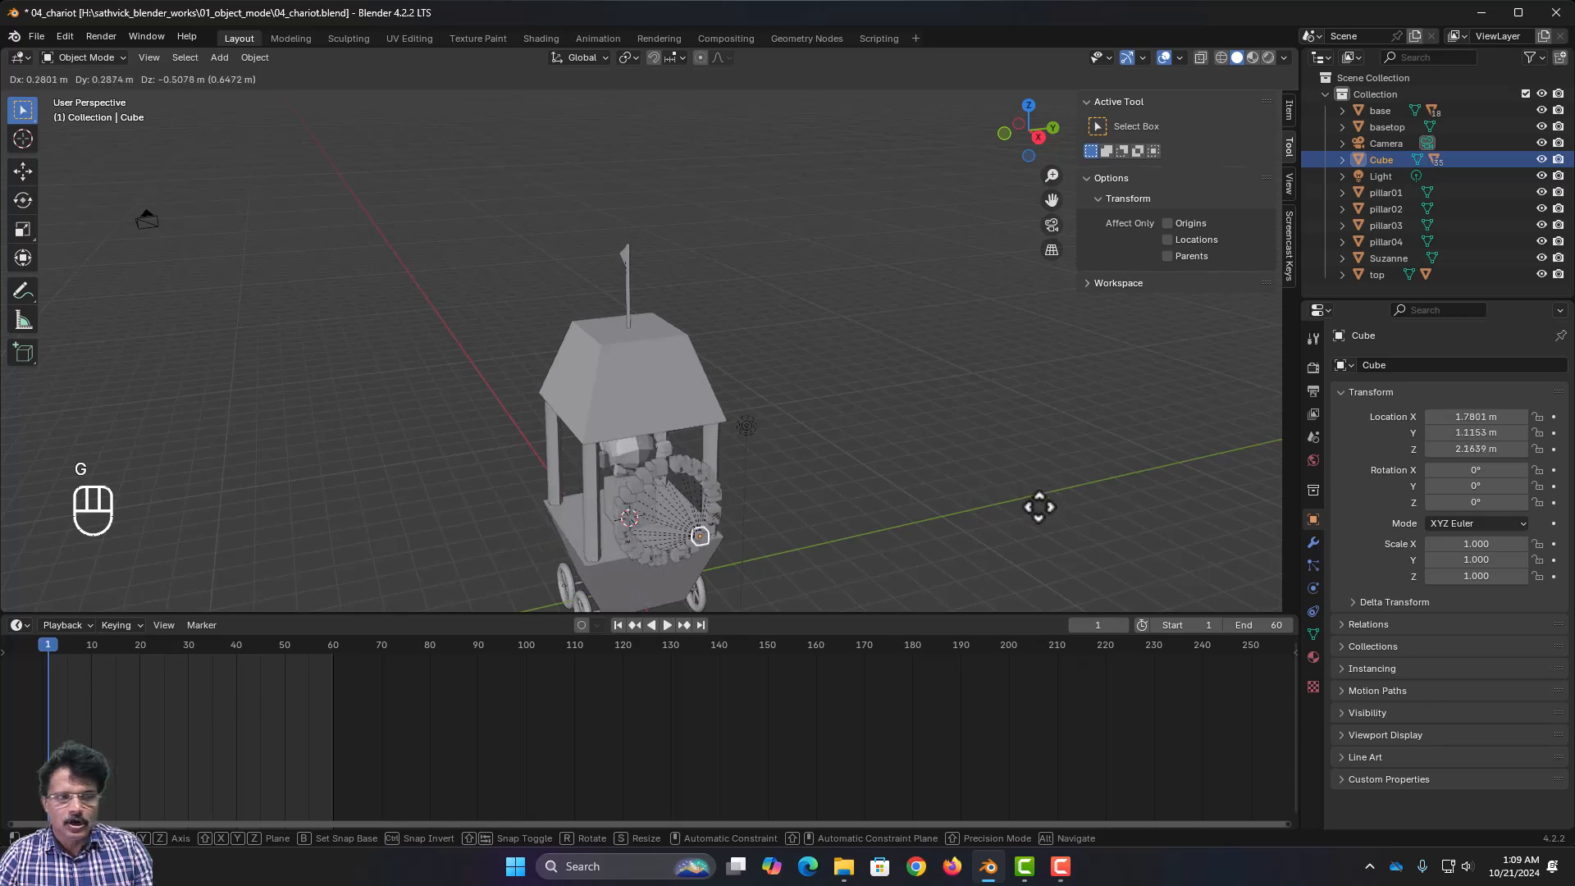
{"action": "left_click", "coordinate": [1026, 497]}
- Parent the ring's Cube object to the base with Object (Keep Transform)
{"action": "middle_click_drag", "start_coordinate": [892, 546], "coordinate": [1082, 520]}
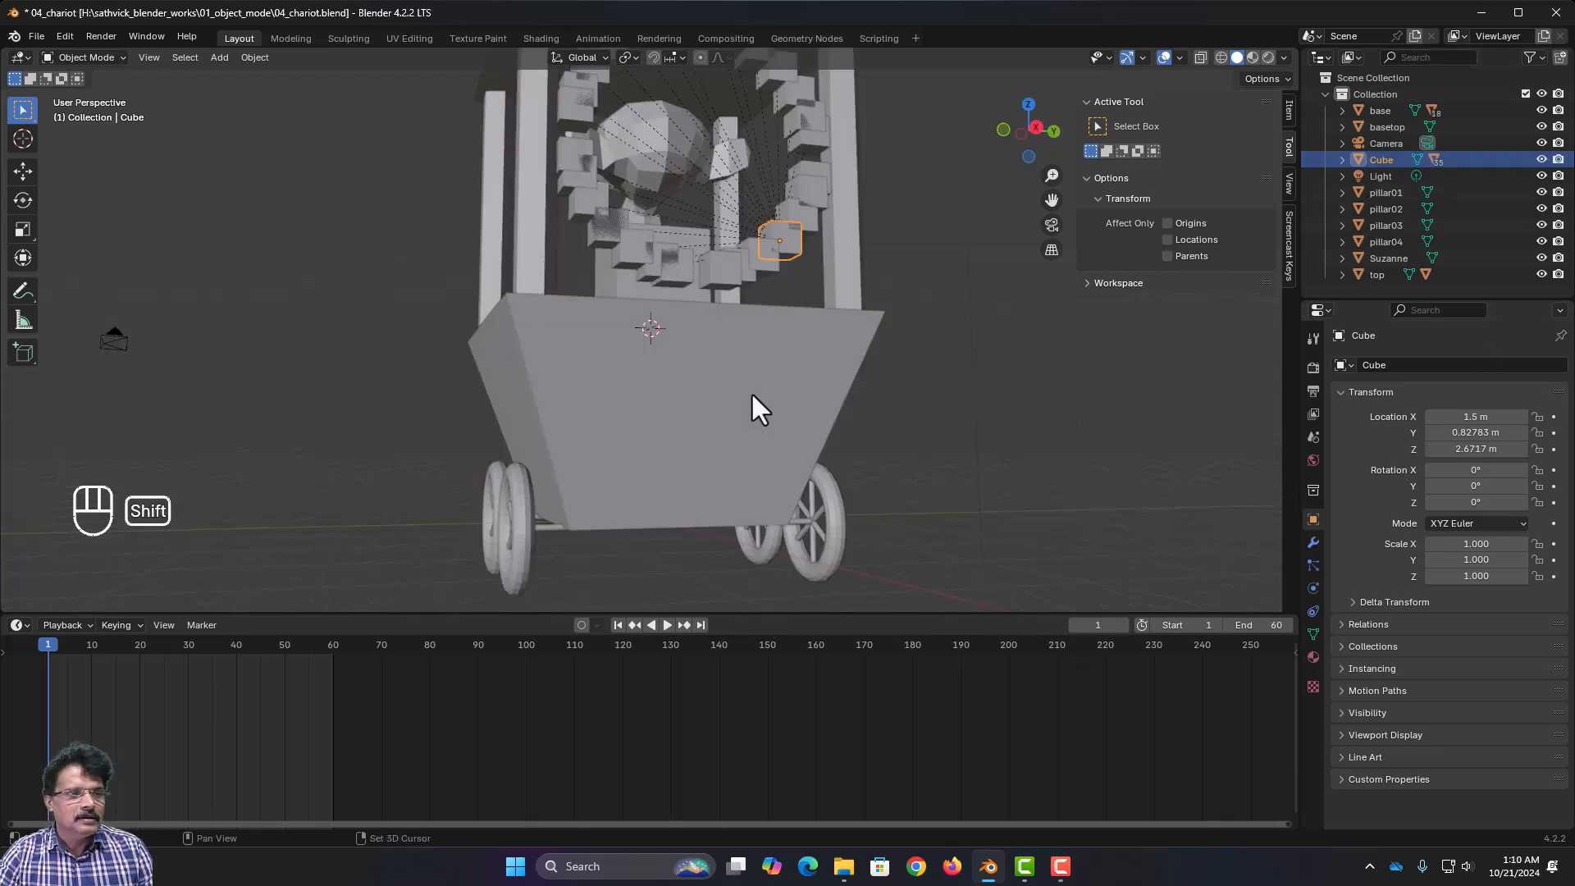
{"action": "left_click", "coordinate": [752, 393], "text": "shift"}
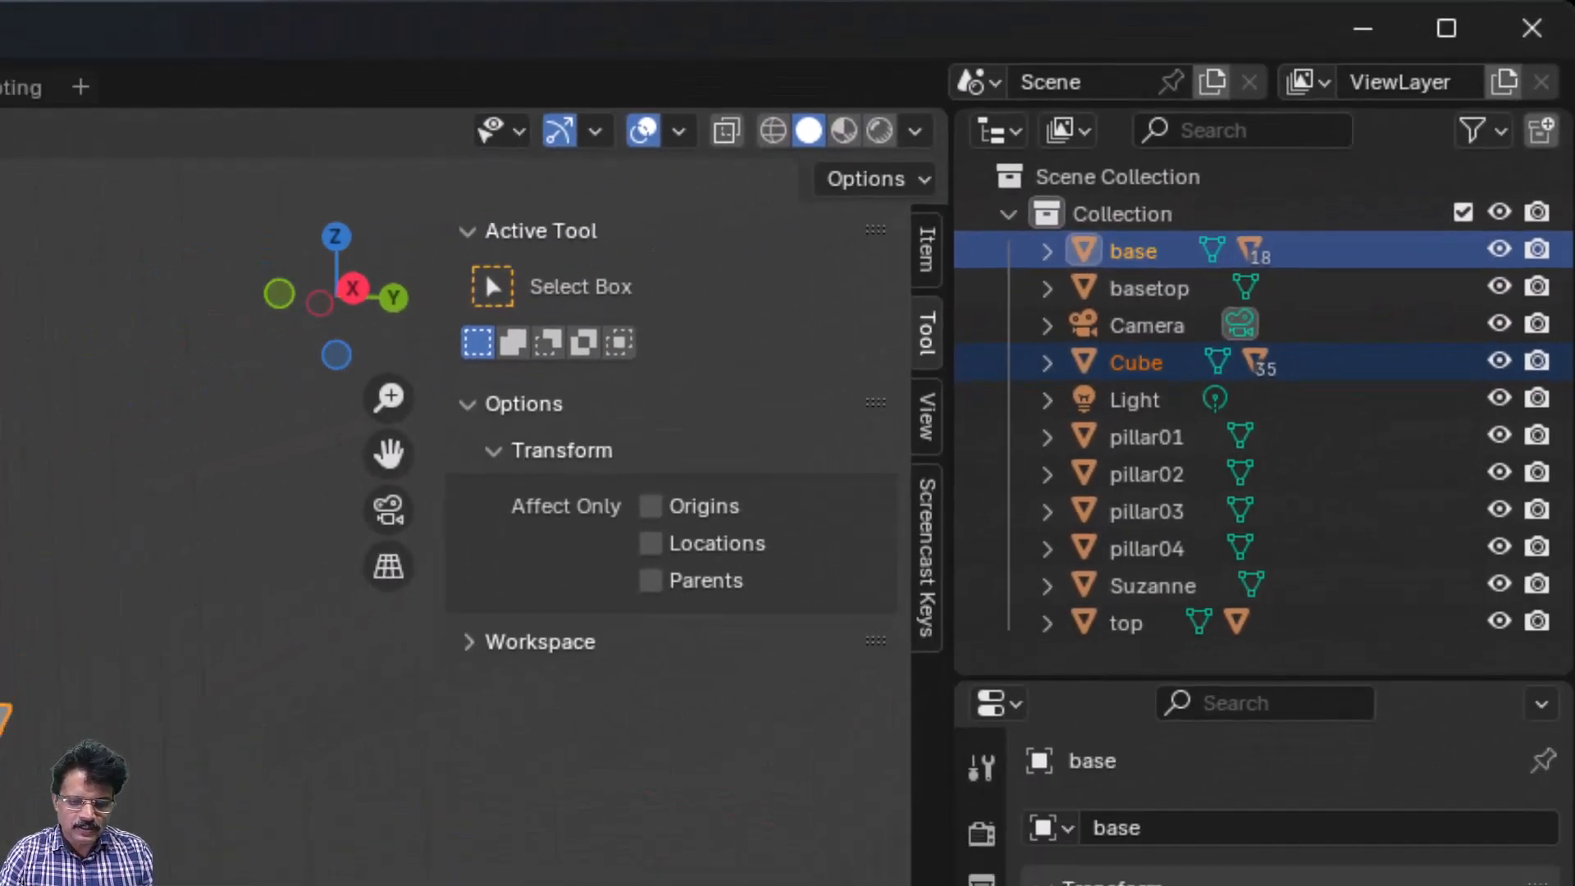
{"action": "key", "text": "ctrl+p"}
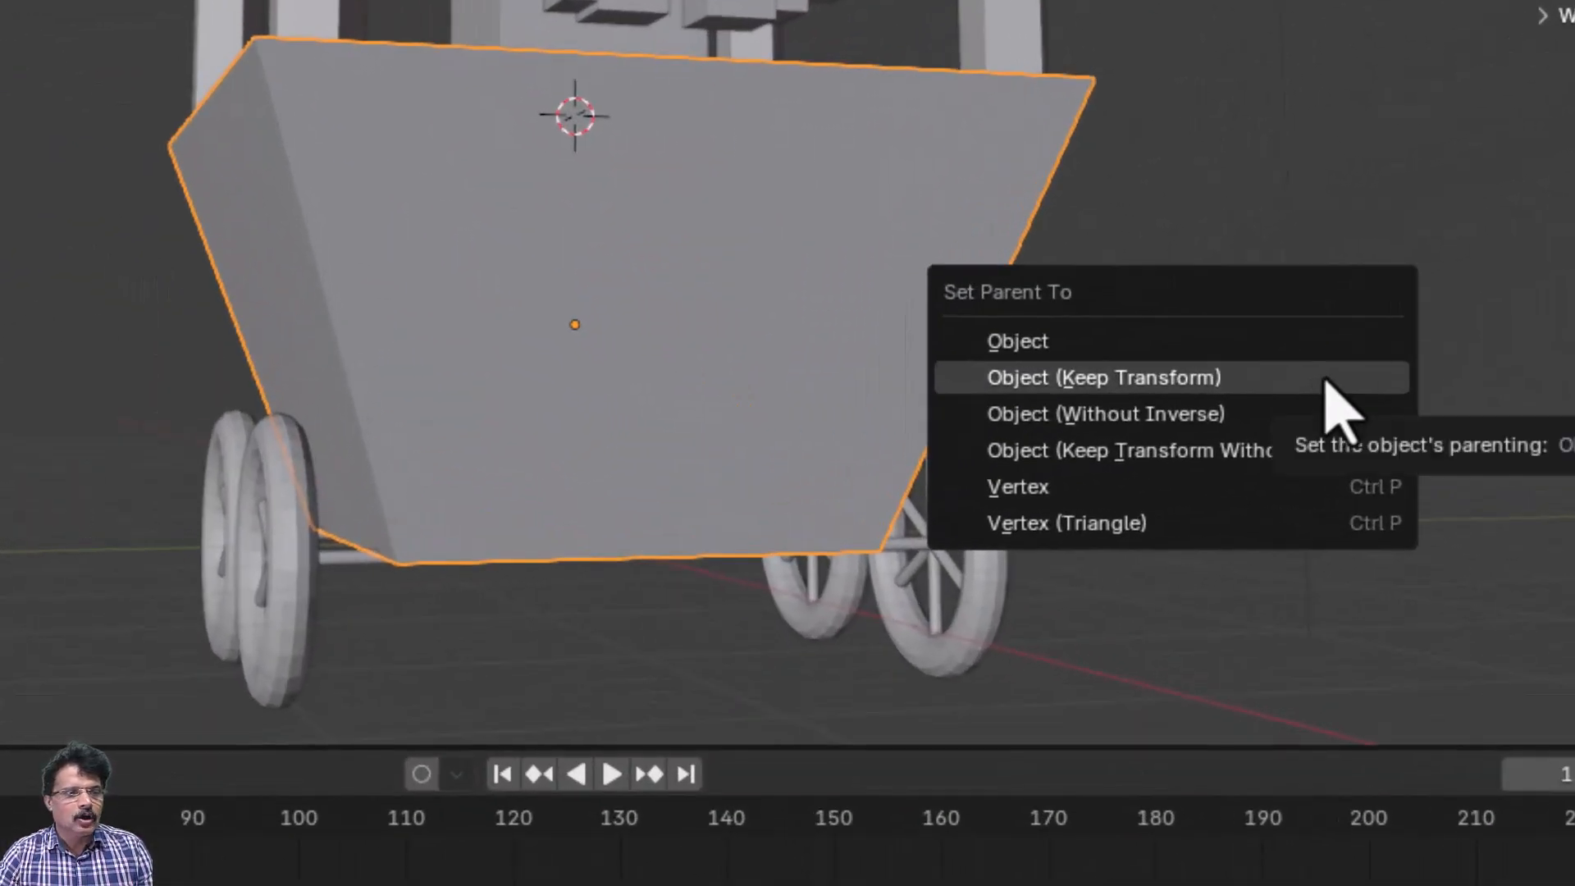
{"action": "left_click", "coordinate": [1327, 379]}
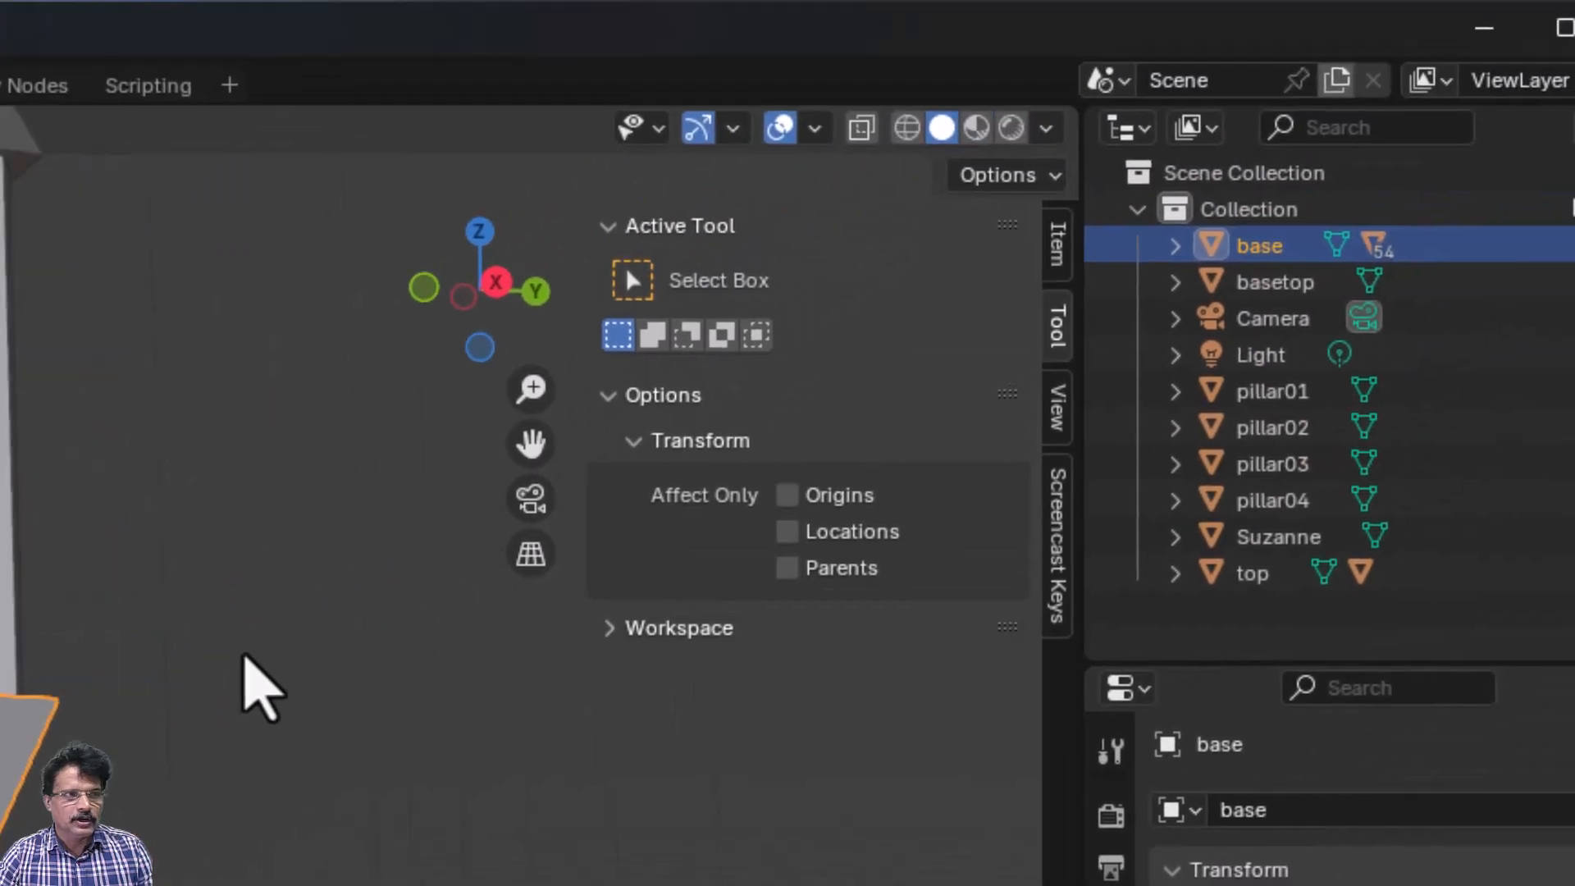
- Parent pillar01 through pillar04, basetop and Suzanne to the base with Object (Keep Transform)
{"action": "middle_click_drag", "start_coordinate": [243, 654], "coordinate": [440, 738]}
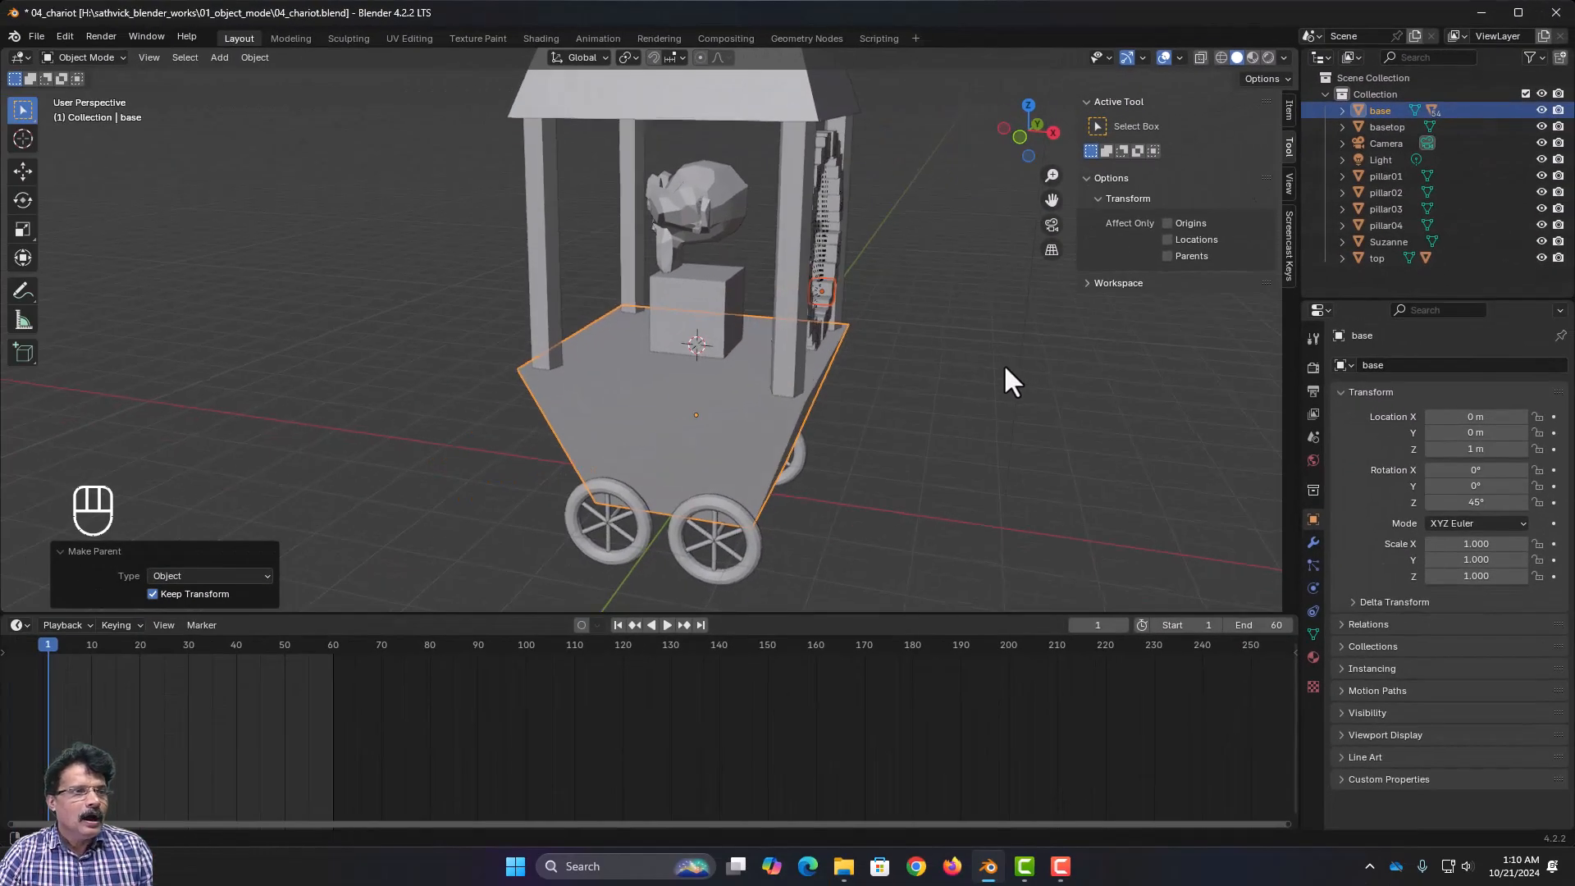
{"action": "middle_click_drag", "start_coordinate": [429, 802], "coordinate": [620, 826]}
{"action": "left_click", "coordinate": [869, 241]}
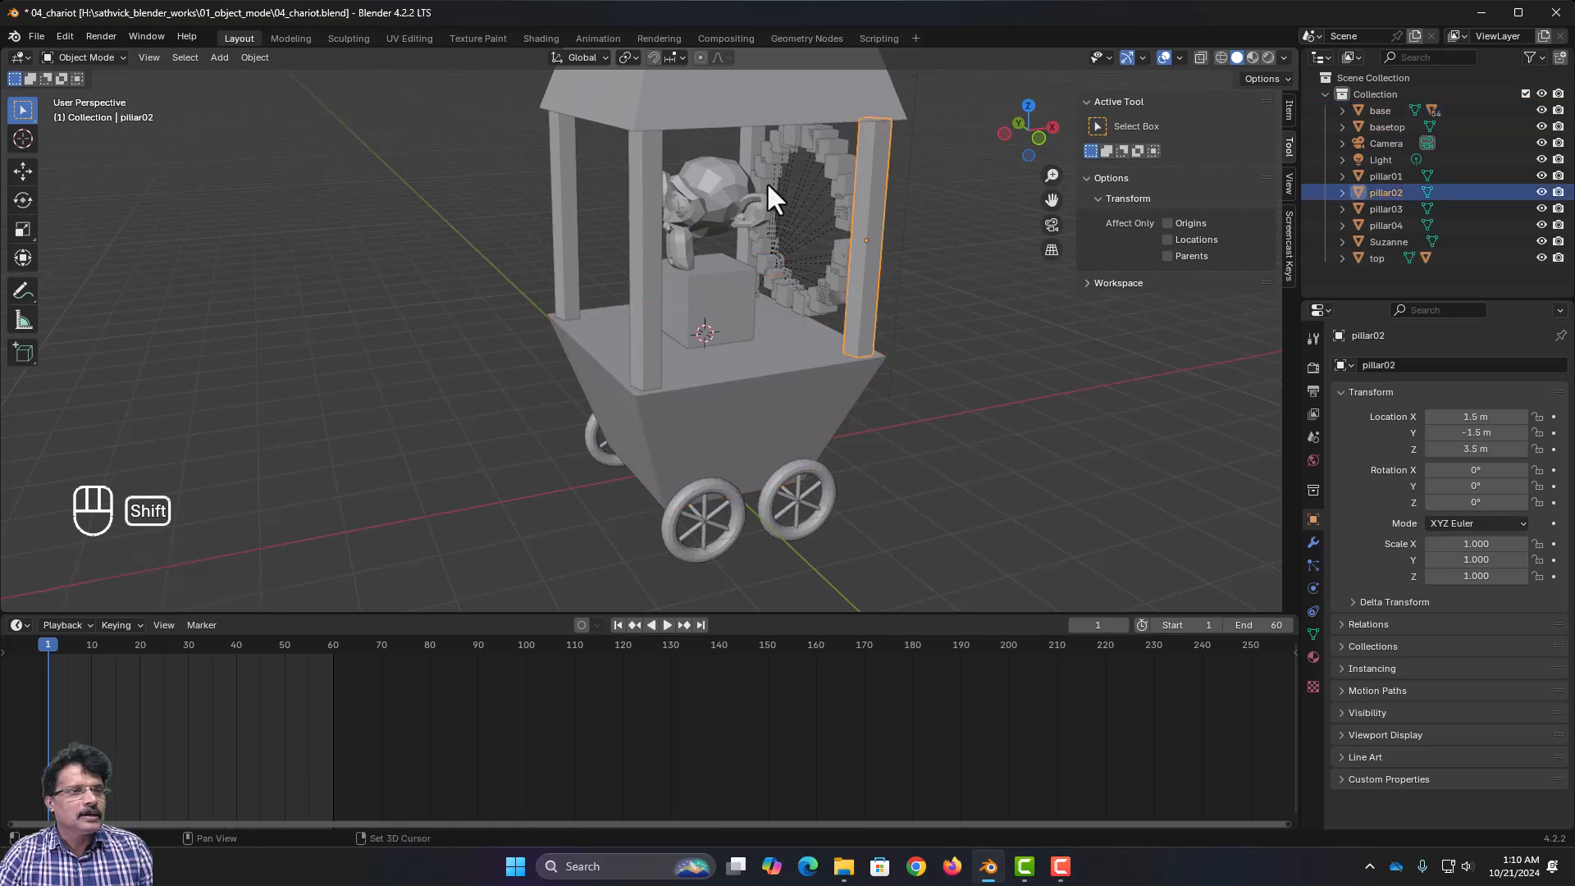
{"action": "left_click", "coordinate": [743, 134], "text": "shift"}
{"action": "left_click", "coordinate": [632, 215], "text": "shift"}
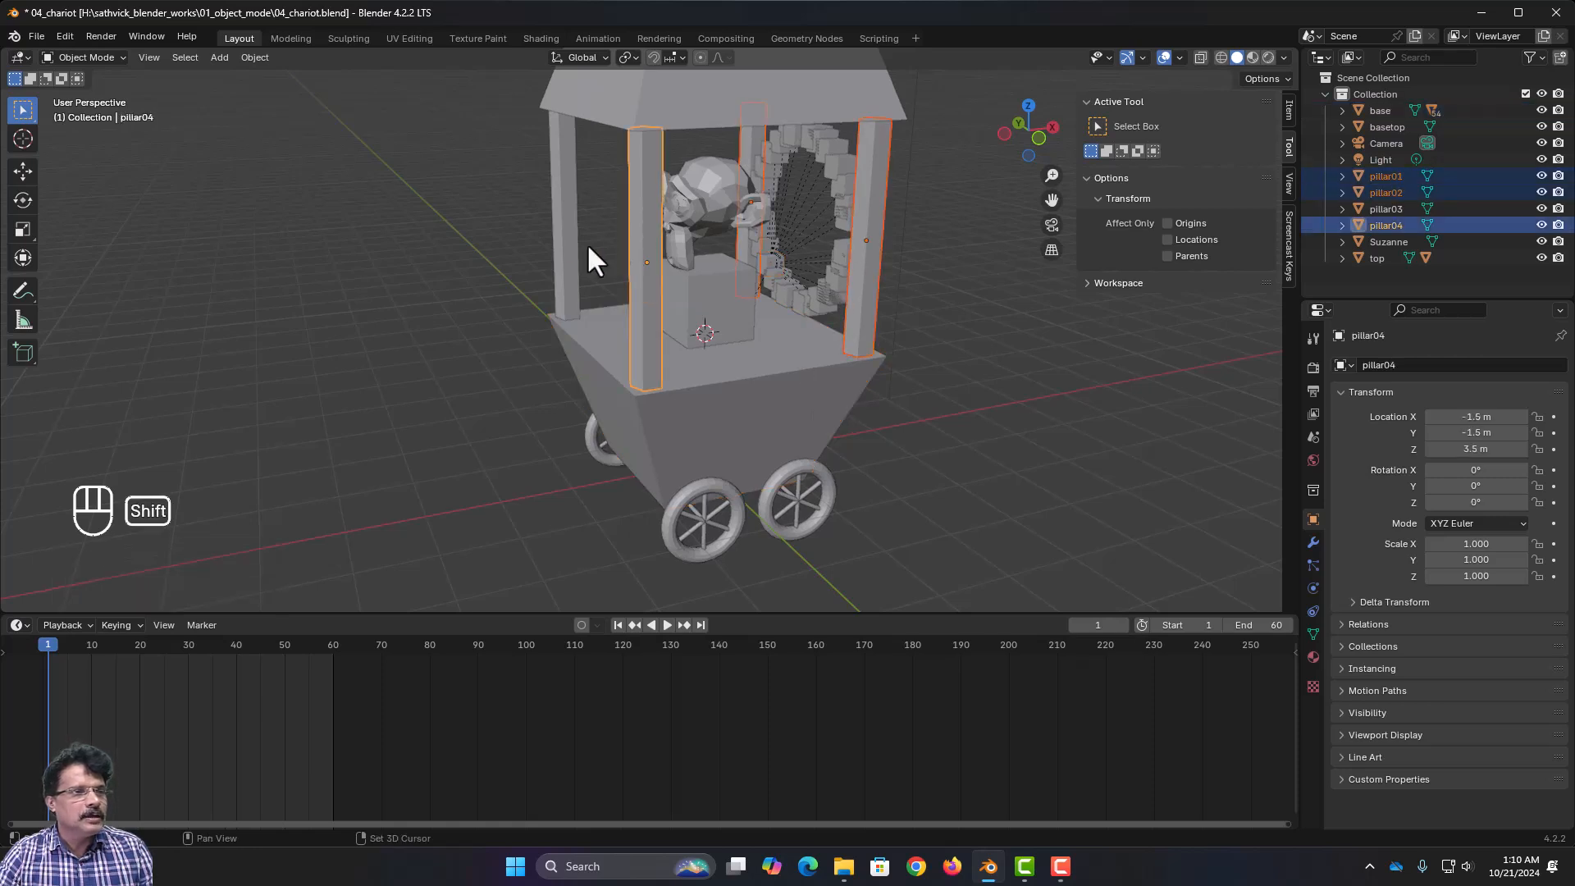
{"action": "left_click", "coordinate": [566, 234], "text": "shift"}
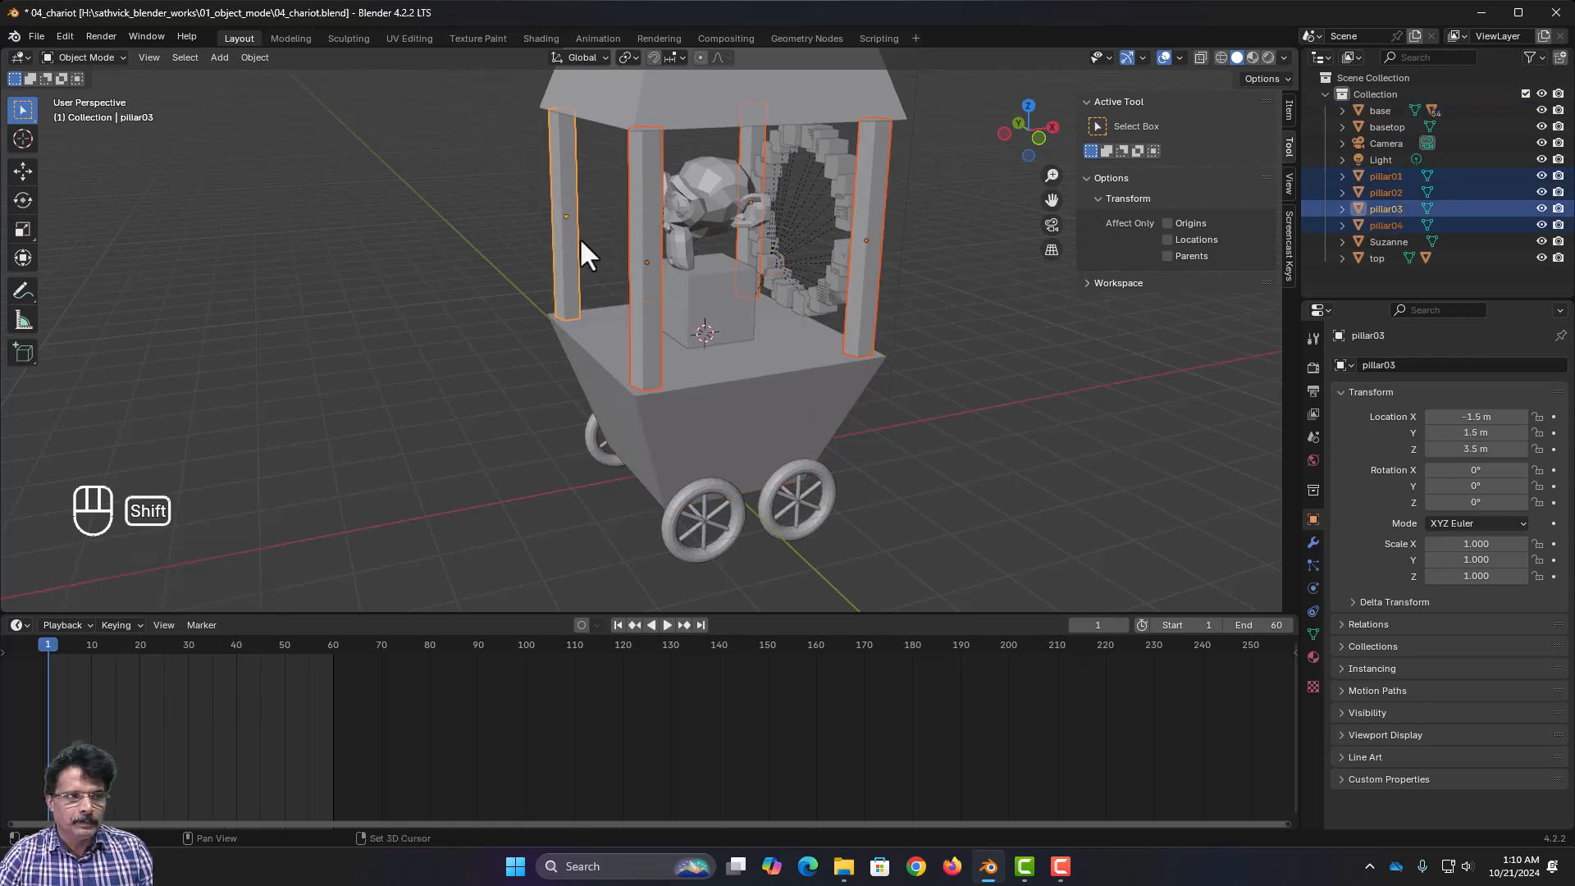
{"action": "left_click", "coordinate": [705, 296], "text": "shift"}
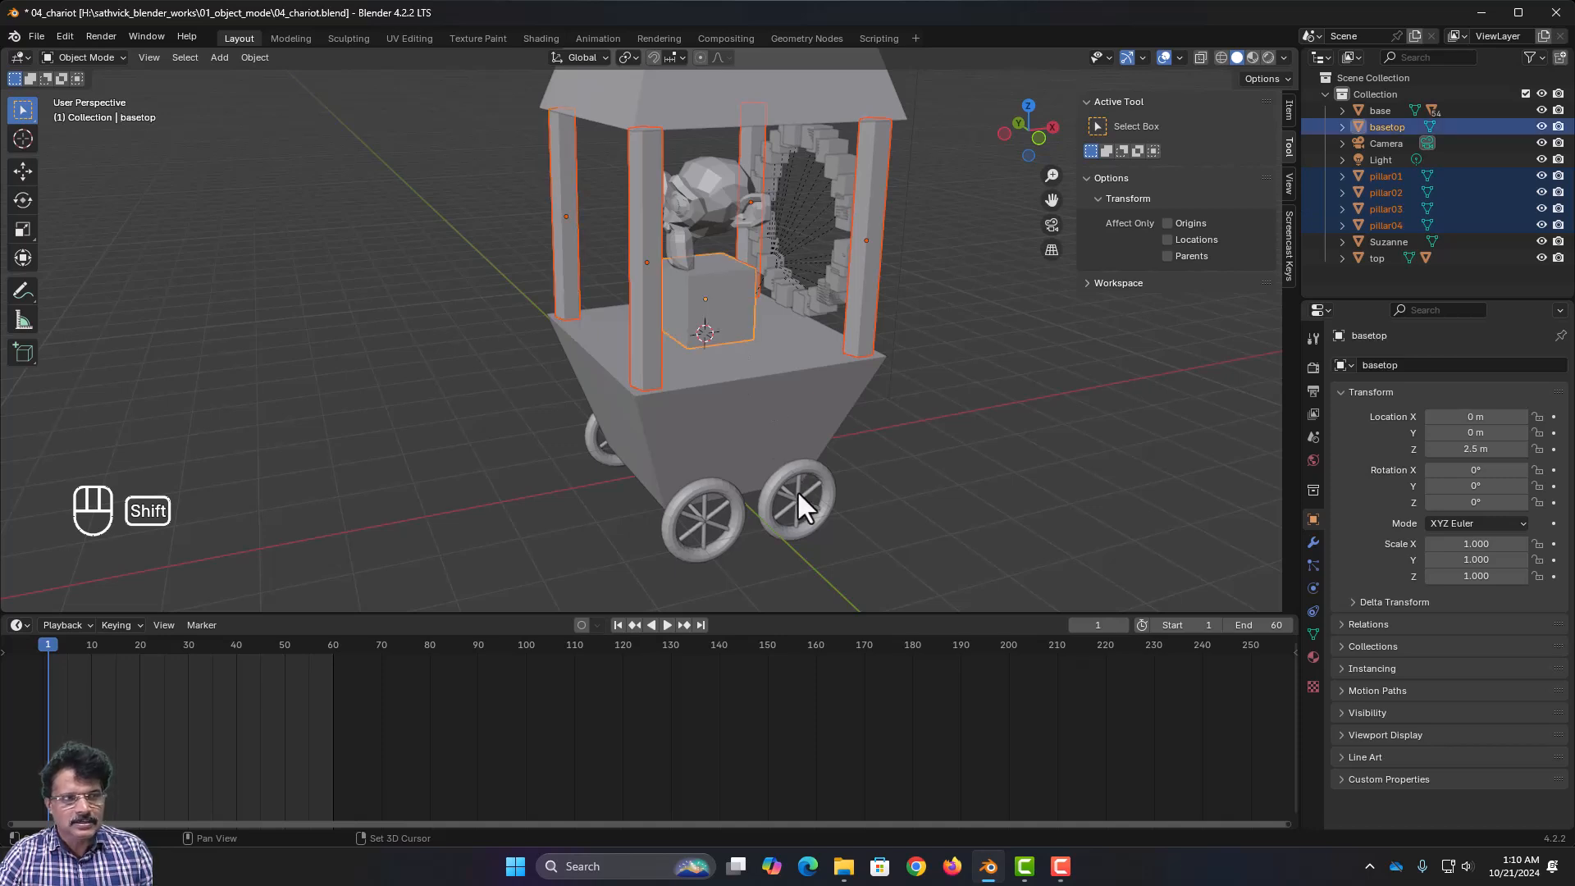
{"action": "left_click", "coordinate": [680, 215], "text": "shift"}
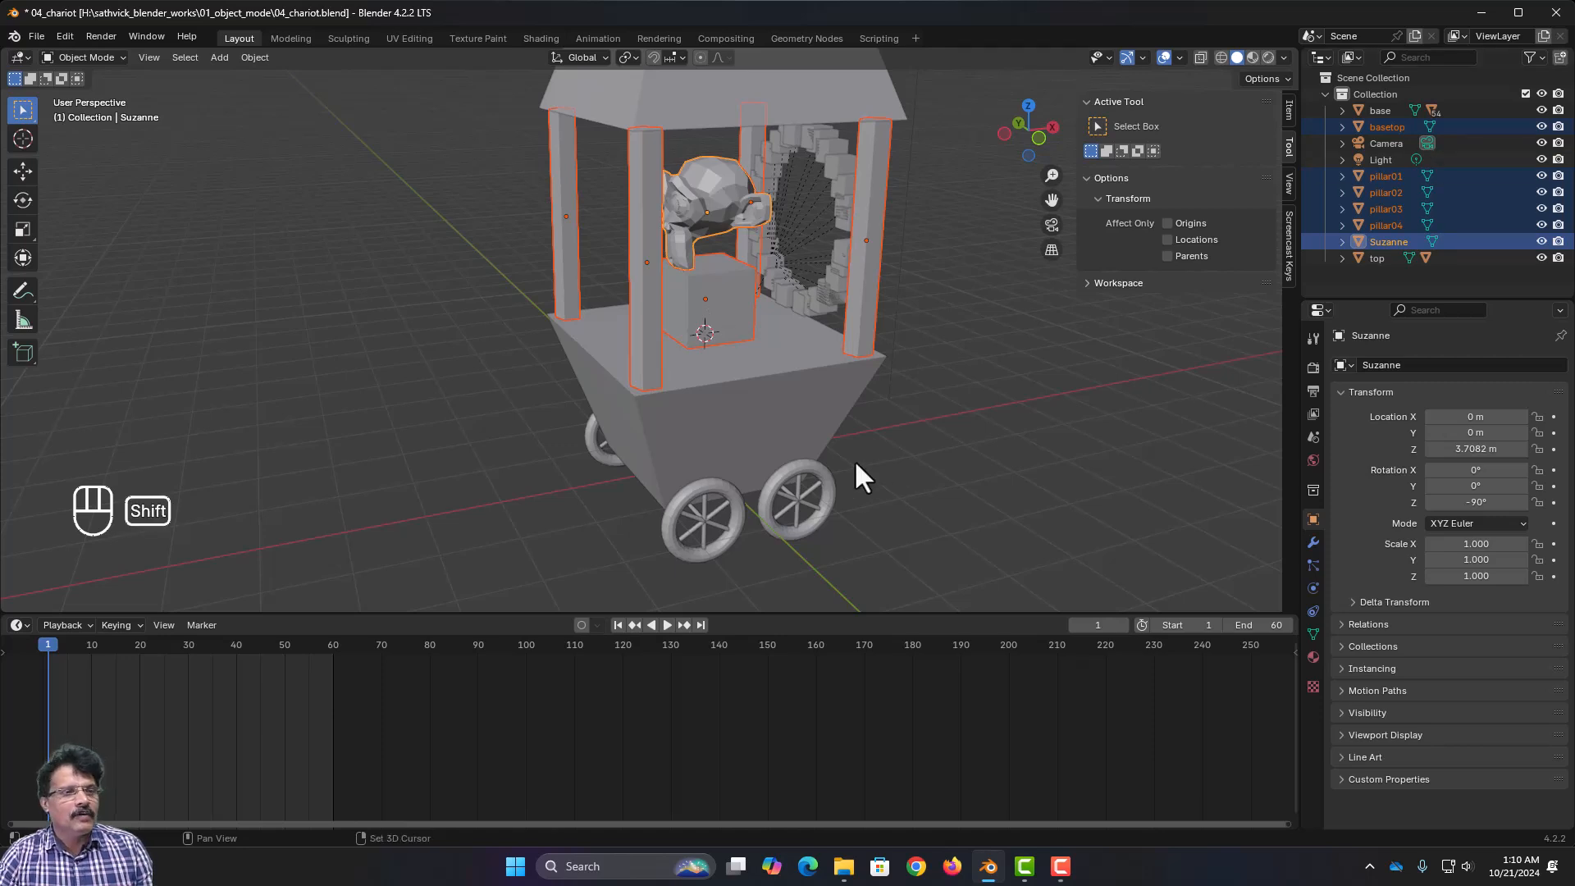
{"action": "left_click", "coordinate": [779, 436], "text": "shift"}
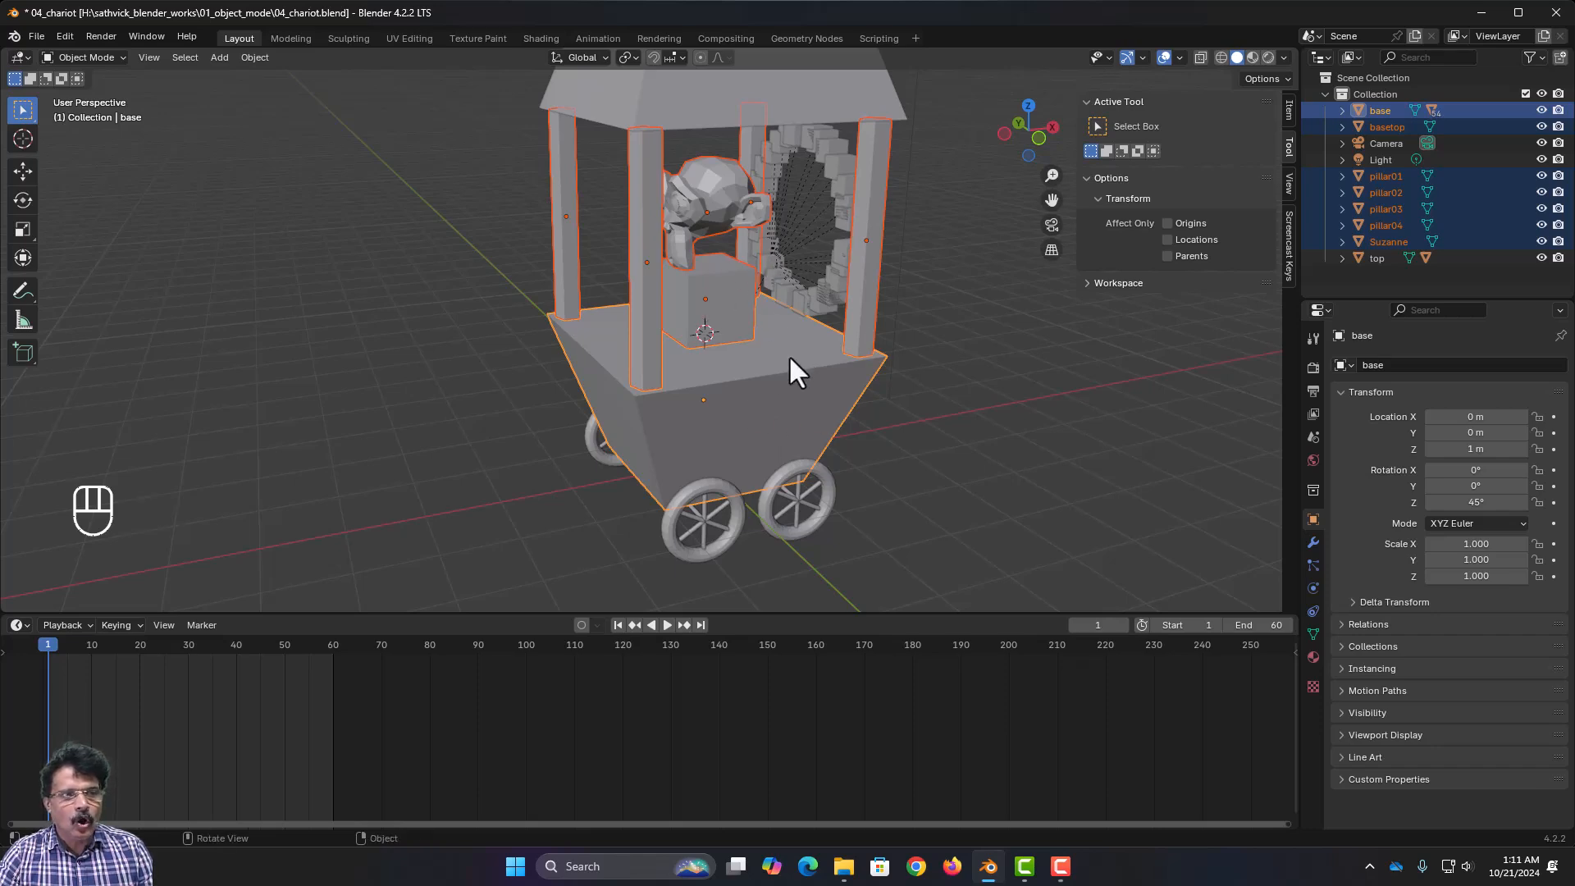
{"action": "key", "text": "ctrl+p"}
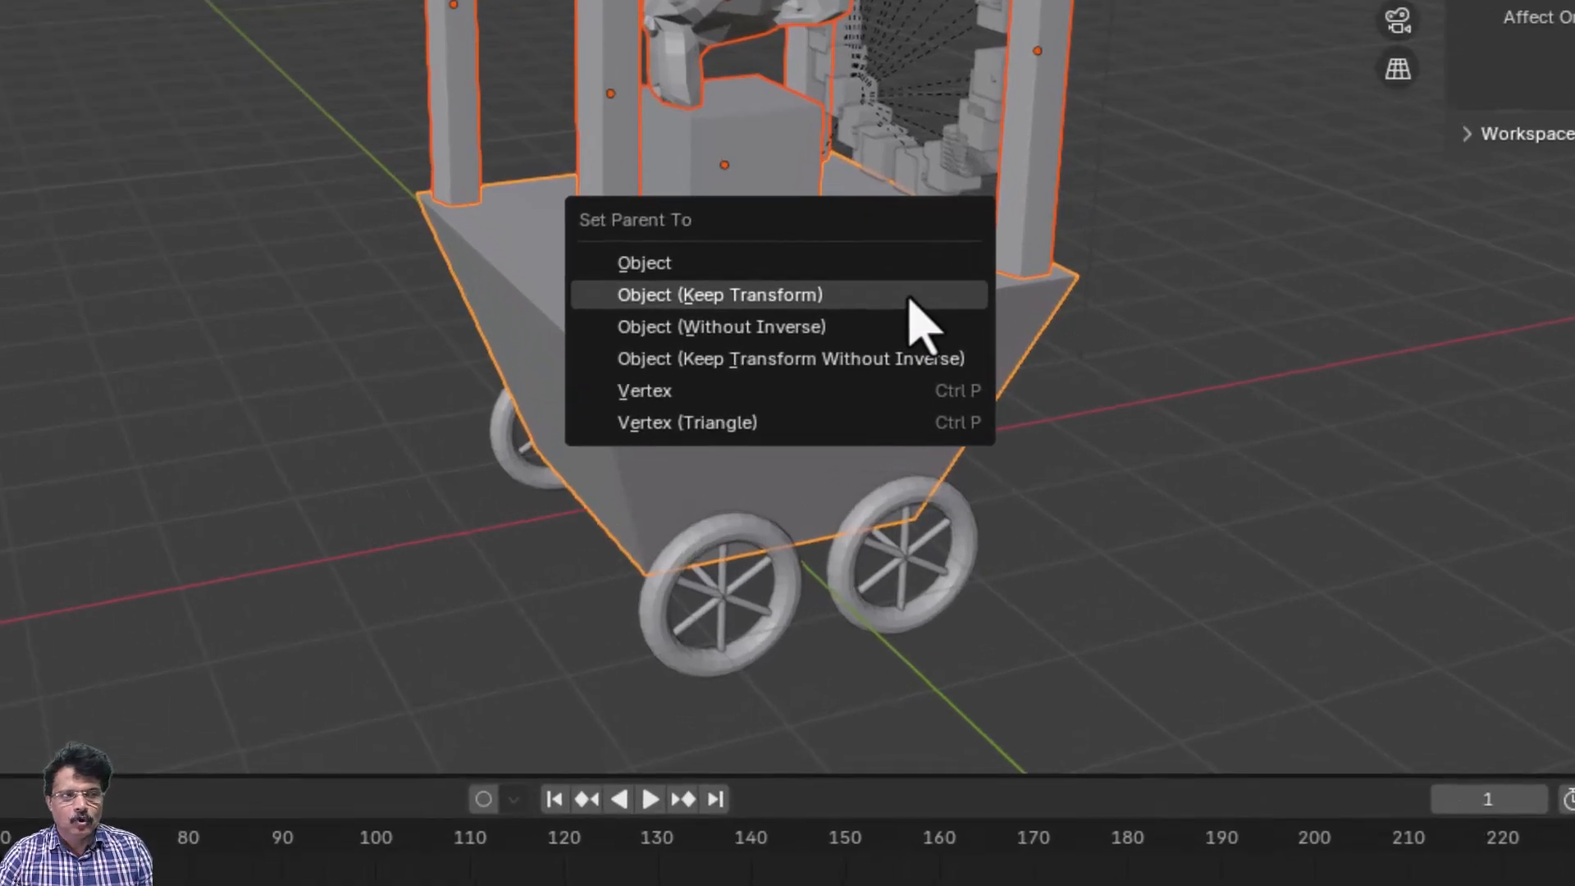
{"action": "left_click", "coordinate": [910, 302]}
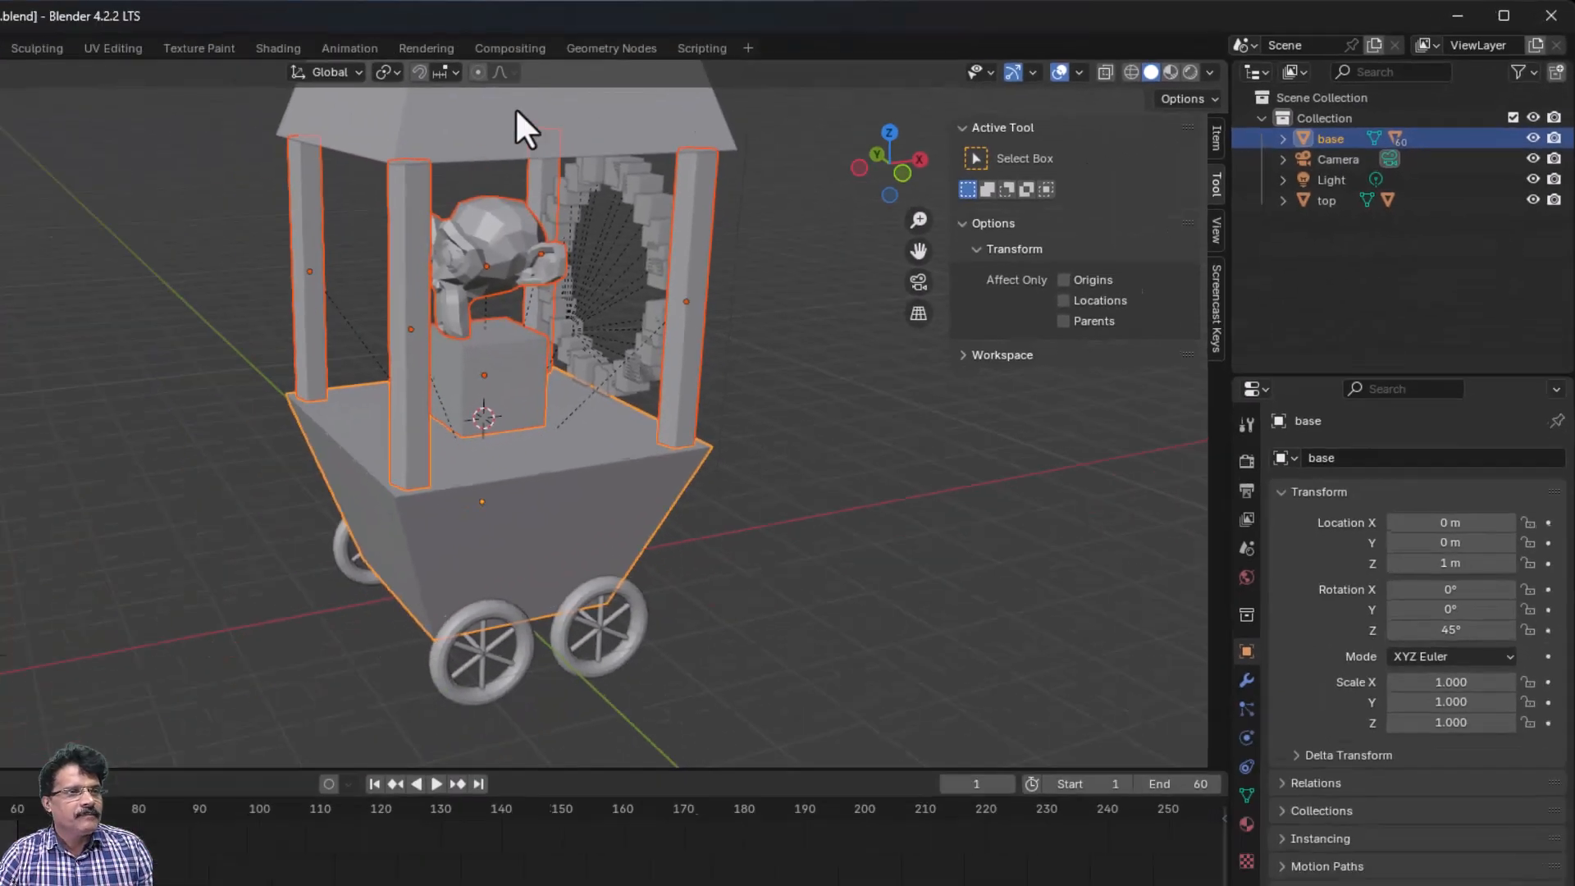
- Parent the top to the base with Object (Keep Transform) and select only the base in the outliner
{"action": "left_click", "coordinate": [447, 100]}
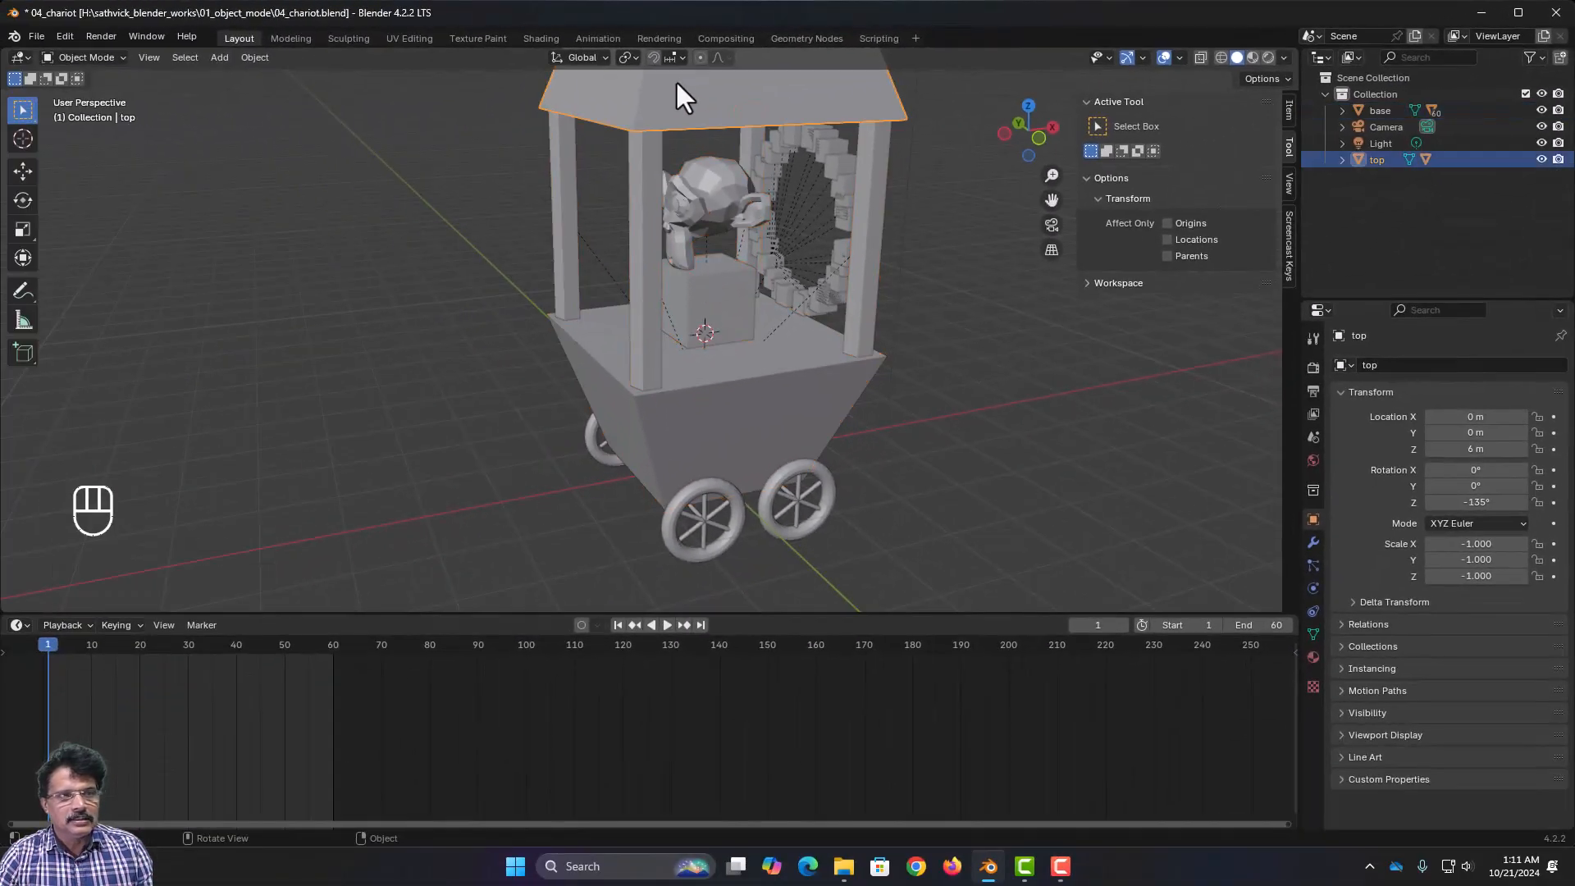
{"action": "left_click", "coordinate": [746, 424], "text": "shift"}
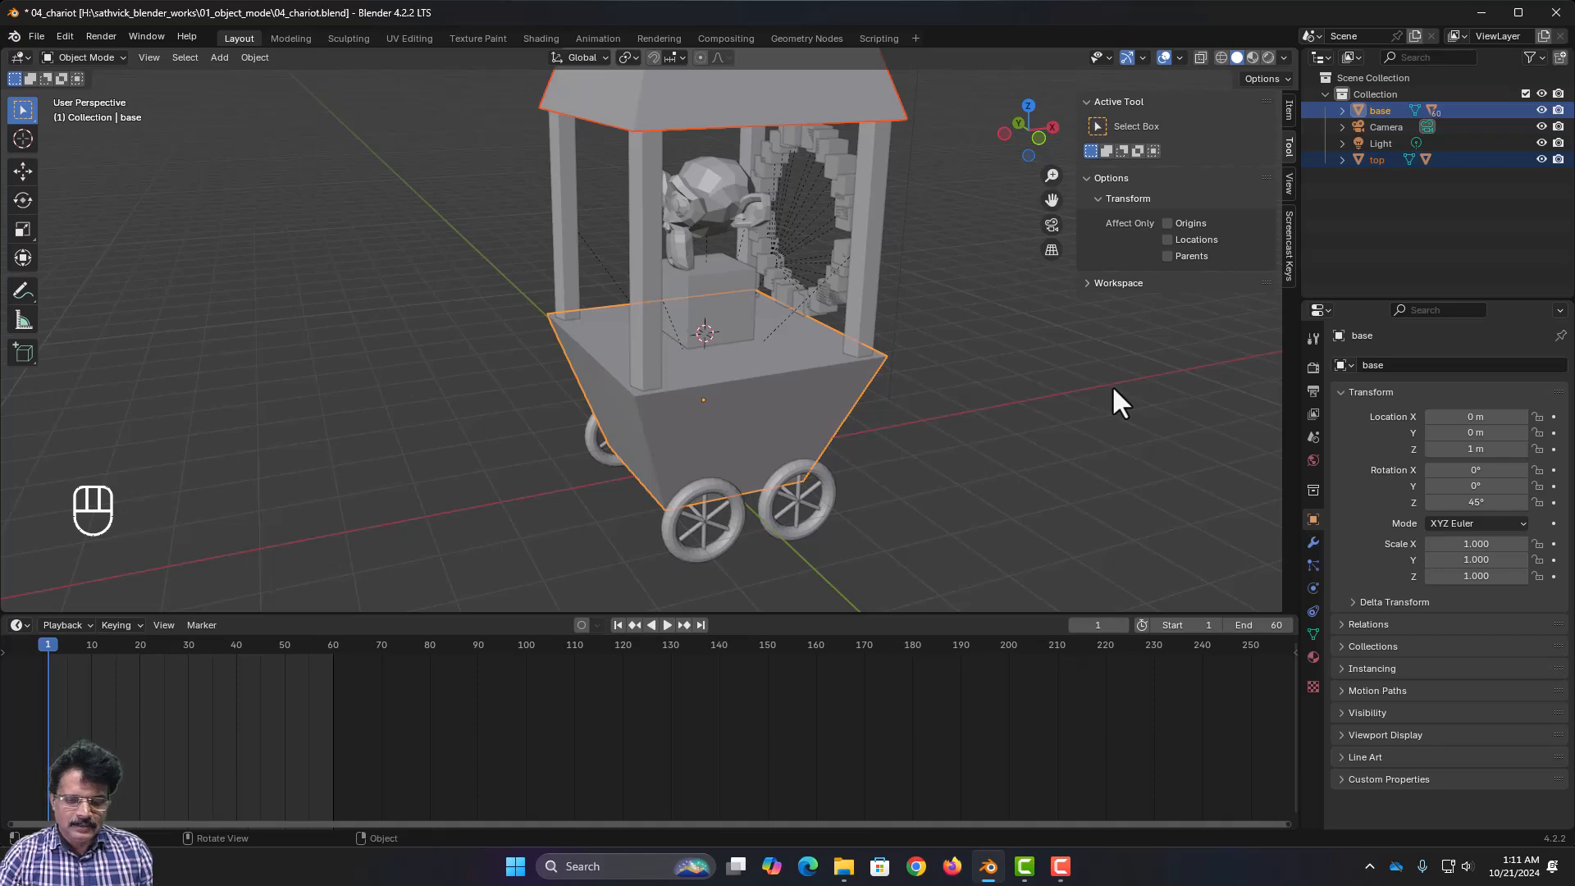
{"action": "key", "text": "ctrl+p"}
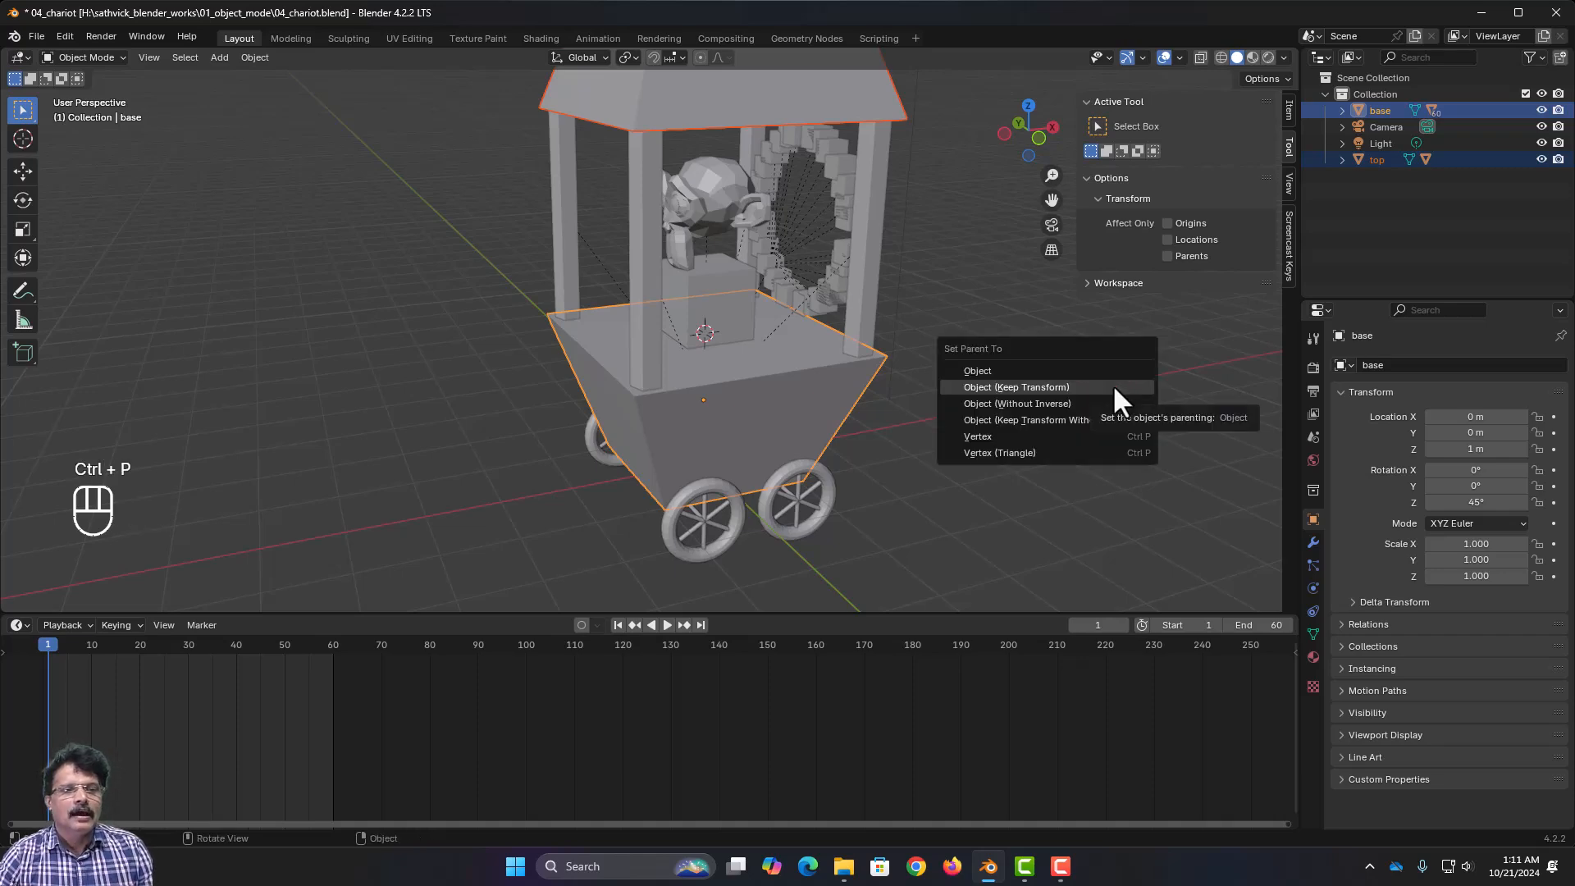
{"action": "left_click", "coordinate": [1114, 387]}
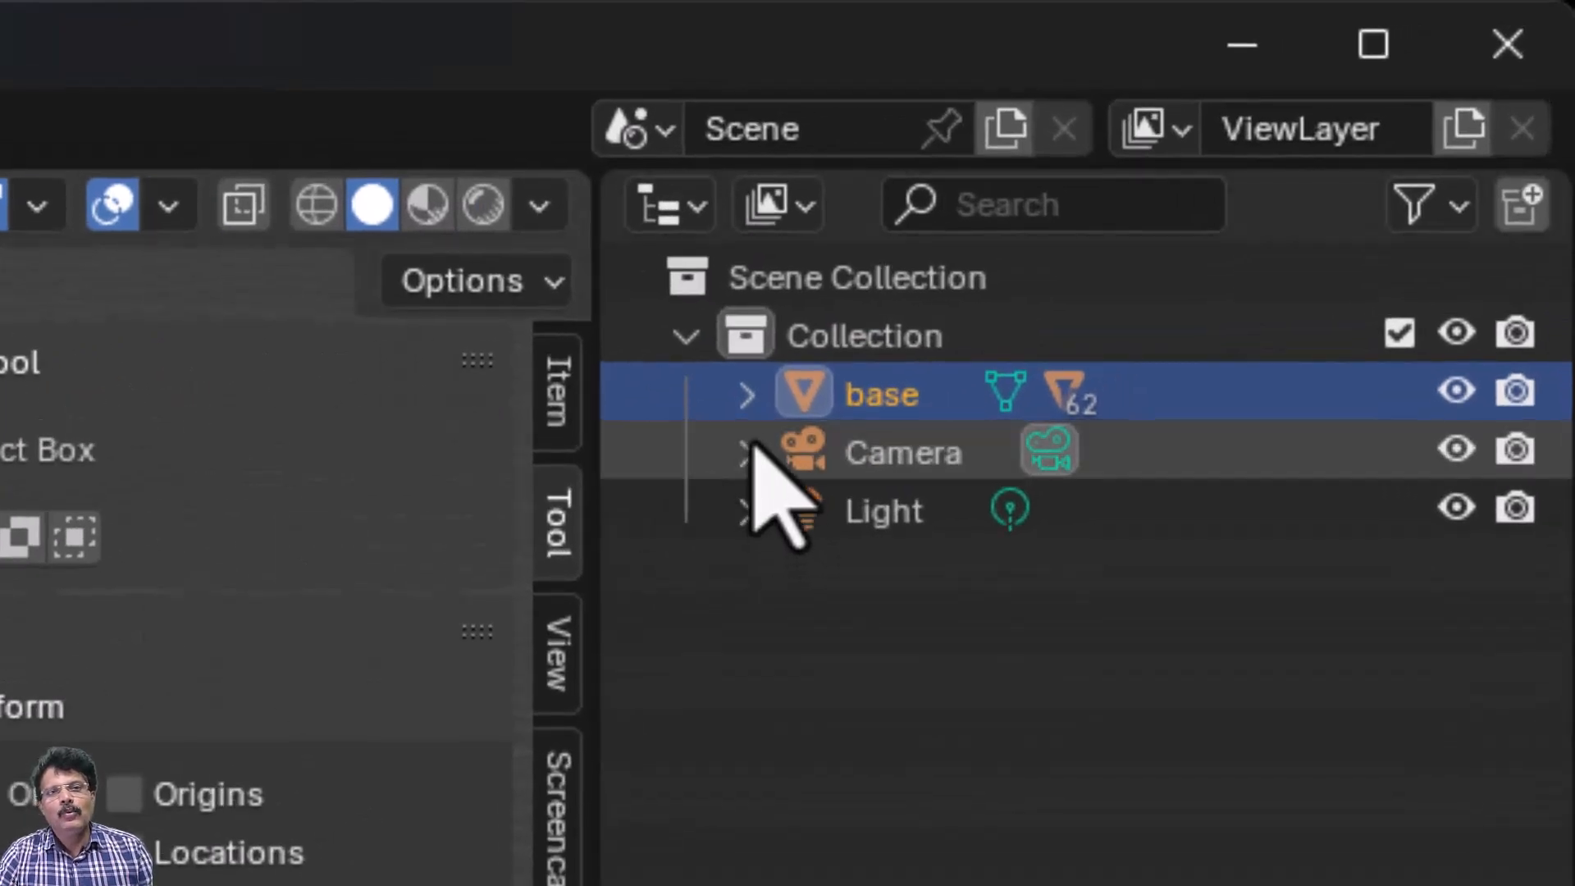
{"action": "key", "text": "alt+a"}
{"action": "left_click", "coordinate": [882, 394]}
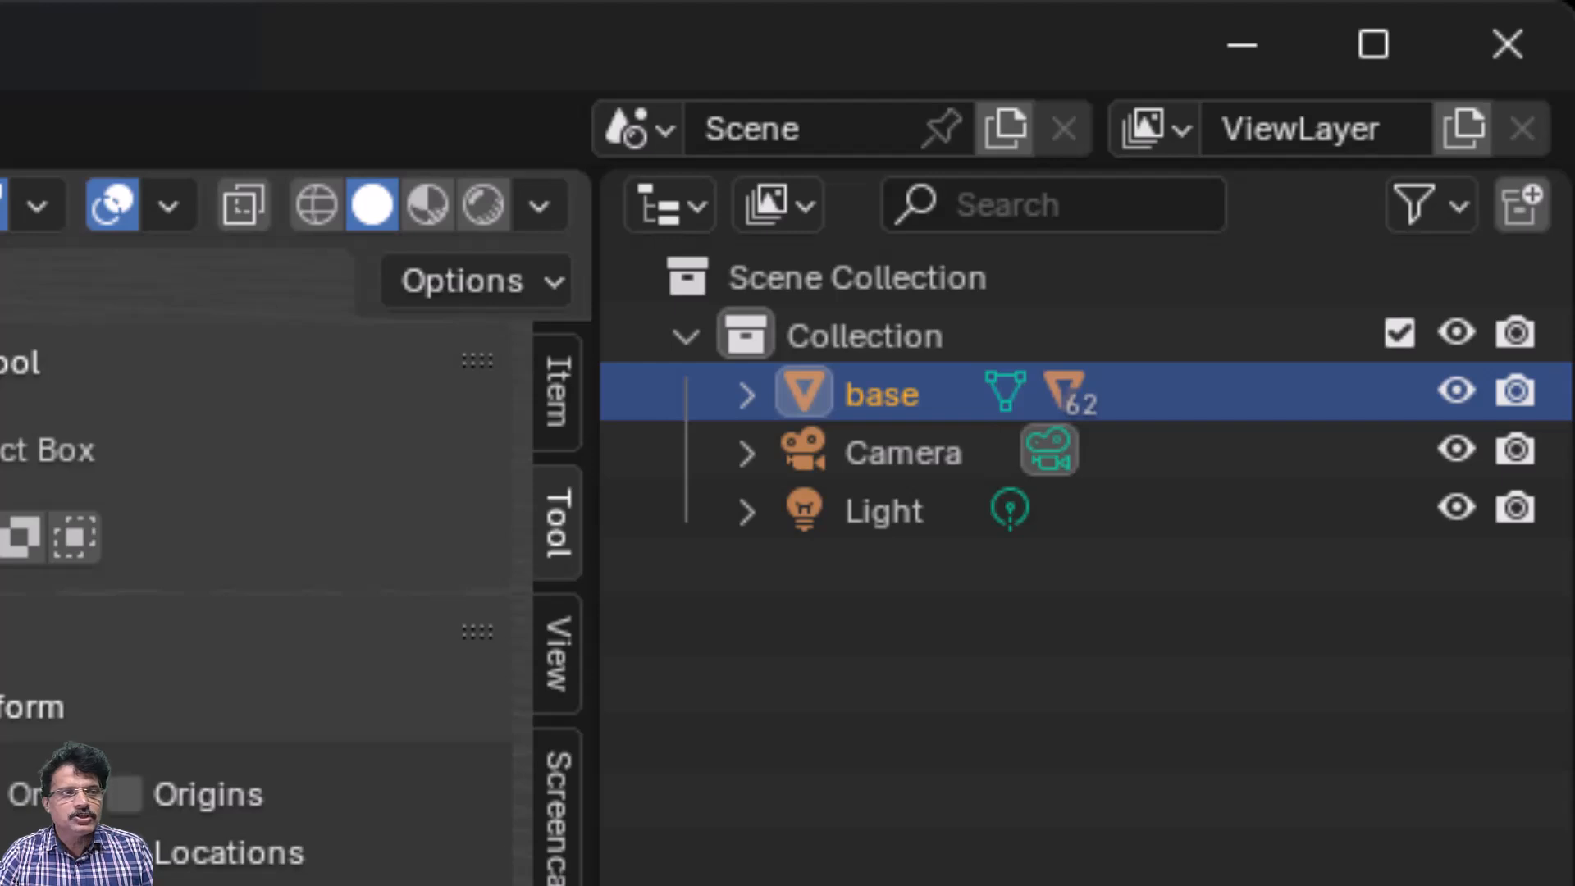
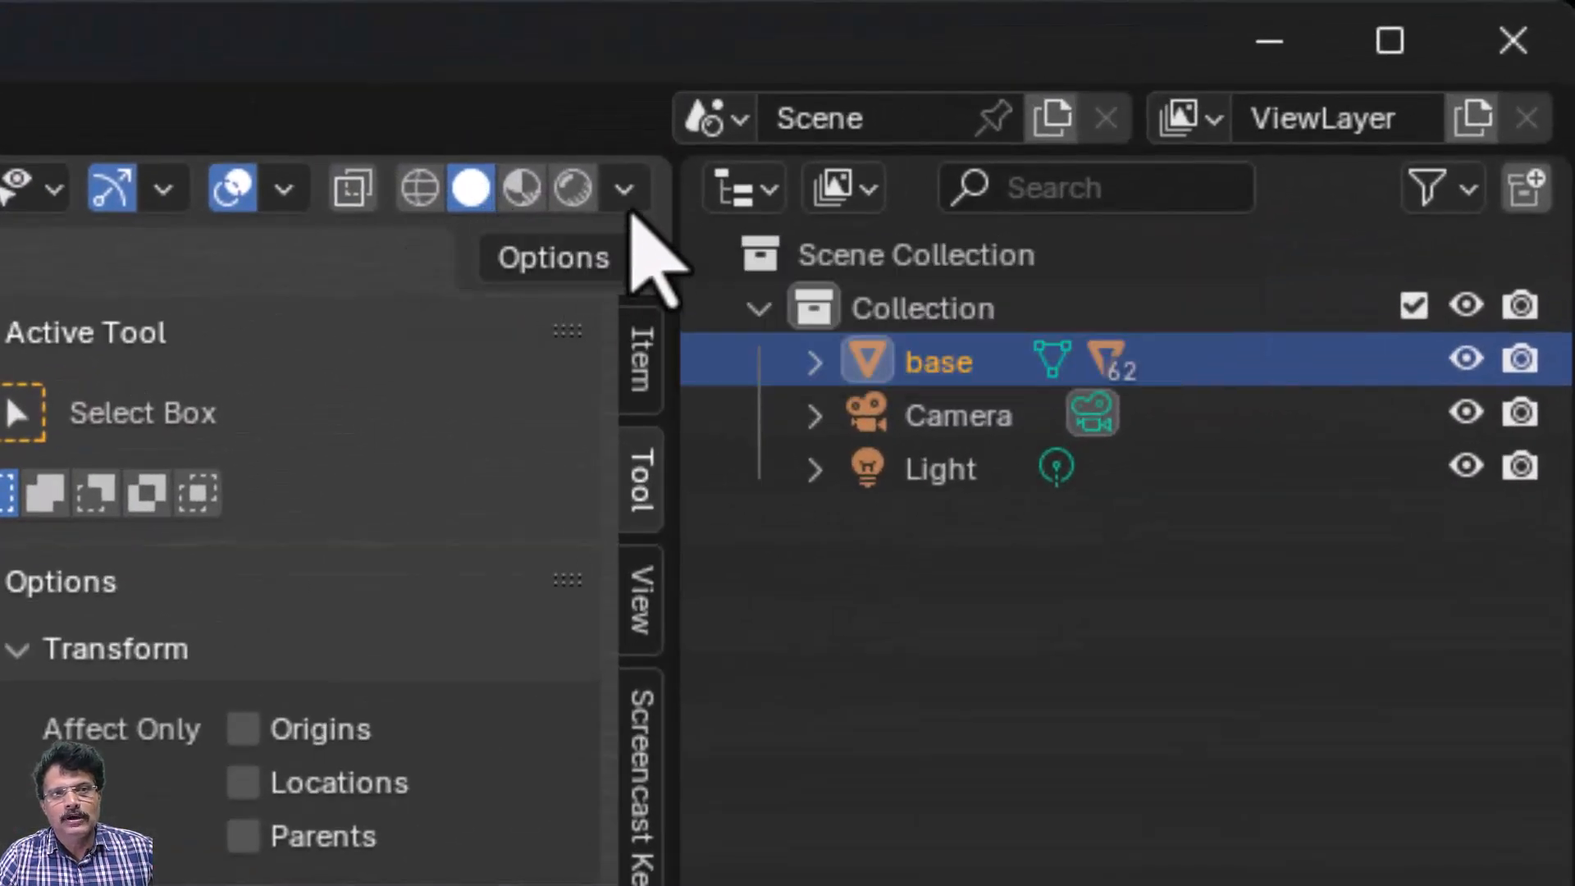
- Set the viewport shading colour to Random, enable Cavity, and view the chariot from several angles
{"action": "left_click", "coordinate": [629, 203]}
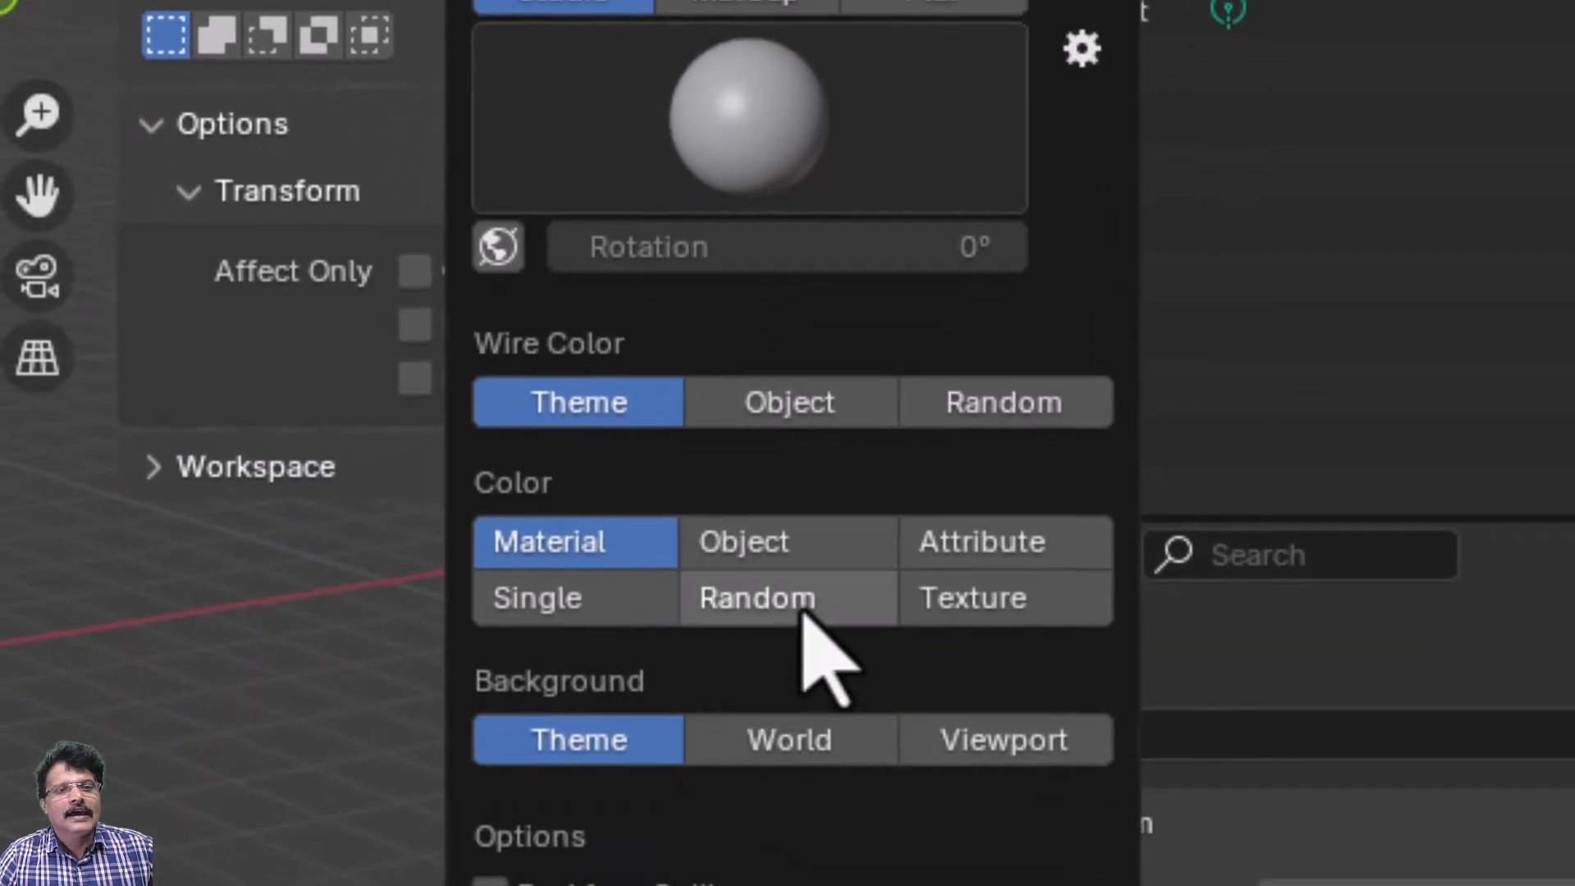
{"action": "left_click", "coordinate": [799, 603]}
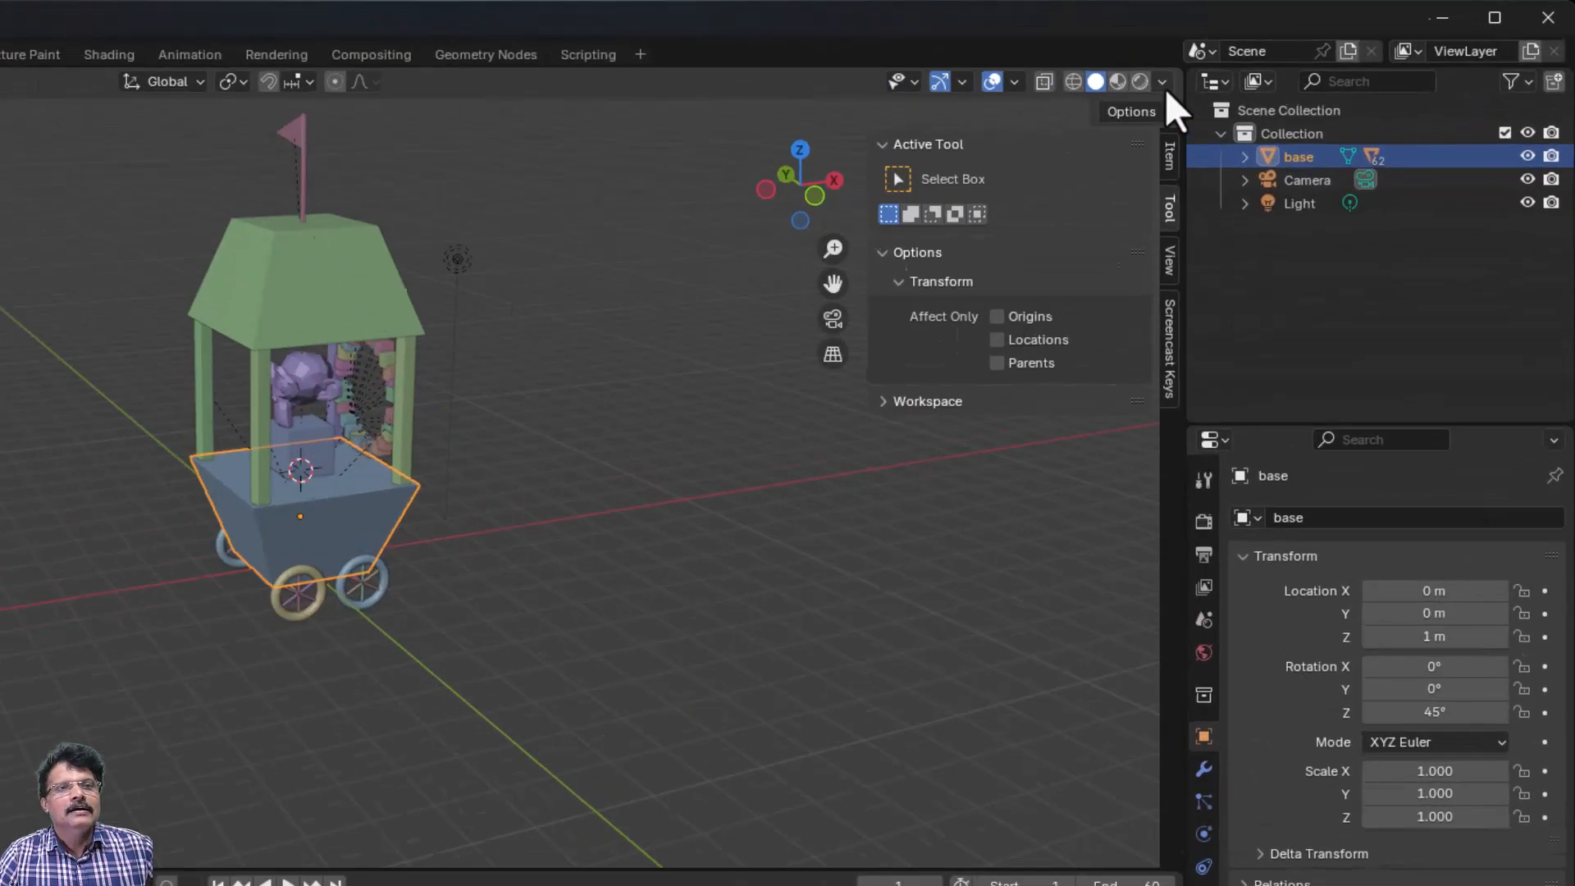
{"action": "left_click", "coordinate": [1283, 58]}
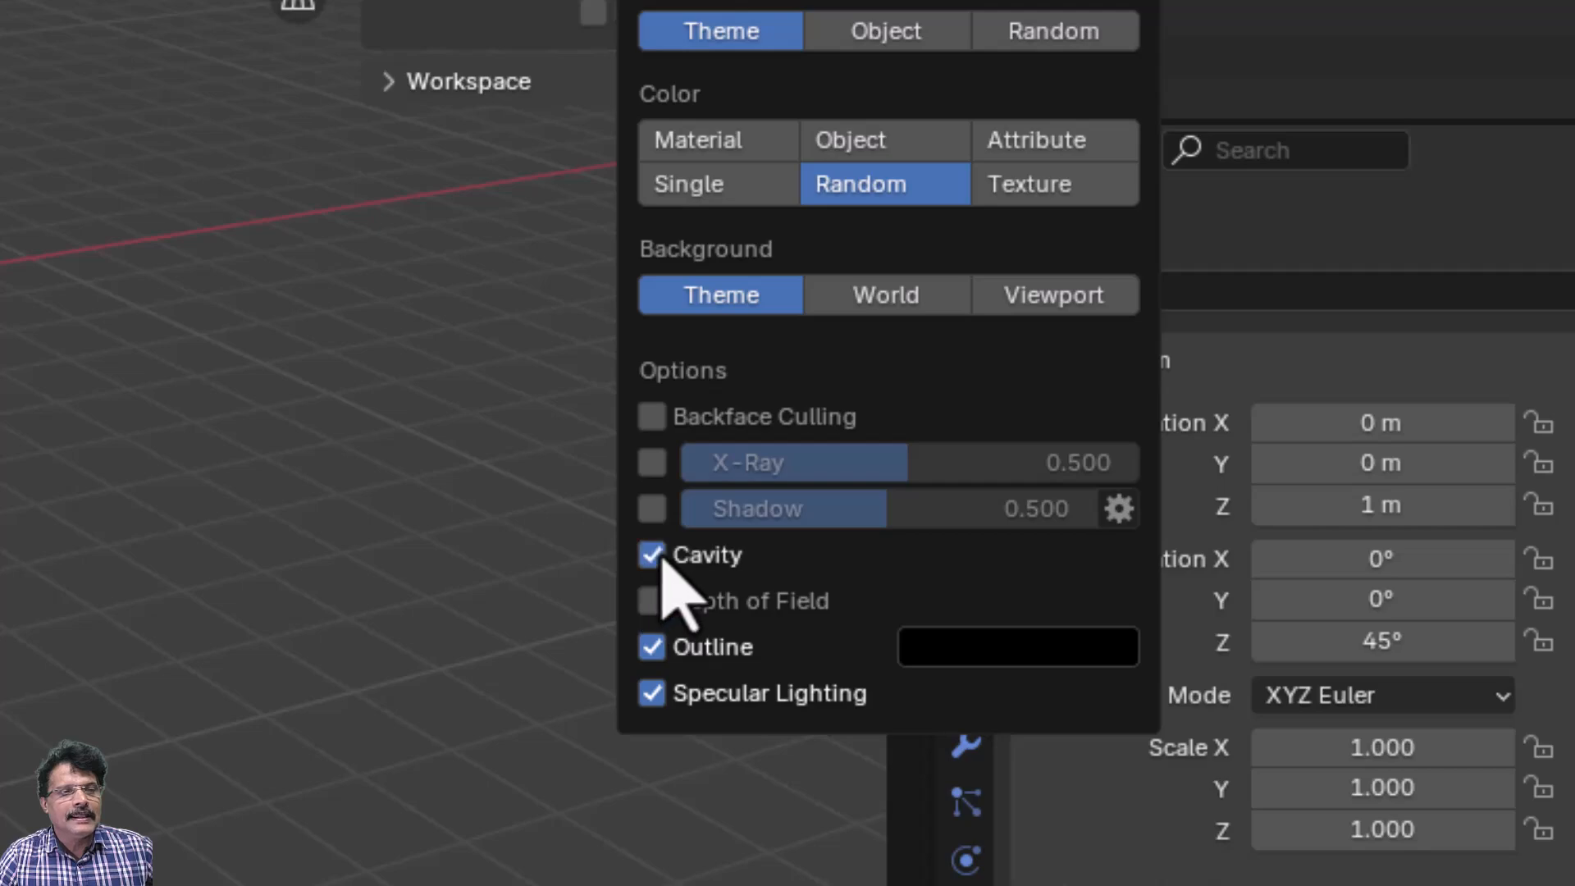
{"action": "left_click", "coordinate": [650, 555]}
{"action": "scroll", "coordinate": [669, 425], "scroll_direction": "up", "scroll_amount": 2}
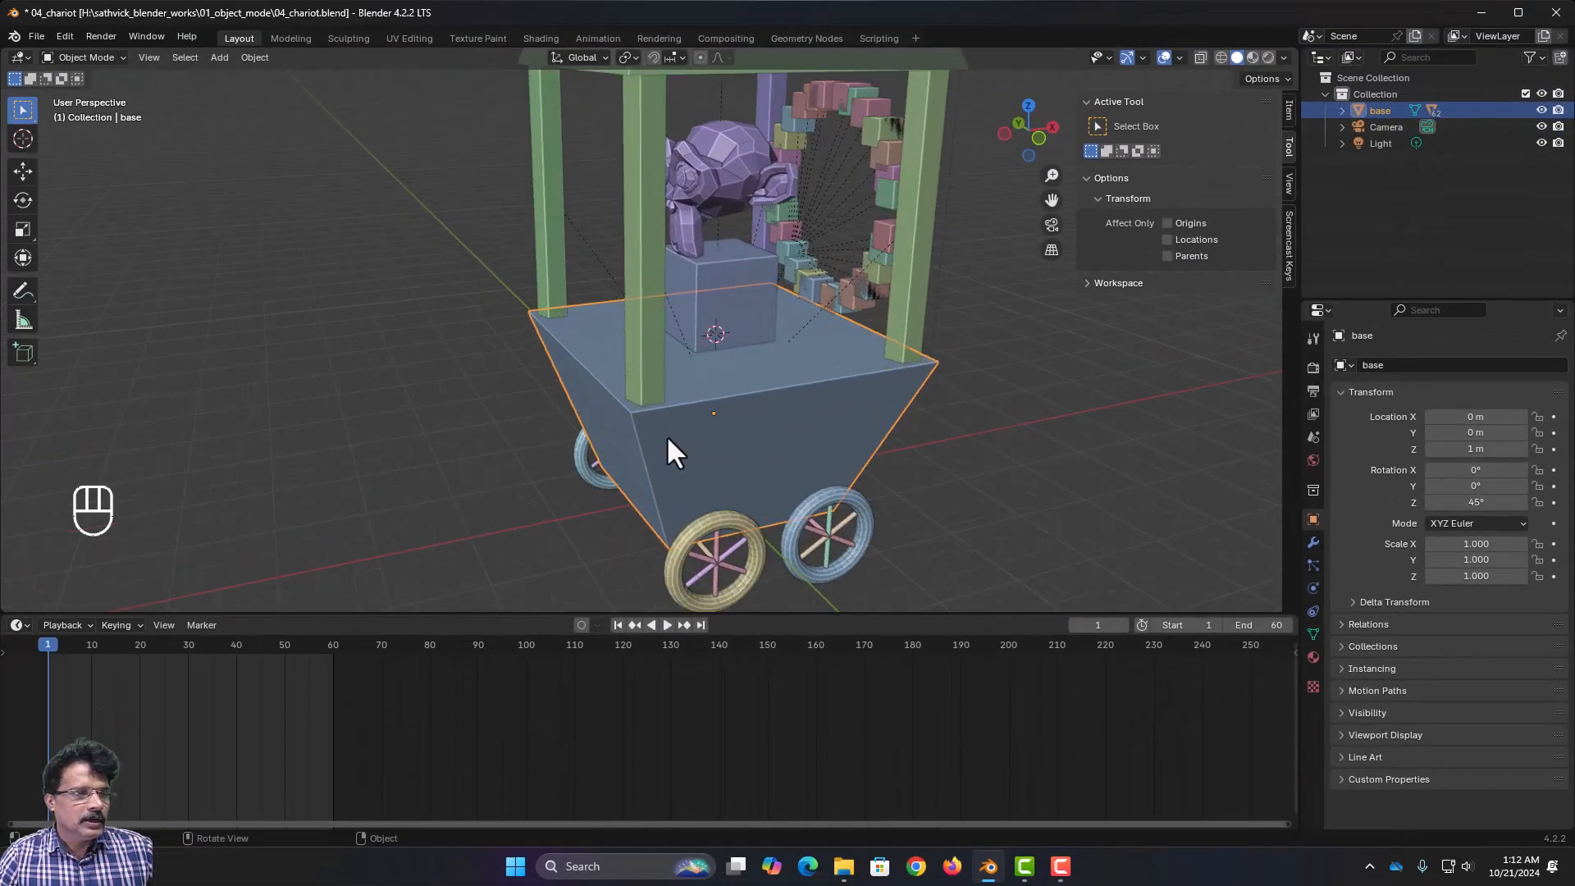
{"action": "scroll", "coordinate": [683, 405], "scroll_direction": "down", "scroll_amount": 2}
{"action": "scroll", "coordinate": [683, 381], "scroll_direction": "up", "scroll_amount": 2}
{"action": "middle_click_drag", "start_coordinate": [680, 378], "coordinate": [731, 383]}
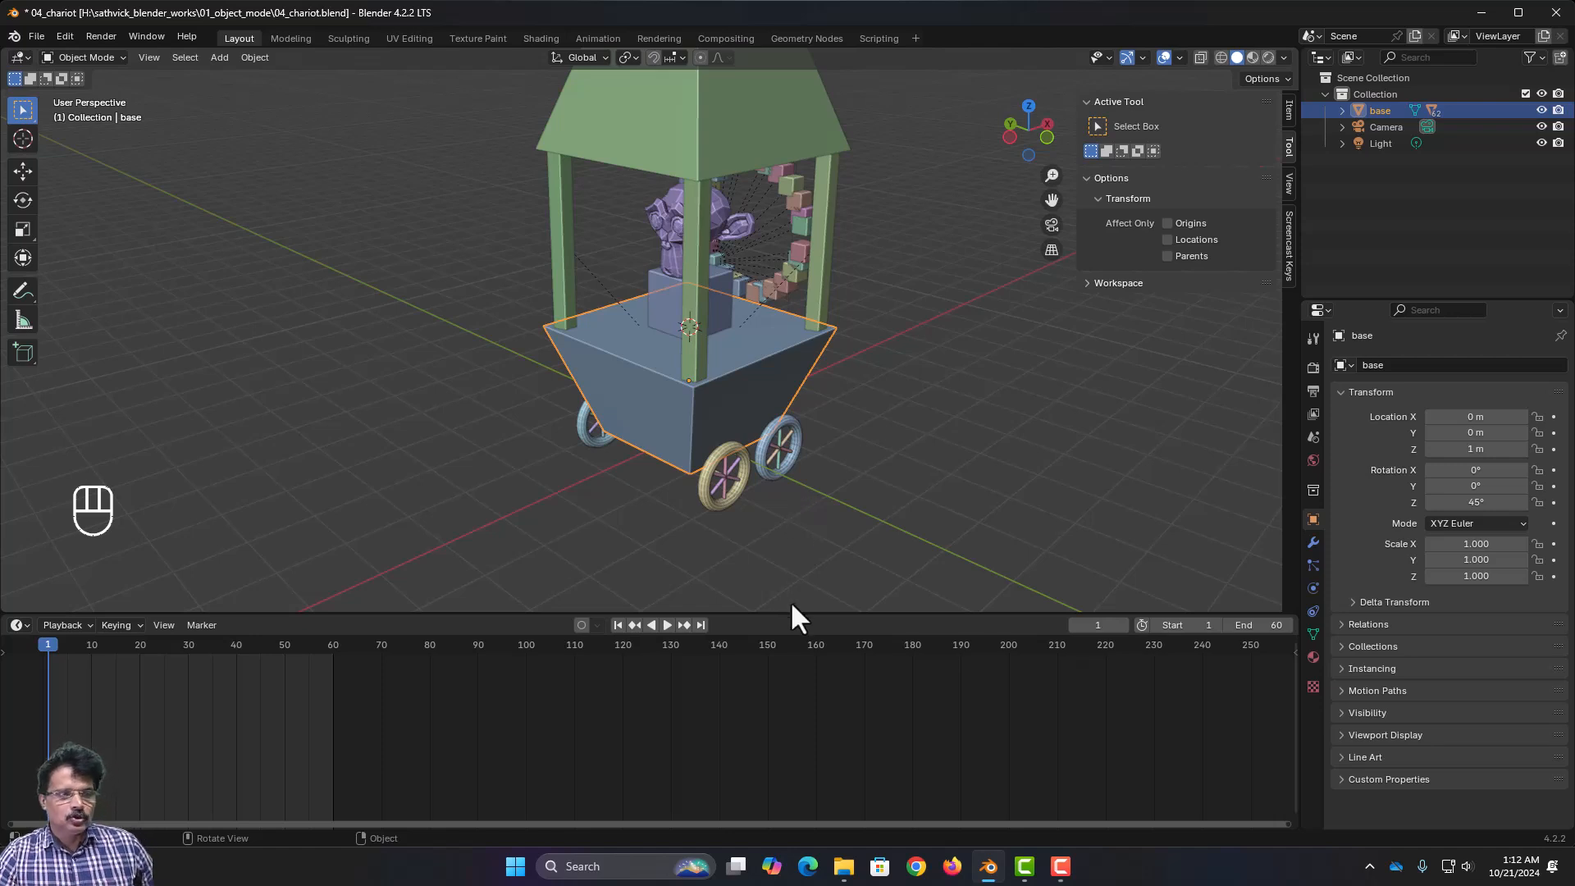
- Deselect the base and set the timeline's end frame to 60
{"action": "left_click", "coordinate": [889, 410]}
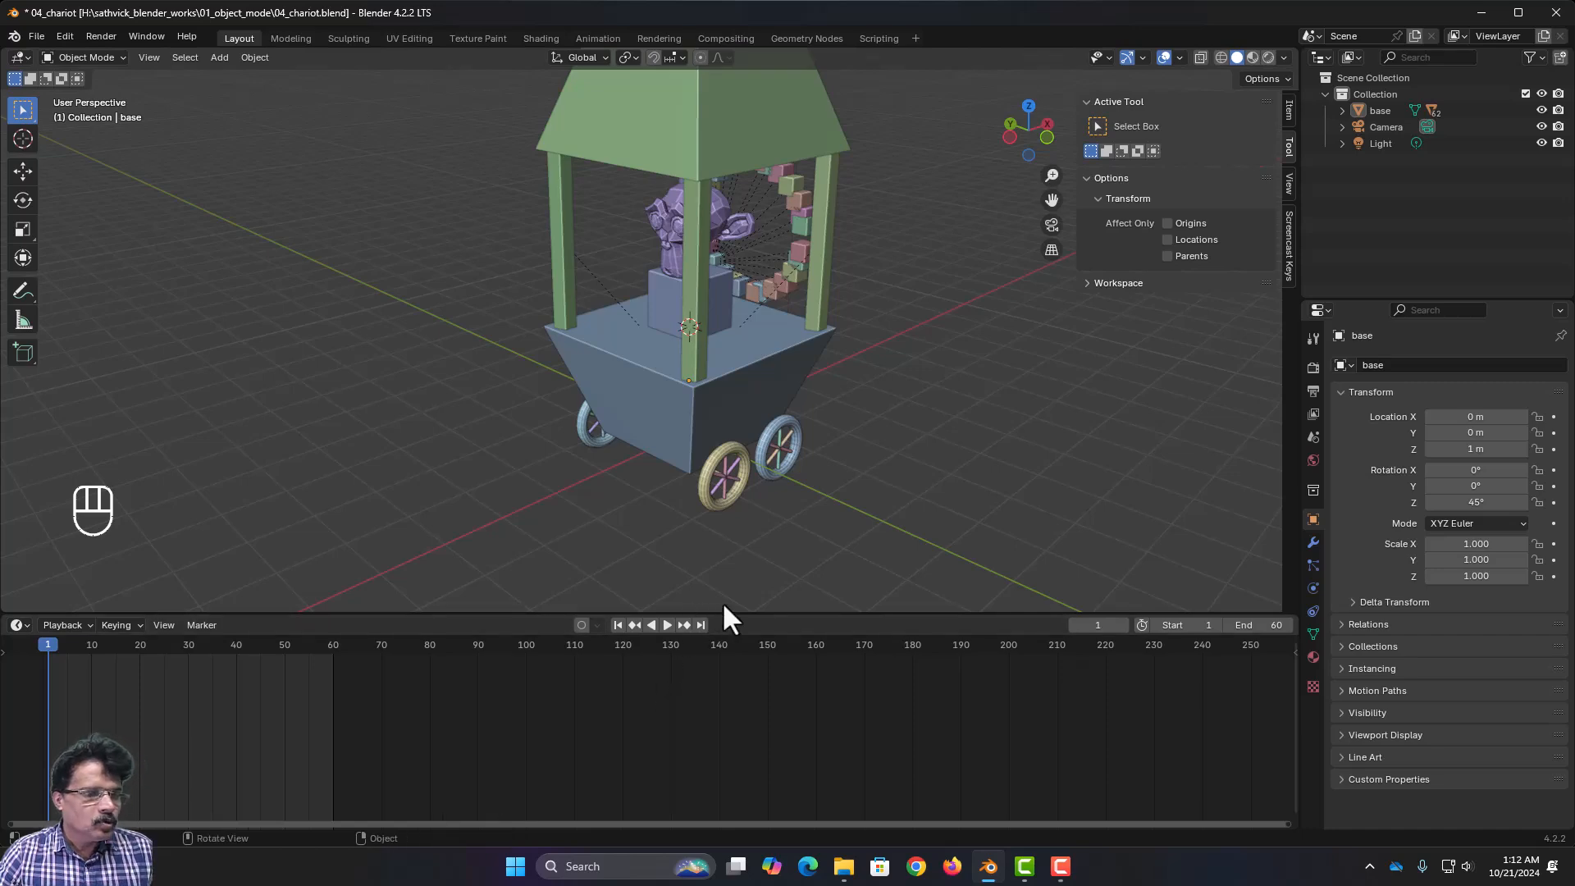
{"action": "left_click", "coordinate": [1278, 625]}
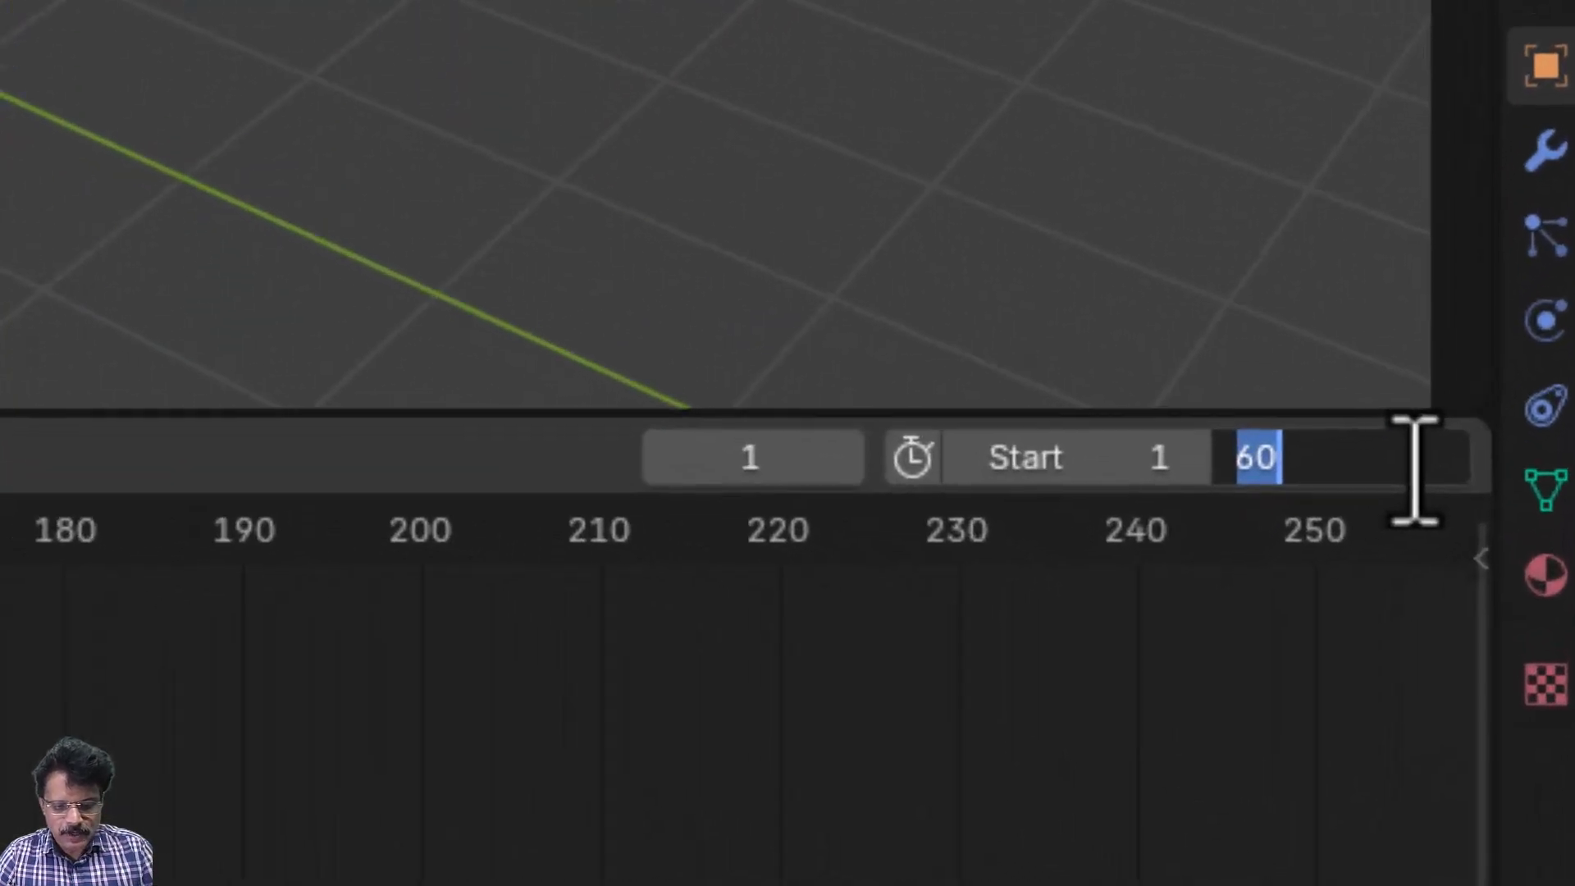
{"action": "type", "text": "6"}
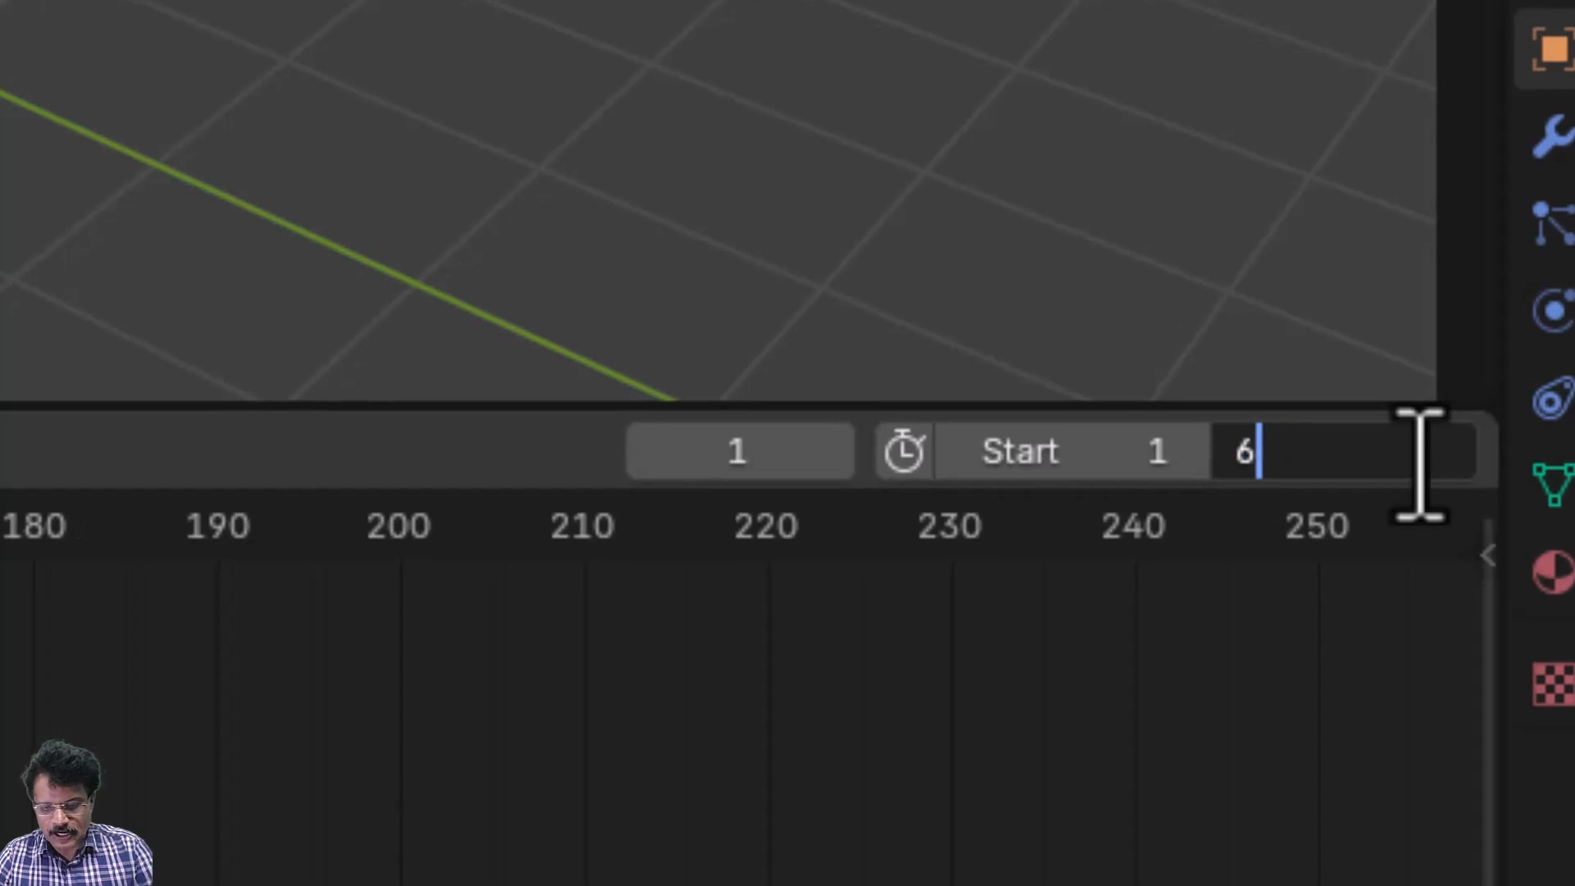
{"action": "type", "text": "0"}
{"action": "key", "text": "Return"}
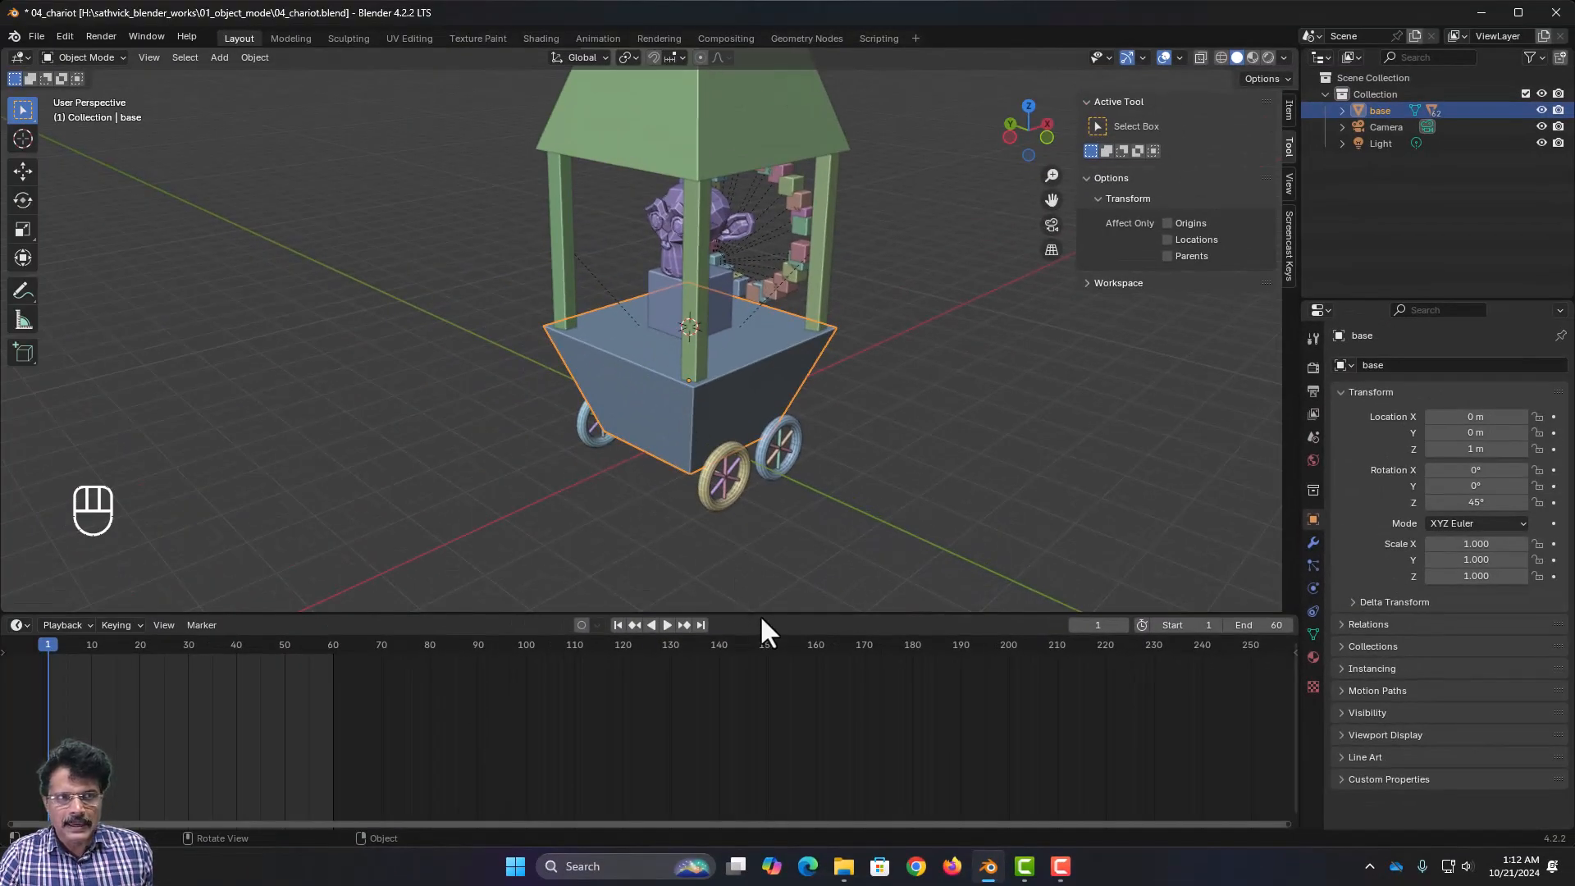
- Show the base's transform values and insert a location keyframe for it at frame 1
{"action": "left_click", "coordinate": [1284, 113]}
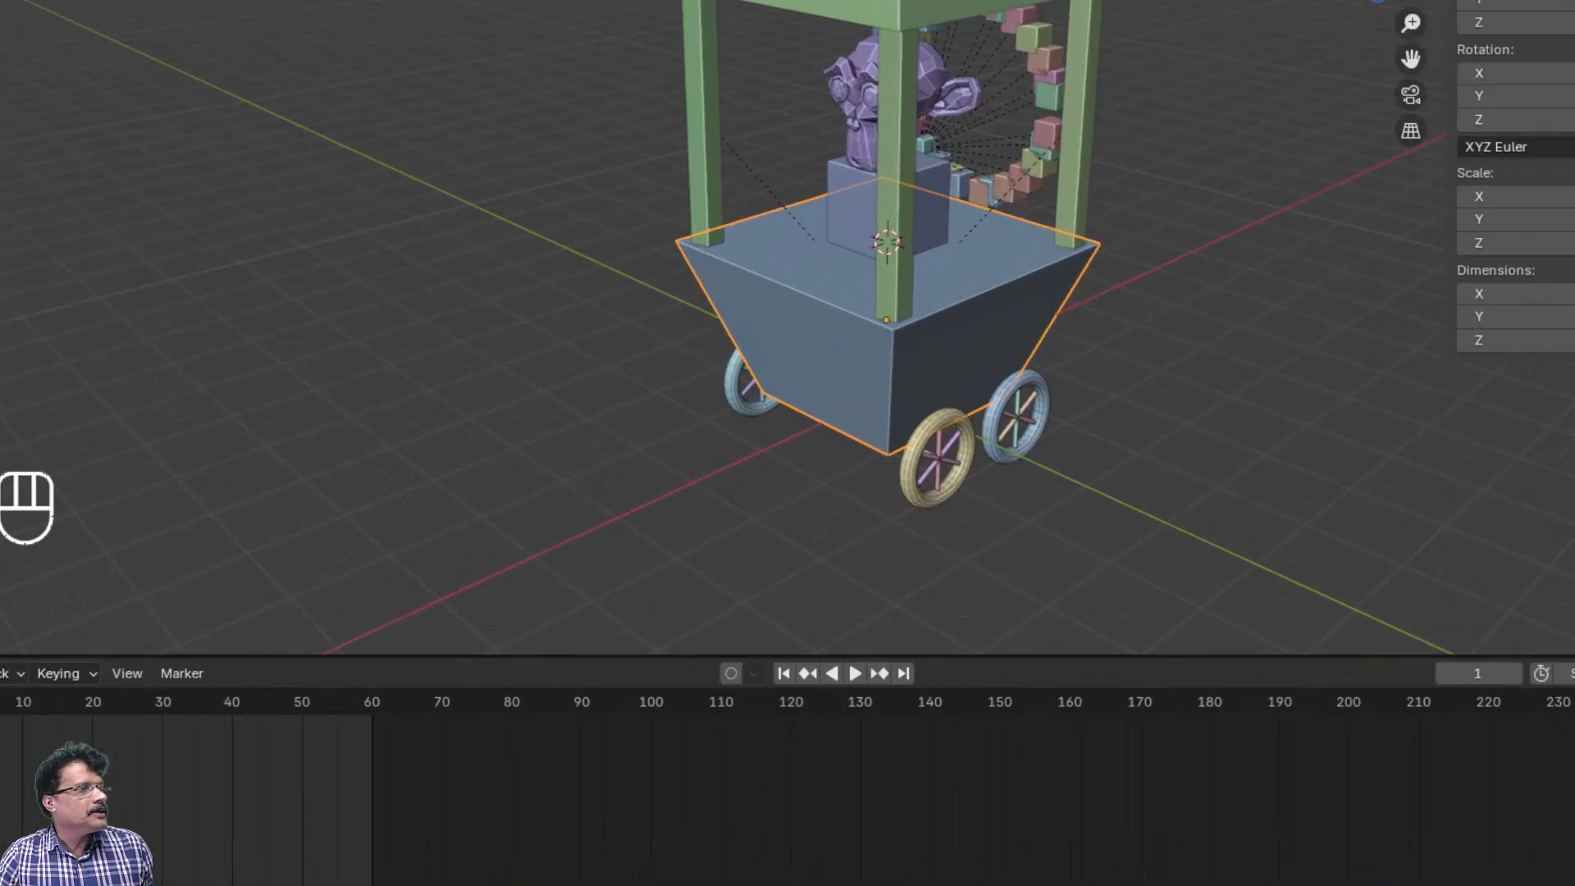
{"action": "left_click", "coordinate": [254, 58]}
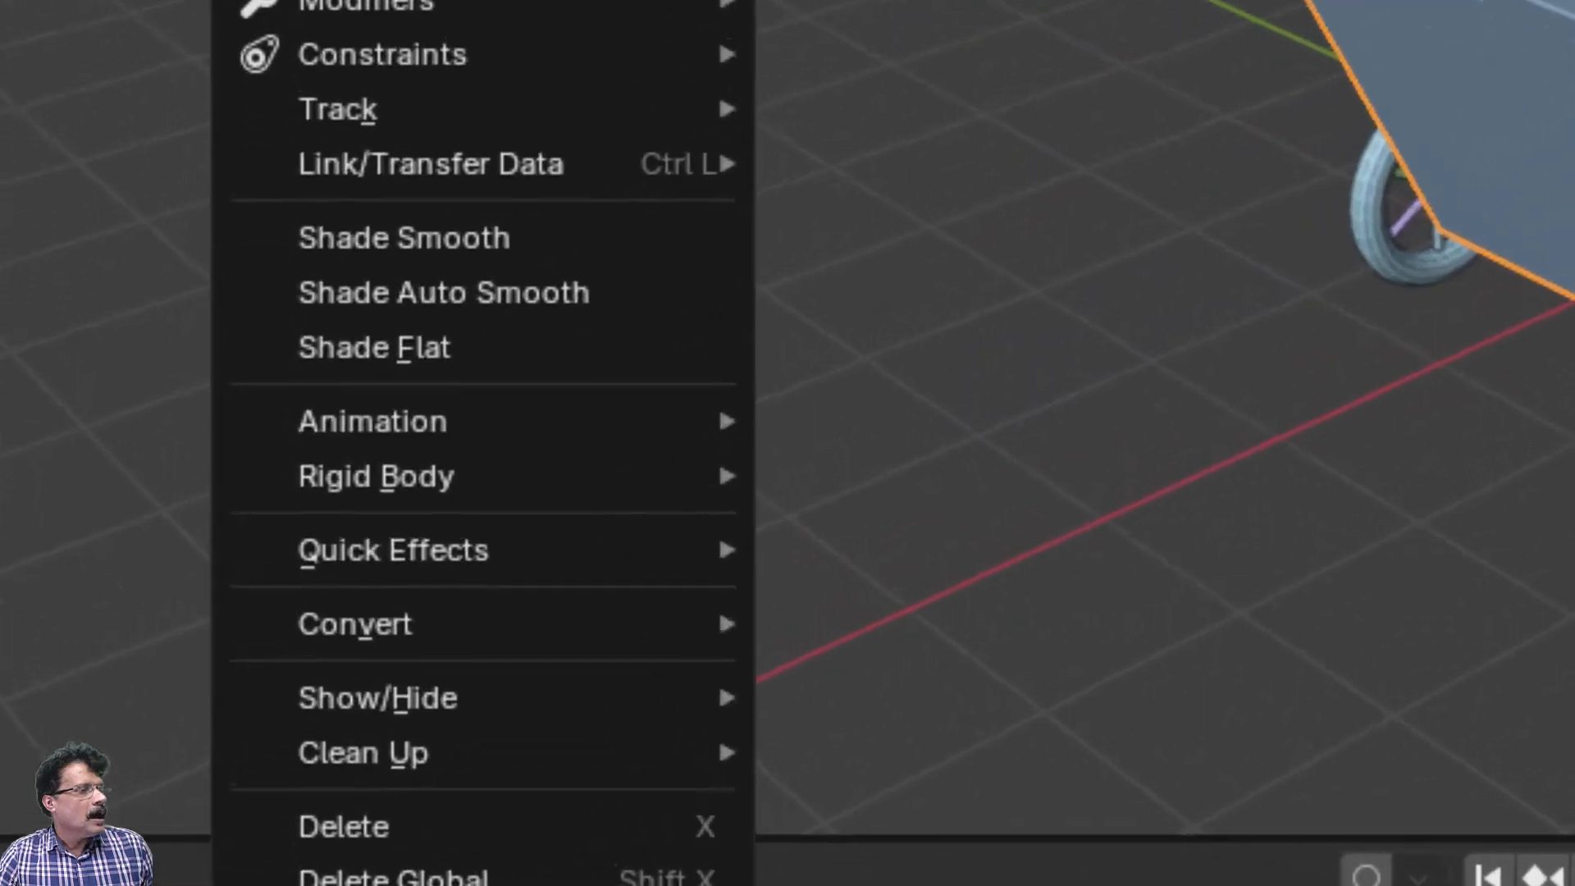
{"action": "mouse_move", "coordinate": [557, 422]}
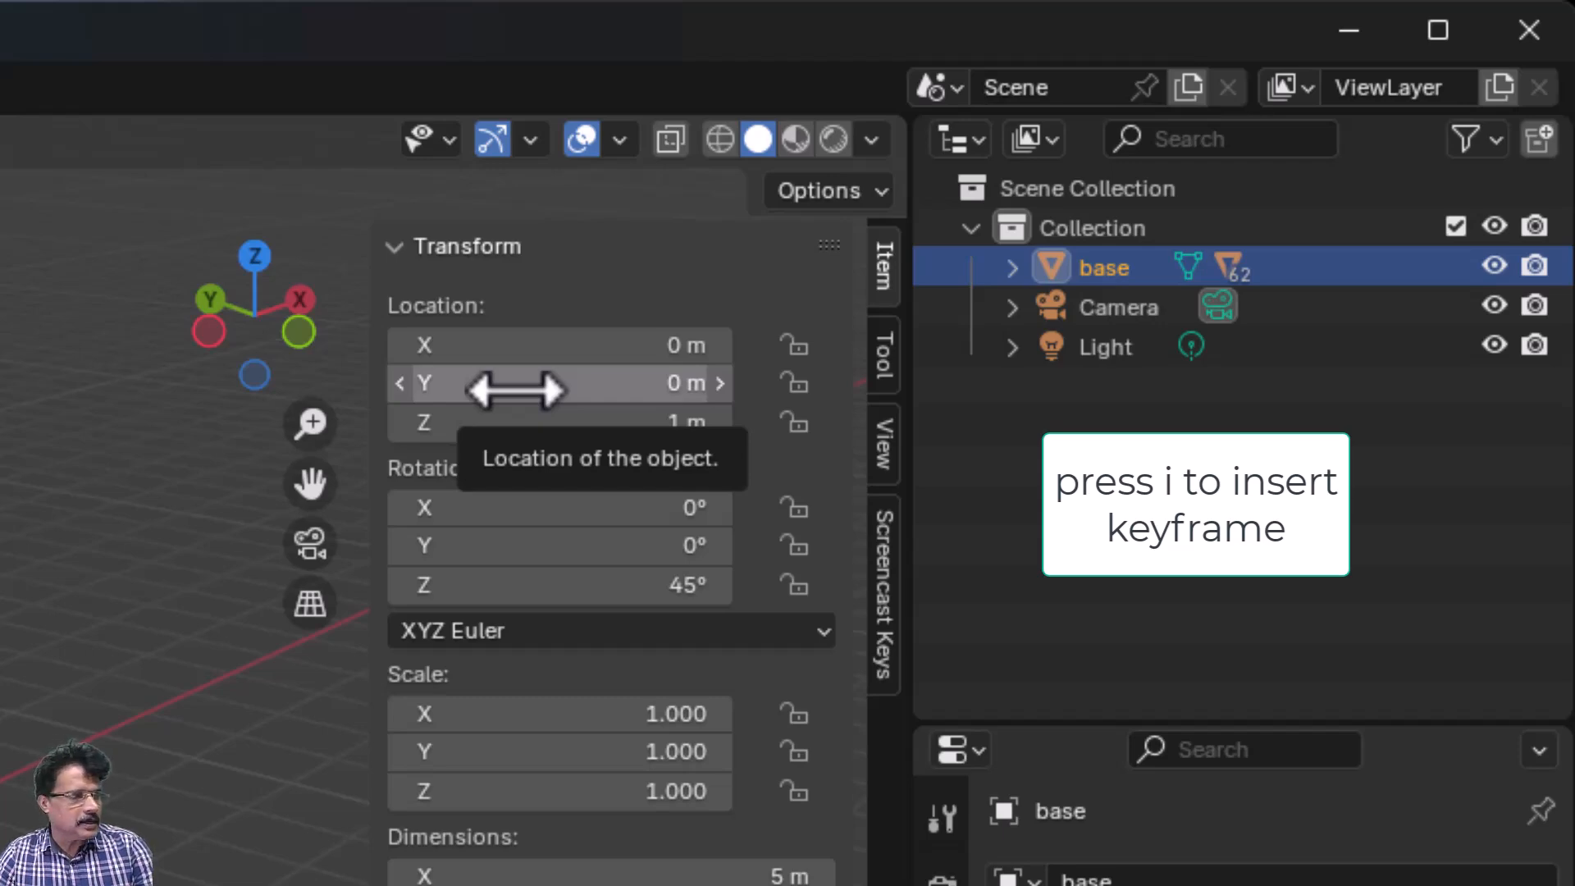
{"action": "key", "text": "i"}
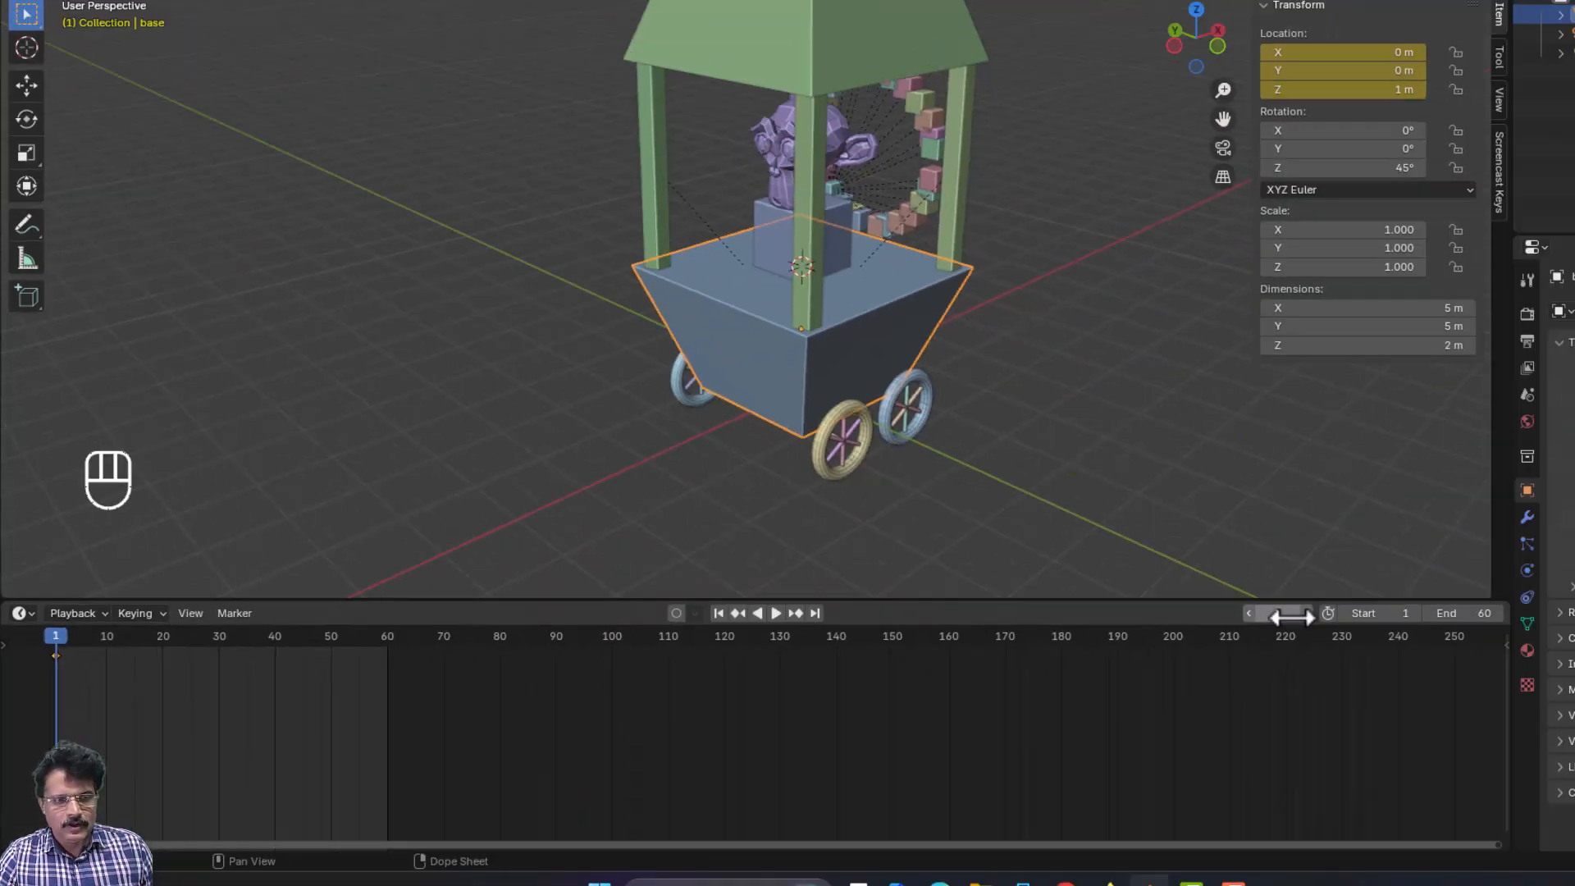
- At frame 60, move the base -12 m along the global X axis and insert a location keyframe
{"action": "left_click", "coordinate": [1289, 619]}
{"action": "type", "text": "60"}
{"action": "key", "text": "Return"}
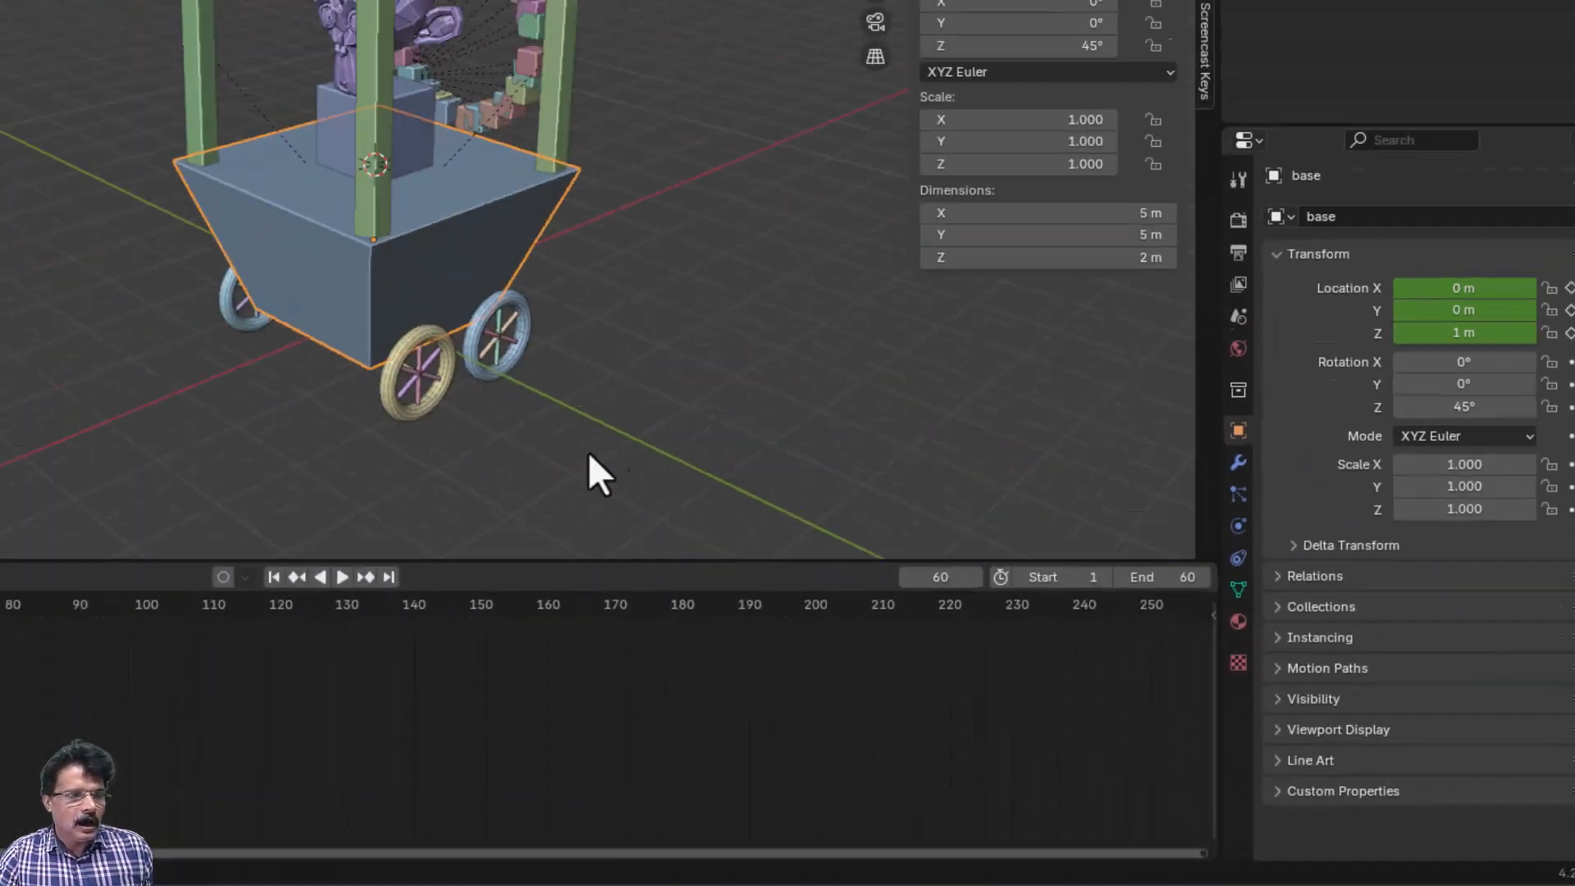
{"action": "middle_click_drag", "start_coordinate": [588, 452], "coordinate": [441, 262]}
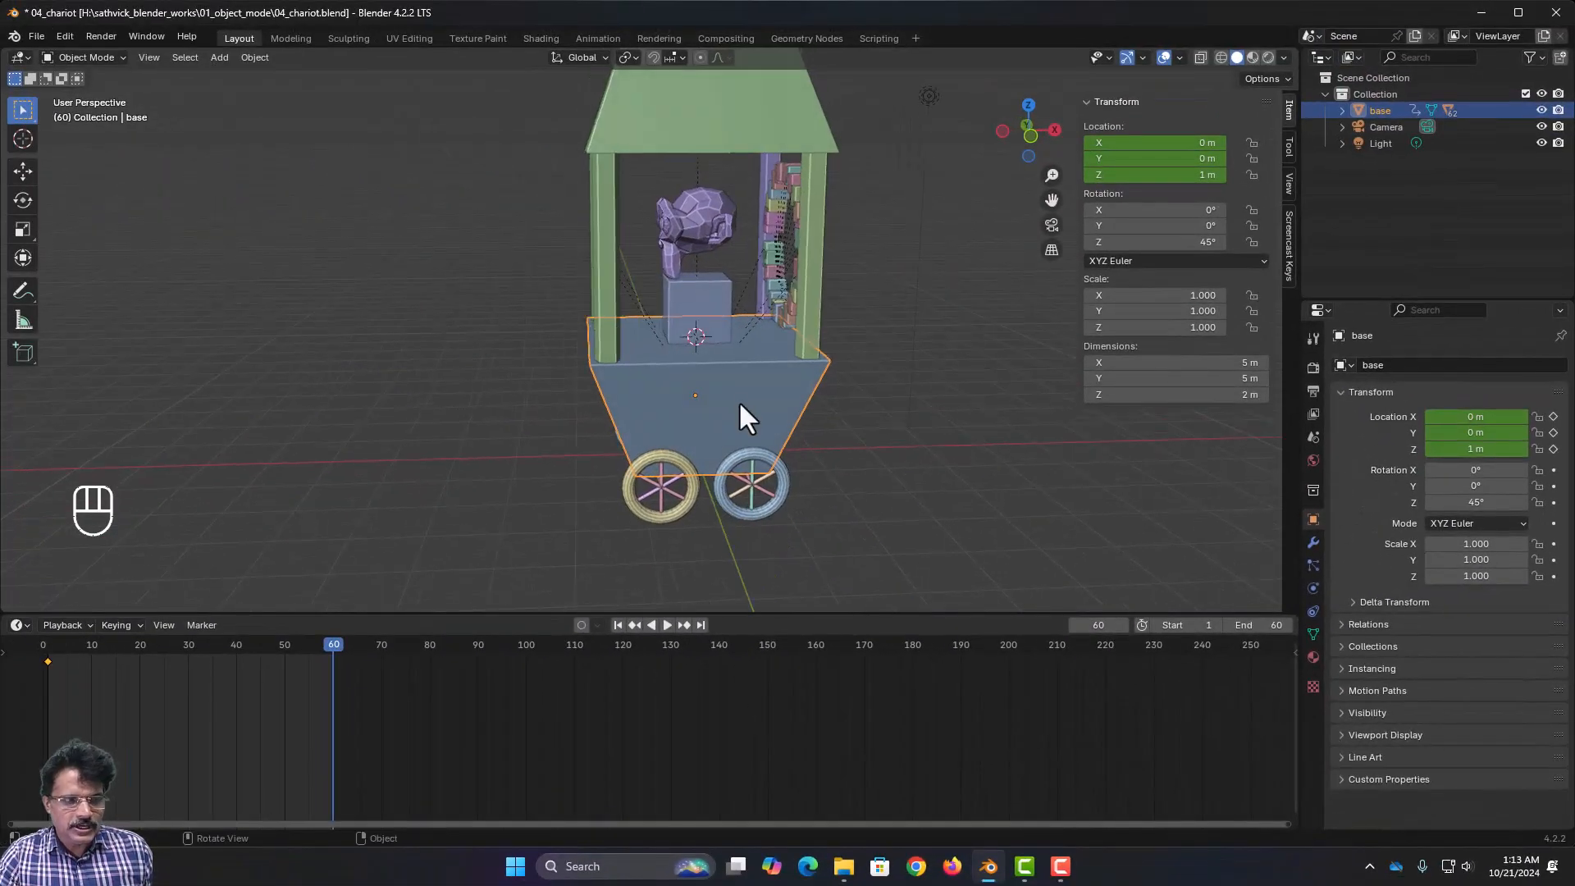
{"action": "key", "text": "g"}
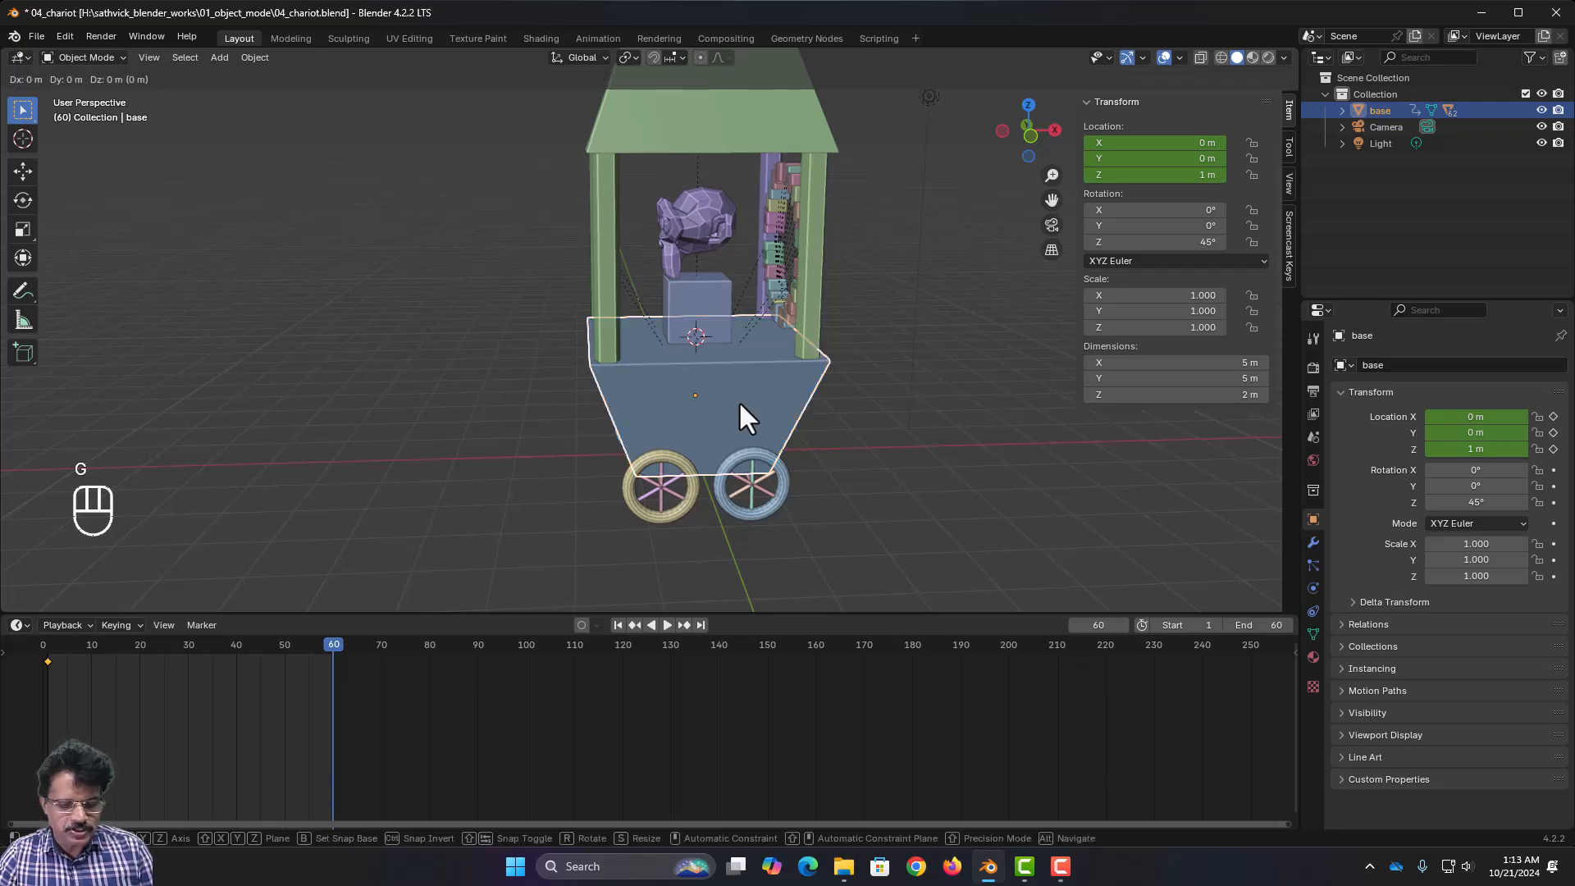
{"action": "key", "text": "x"}
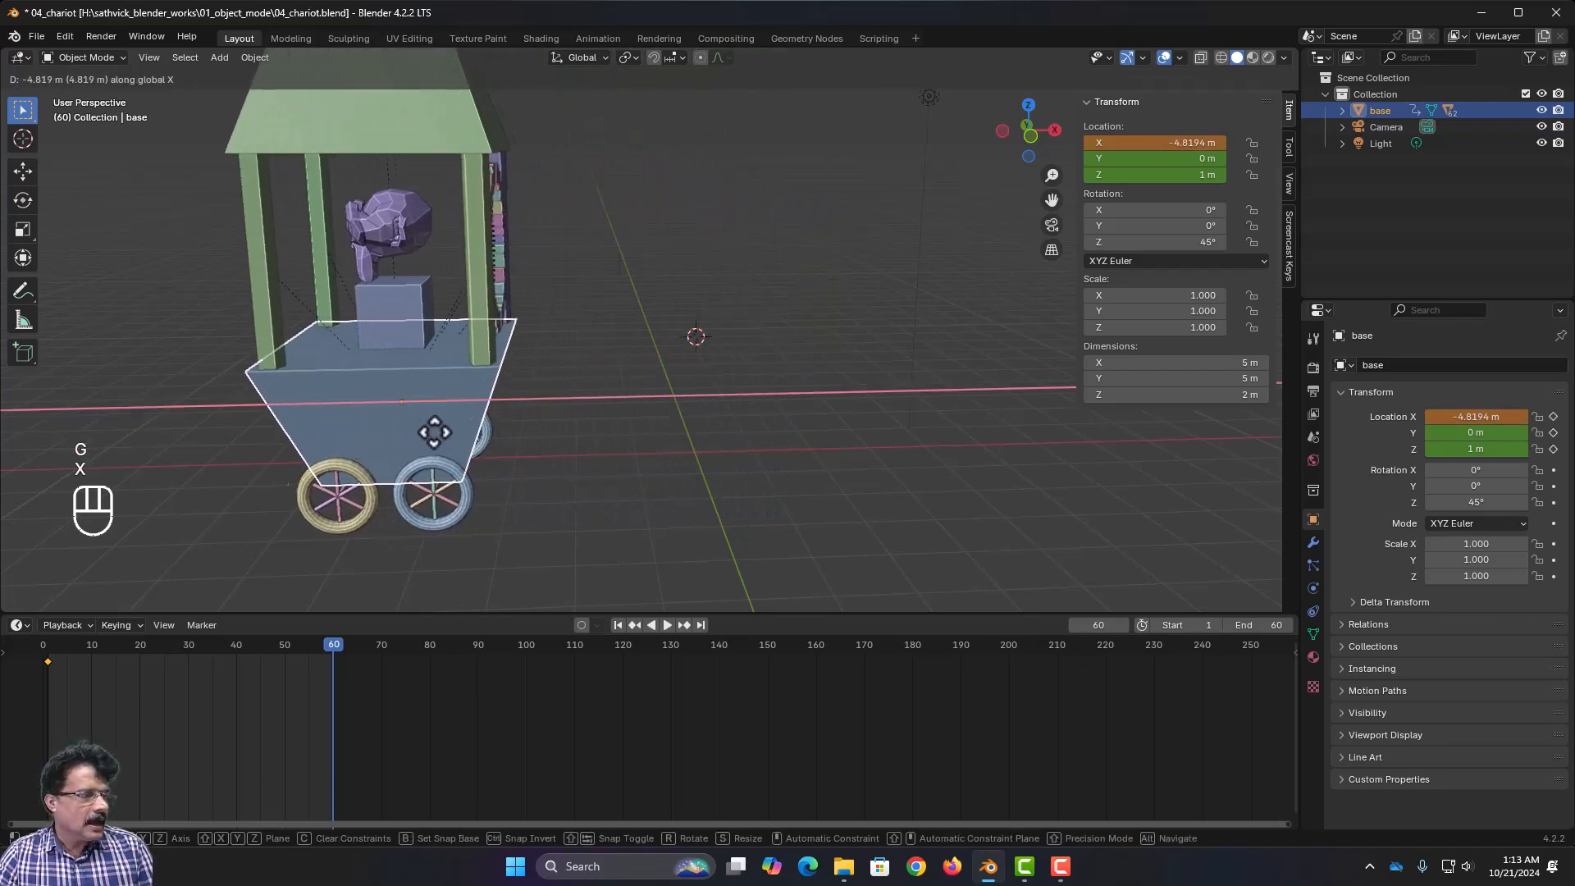
{"action": "left_click", "coordinate": [335, 430]}
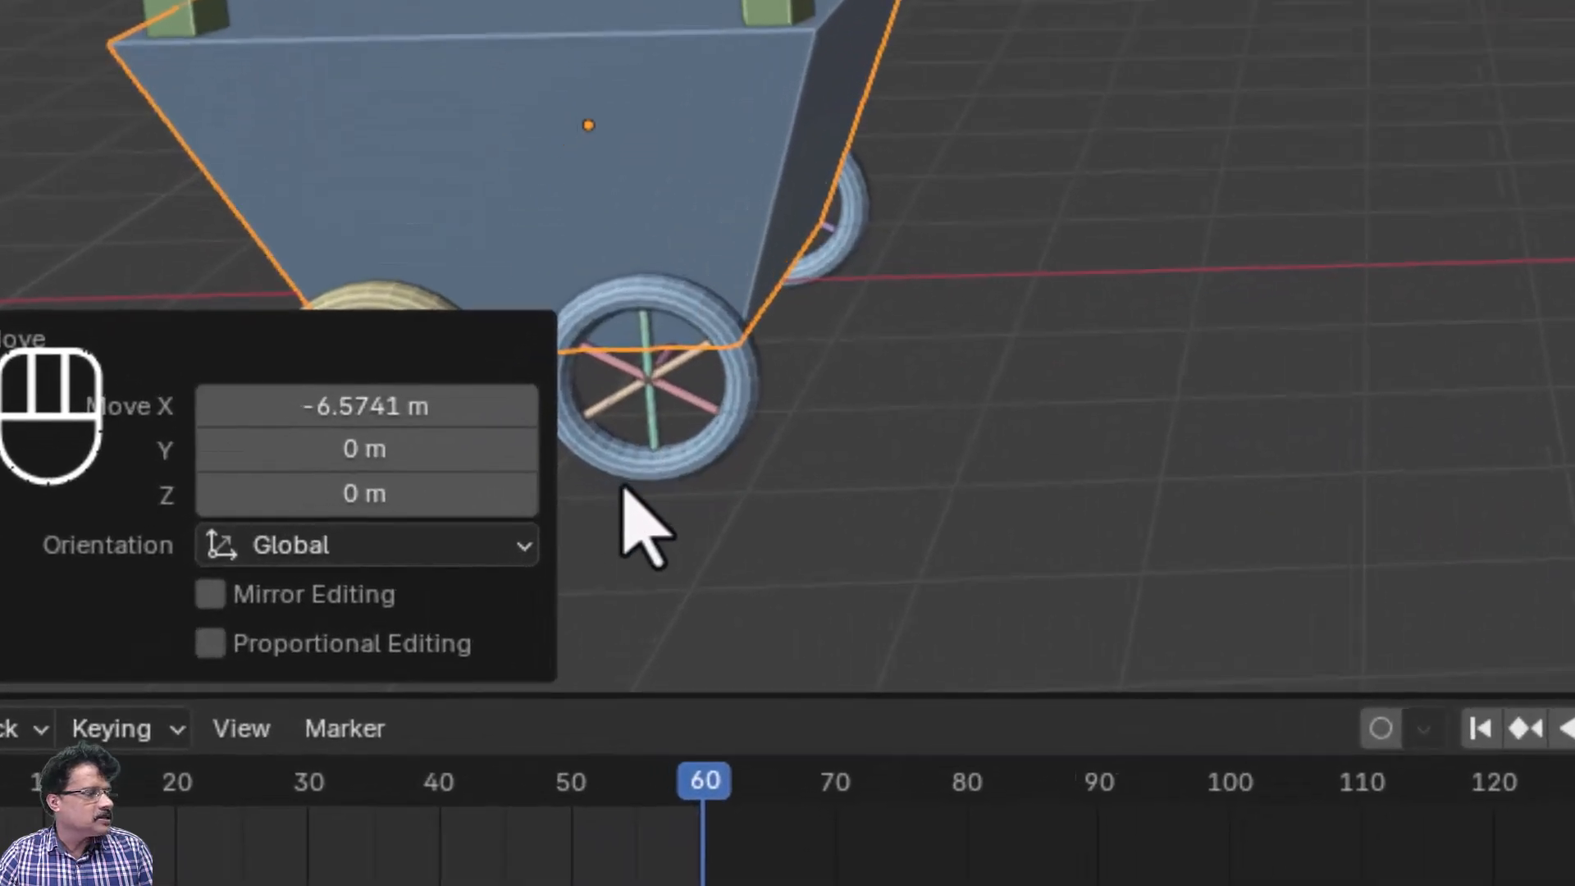
{"action": "left_click", "coordinate": [317, 405]}
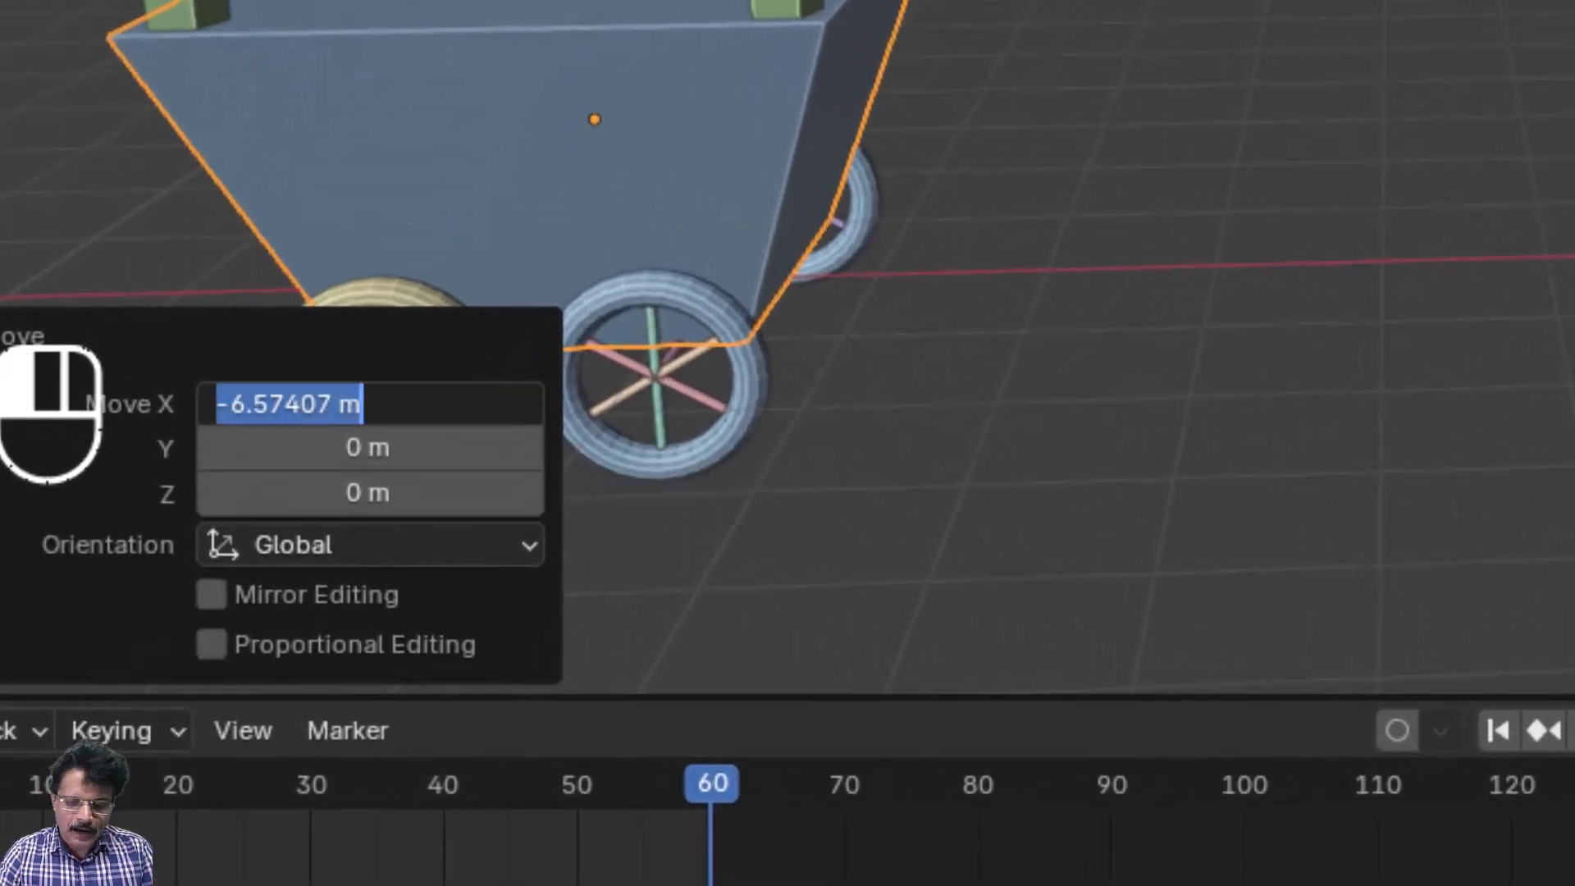
{"action": "type", "text": "-12"}
{"action": "key", "text": "Return"}
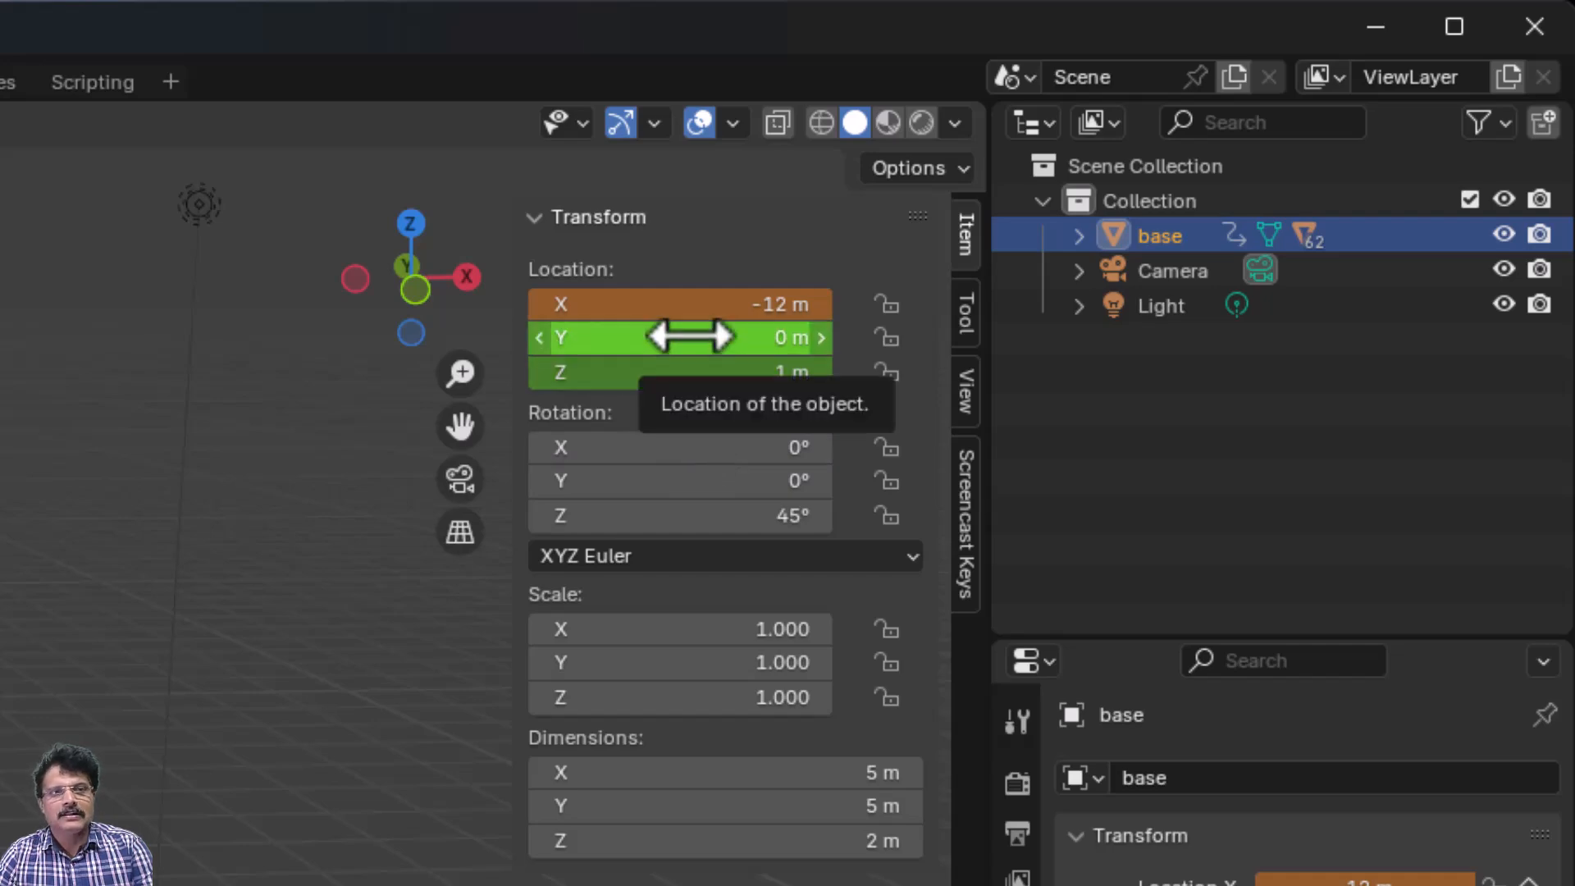
{"action": "key", "text": "i"}
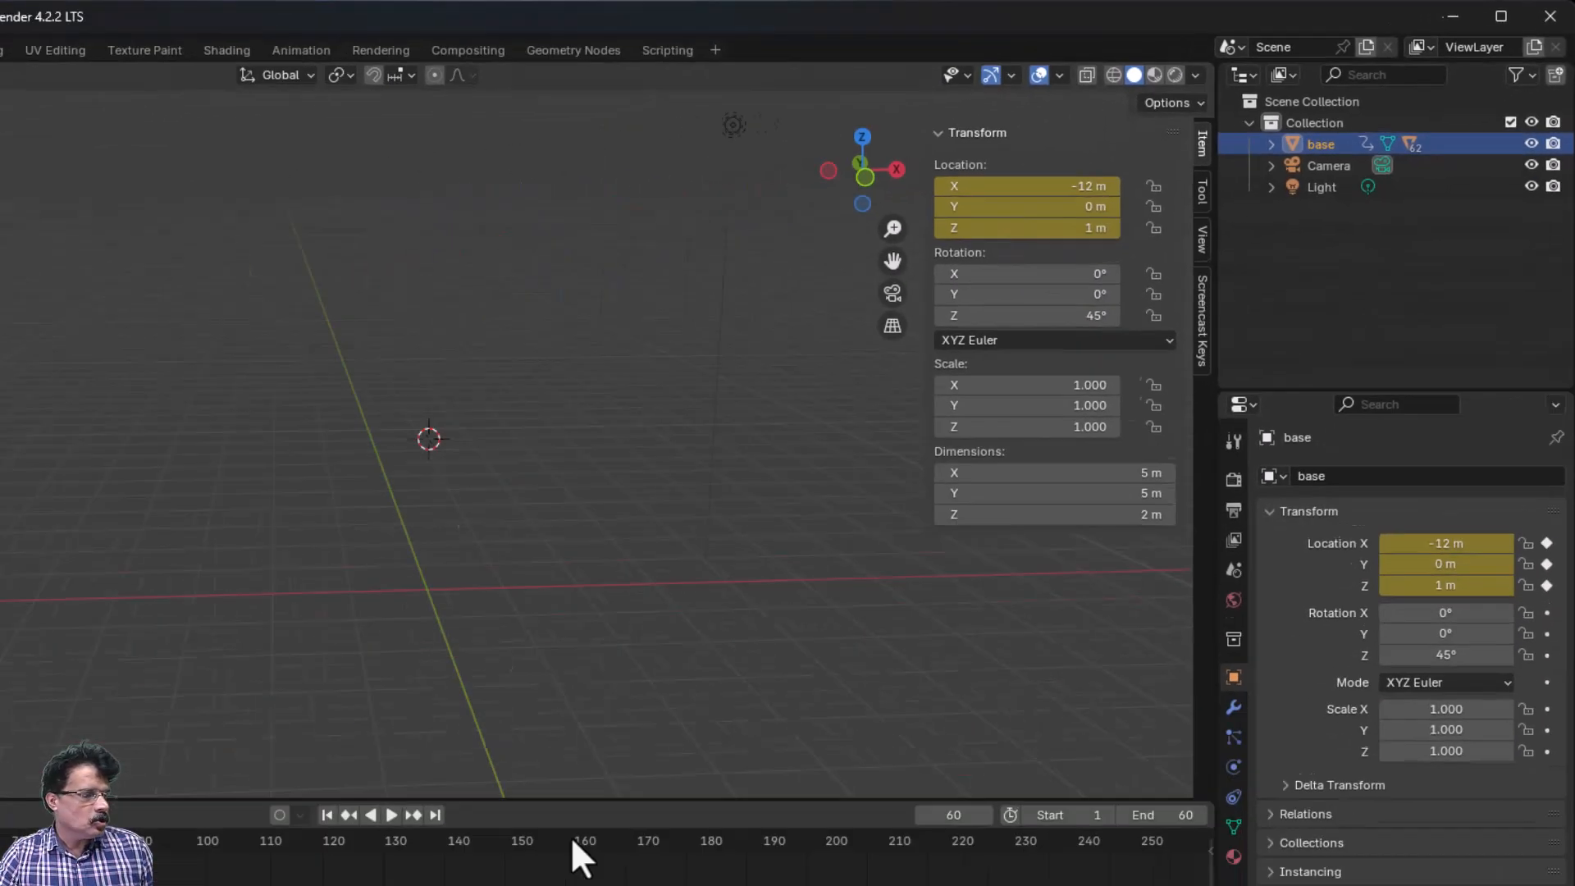
- Play the animation to check the chariot's movement along X, then stop the playback
{"action": "scroll", "coordinate": [468, 408], "scroll_direction": "down", "scroll_amount": 4}
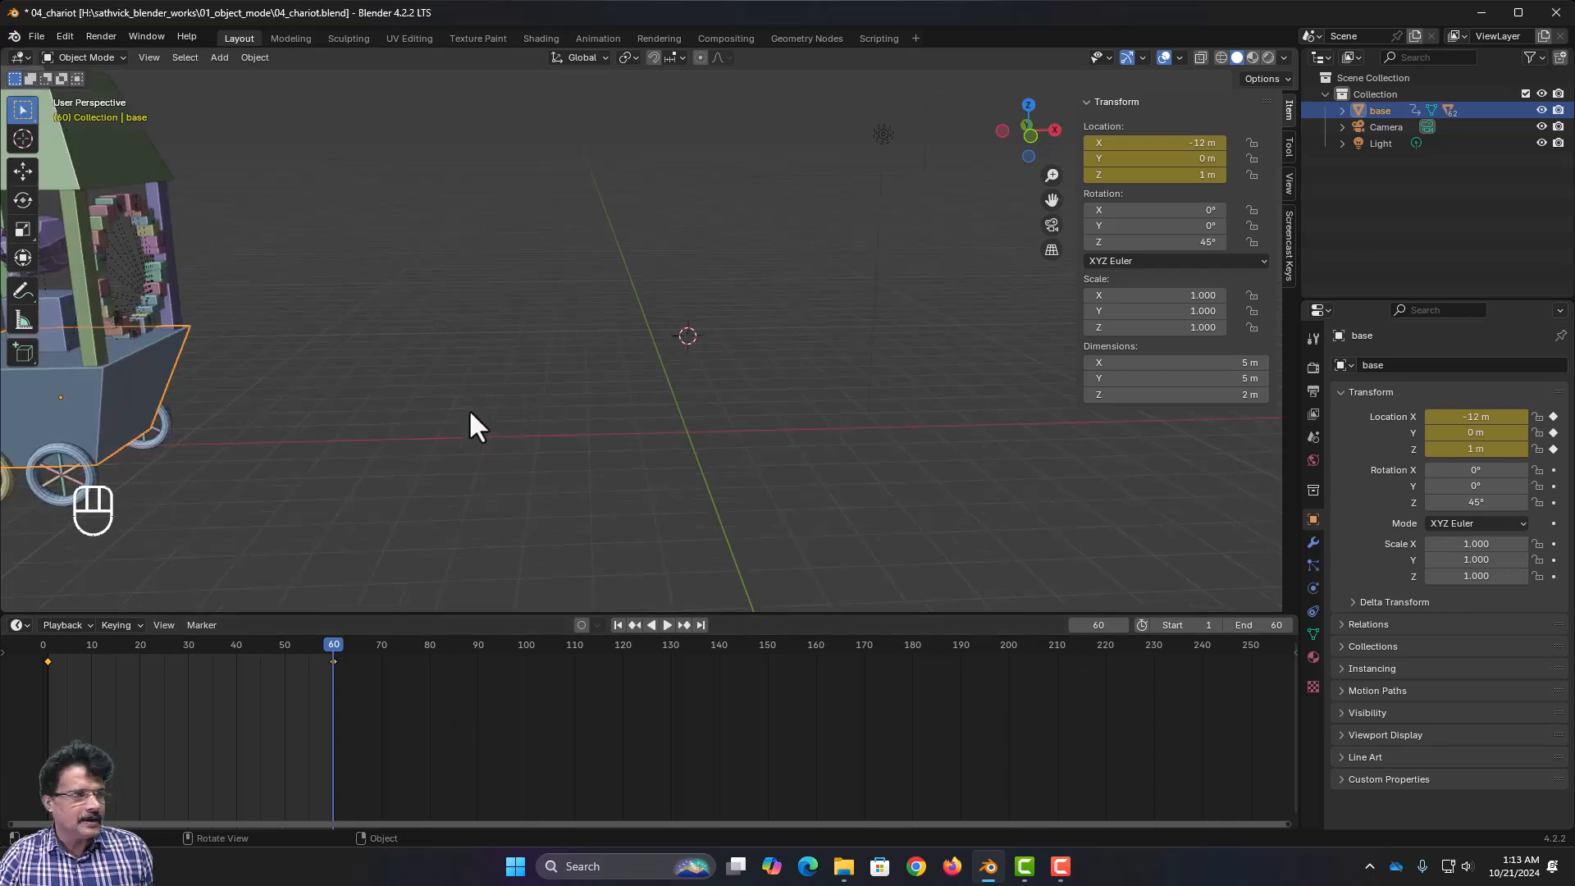
{"action": "middle_click_drag", "start_coordinate": [474, 433], "coordinate": [516, 417]}
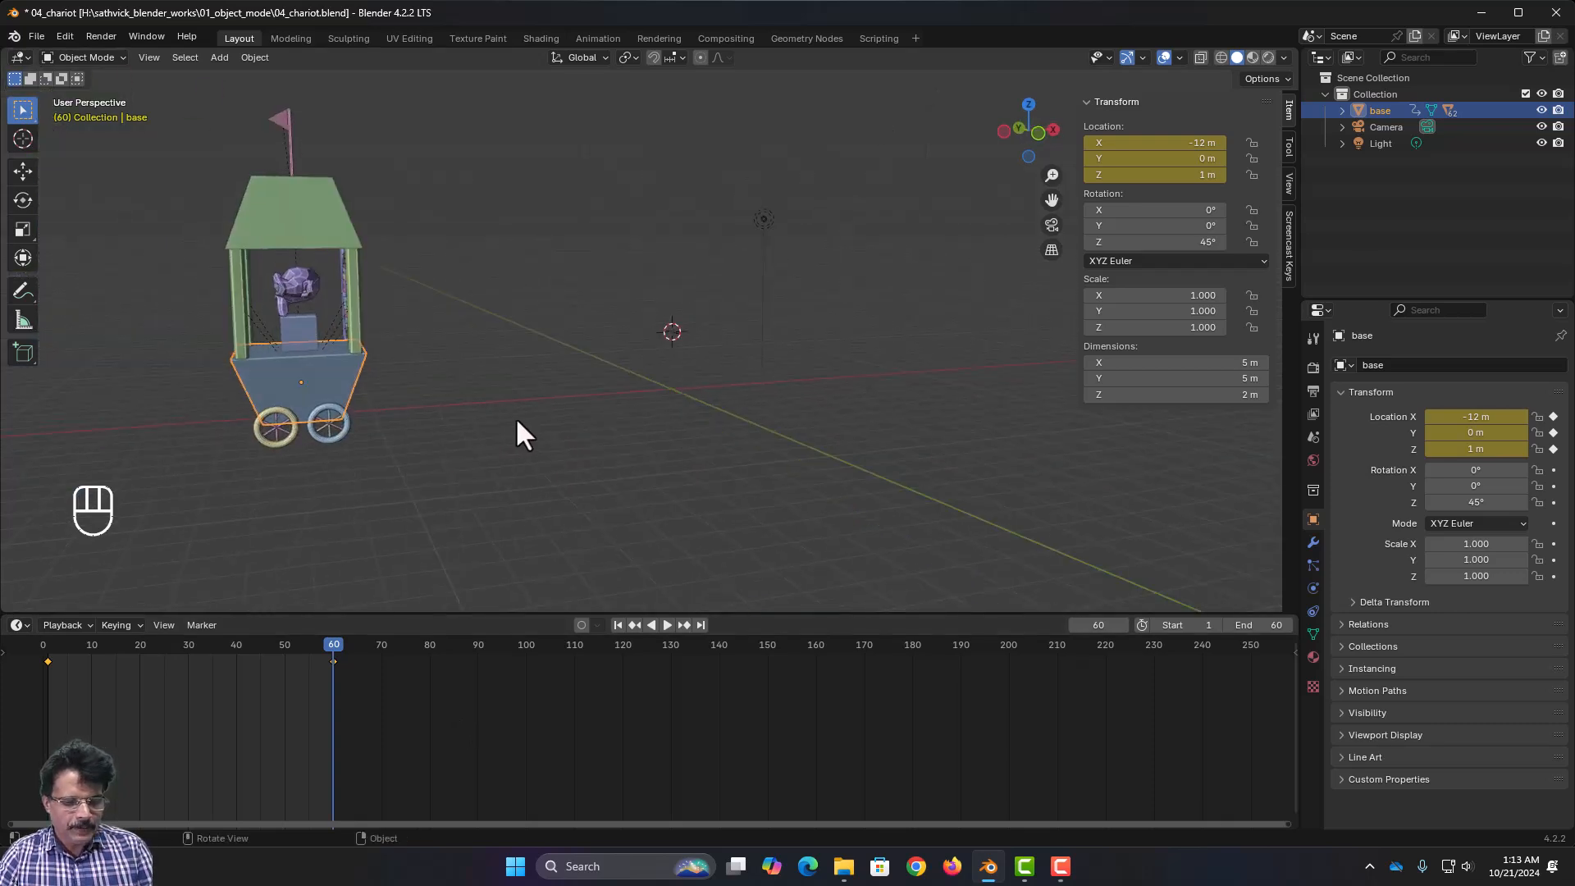
{"action": "key", "text": "shift+space"}
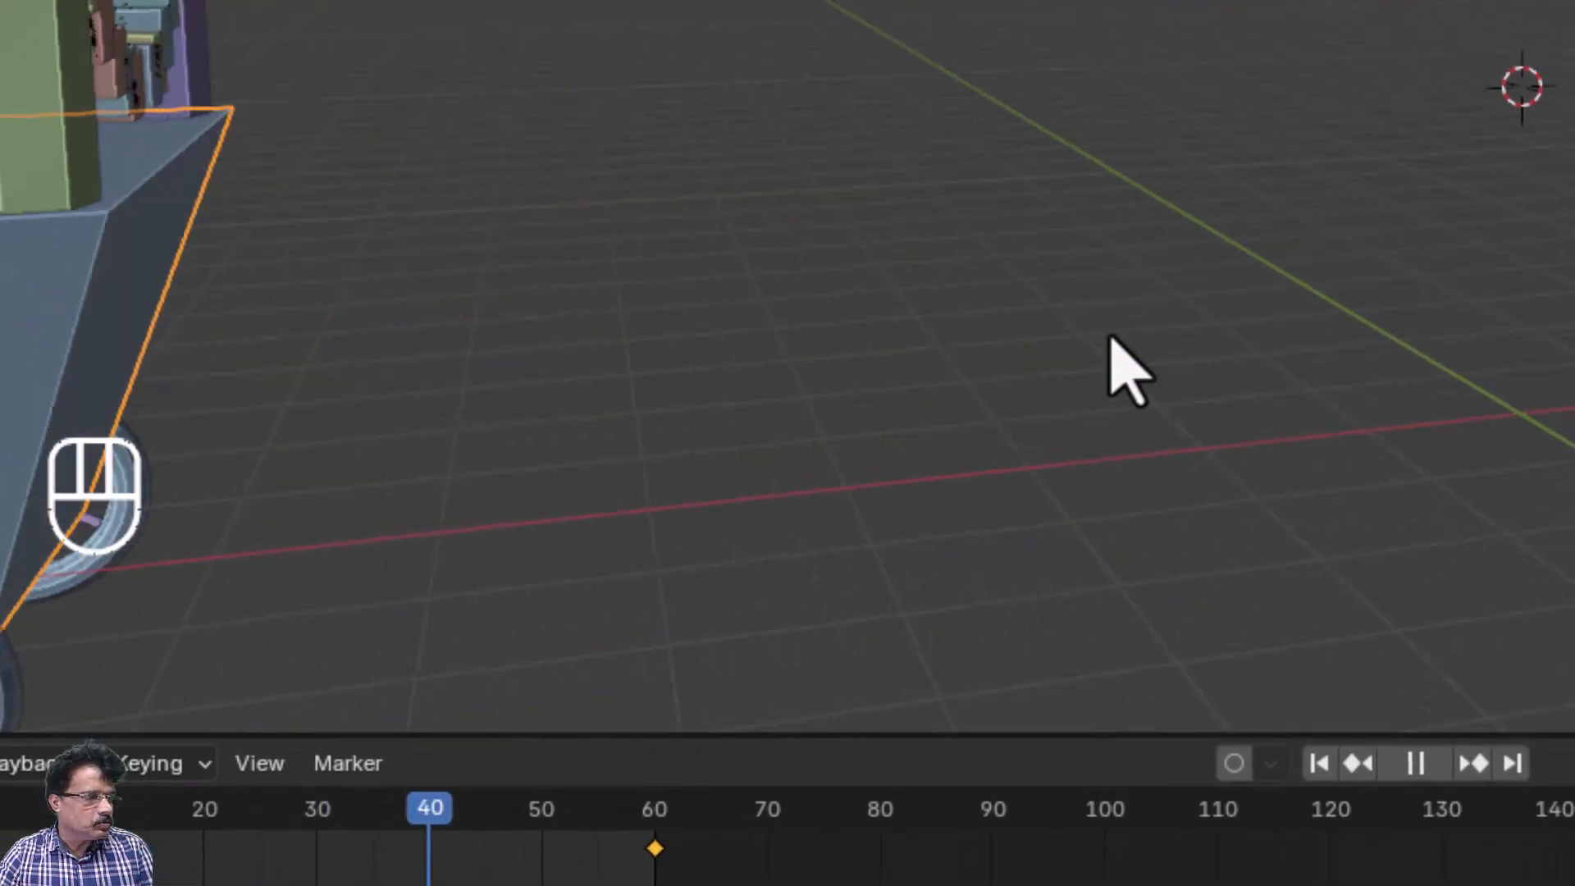
{"action": "middle_click_drag", "start_coordinate": [1108, 335], "coordinate": [1145, 212], "text": "shift"}
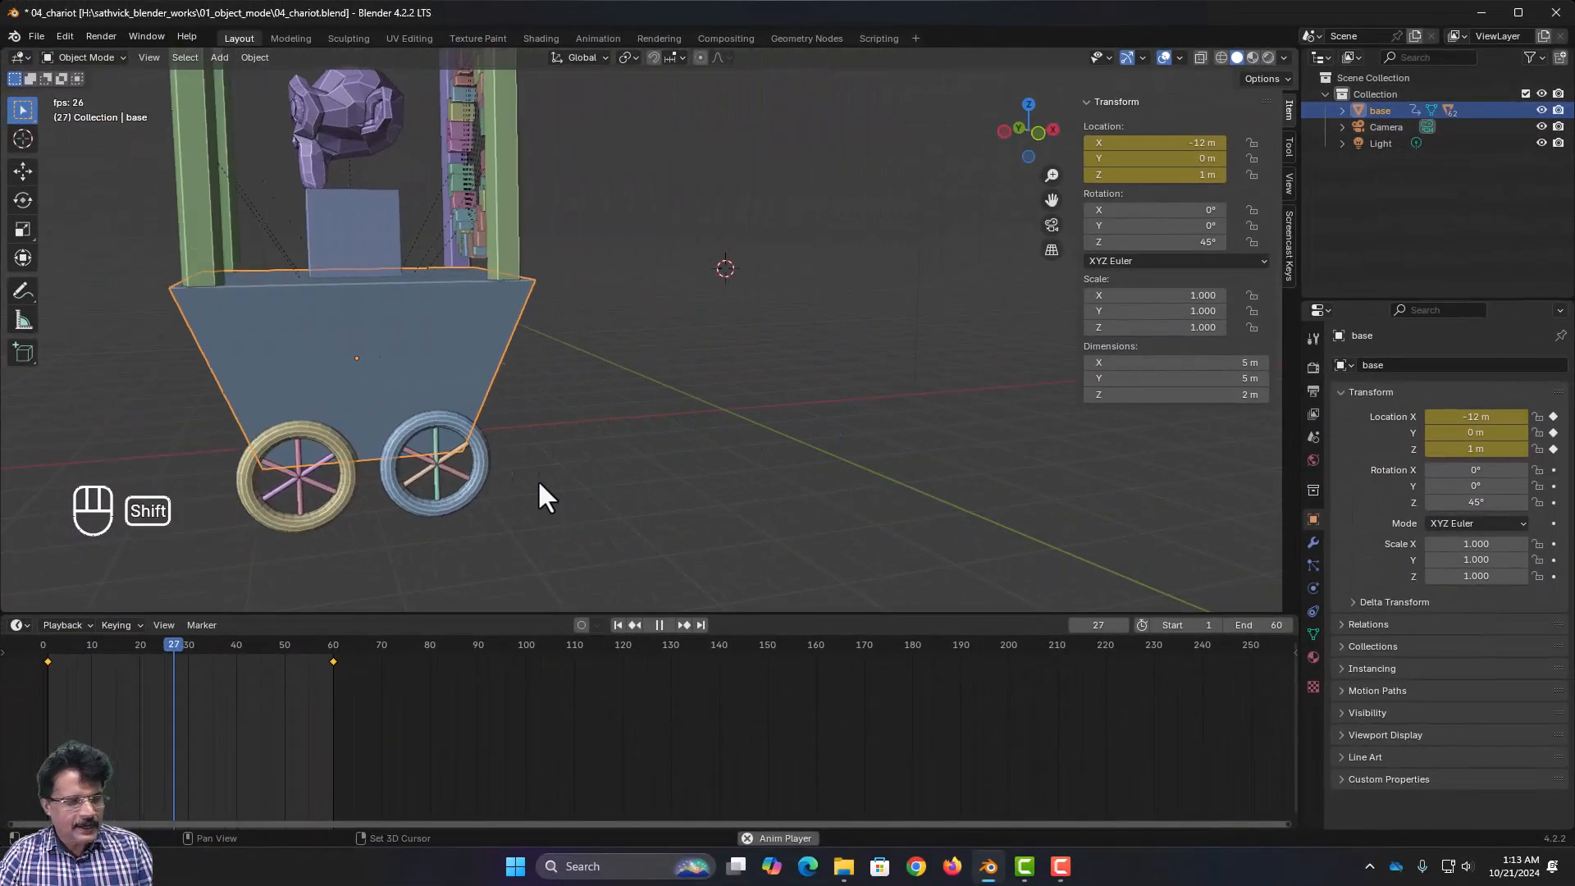
{"action": "key", "text": "shift+space"}
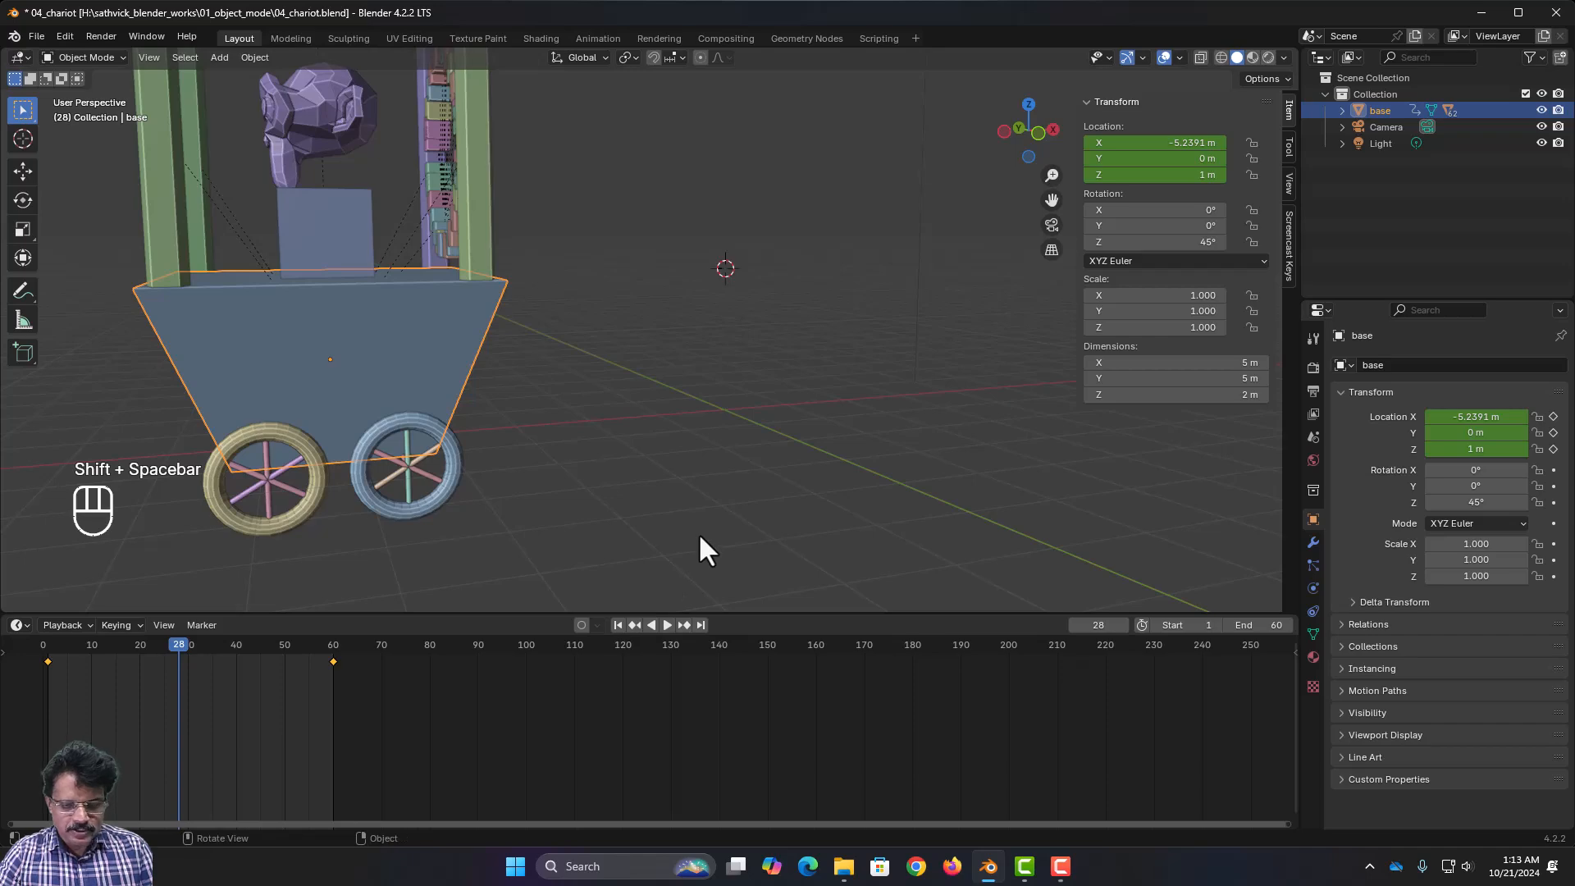
- Return to frame 1, select frontaxle under the base in the outliner and insert a rotation keyframe for it
{"action": "key", "text": "shift+Left"}
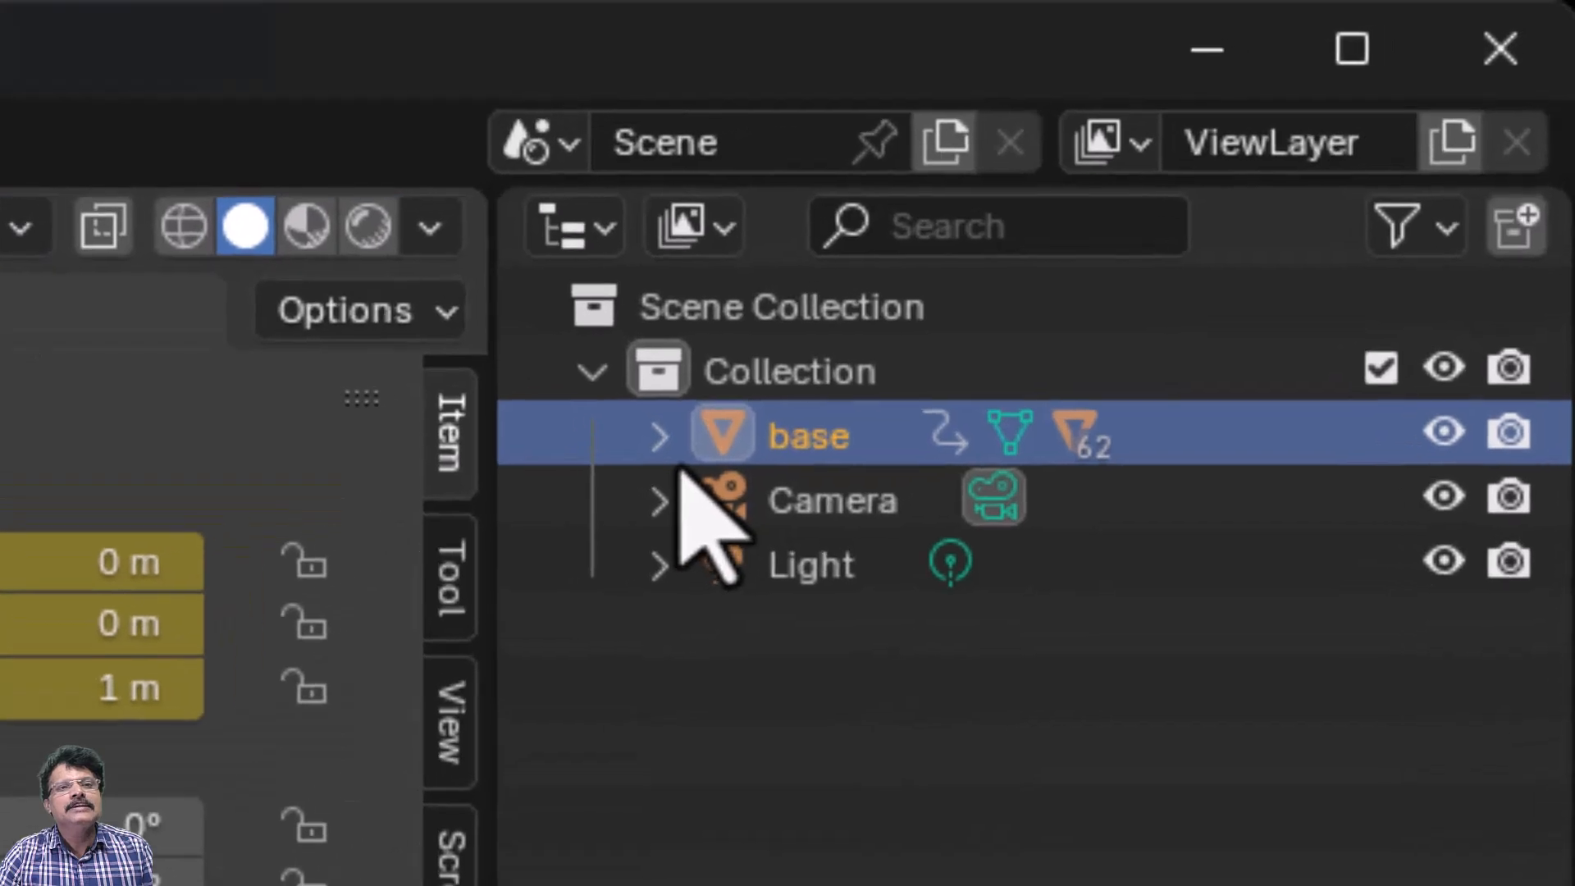
{"action": "left_click", "coordinate": [660, 442]}
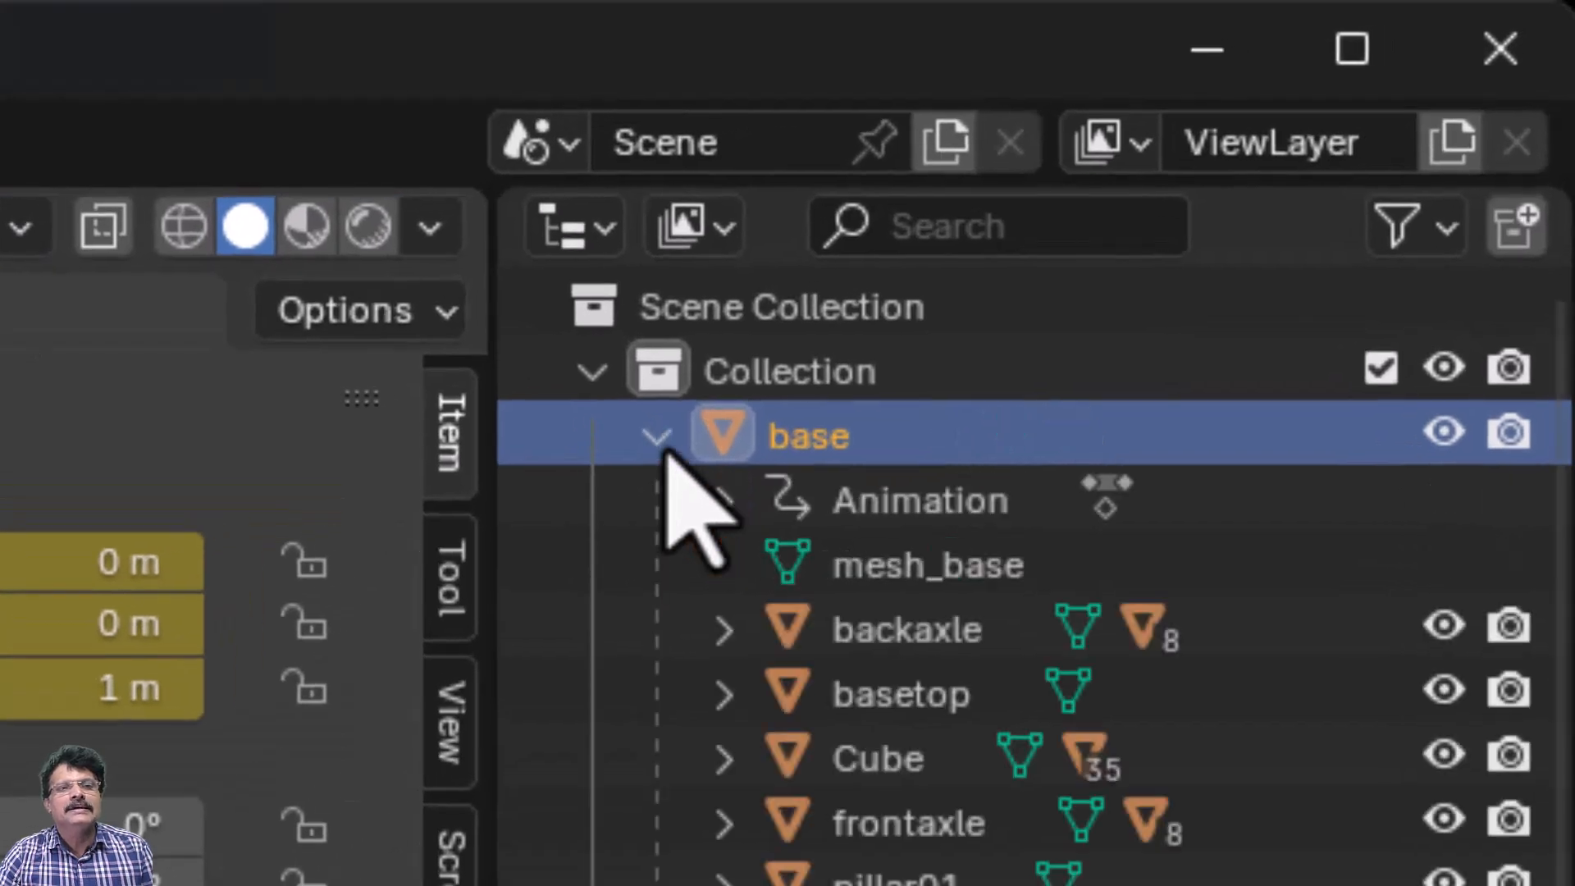
{"action": "left_click", "coordinate": [945, 837]}
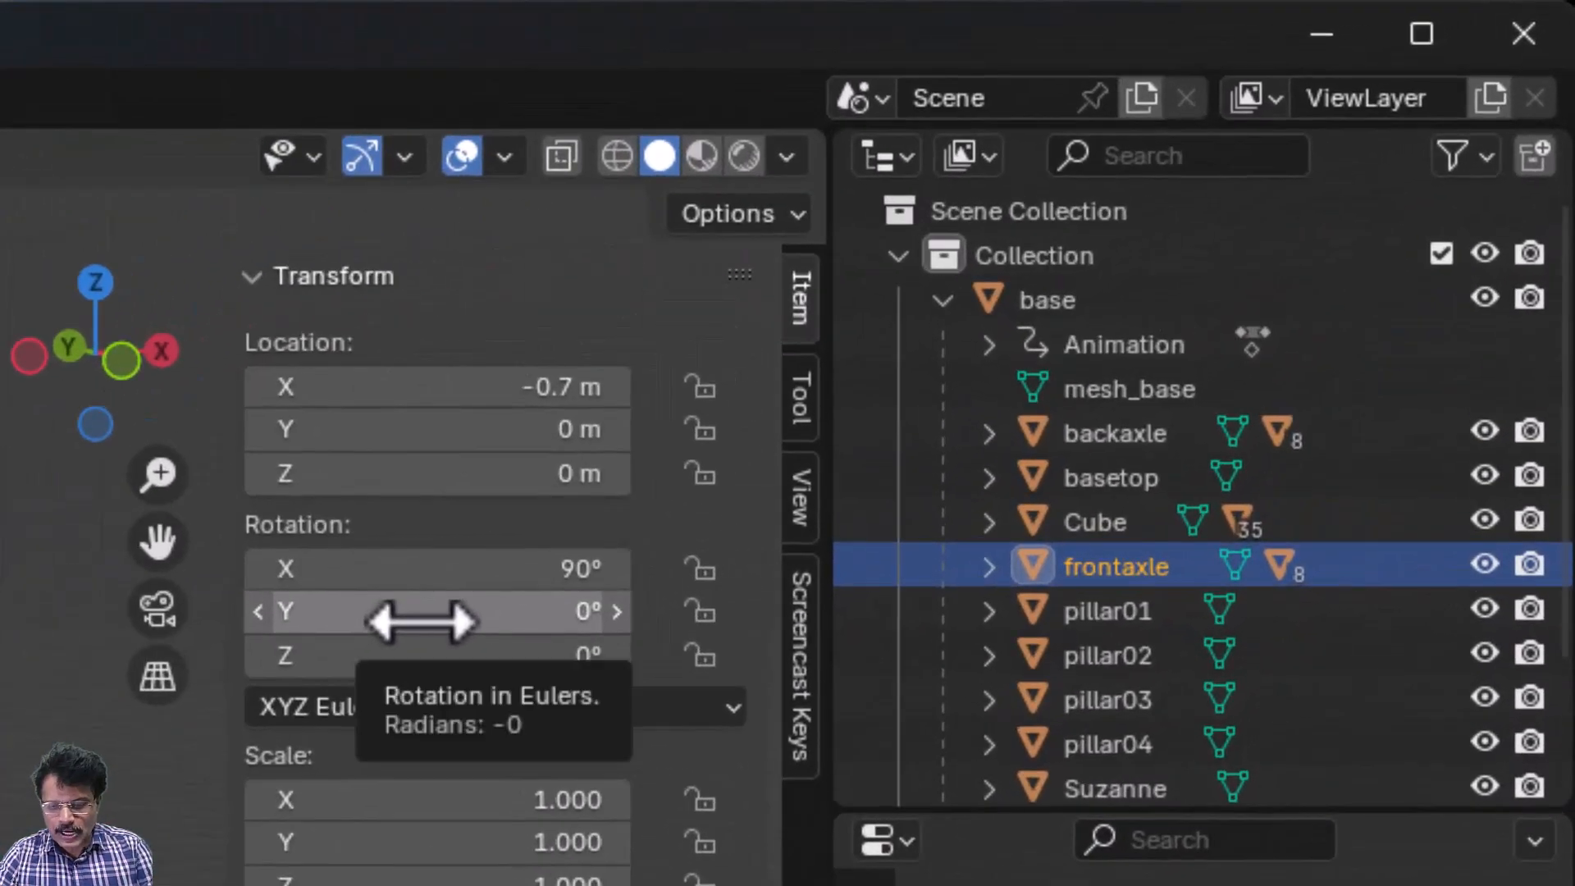
{"action": "key", "text": "i"}
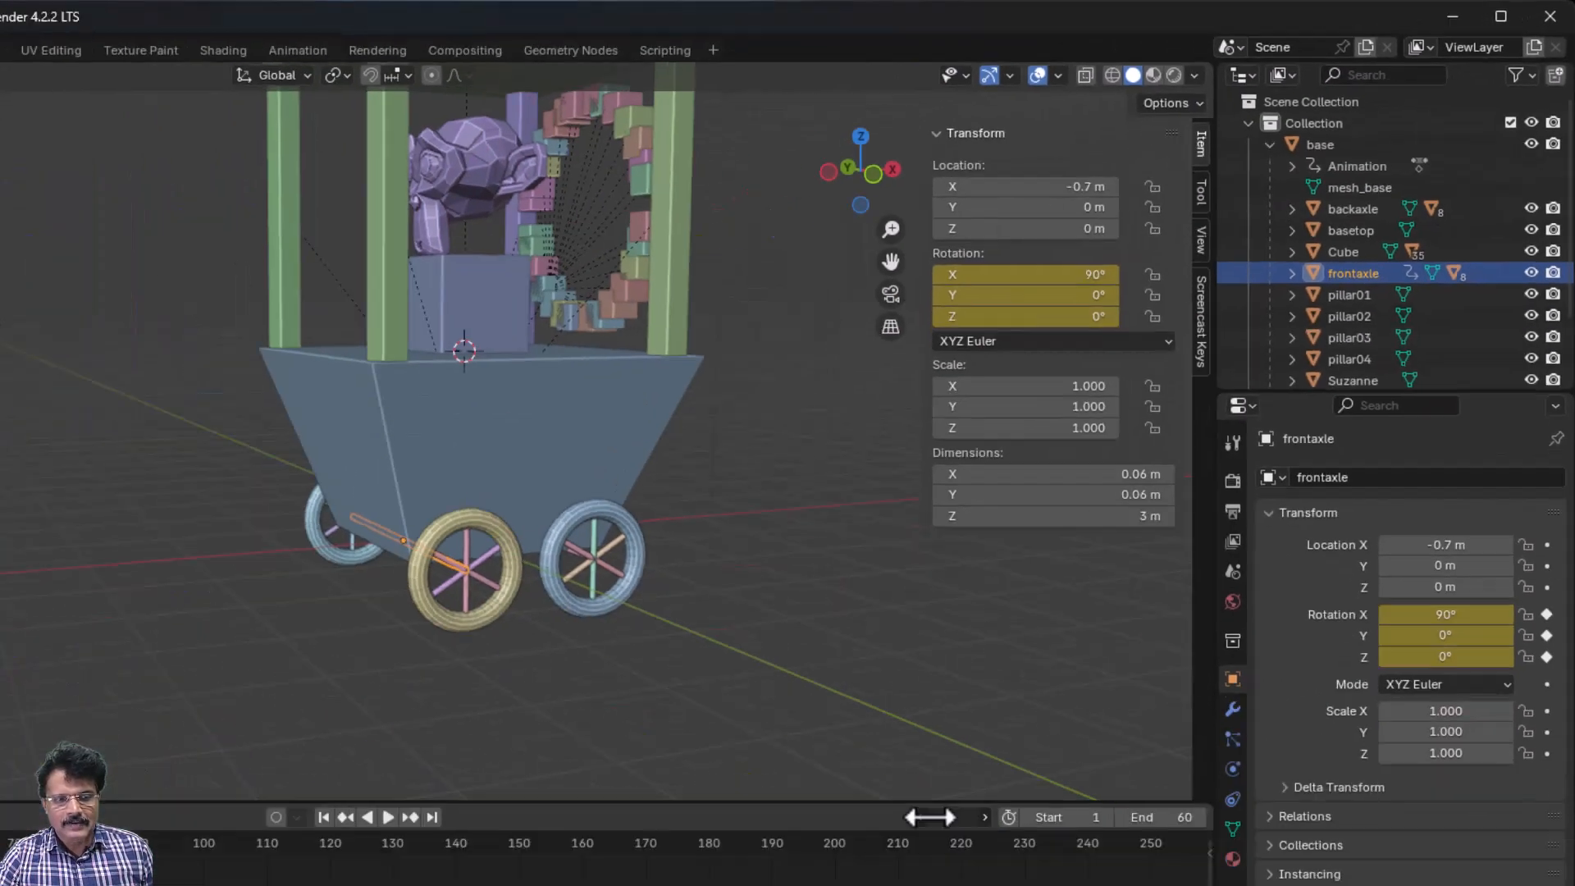
- At frame 60, set frontaxle's Y rotation to -350°, insert a rotation keyframe and scrub the timeline to check the wheels
{"action": "left_click", "coordinate": [928, 817]}
{"action": "type", "text": "60"}
{"action": "key", "text": "Return"}
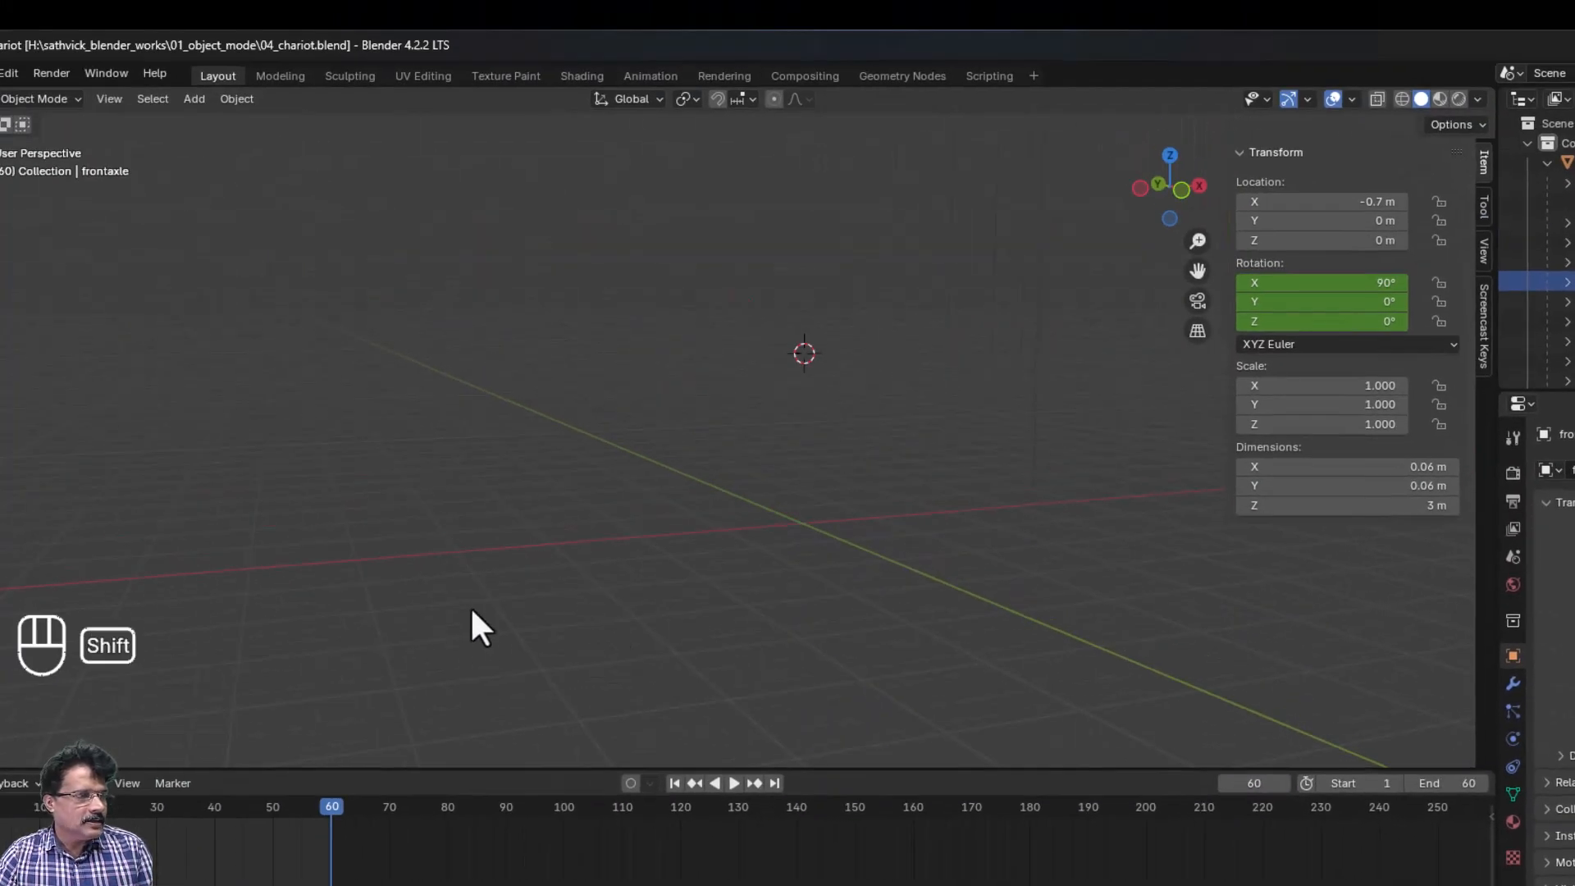
{"action": "middle_click_drag", "start_coordinate": [470, 629], "coordinate": [1134, 507], "text": "shift"}
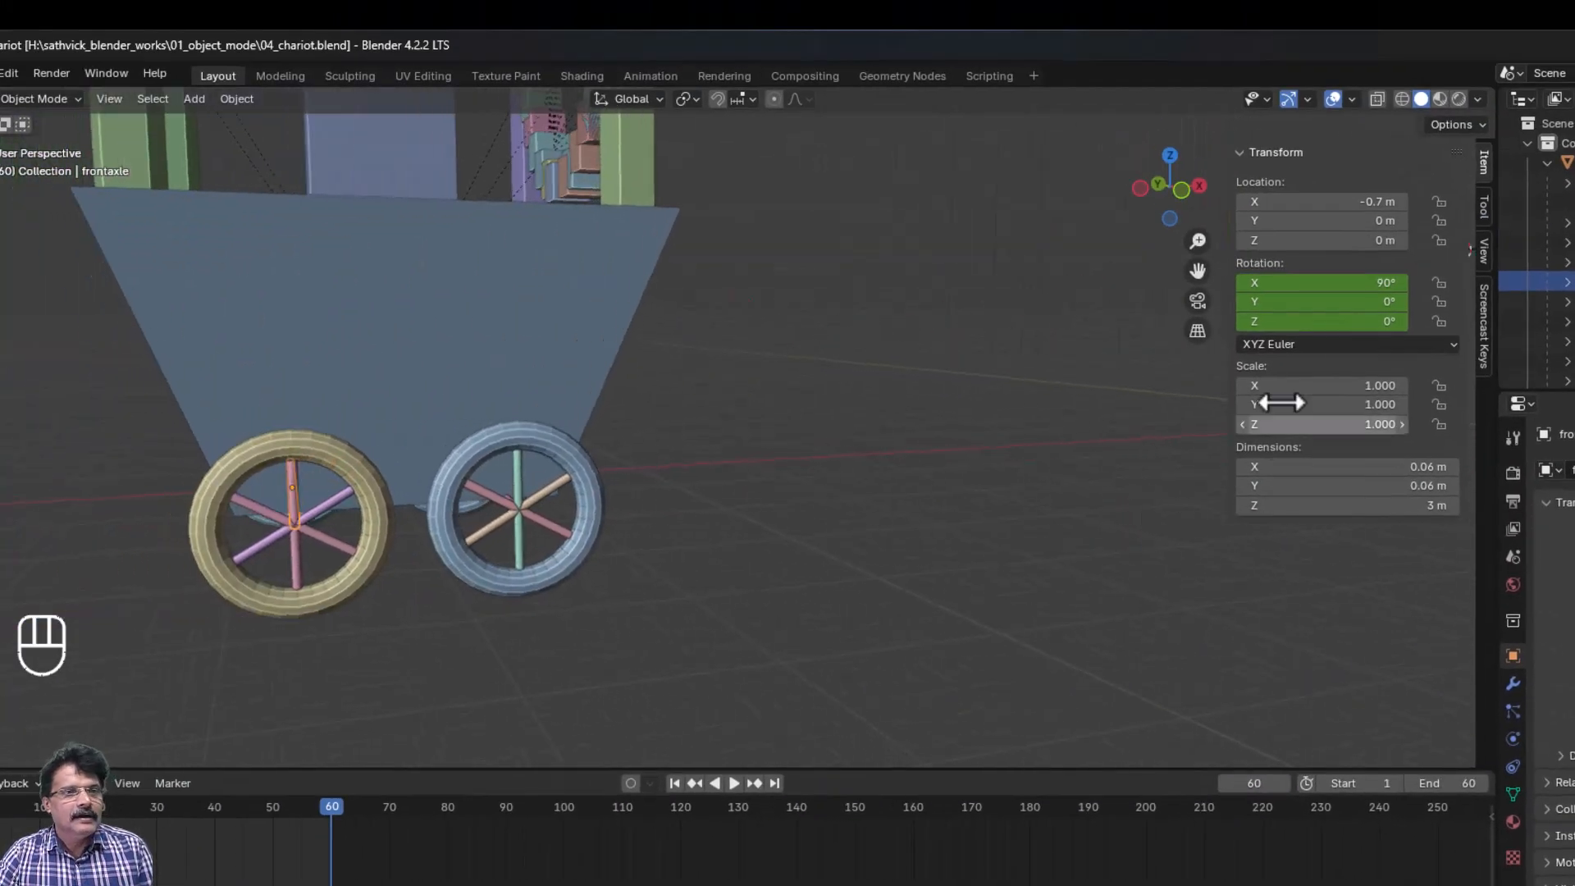
{"action": "mouse_move", "coordinate": [1310, 309]}
{"action": "left_mouse_down"}
{"action": "mouse_move", "coordinate": [1123, 310]}
{"action": "mouse_move", "coordinate": [1329, 309]}
{"action": "left_mouse_up"}
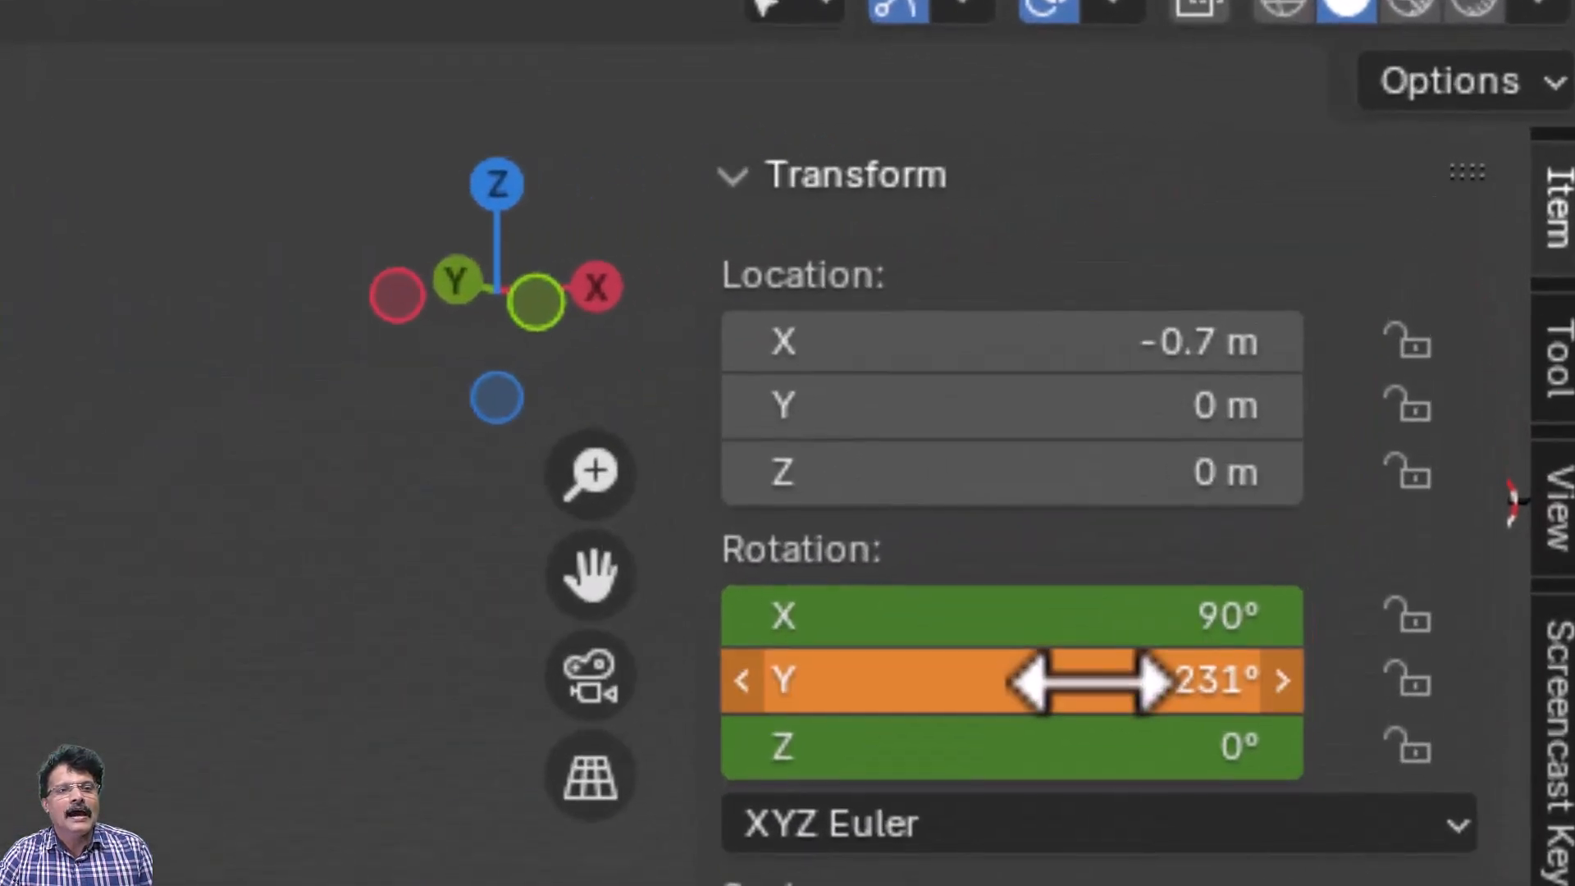
{"action": "left_click", "coordinate": [1340, 301]}
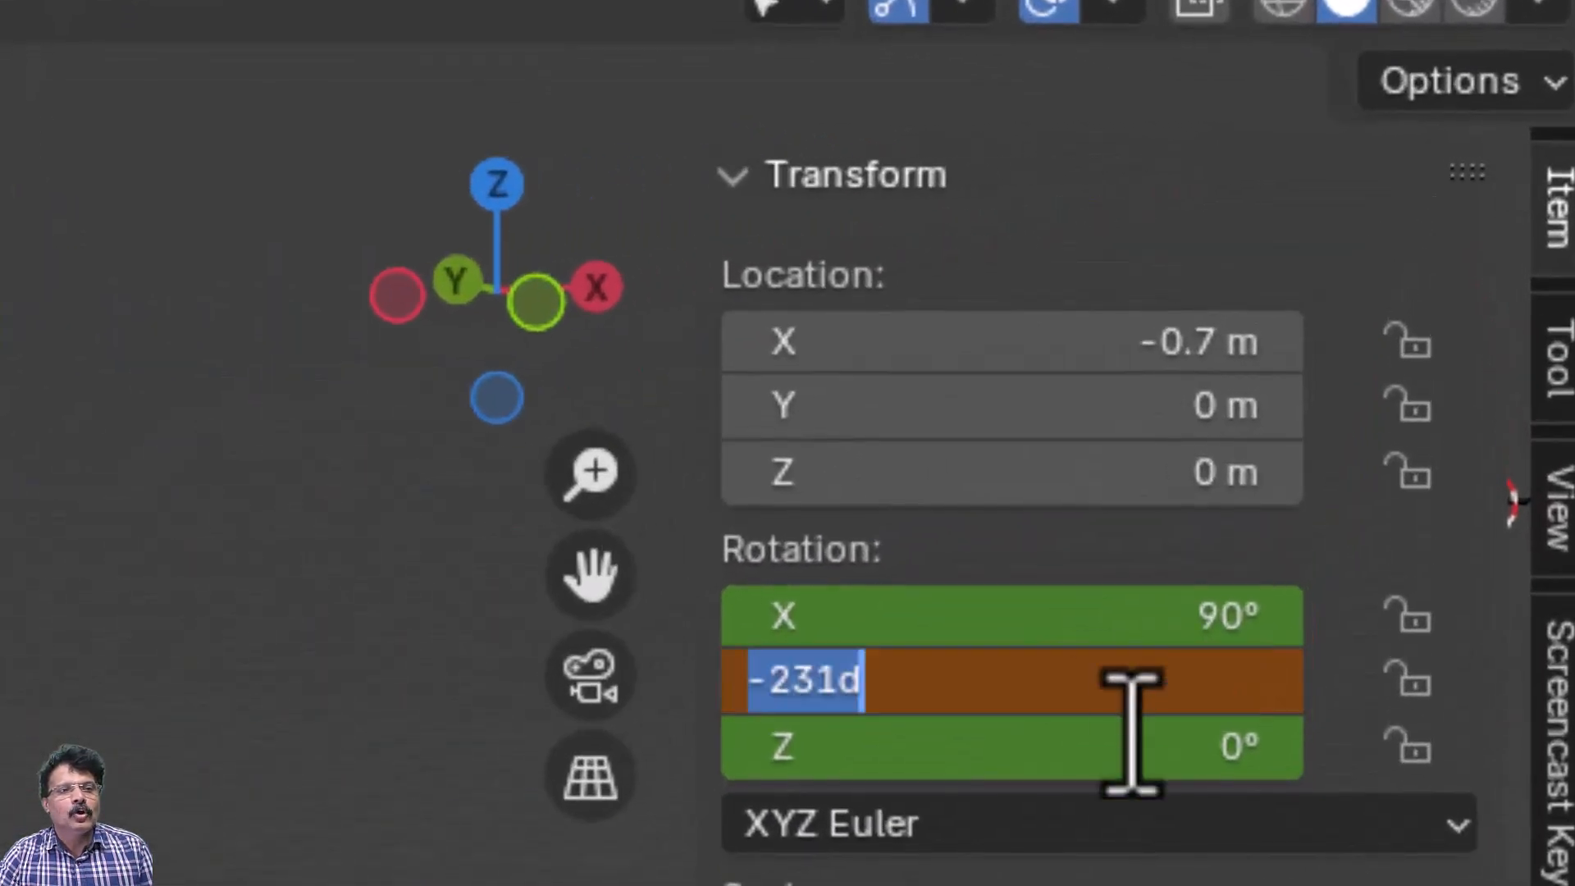
{"action": "type", "text": "-"}
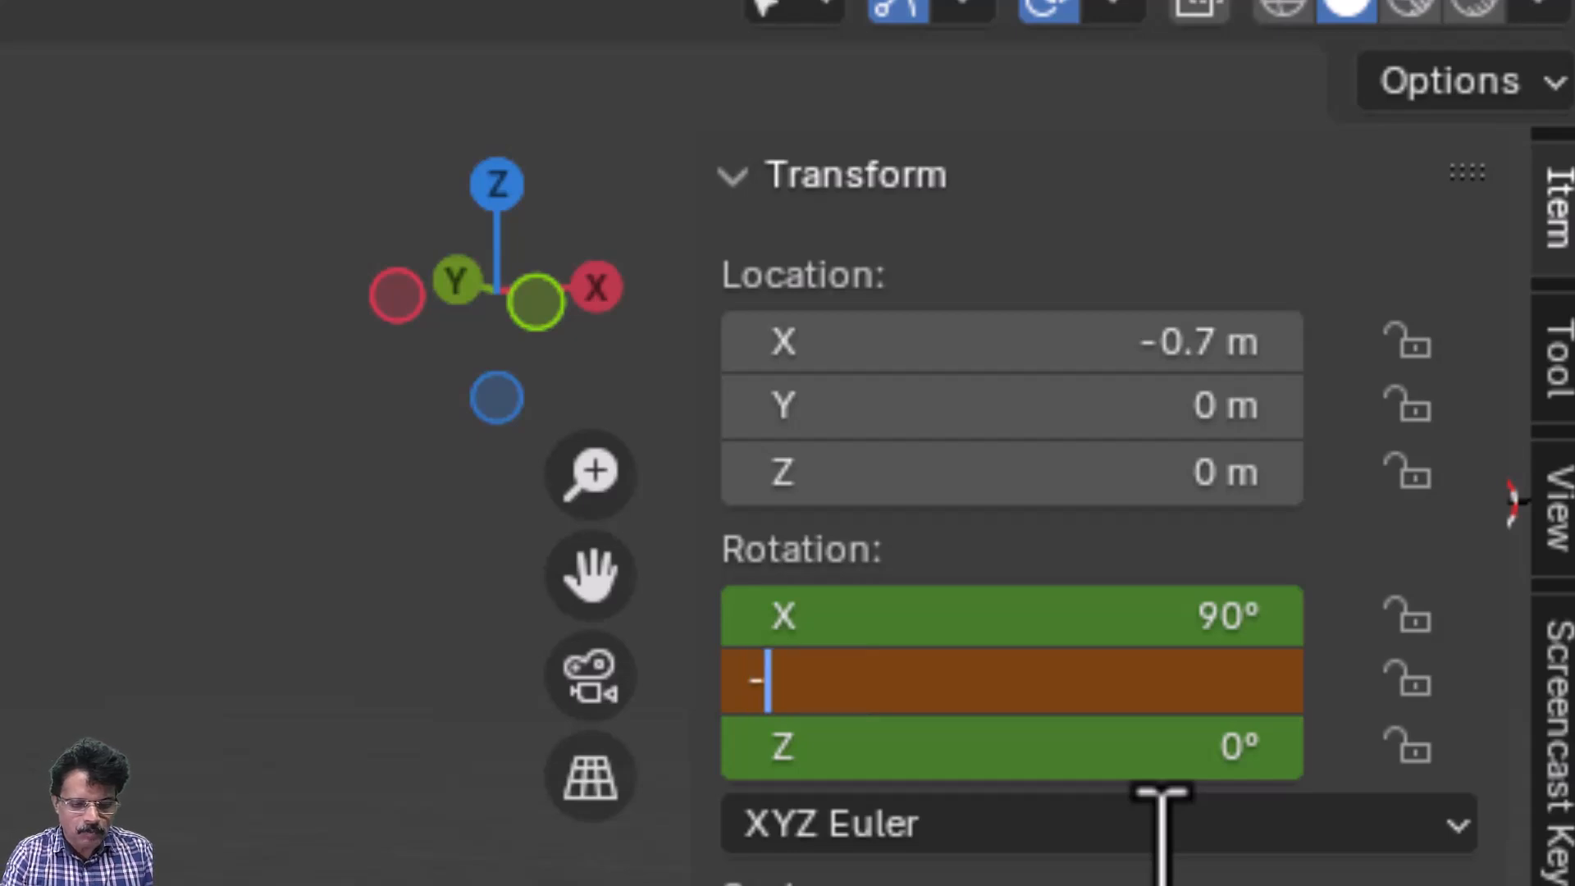
{"action": "type", "text": "350"}
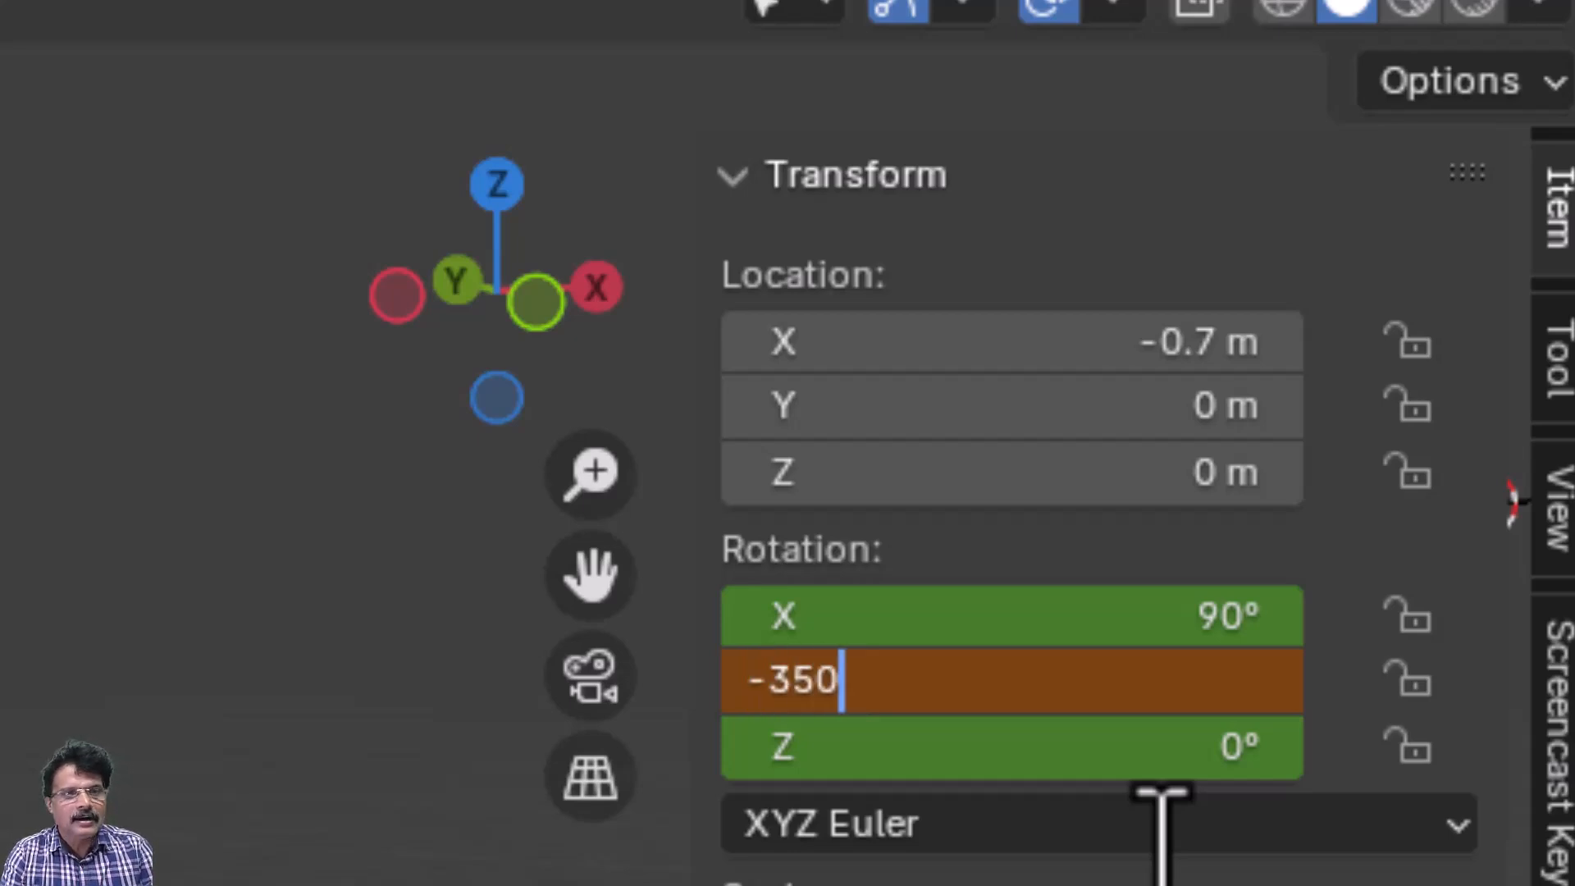
{"action": "key", "text": "Return"}
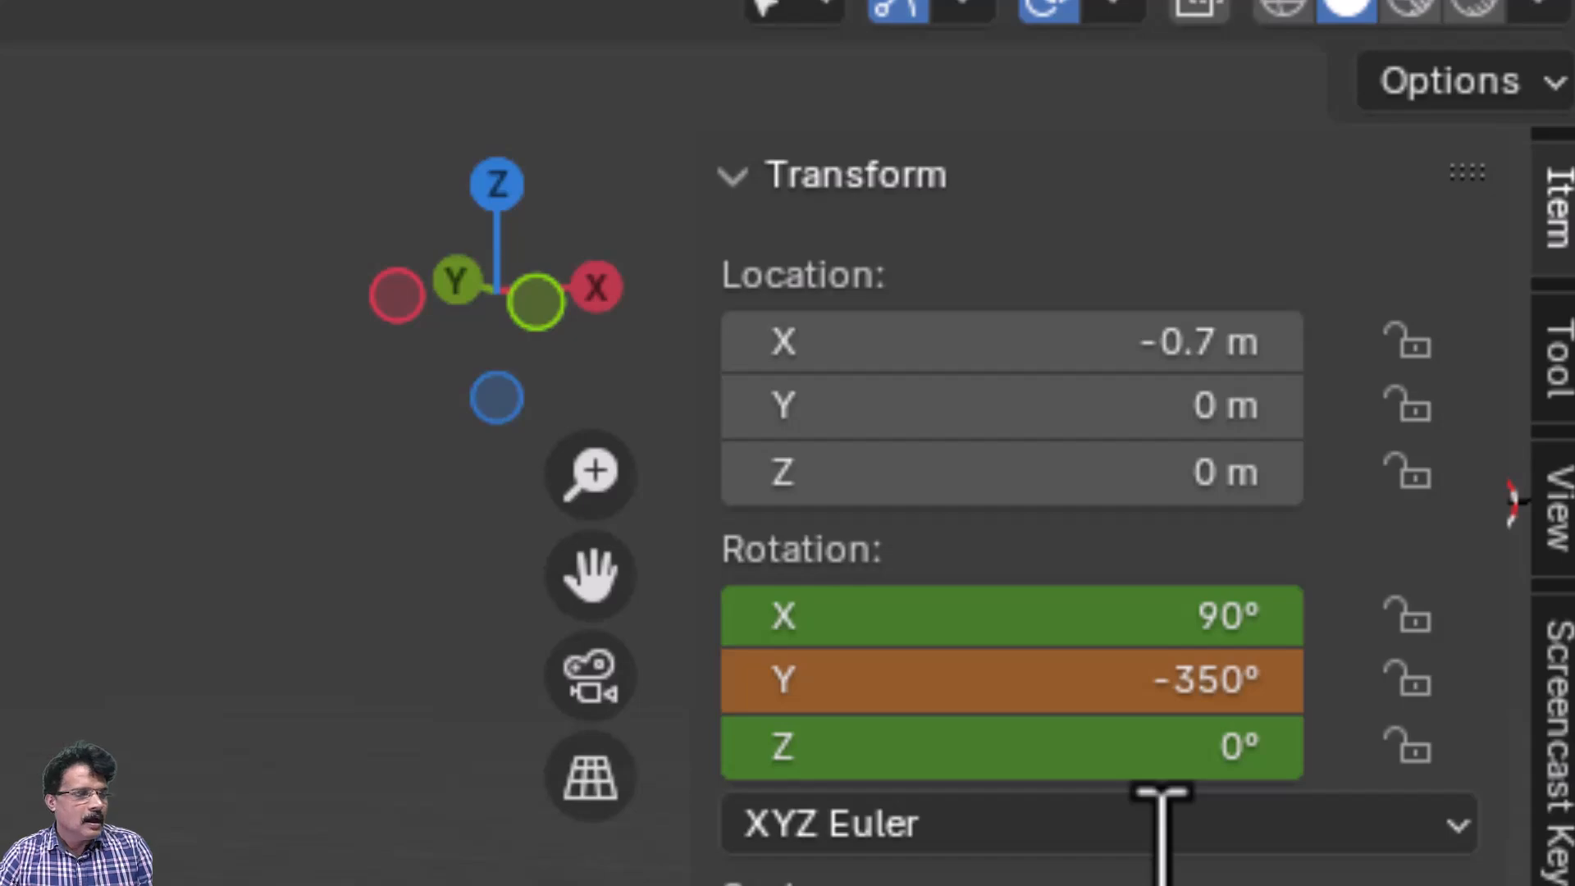
{"action": "key", "text": "i"}
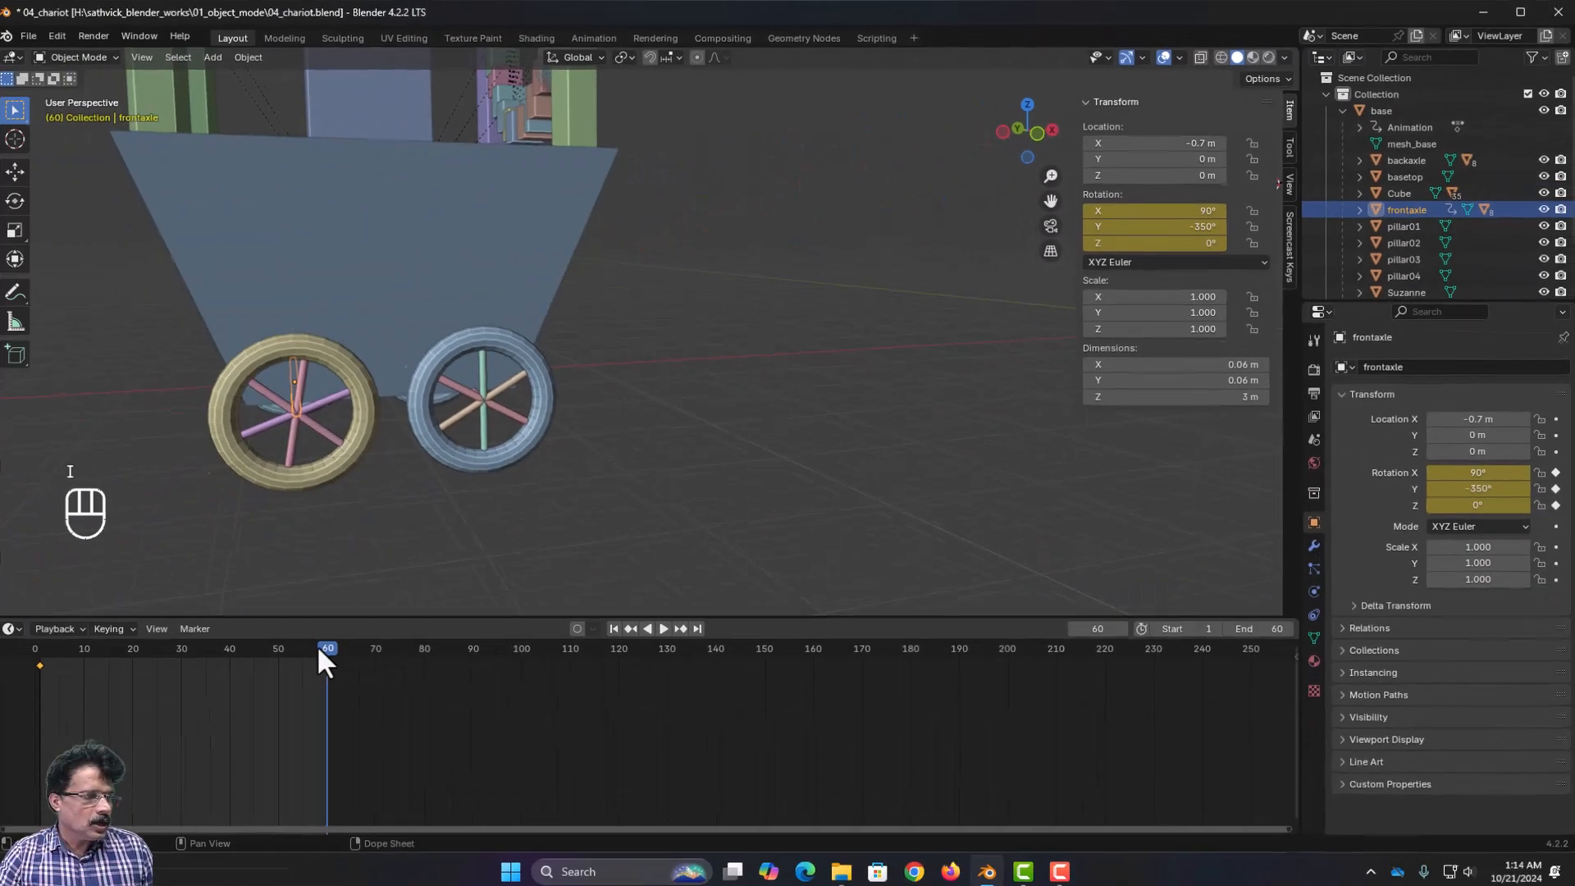
{"action": "left_click_drag", "start_coordinate": [334, 646], "coordinate": [262, 651]}
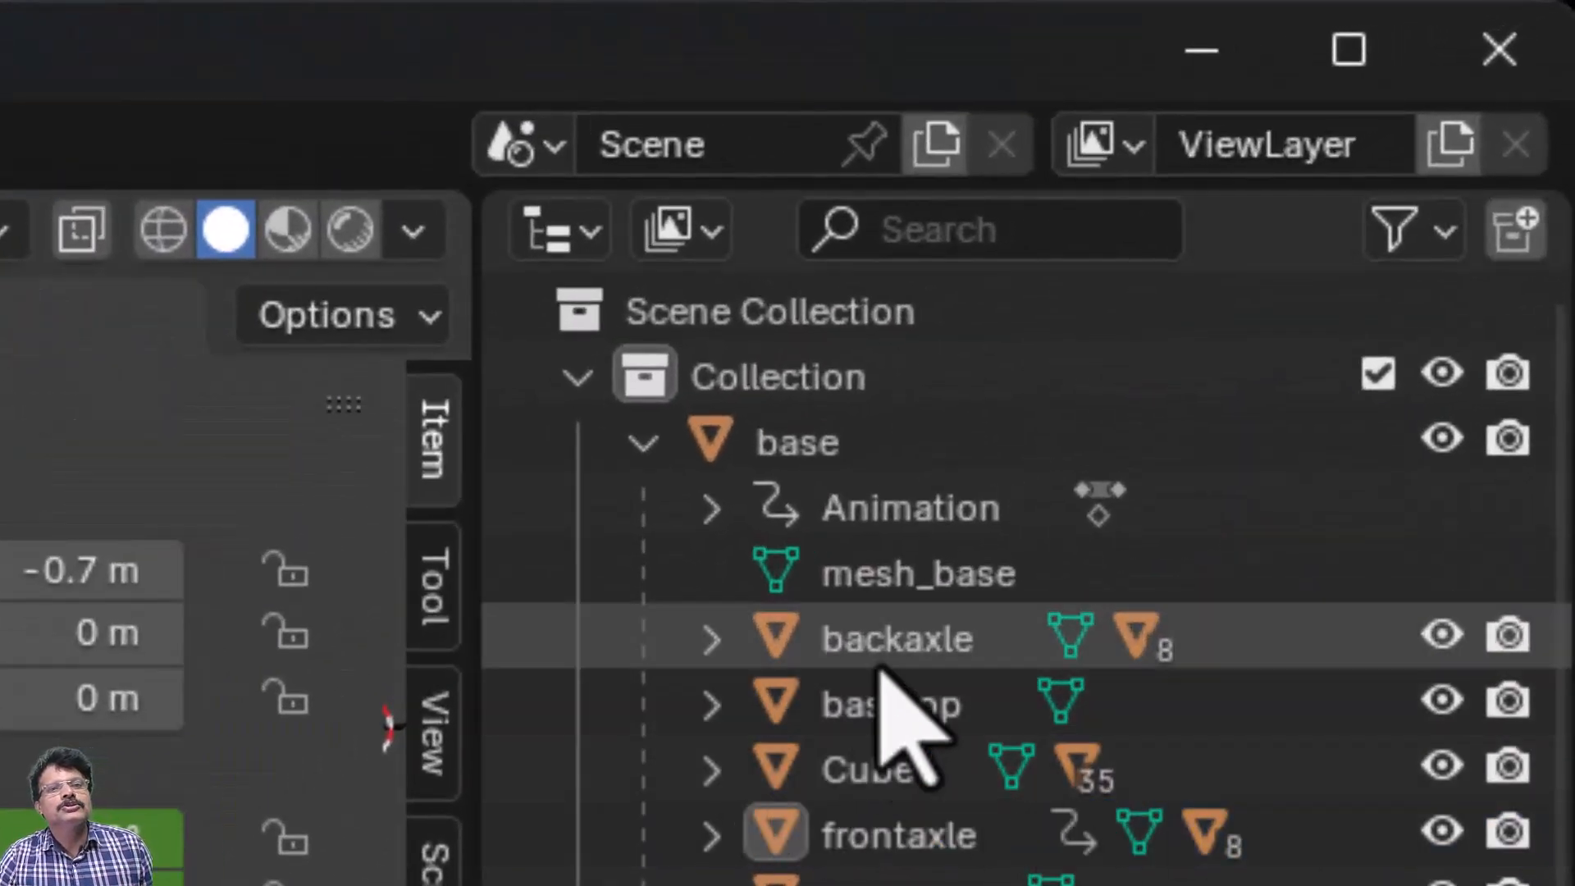
- Select backaxle in the outliner and insert a rotation keyframe for it at frame 1
{"action": "left_click", "coordinate": [880, 661]}
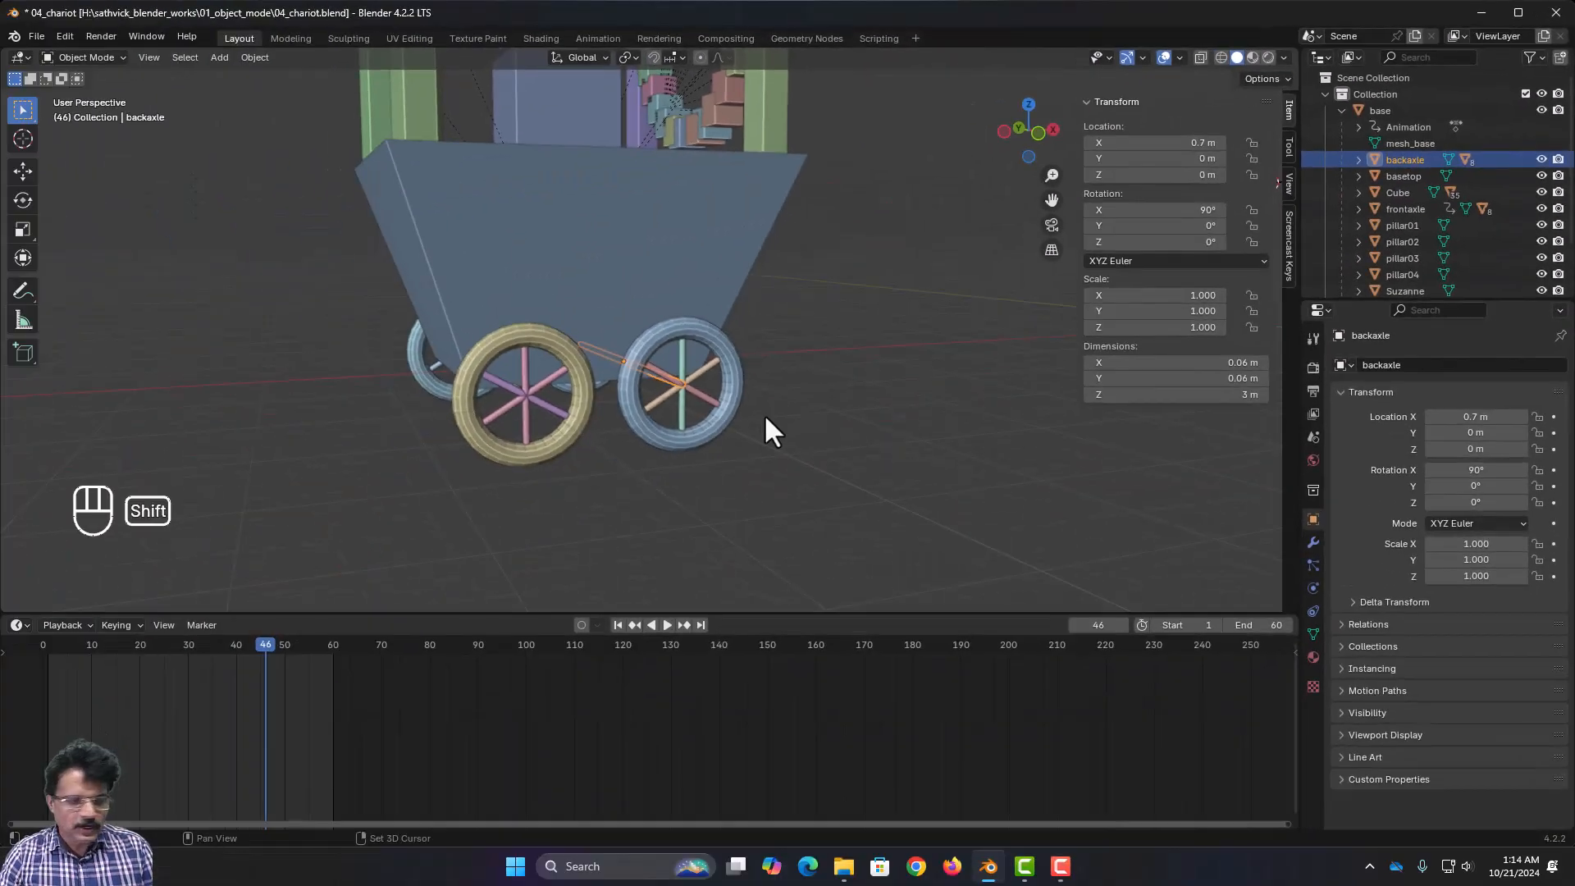
{"action": "key", "text": "shift+Left"}
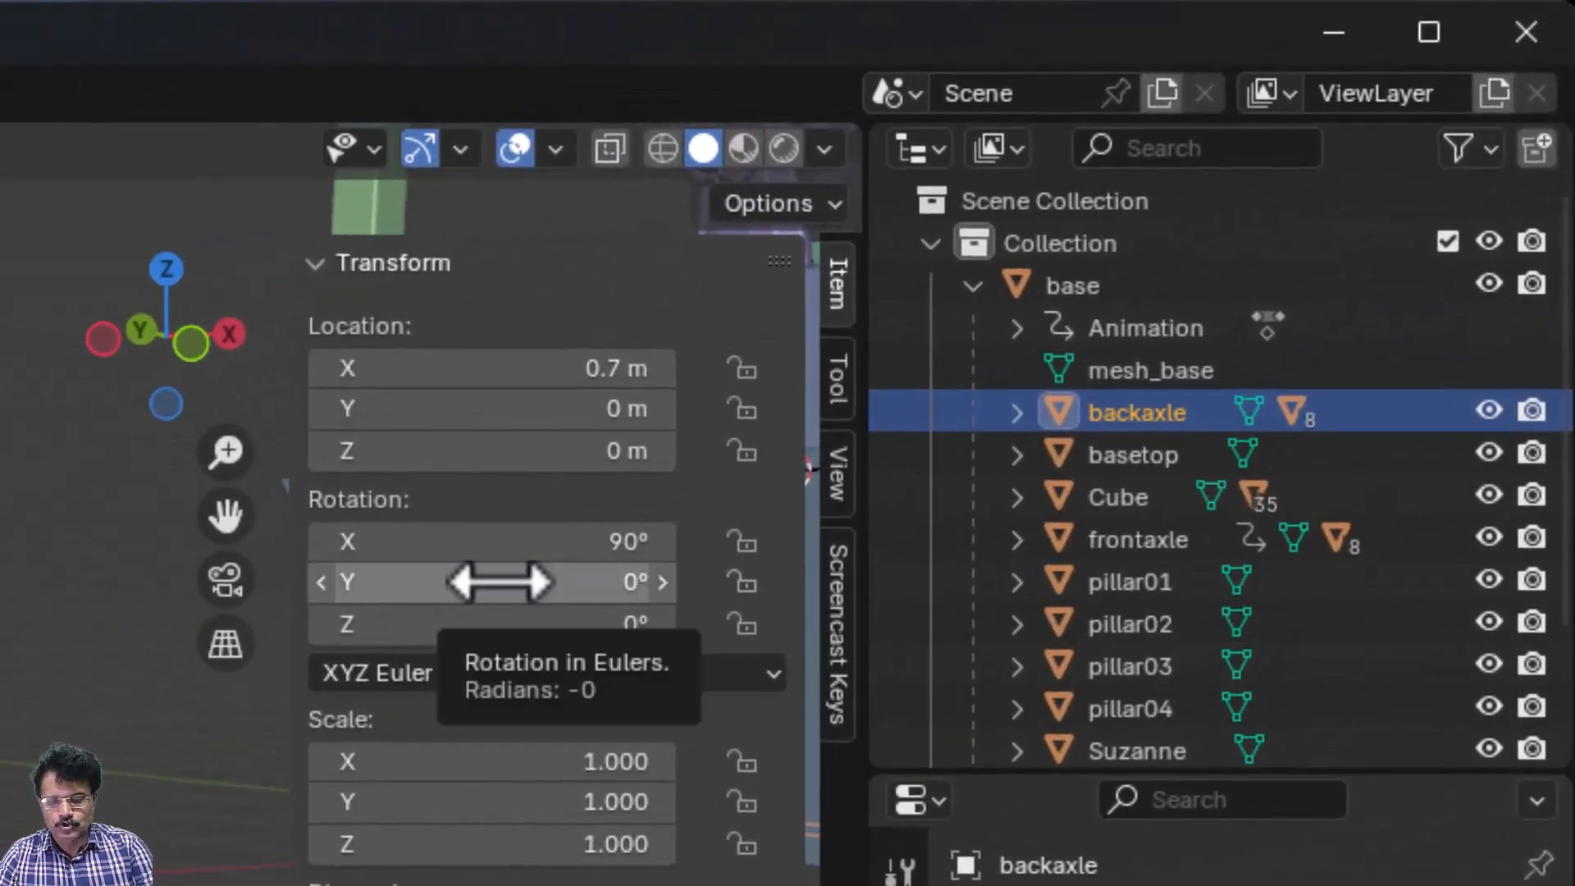
{"action": "key", "text": "i"}
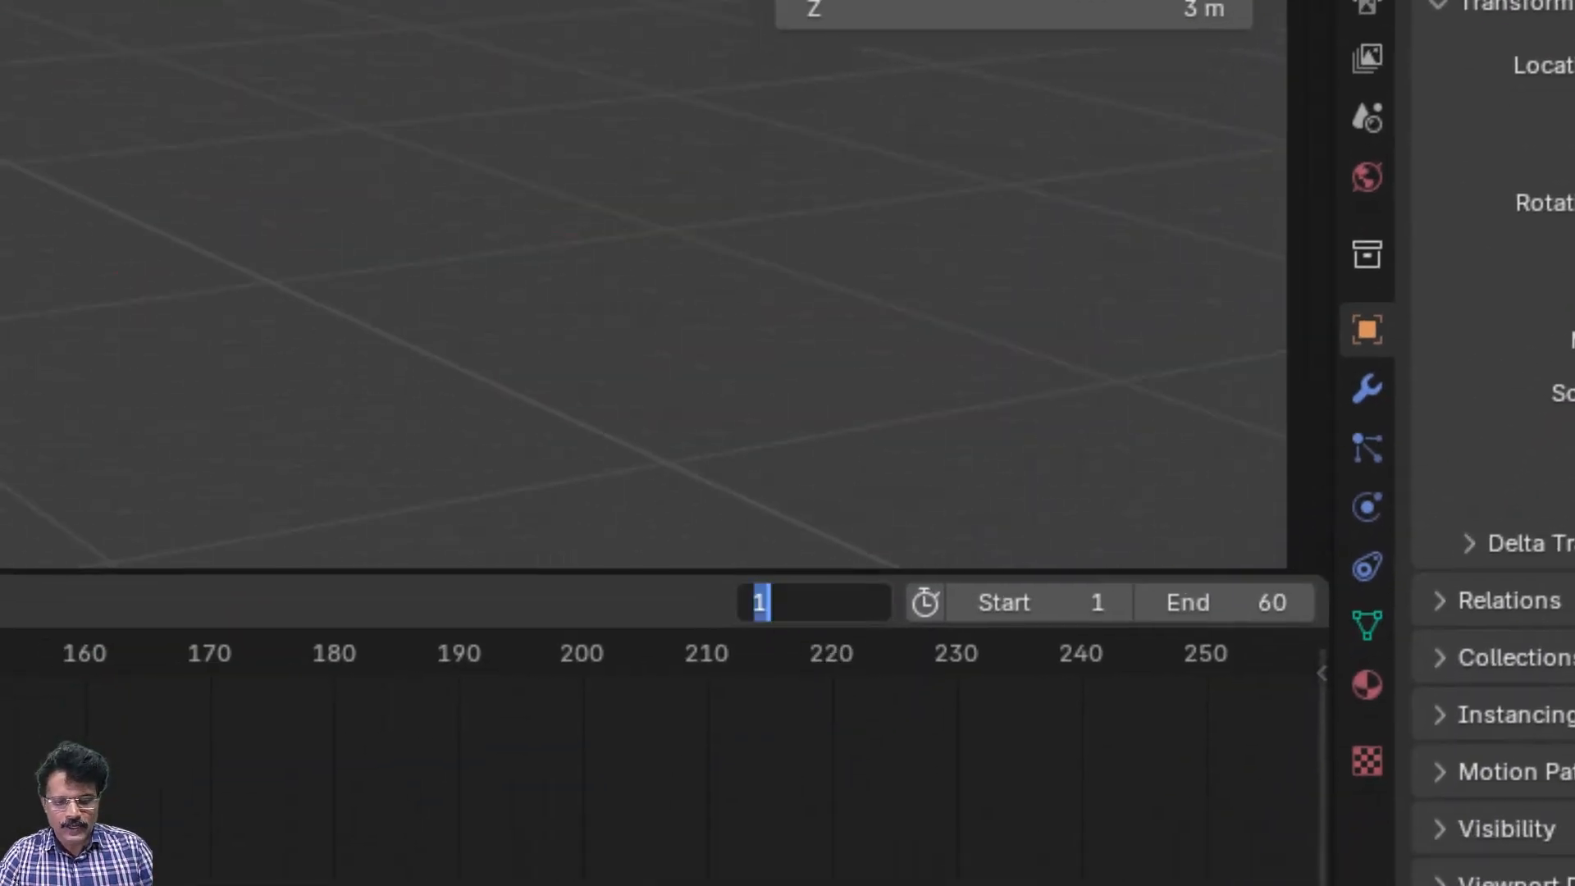
- At frame 60, set backaxle's Y rotation to -350°, insert a rotation keyframe, and scrub and play the animation to check the wheels
{"action": "type", "text": "6"}
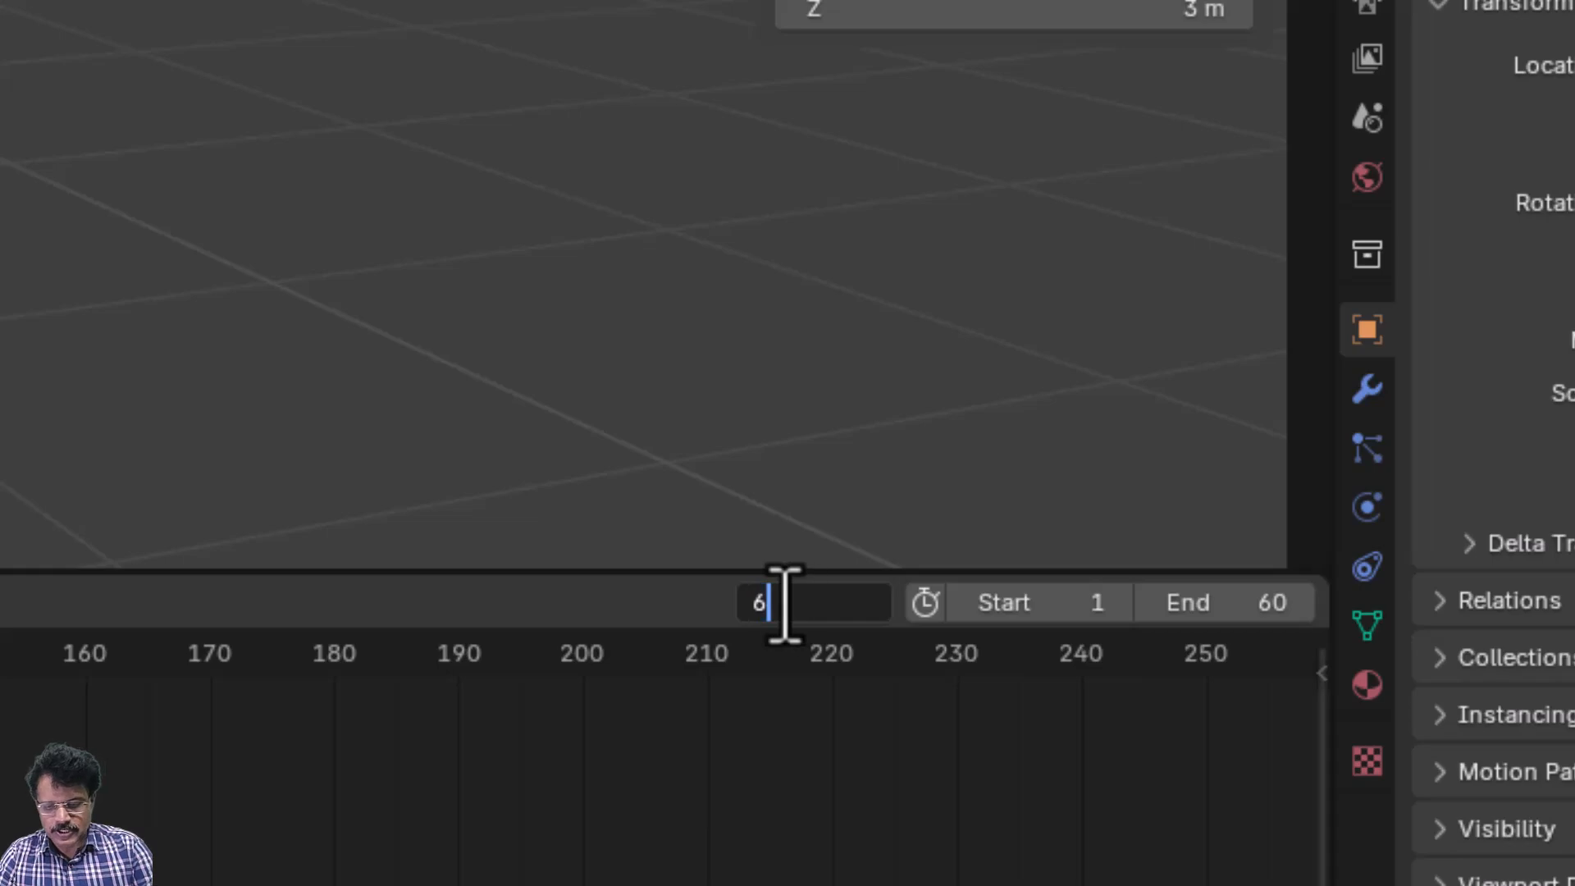
{"action": "key", "text": "Return"}
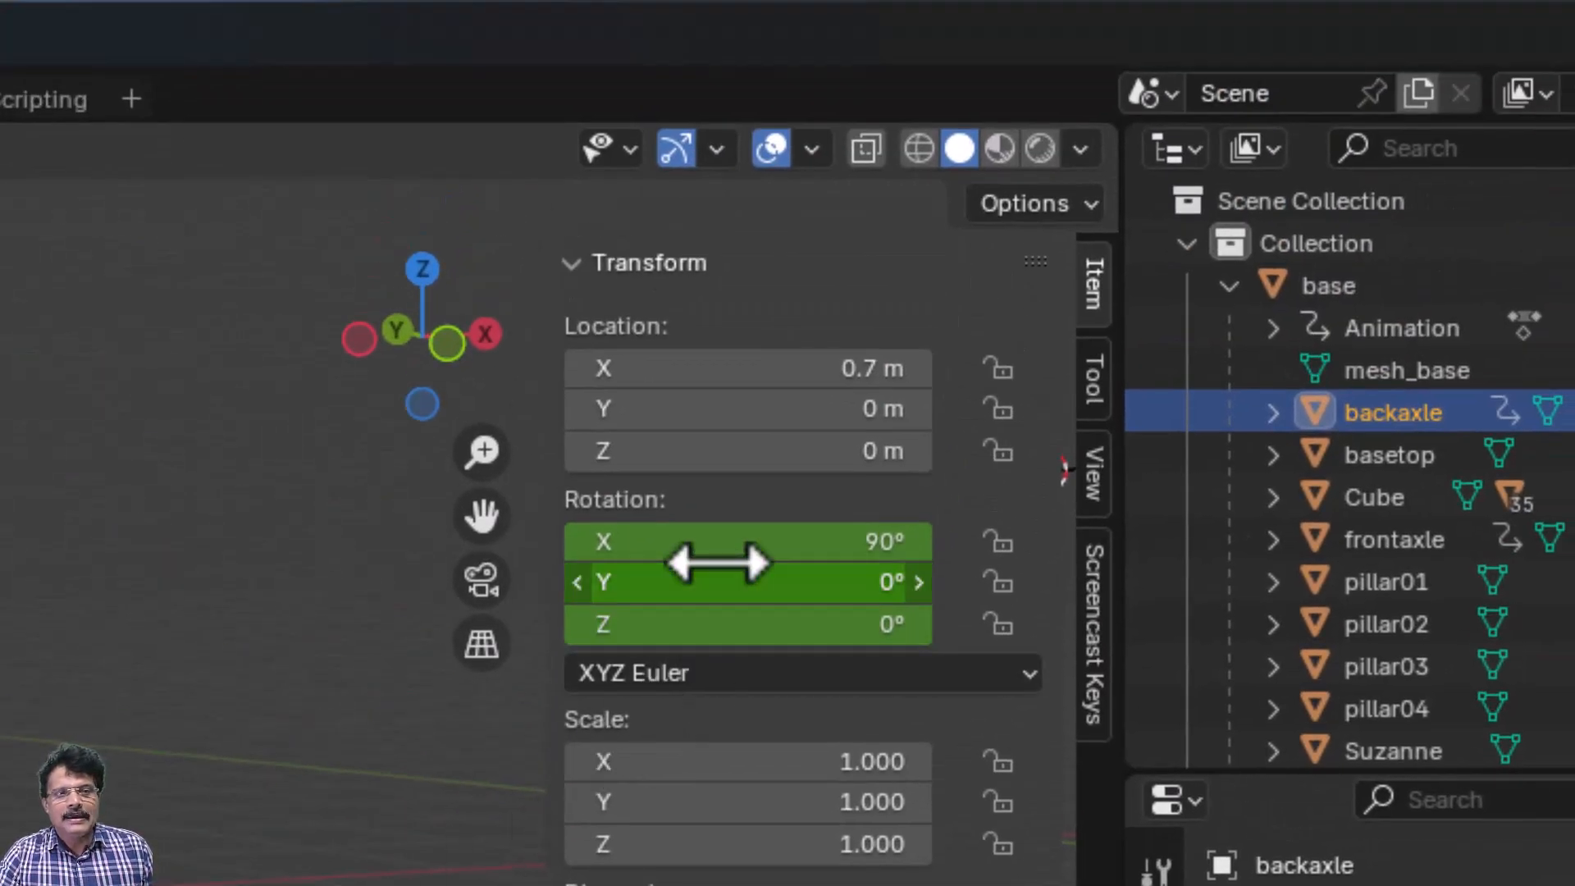
{"action": "left_click", "coordinate": [715, 568]}
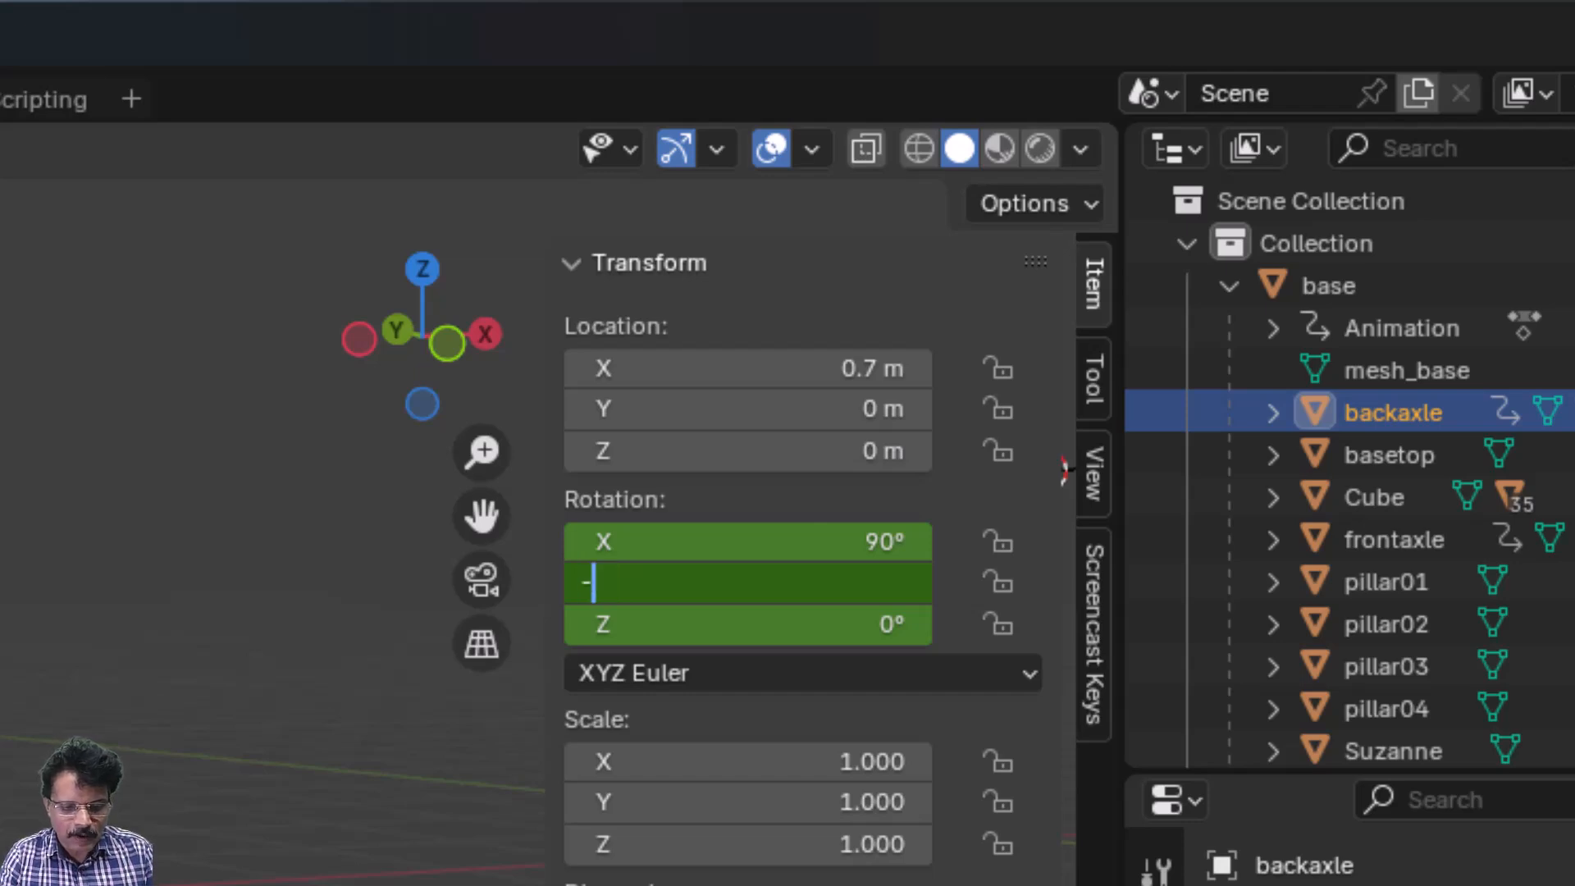
{"action": "key", "text": "Return"}
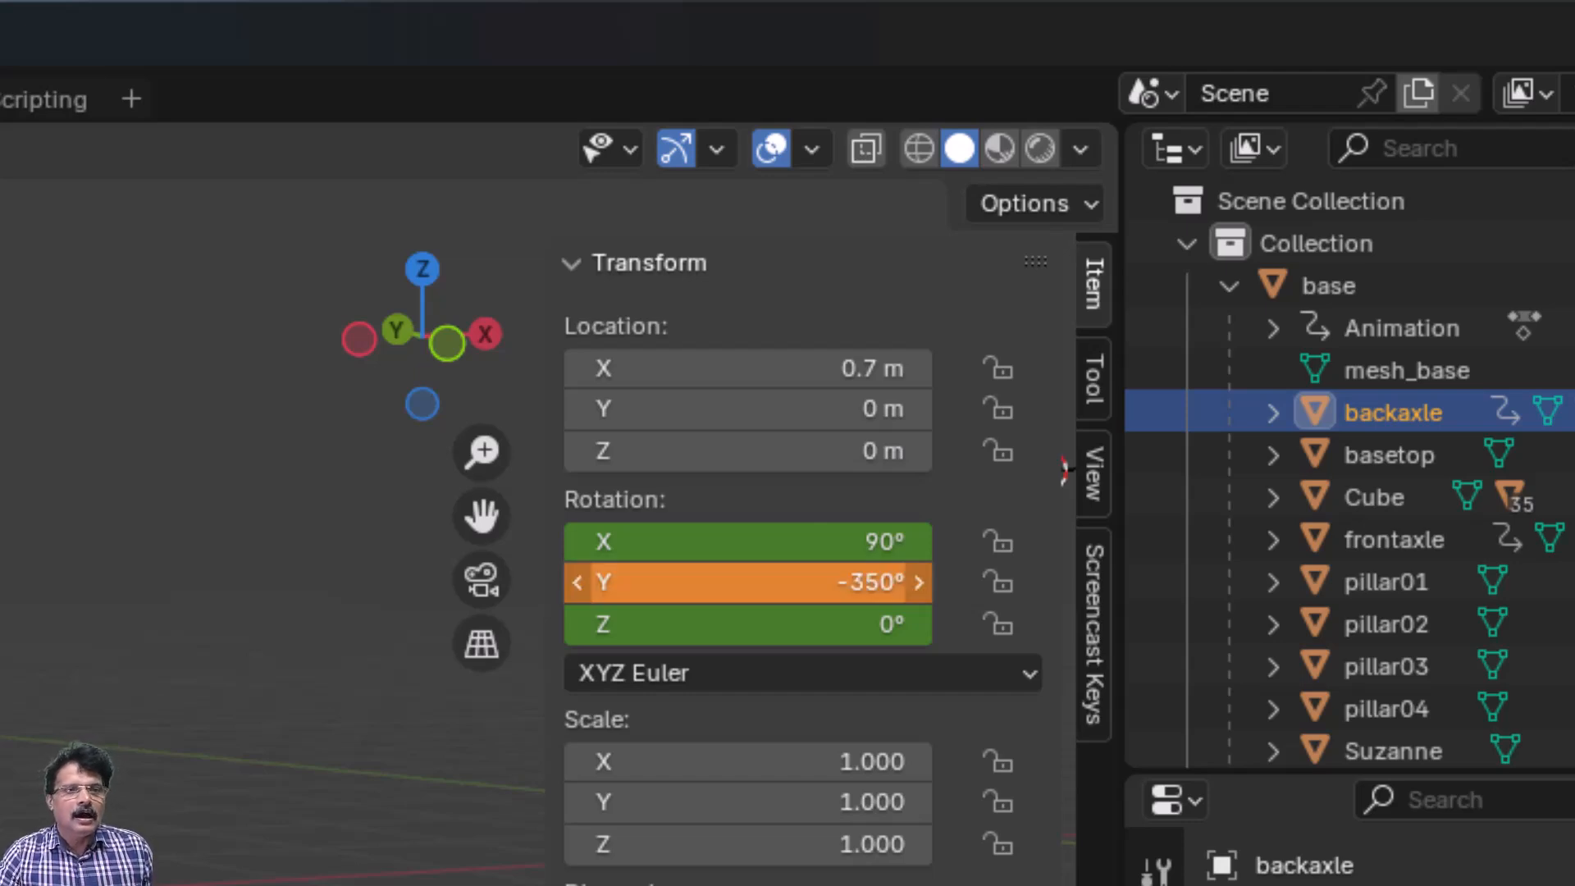
{"action": "key", "text": "i"}
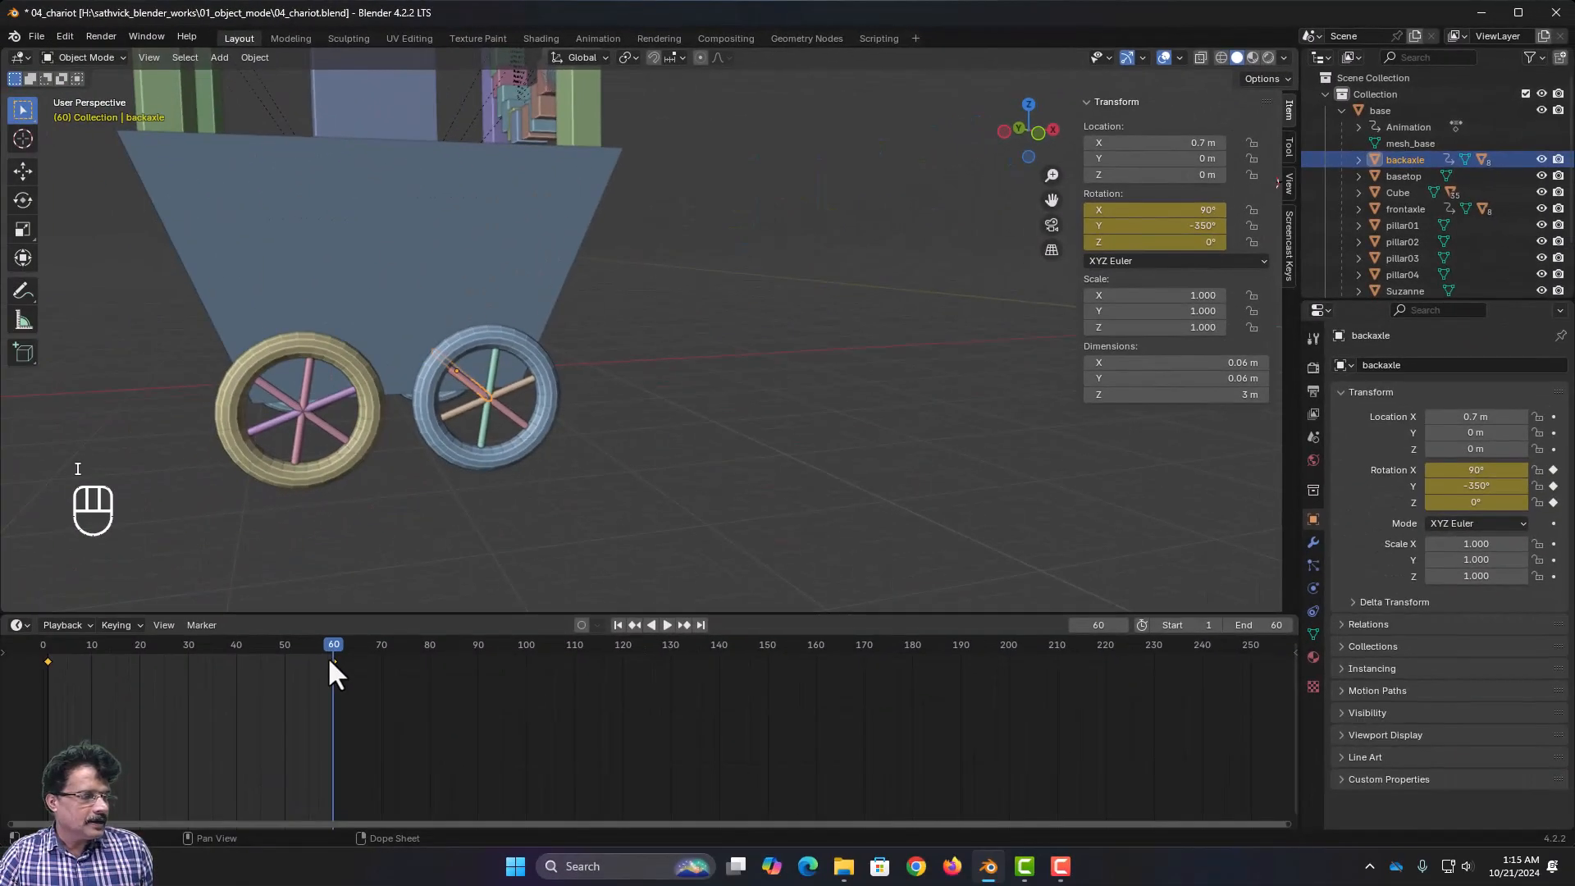
{"action": "left_click_drag", "start_coordinate": [333, 656], "coordinate": [212, 616]}
{"action": "key", "text": "space"}
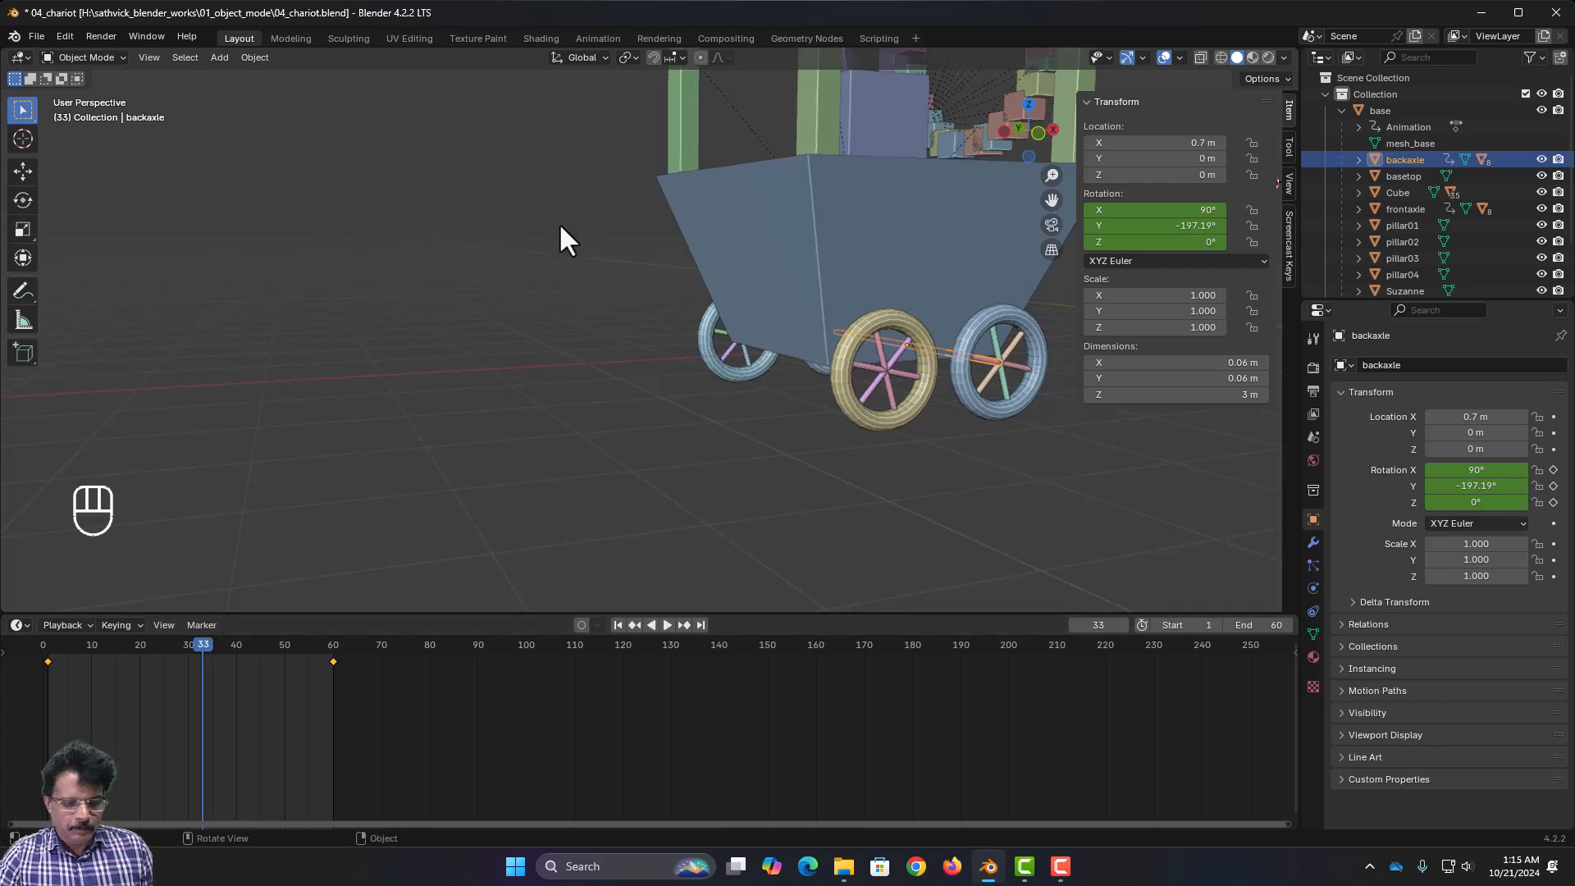
- Frame the whole chariot from a front corner angle and align the active camera to that view
{"action": "key", "text": "n"}
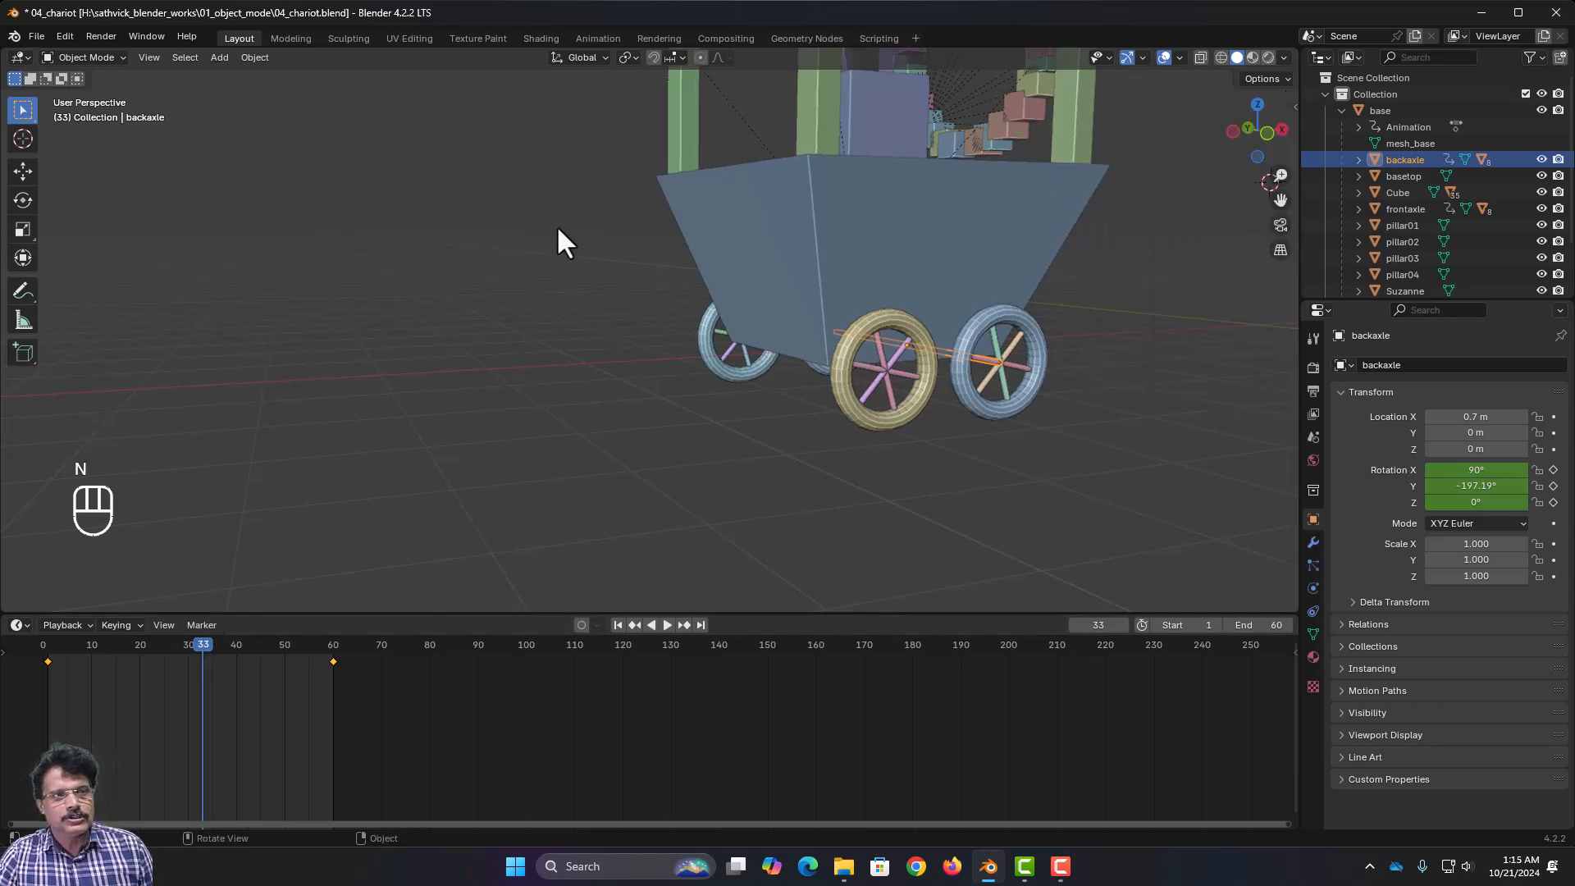
{"action": "key", "text": "Home"}
{"action": "middle_click_drag", "start_coordinate": [508, 255], "coordinate": [656, 291]}
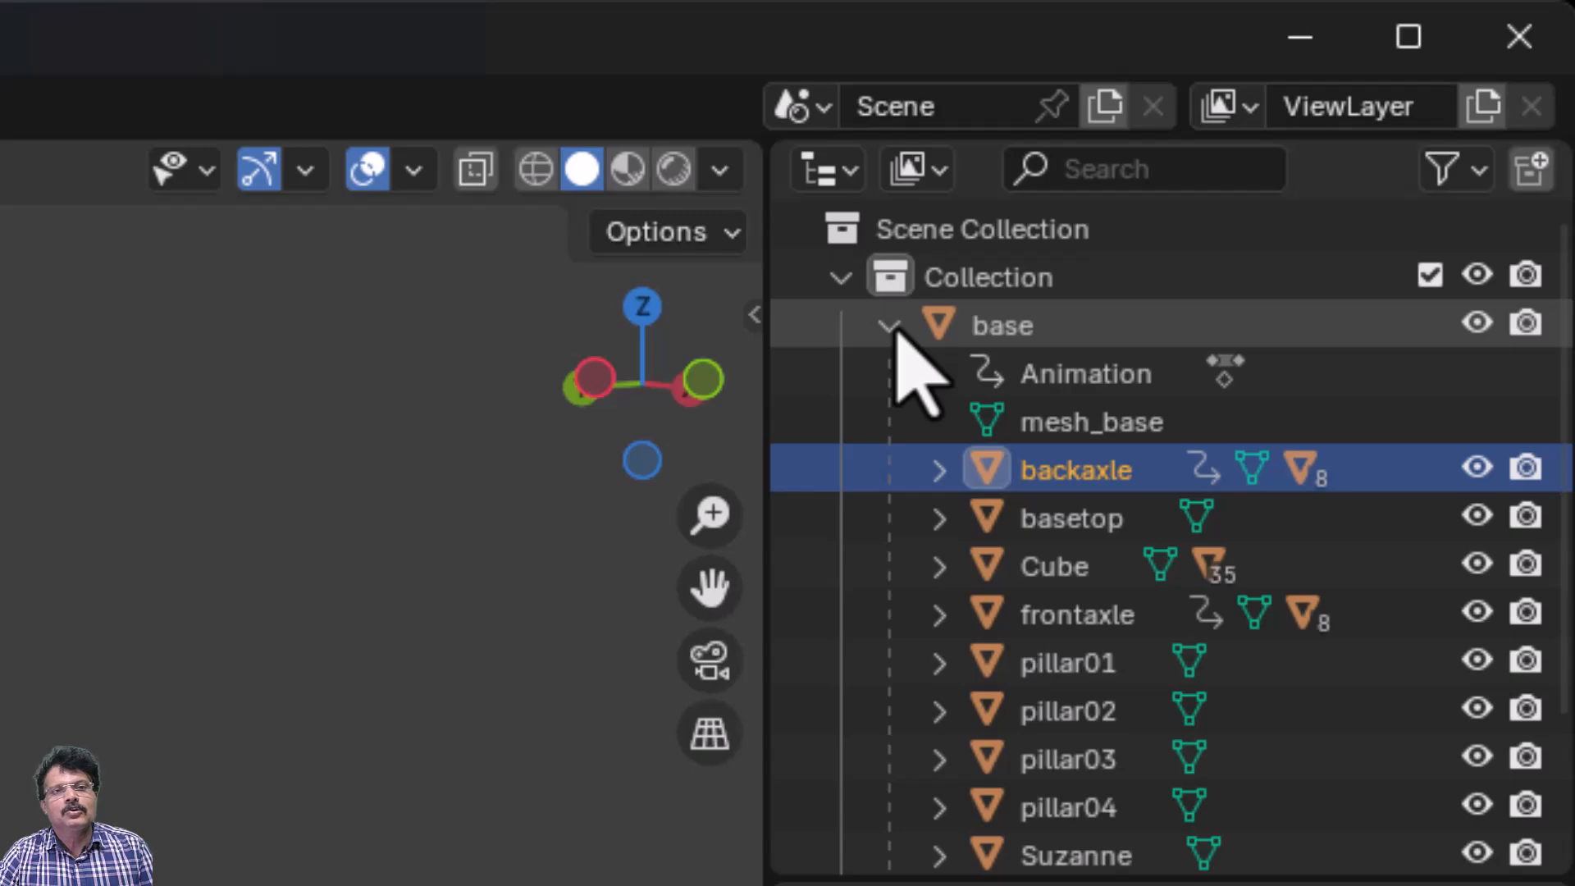
{"action": "left_click", "coordinate": [892, 327]}
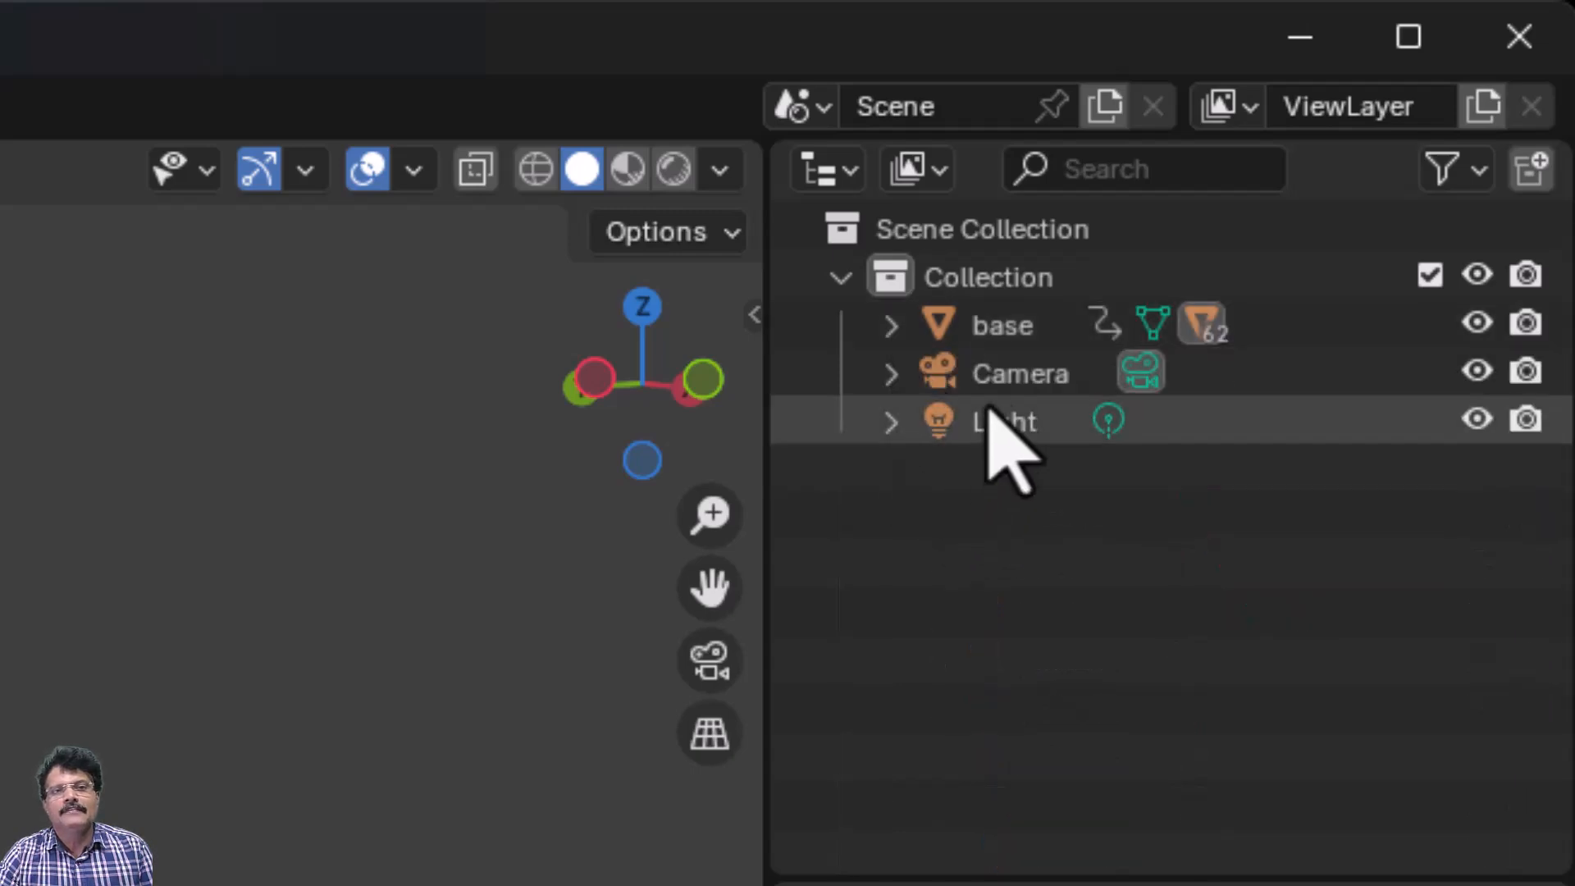
{"action": "left_click", "coordinate": [1001, 376]}
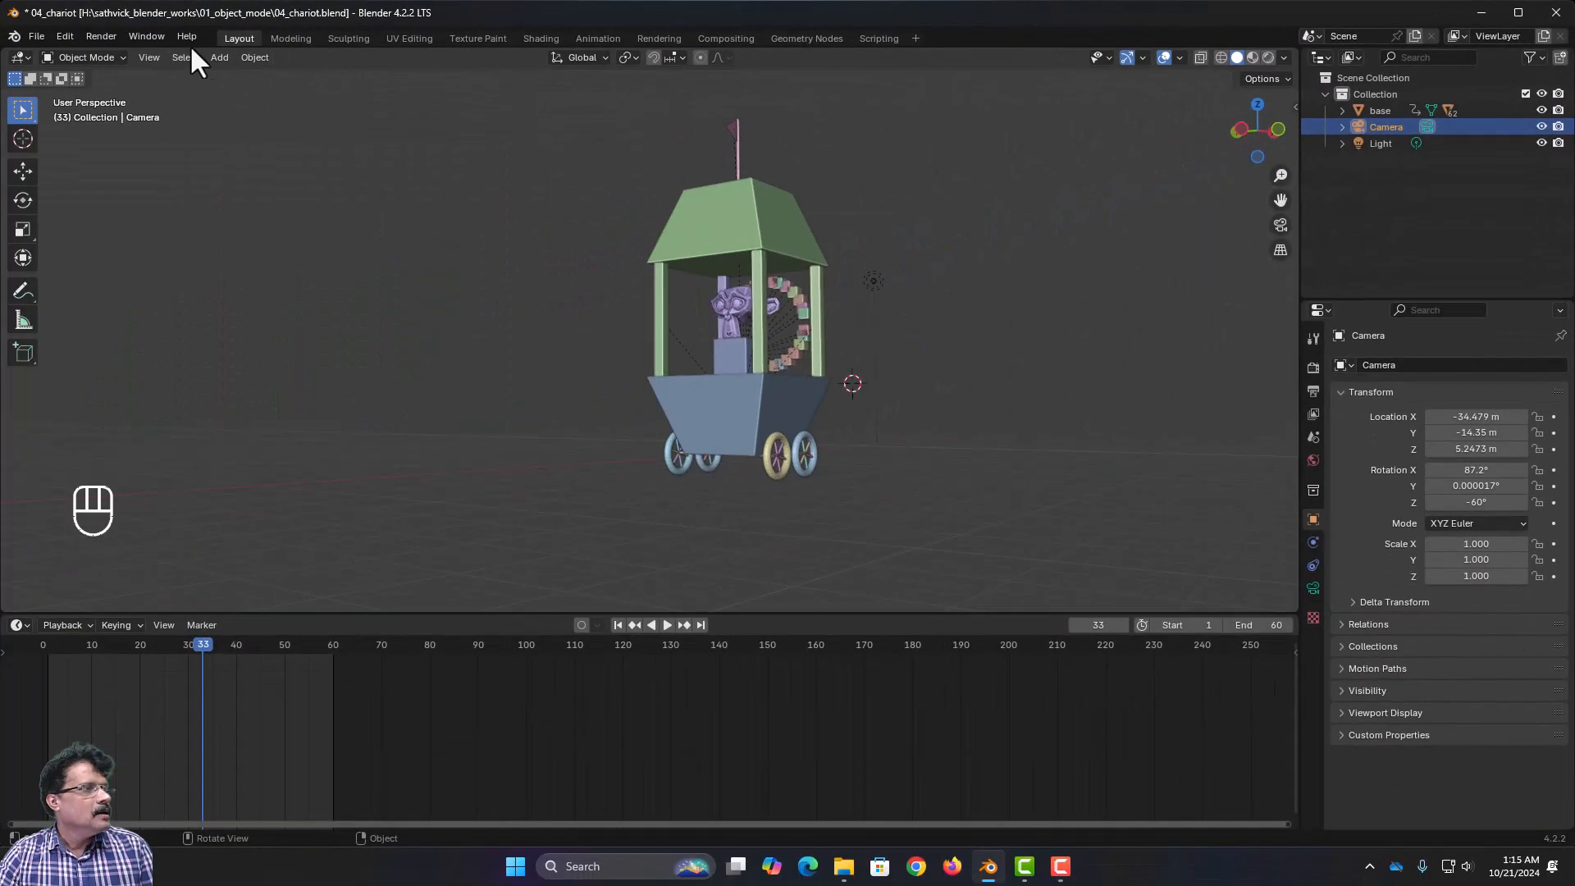
{"action": "left_click", "coordinate": [150, 58]}
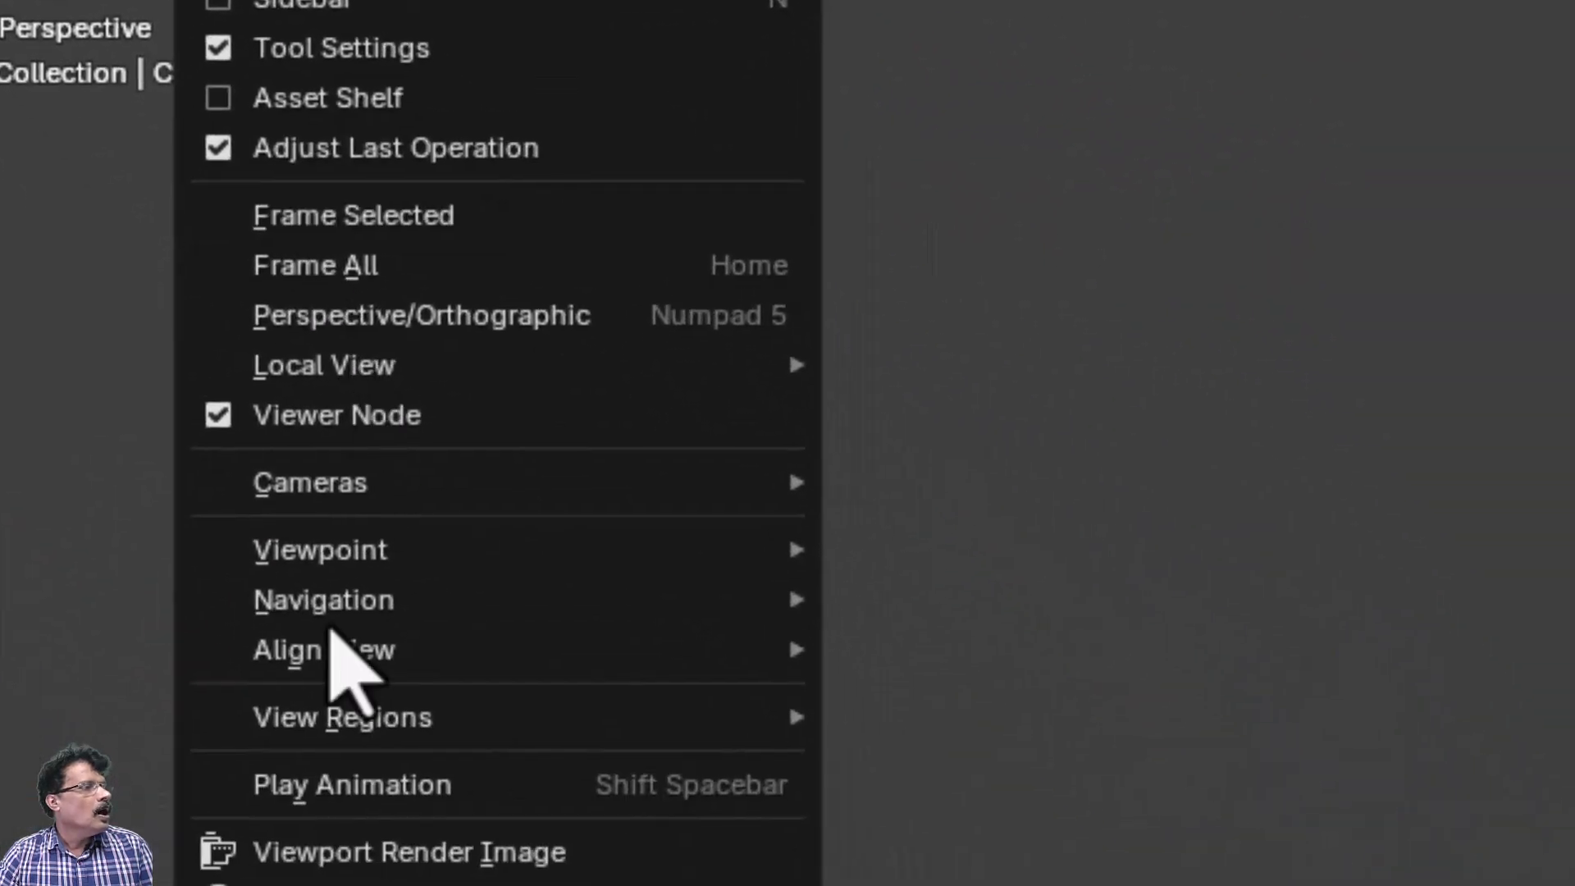
{"action": "mouse_move", "coordinate": [417, 648]}
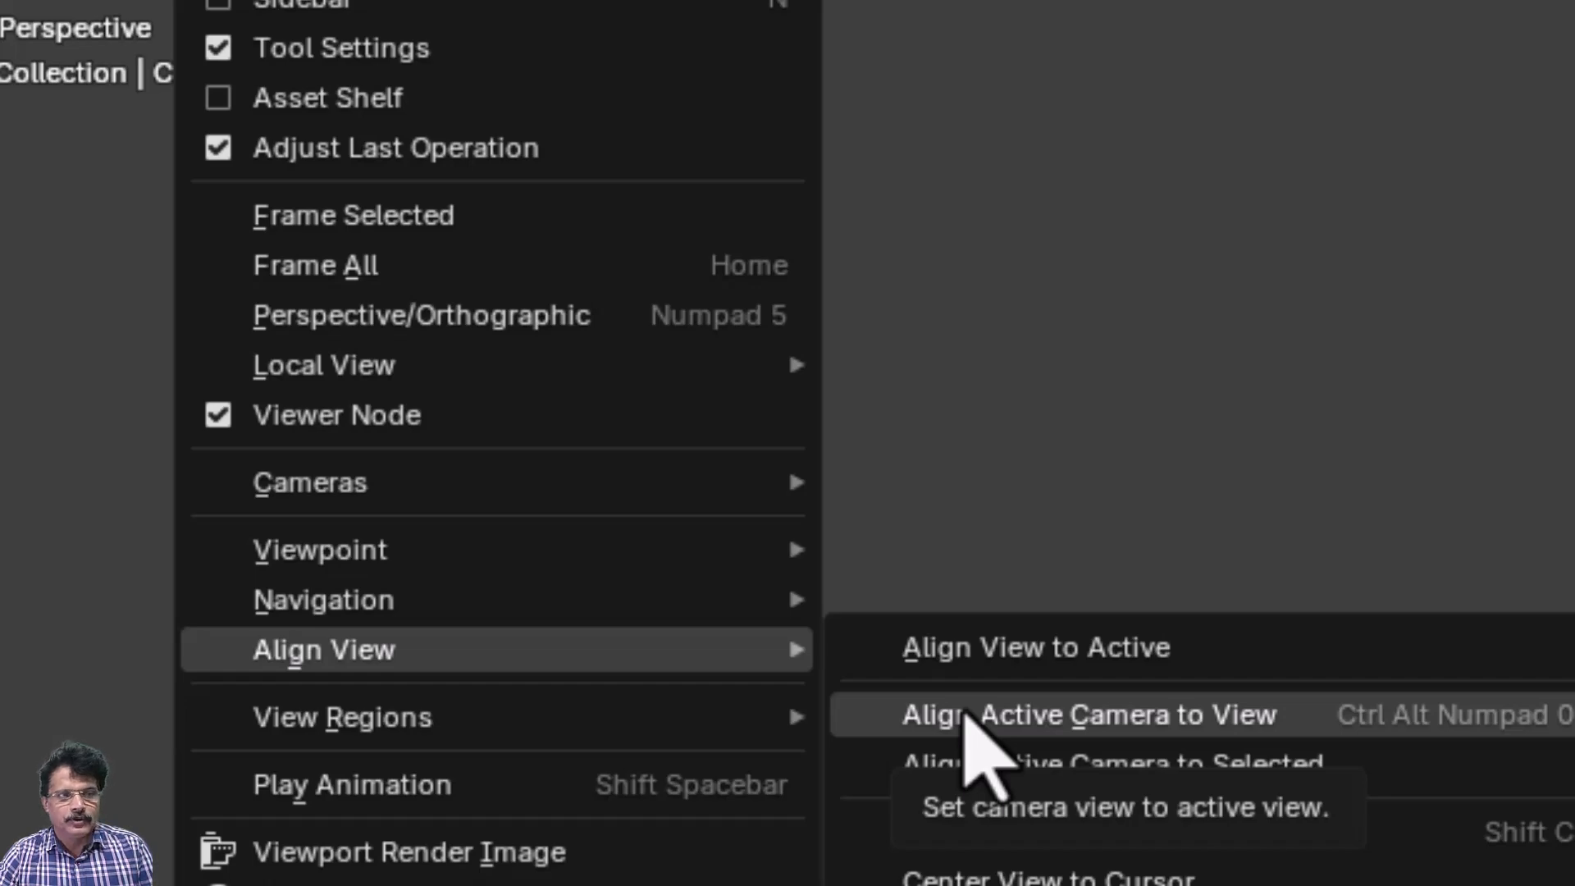
{"action": "left_click", "coordinate": [969, 713]}
{"action": "scroll", "coordinate": [417, 383], "scroll_direction": "down", "scroll_amount": 3}
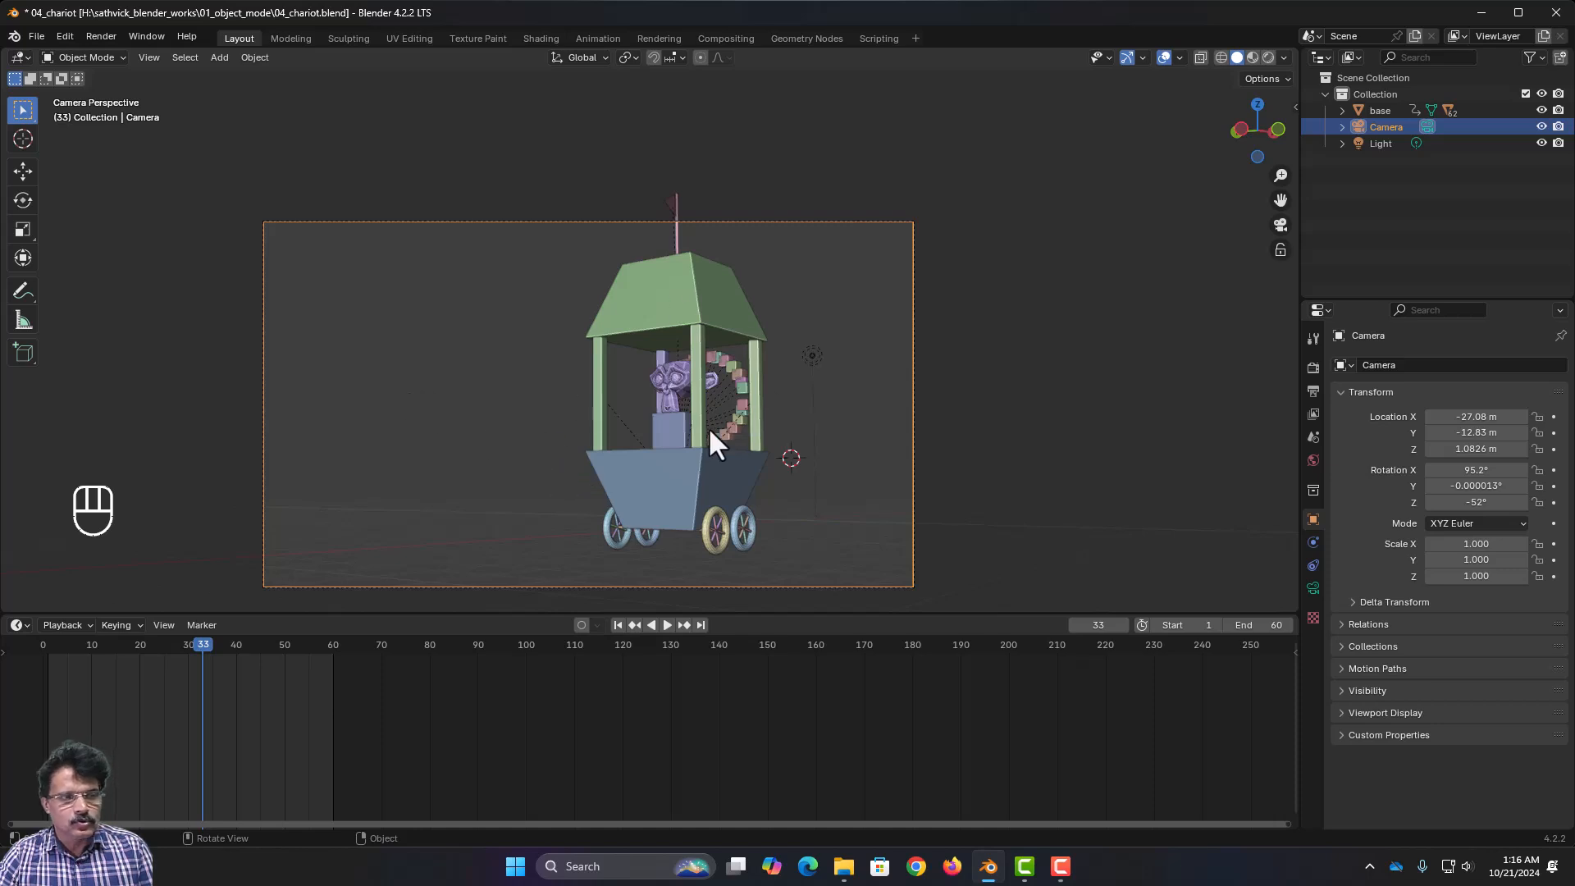
- Scrub the timeline to check the camera framing and lock the camera to the view
{"action": "left_click_drag", "start_coordinate": [348, 702], "coordinate": [32, 720]}
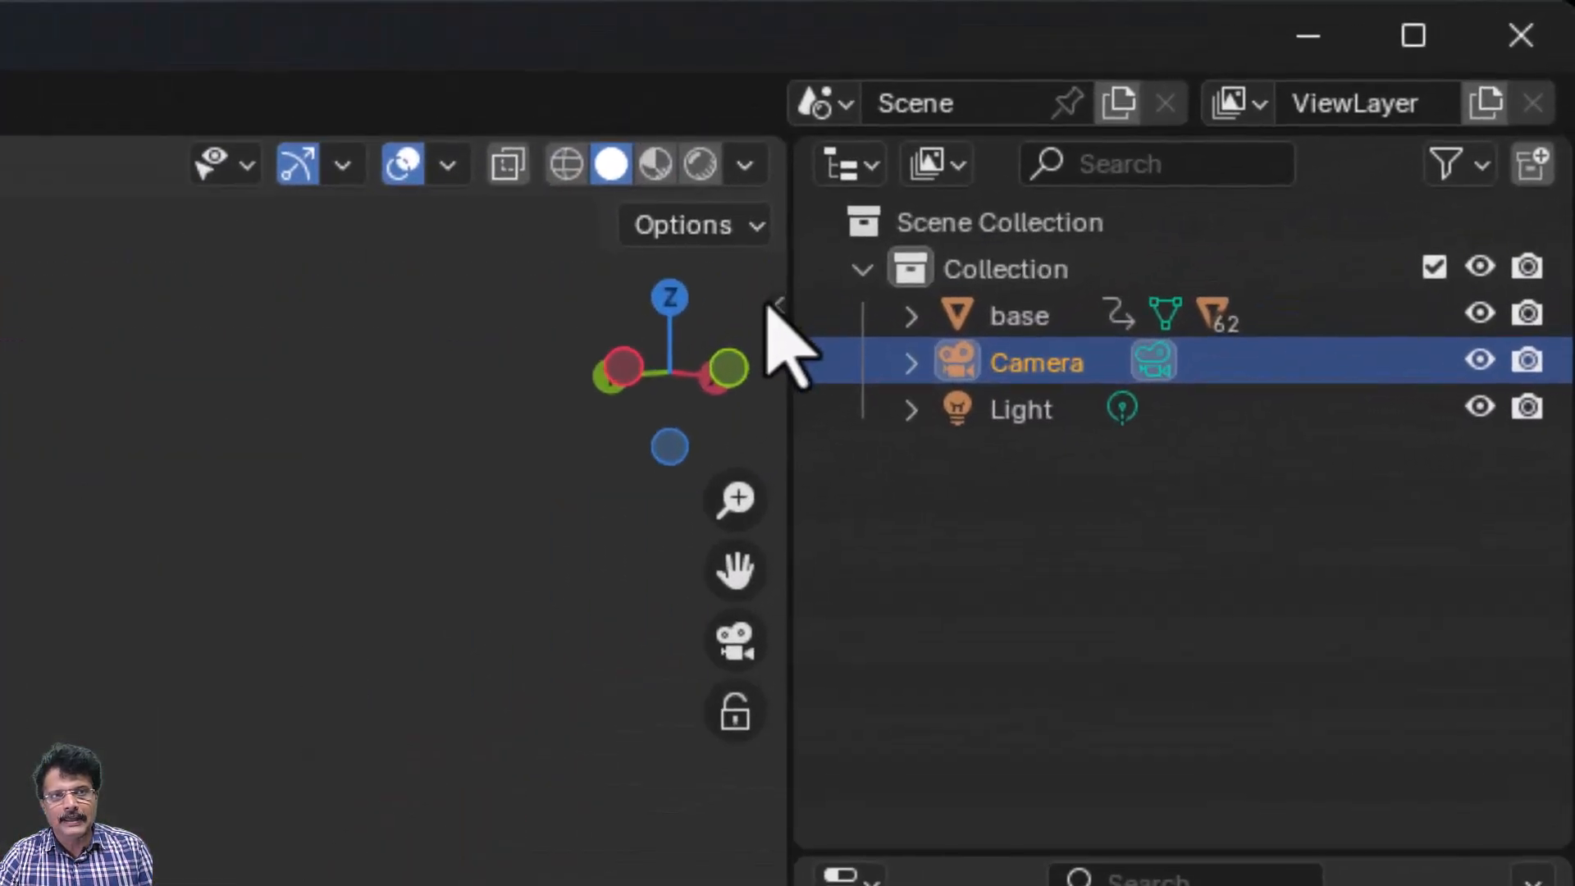
{"action": "left_click", "coordinate": [774, 306]}
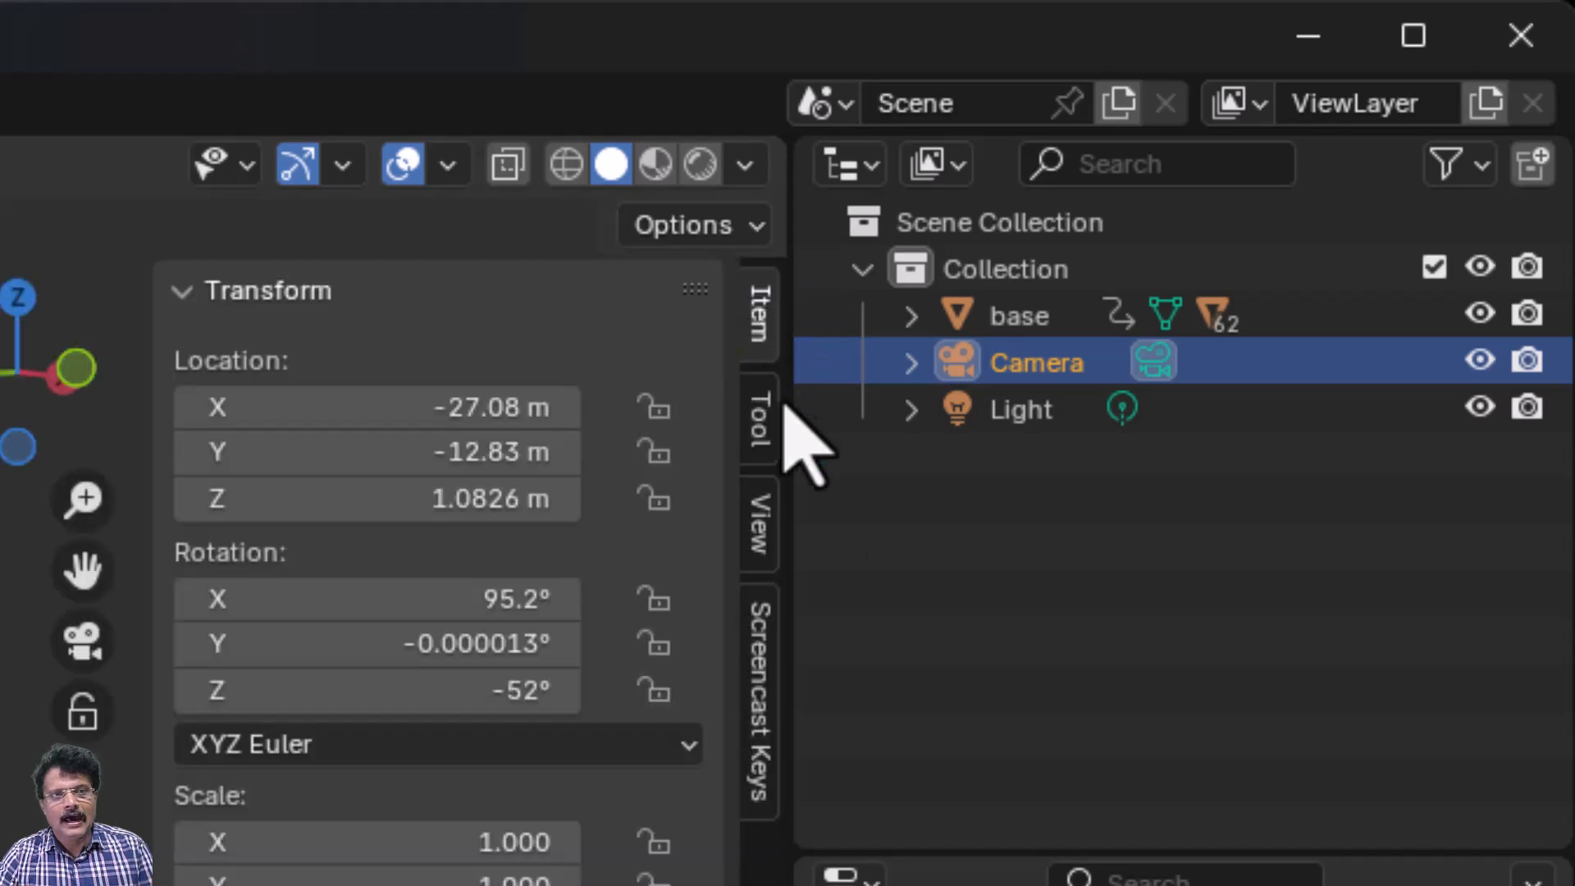
{"action": "left_click", "coordinate": [754, 547]}
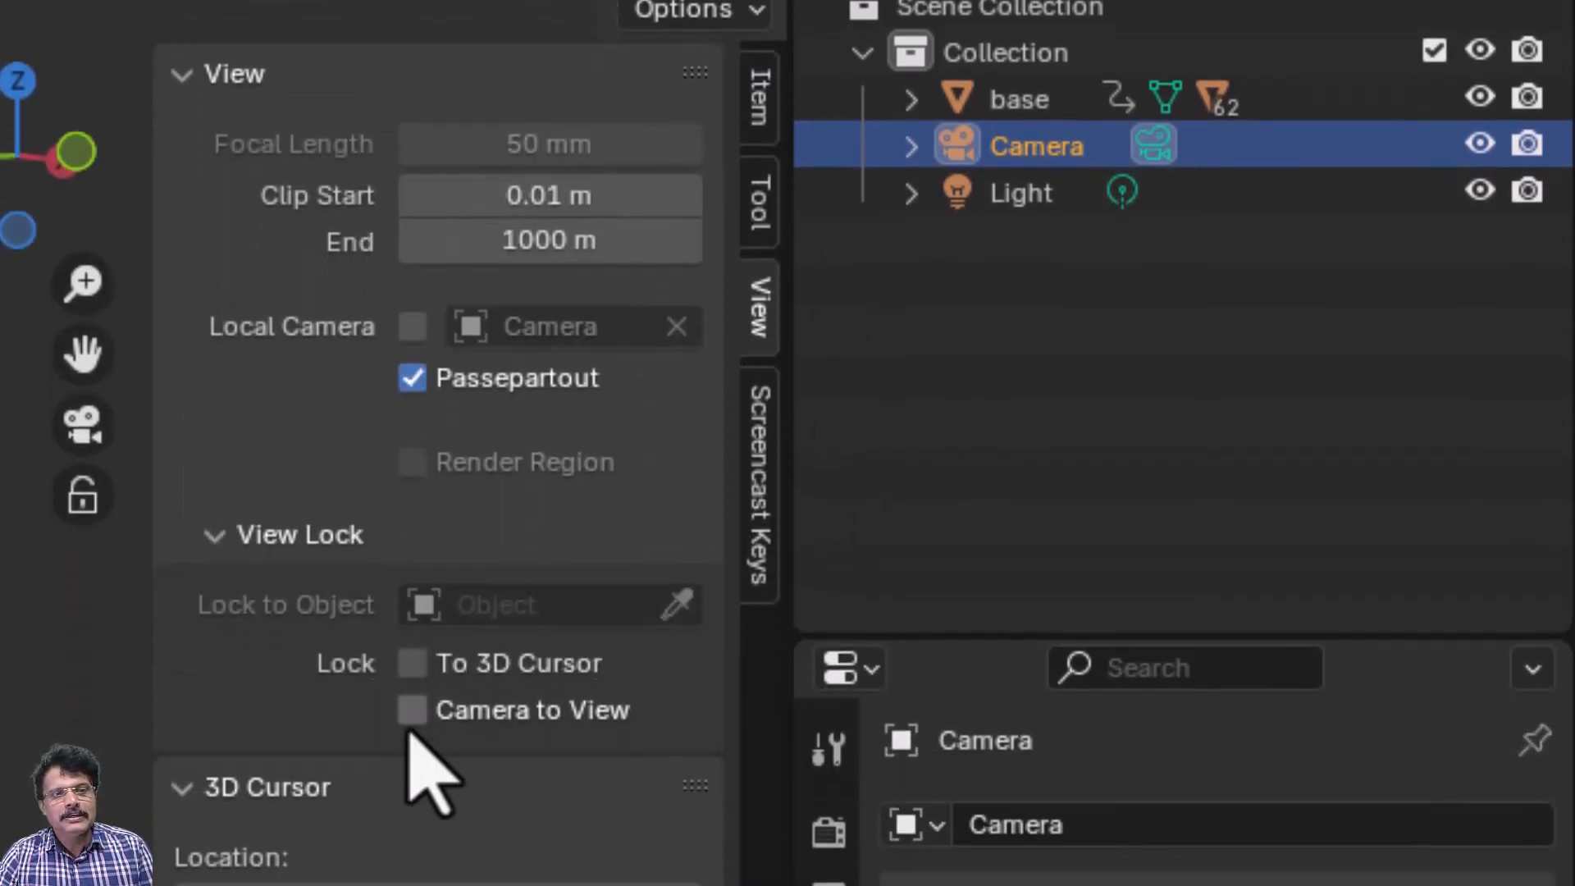
{"action": "left_click", "coordinate": [412, 722]}
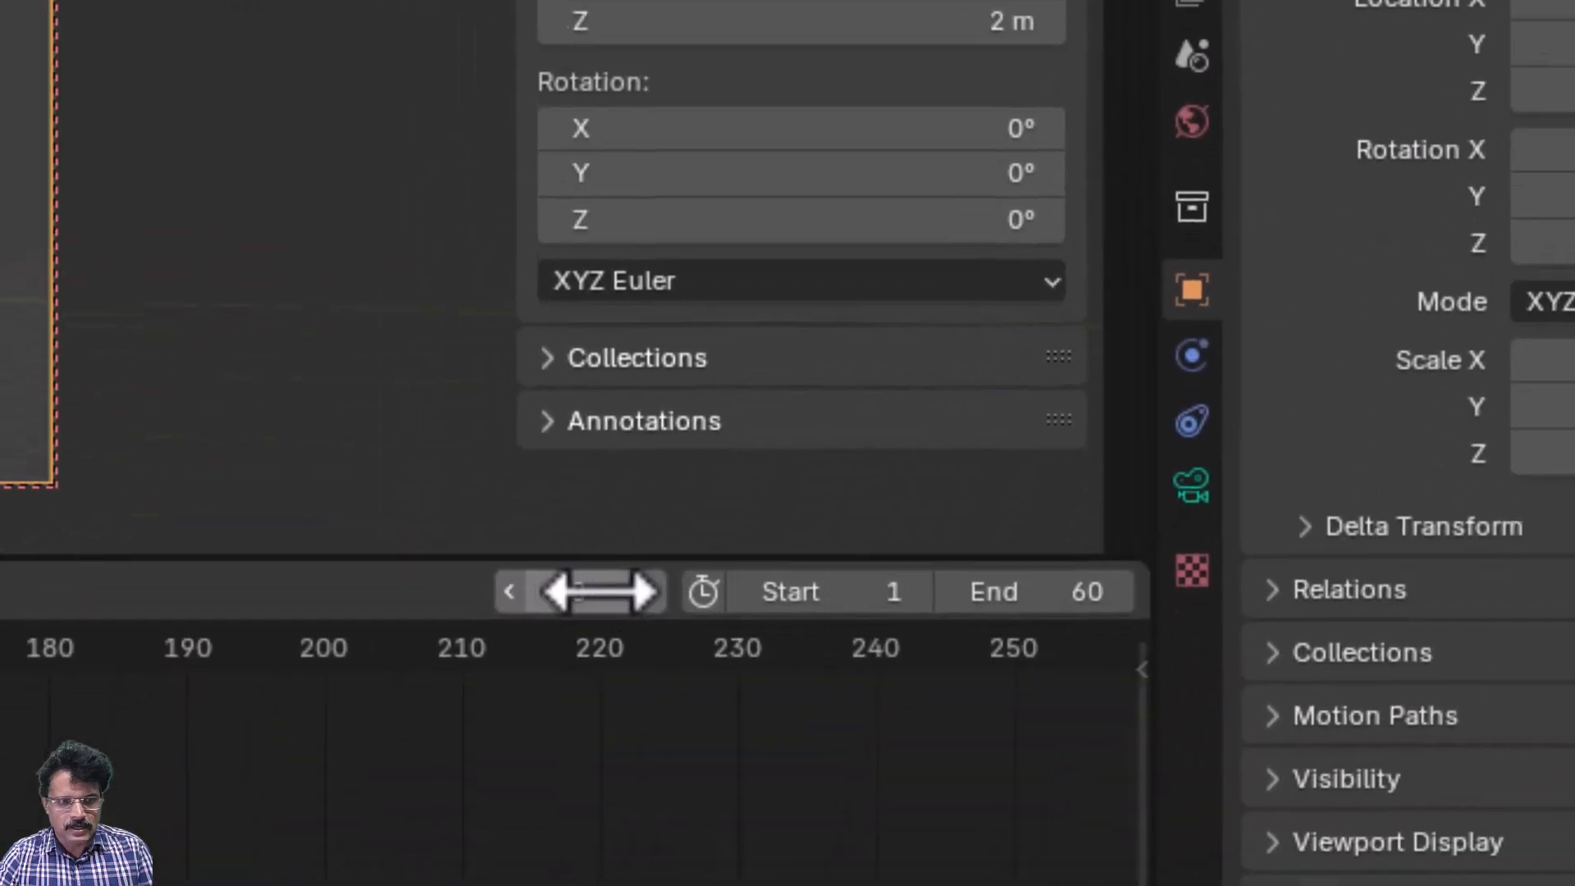
- At frame 1, insert a location keyframe for the camera at about X -26.036 m, Y -14.136 m, Z 0.872 m
{"action": "left_click", "coordinate": [603, 582]}
{"action": "type", "text": "1"}
{"action": "key", "text": "Return"}
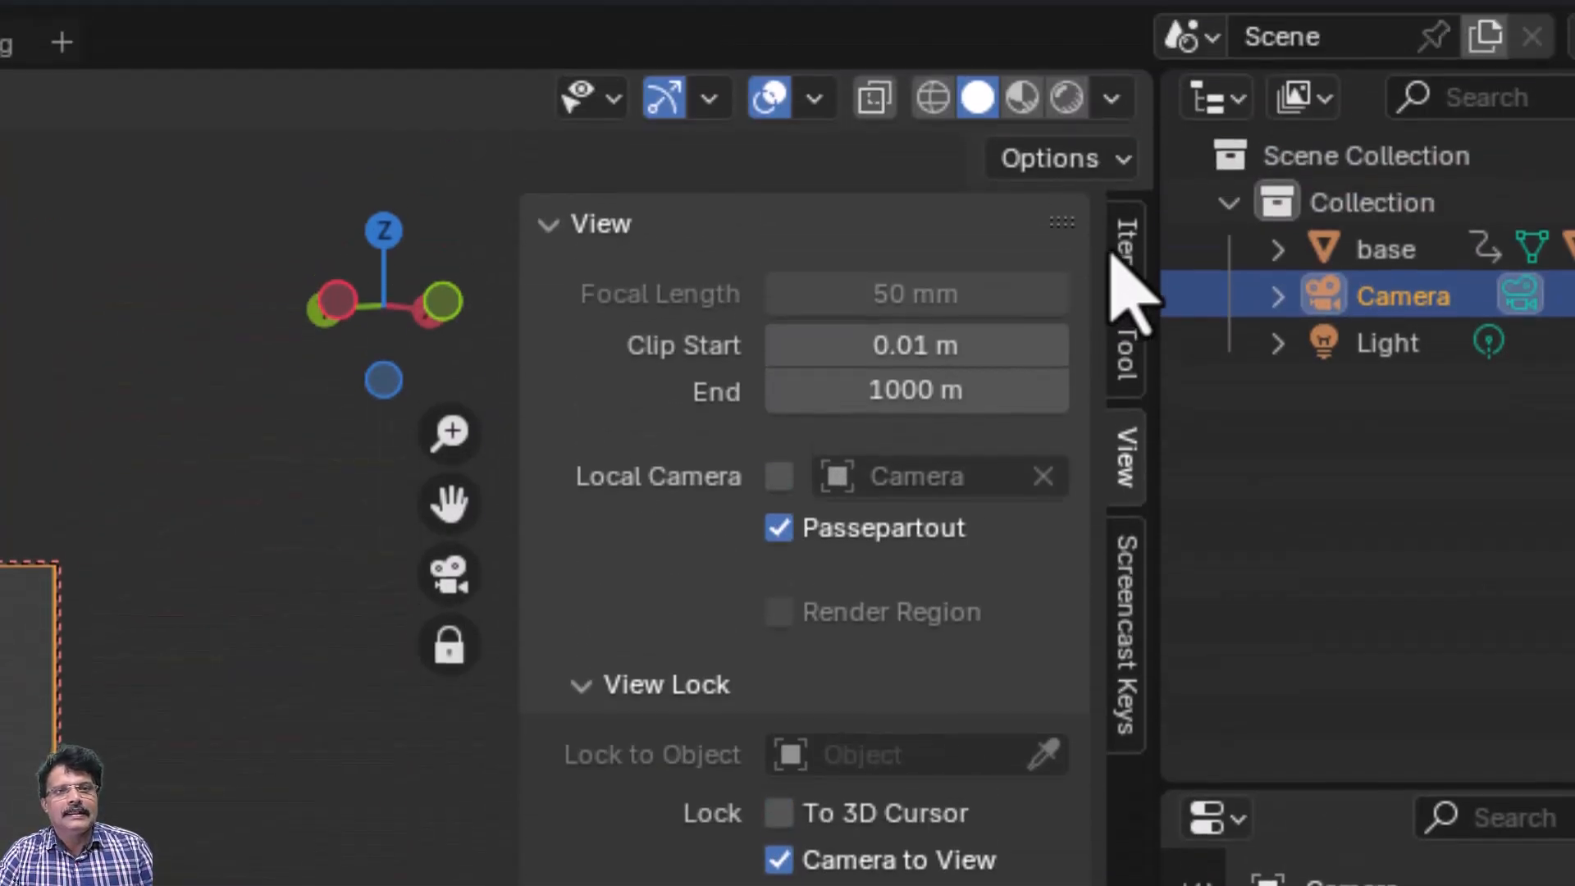
{"action": "left_click", "coordinate": [1118, 261]}
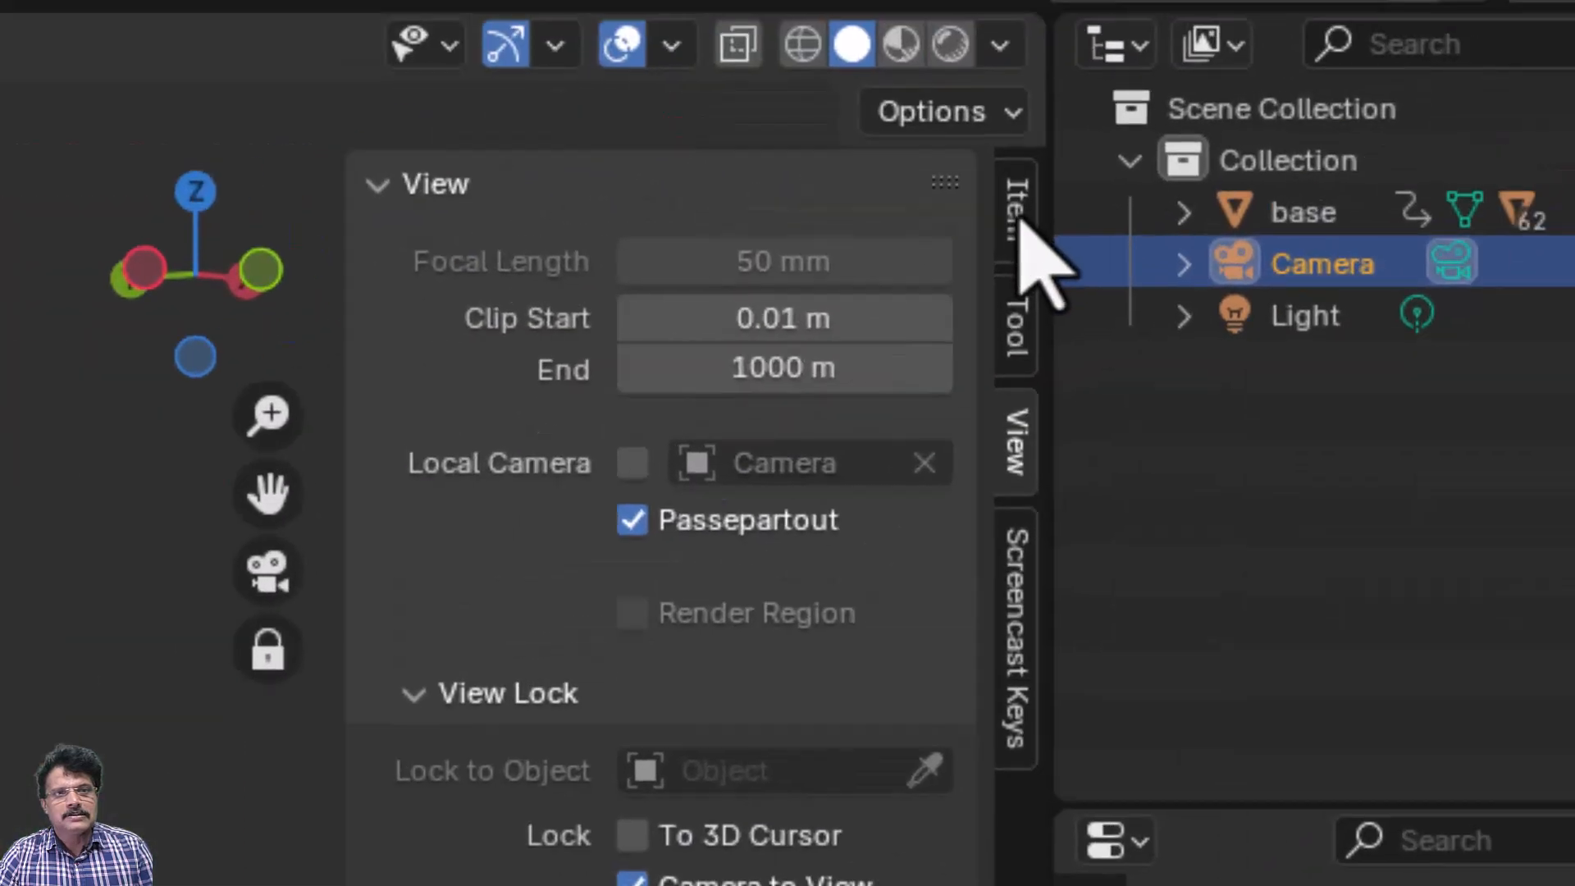
{"action": "left_click", "coordinate": [1021, 222]}
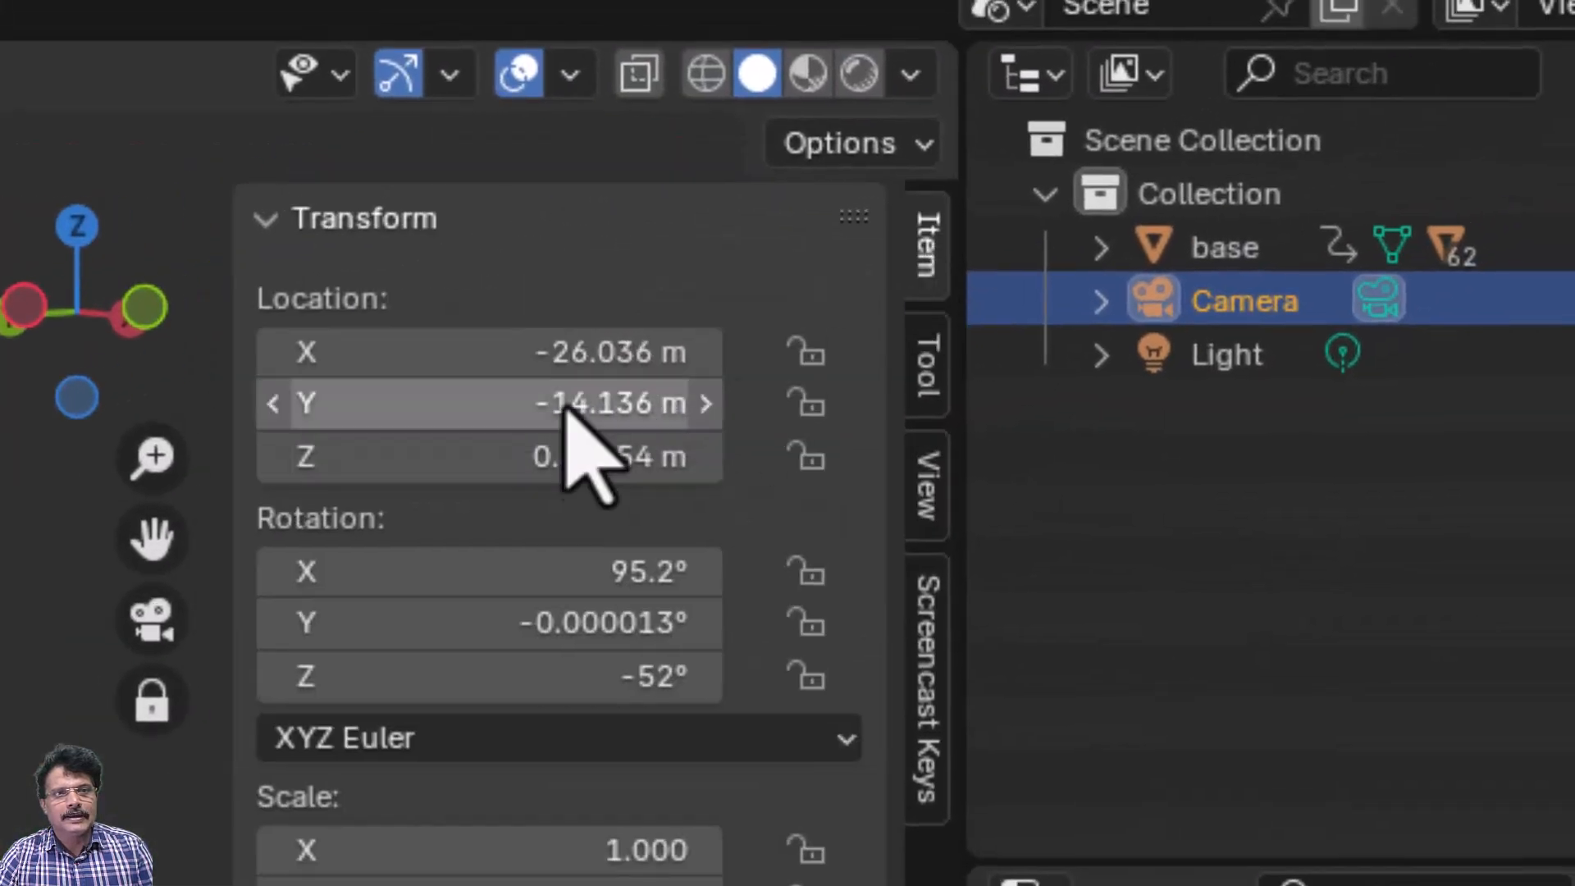
{"action": "key", "text": "i"}
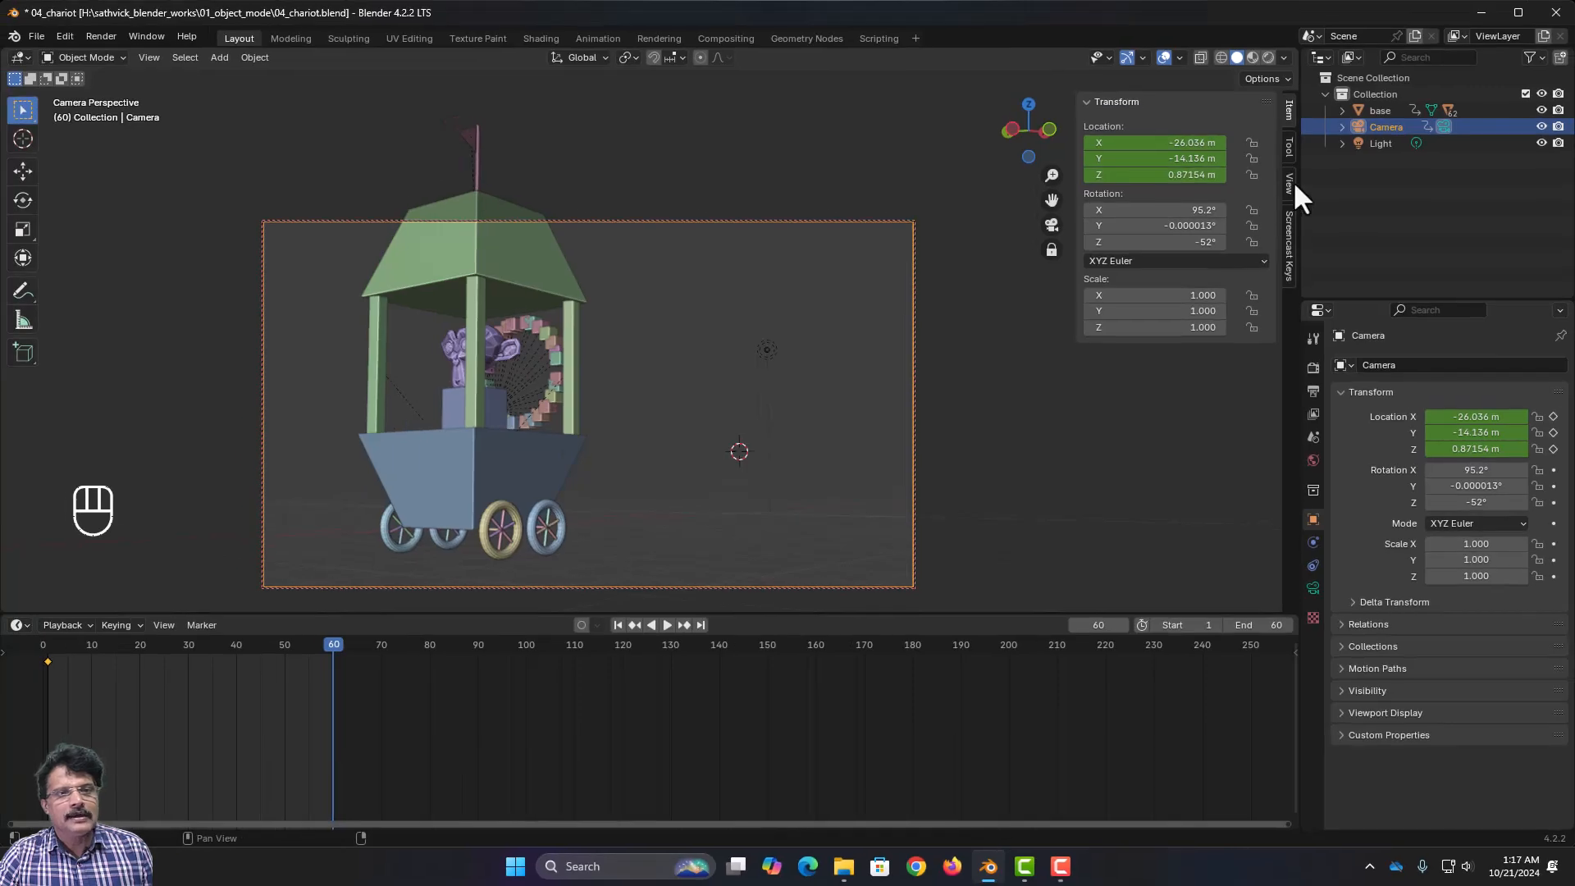
- At frame 60, reframe the whole chariot with the camera at about X -28.785 m, Y -19.188 m, Z 1.697 m and insert a location keyframe
{"action": "left_click", "coordinate": [1289, 188]}
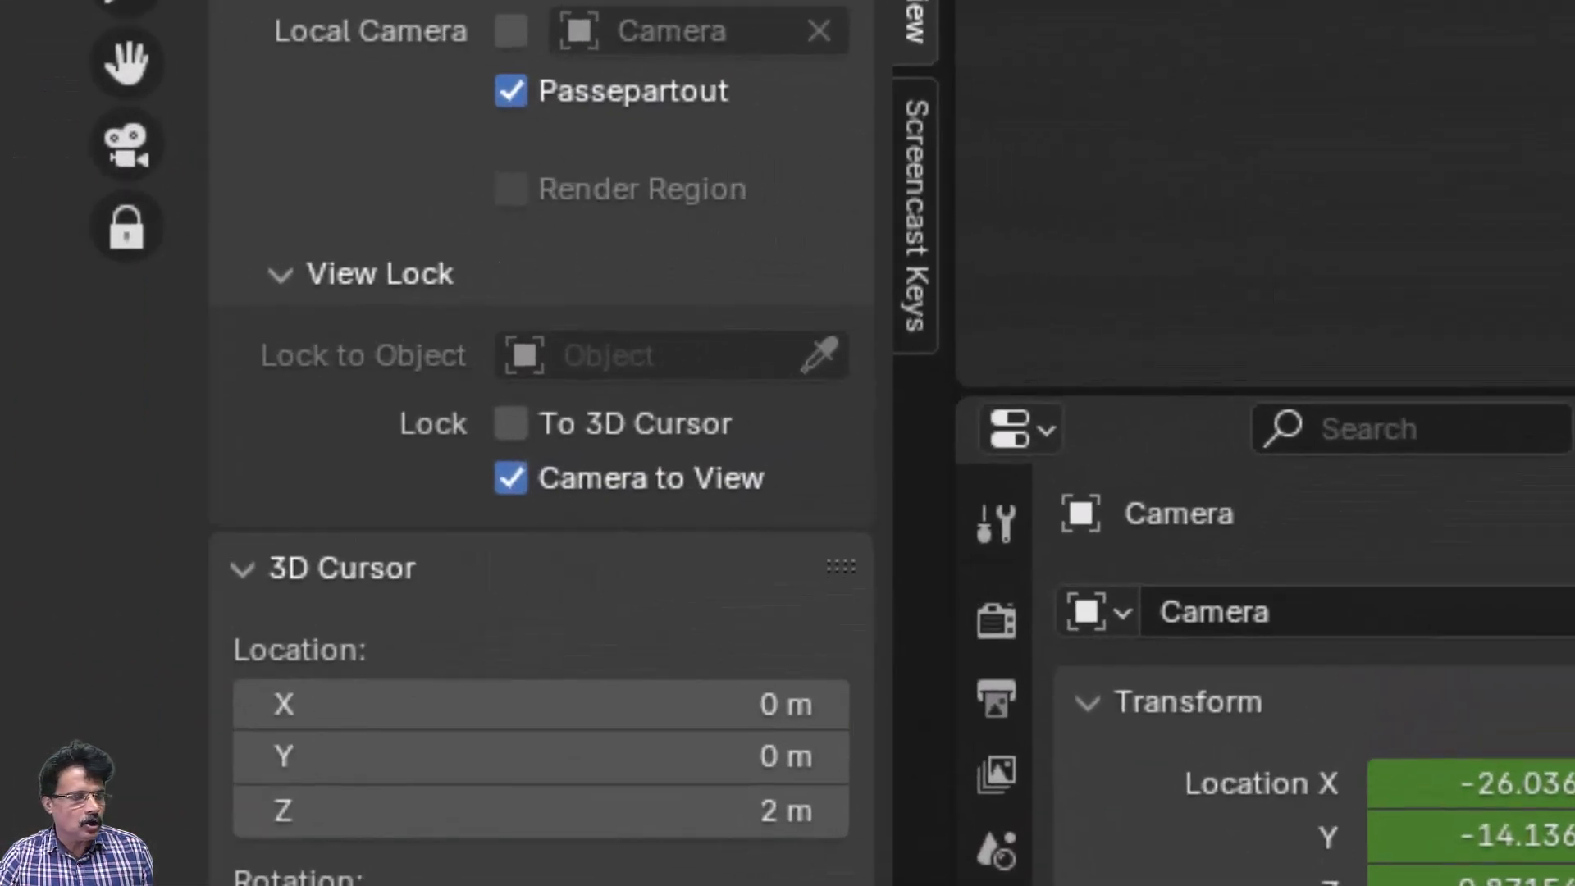
{"action": "scroll", "coordinate": [494, 385], "scroll_direction": "down", "scroll_amount": 1}
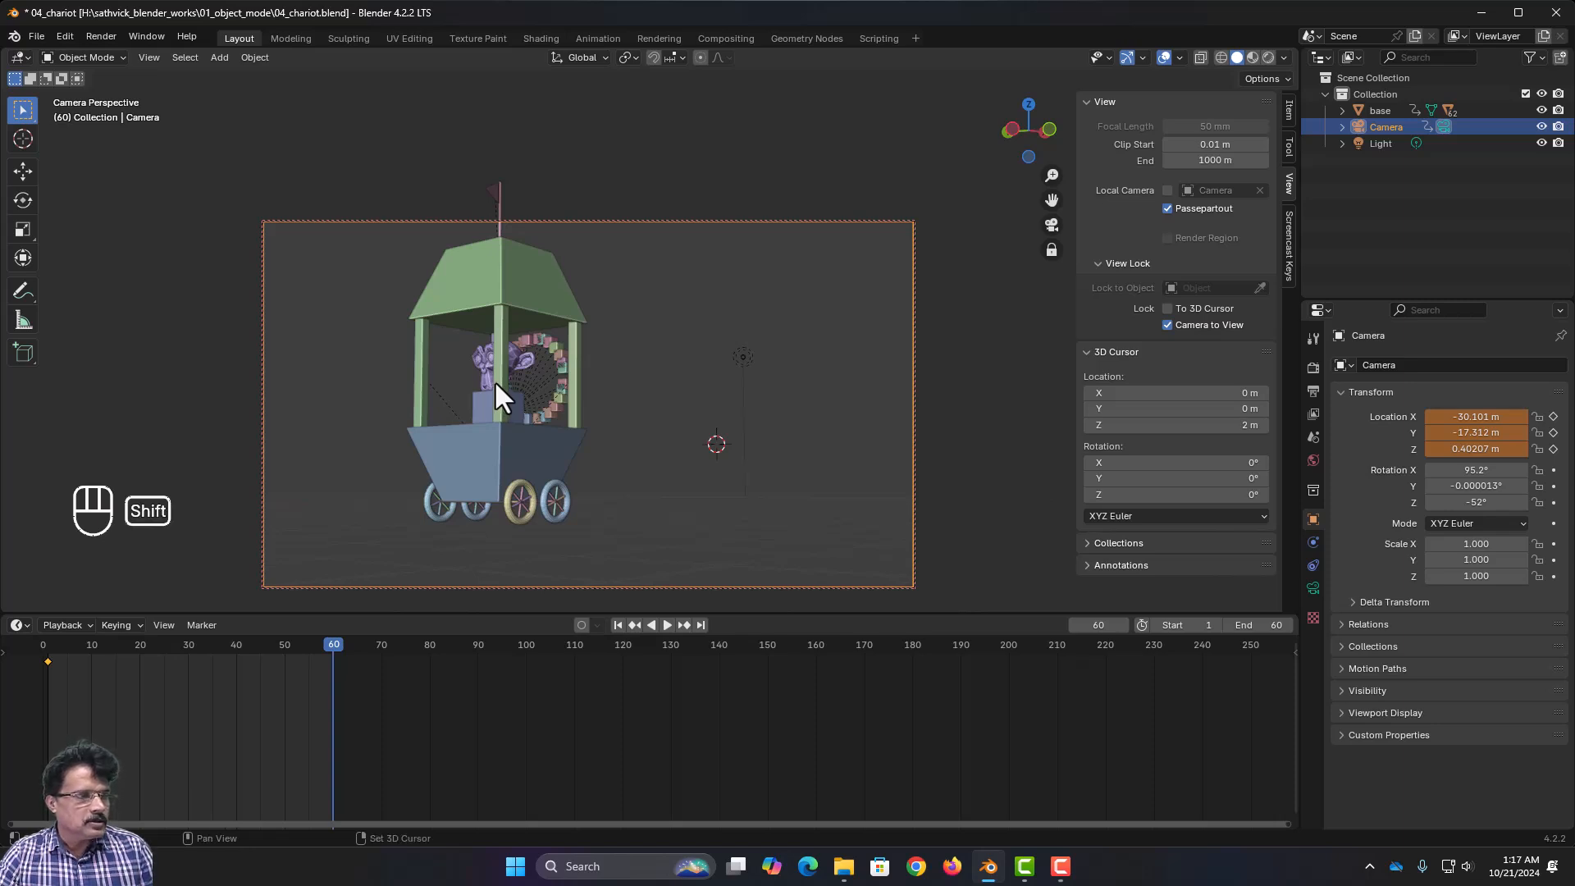
{"action": "middle_click_drag", "start_coordinate": [493, 381], "coordinate": [427, 417], "text": "shift"}
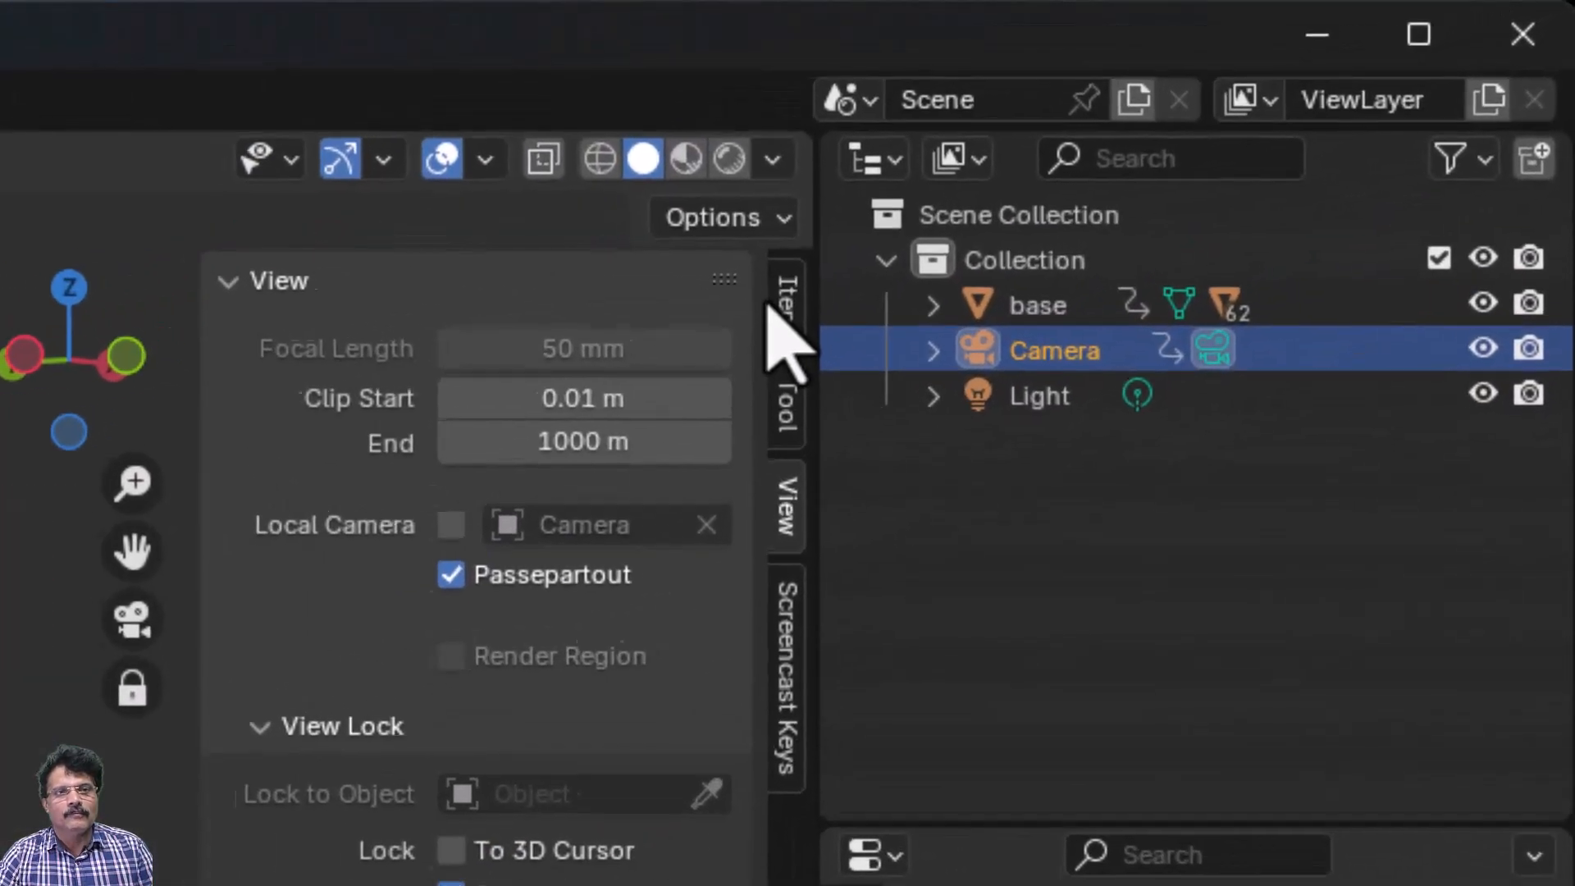
{"action": "left_click", "coordinate": [777, 305]}
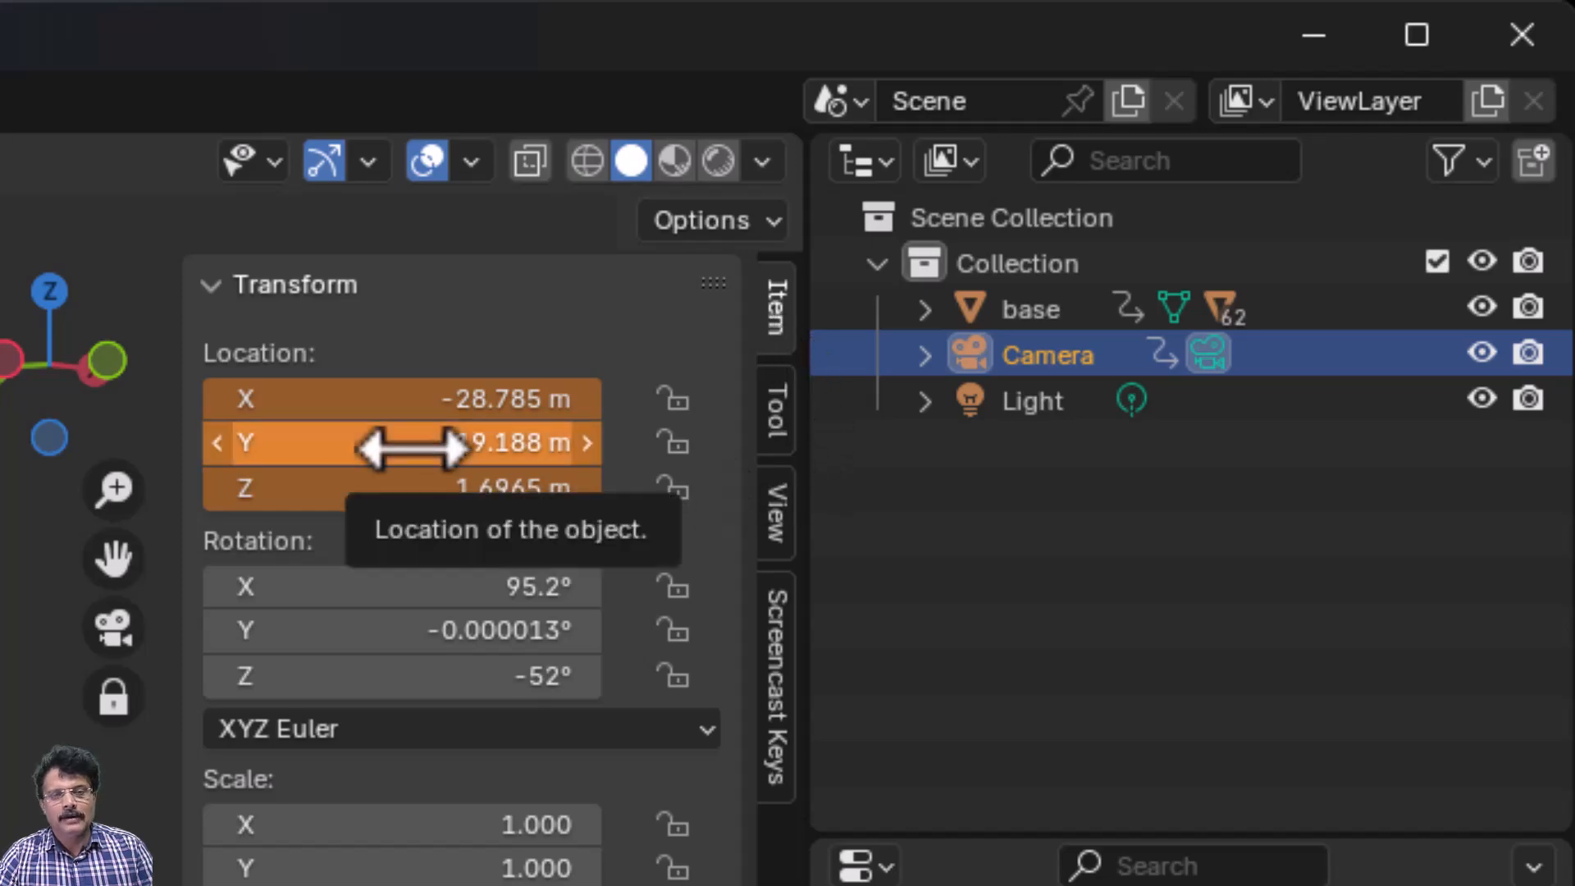
{"action": "key", "text": "i"}
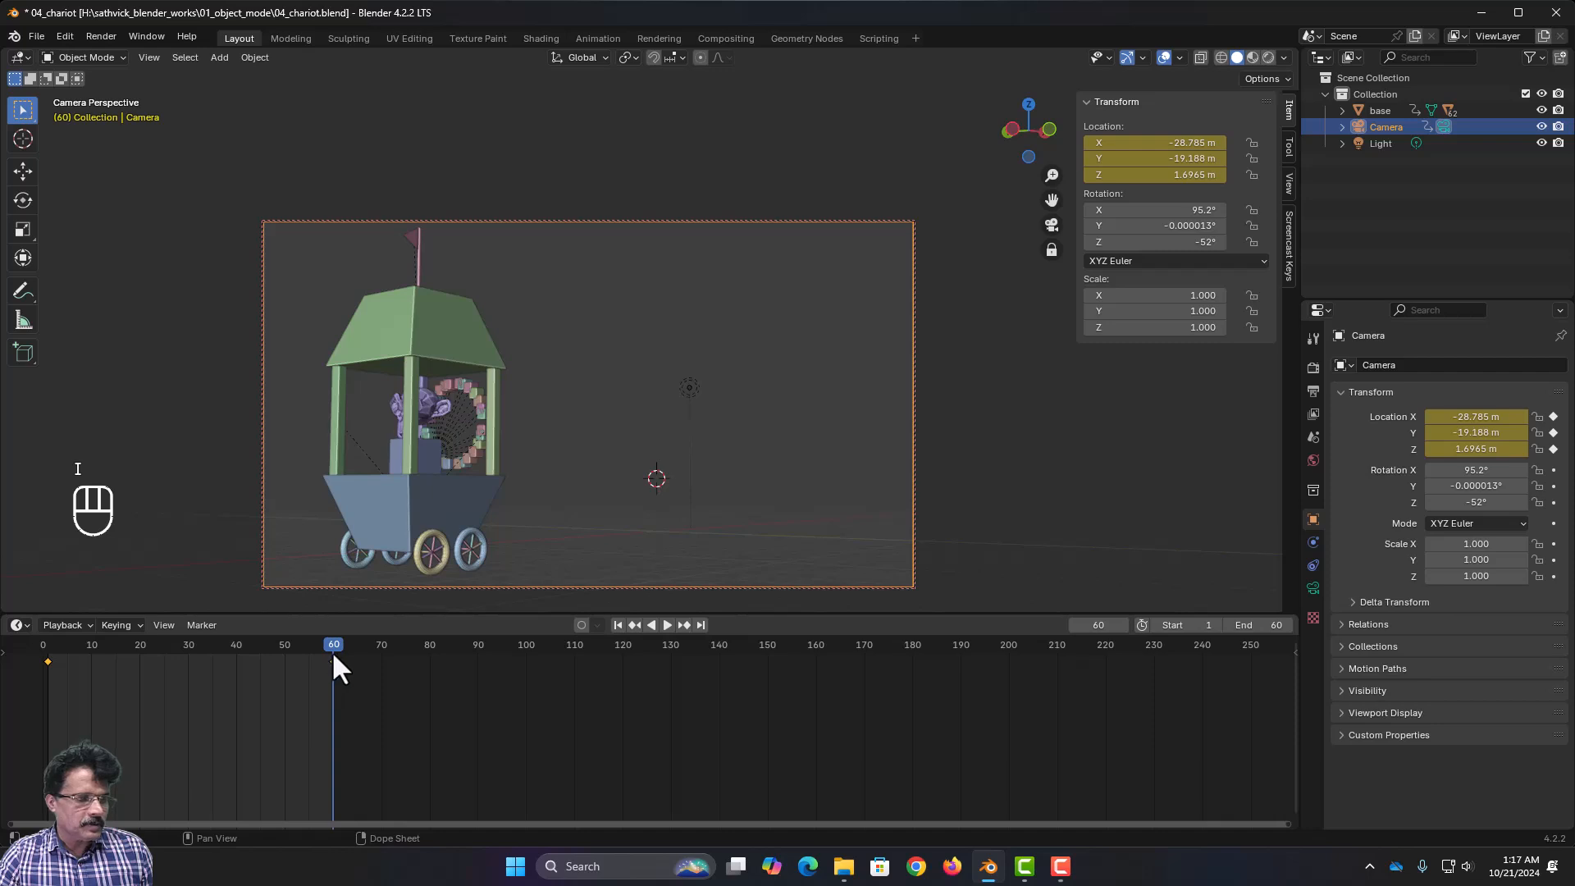
{"action": "left_click_drag", "start_coordinate": [333, 653], "coordinate": [331, 716]}
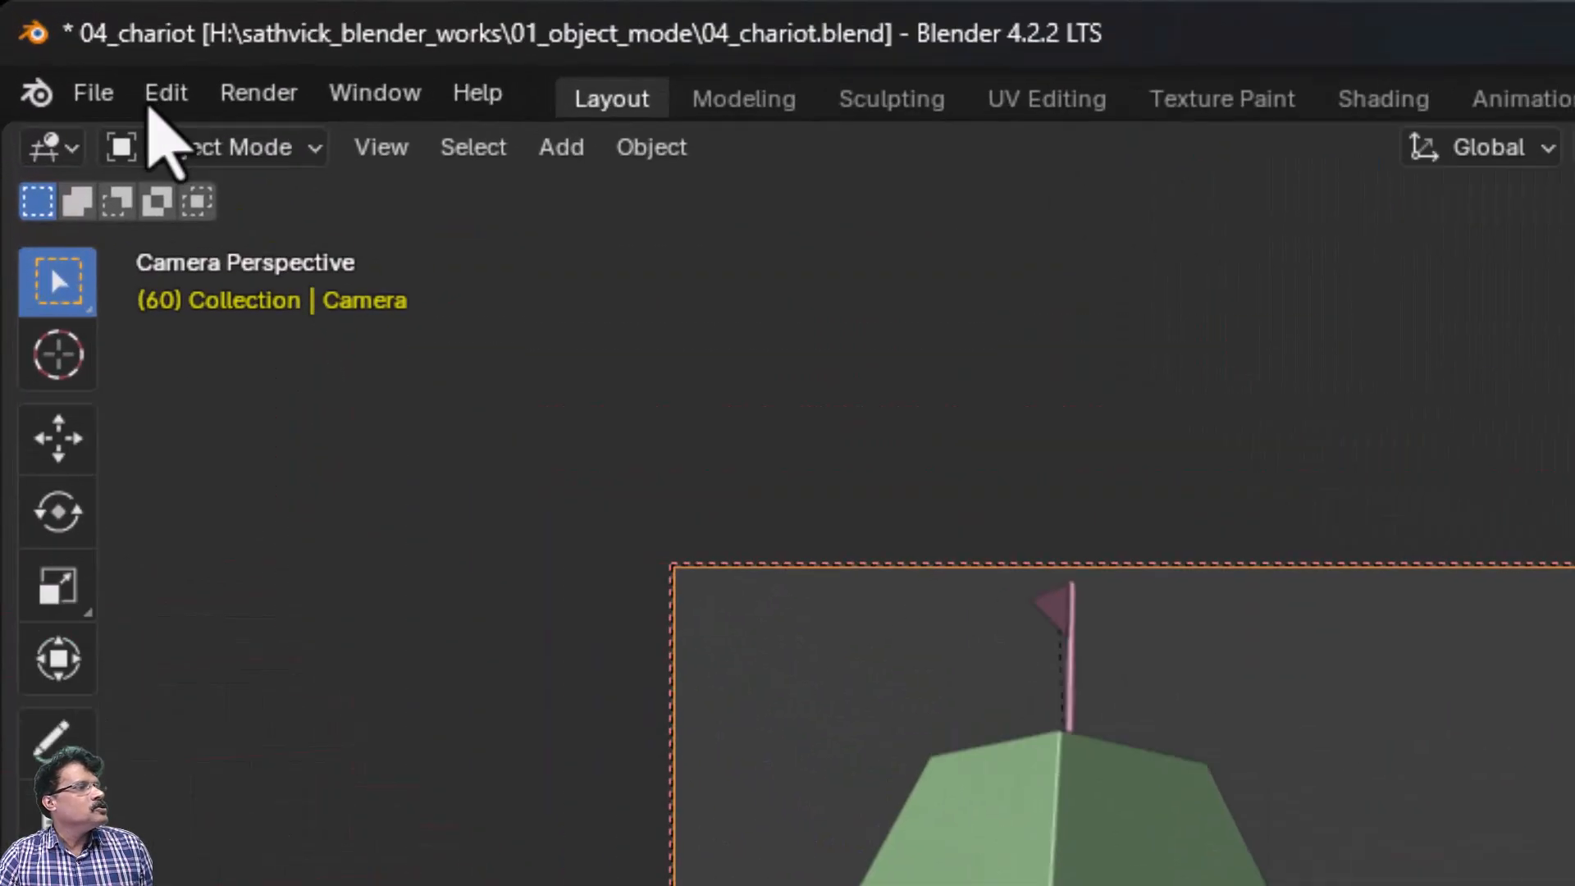
- Save the scene as a new file named 05_chariot_animation.blend in the 01_object_mode folder
{"action": "left_click", "coordinate": [35, 37]}
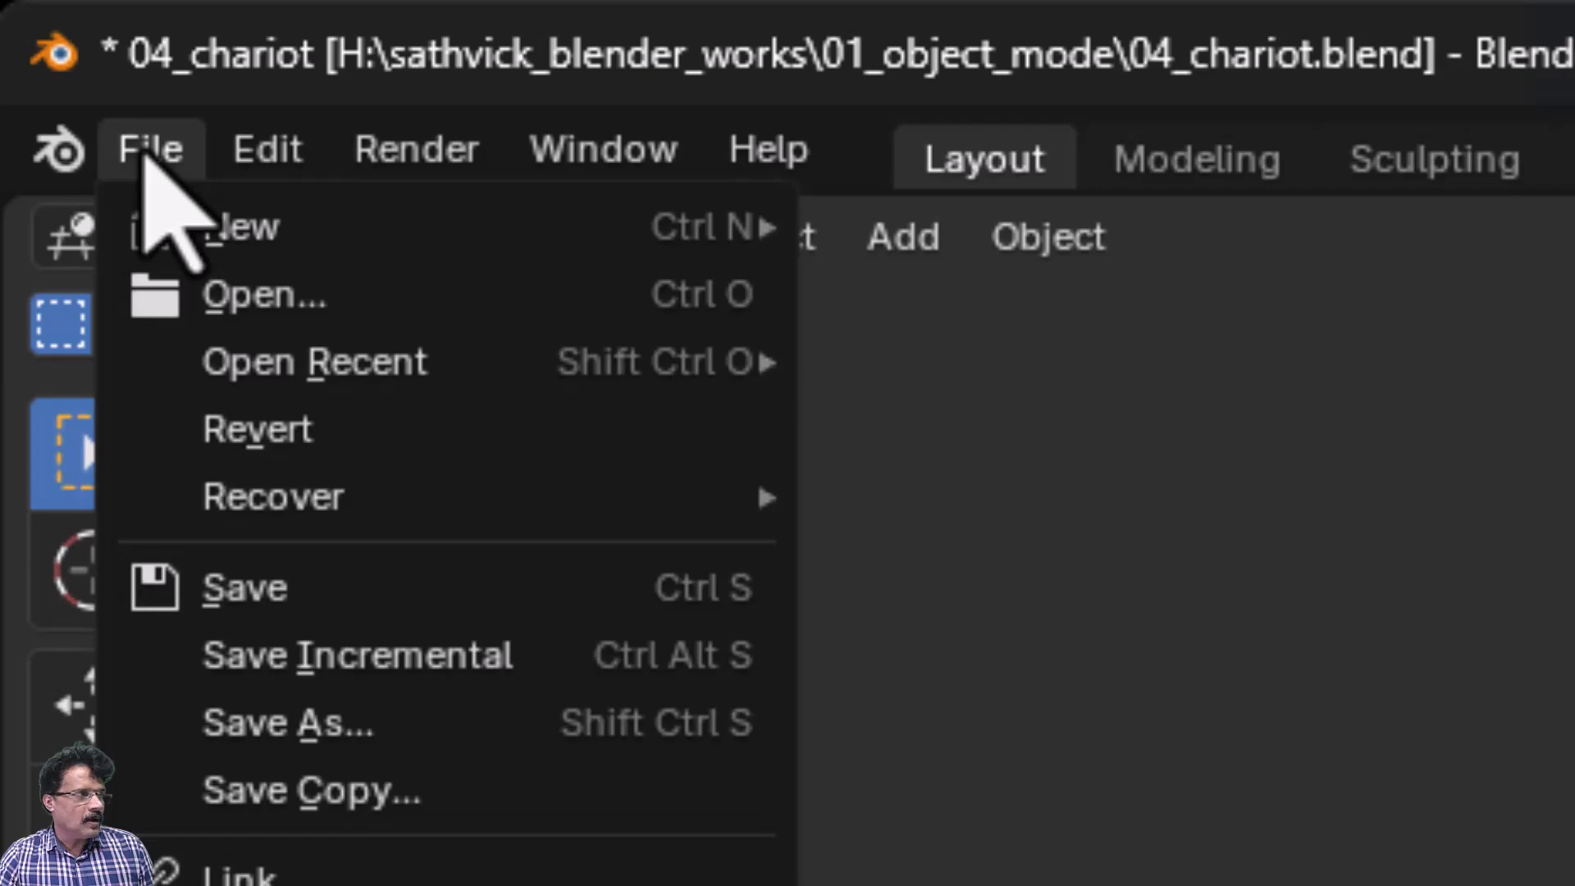
{"action": "left_click", "coordinate": [413, 718]}
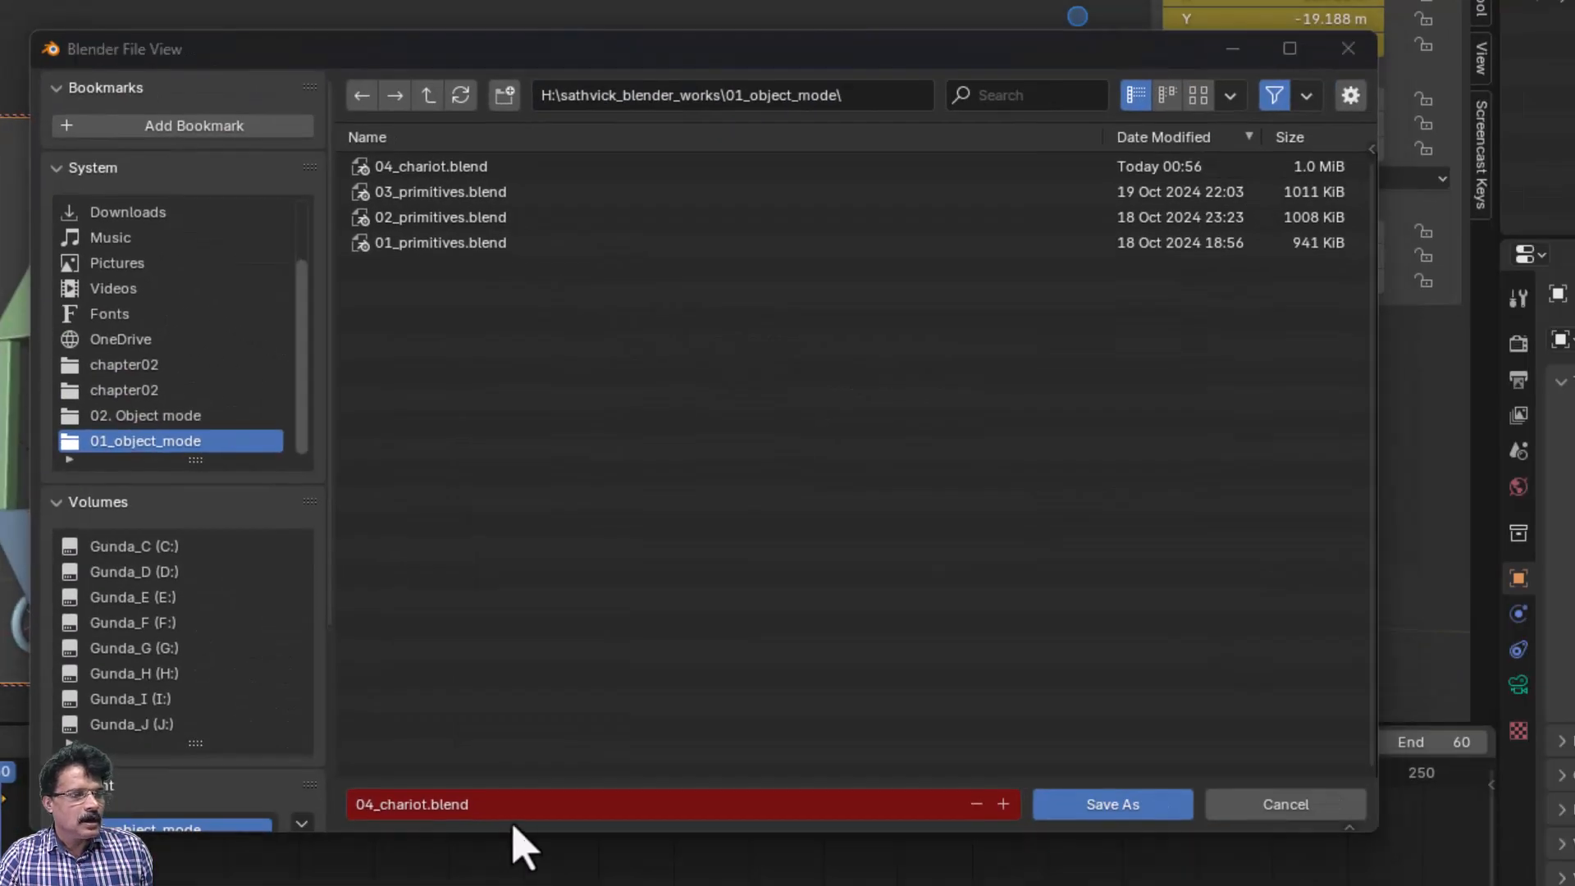
{"action": "left_click", "coordinate": [587, 877]}
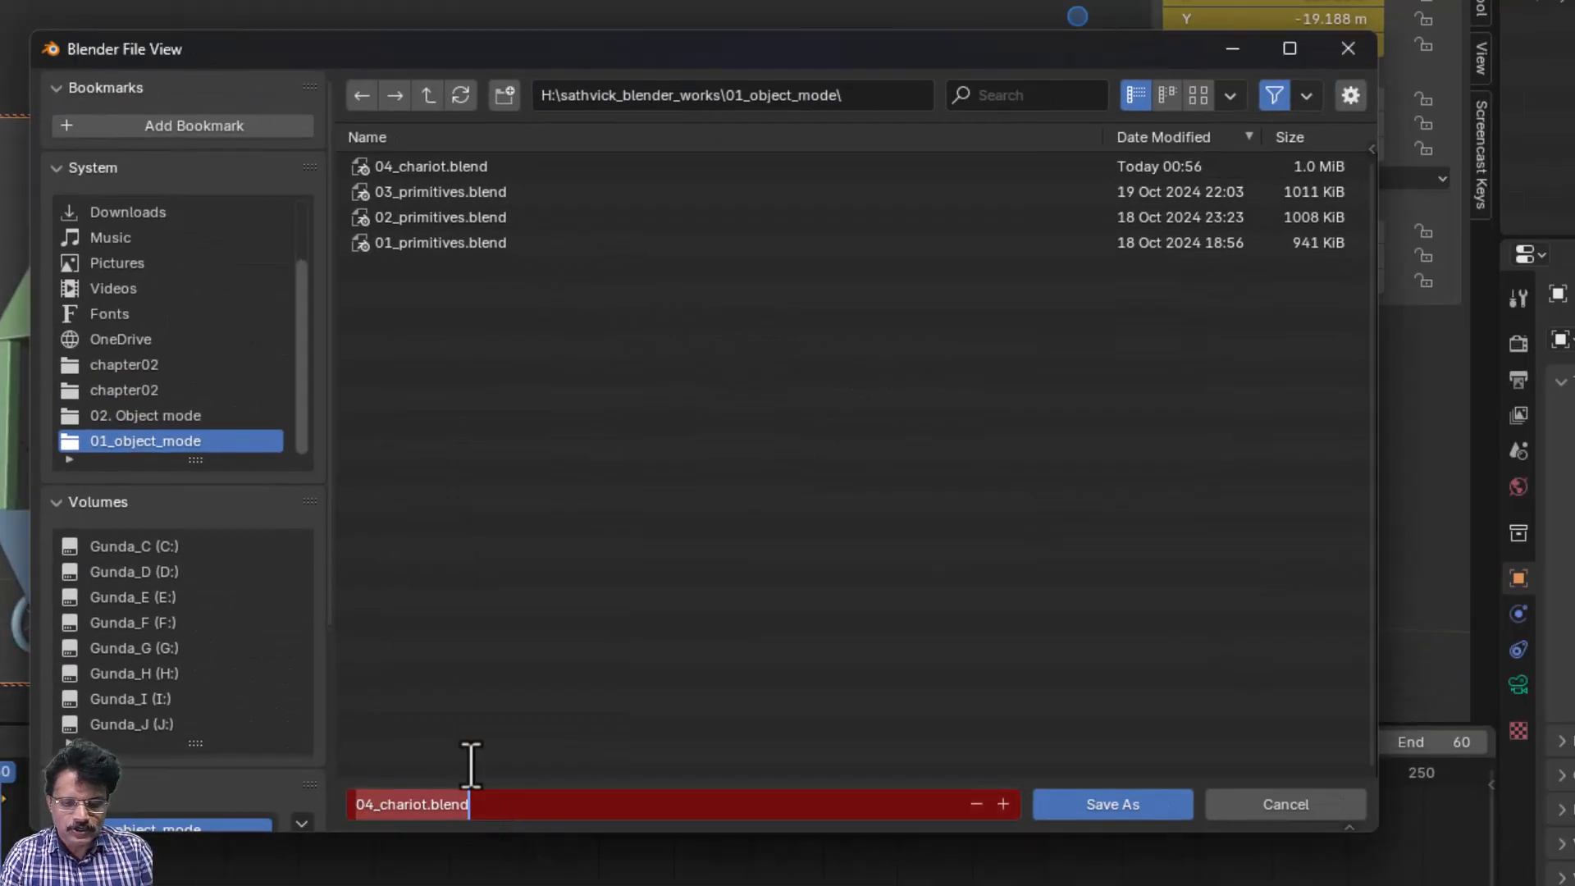
{"action": "type", "text": "05_chariot"}
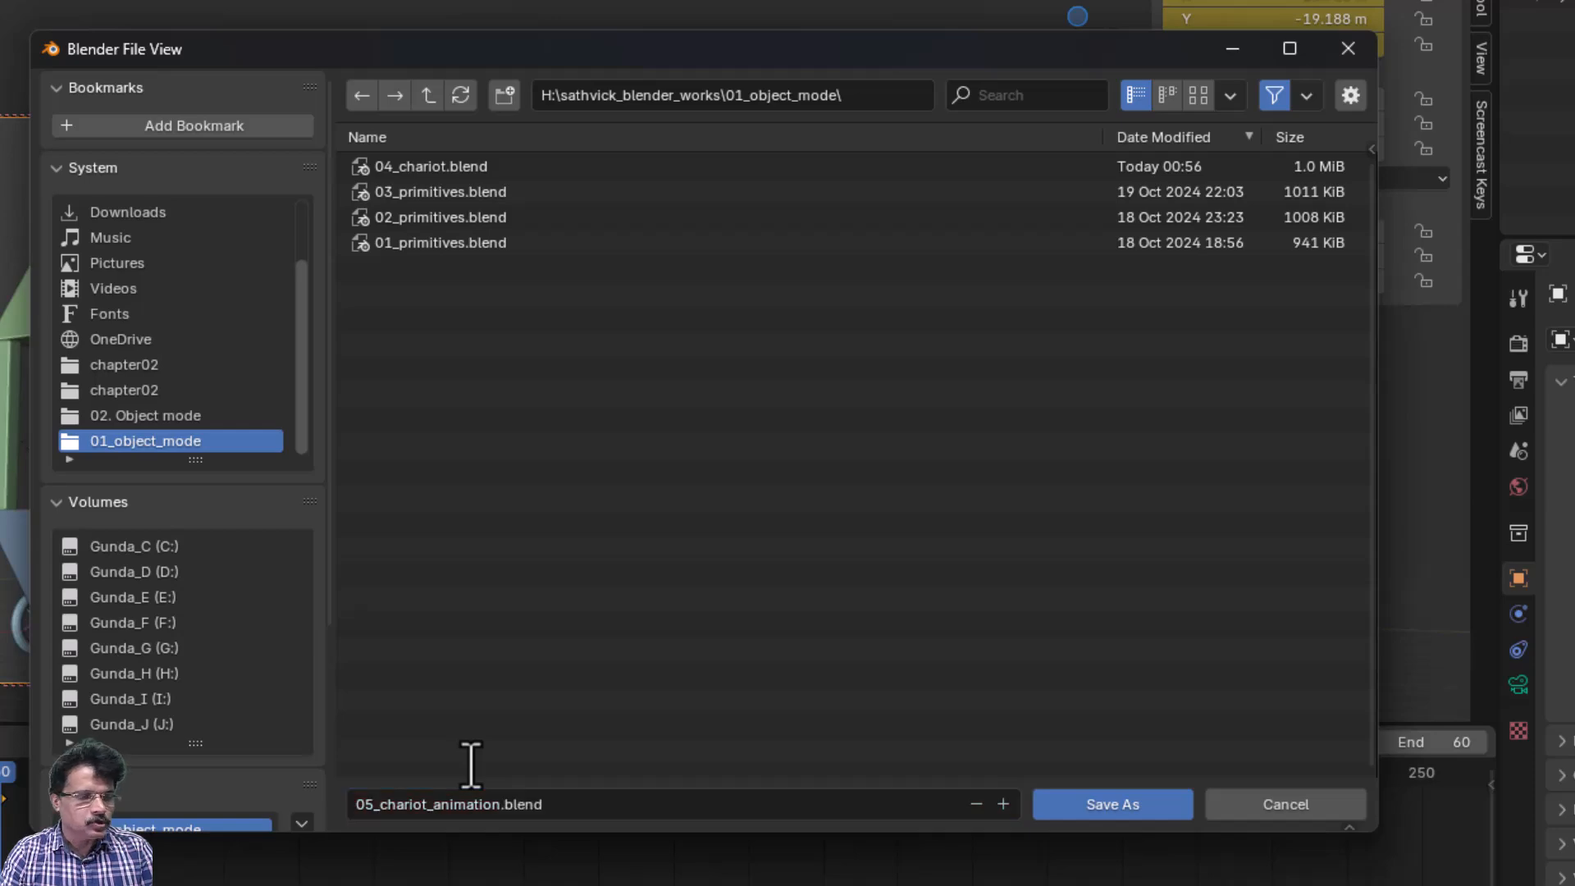
{"action": "left_click", "coordinate": [1035, 807]}
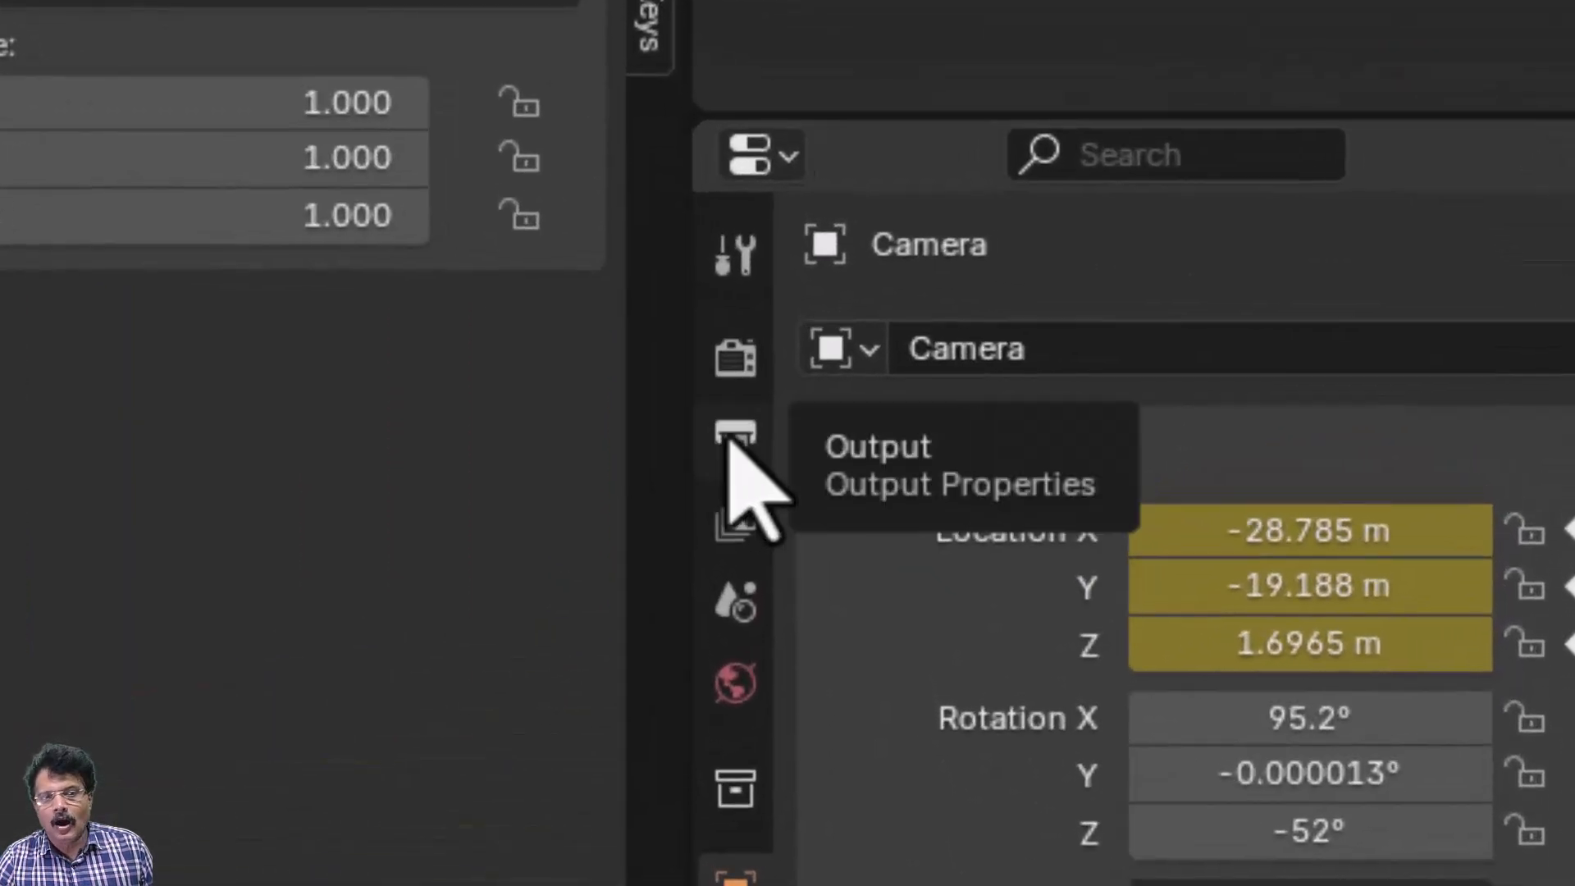
- Set the render output path to chariot_animation in the 01_object_mode folder, with FFmpeg Video as the file format
{"action": "left_click", "coordinate": [738, 460]}
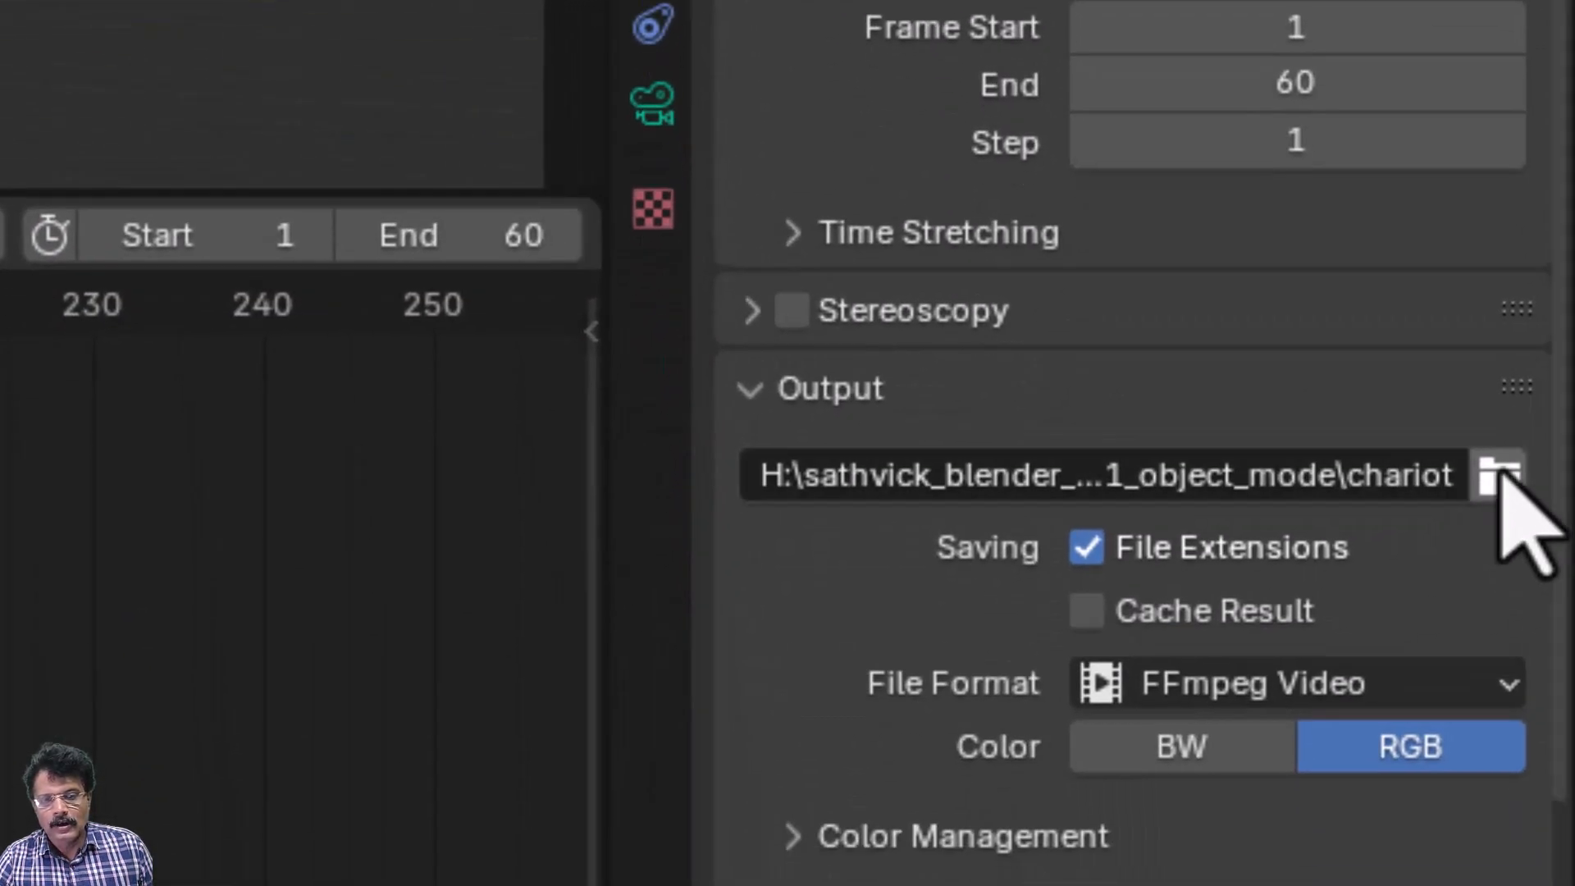
{"action": "left_click", "coordinate": [1502, 476]}
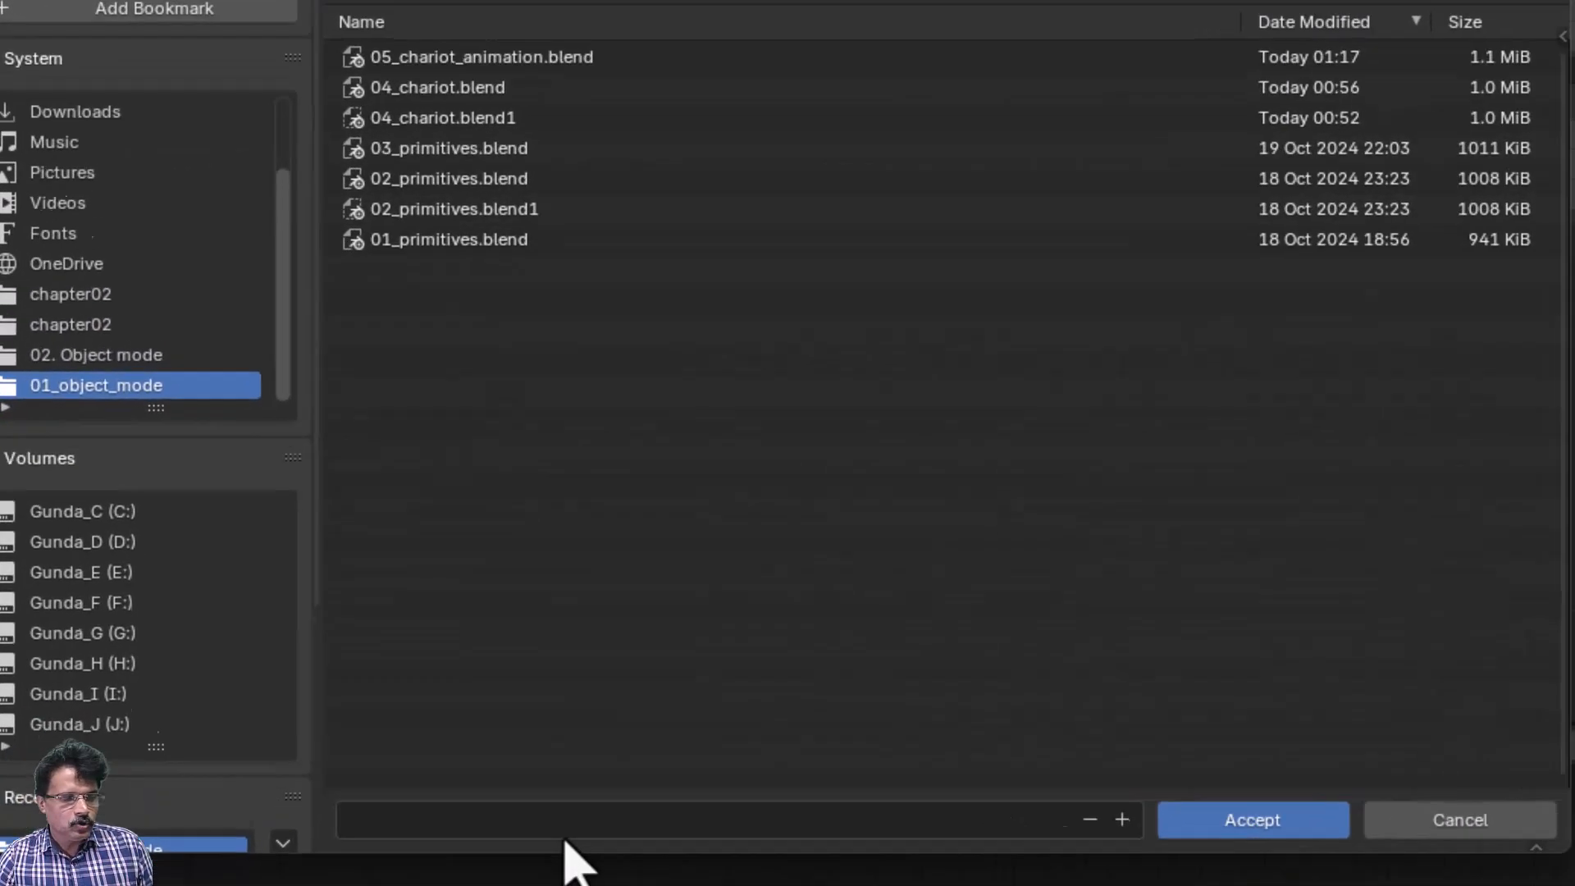
{"action": "left_click", "coordinate": [532, 855]}
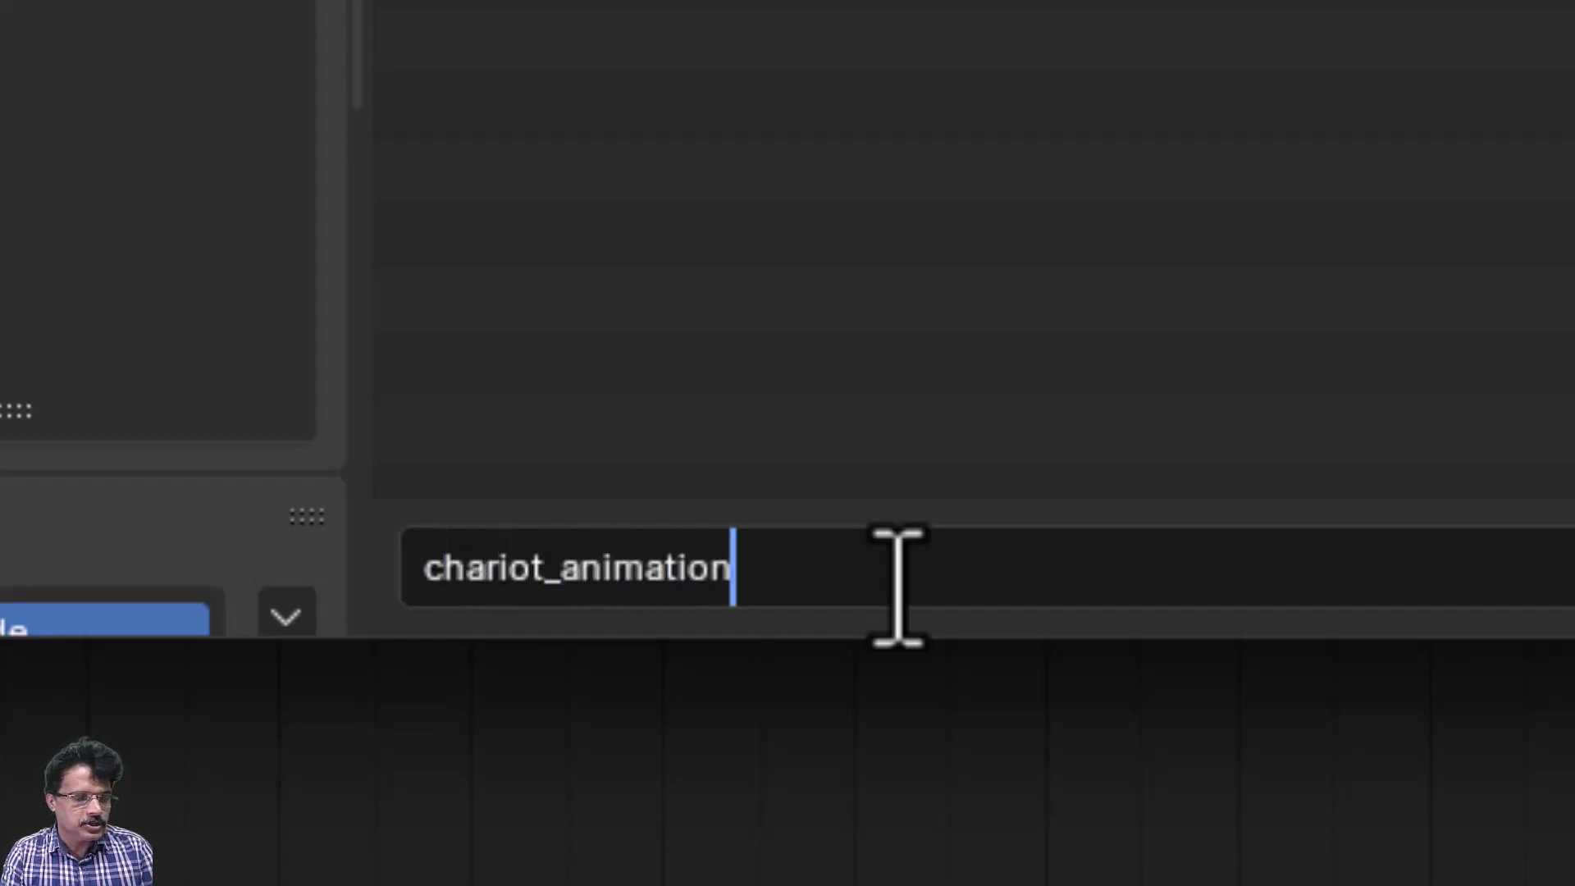
{"action": "left_click", "coordinate": [835, 492]}
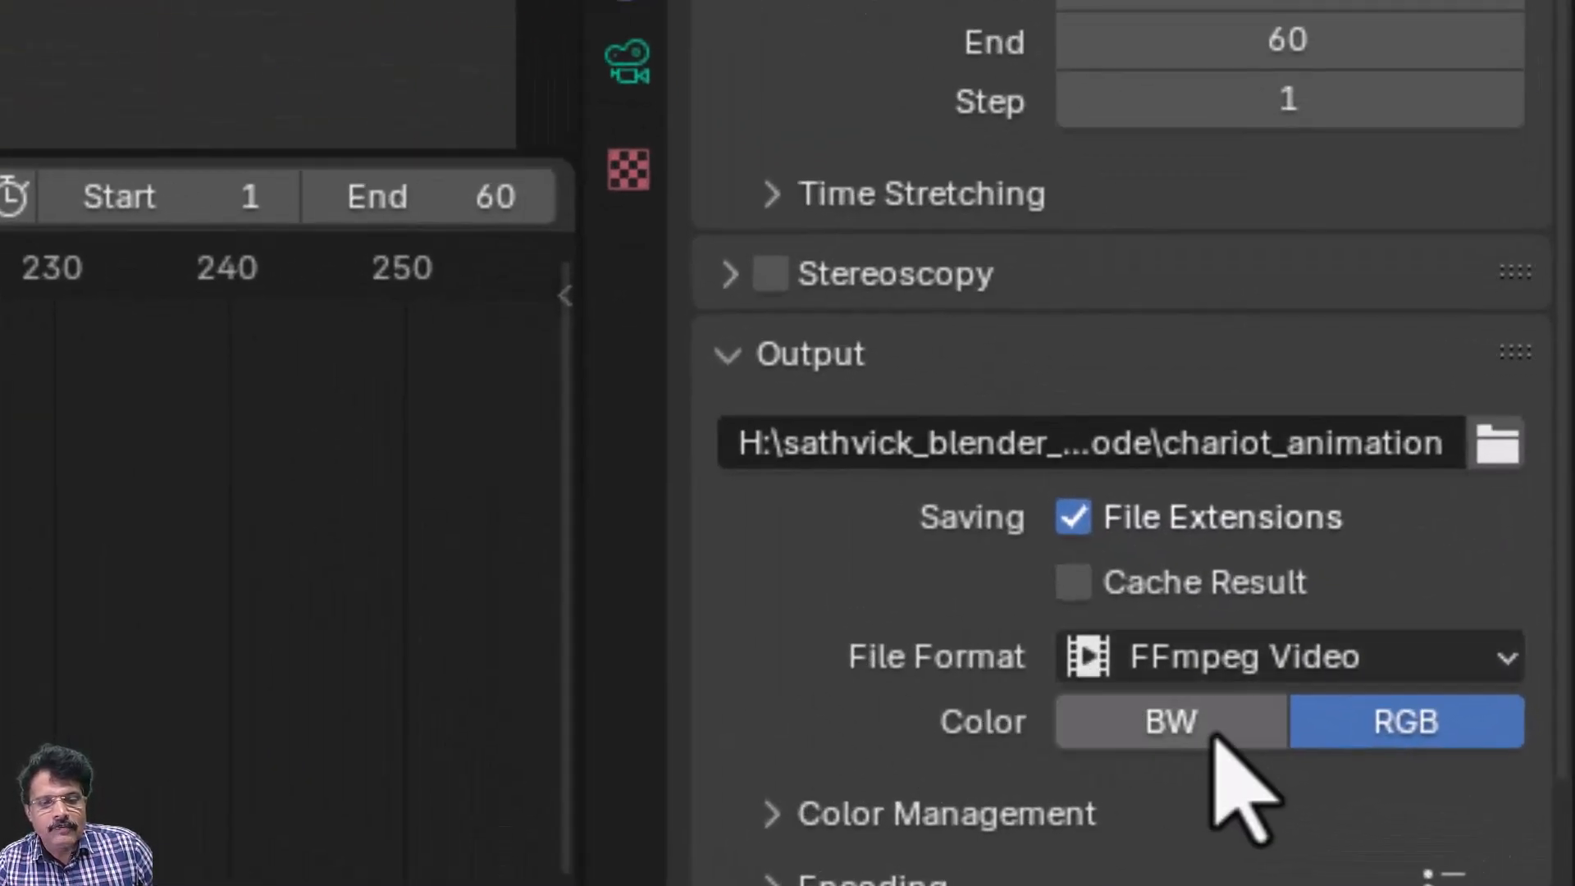
{"action": "left_click", "coordinate": [1233, 678]}
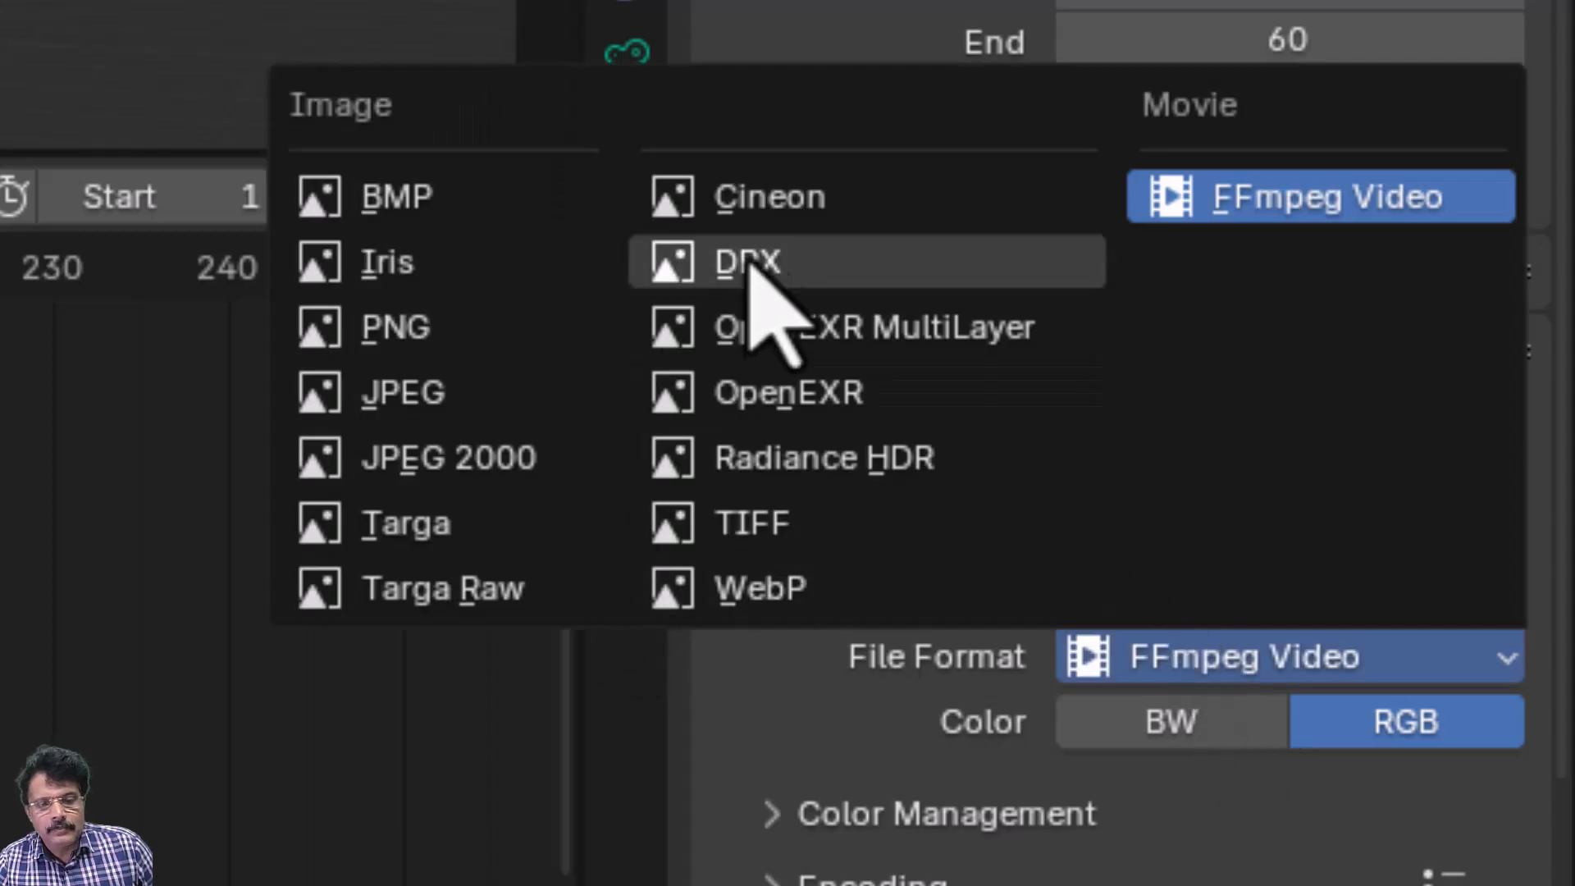
{"action": "left_click", "coordinate": [1303, 226]}
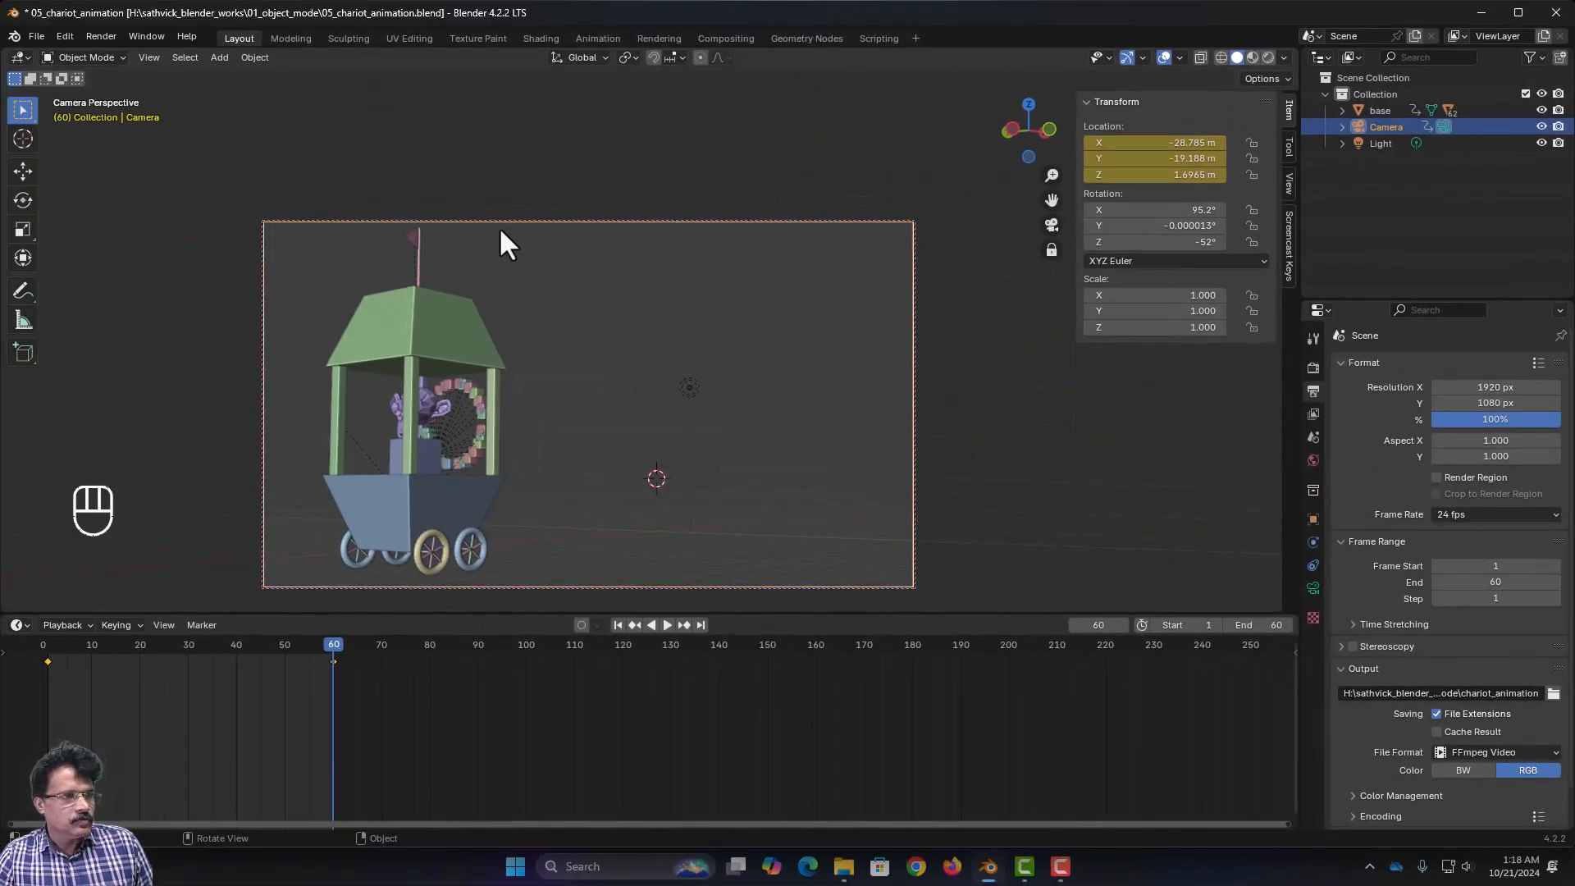
- Hide the sidebar, maximize the 3D viewport and fit the camera bounds to the view
{"action": "key", "text": "n"}
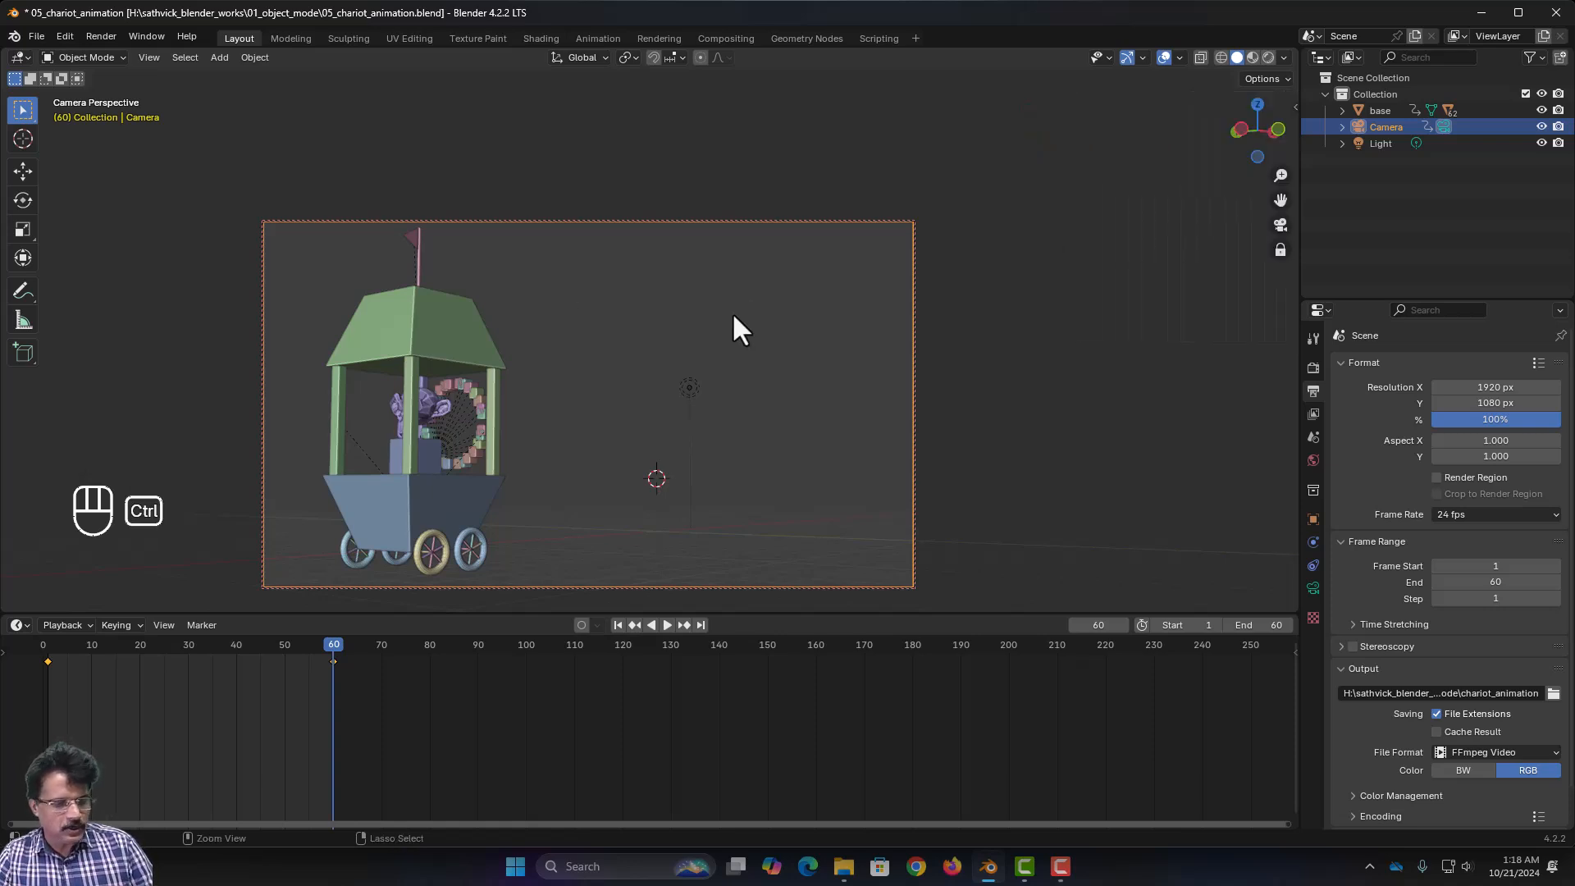
{"action": "key", "text": "ctrl+space"}
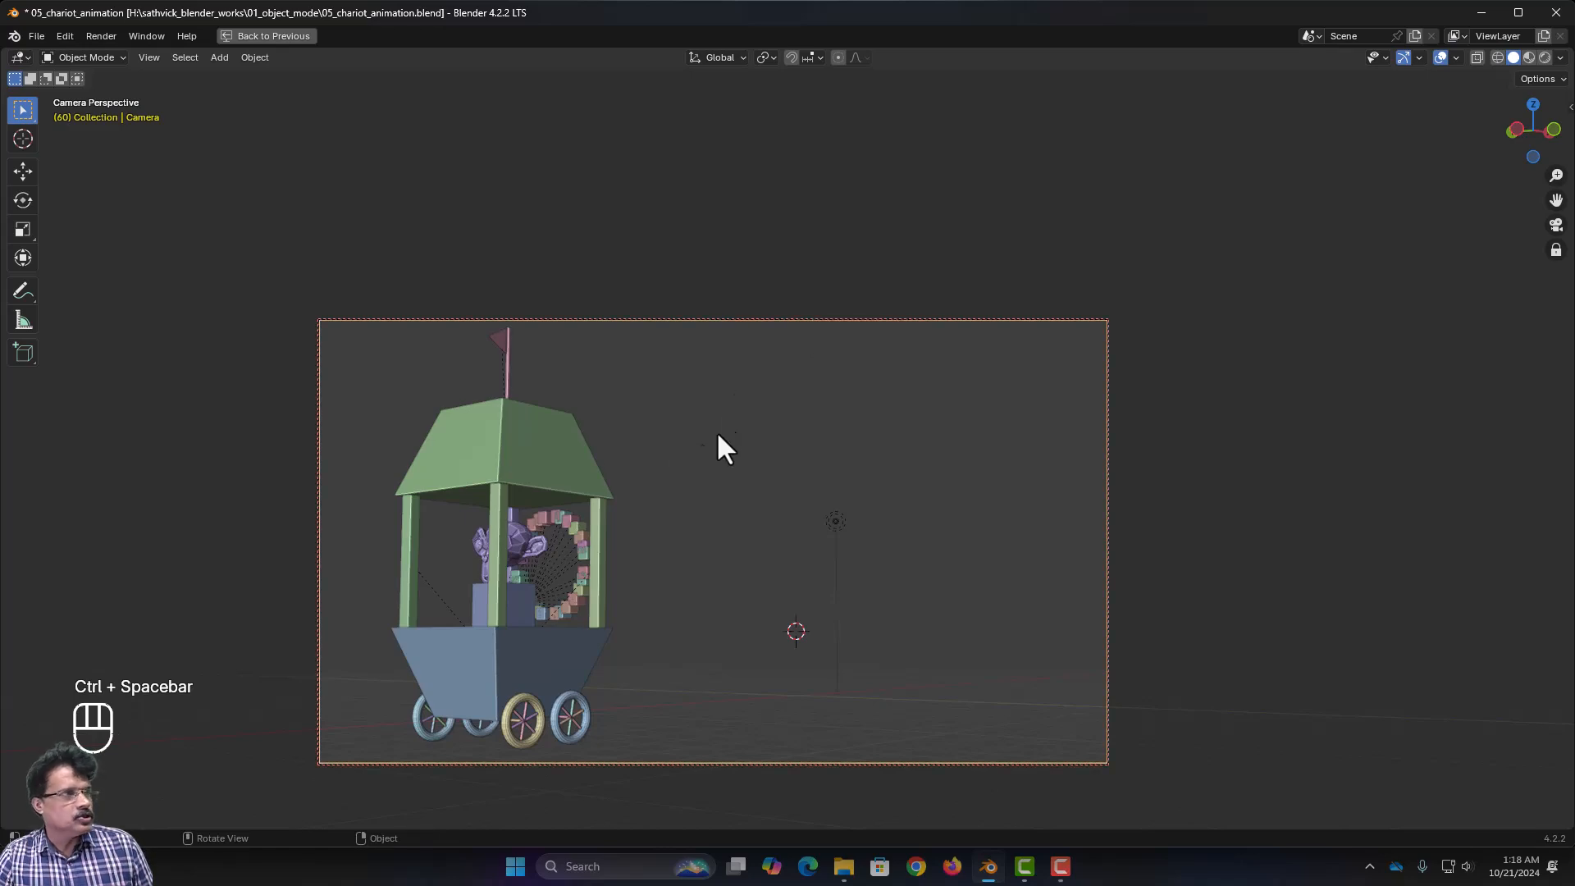
{"action": "left_click", "coordinate": [149, 57]}
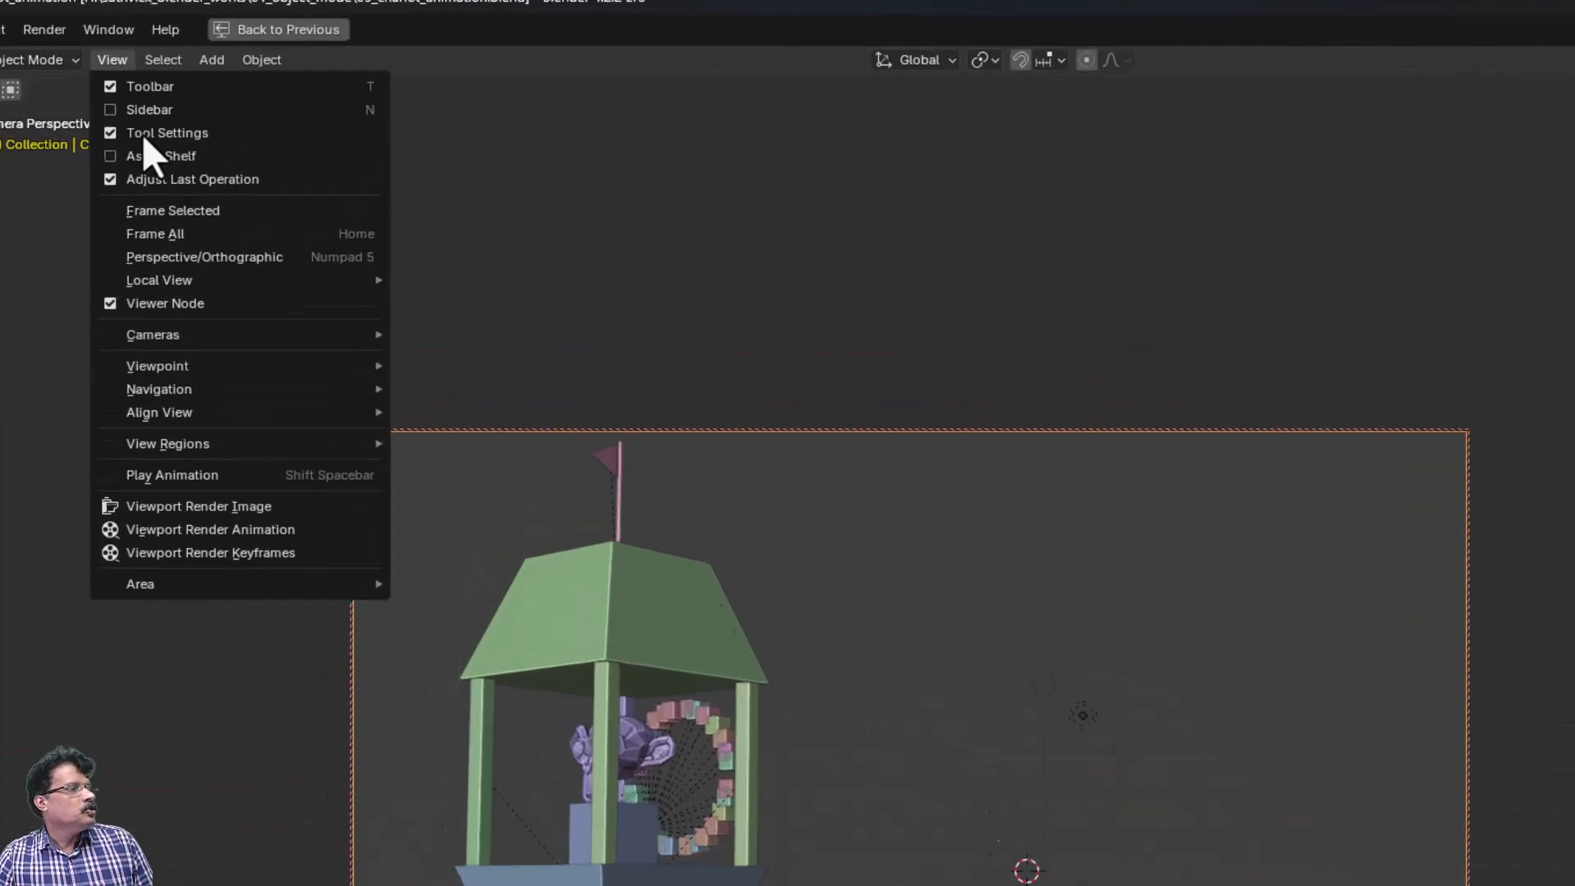
{"action": "mouse_move", "coordinate": [213, 253]}
{"action": "left_click", "coordinate": [563, 586]}
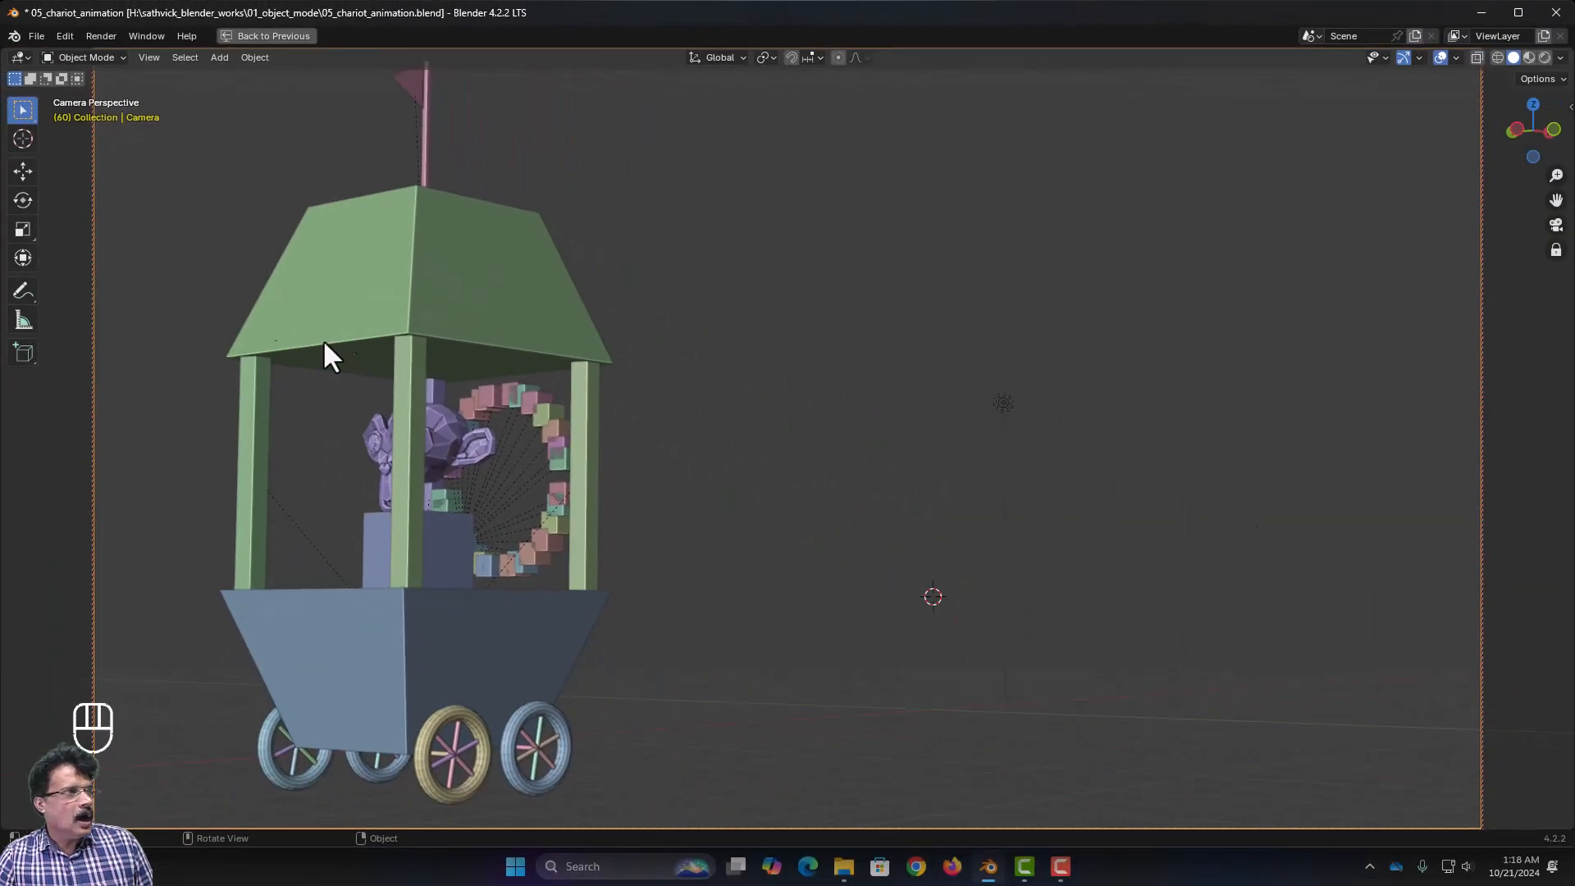
- Run Viewport Render Animation, return to the full layout and save the scene file
{"action": "left_click", "coordinate": [149, 58]}
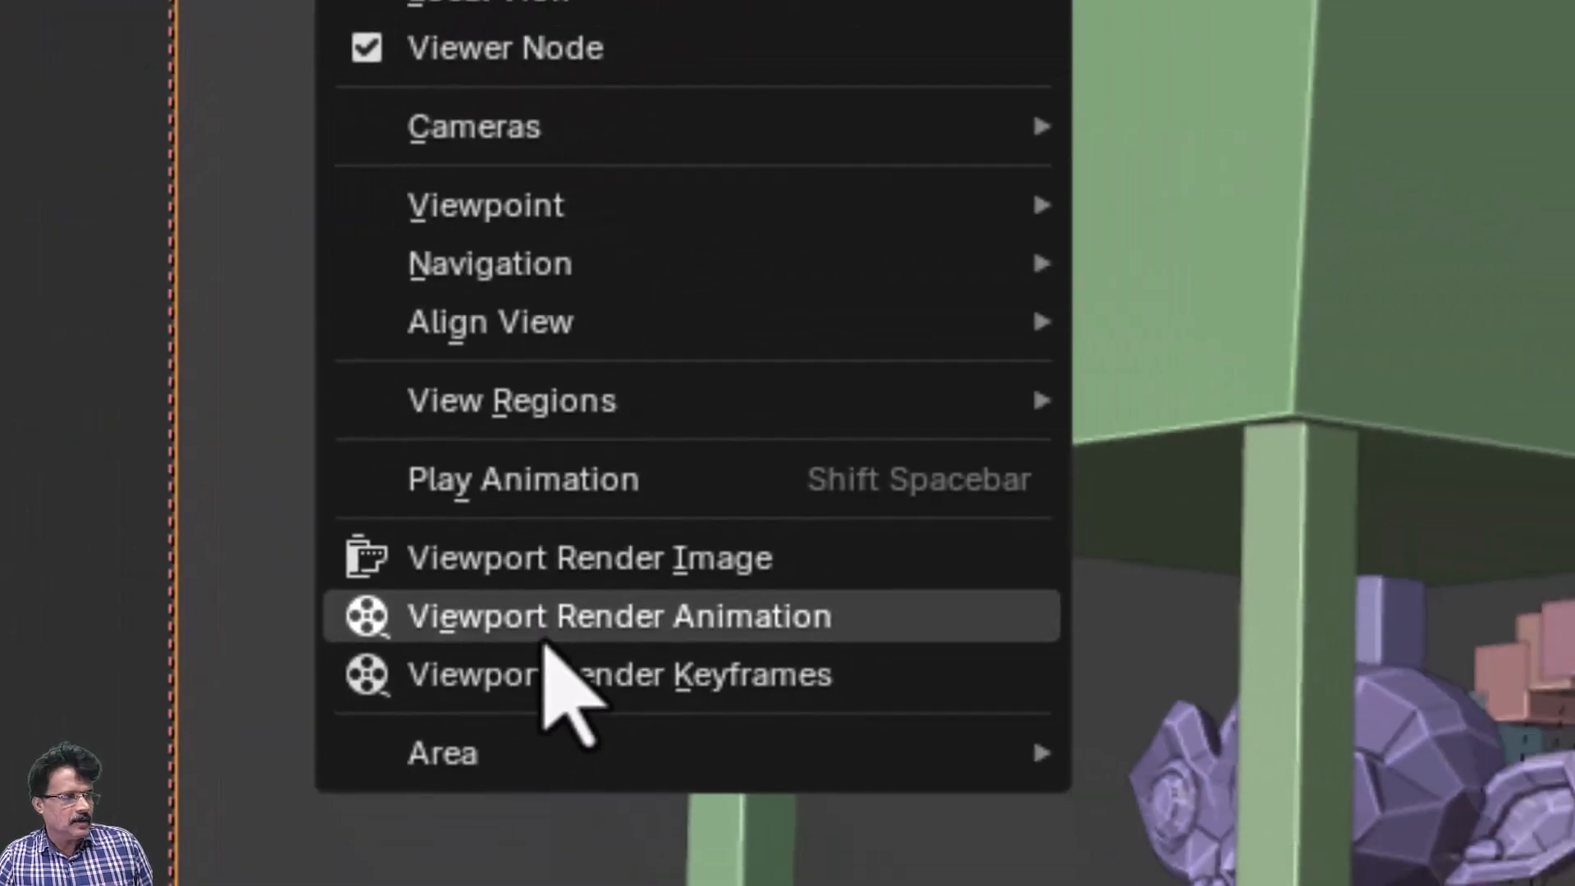
{"action": "left_click", "coordinate": [622, 691]}
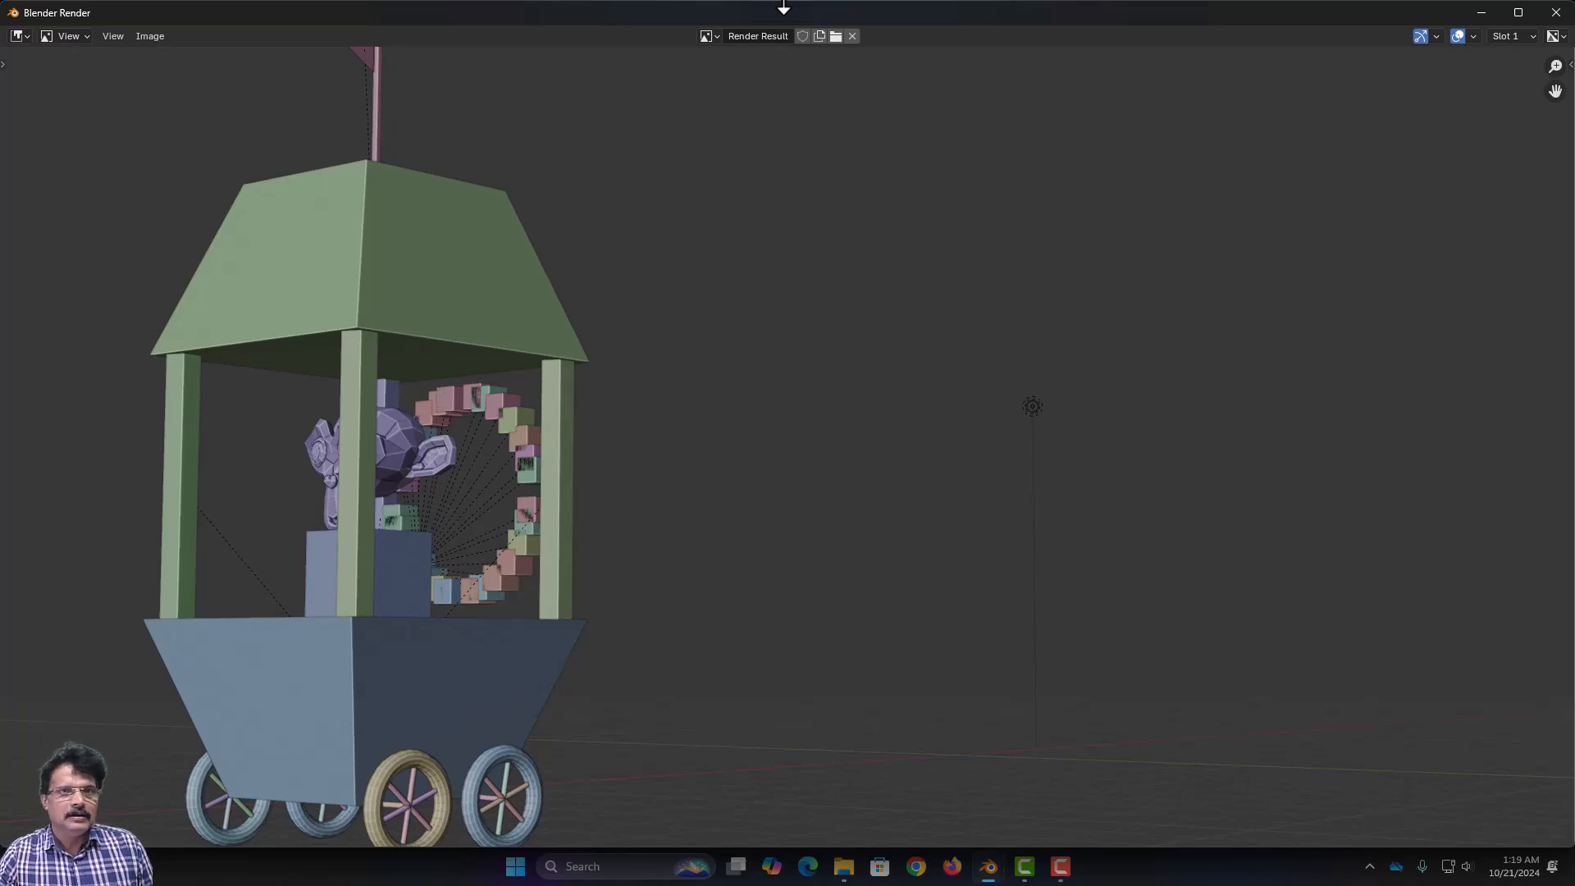
{"action": "key", "text": "Escape"}
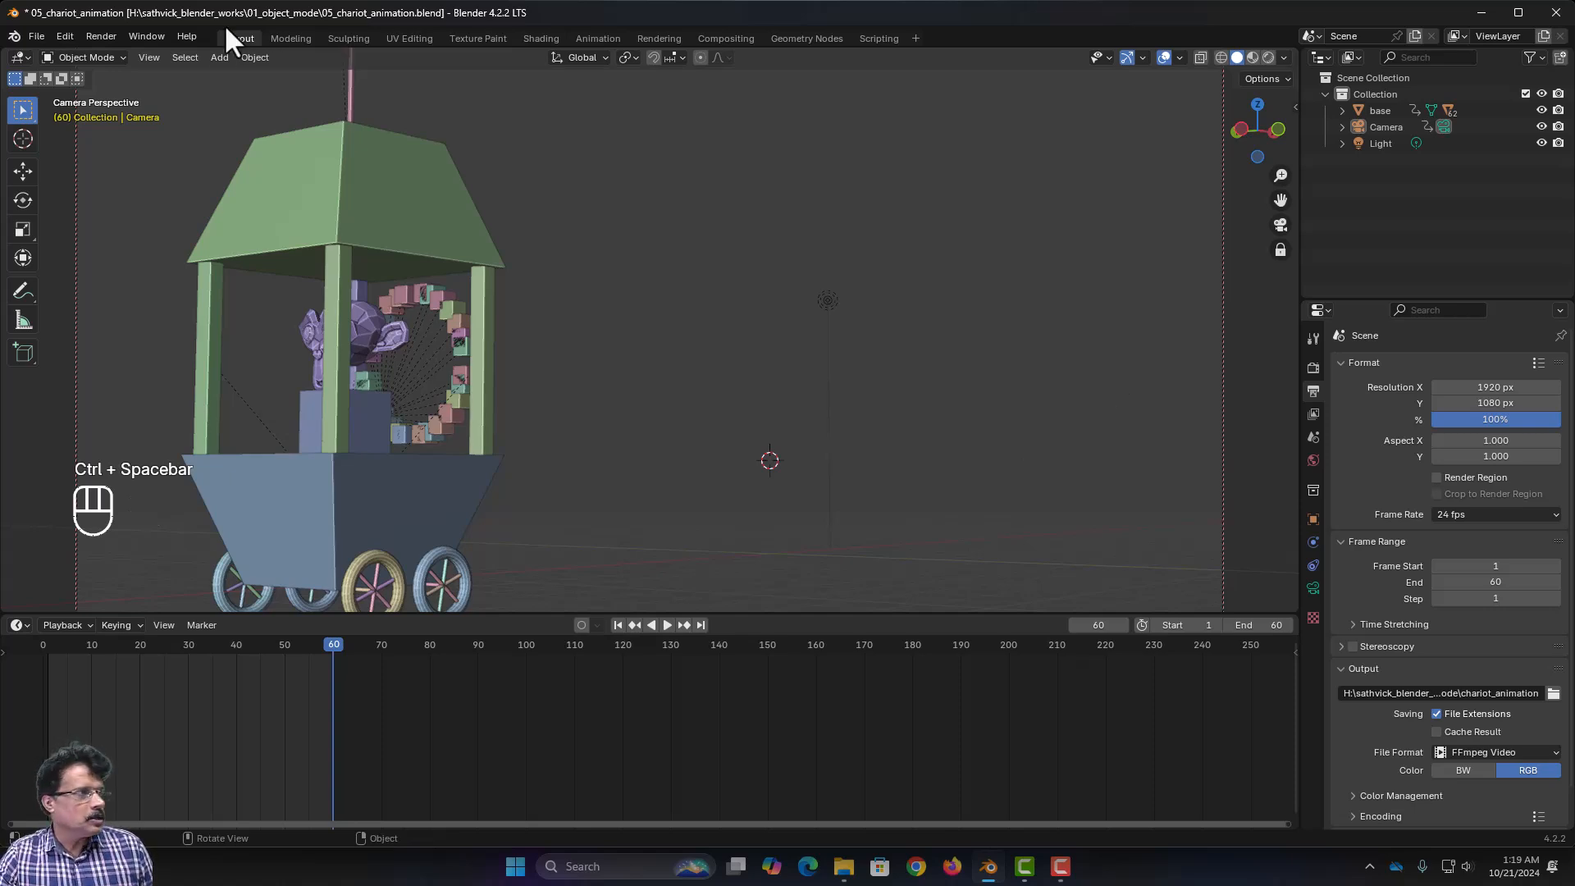
{"action": "left_click", "coordinate": [34, 39]}
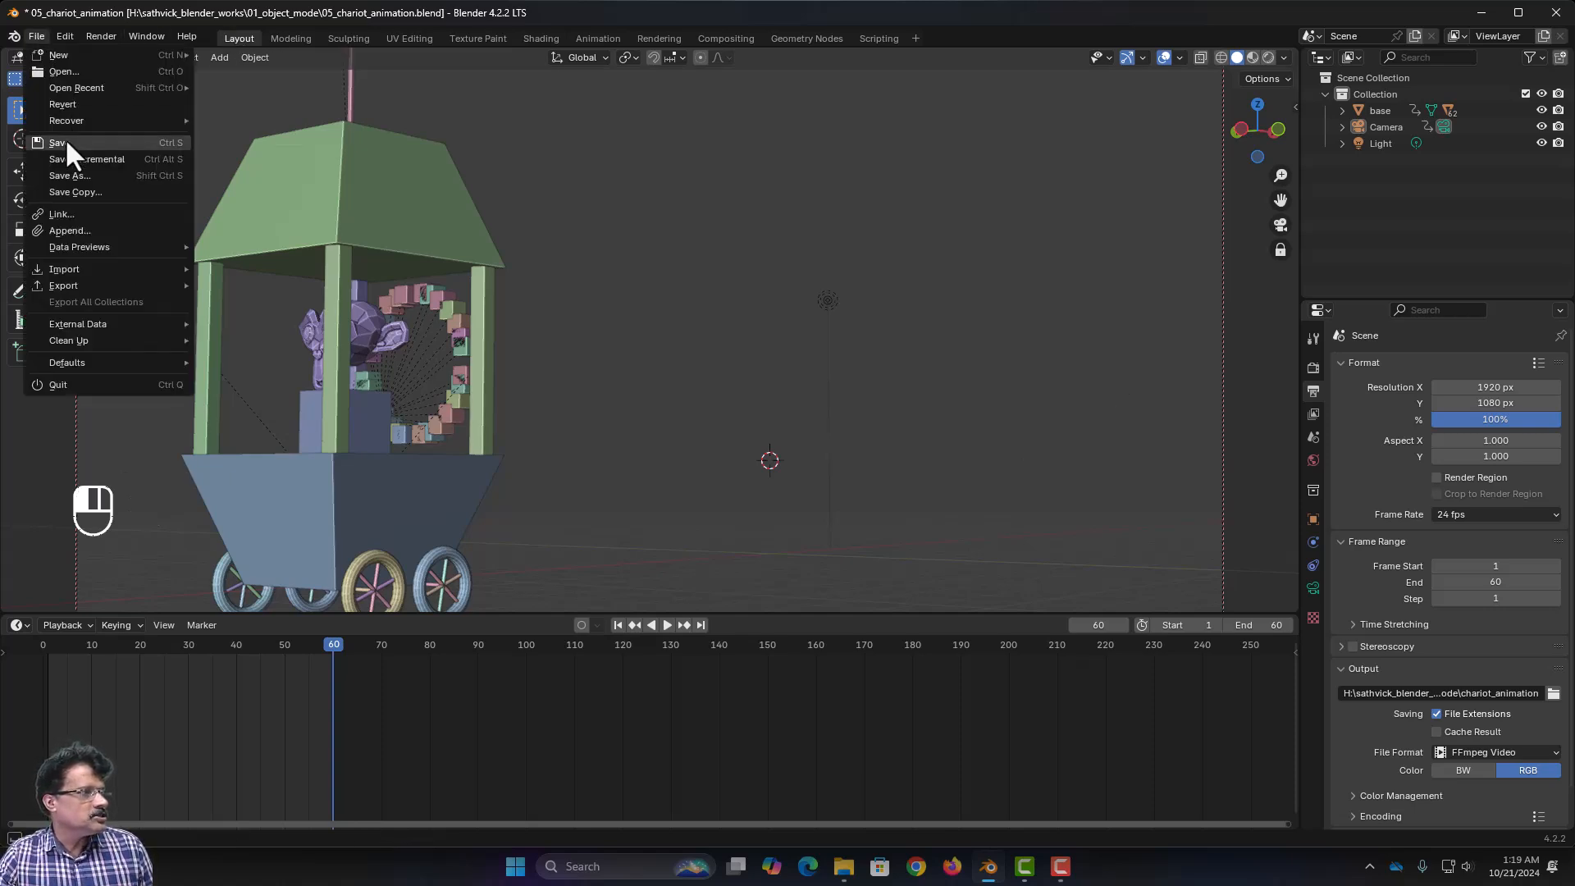
{"action": "left_click", "coordinate": [65, 139]}
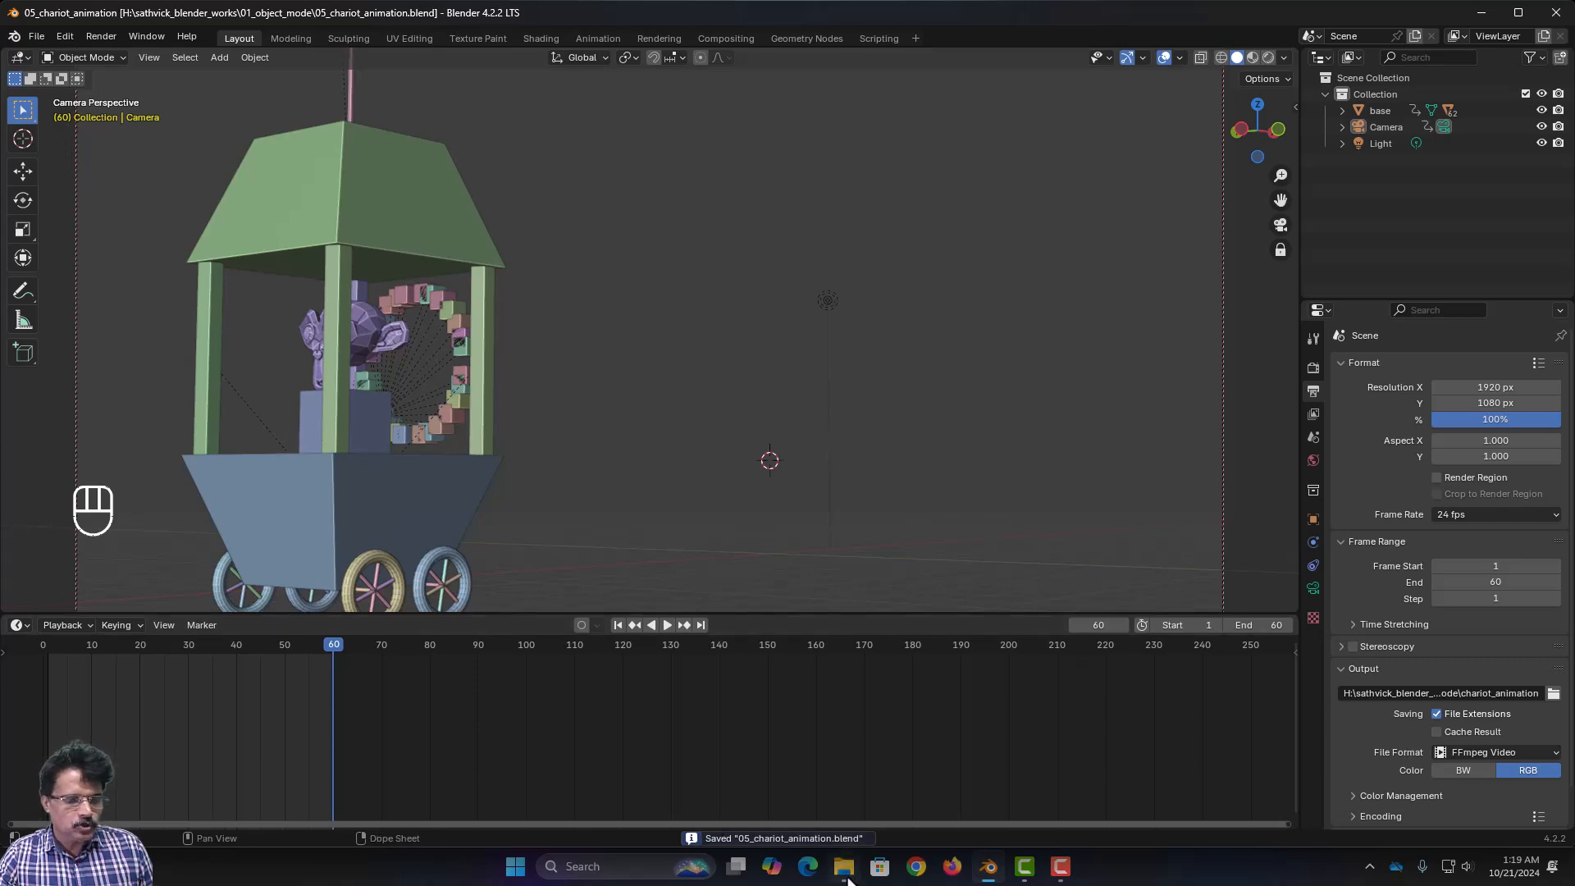
- Switch to File Explorer and open the rendered chariot_animation0001-0060.mkv in a media player
{"action": "mouse_move", "coordinate": [847, 877]}
{"action": "left_click", "coordinate": [848, 806]}
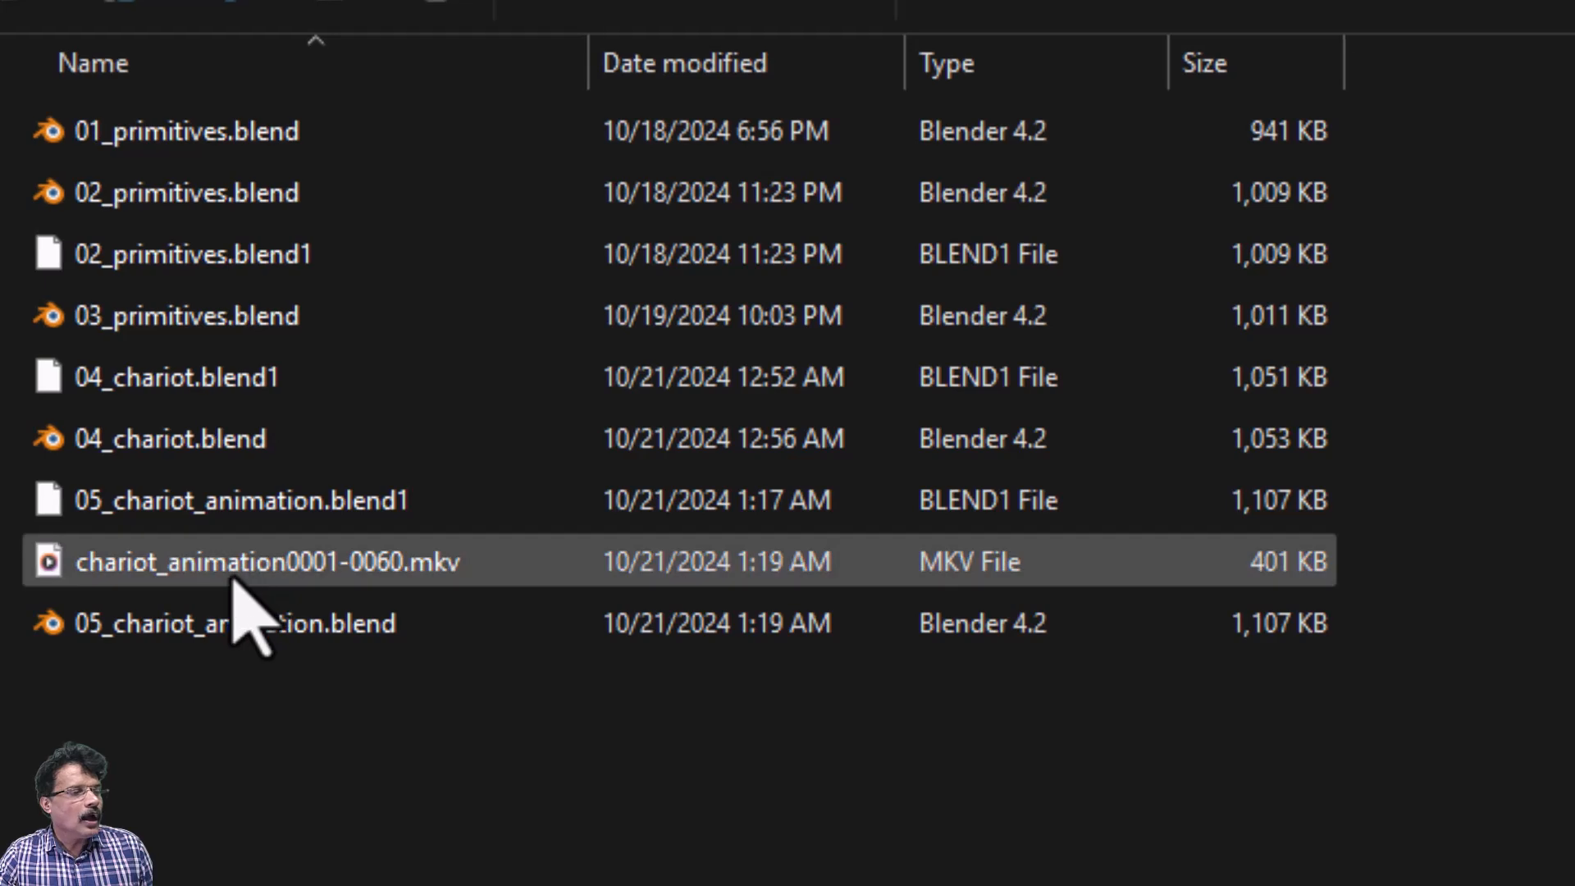
{"action": "left_click", "coordinate": [231, 578]}
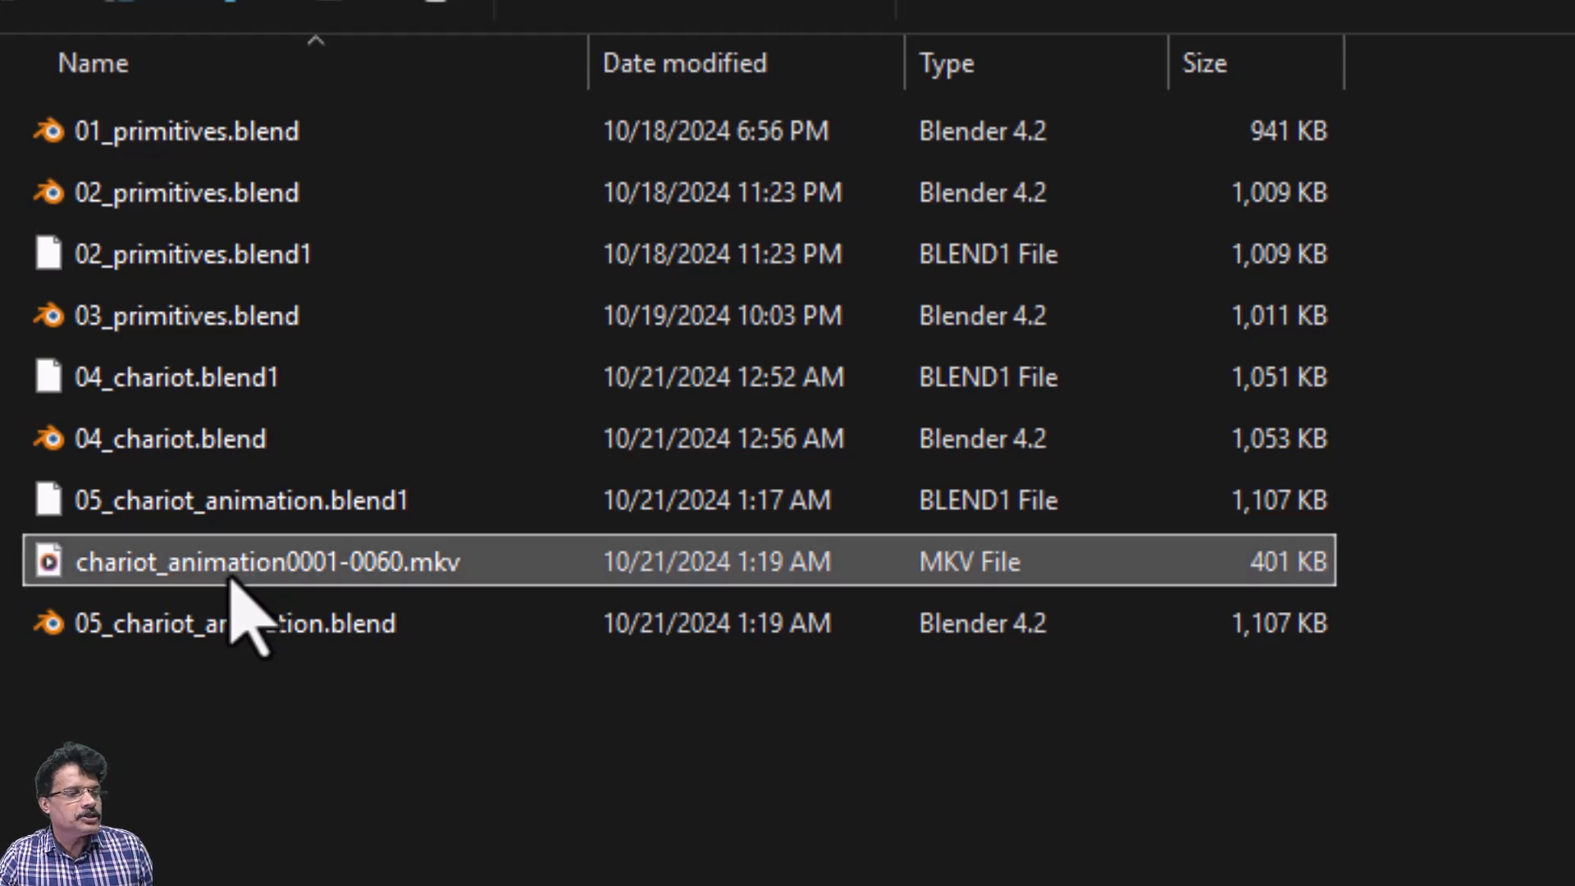
{"action": "right_click", "coordinate": [400, 564]}
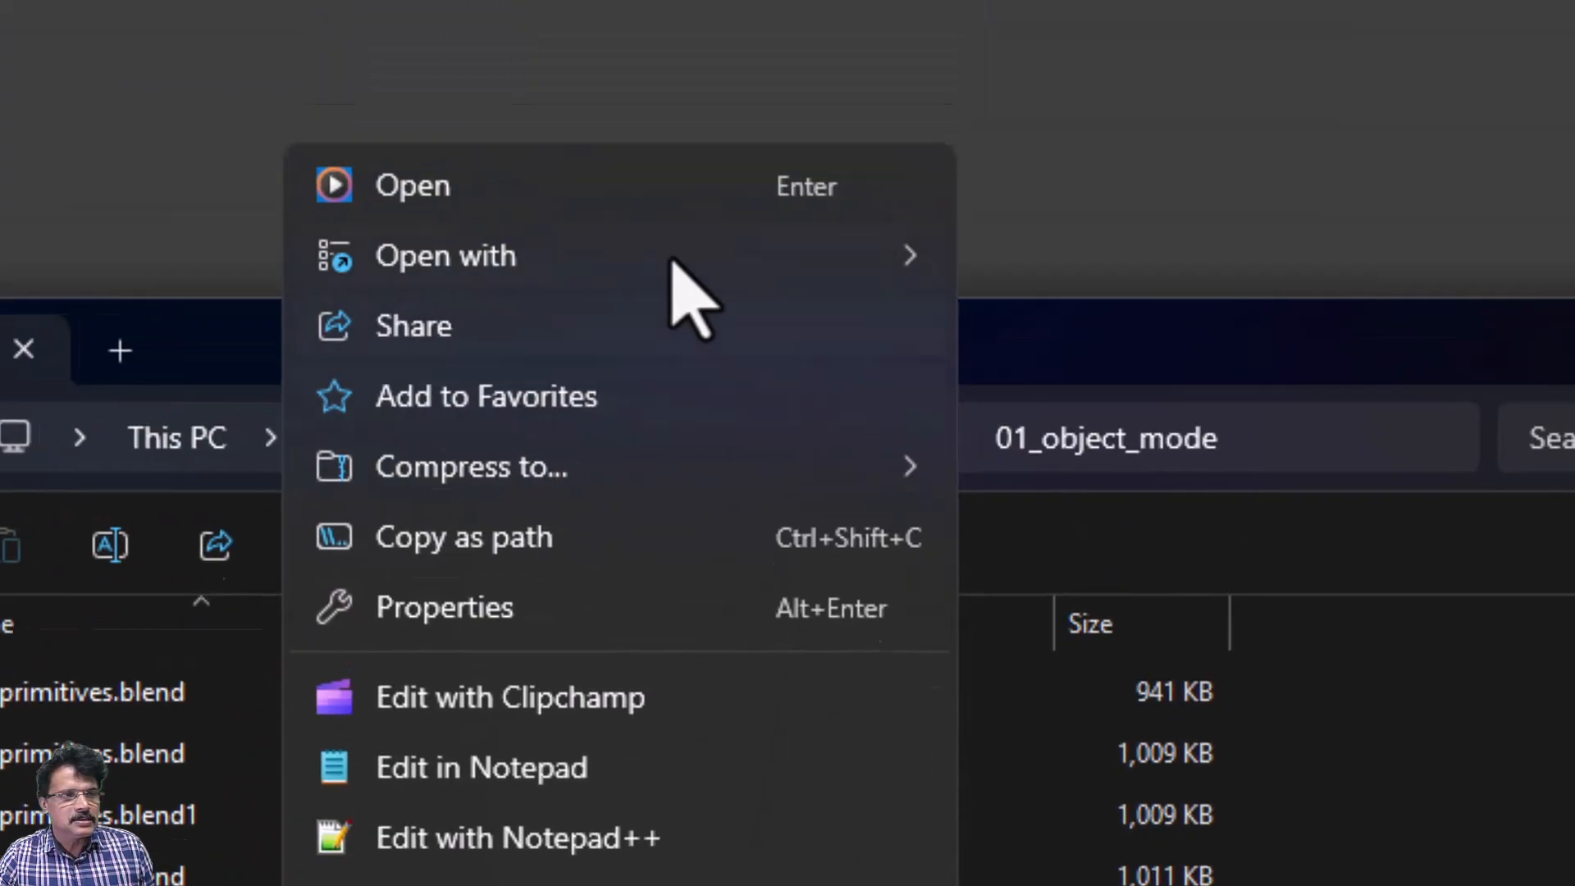
{"action": "mouse_move", "coordinate": [674, 262]}
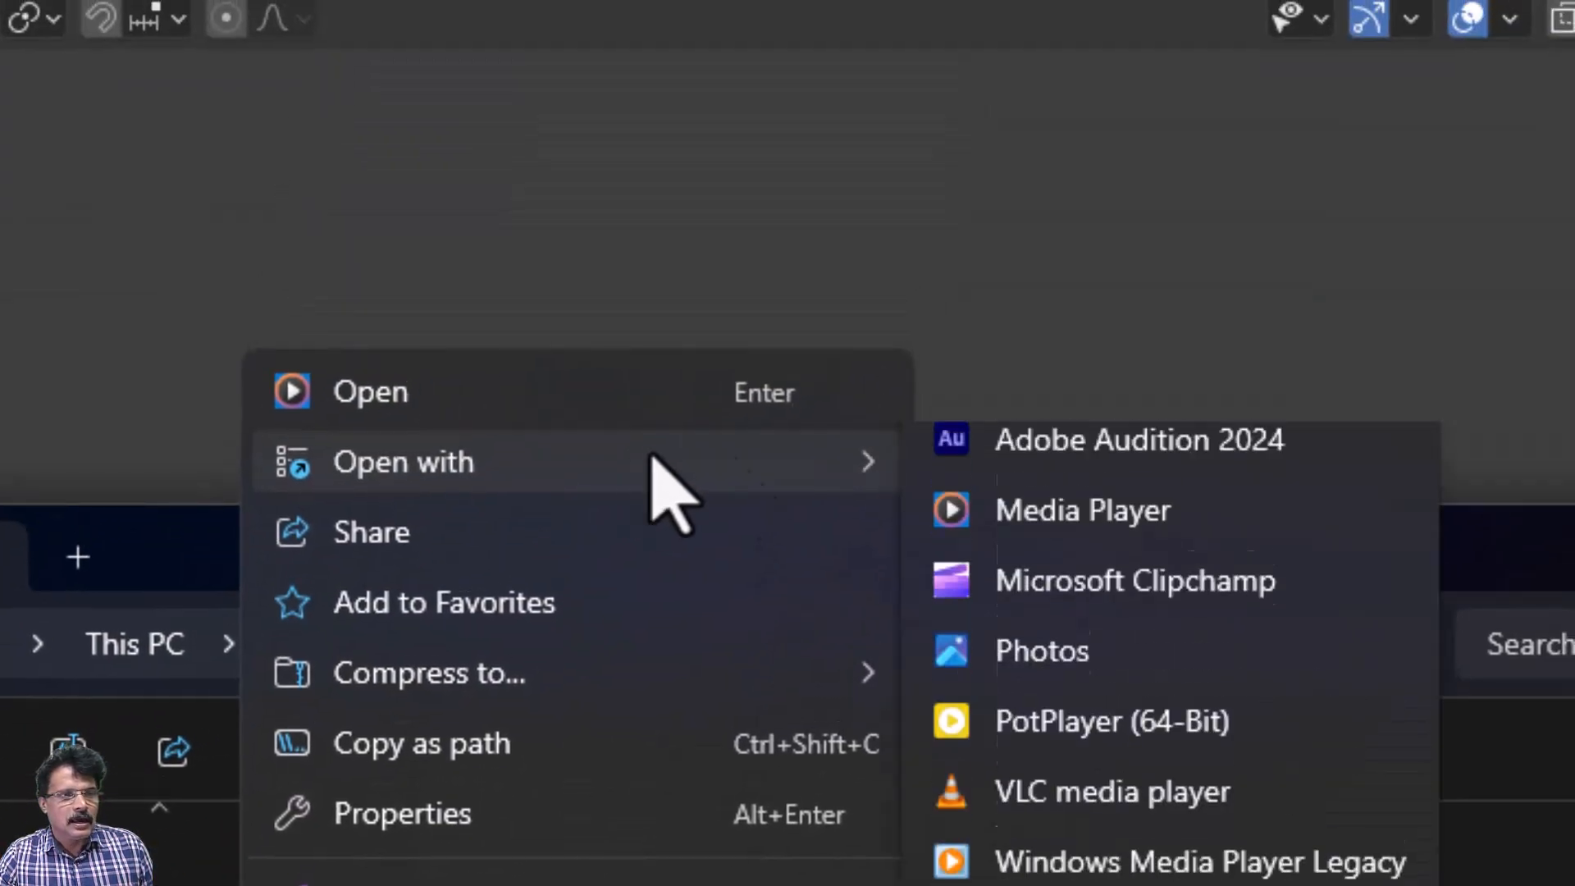
{"action": "left_click", "coordinate": [1247, 544]}
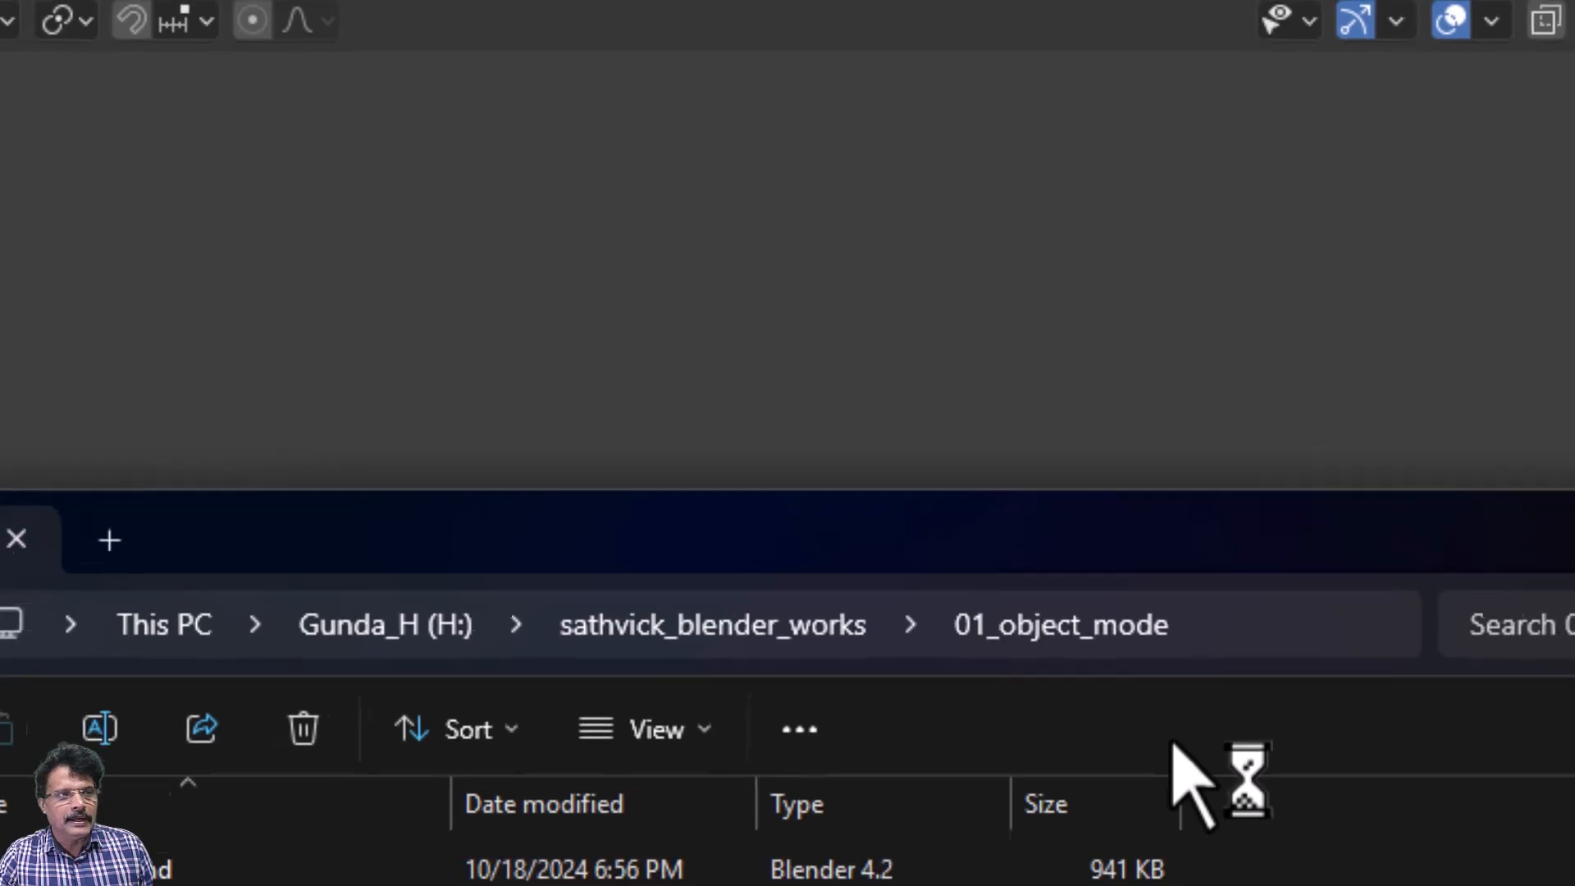